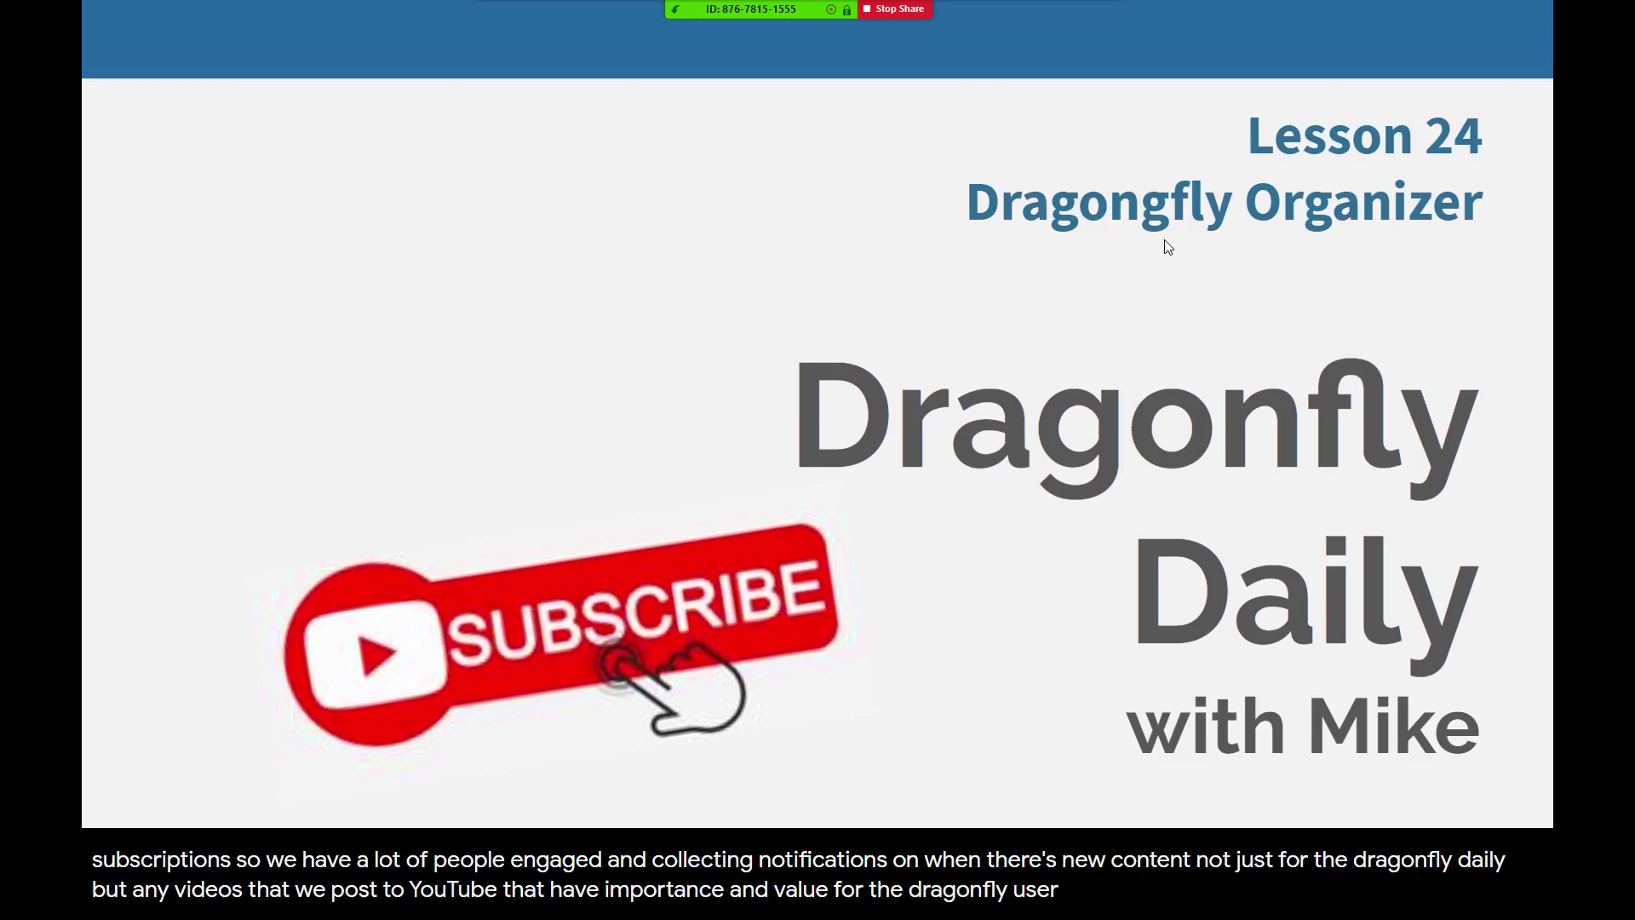
Advance past the lesson contents slide to the Lesson 24 Dragonfly Organizer title slide
{"action": "left_click", "coordinate": [1210, 374]}
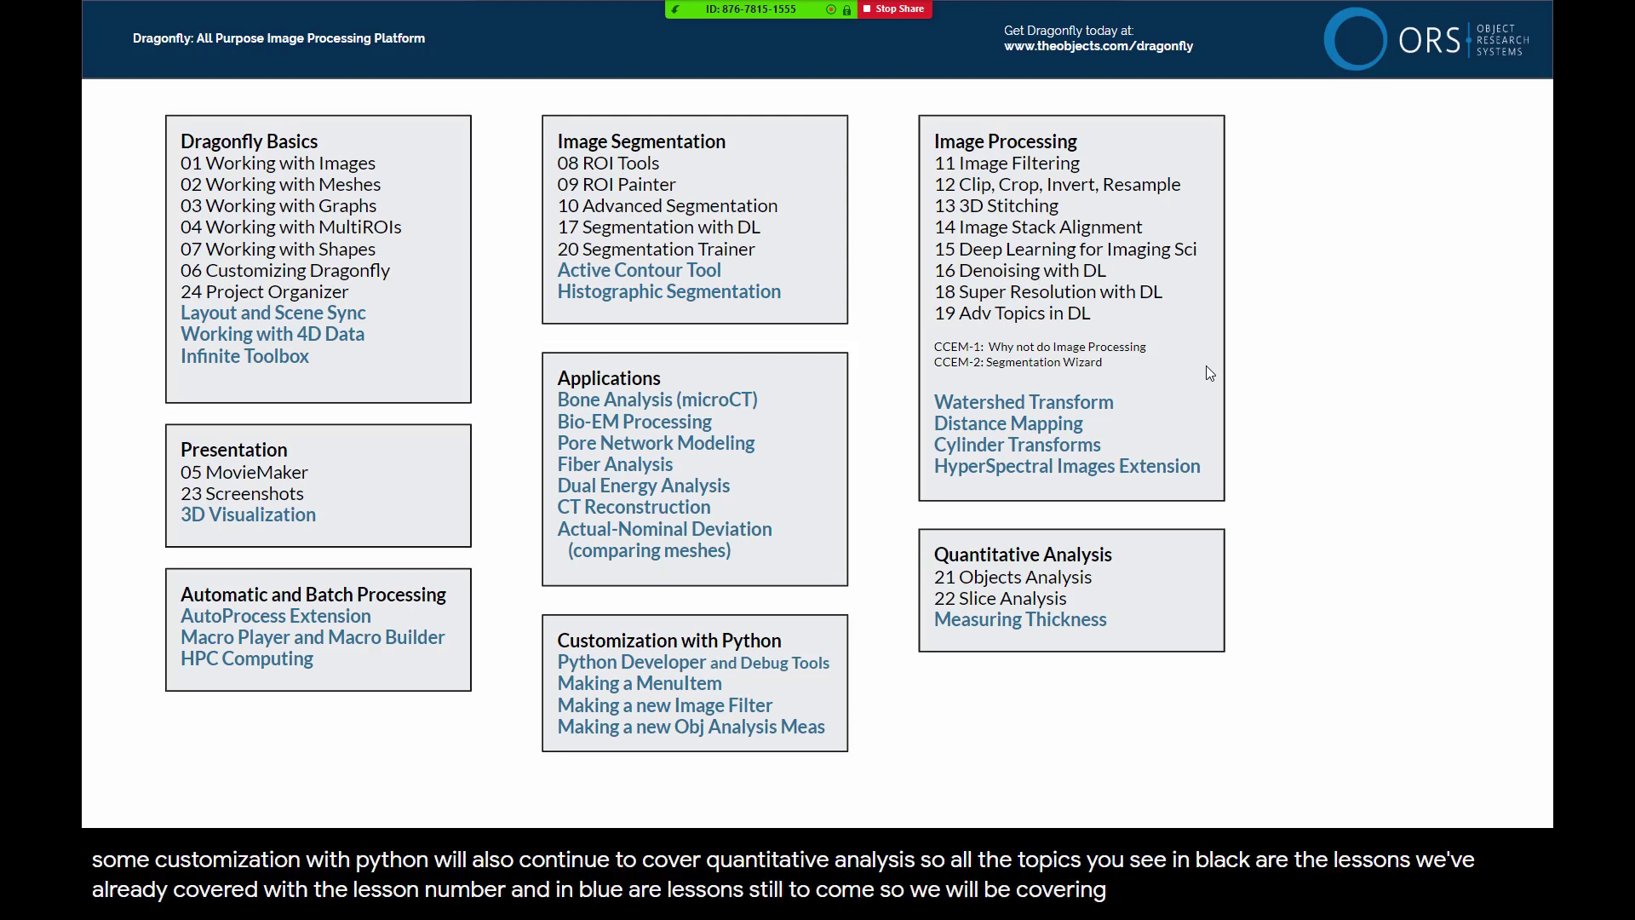
{"action": "left_click", "coordinate": [1343, 328]}
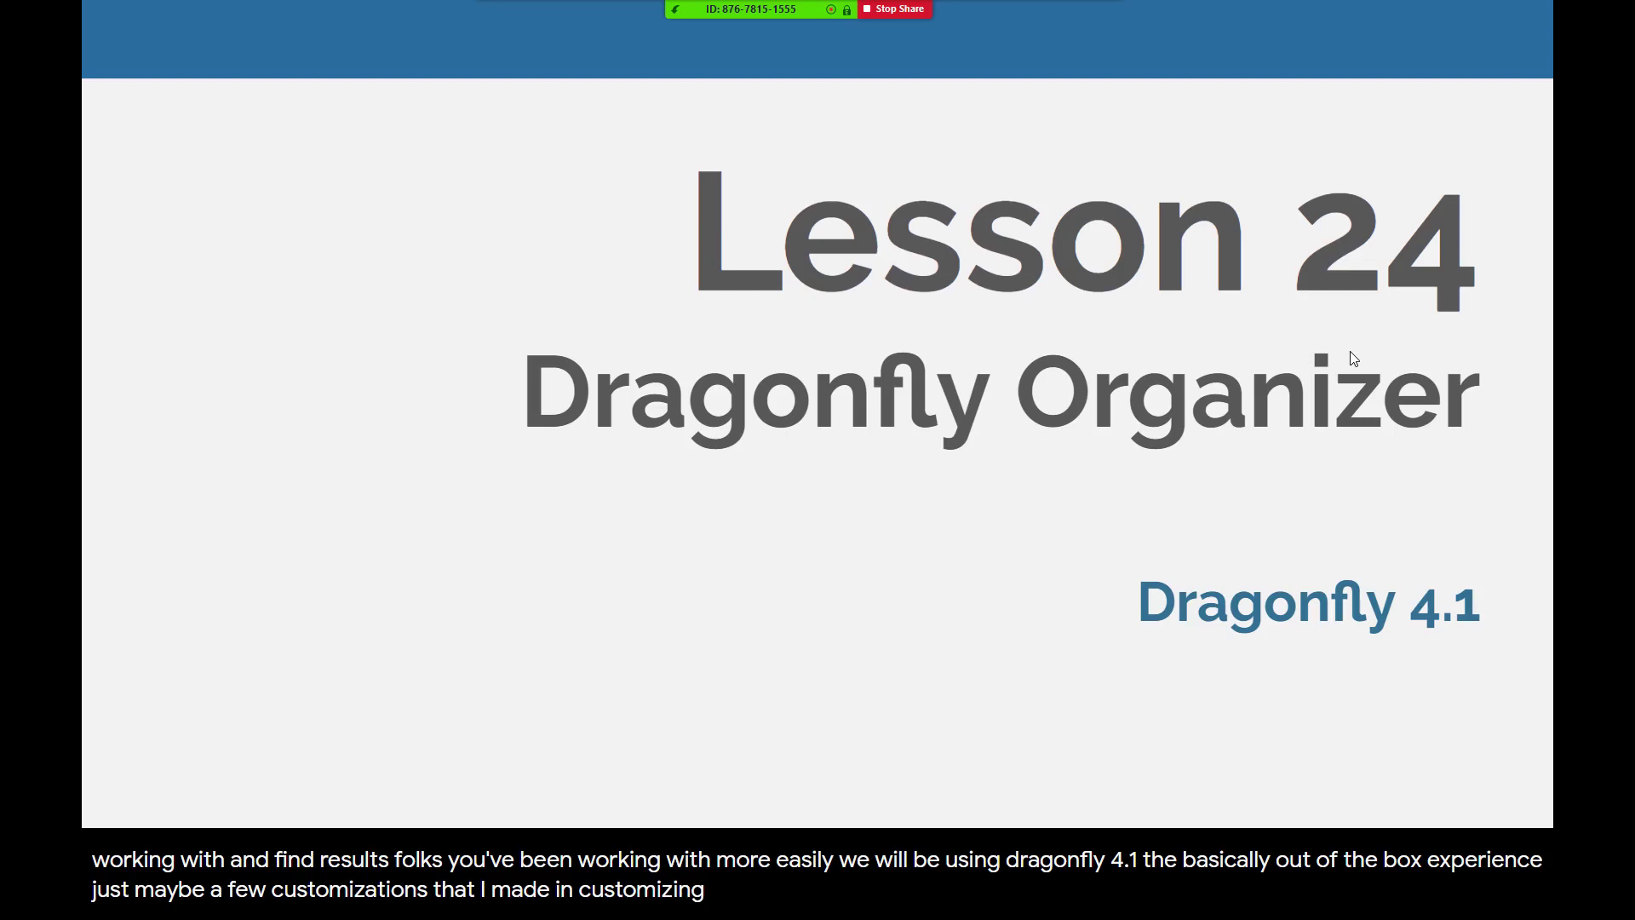
Advance to the Dragonfly Project Organizer slide that lists the Organizer's features
{"action": "key", "text": "Right"}
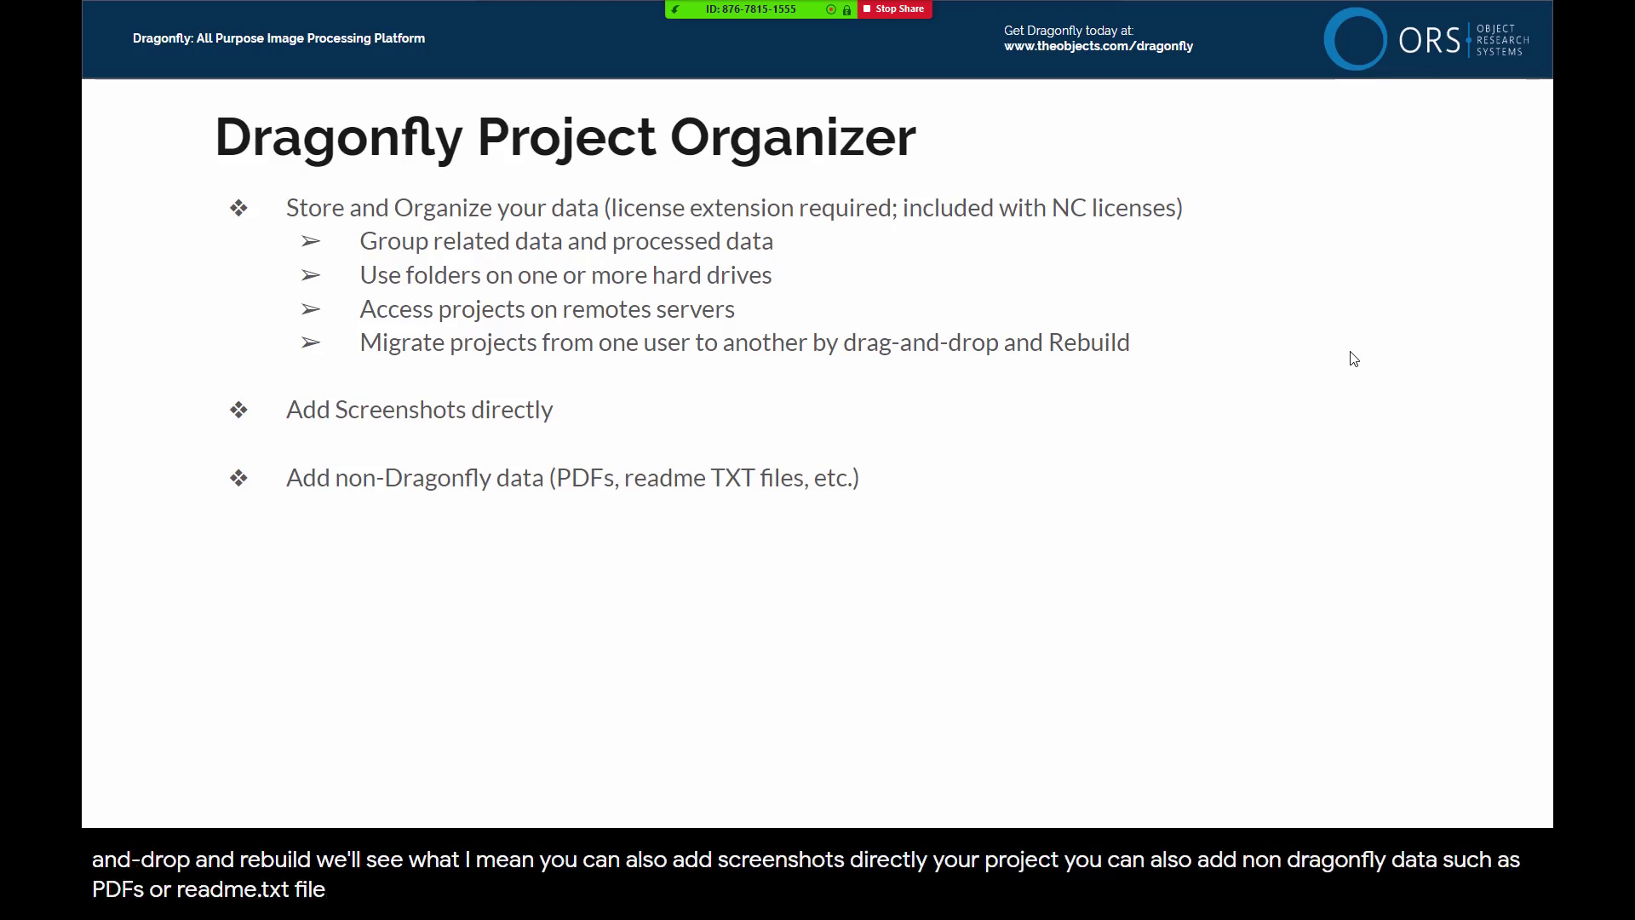
Switch from the slides to the Dragonfly window and choose the Organizer from the File menu
{"action": "key", "text": "alt+Tab"}
{"action": "key", "text": "alt+Tab"}
{"action": "key", "text": "alt+Tab"}
{"action": "key", "text": "alt+Tab"}
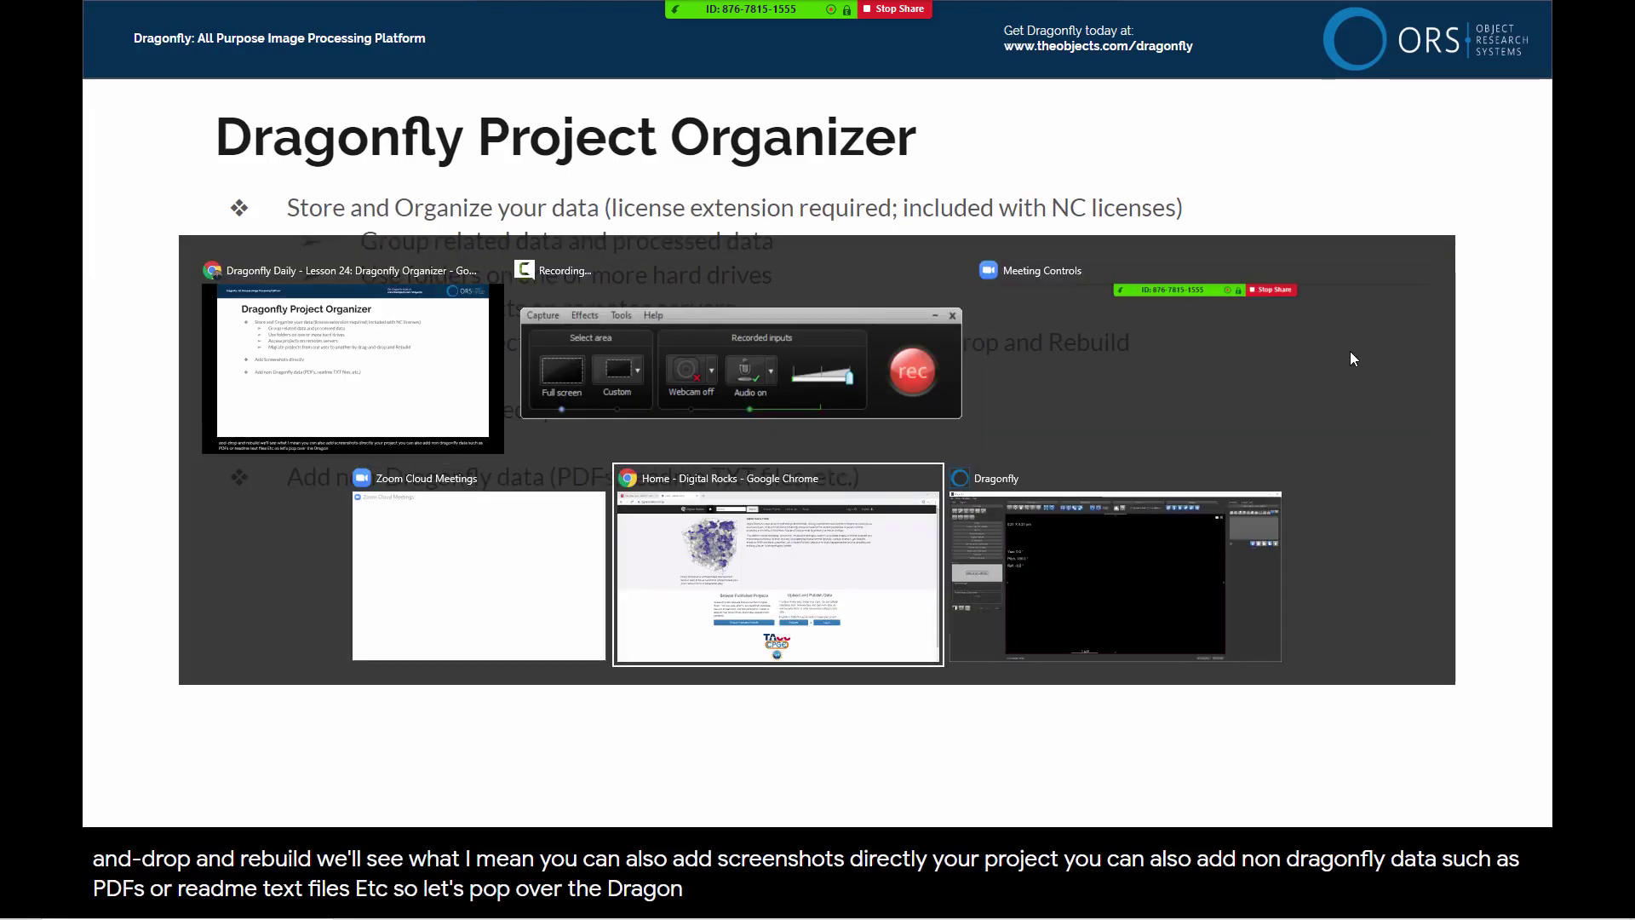
{"action": "key", "text": "alt+Tab"}
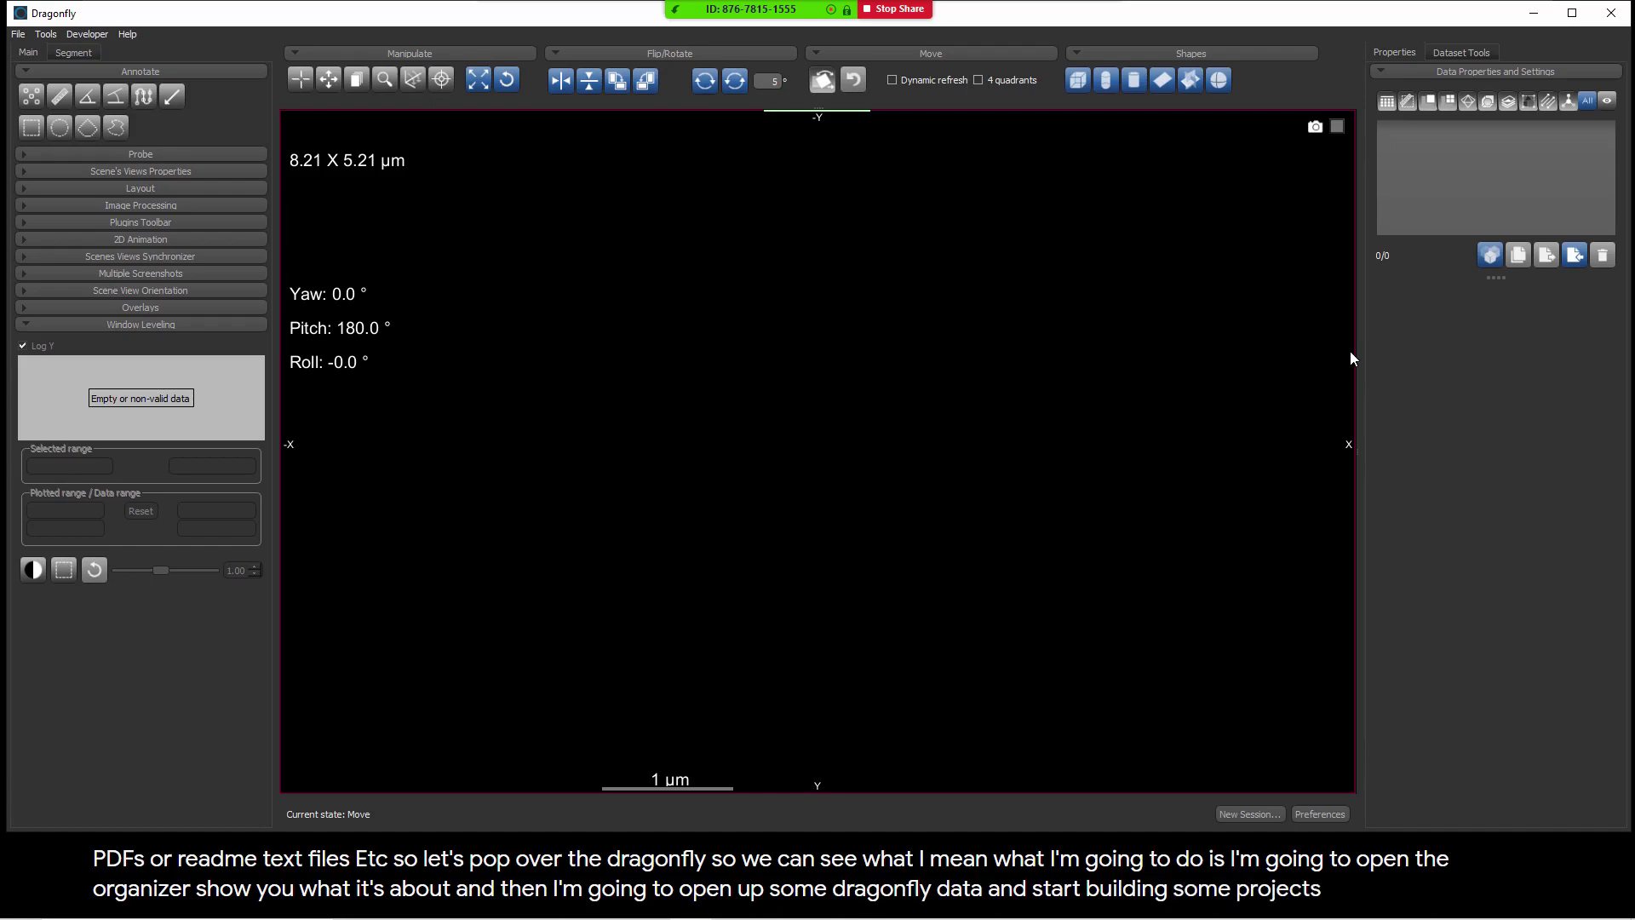
{"action": "left_click", "coordinate": [17, 34]}
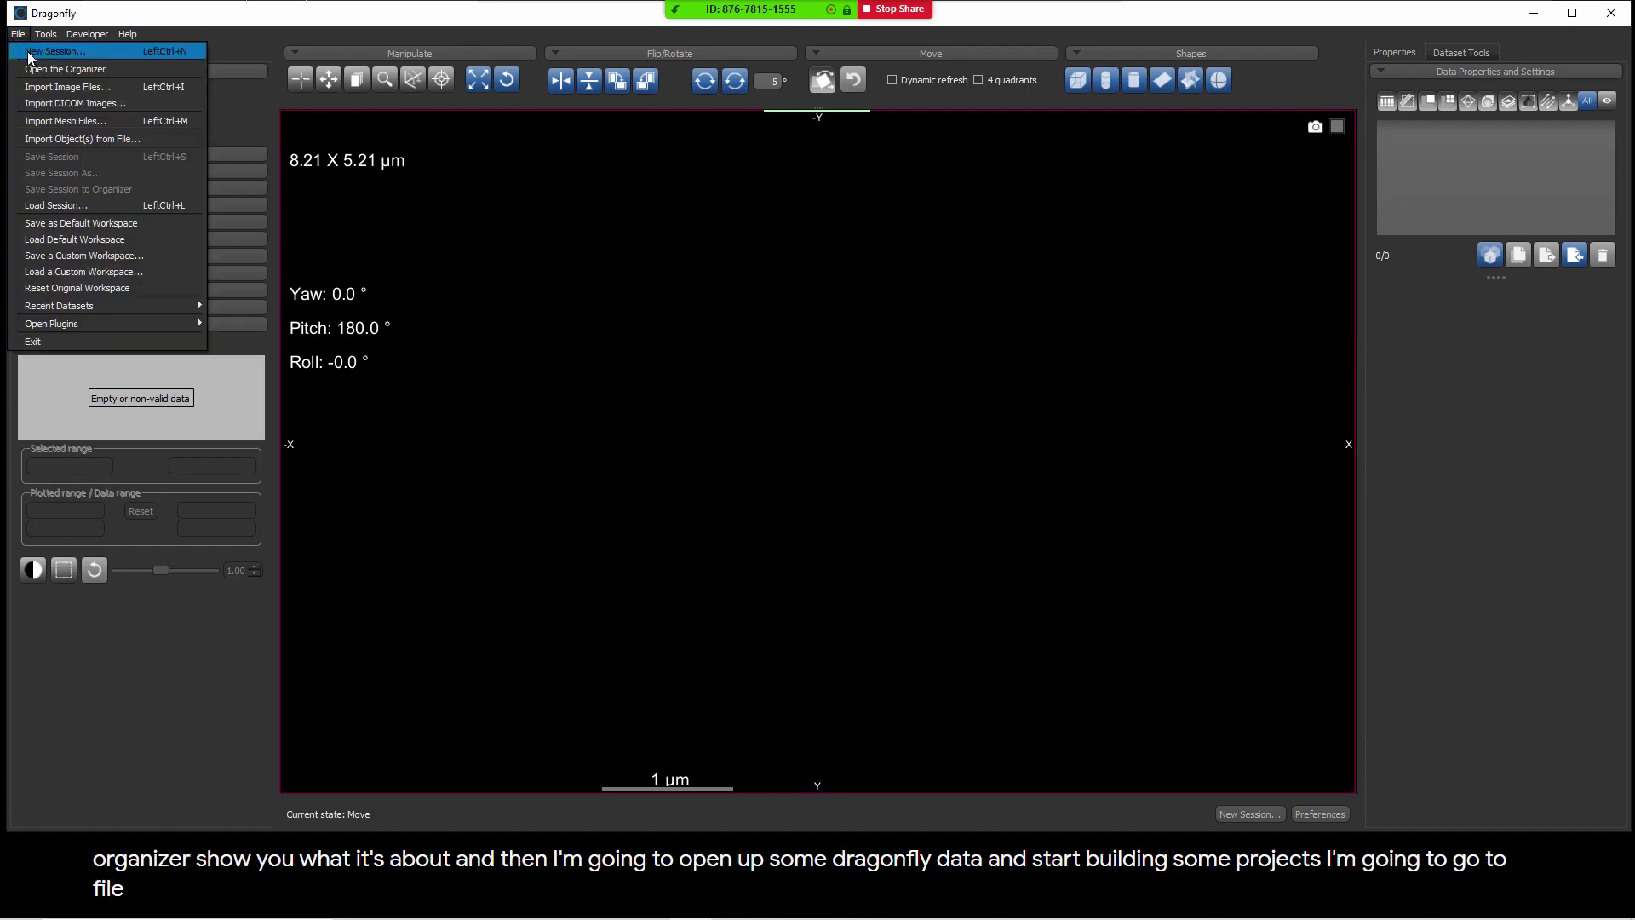
{"action": "left_click", "coordinate": [100, 75]}
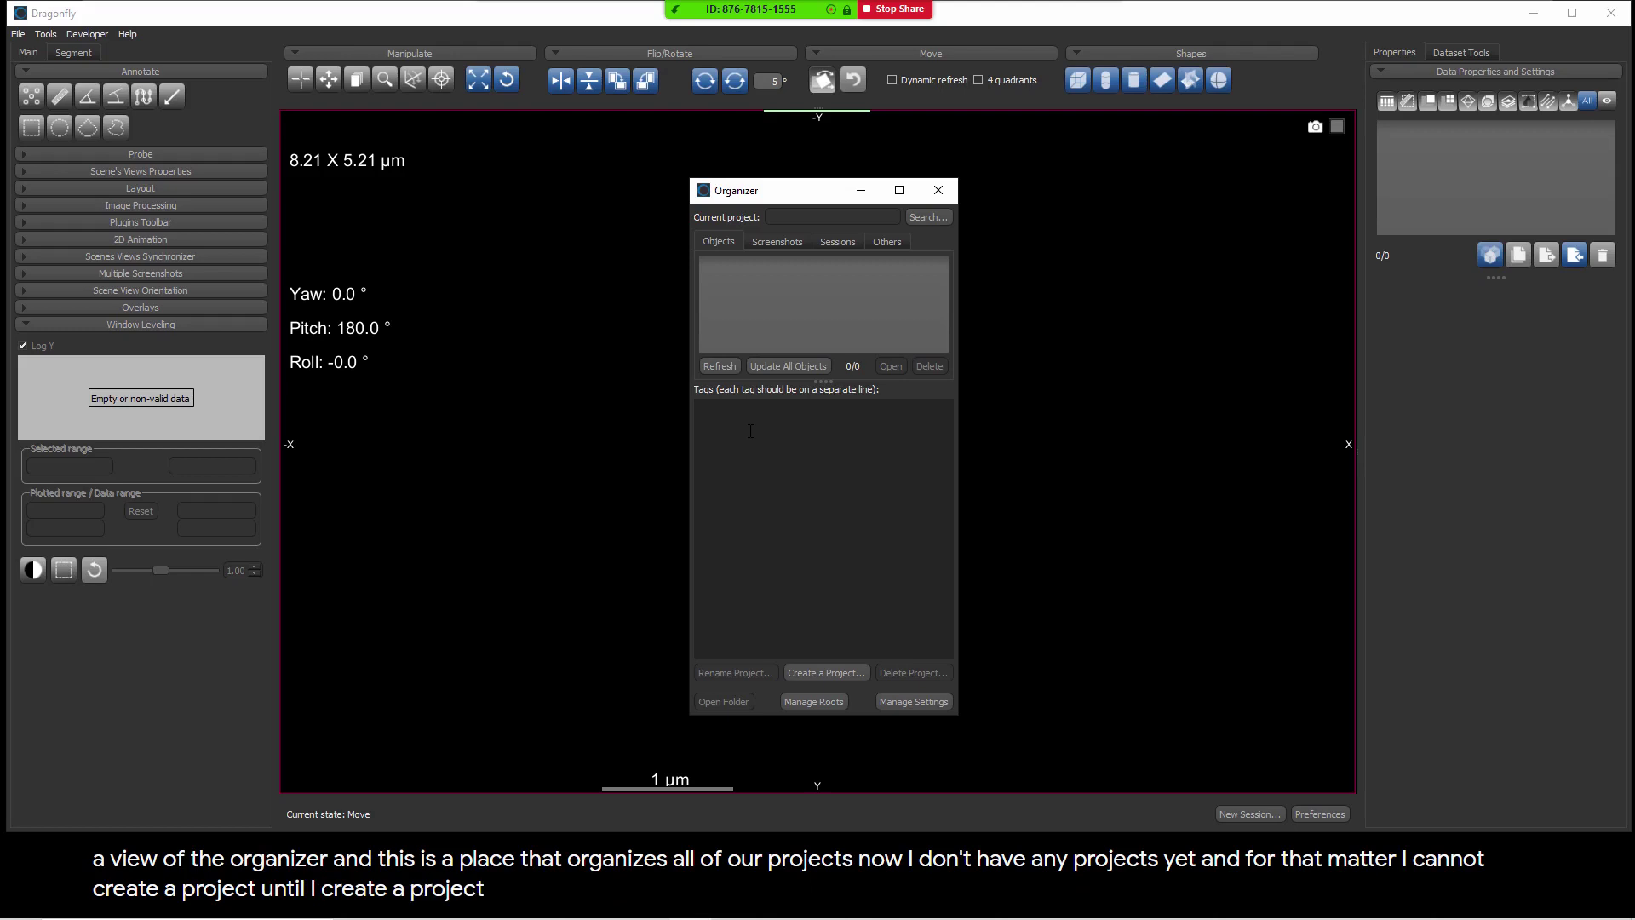
Open Manage Roots from the empty Organizer
{"action": "left_click", "coordinate": [826, 711]}
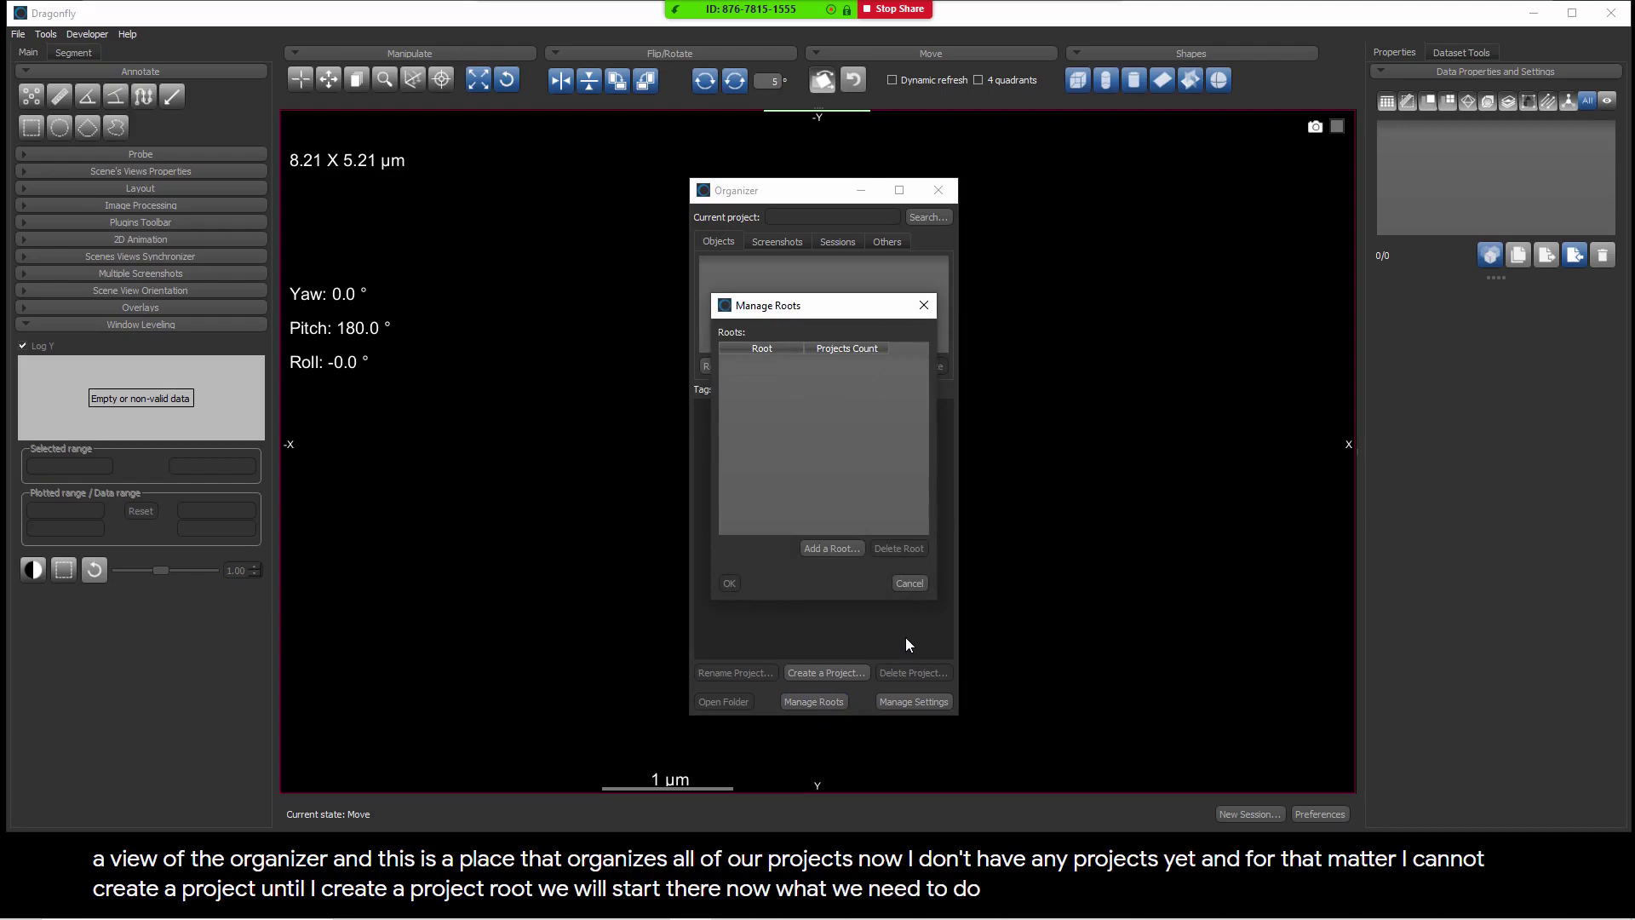
Create a new work folder on the C: drive and add it as the Organizer's project root
{"action": "left_click", "coordinate": [833, 545]}
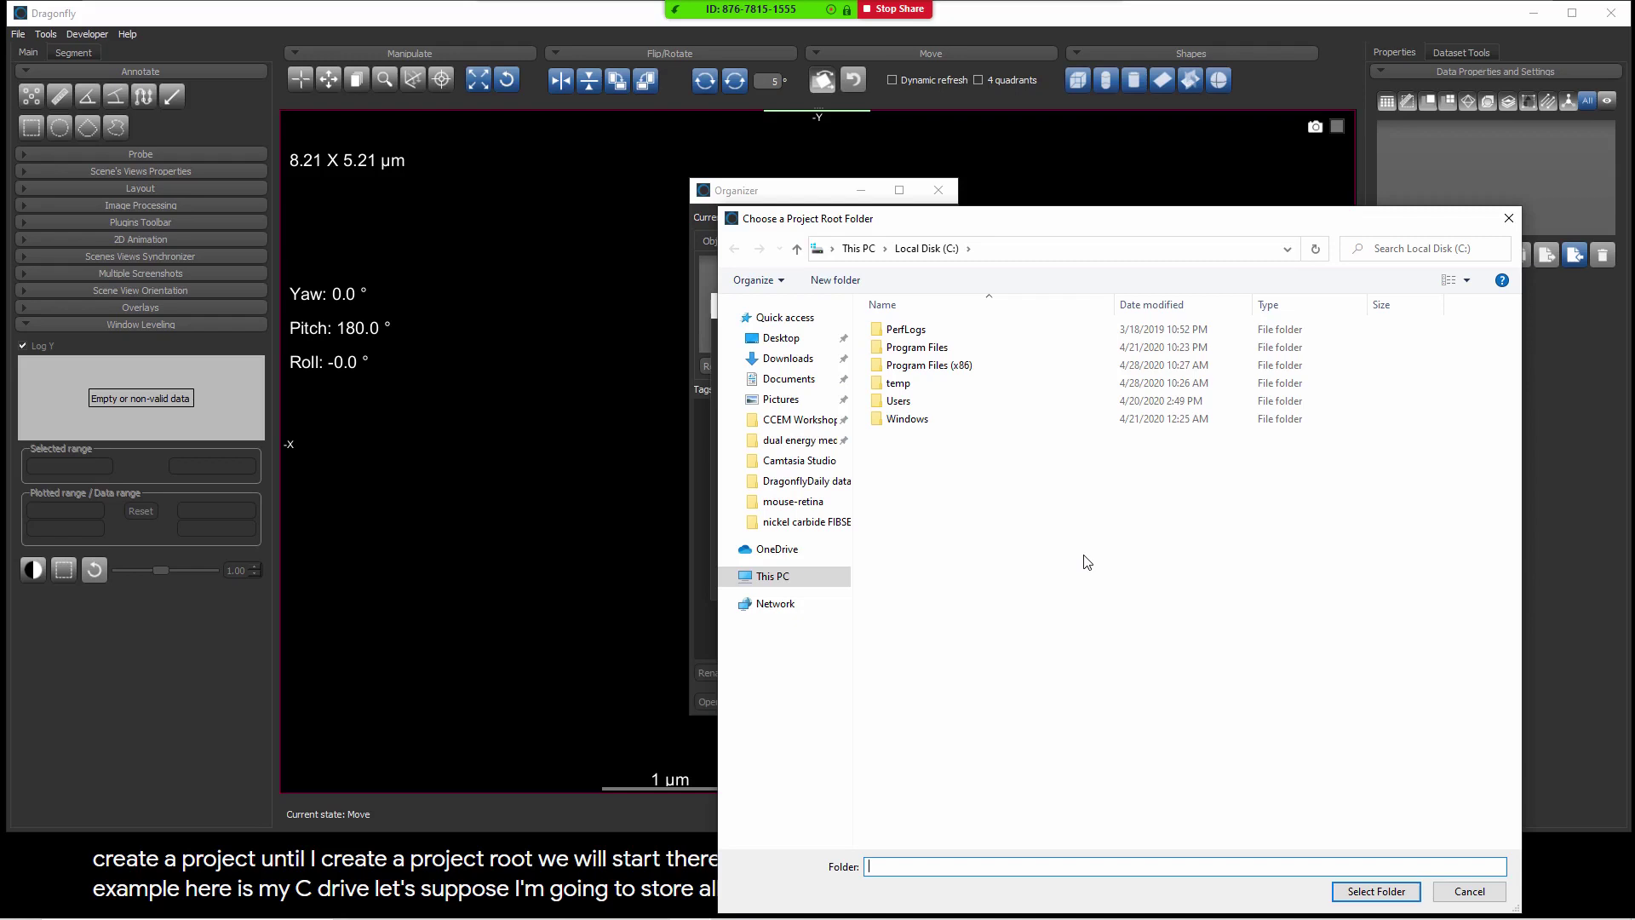
{"action": "left_click", "coordinate": [835, 279]}
{"action": "type", "text": "Mi"}
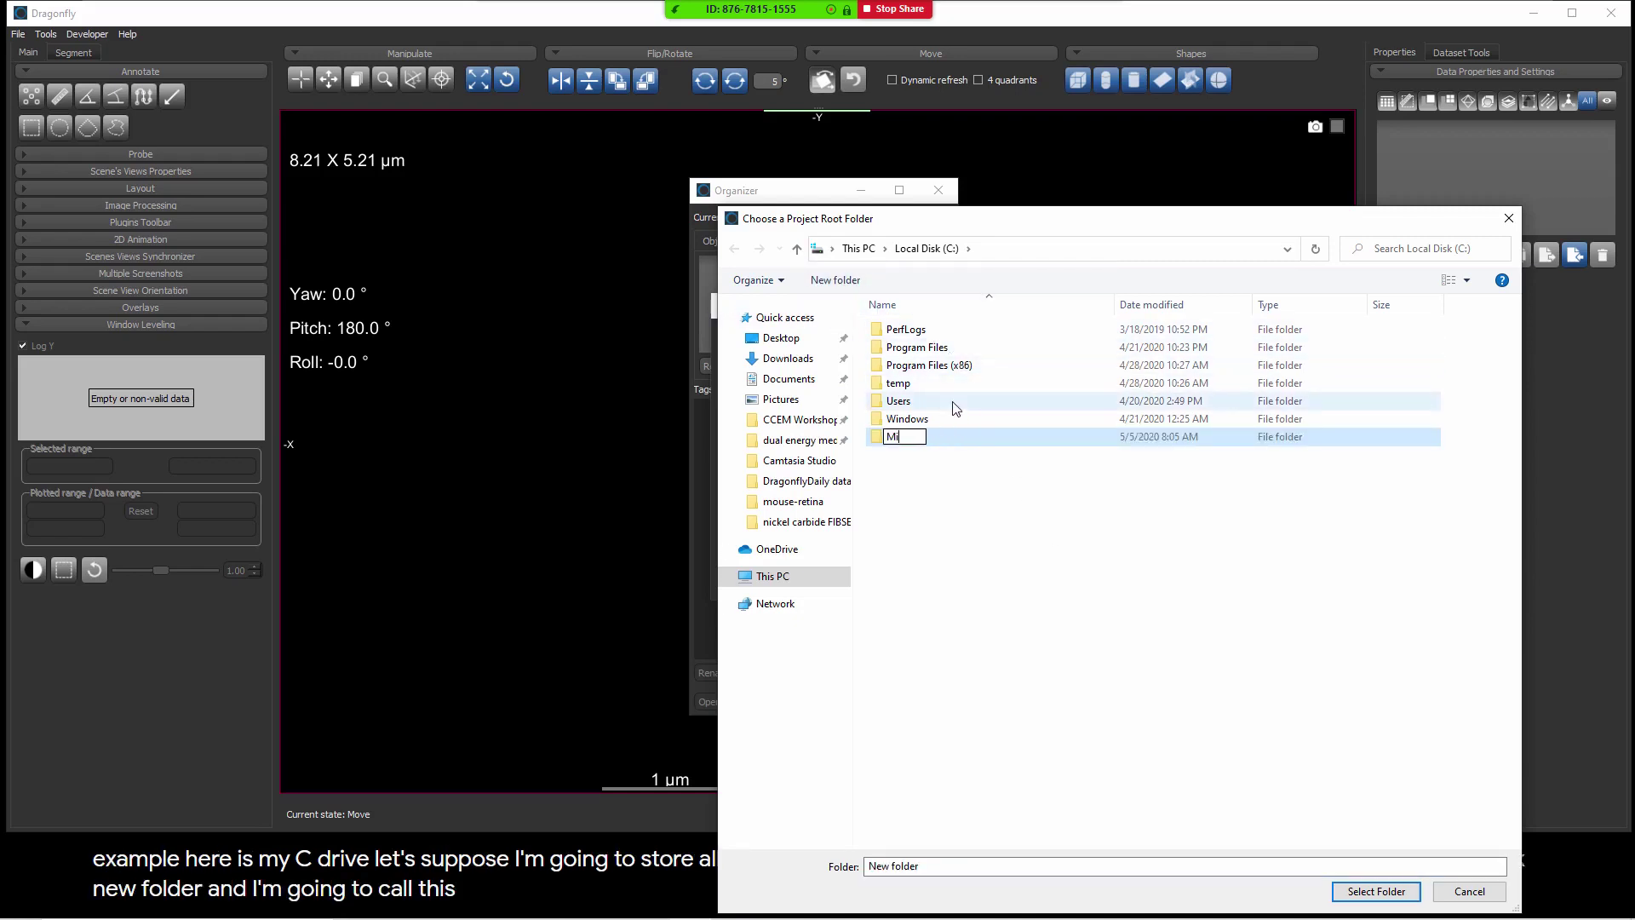
{"action": "type", "text": "kes Dragonfly Work"}
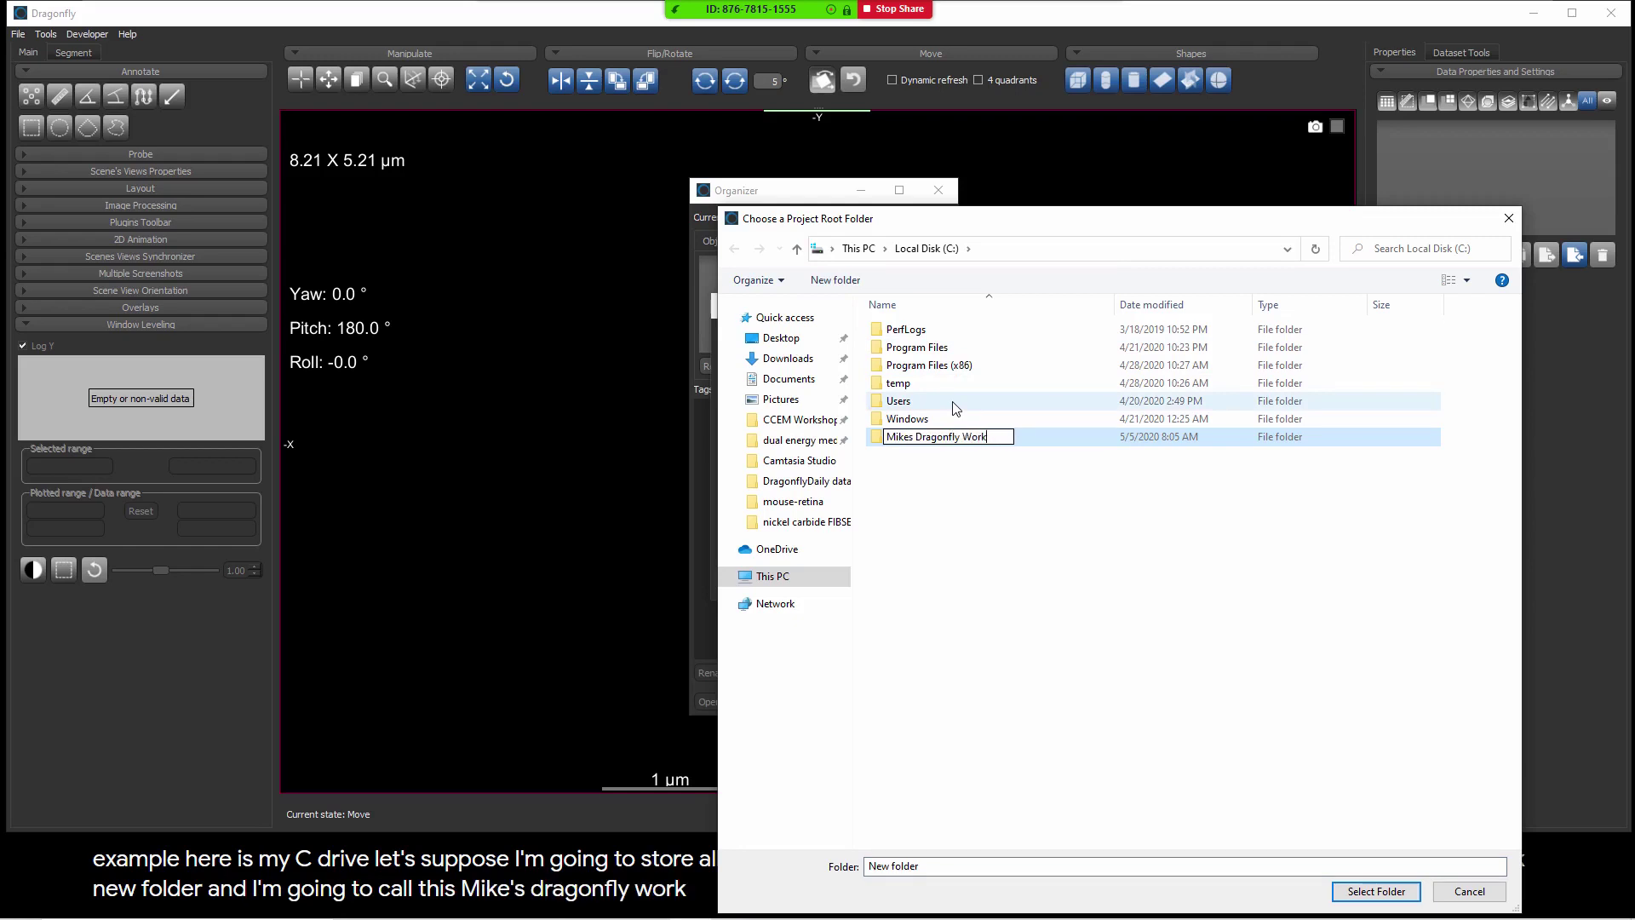
{"action": "key", "text": "Return"}
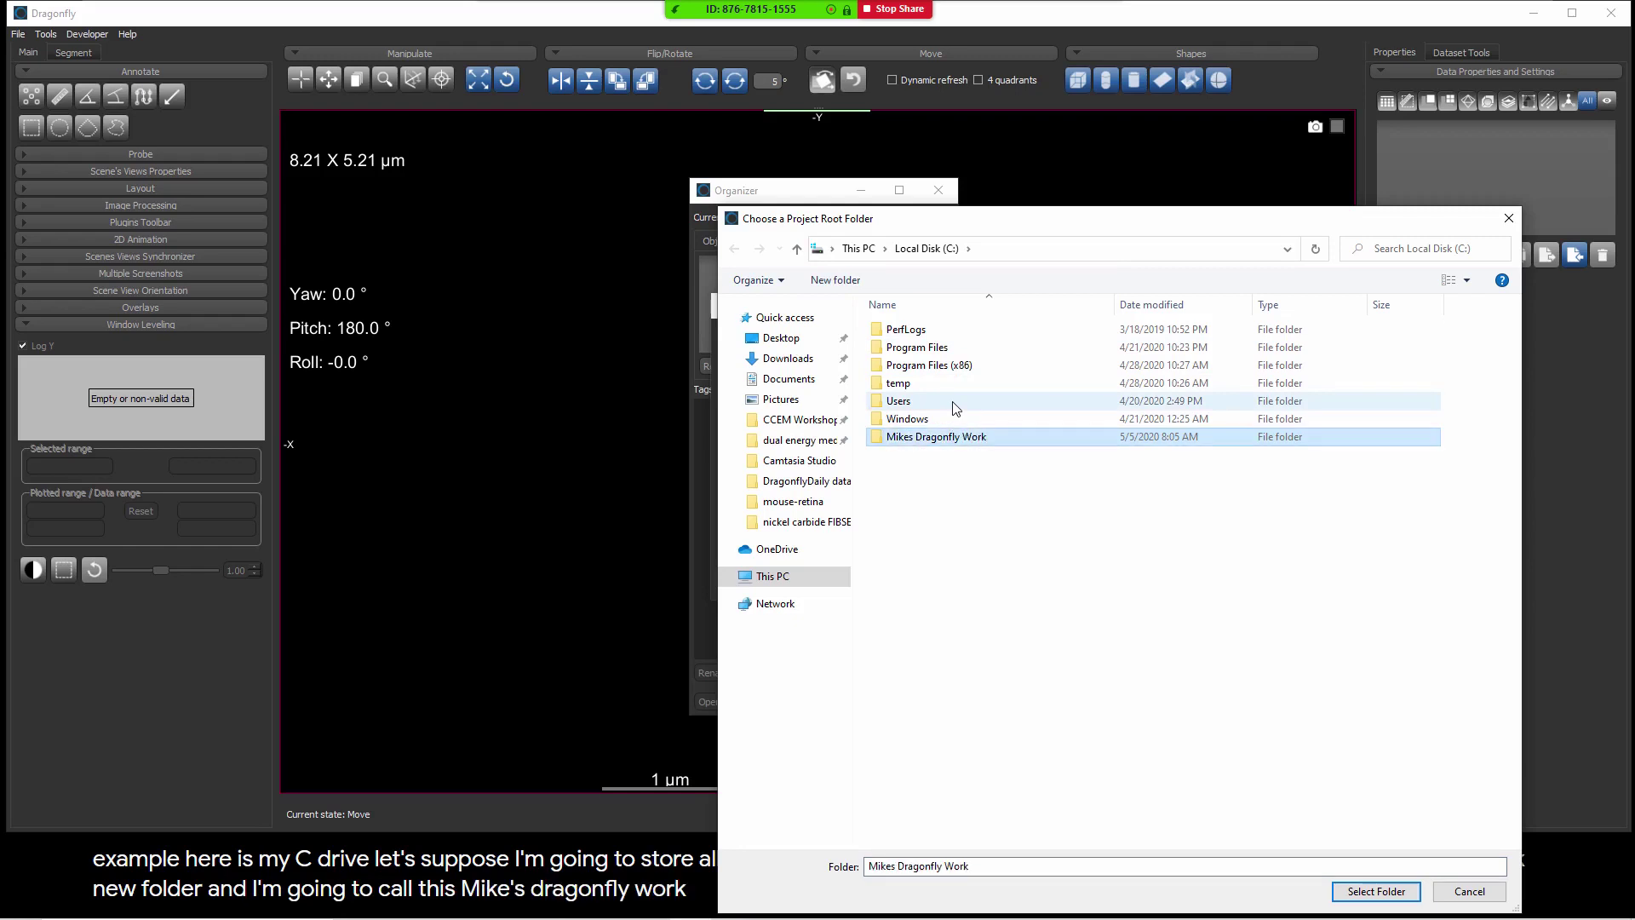
{"action": "left_click", "coordinate": [1358, 891]}
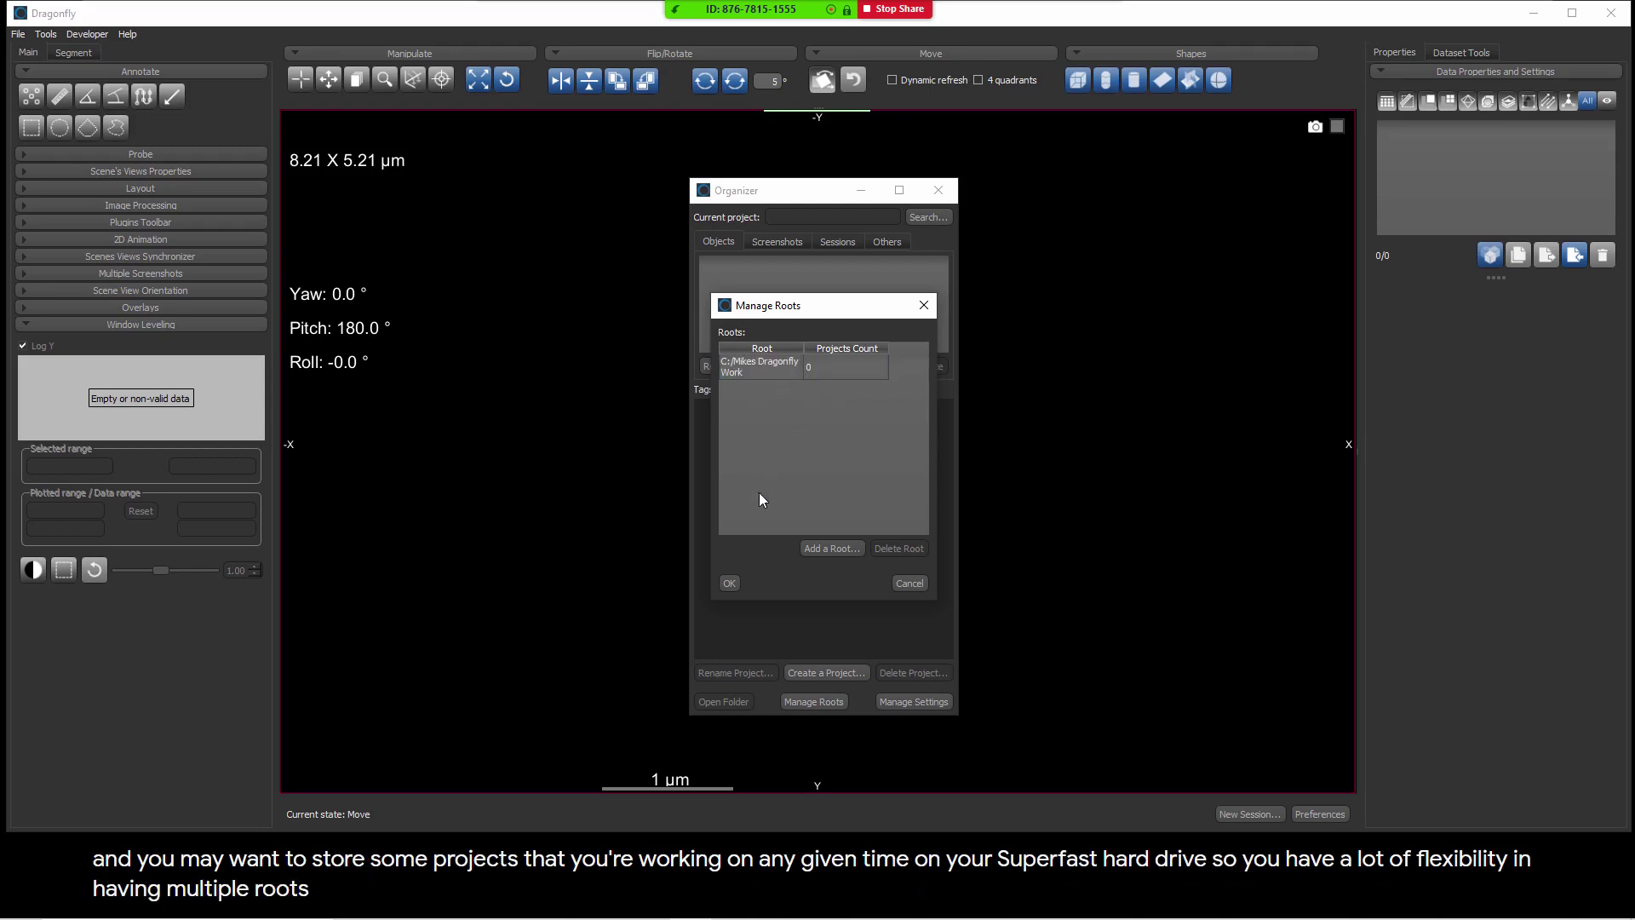
Accept the new root in Manage Roots and bring up the Organizer Settings dialog
{"action": "left_click", "coordinate": [732, 584]}
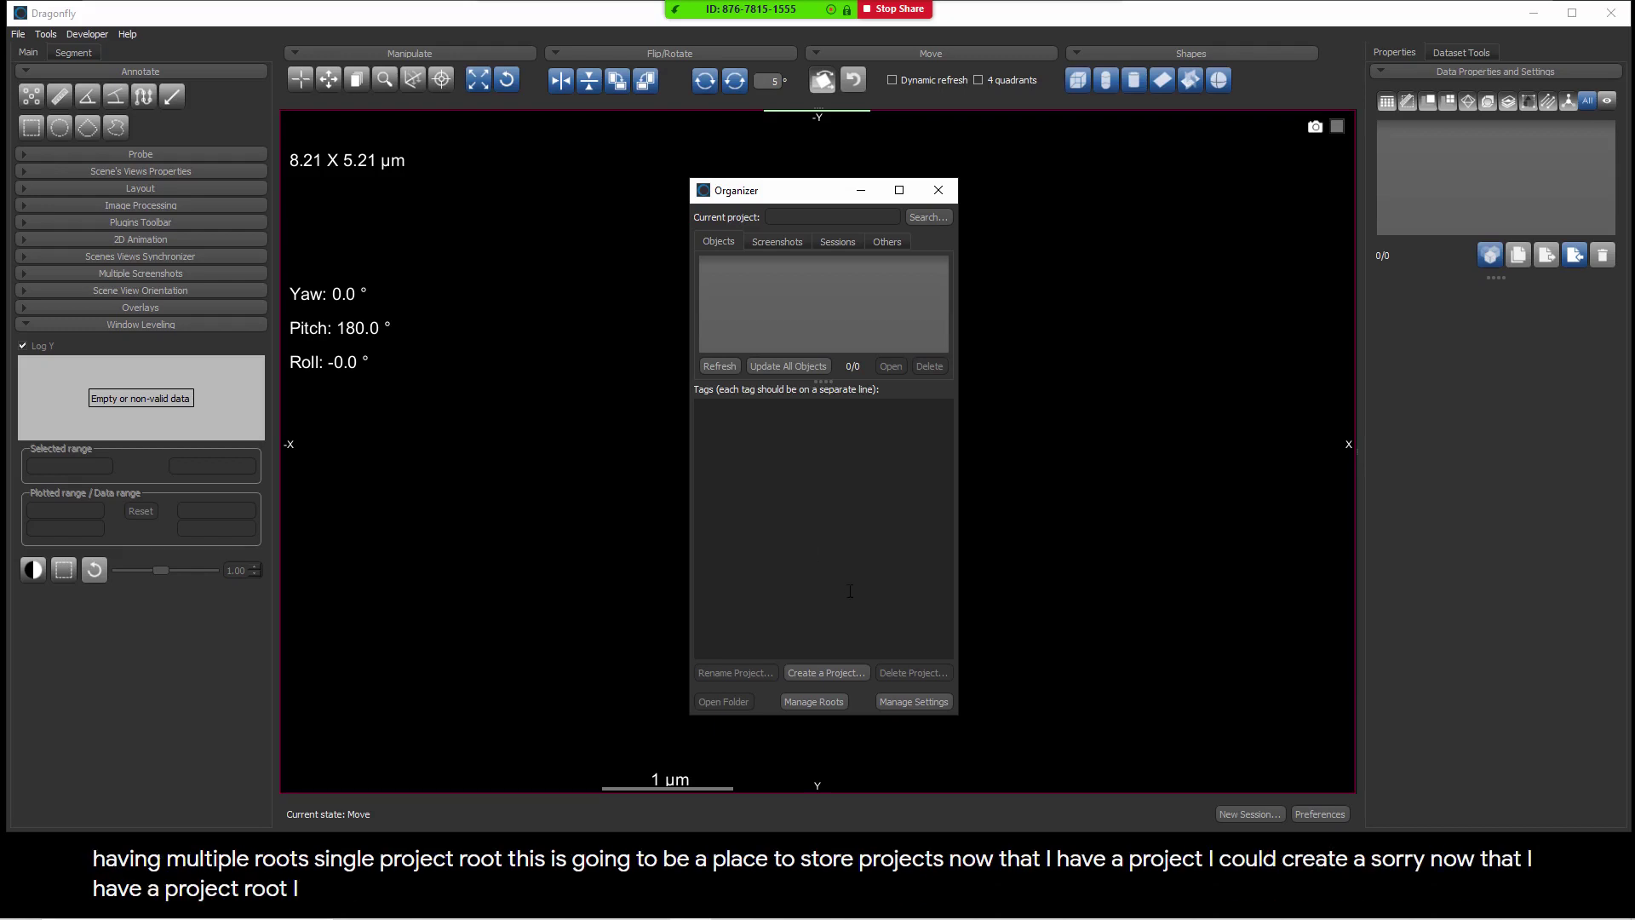
{"action": "left_click", "coordinate": [912, 700]}
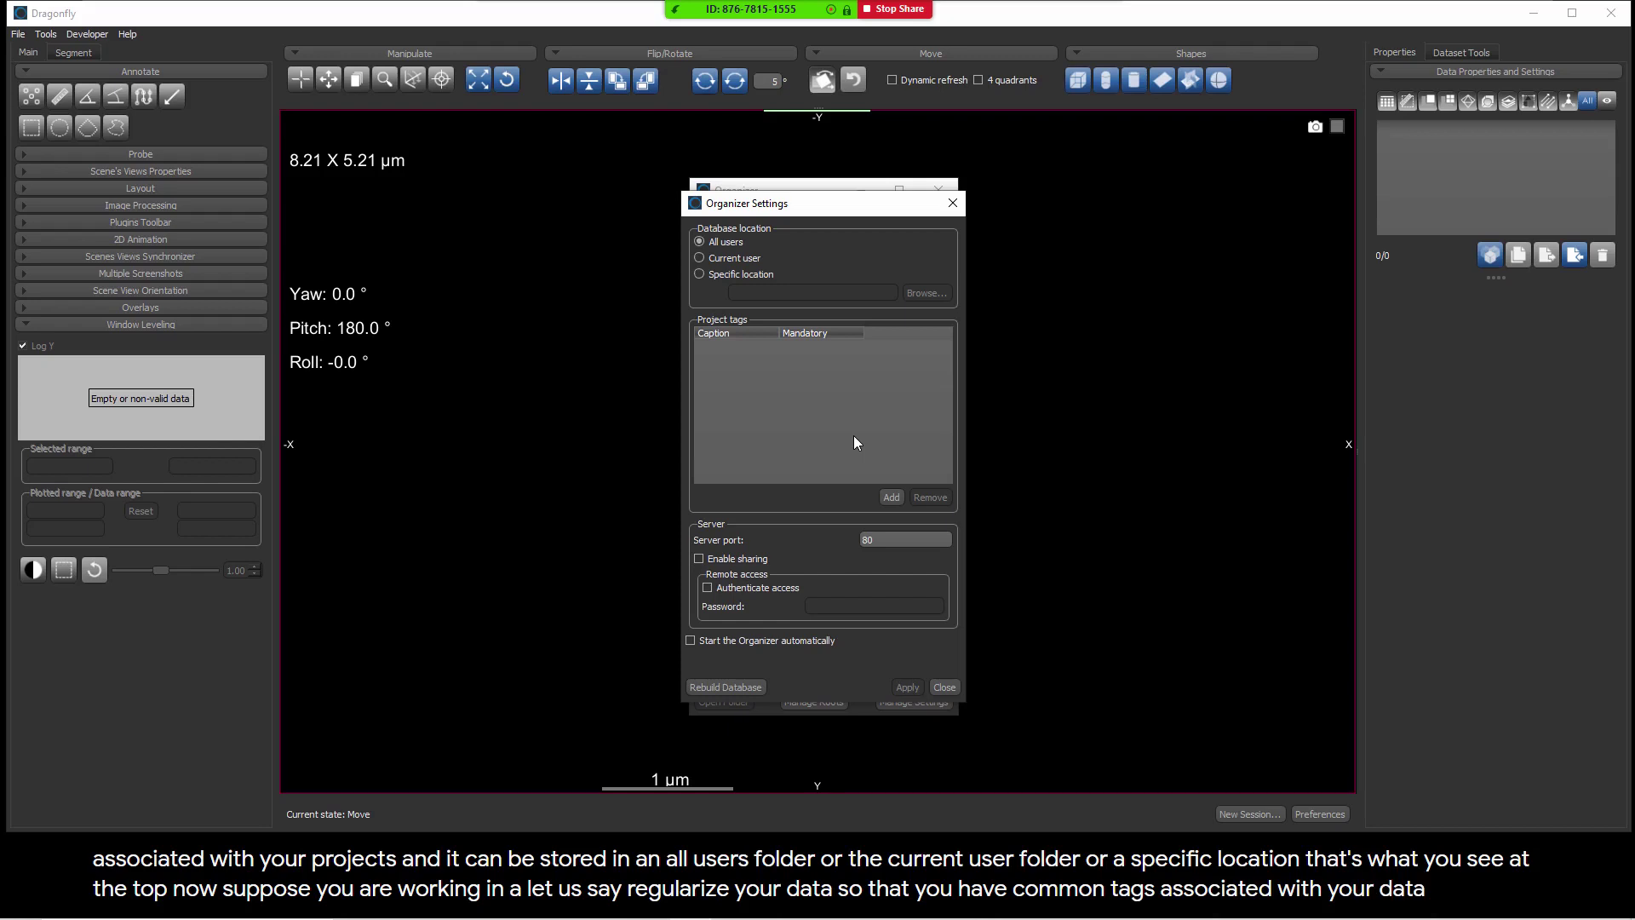
{"action": "left_click", "coordinate": [890, 496]}
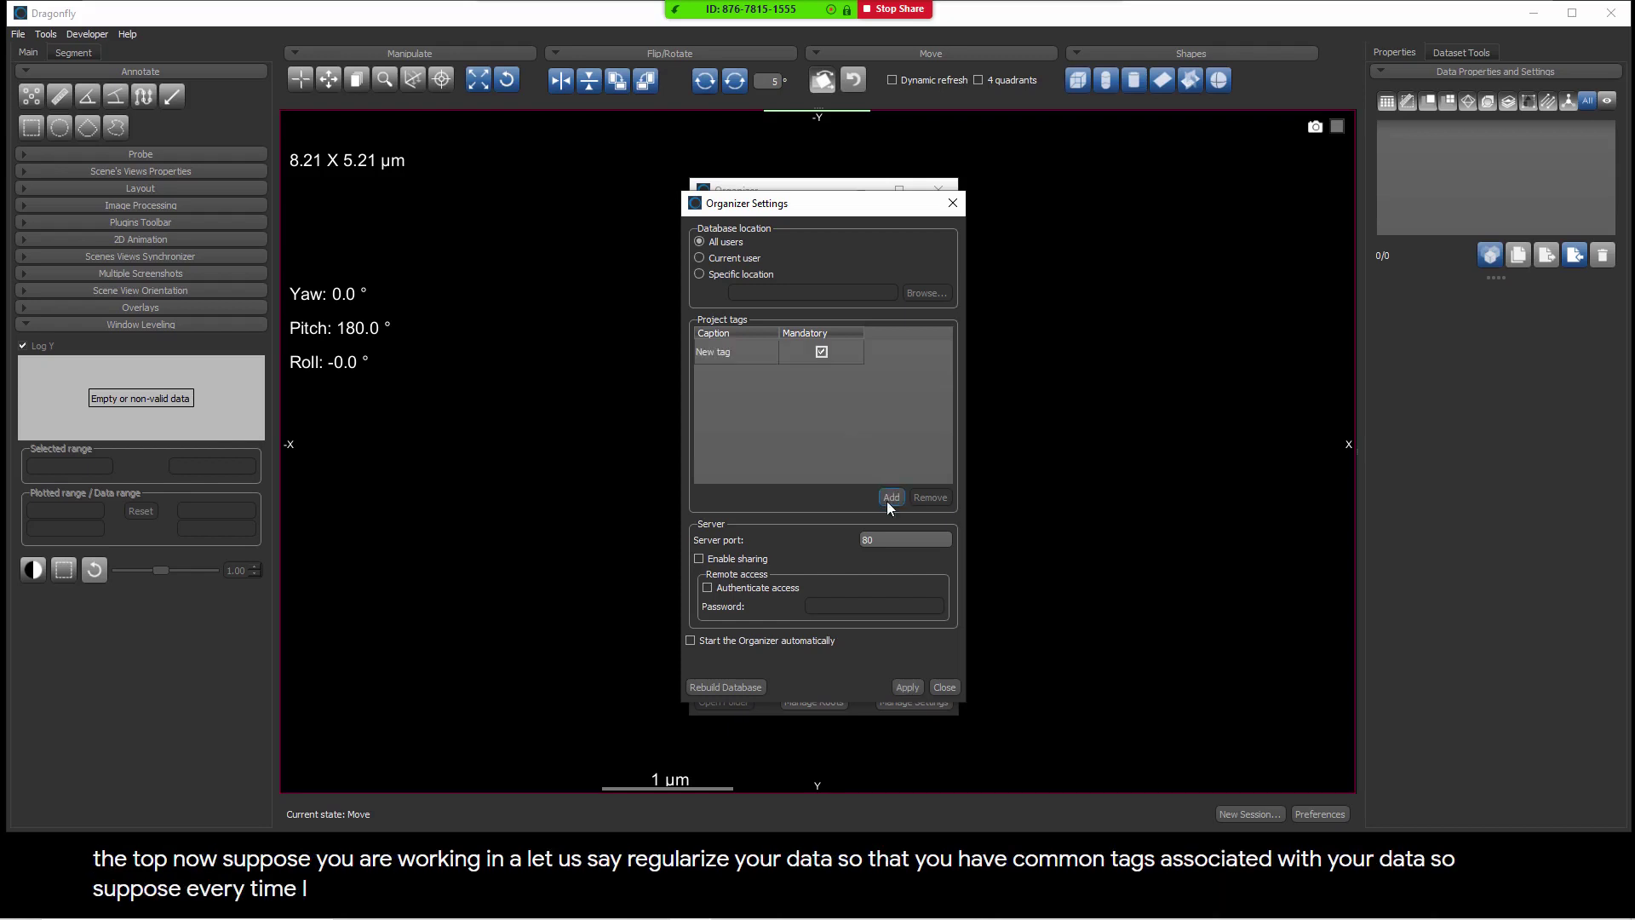
{"action": "double_click", "coordinate": [719, 352]}
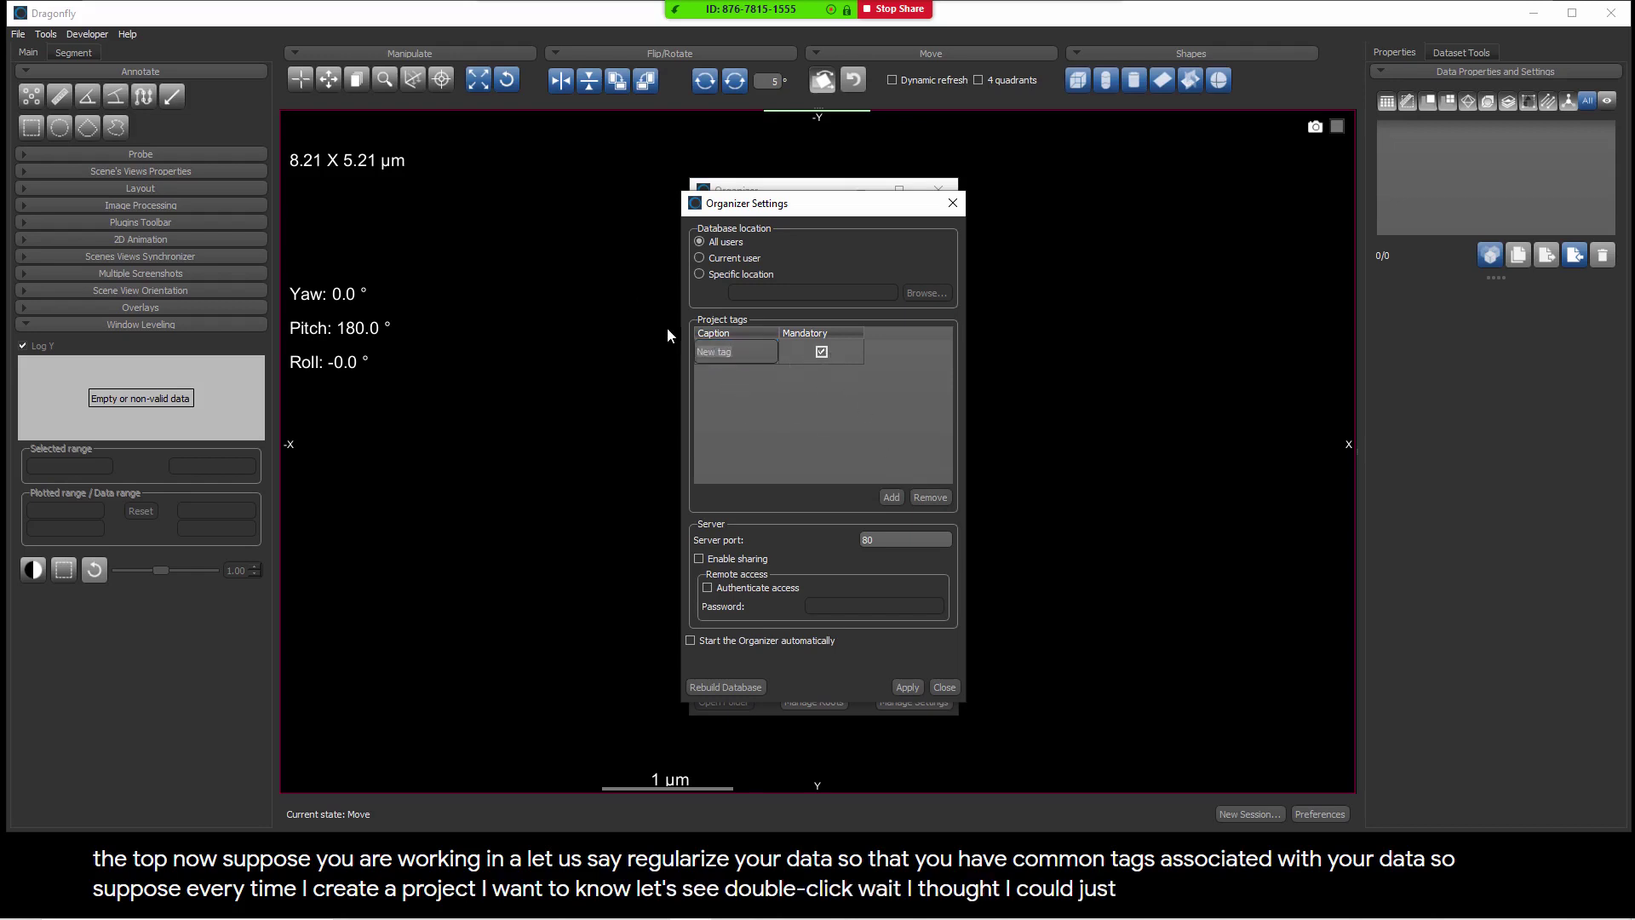
{"action": "left_click", "coordinate": [929, 496]}
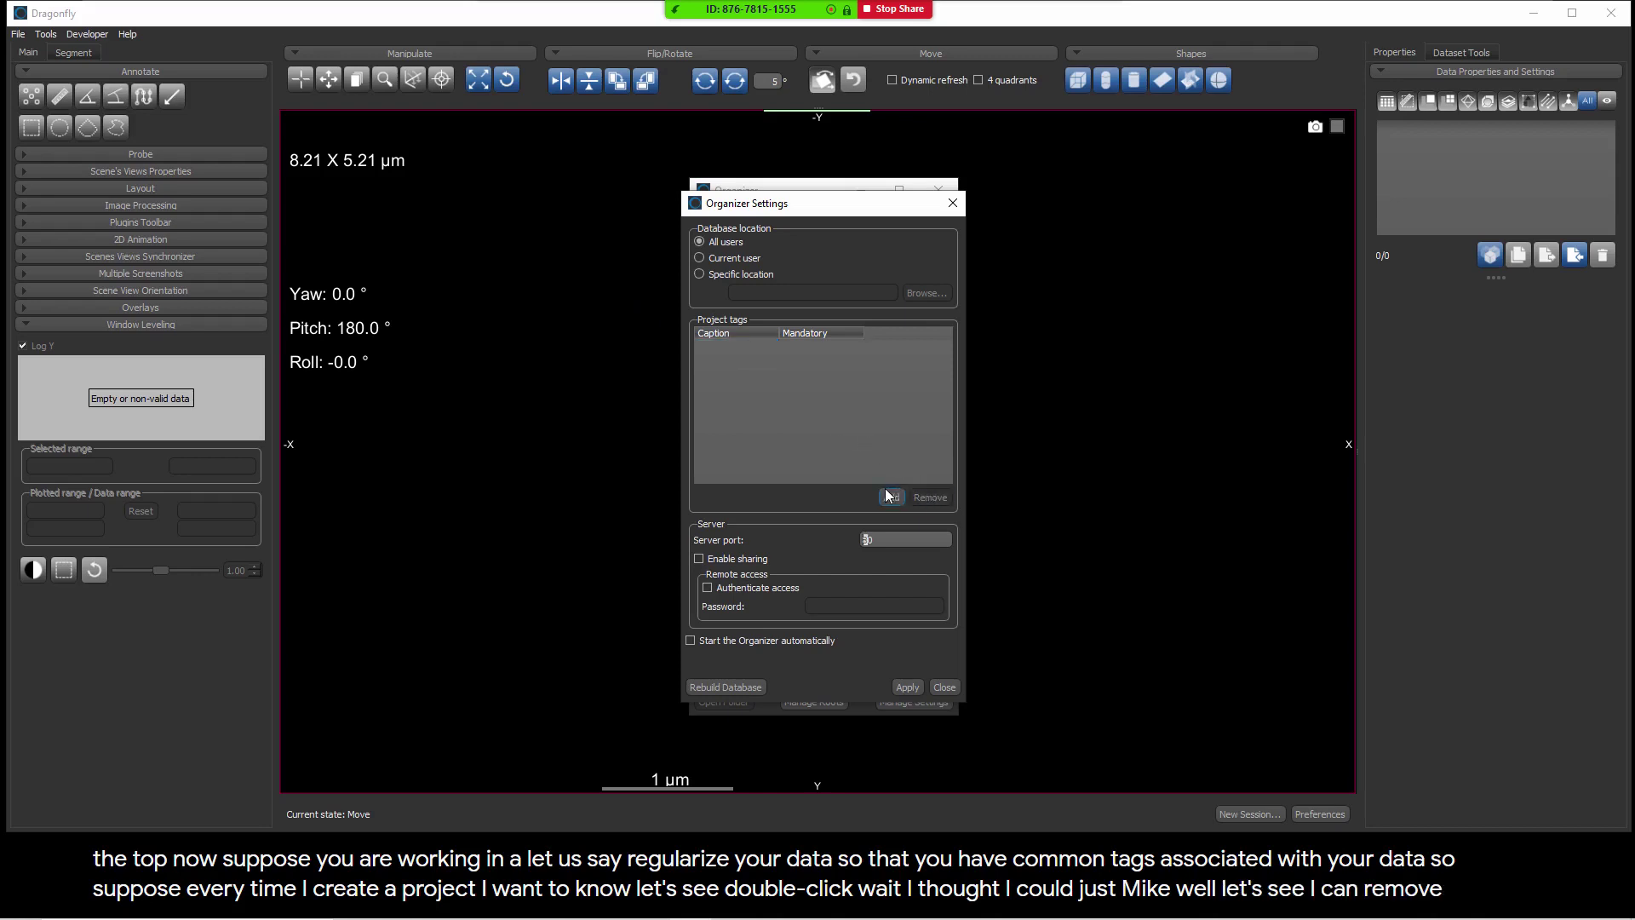
{"action": "left_click", "coordinate": [888, 494]}
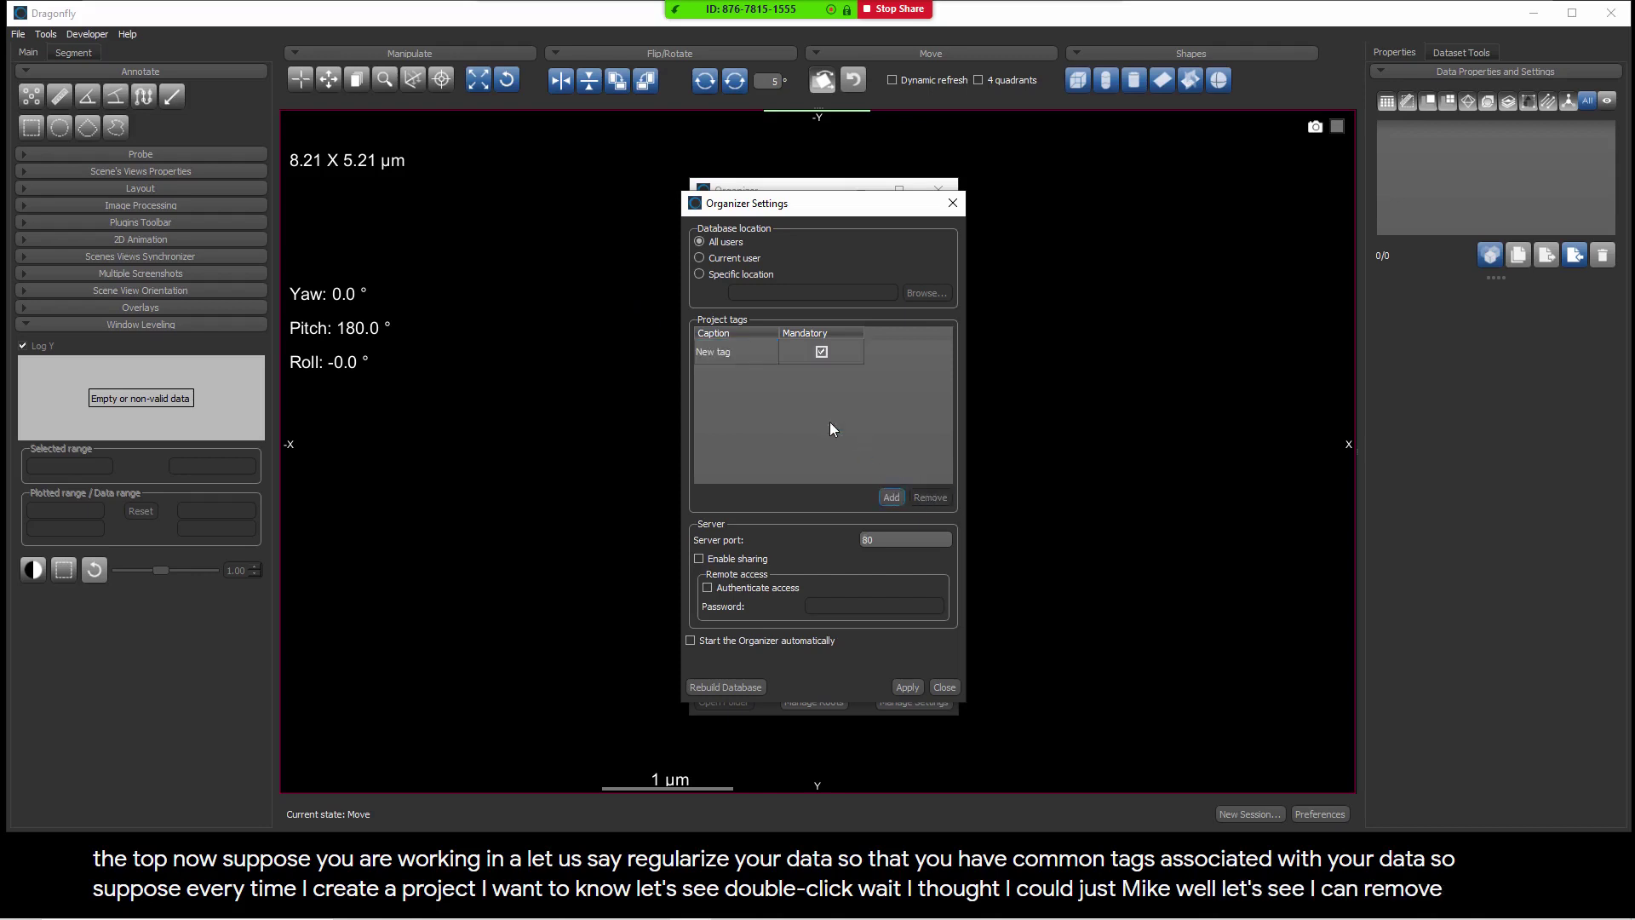
{"action": "left_click", "coordinate": [820, 350]}
{"action": "left_click", "coordinate": [738, 354]}
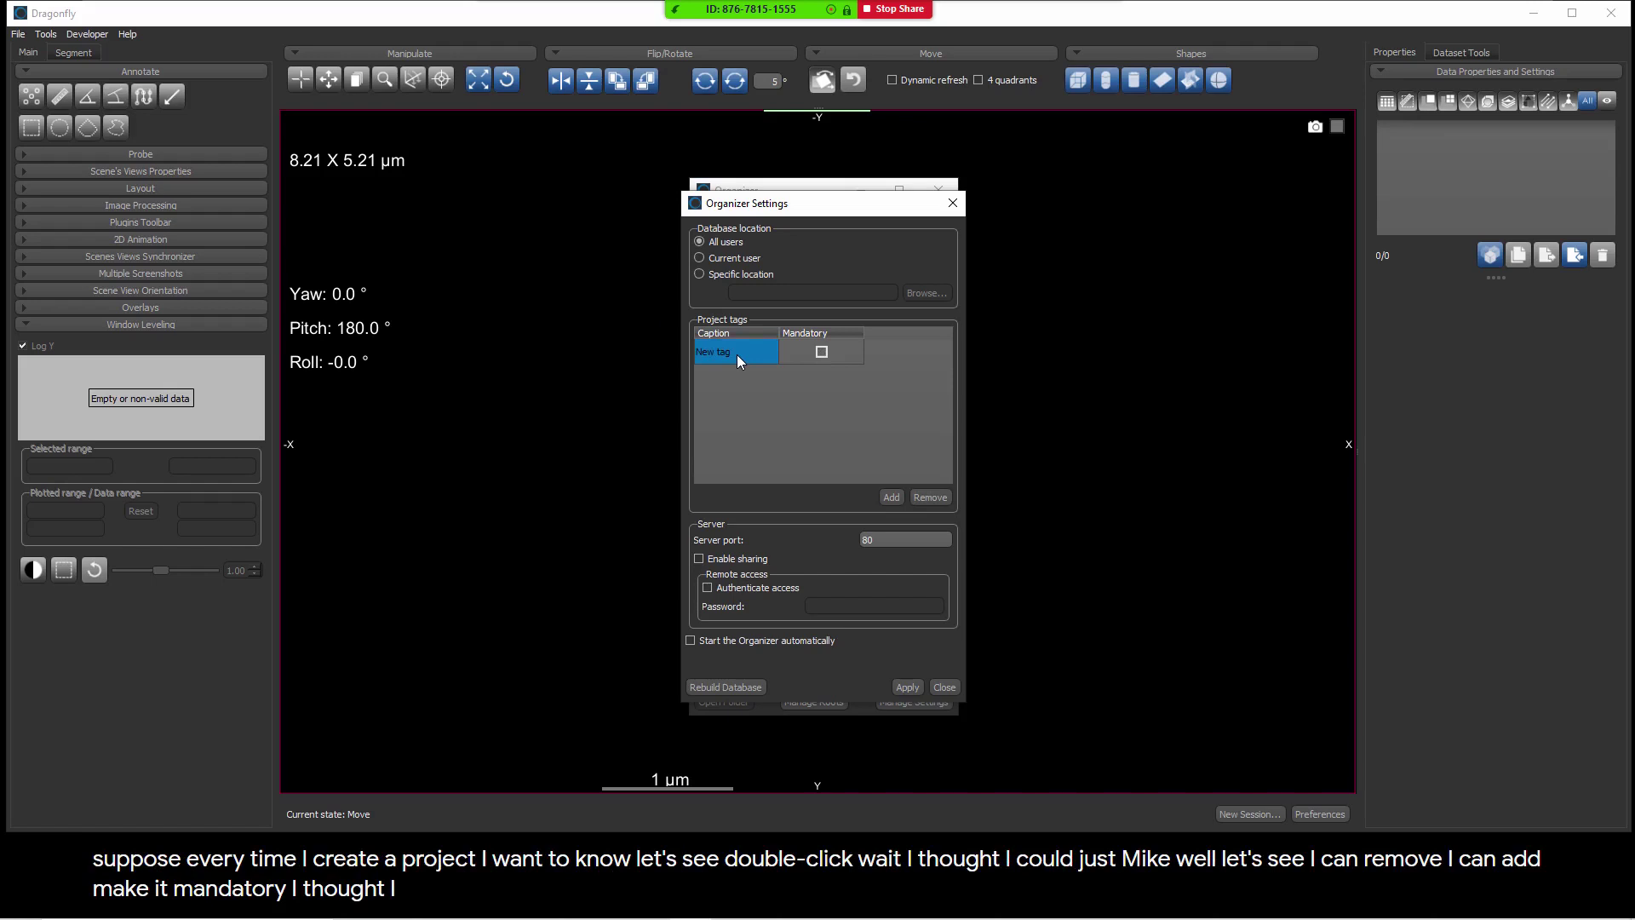
{"action": "left_click", "coordinate": [822, 352]}
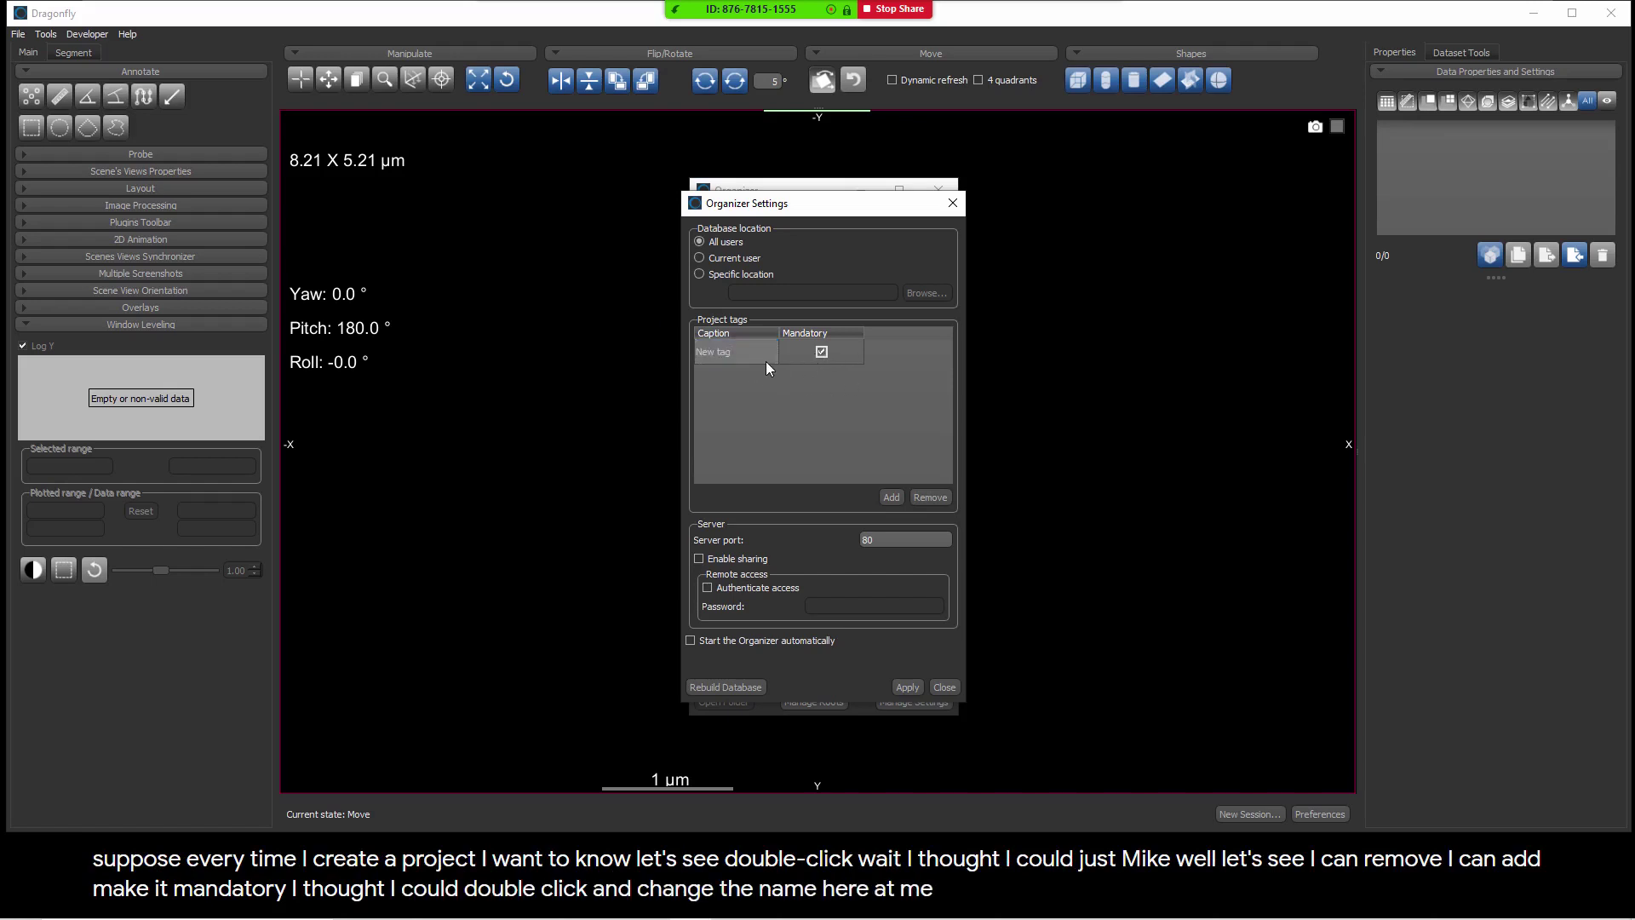
{"action": "double_click", "coordinate": [766, 362]}
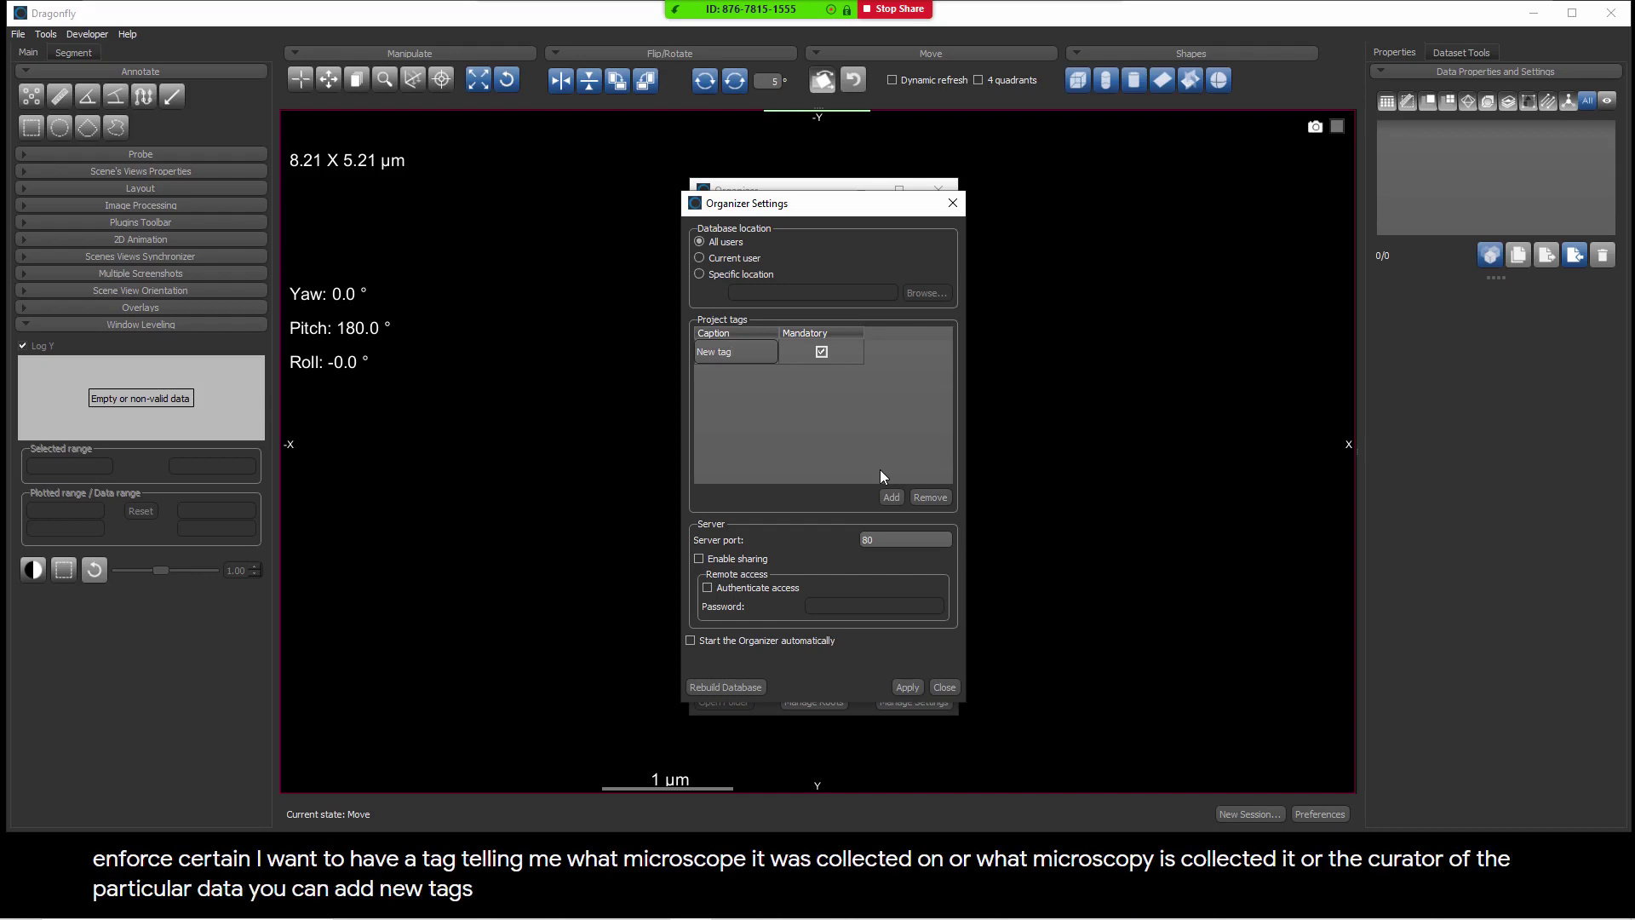
{"action": "left_click", "coordinate": [928, 498]}
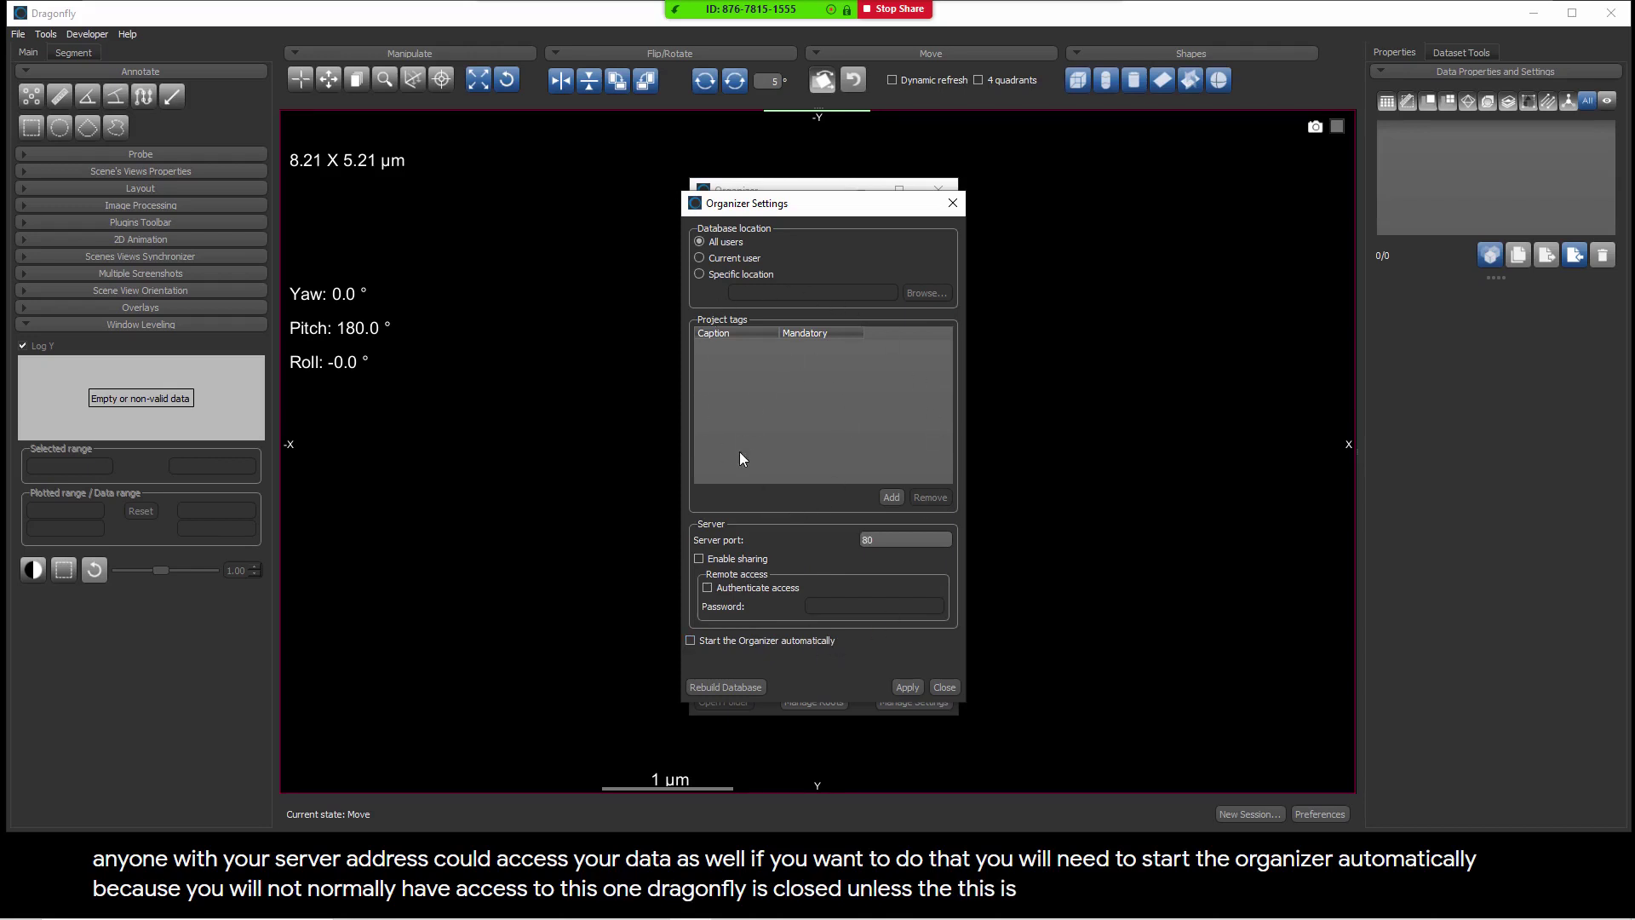
Close Organizer Settings without changes, back to the empty Organizer
{"action": "left_click", "coordinate": [944, 687]}
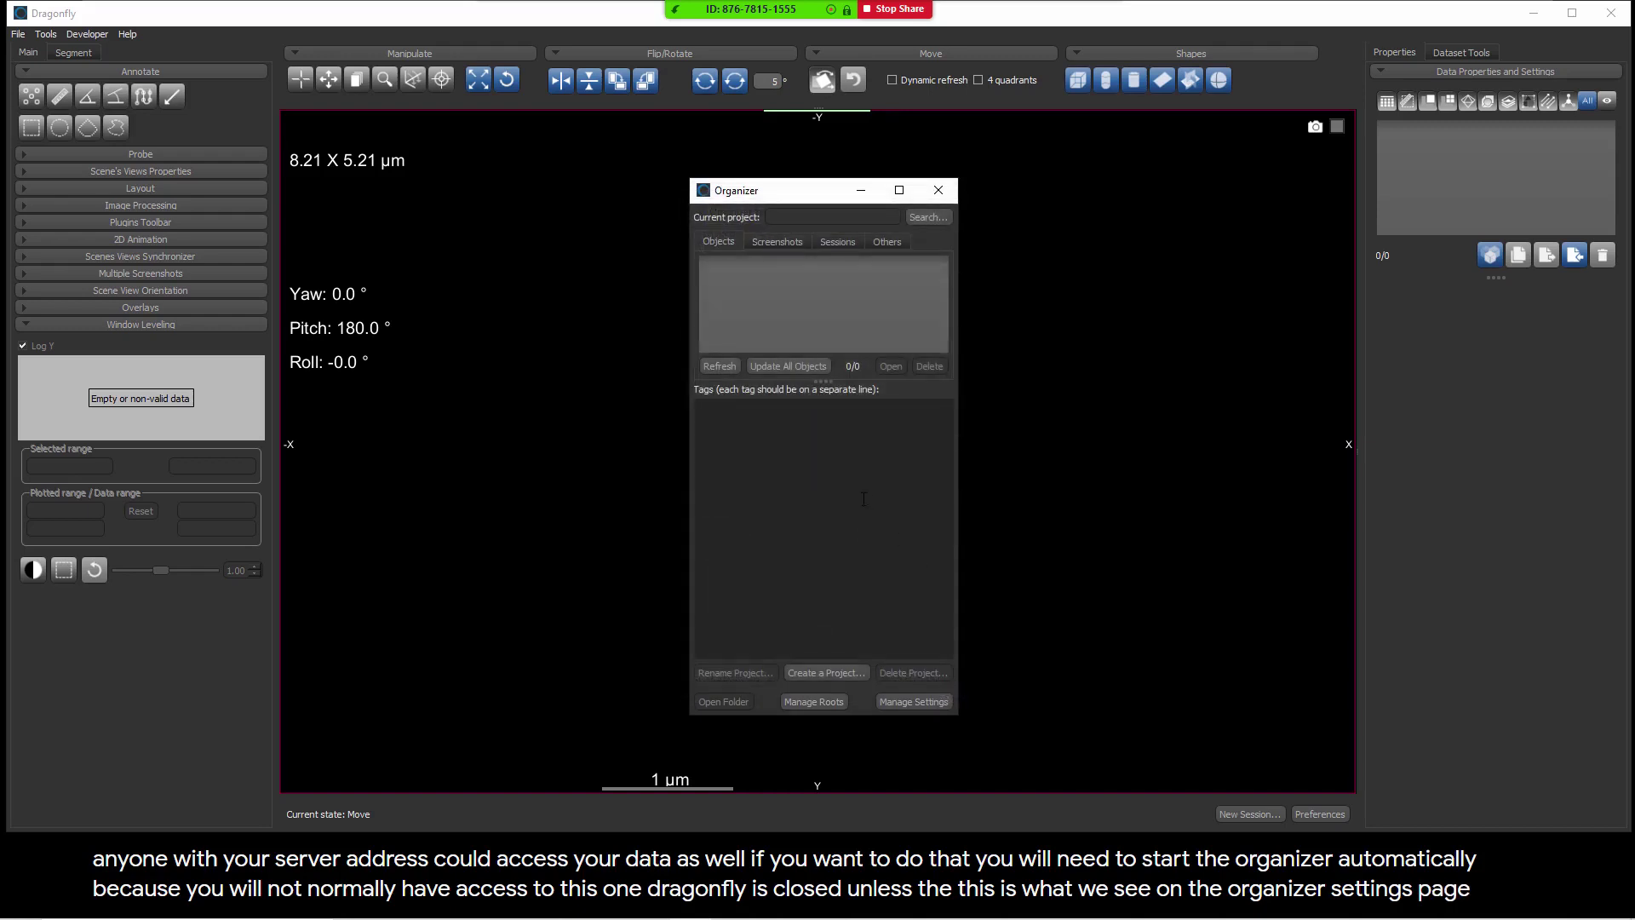
Open the Create a Project dialog from the Organizer window
{"action": "left_click", "coordinate": [821, 677]}
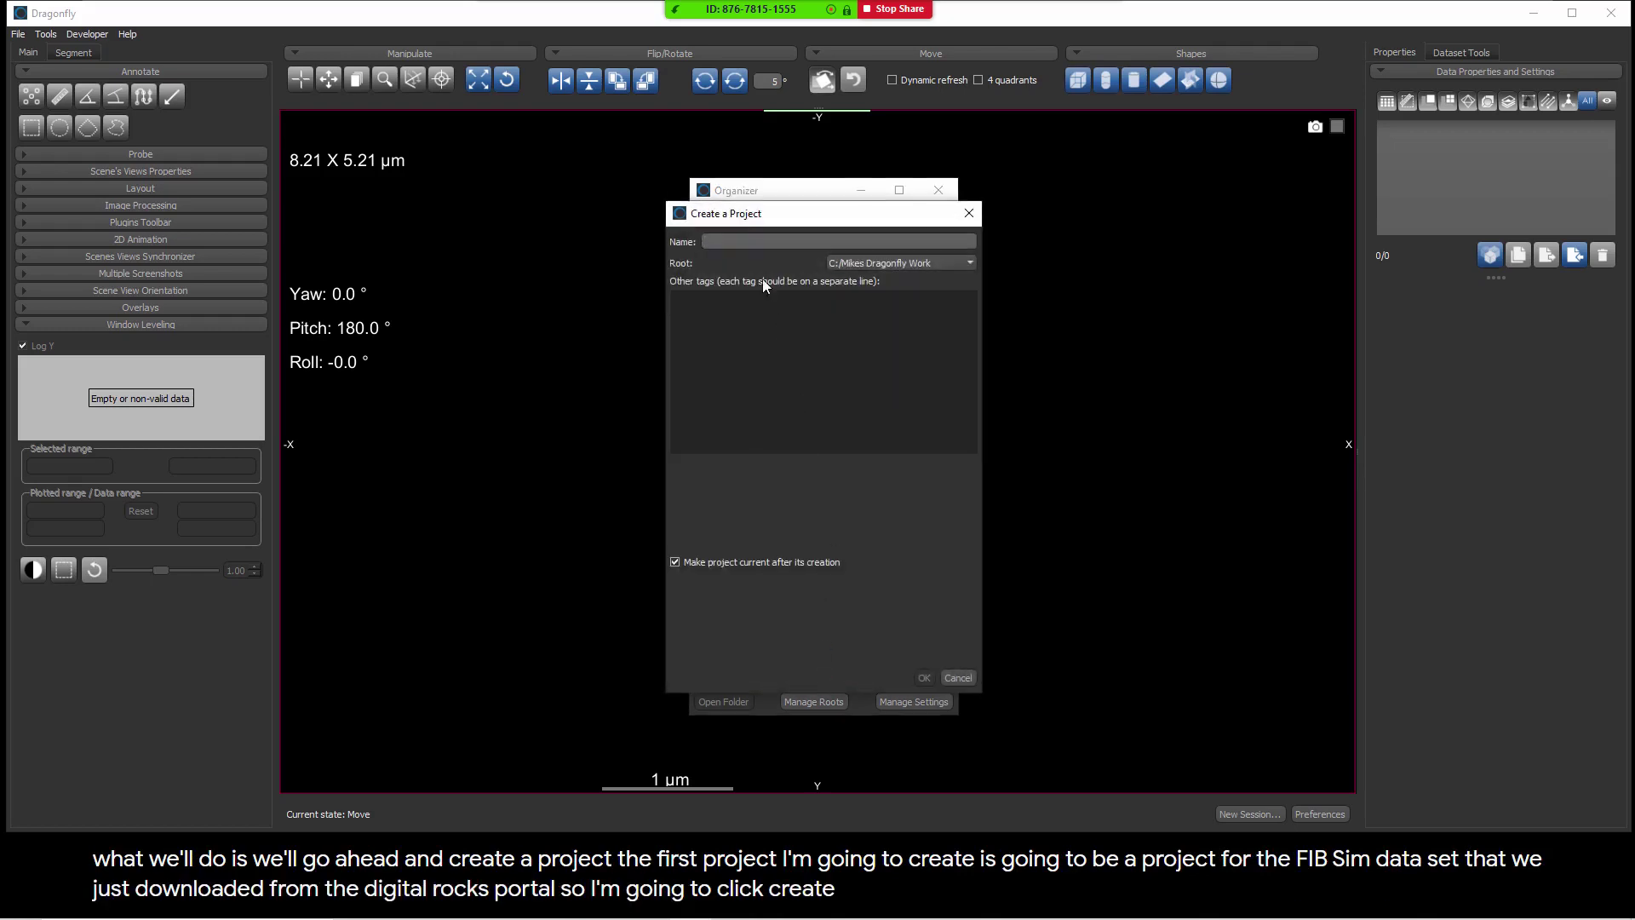
Name the new project 'Vaca Muerta Shale', keeping the C: drive work folder as its root
{"action": "left_click", "coordinate": [731, 242]}
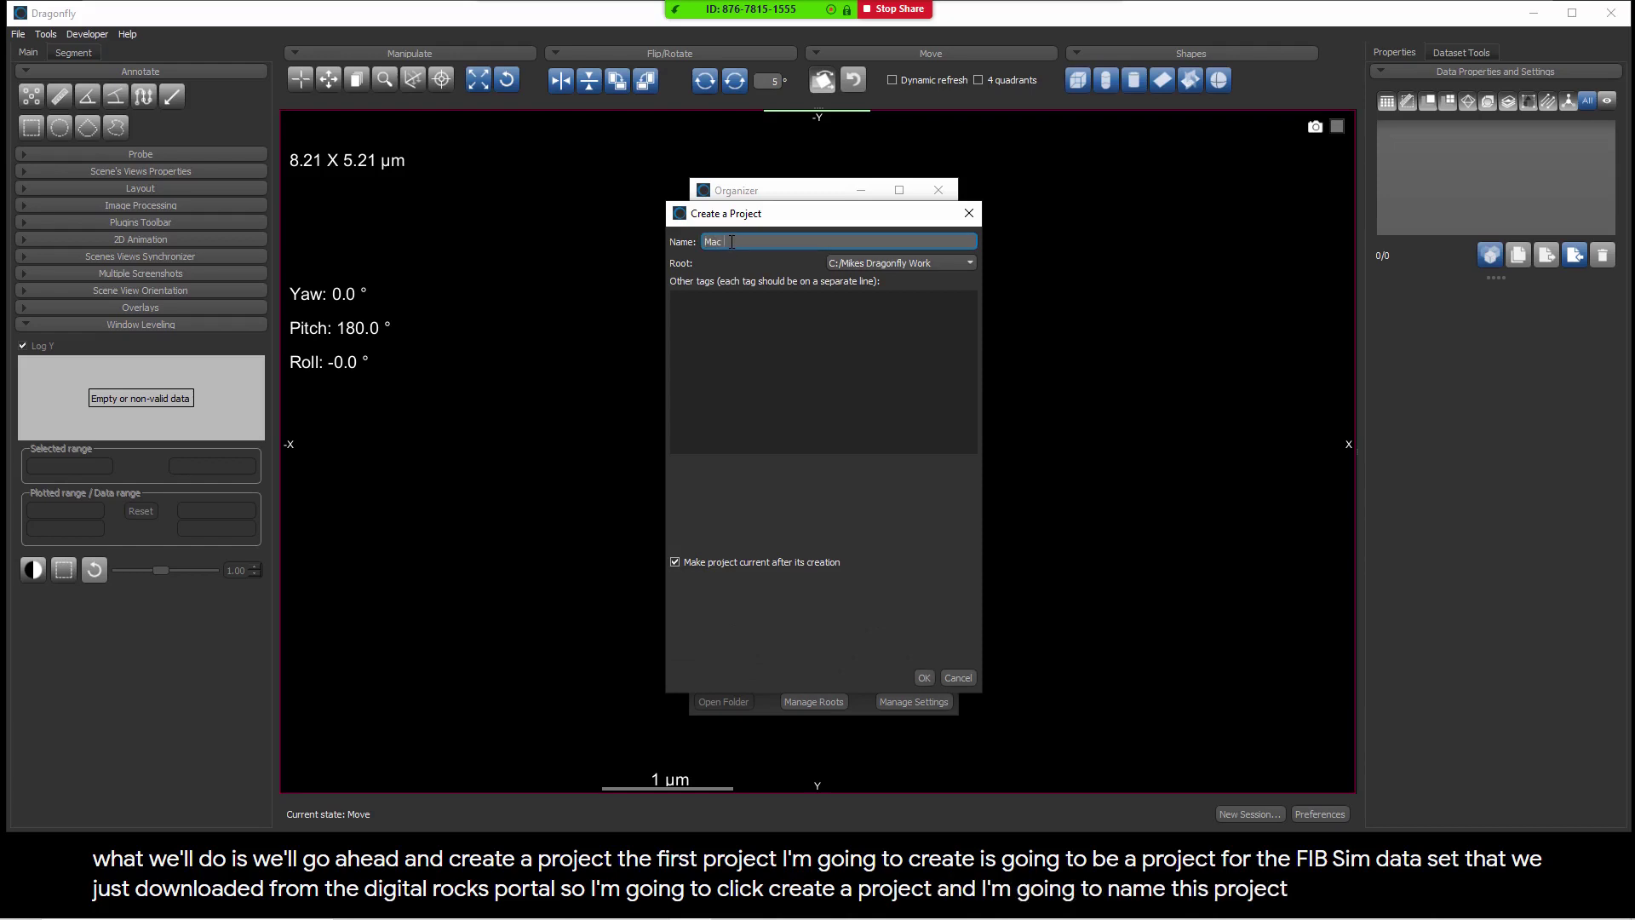
{"action": "type", "text": "Mac"}
{"action": "key", "text": "BackSpace"}
{"action": "type", "text": "ca Muerta Shael"}
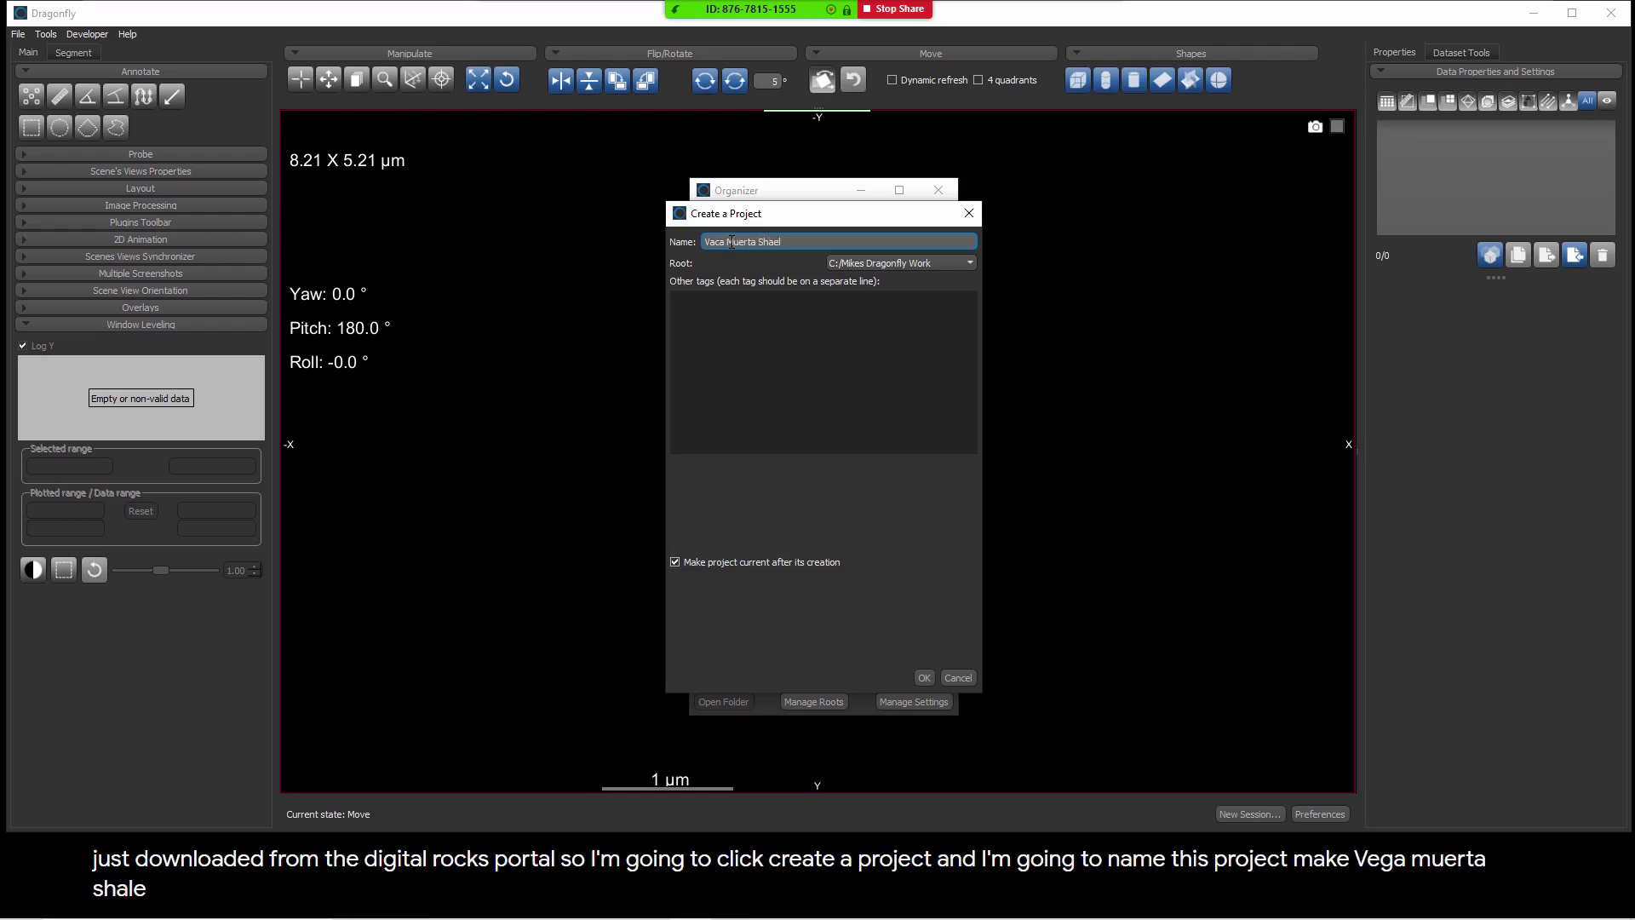
{"action": "left_click", "coordinate": [972, 264]}
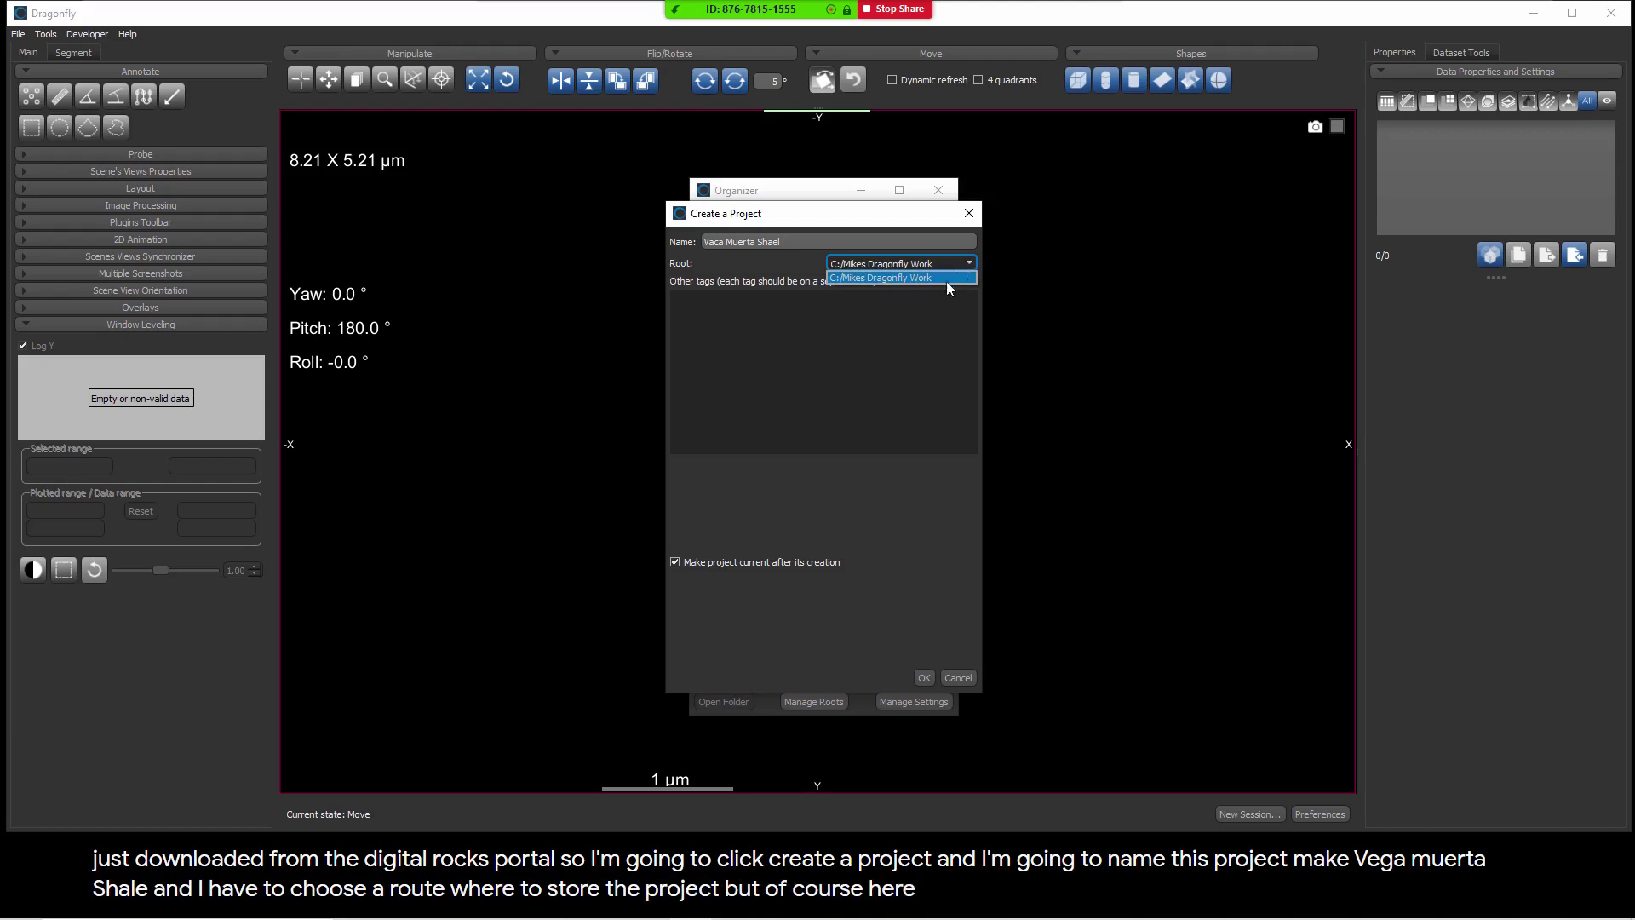
{"action": "left_click", "coordinate": [947, 279]}
{"action": "left_click", "coordinate": [922, 311]}
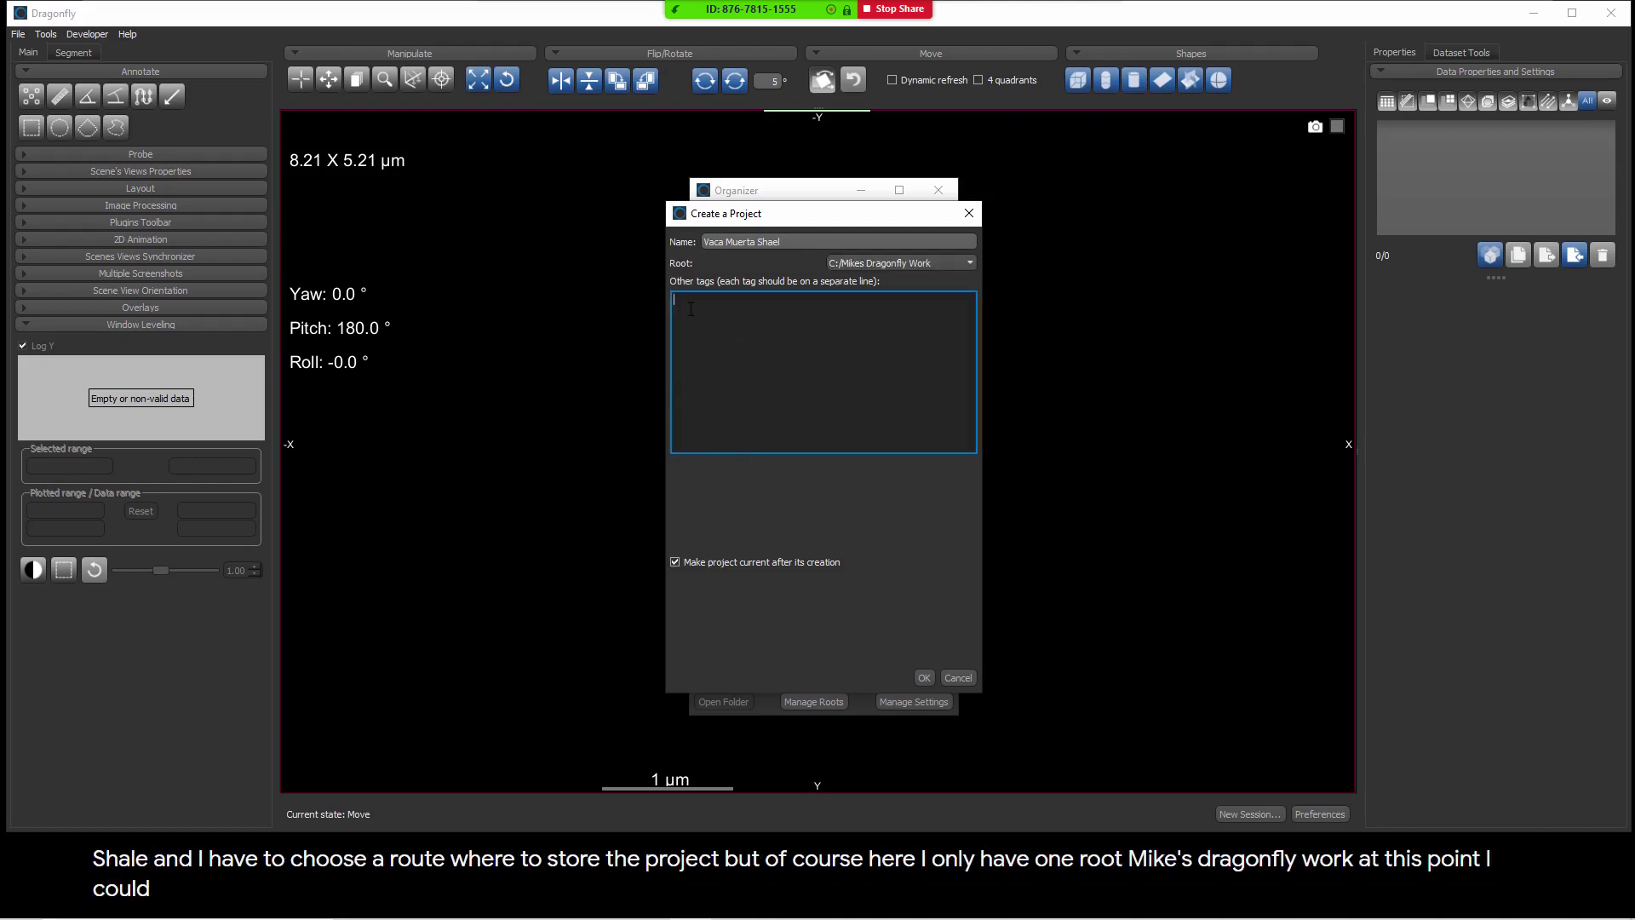
{"action": "left_click", "coordinate": [770, 241]}
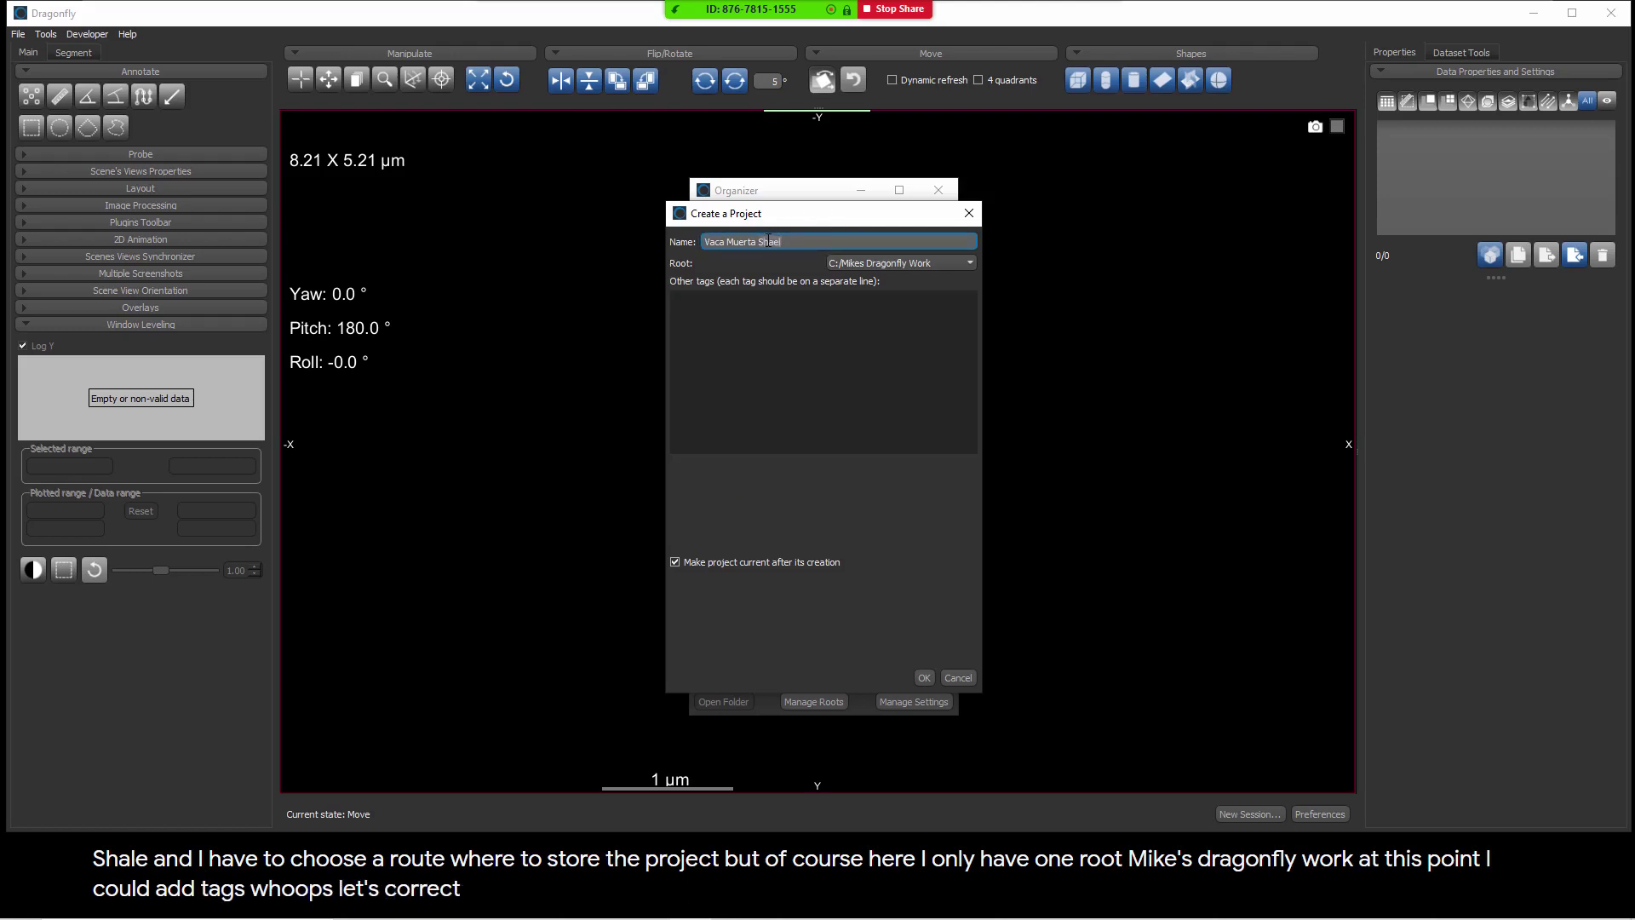
{"action": "key", "text": "BackSpace"}
{"action": "key", "text": "BackSpace"}
{"action": "type", "text": "ale"}
Tag the project FIBSEM, Zeiss Auriga, digitalrocks and geo, and create it
{"action": "left_click", "coordinate": [690, 314]}
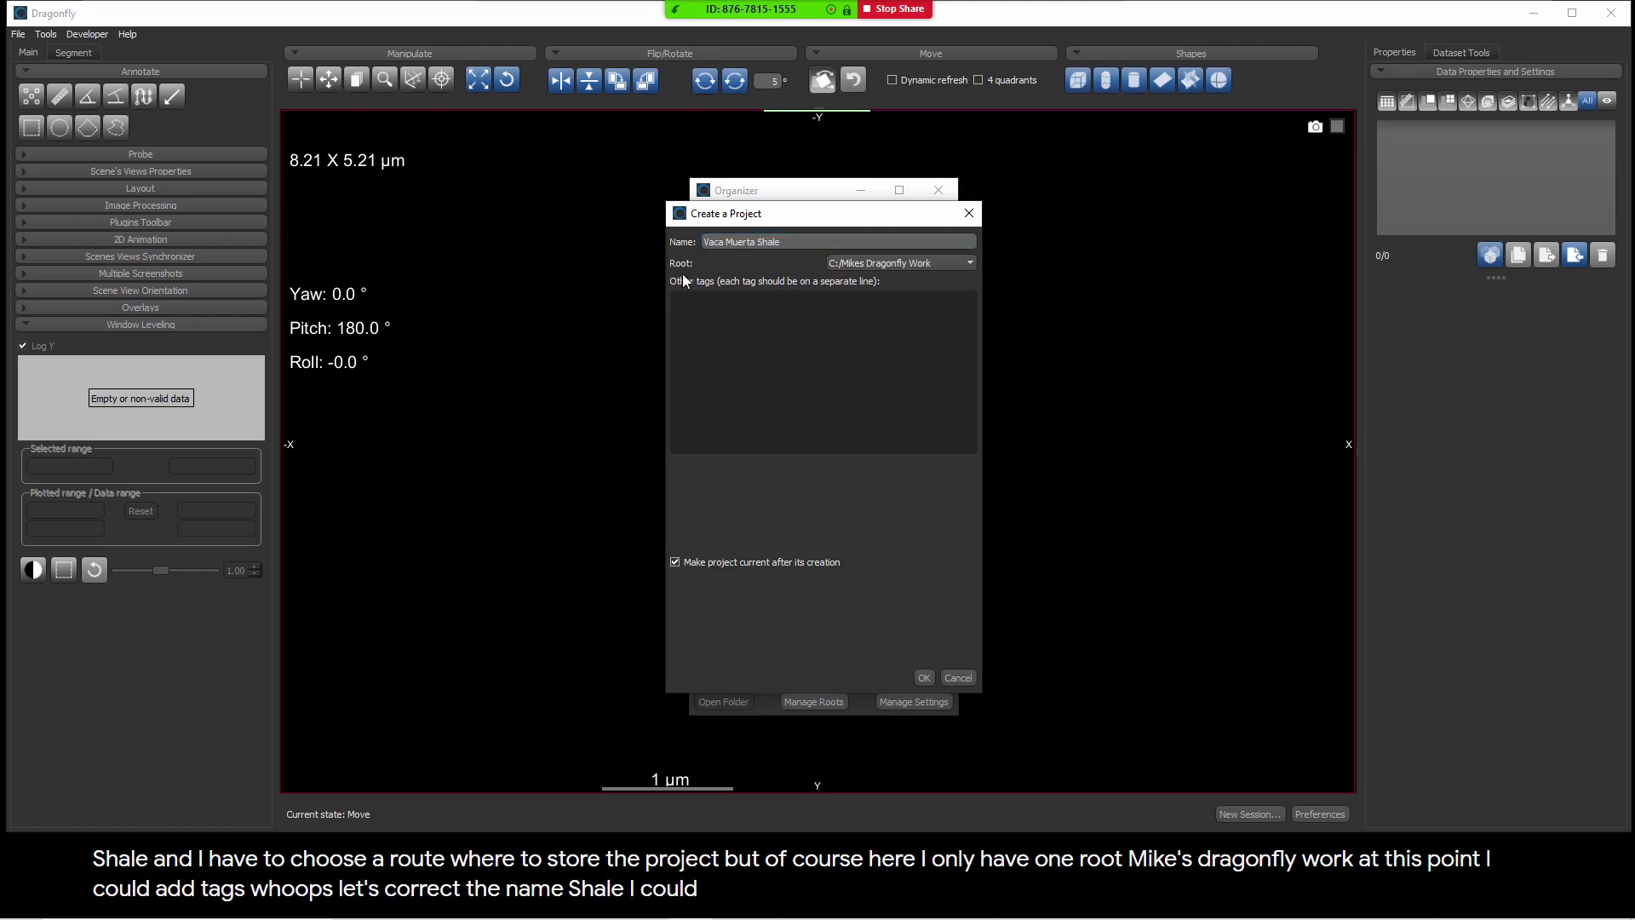
{"action": "type", "text": "FIBSEM"}
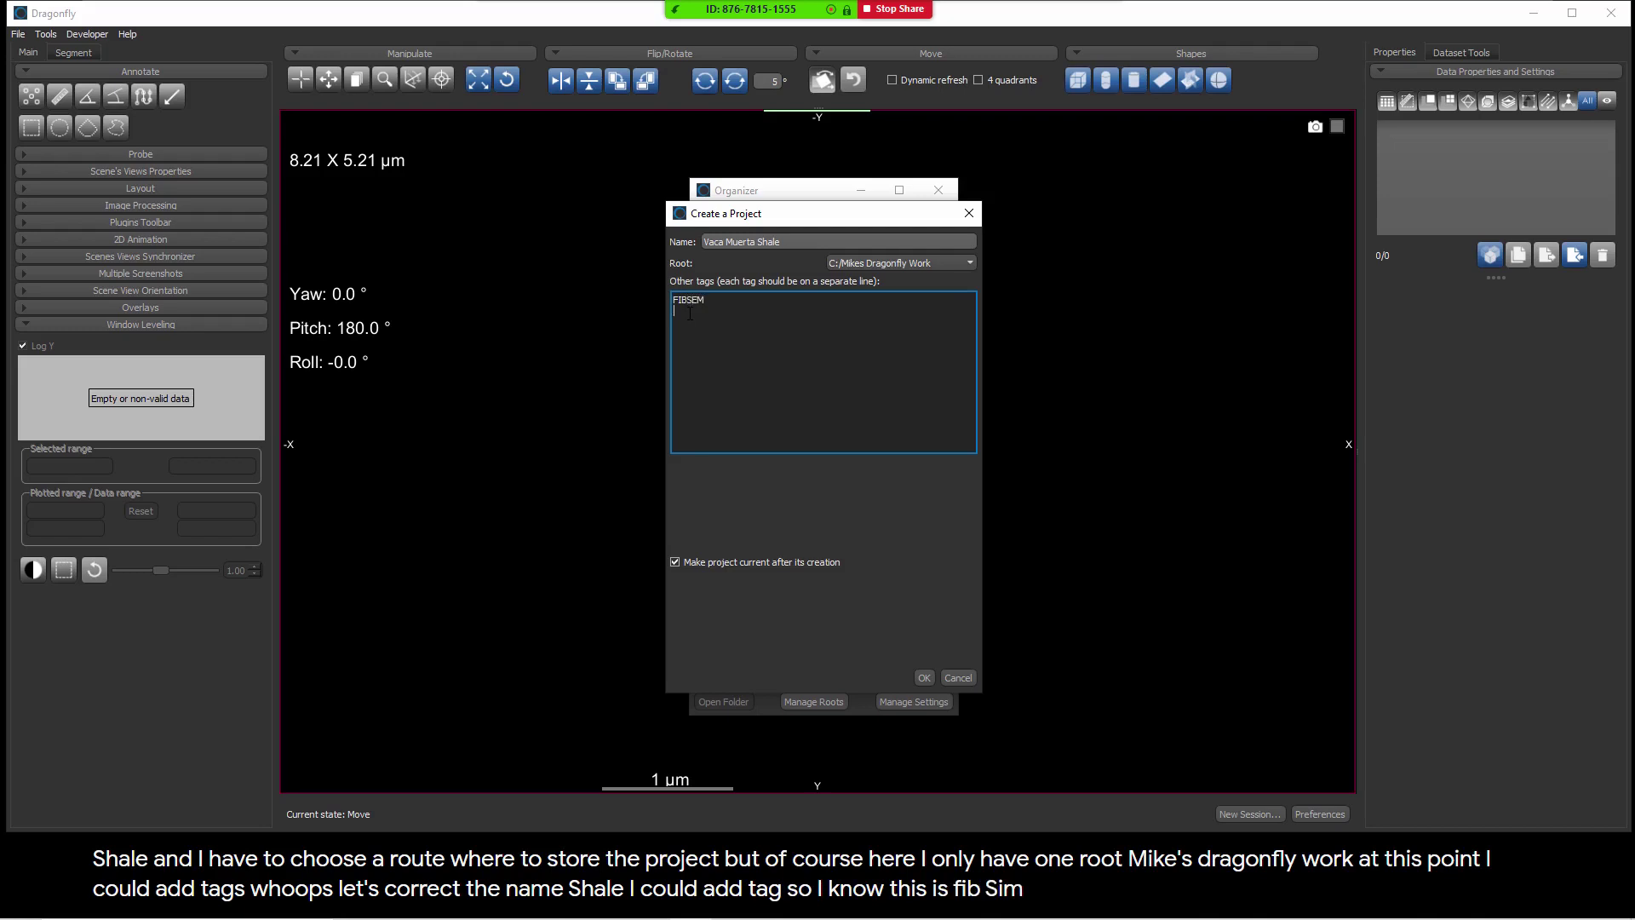
{"action": "type", "text": "Zeiss"}
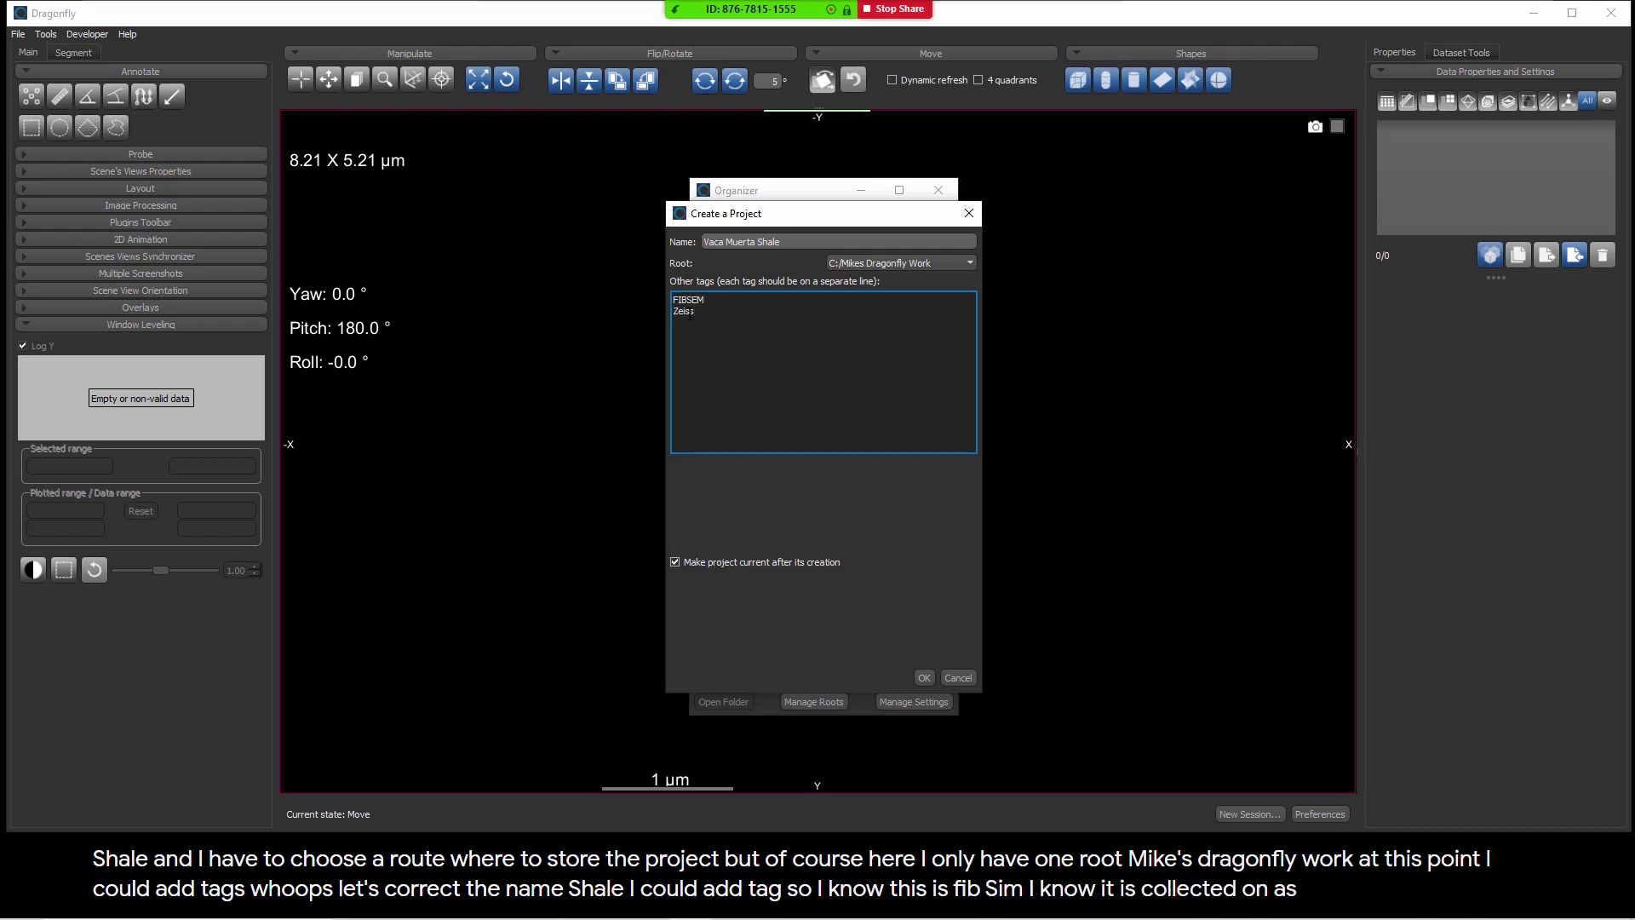
{"action": "type", "text": " Aur"}
{"action": "type", "text": "iag"}
{"action": "type", "text": "d"}
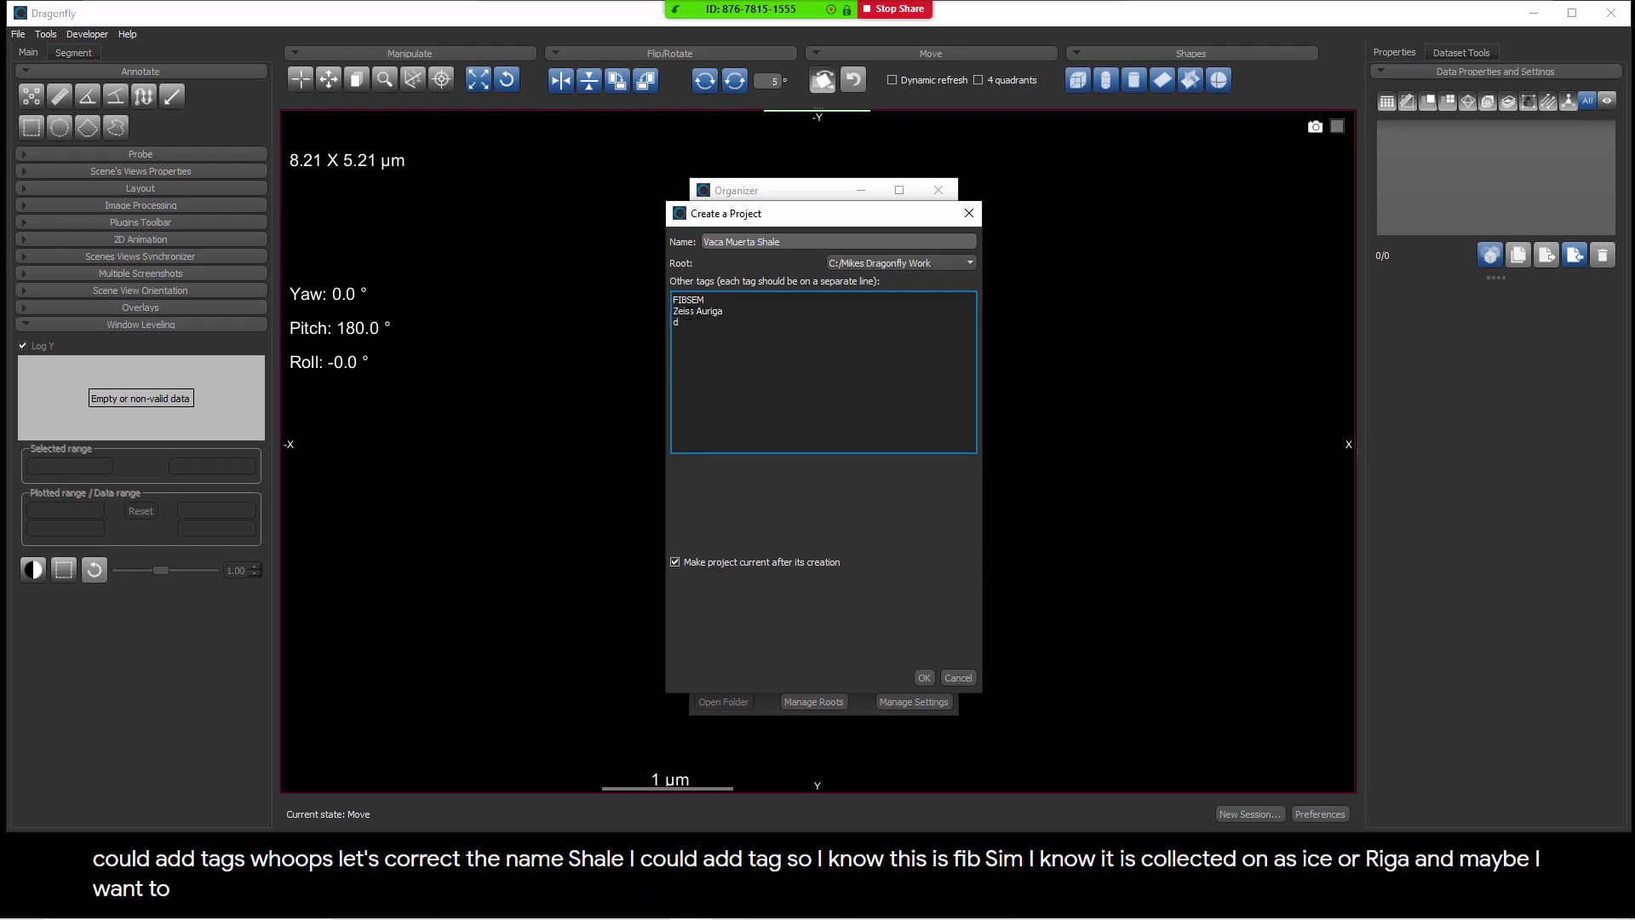
{"action": "type", "text": "igitalrocks"}
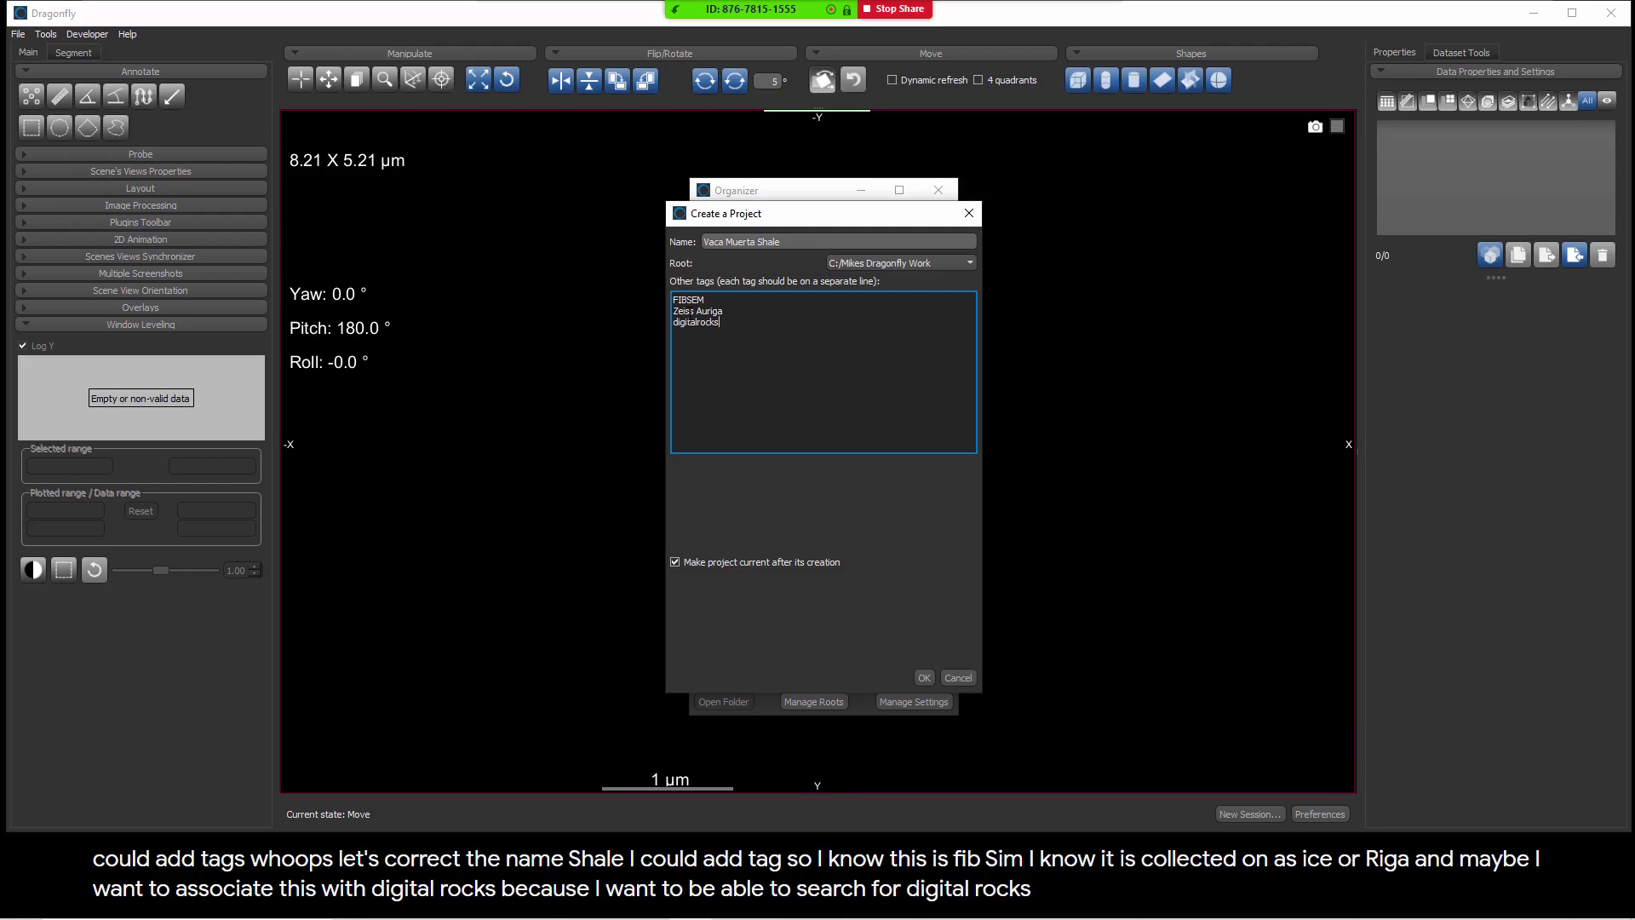
{"action": "key", "text": "Return"}
{"action": "type", "text": "geo"}
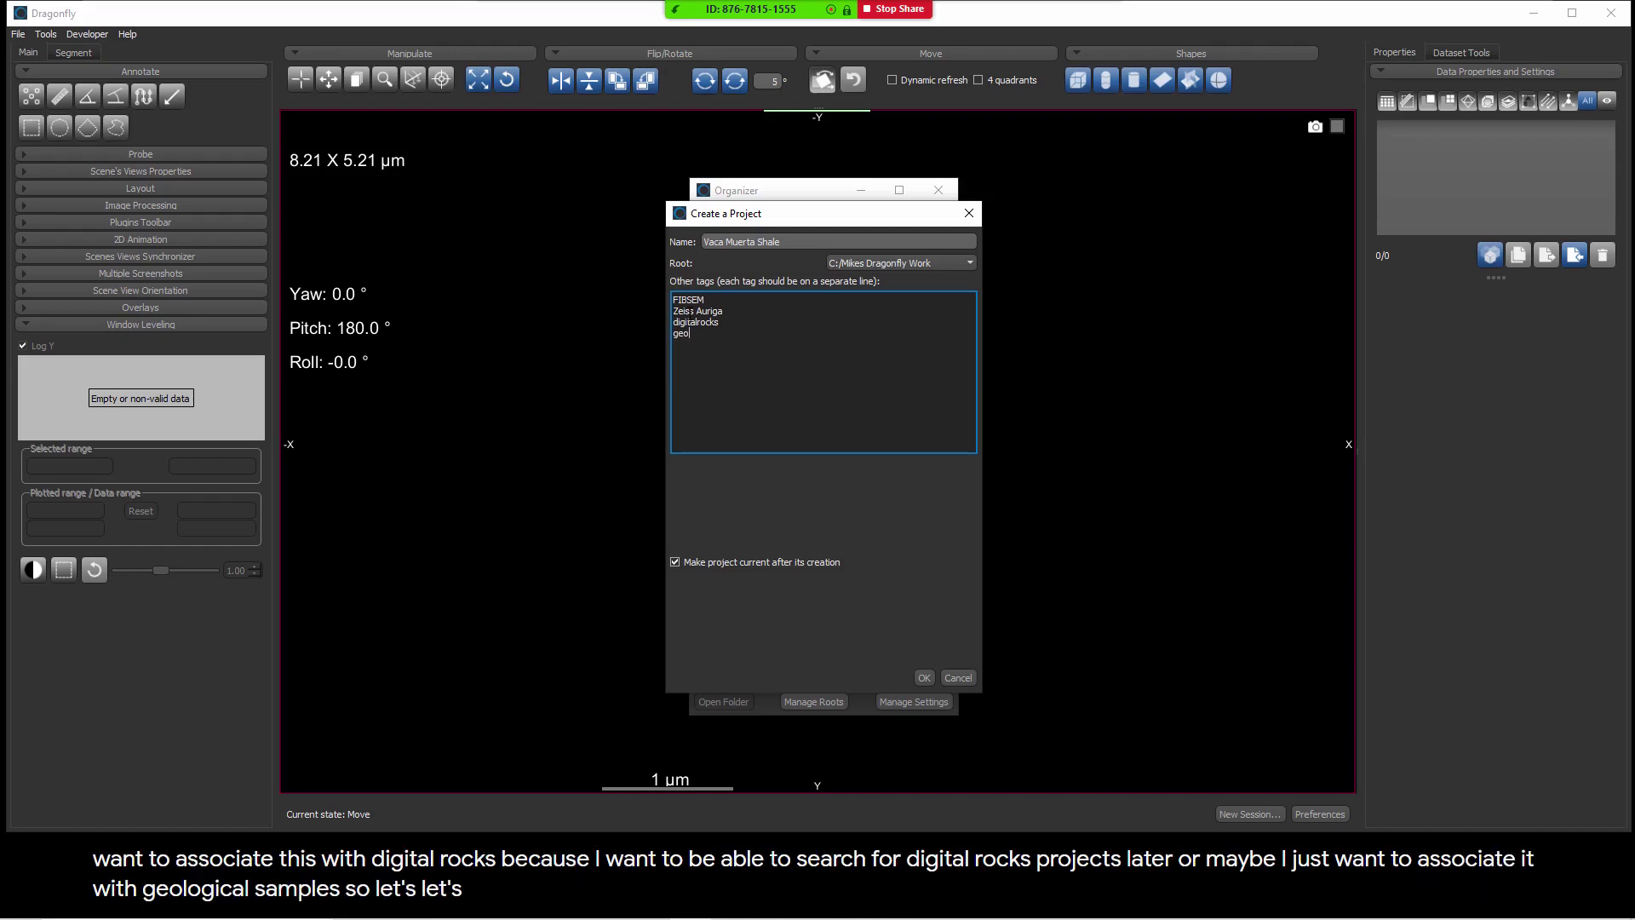
{"action": "left_click", "coordinate": [923, 677]}
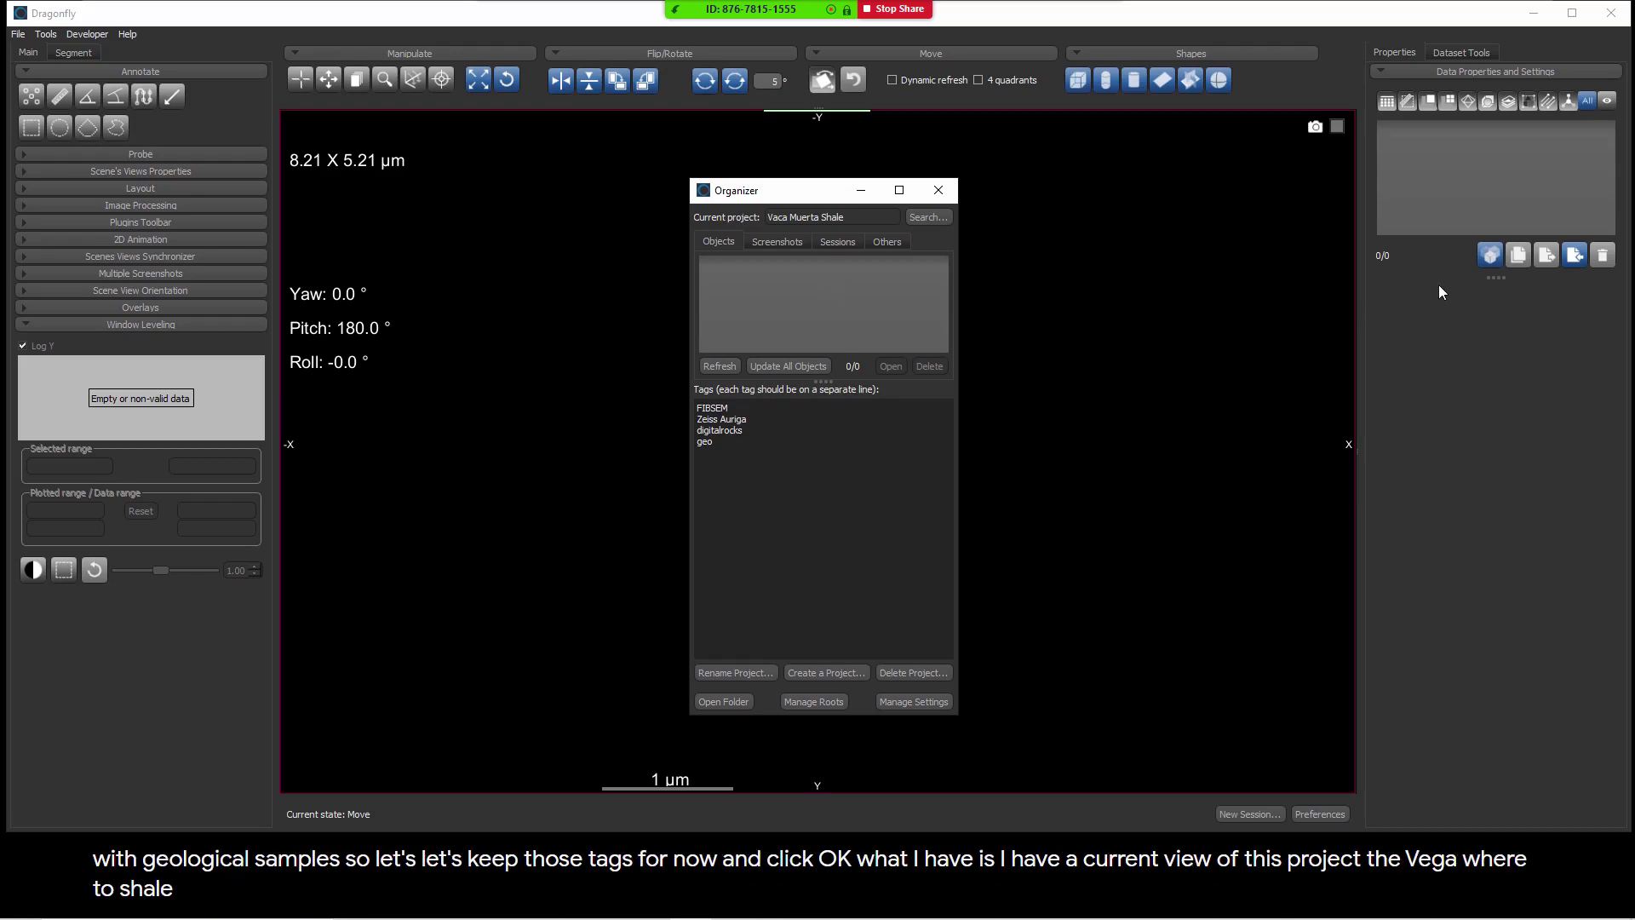
Add the vacamuerta_sample1_FIBSEM .tif stack to a new image file import
{"action": "left_click", "coordinate": [19, 35]}
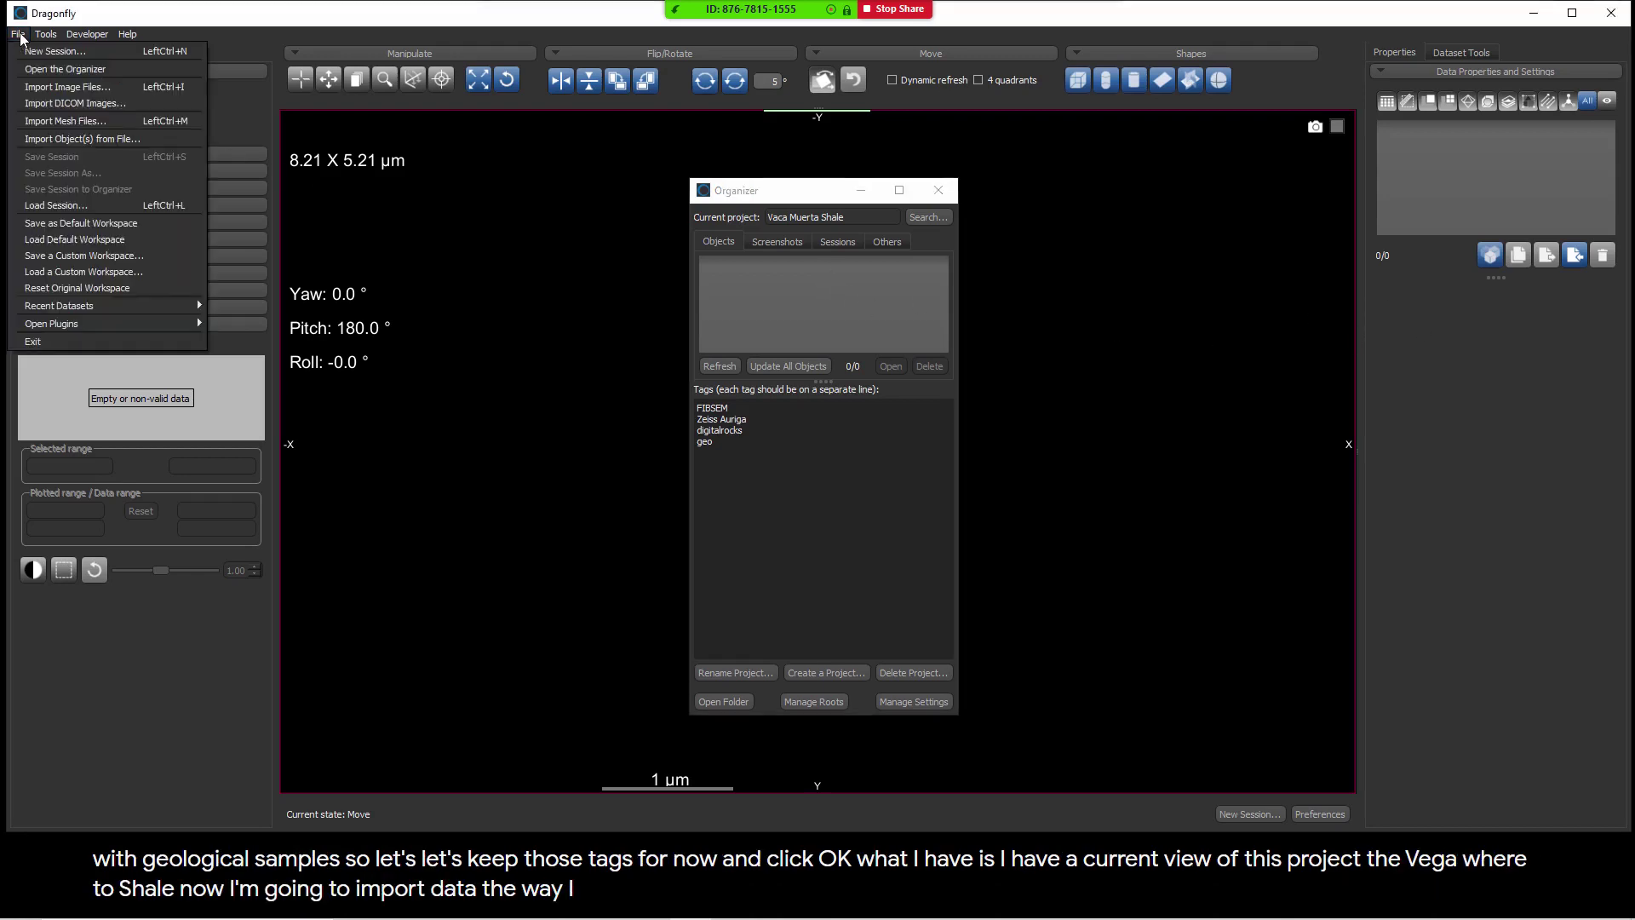
{"action": "left_click", "coordinate": [67, 87]}
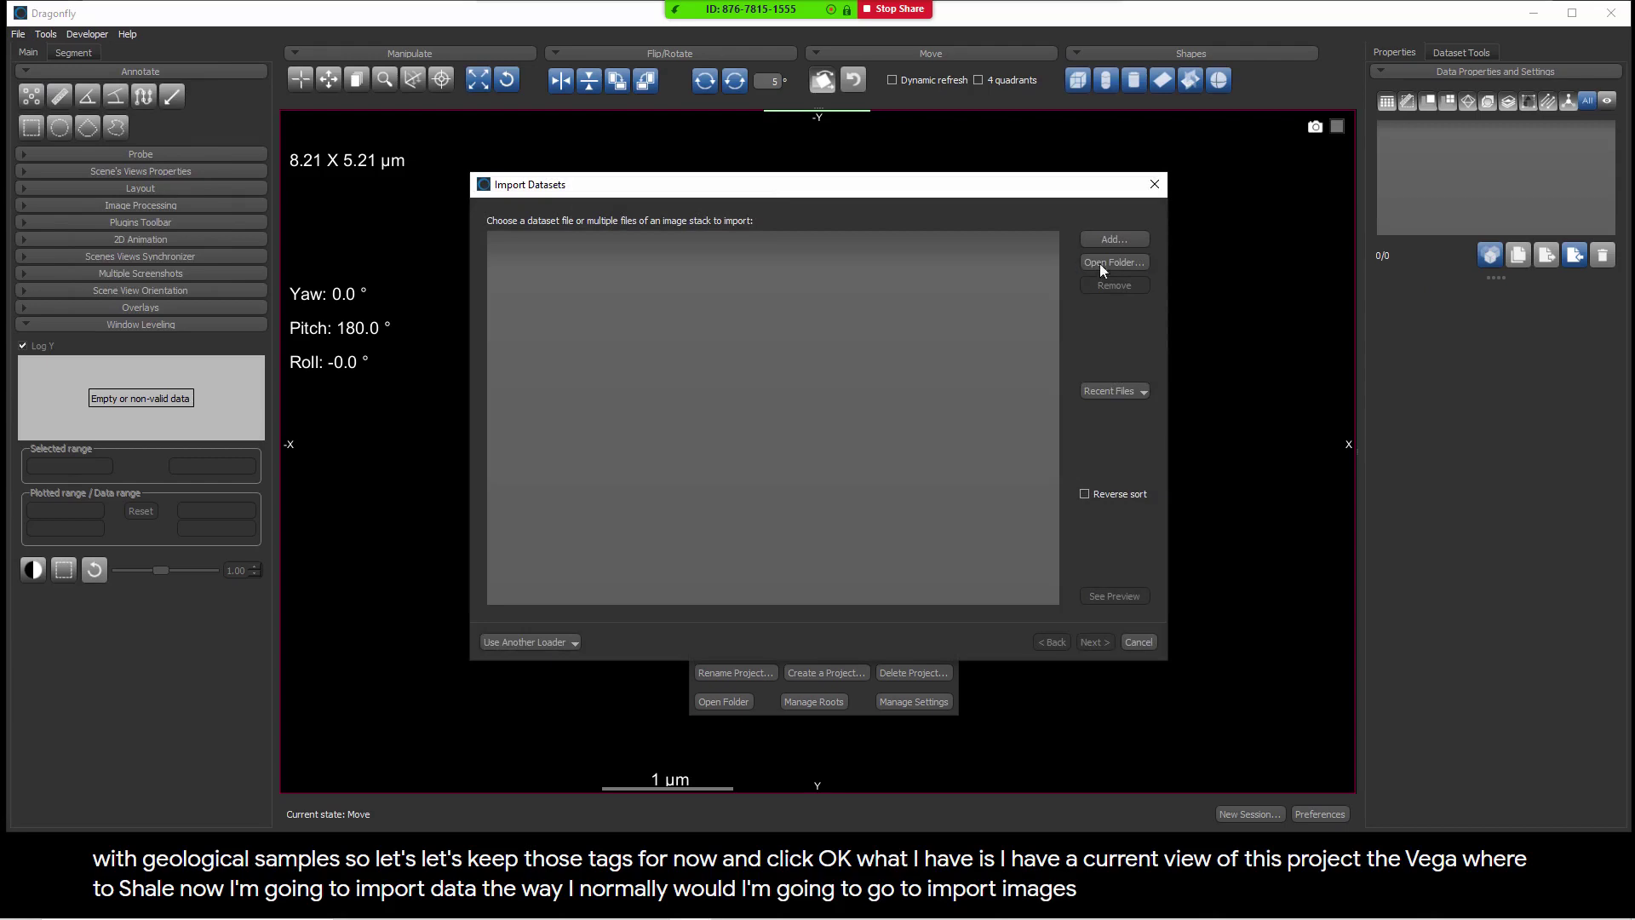
{"action": "left_click", "coordinate": [1113, 238]}
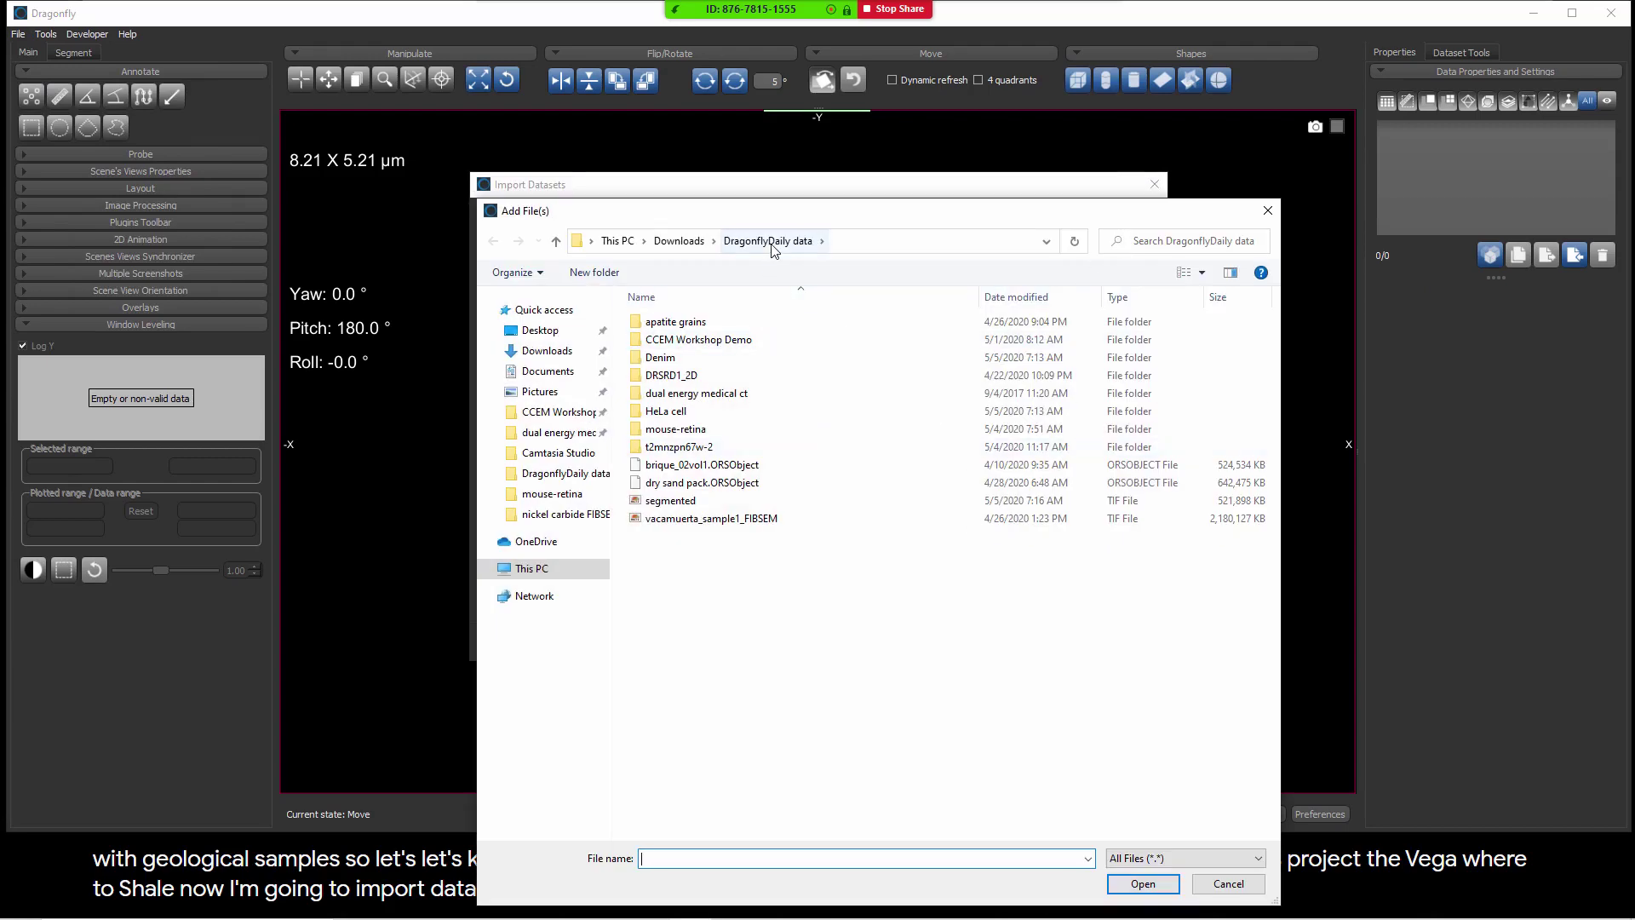
{"action": "double_click", "coordinate": [688, 519]}
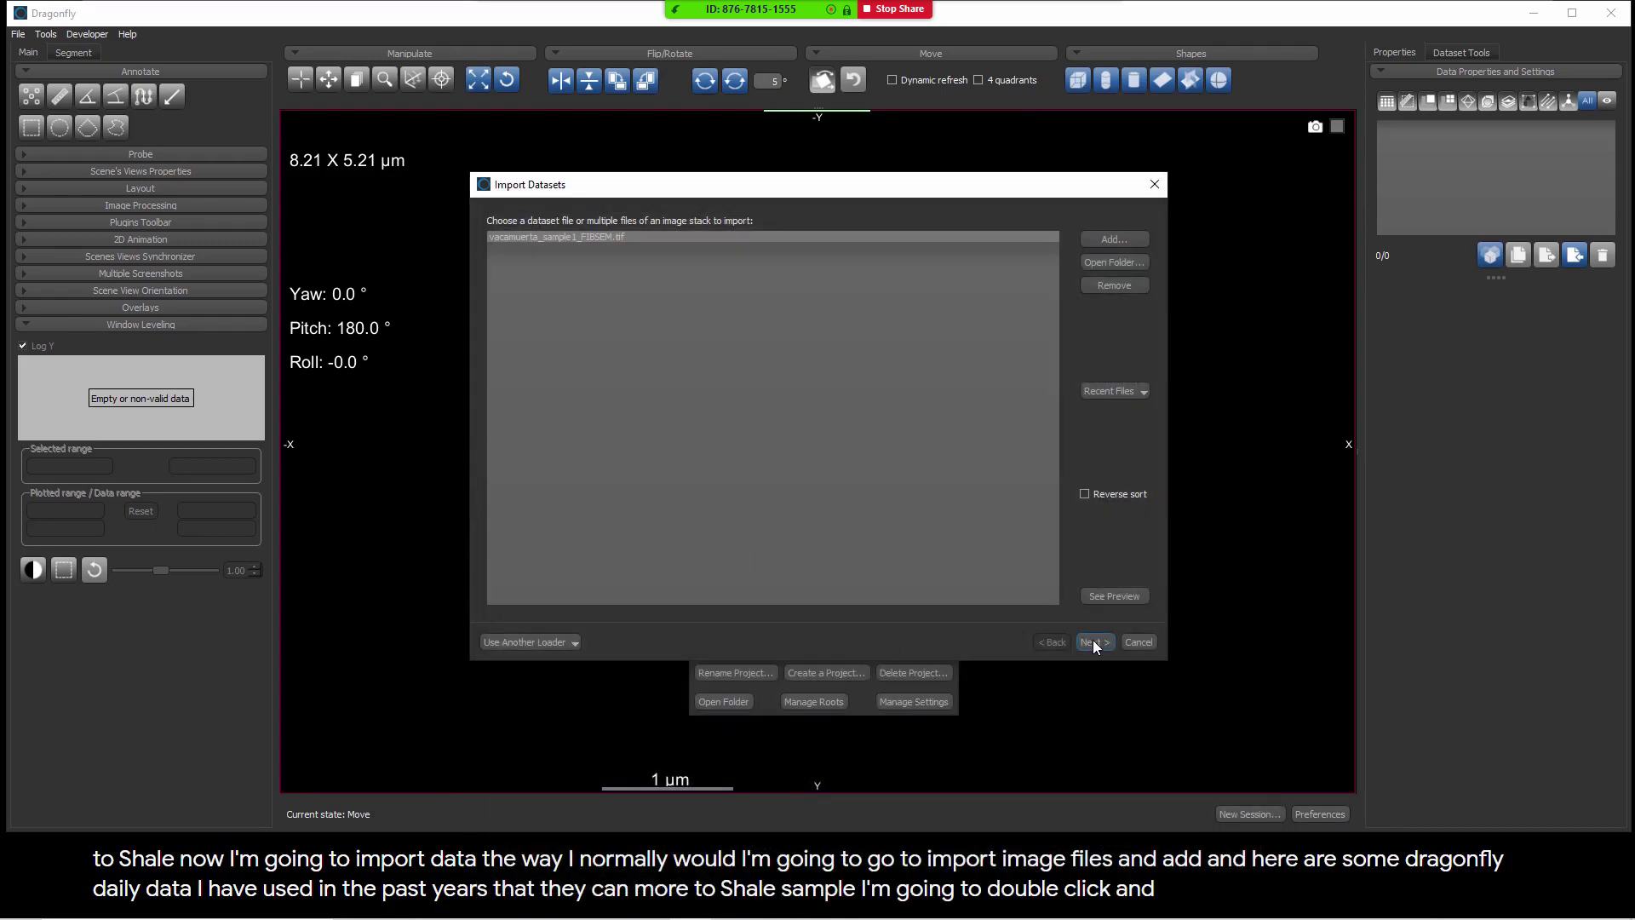
Set image spacing to X 0.0025, Y 0.0025, Z 0.005 µm and finish the import
{"action": "left_click", "coordinate": [1094, 643]}
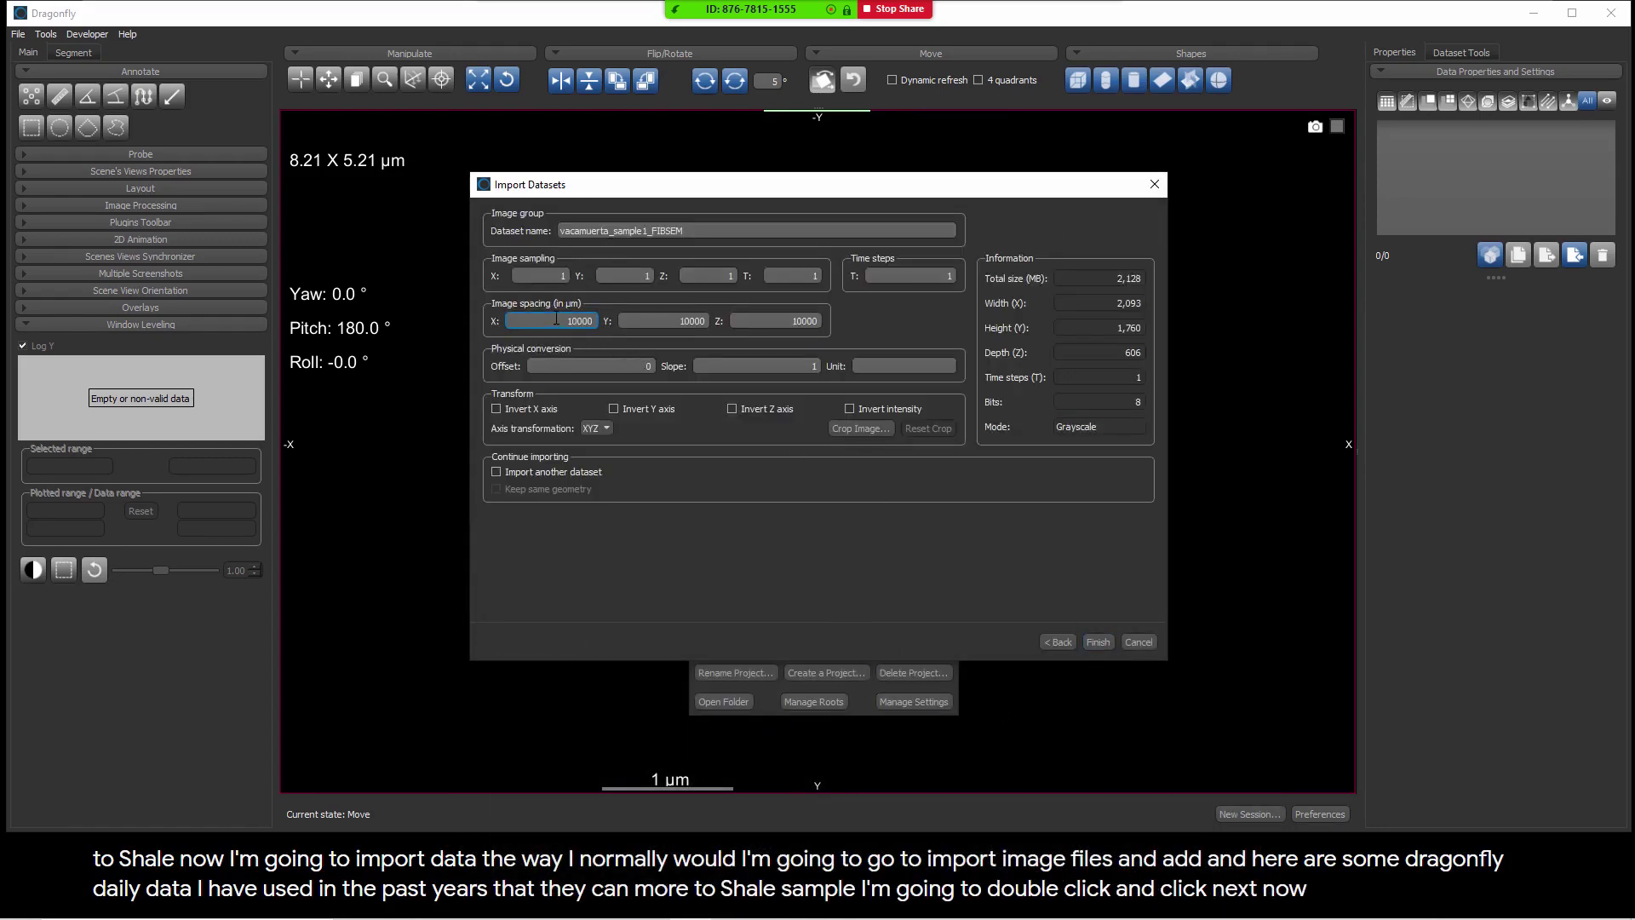
{"action": "left_click", "coordinate": [620, 320]}
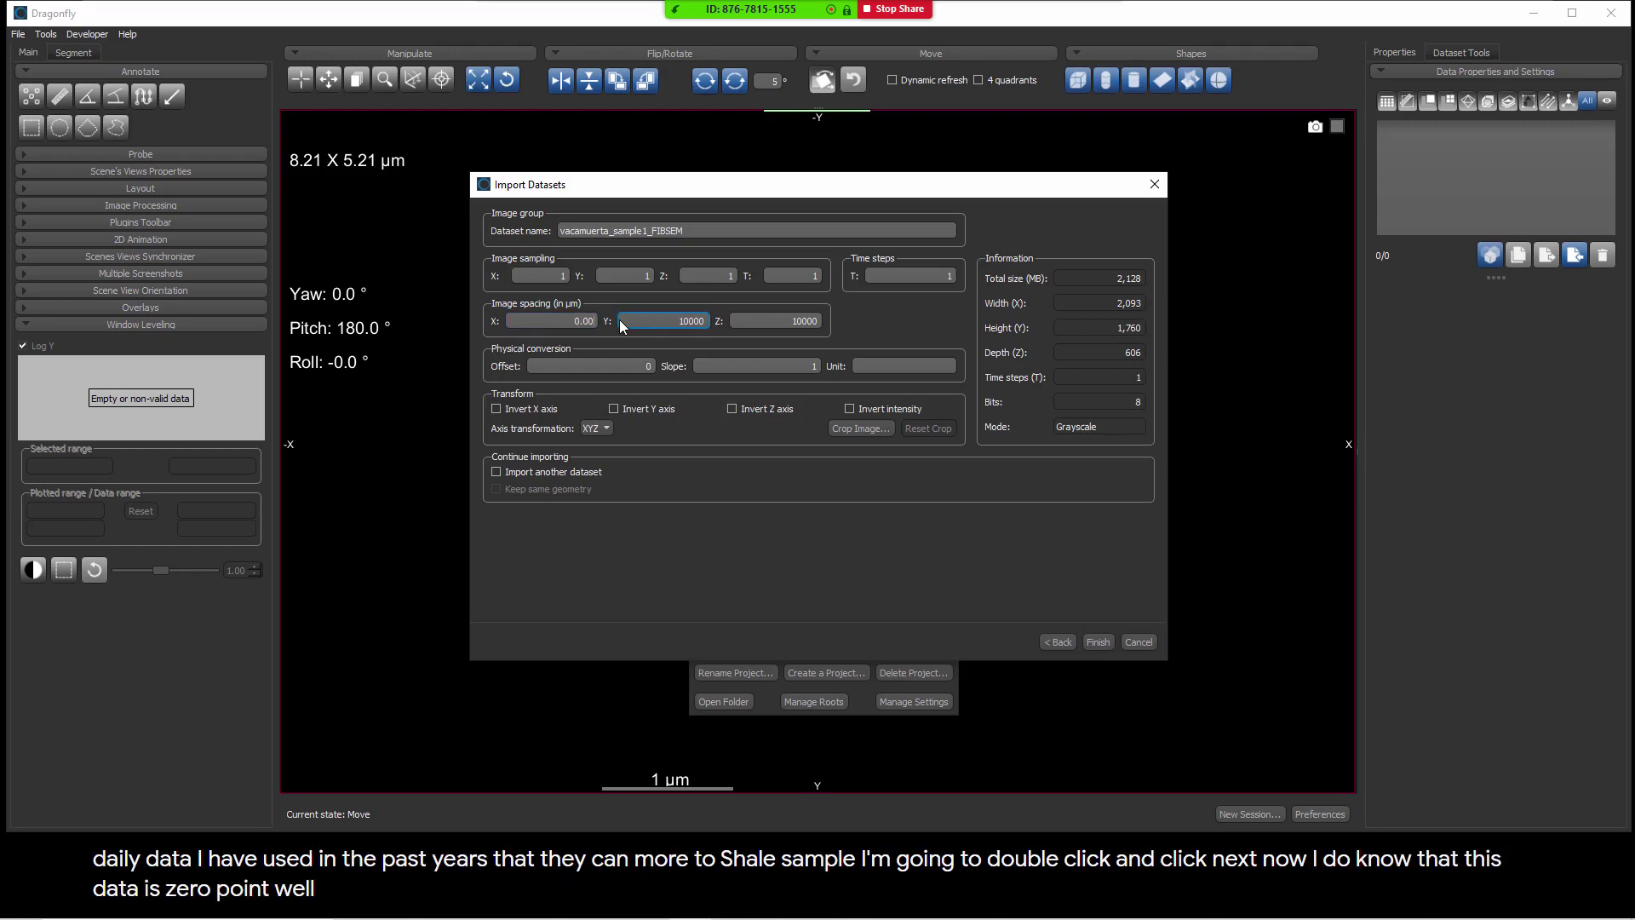
{"action": "type", "text": "0.0025"}
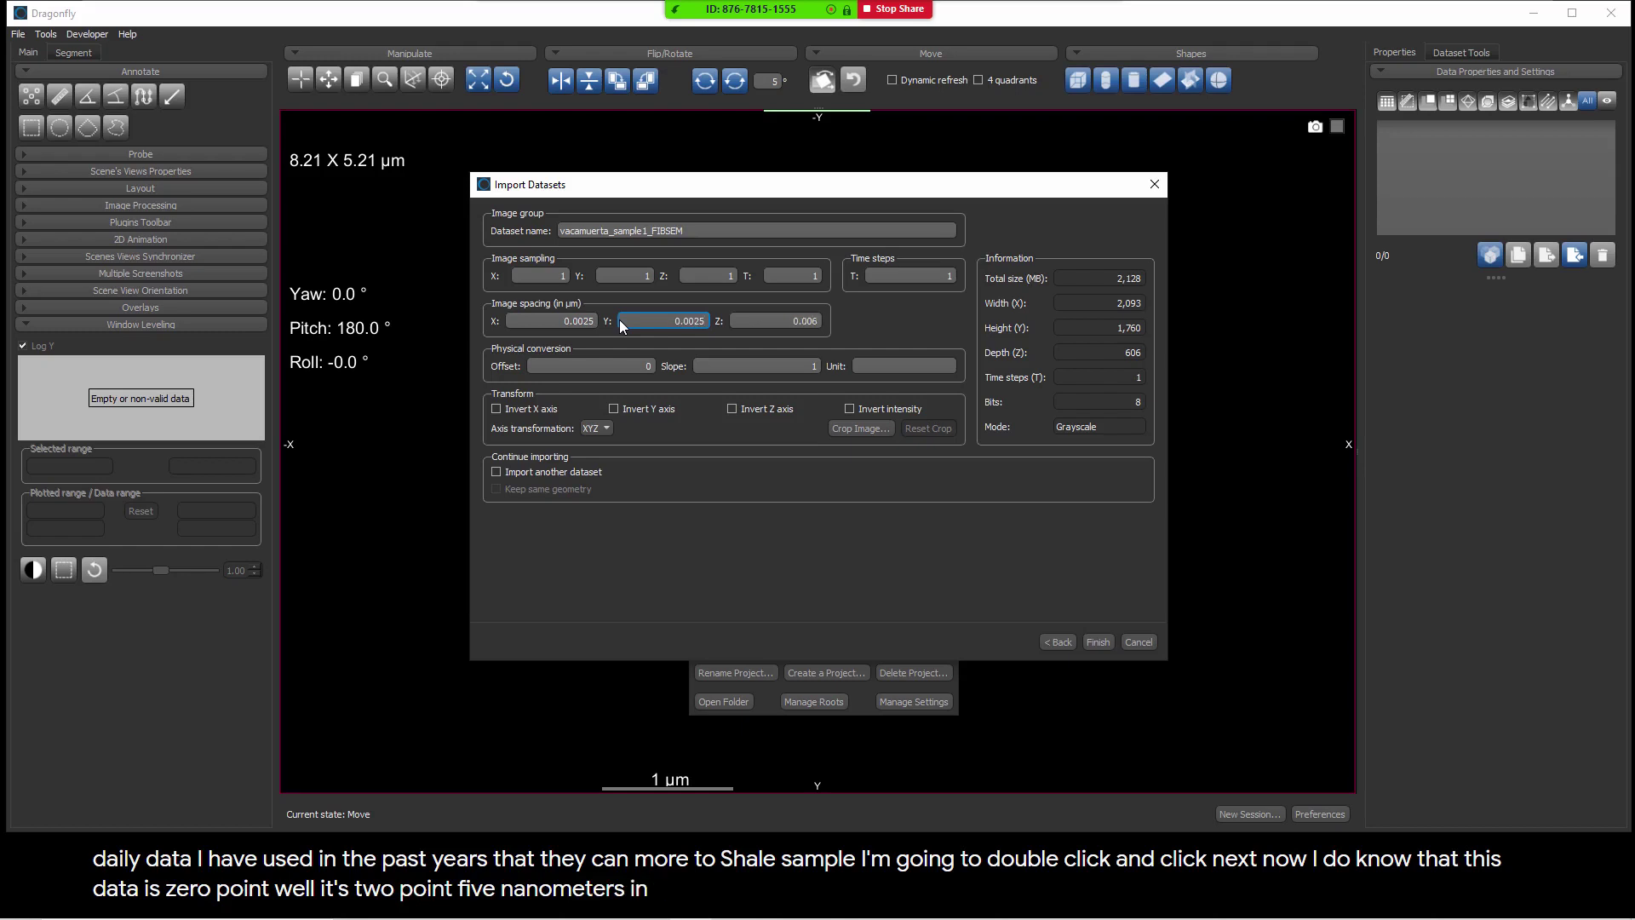
{"action": "key", "text": "Tab"}
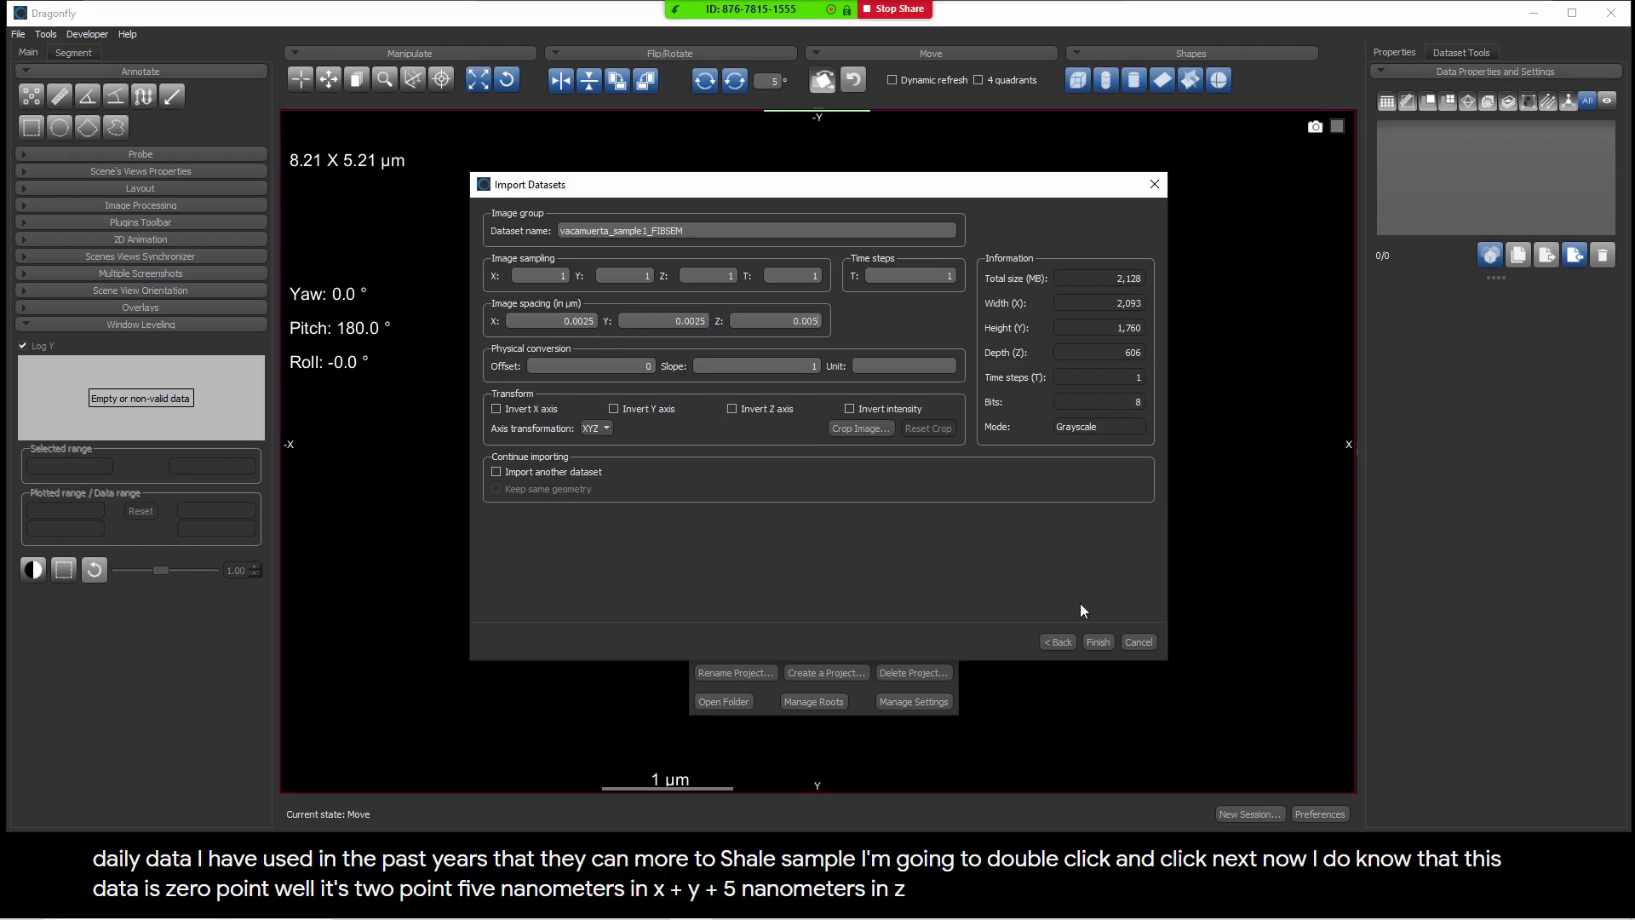
{"action": "left_click", "coordinate": [1092, 642]}
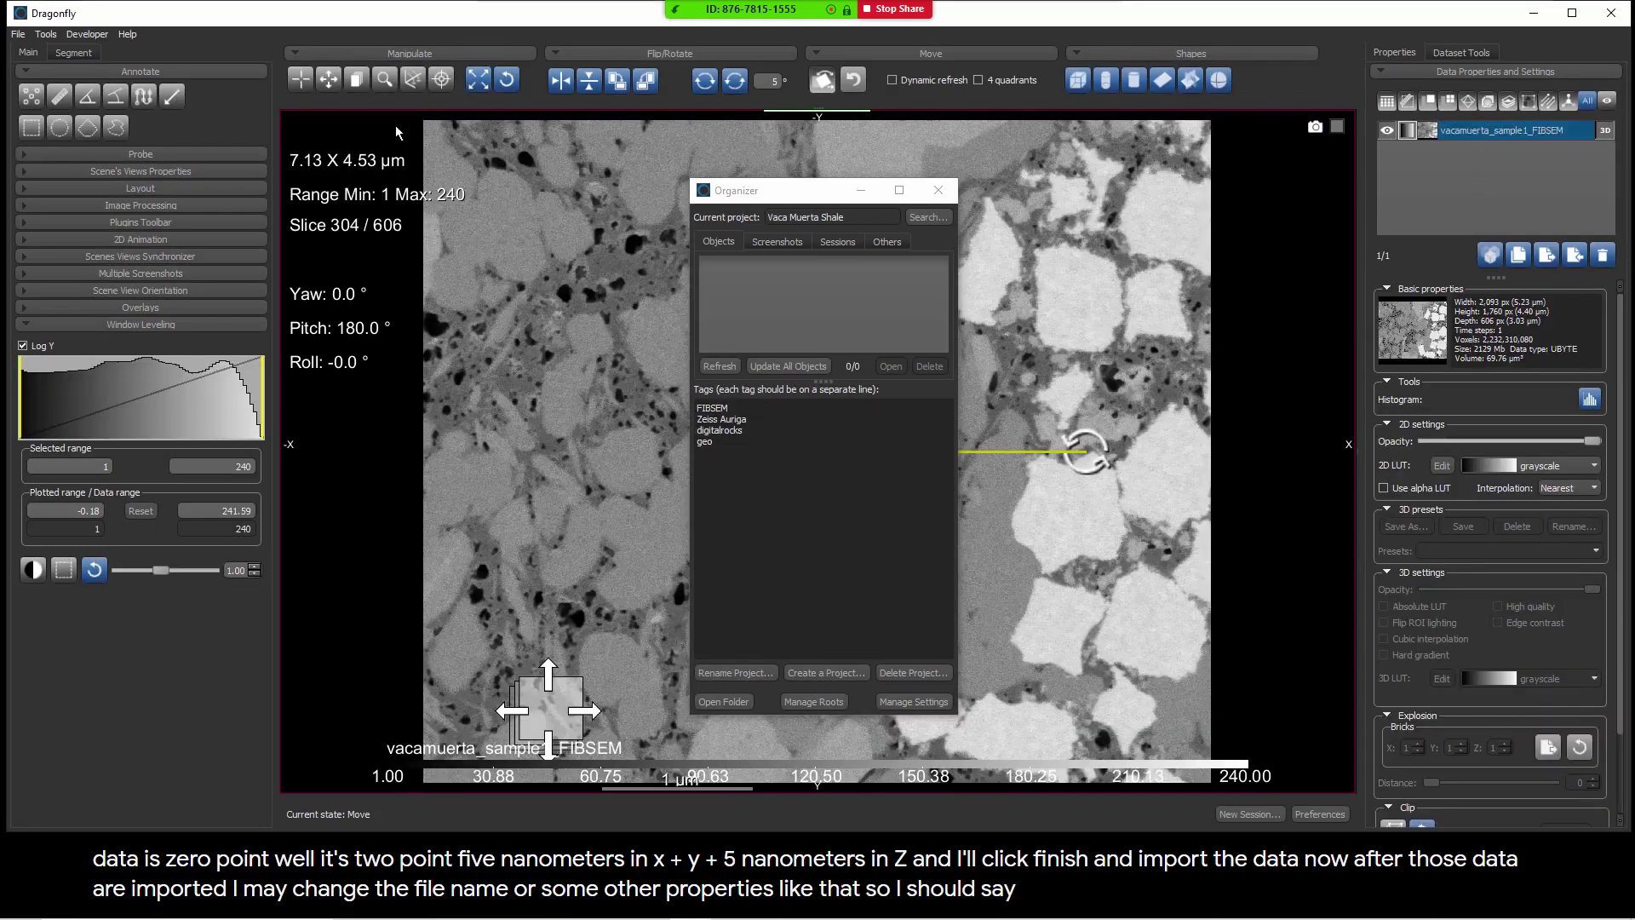
Rename the imported dataset to 'Vaca Muerta Shale' with the data provider's name in brackets
{"action": "left_click", "coordinate": [300, 80]}
{"action": "double_click", "coordinate": [1471, 134]}
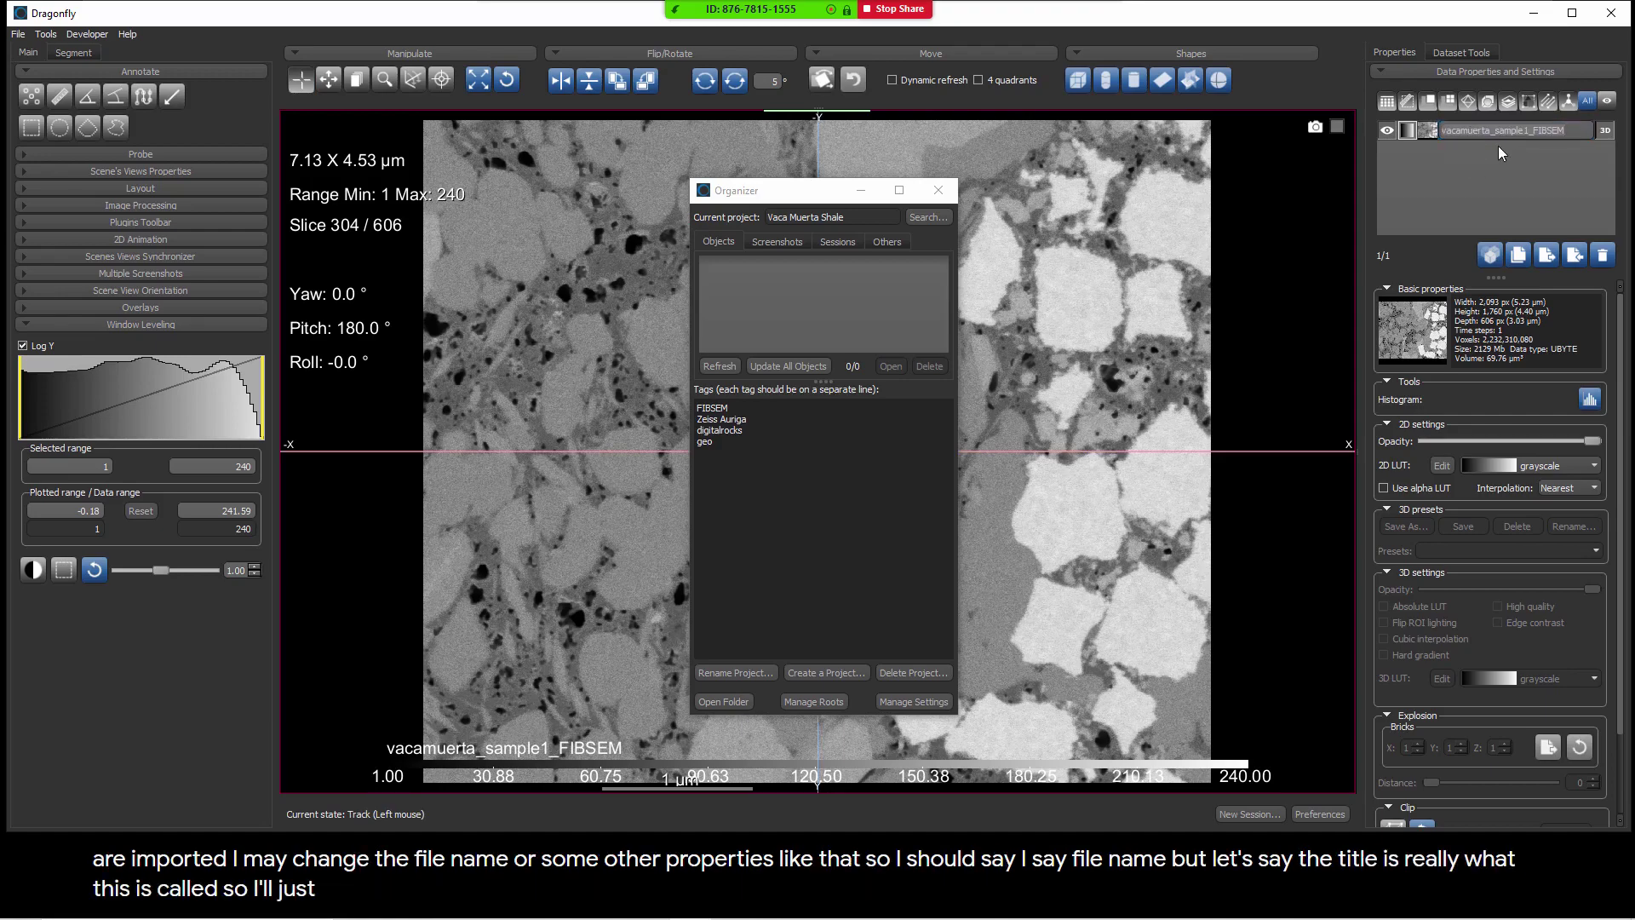
{"action": "type", "text": "Vaca"}
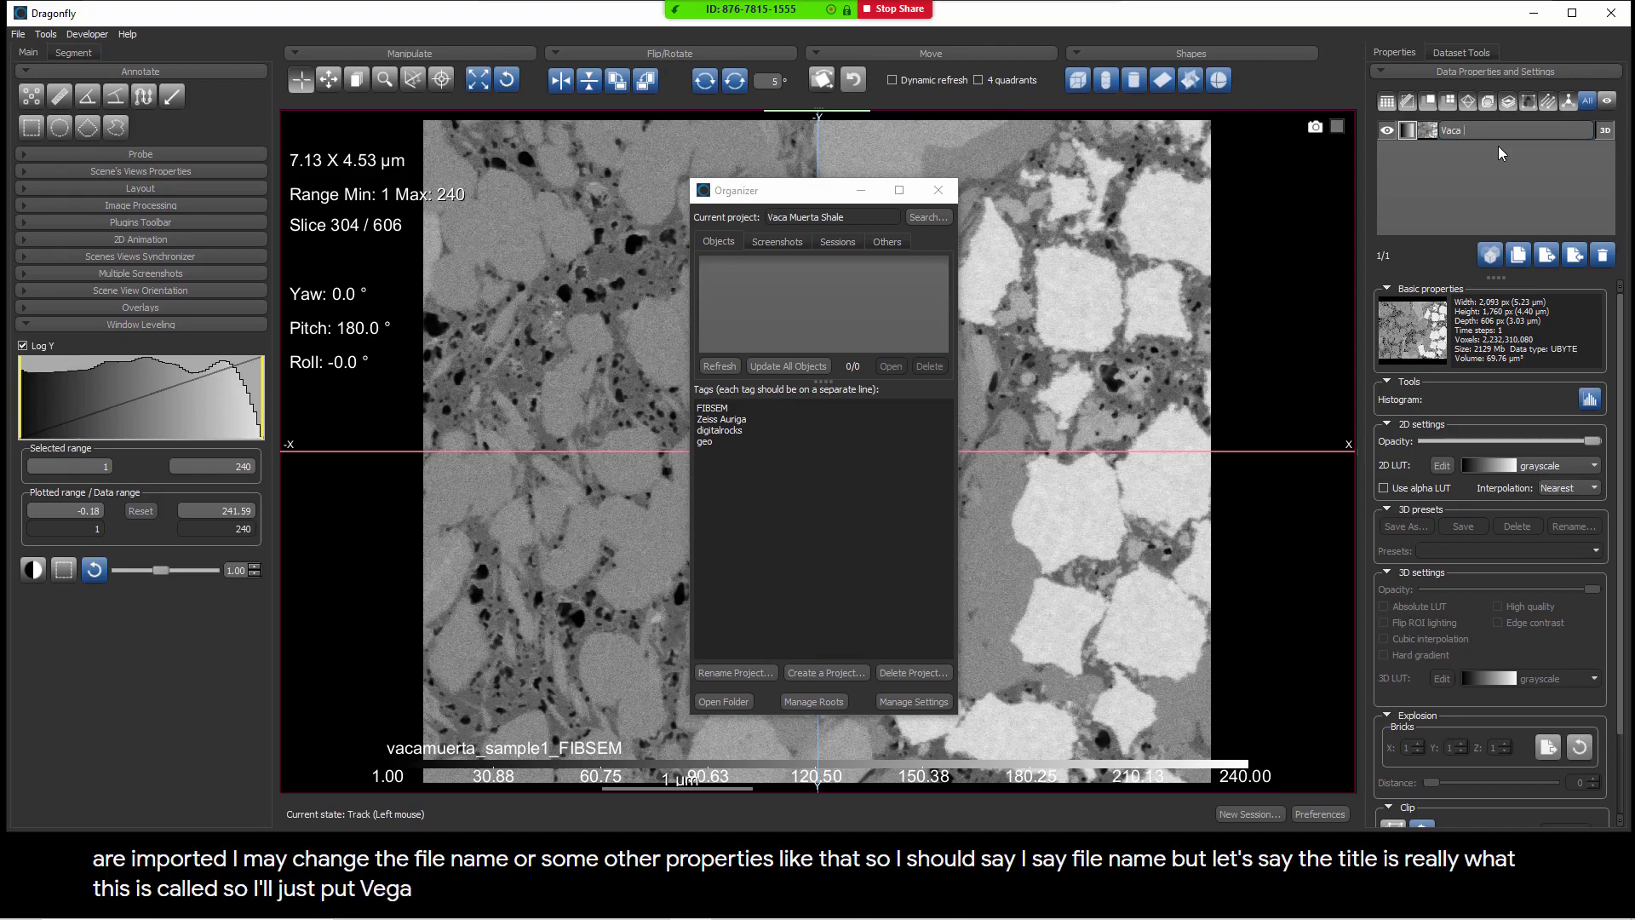
{"action": "type", "text": " Muerta Shale ("}
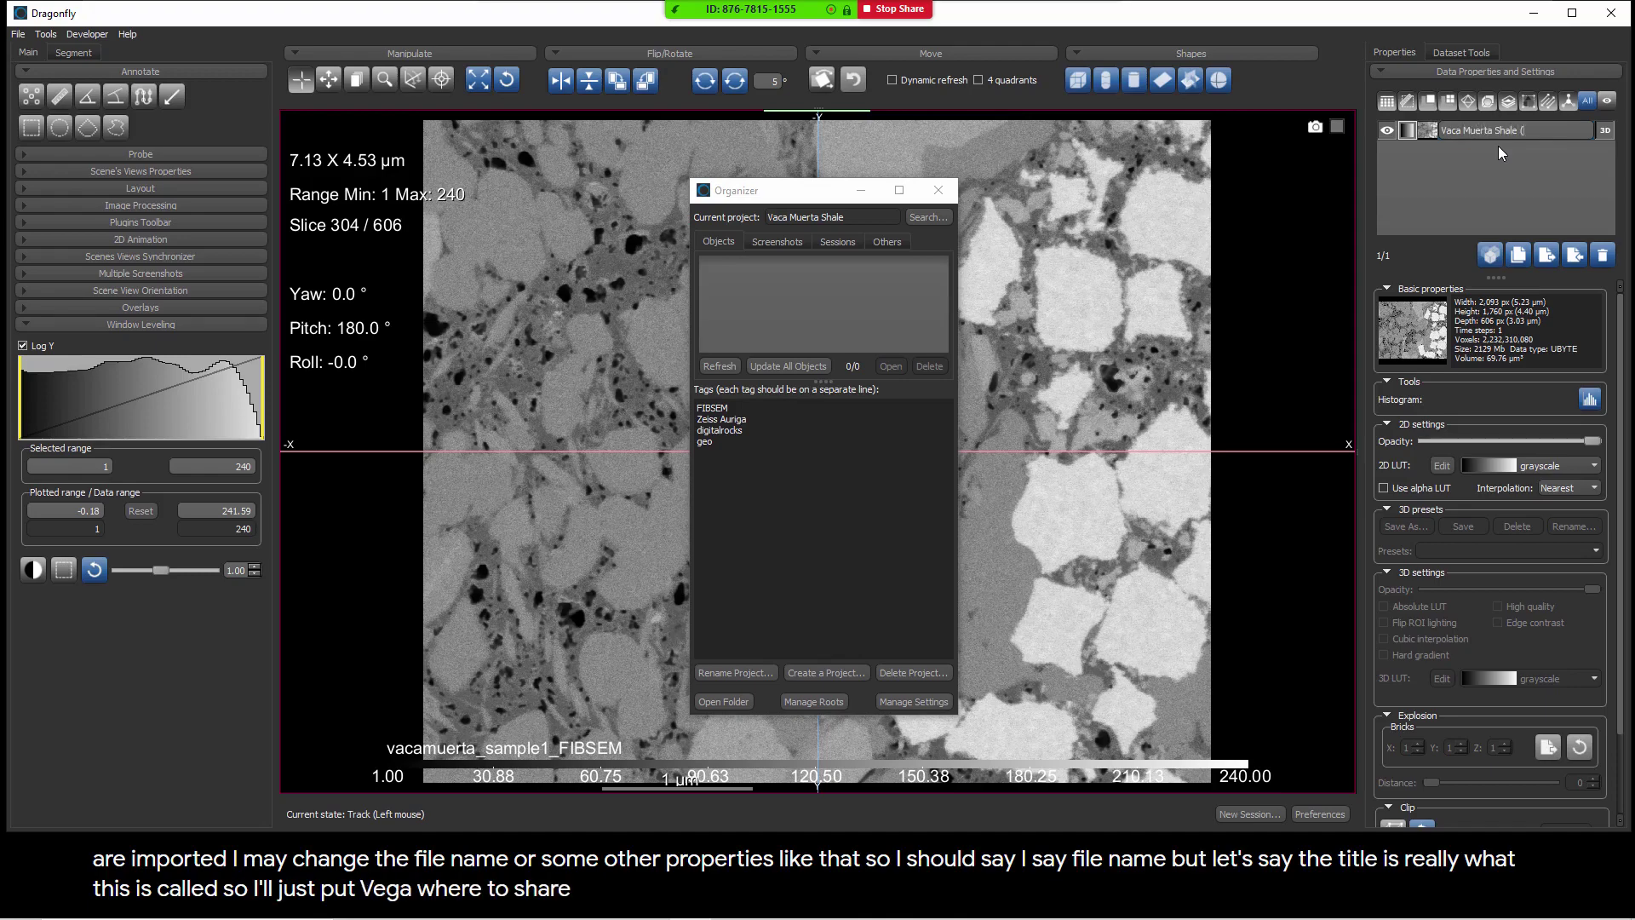
{"action": "type", "text": "Matt Andrew)"}
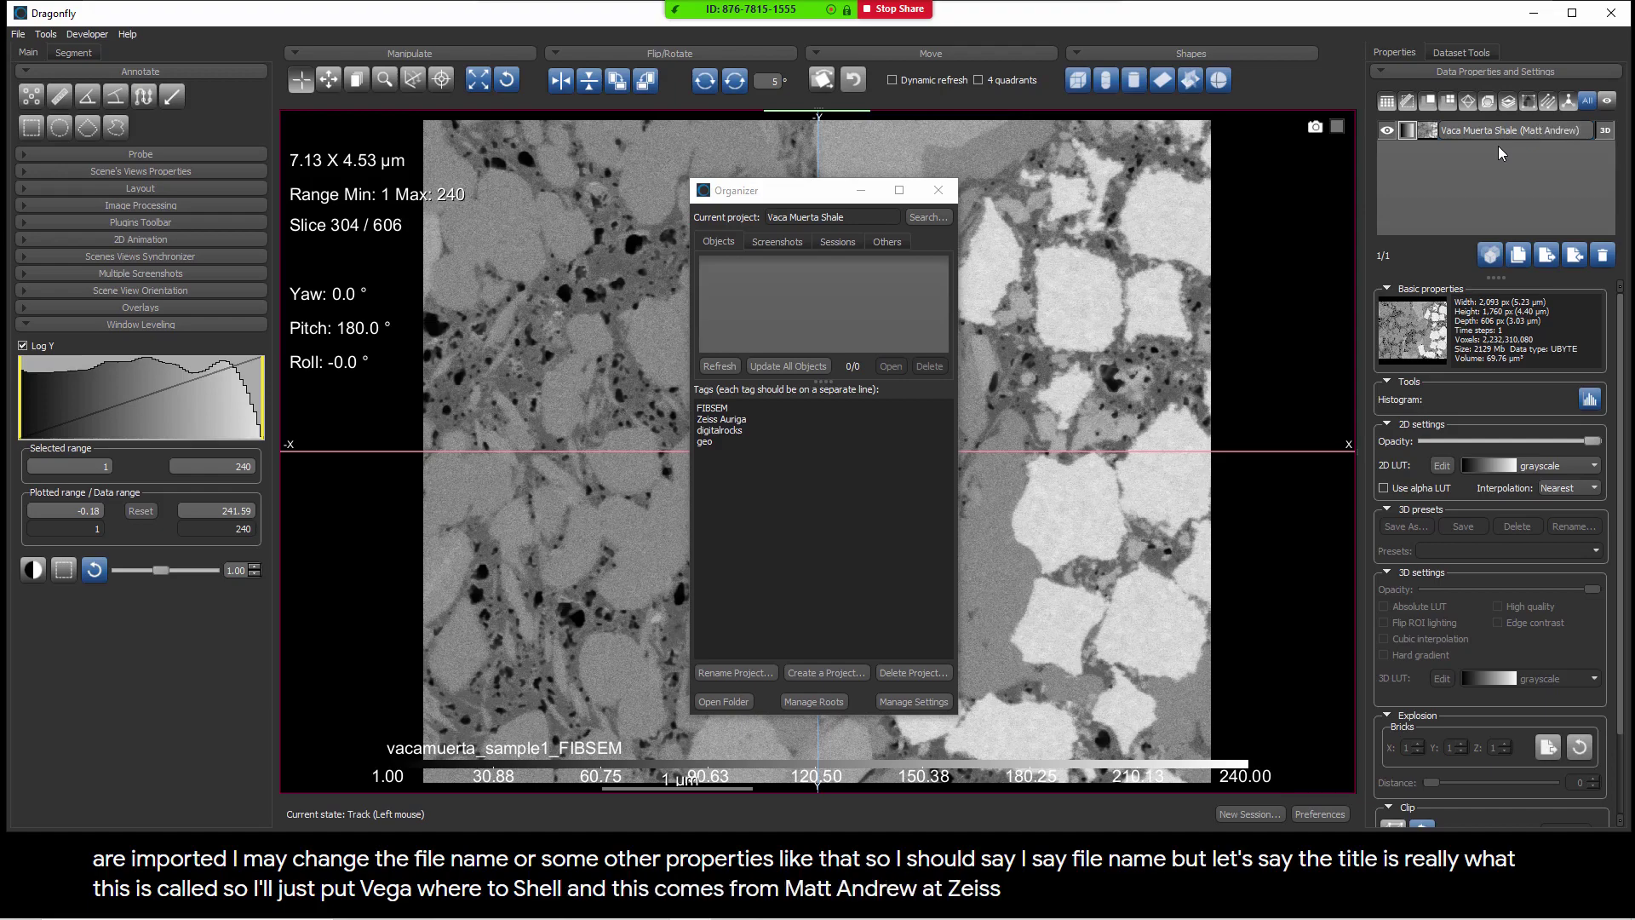
{"action": "left_click", "coordinate": [1499, 146]}
Add the data provider's name as a new line in the project's tags
{"action": "left_click", "coordinate": [735, 443]}
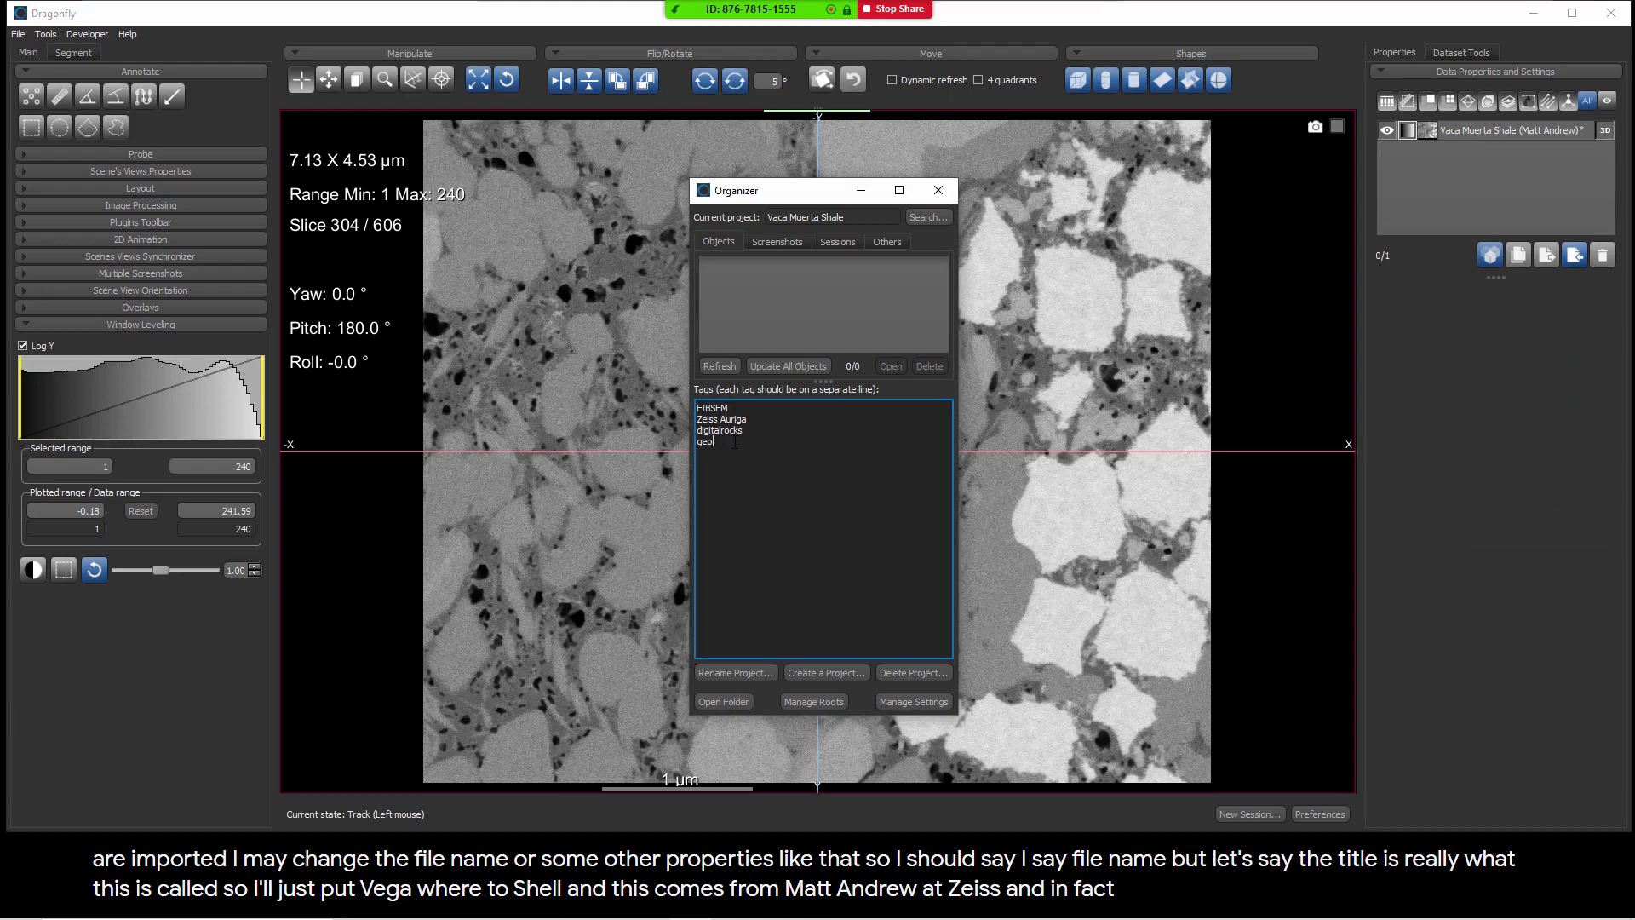
{"action": "key", "text": "Return"}
{"action": "type", "text": "Matt "}
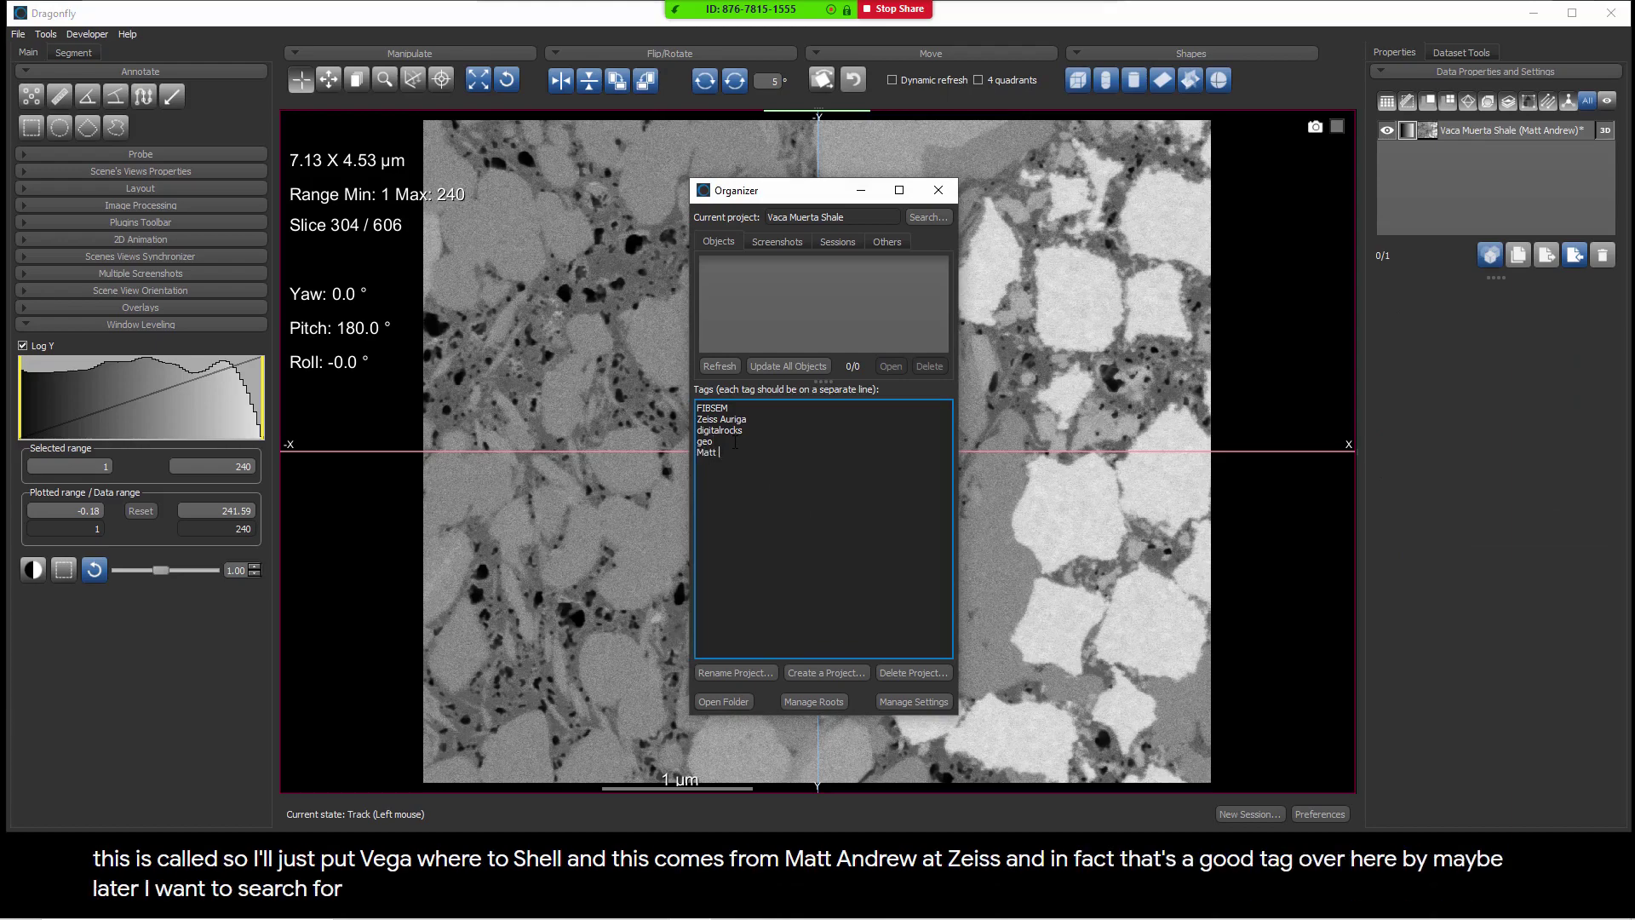
{"action": "type", "text": "Andrew"}
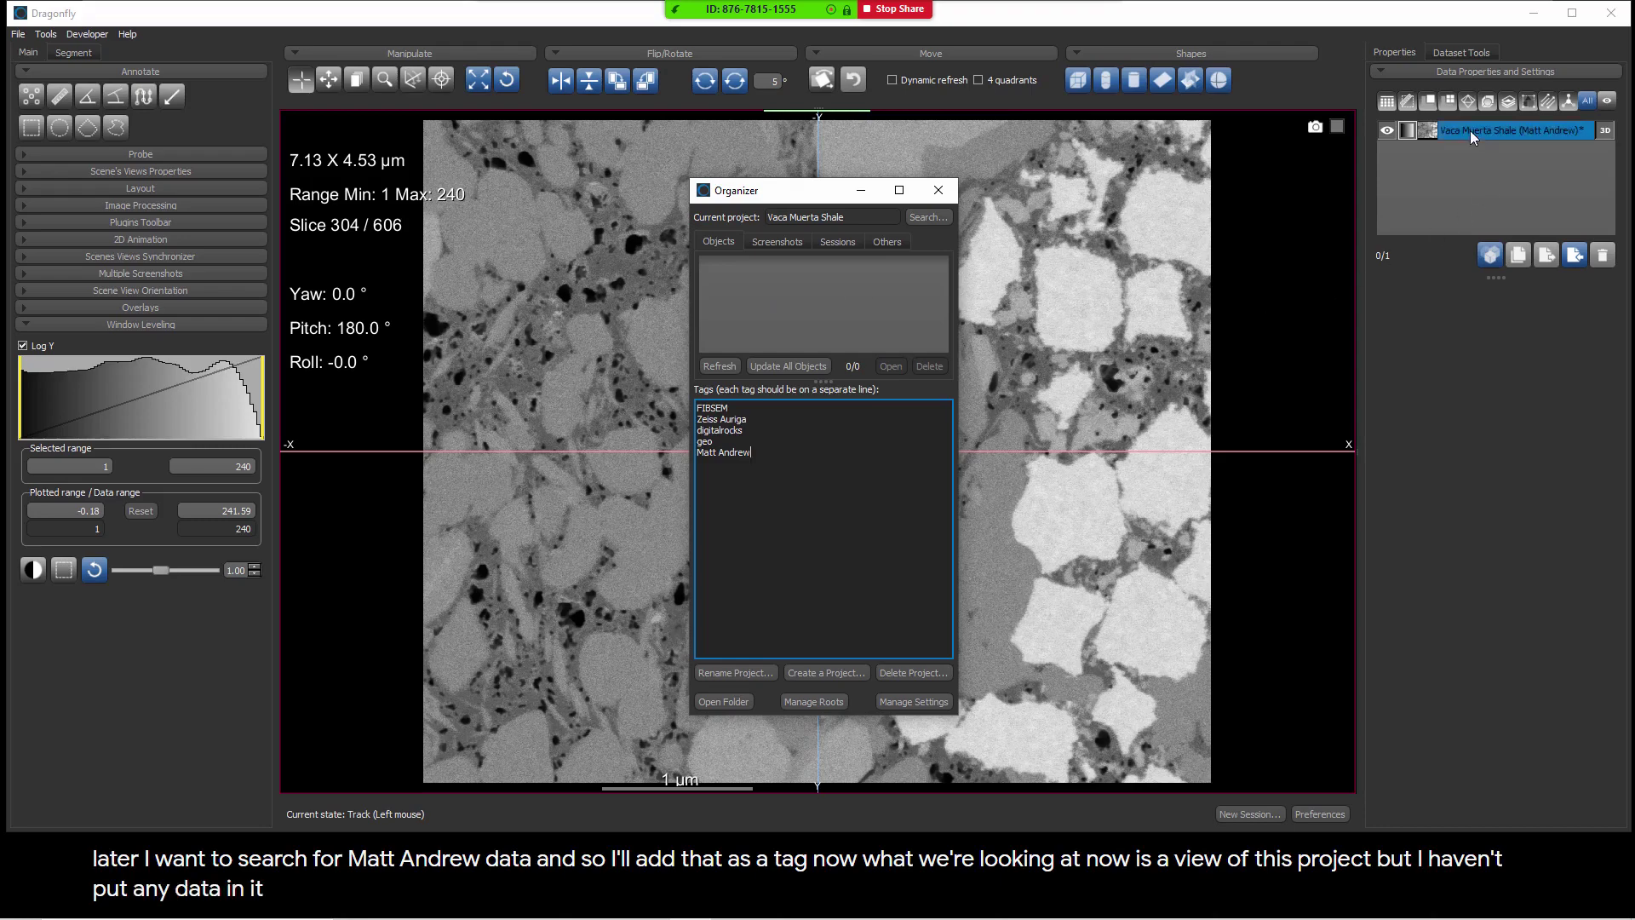
Store the shale dataset as an object in the Organizer project and select it
{"action": "left_click_drag", "start_coordinate": [1470, 130], "coordinate": [806, 293]}
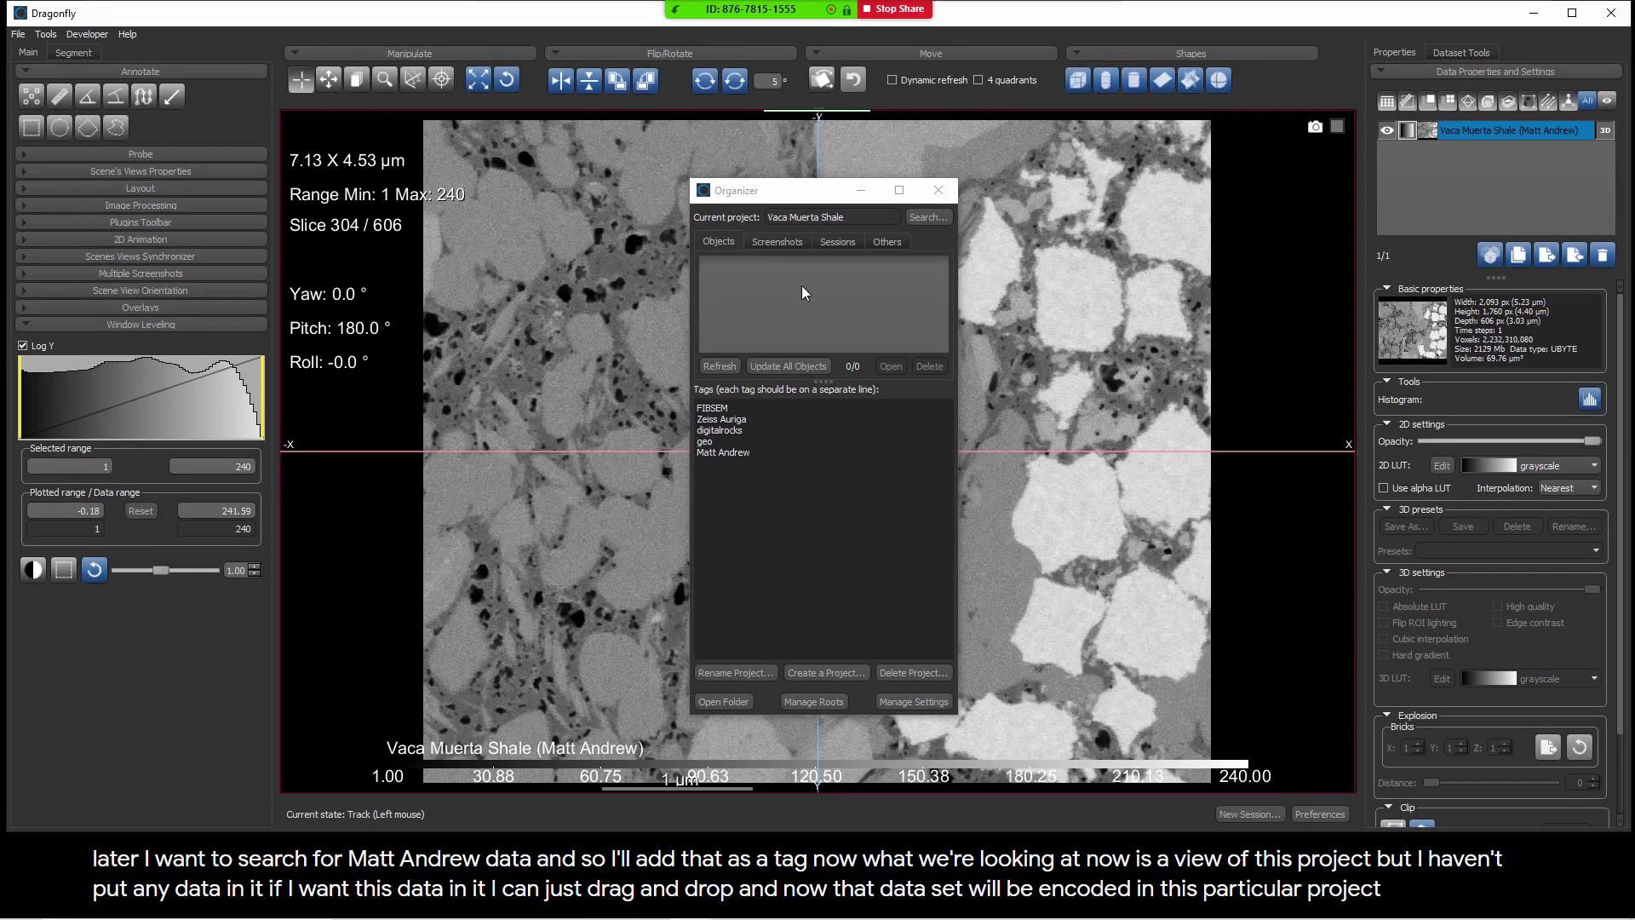
{"action": "left_click", "coordinate": [784, 241]}
{"action": "left_click", "coordinate": [723, 241]}
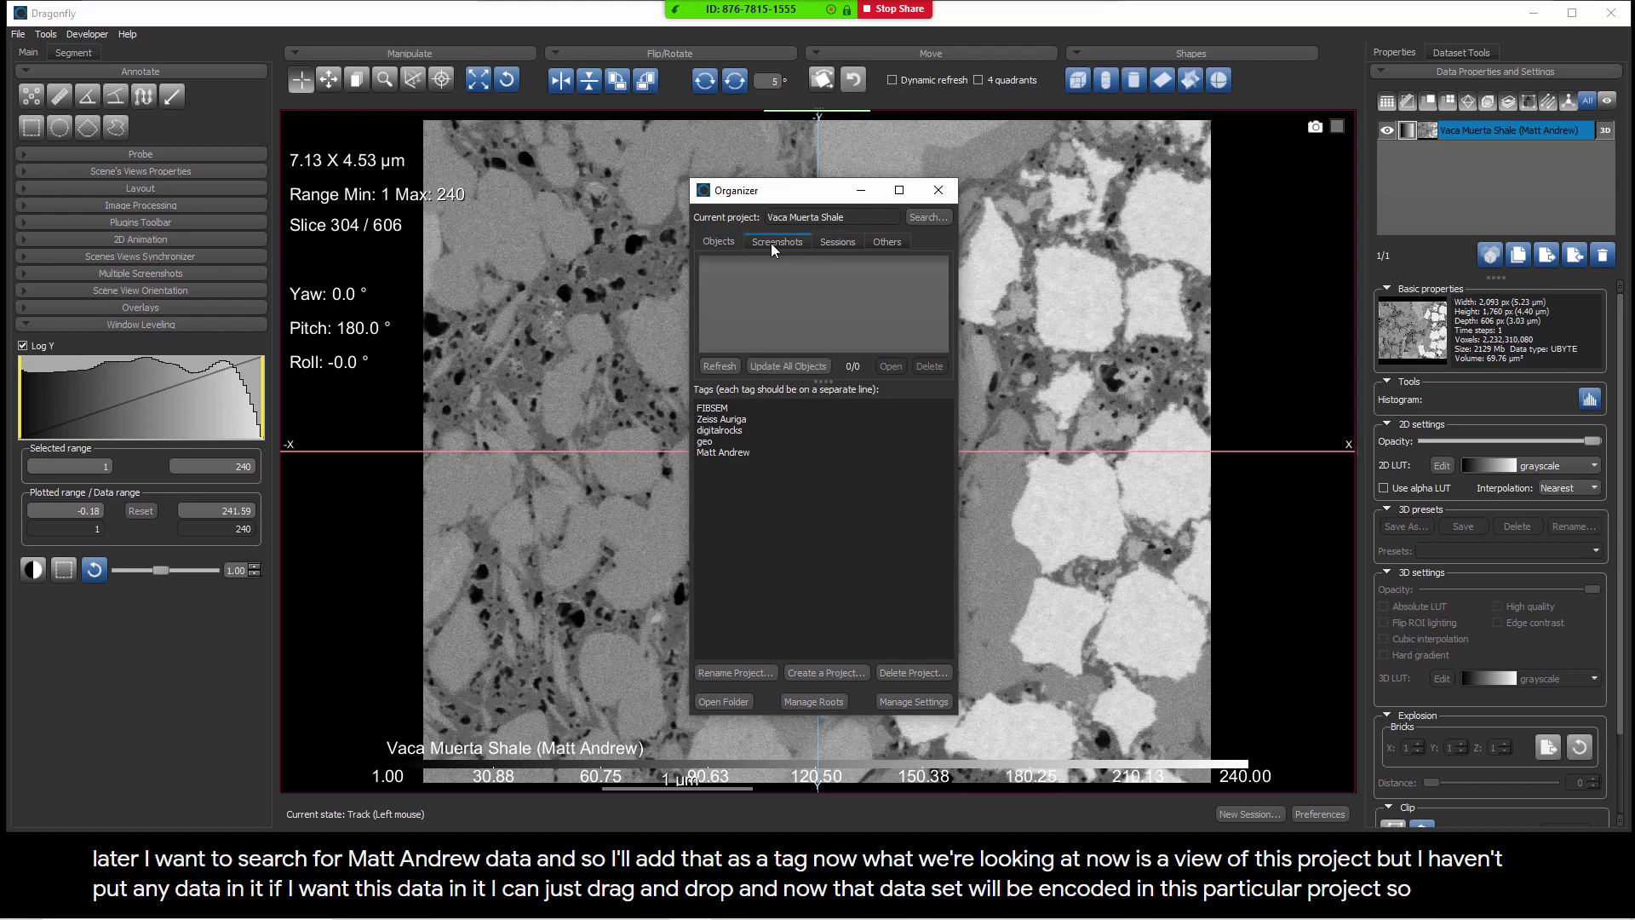
{"action": "left_click", "coordinate": [733, 367]}
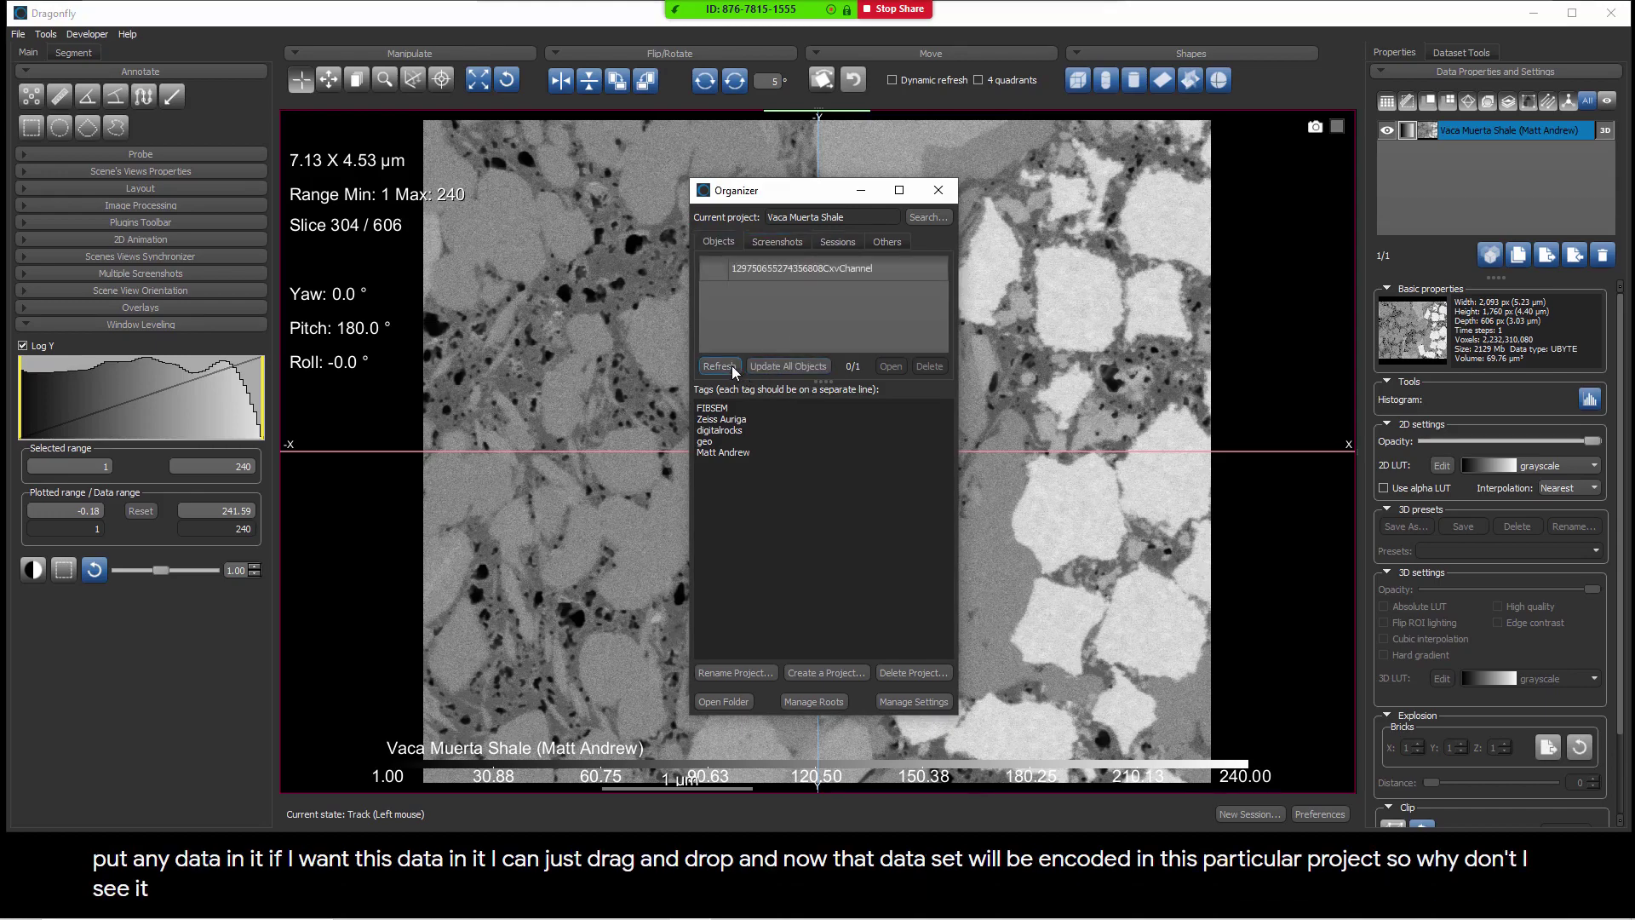
{"action": "left_click", "coordinate": [772, 244]}
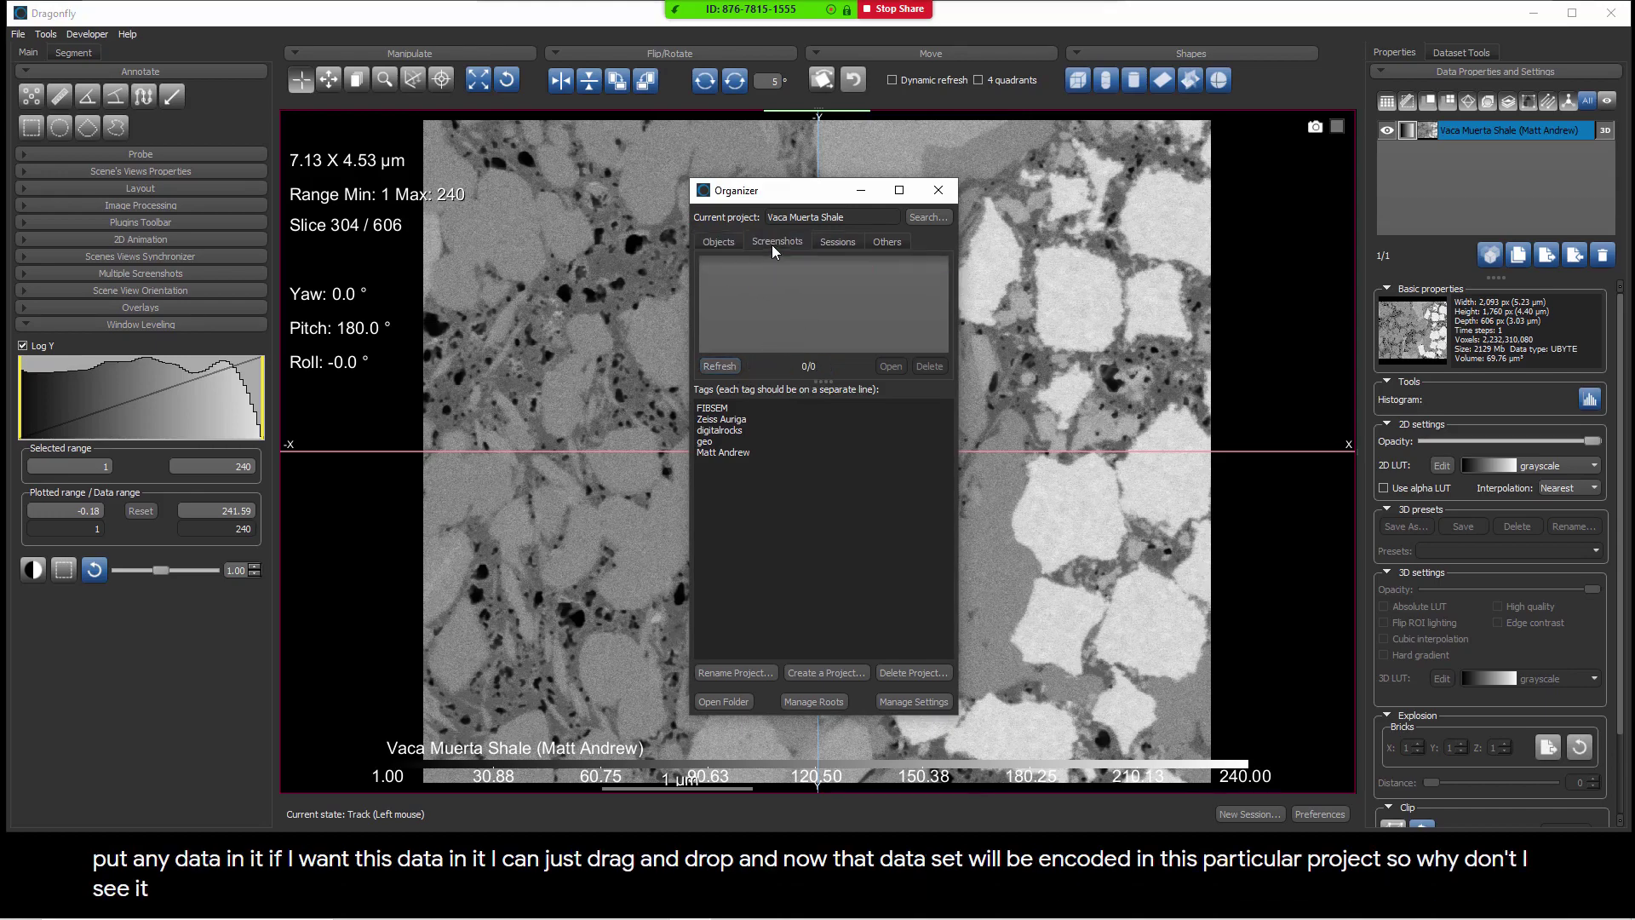
{"action": "left_click", "coordinate": [724, 246]}
{"action": "left_click", "coordinate": [839, 245]}
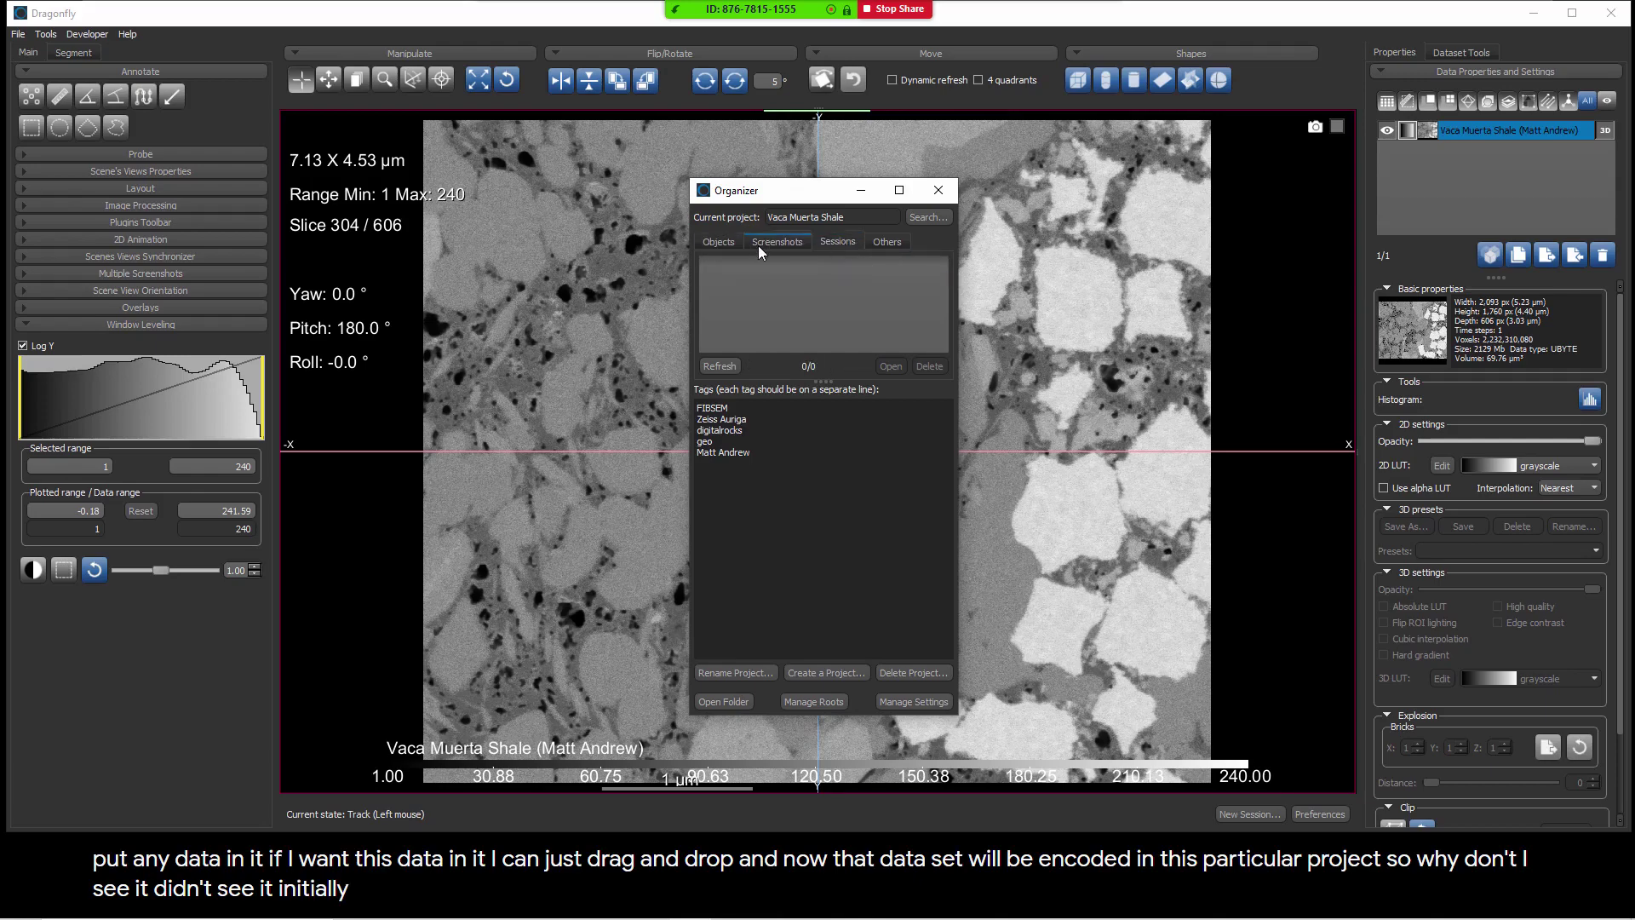
{"action": "left_click", "coordinate": [729, 241]}
{"action": "left_click", "coordinate": [753, 264]}
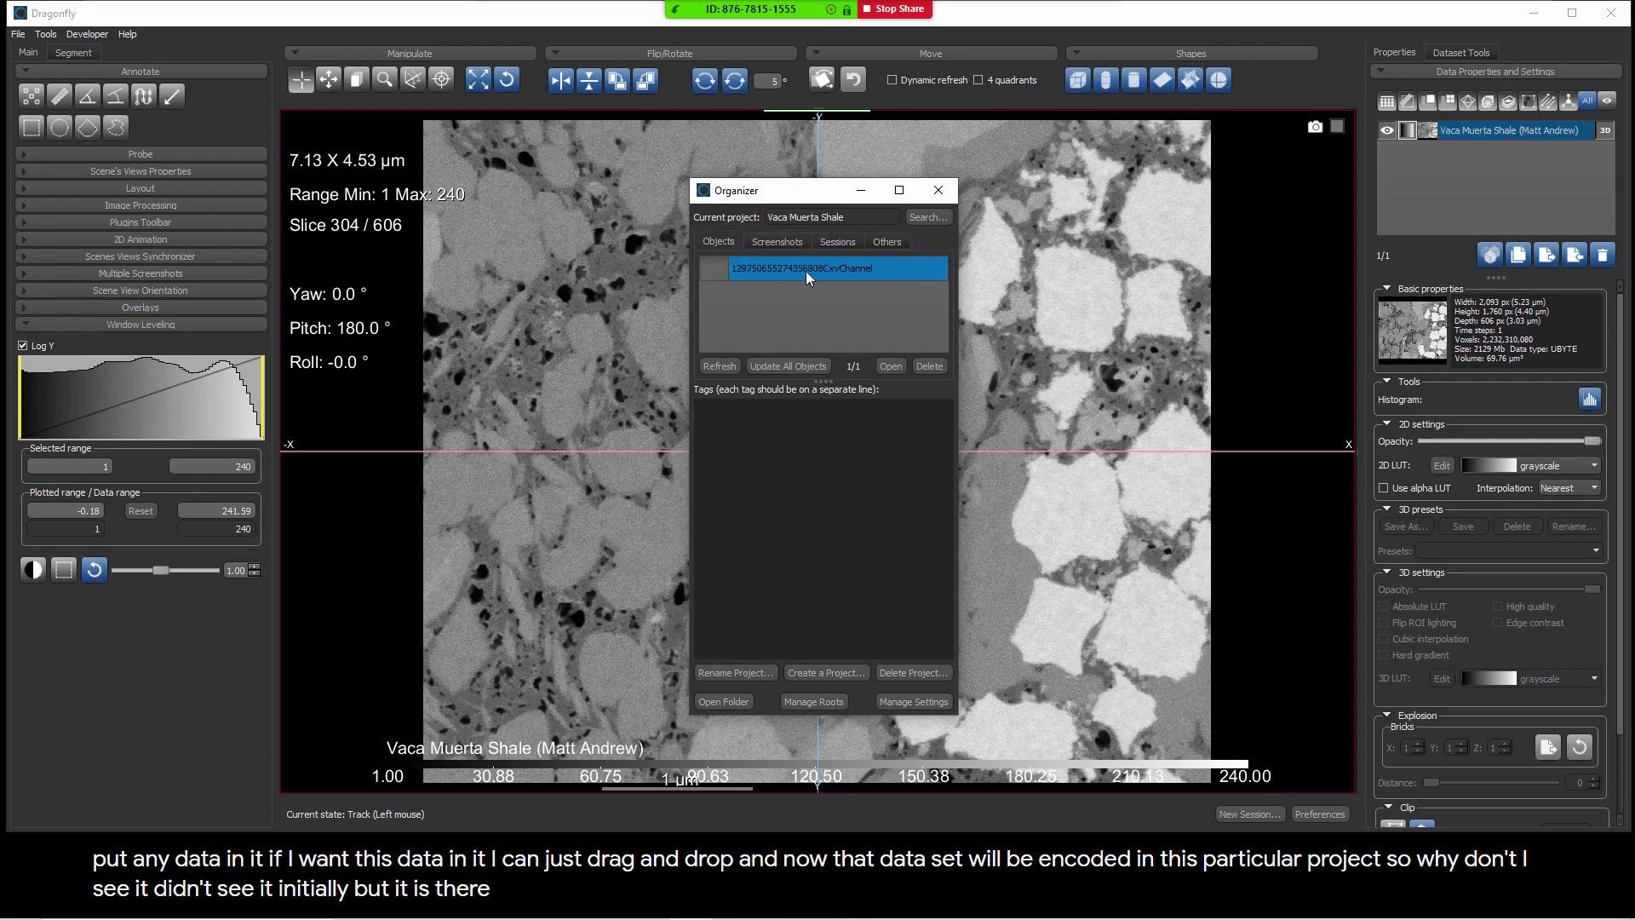
Delete the shale dataset from the workspace and reload it from the stored project object
{"action": "left_click", "coordinate": [1490, 136]}
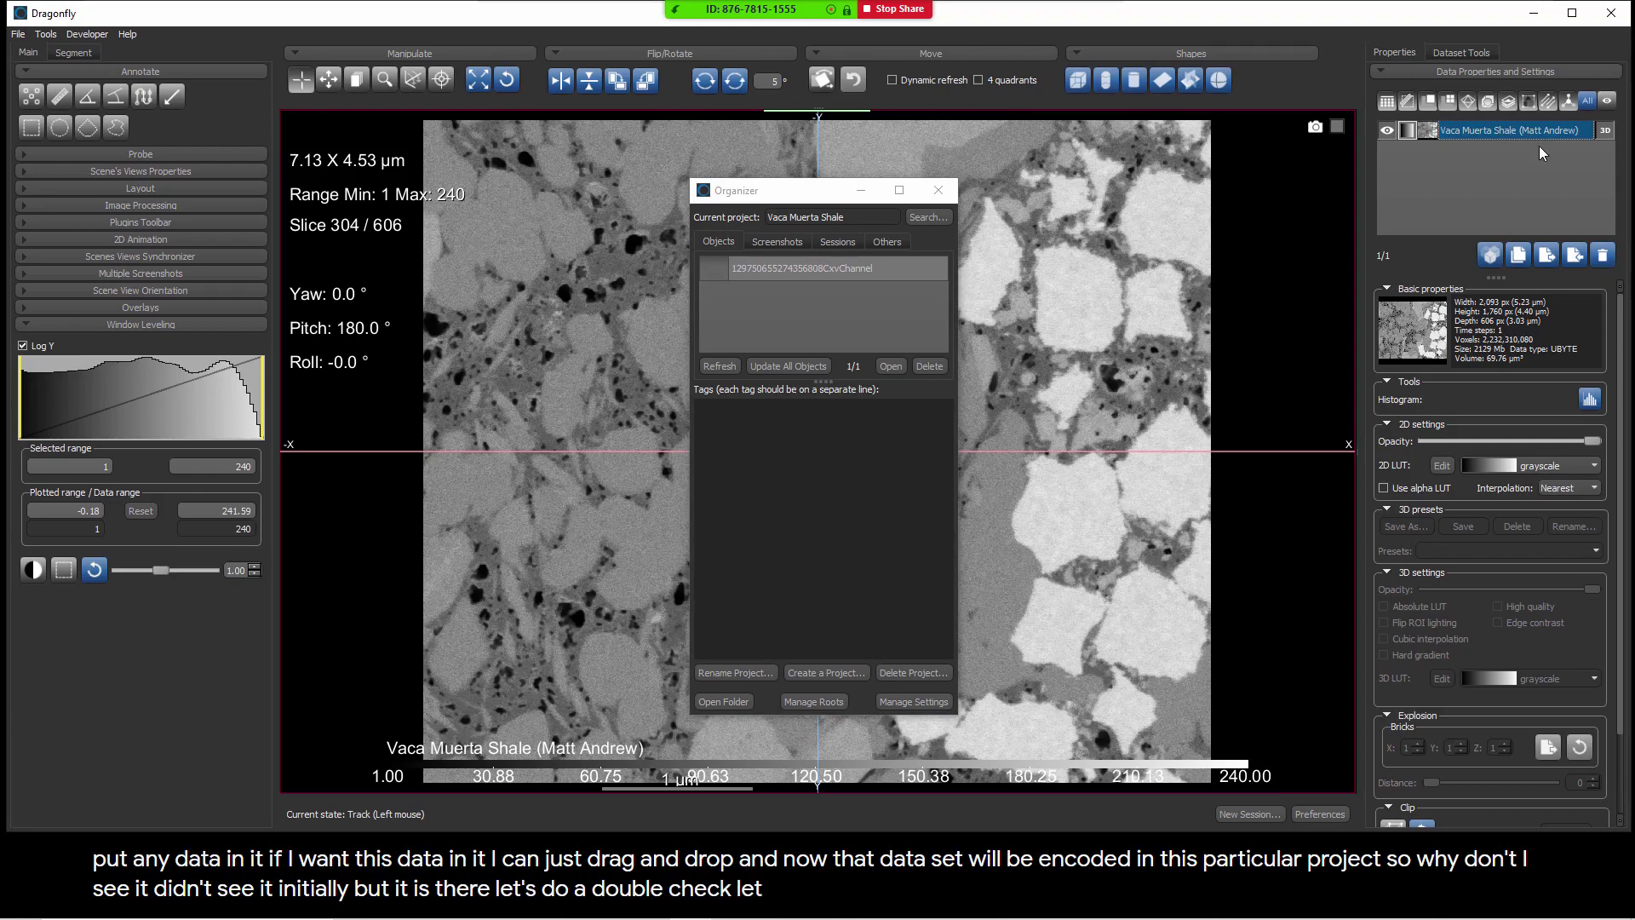
{"action": "left_click", "coordinate": [1606, 254]}
{"action": "left_click", "coordinate": [767, 267]}
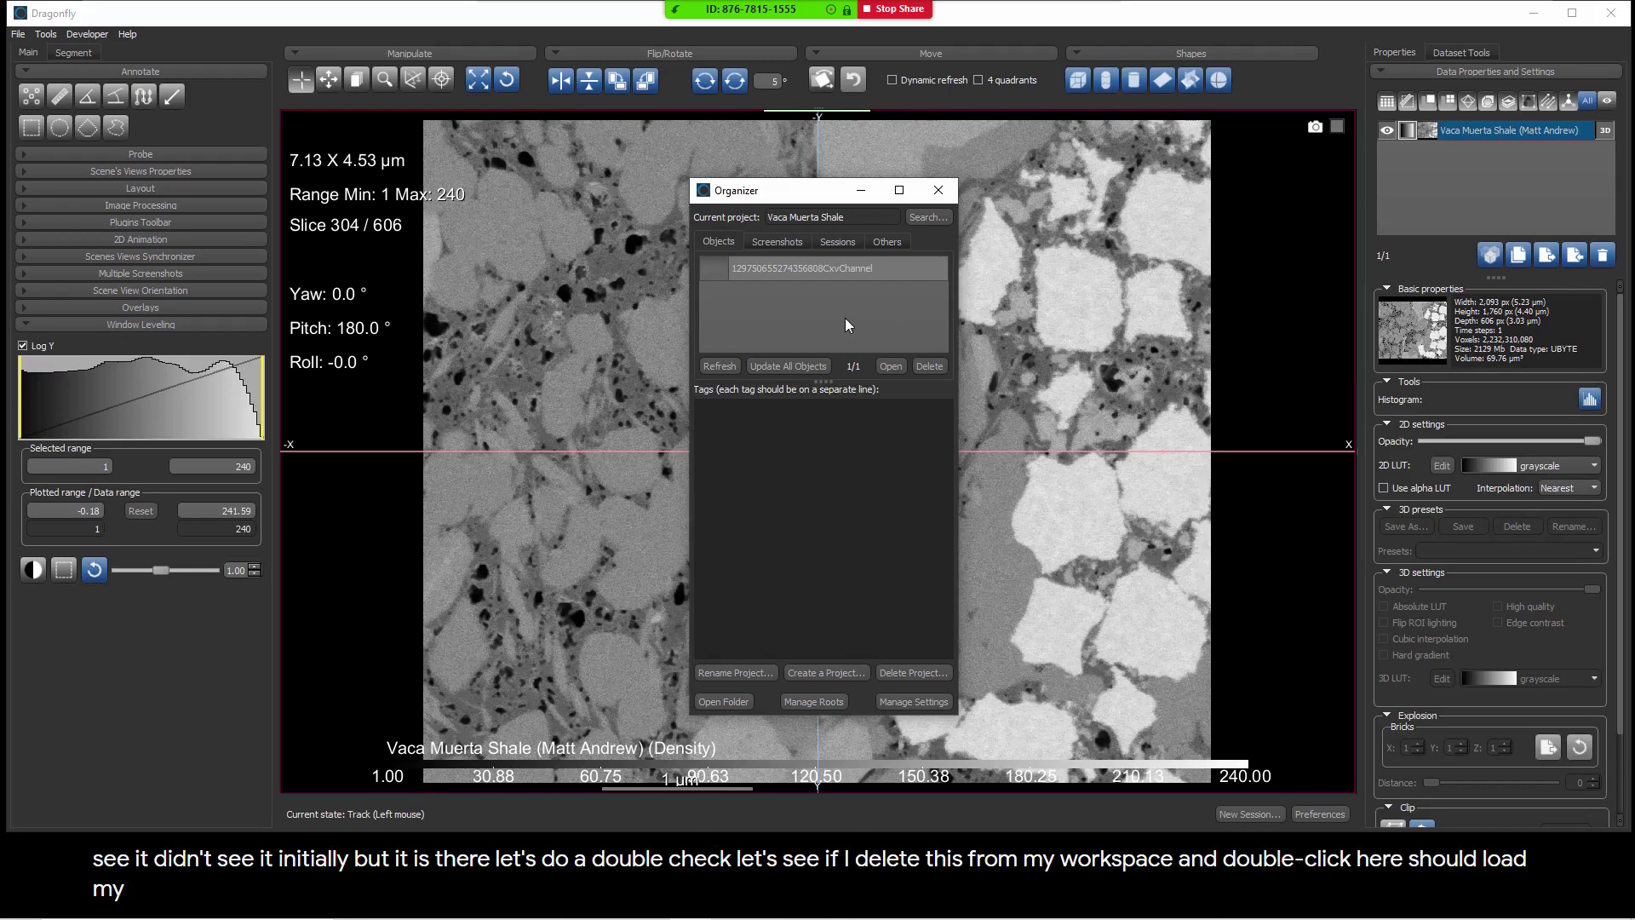
{"action": "left_click", "coordinate": [804, 269]}
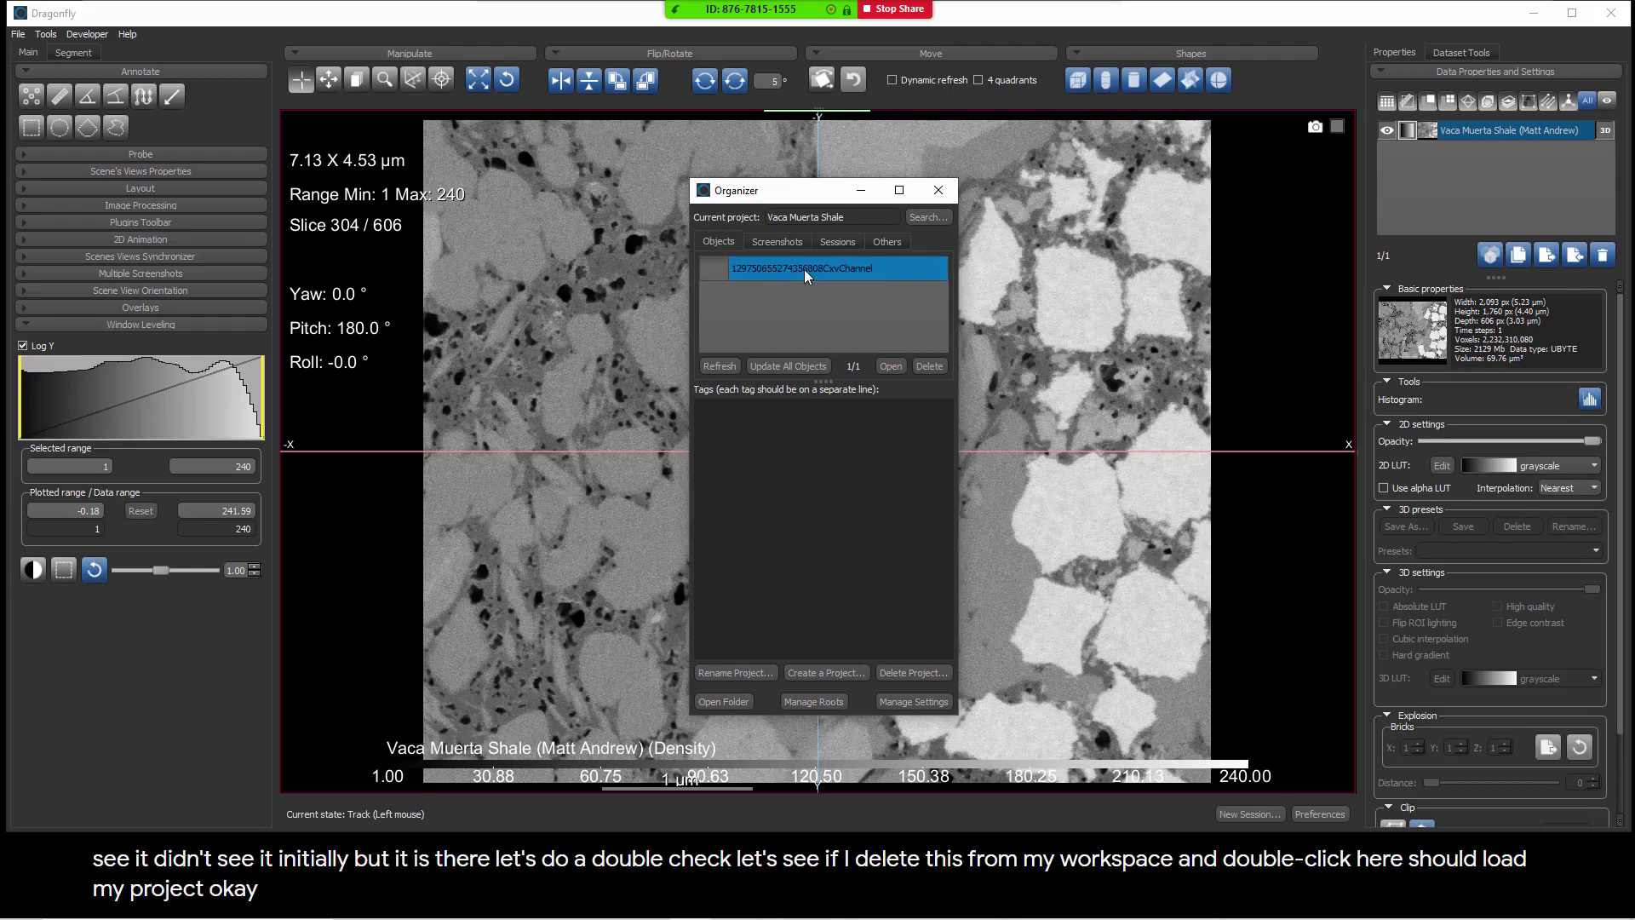
{"action": "double_click", "coordinate": [798, 269]}
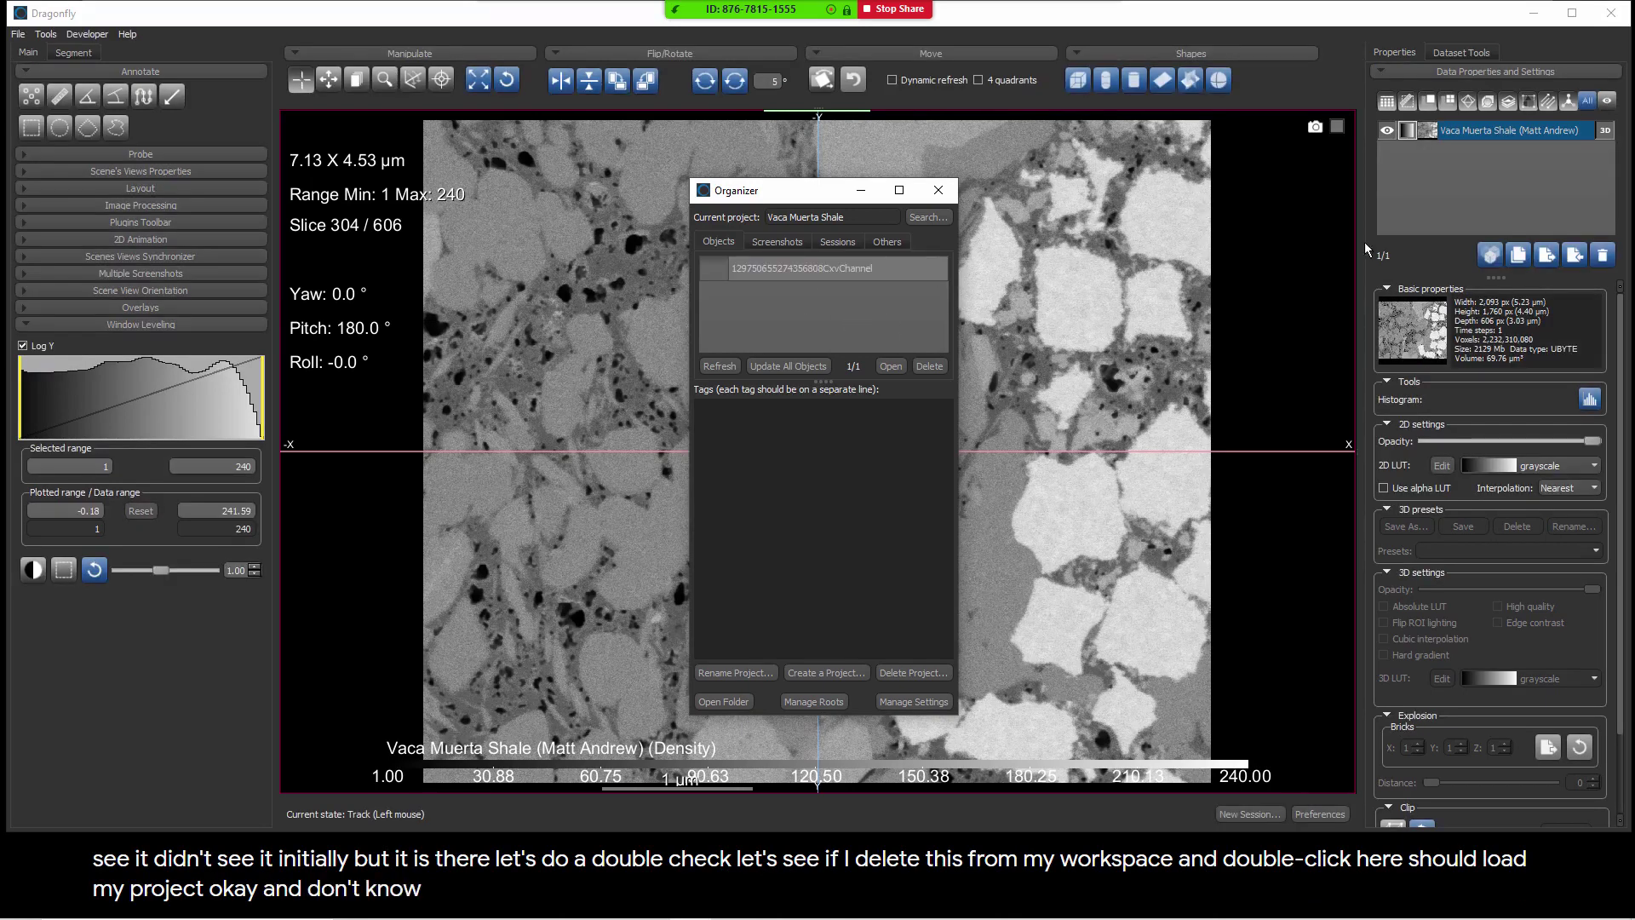
Rename the stored project object to 'Vaca Muerta Shale'
{"action": "right_click", "coordinate": [819, 265]}
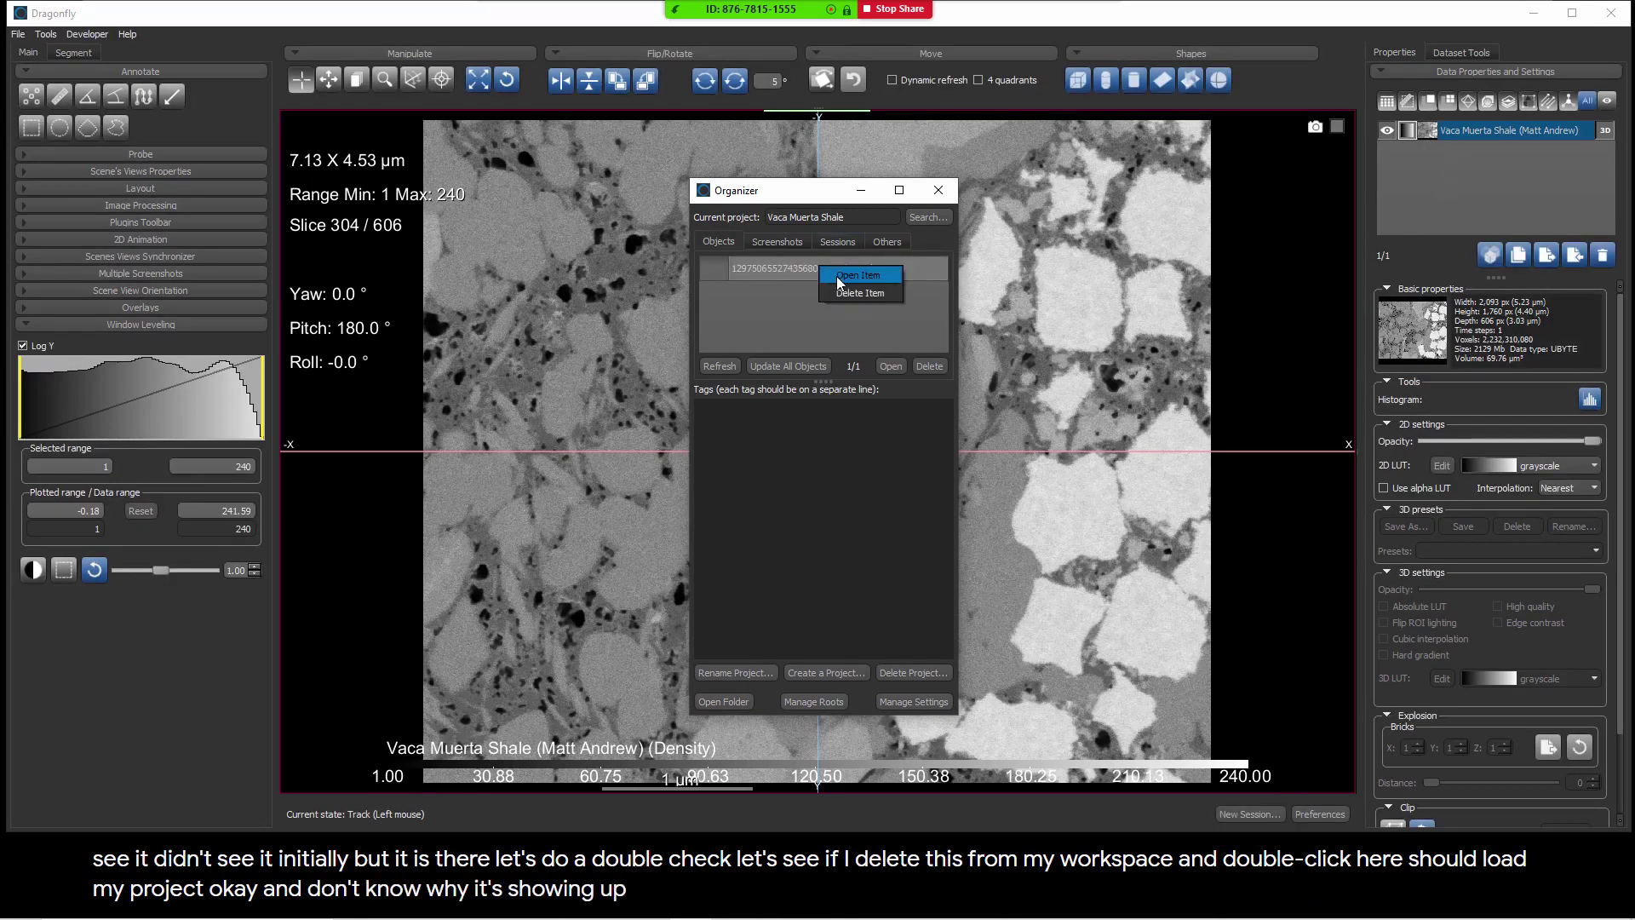
{"action": "left_click", "coordinate": [789, 267]}
{"action": "left_click", "coordinate": [838, 272]}
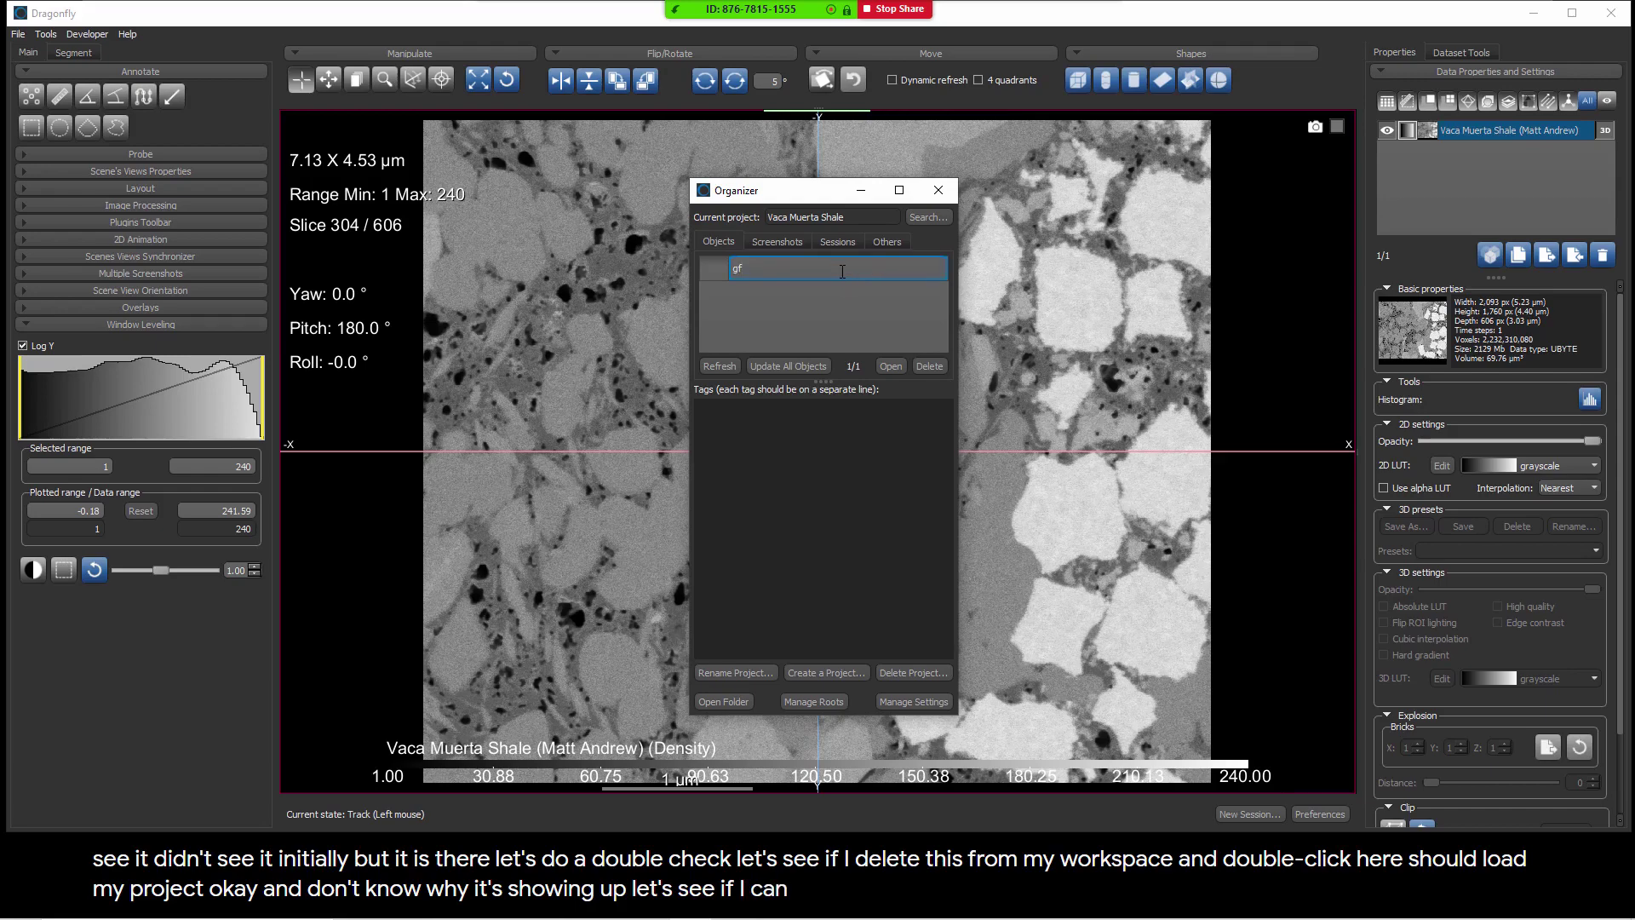
{"action": "type", "text": "Vaca M"}
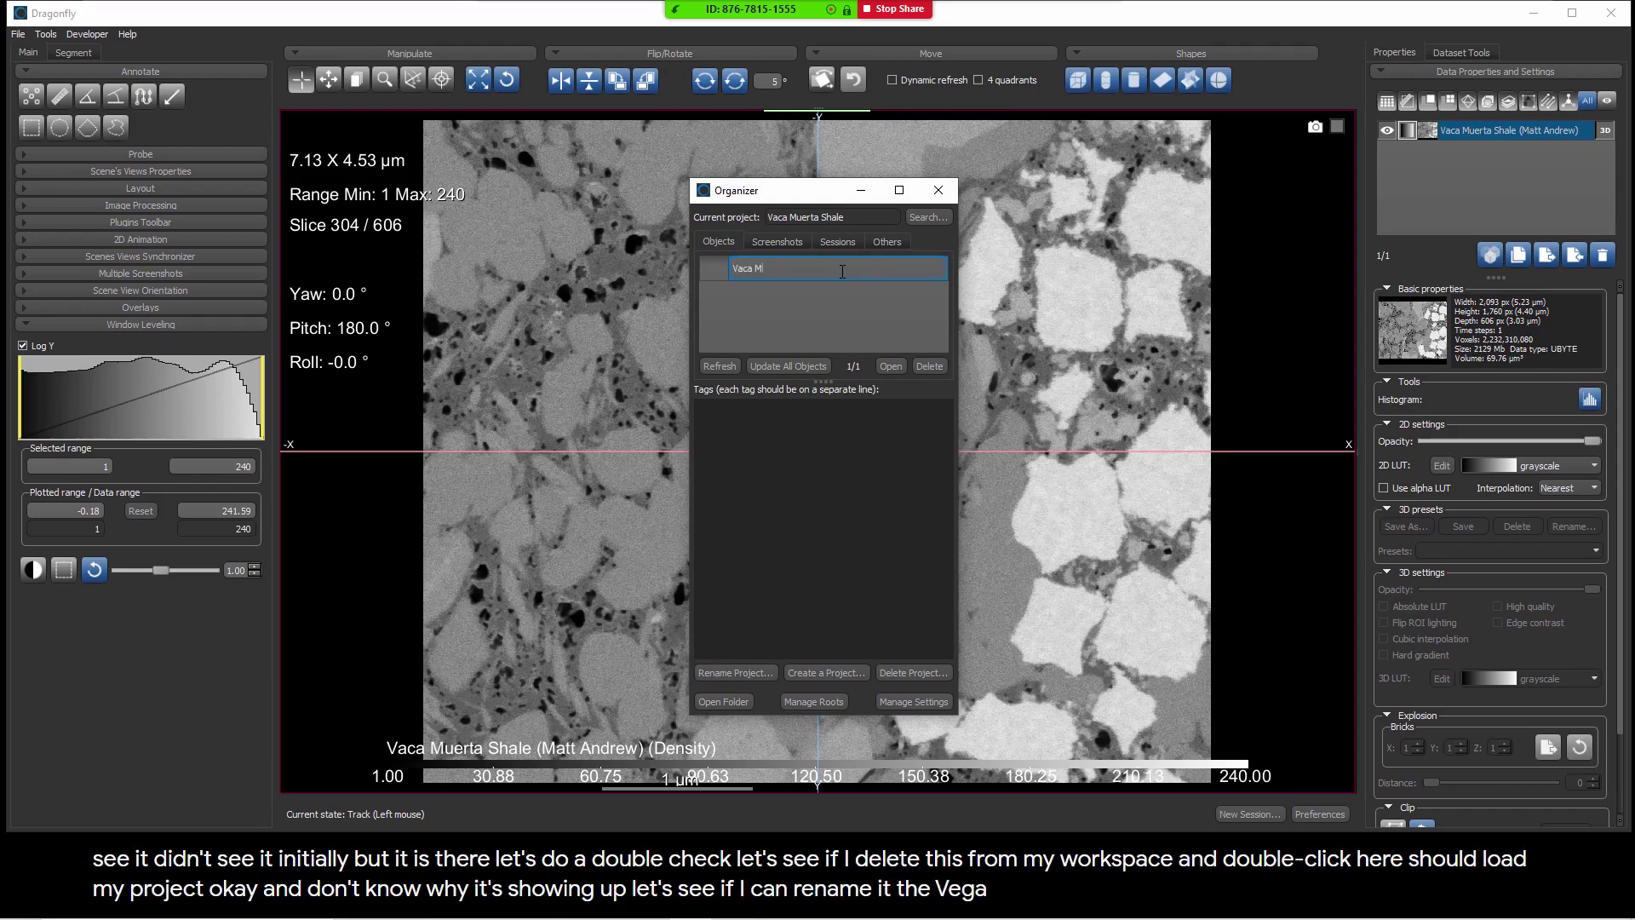
{"action": "type", "text": "uerta S"}
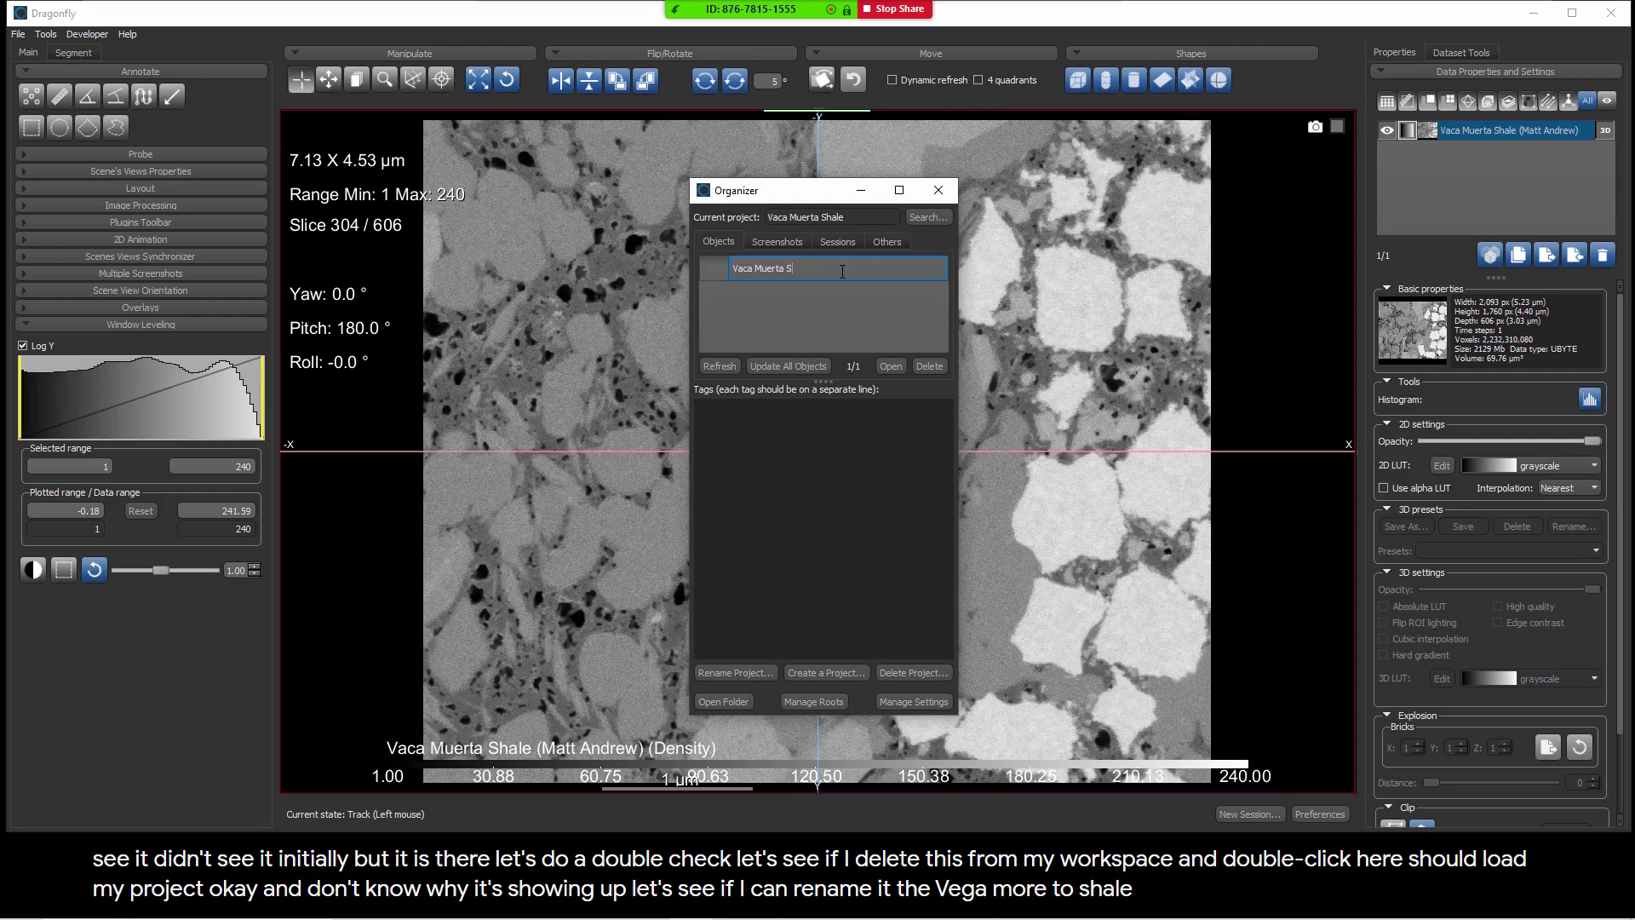
{"action": "type", "text": "ahle"}
{"action": "key", "text": "Return"}
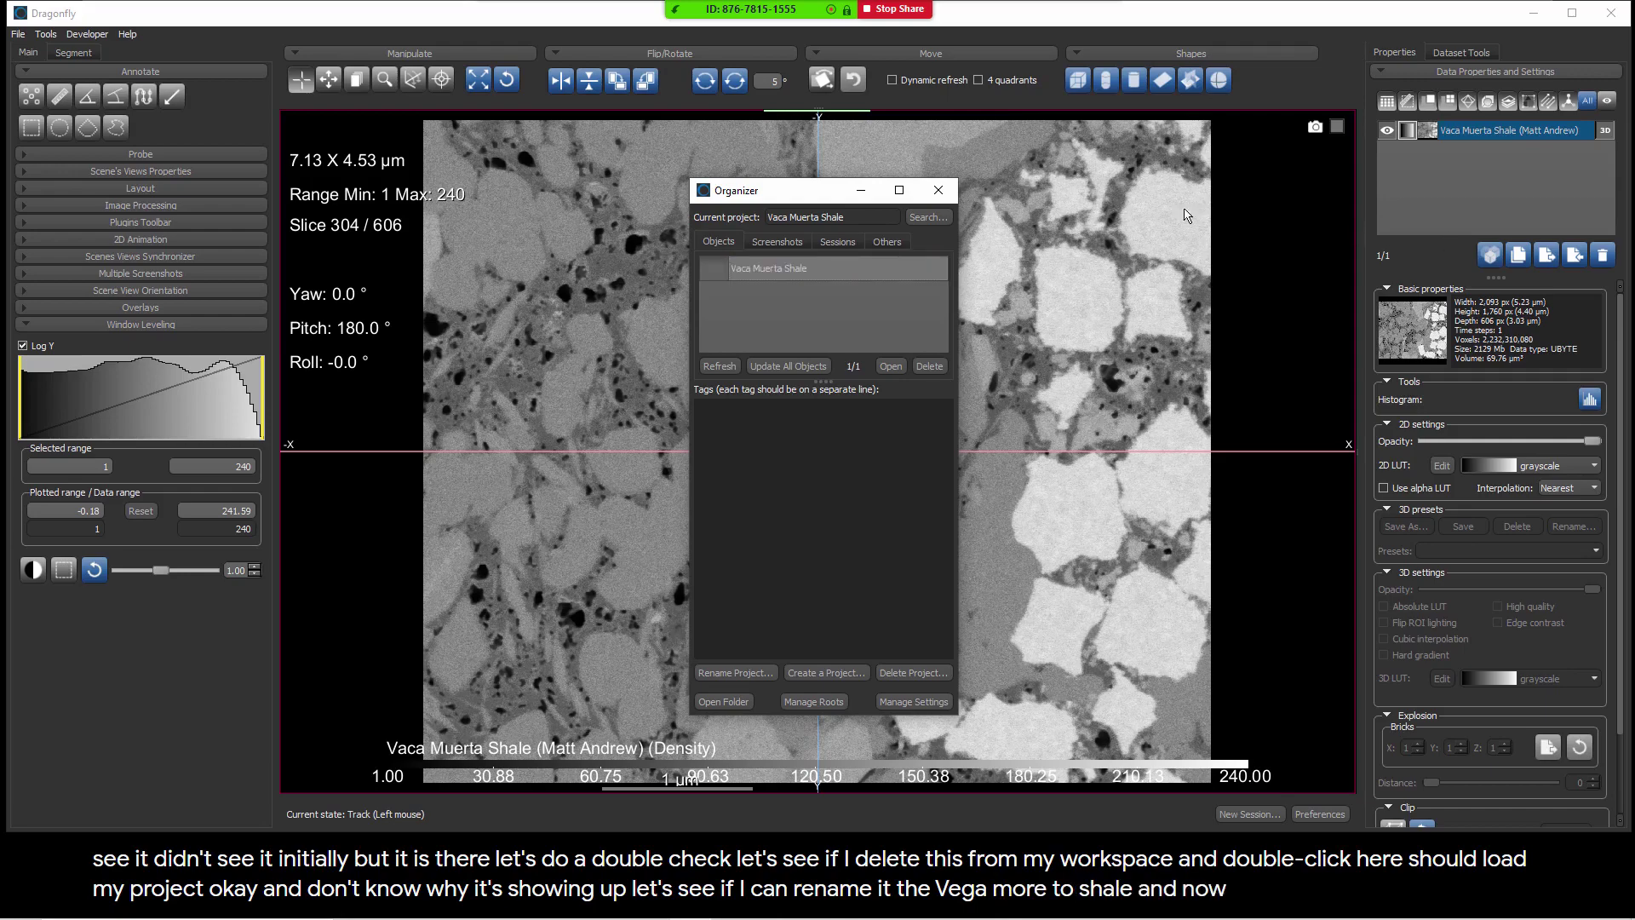
{"action": "left_click", "coordinate": [17, 34]}
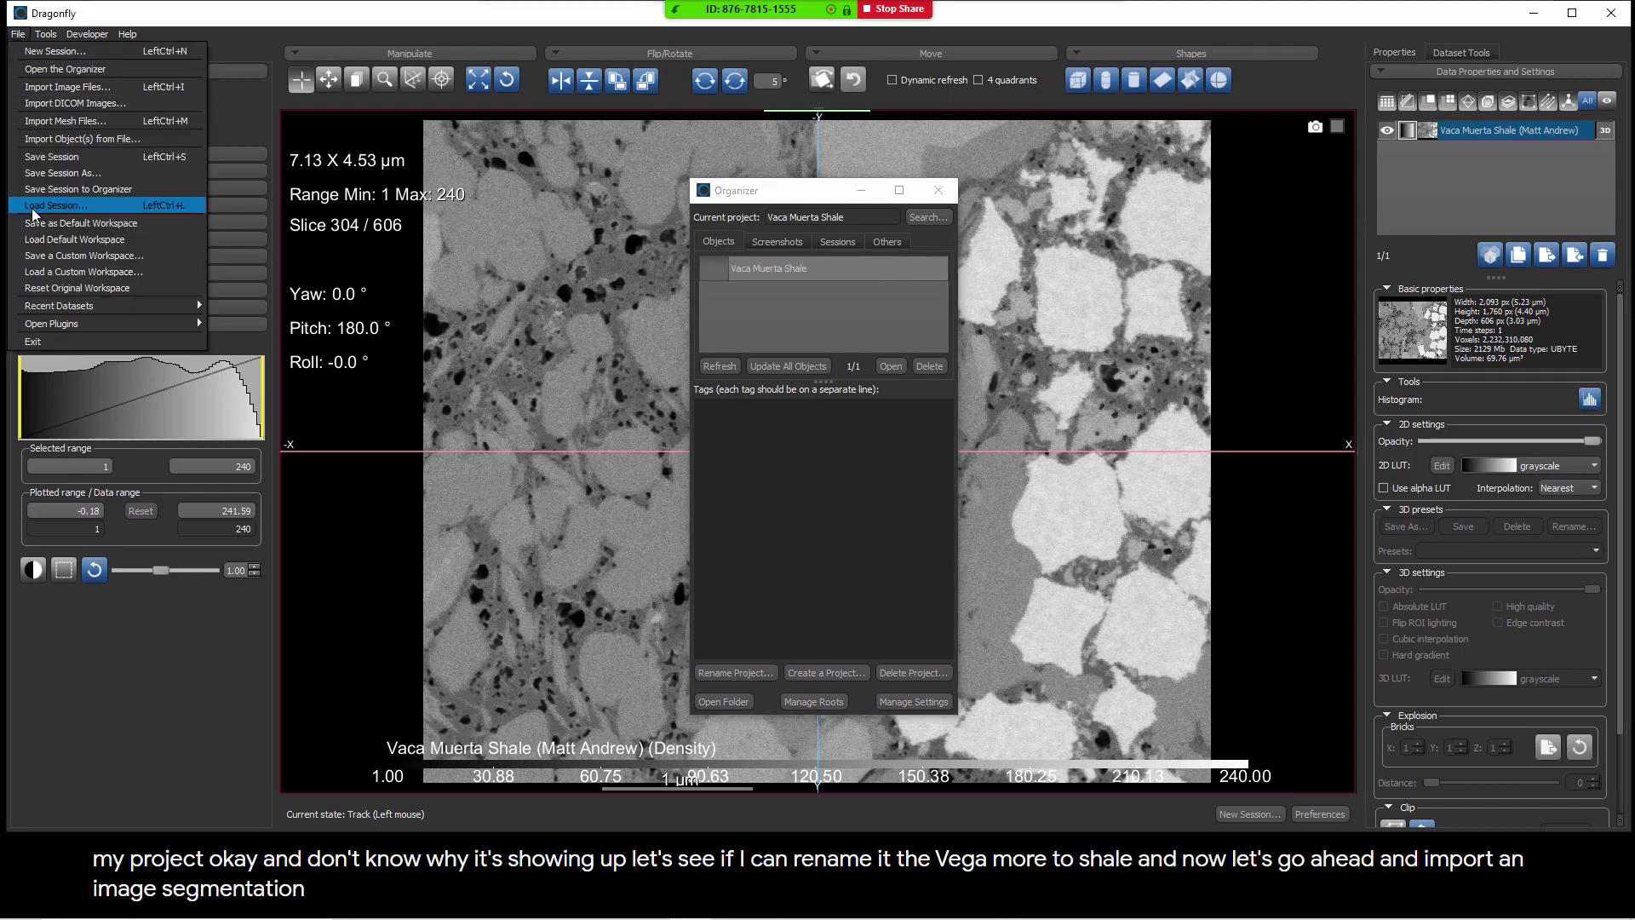
Import segmented.tif as a new dataset with X and Y pixel spacing of 0.005 µm
{"action": "left_click", "coordinate": [55, 87]}
{"action": "left_click", "coordinate": [1102, 239]}
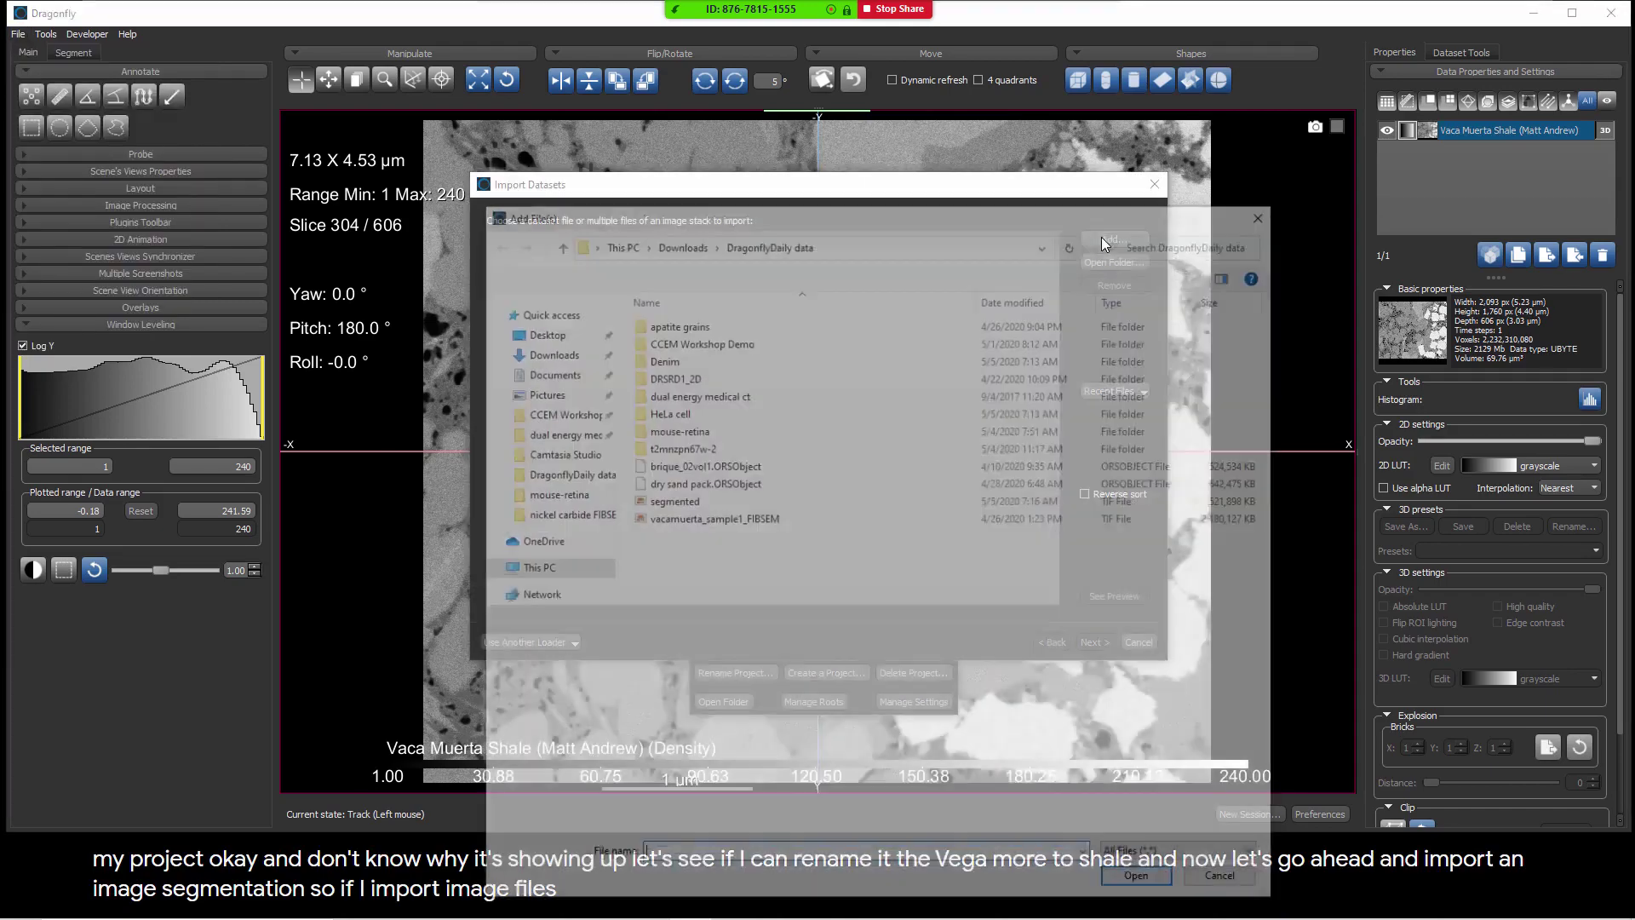
{"action": "double_click", "coordinate": [689, 502]}
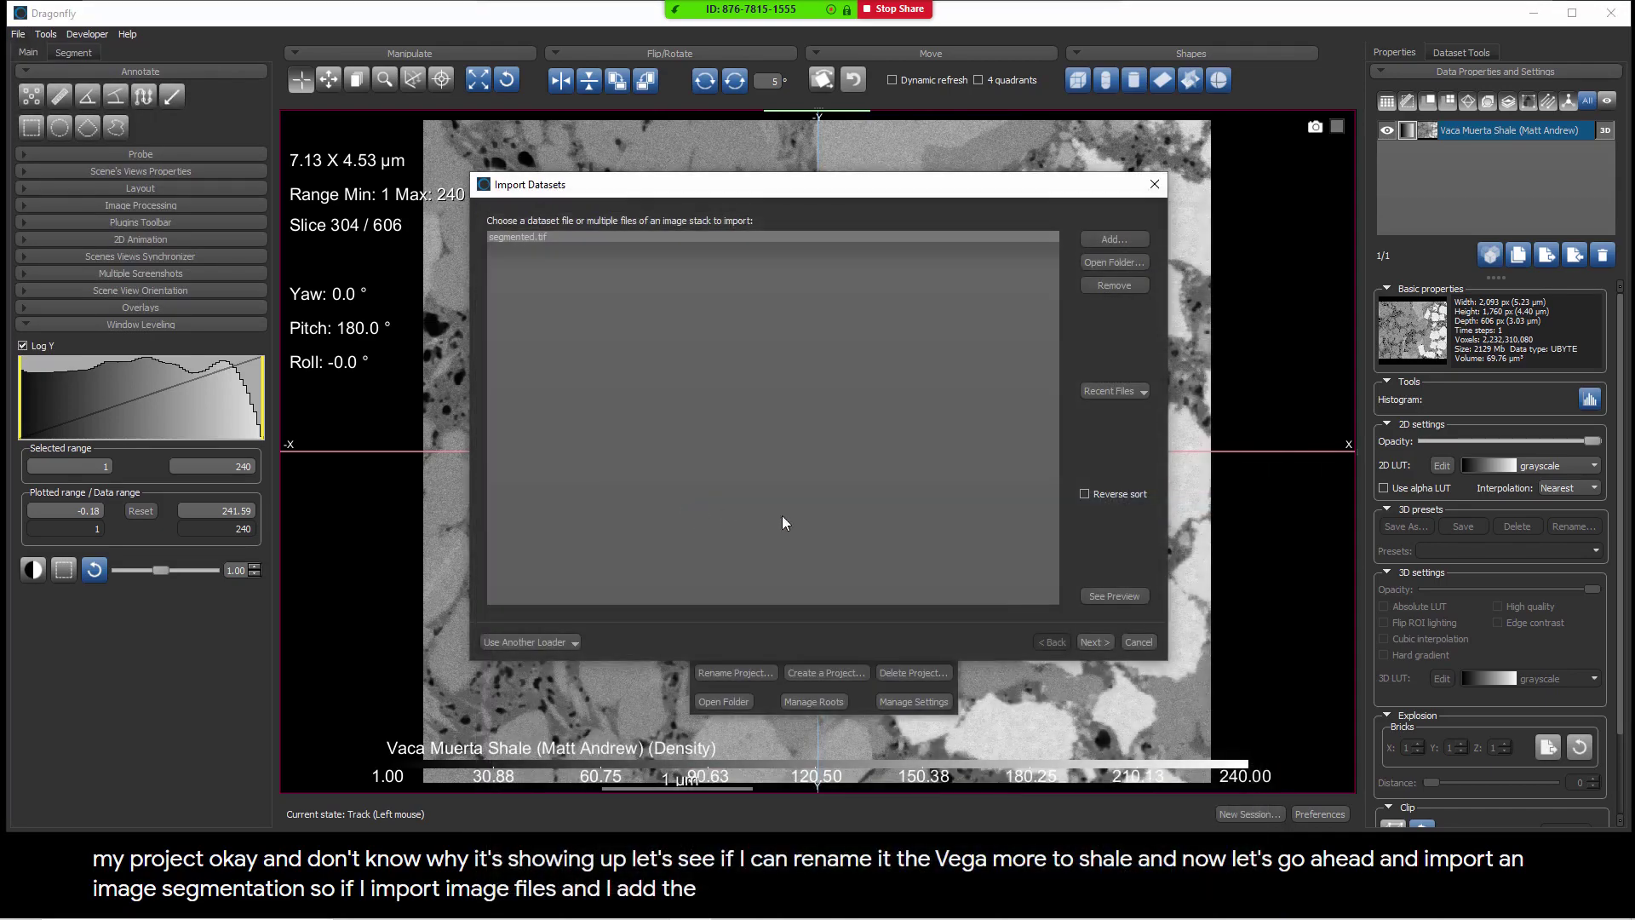
{"action": "left_click", "coordinate": [1095, 642]}
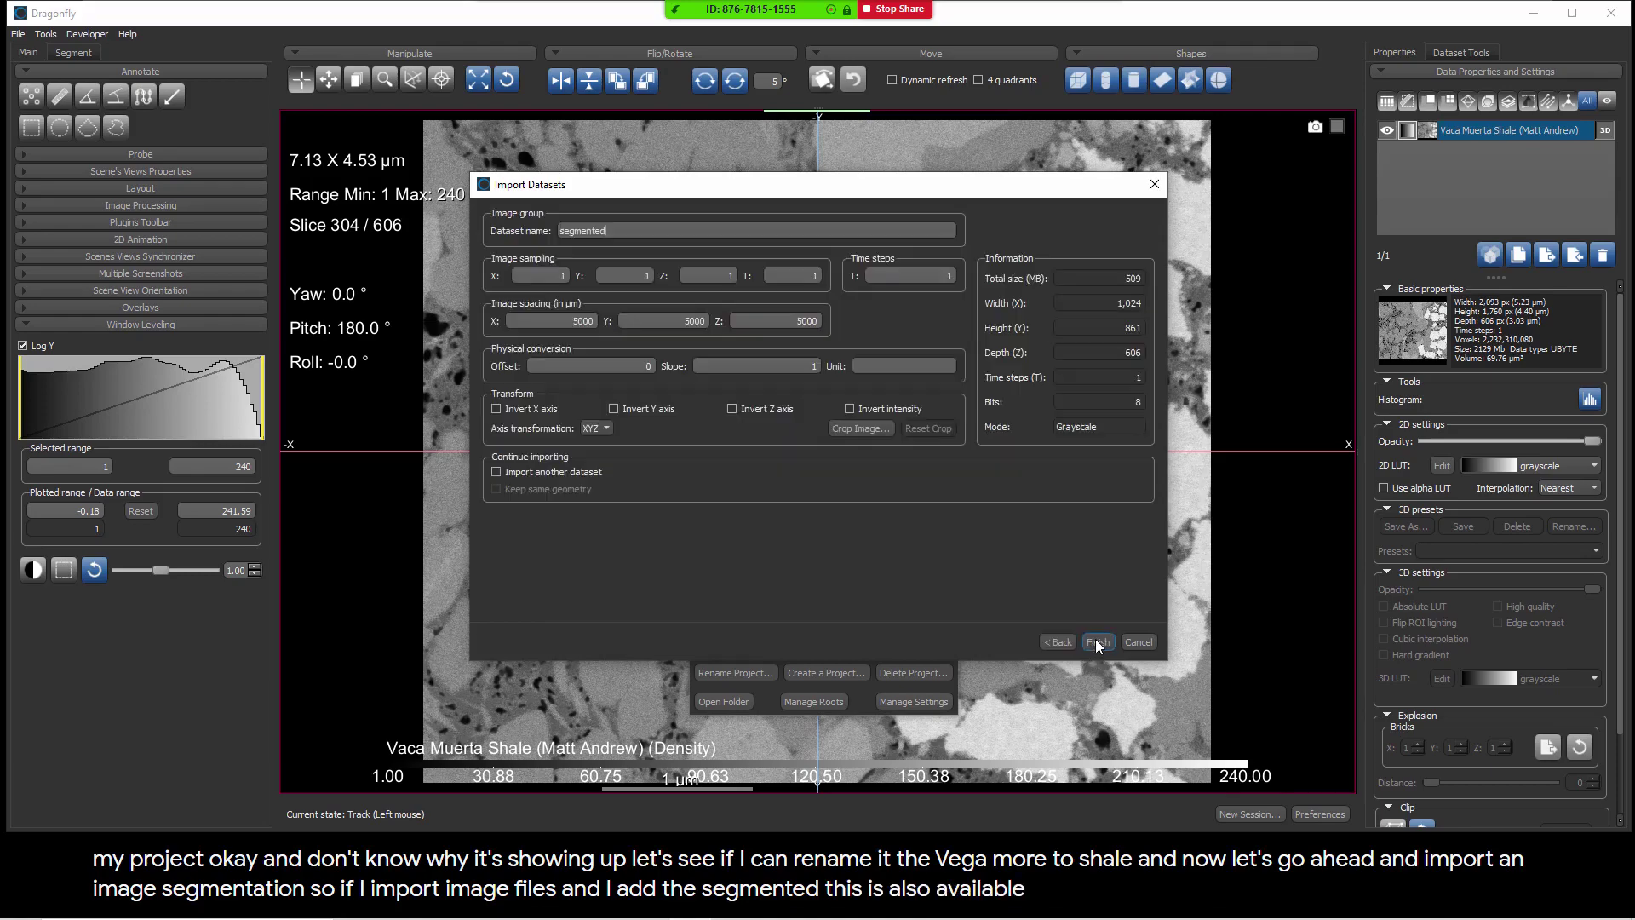
{"action": "double_click", "coordinate": [542, 316]}
{"action": "type", "text": "0.0"}
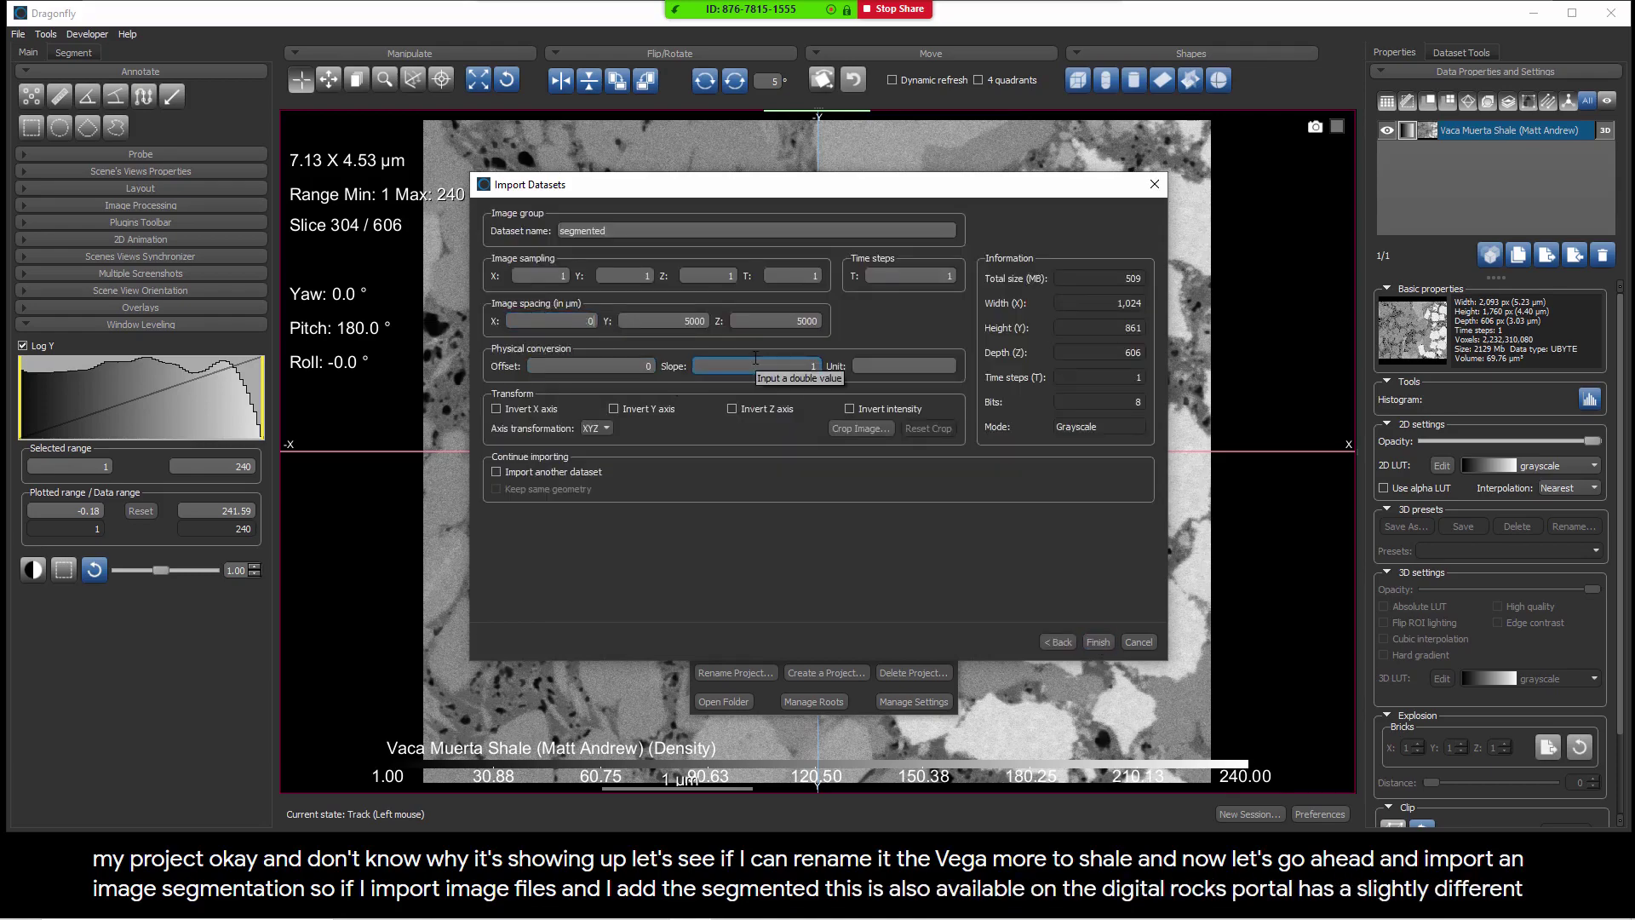
{"action": "type", "text": "0"}
{"action": "key", "text": "Tab"}
{"action": "type", "text": "5"}
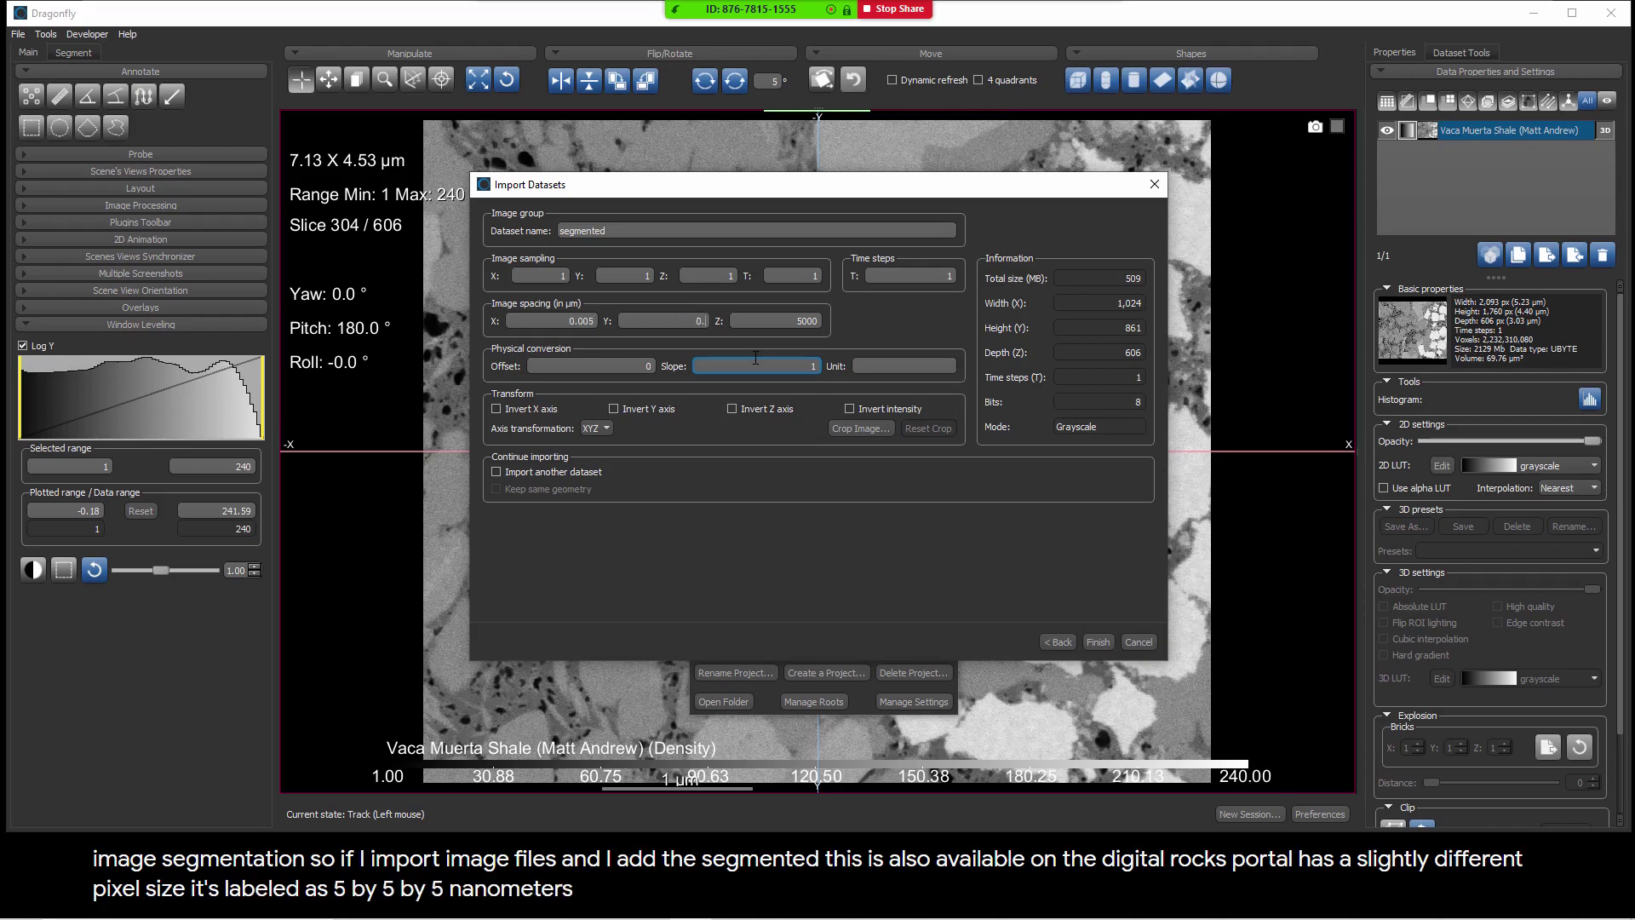
{"action": "key", "text": "Tab"}
{"action": "left_click", "coordinate": [1097, 641]}
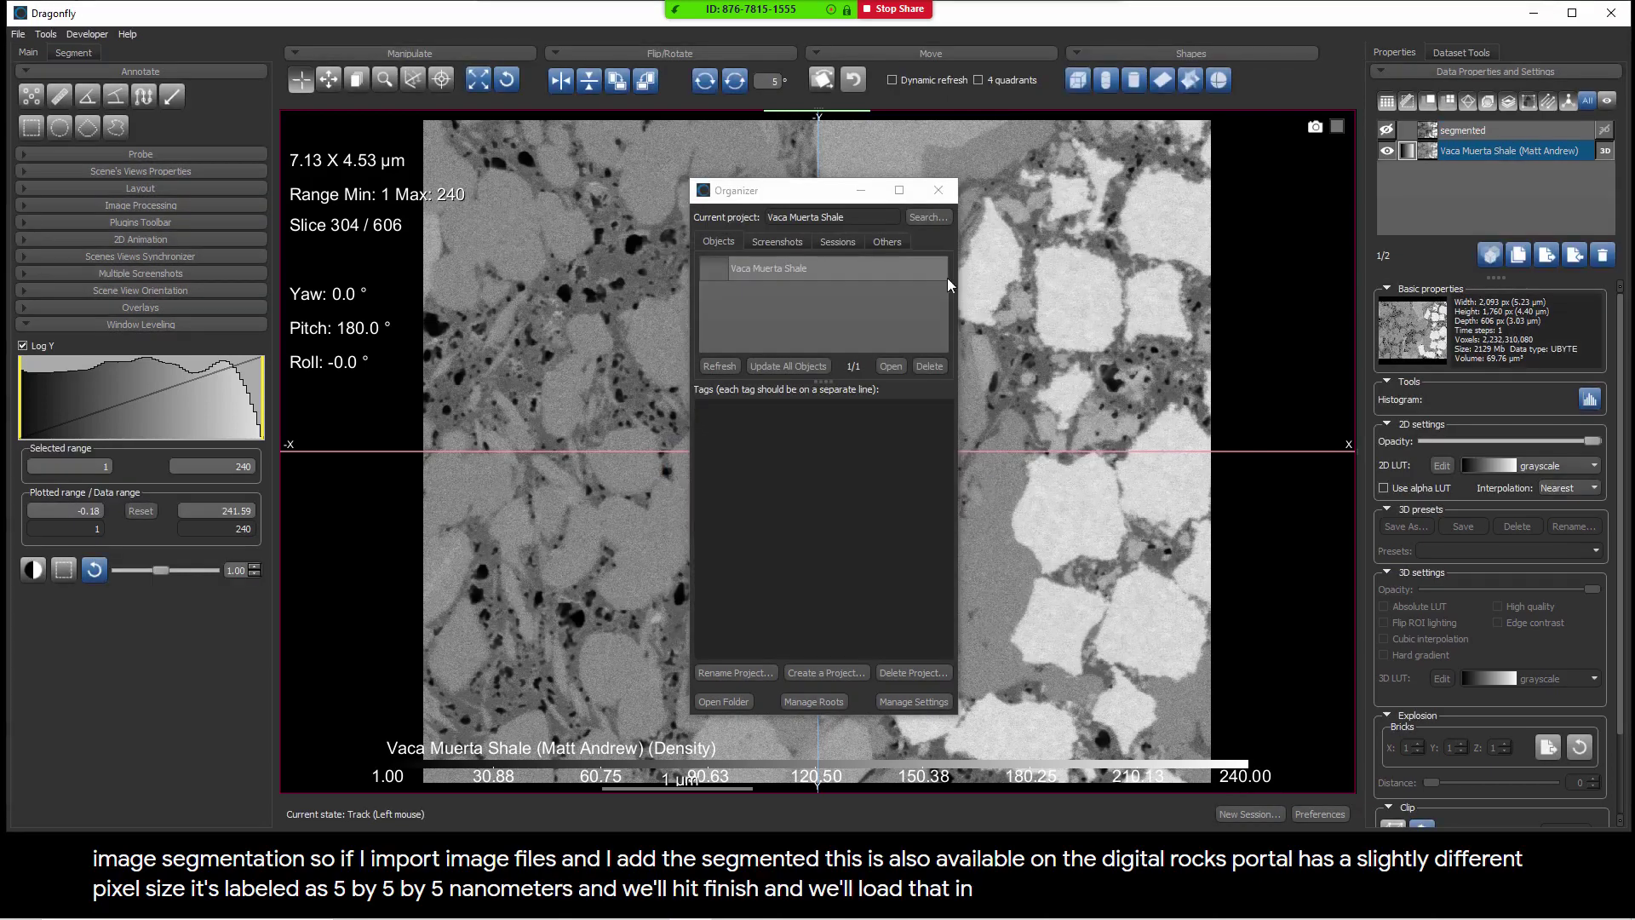
Close the Organizer and extract segmented ROI 1–5 from the segmented dataset, one per gray level
{"action": "left_click", "coordinate": [937, 189]}
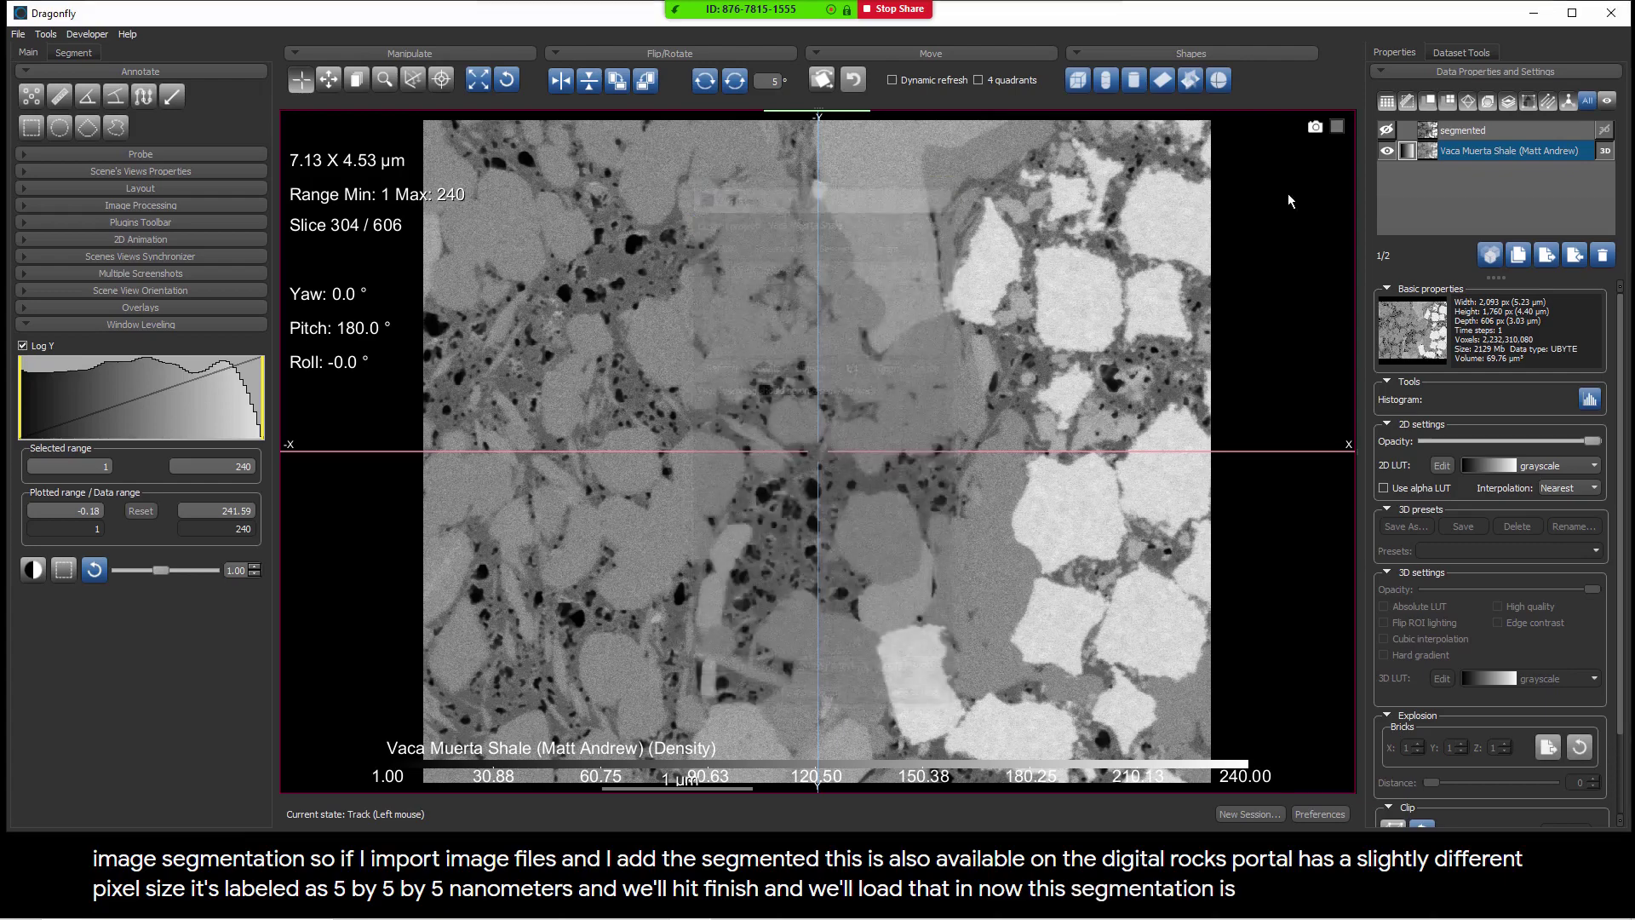
{"action": "left_click", "coordinate": [1388, 131]}
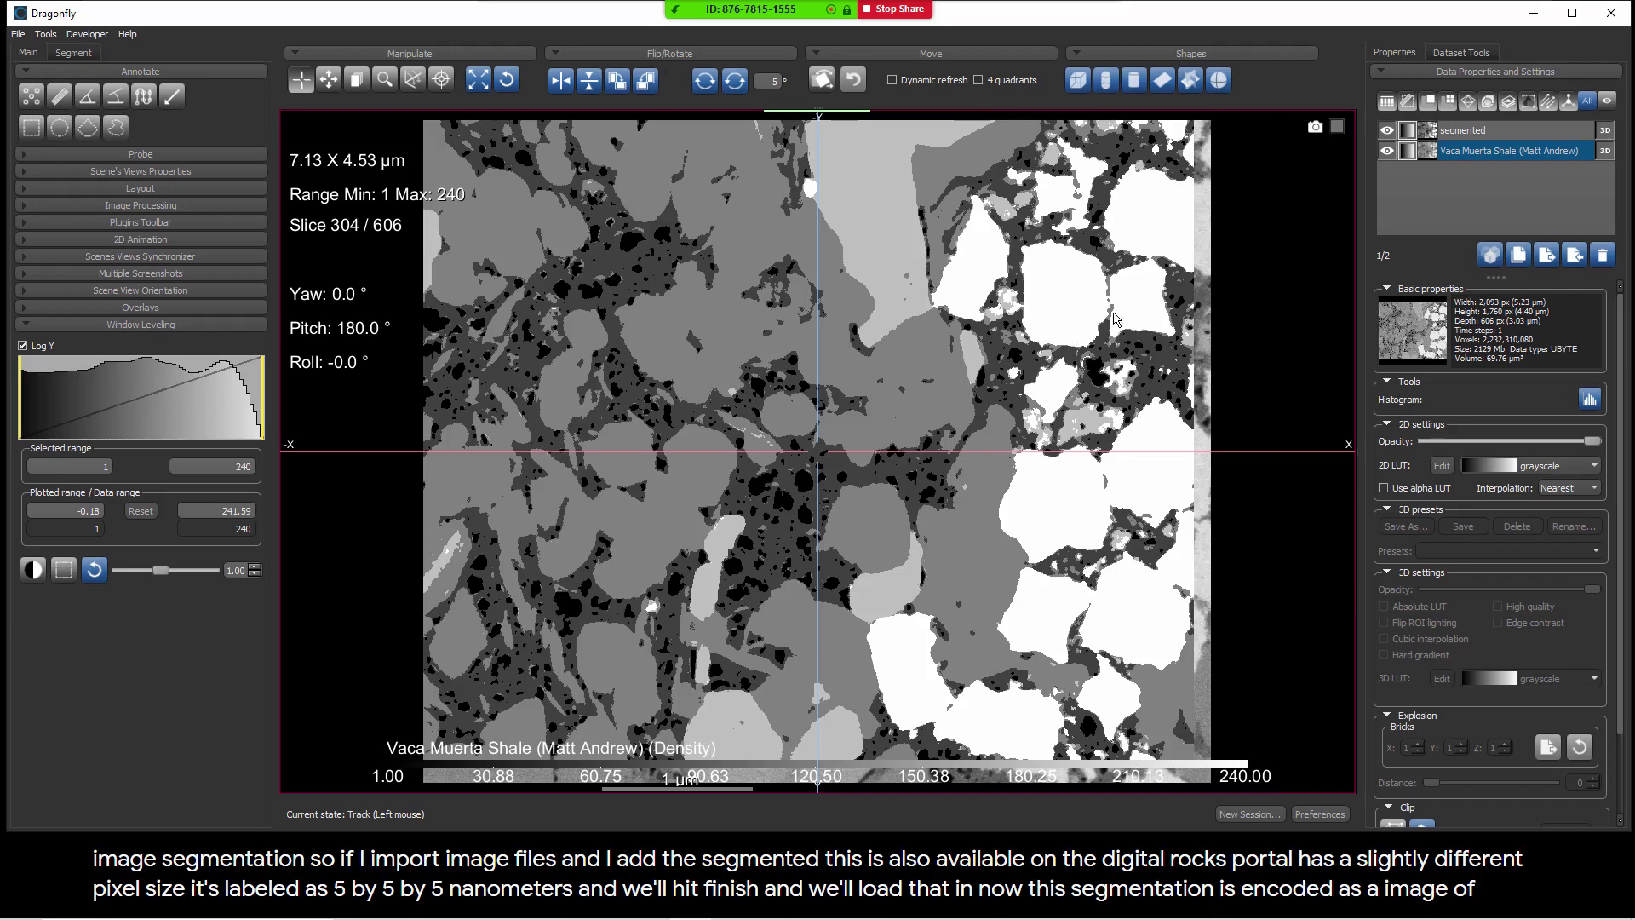
{"action": "right_click", "coordinate": [1465, 134]}
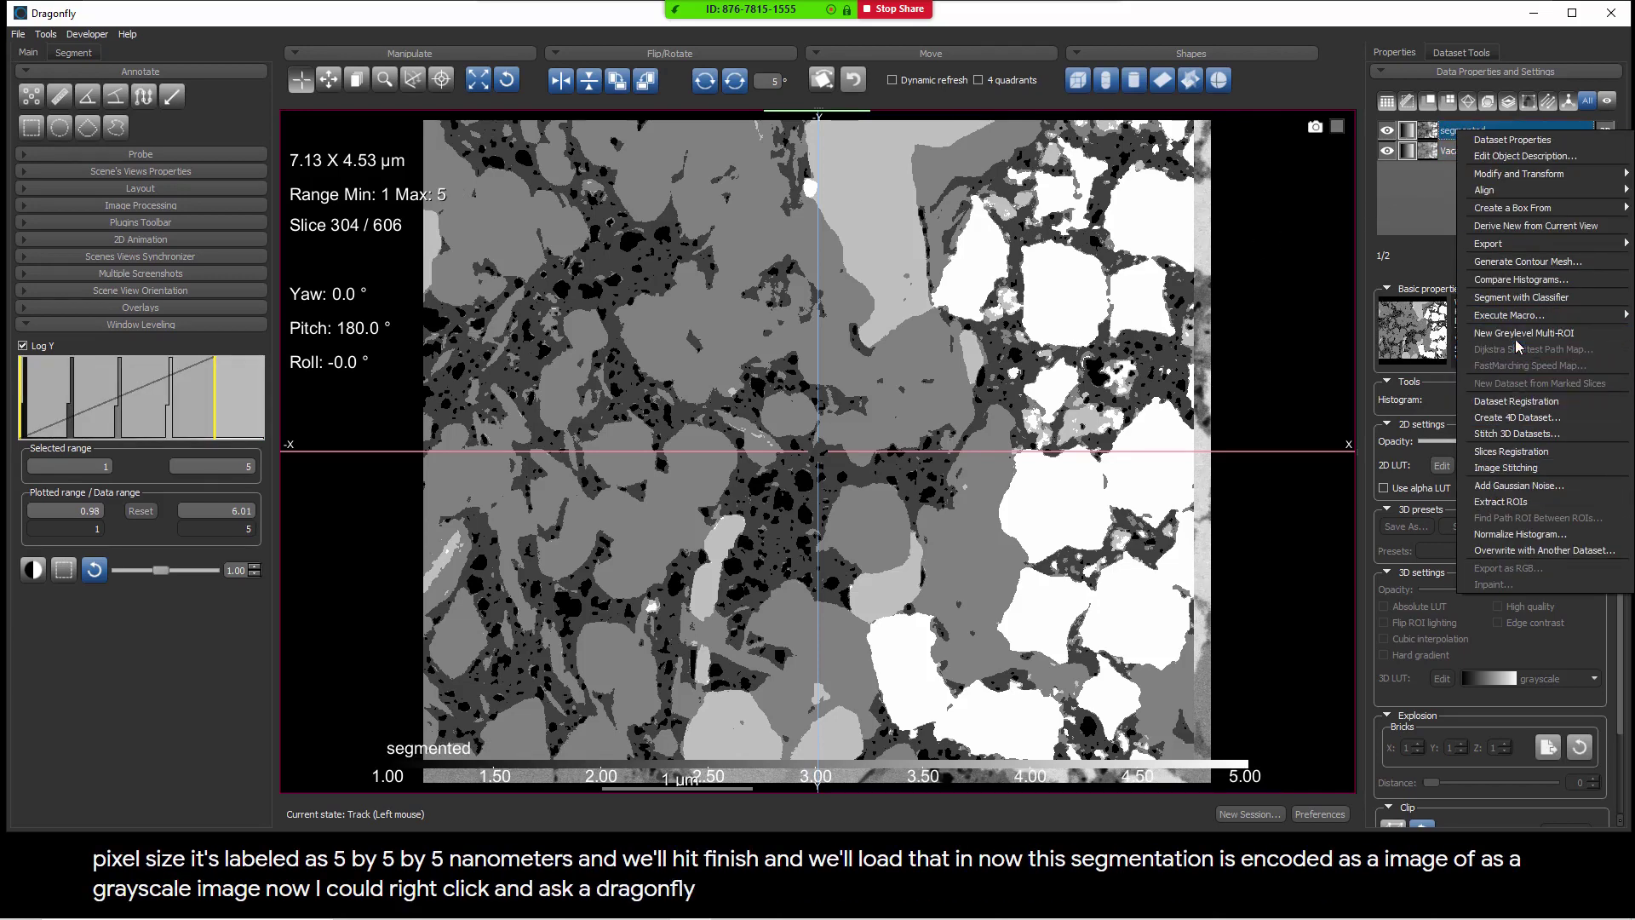
{"action": "left_click", "coordinate": [1525, 503]}
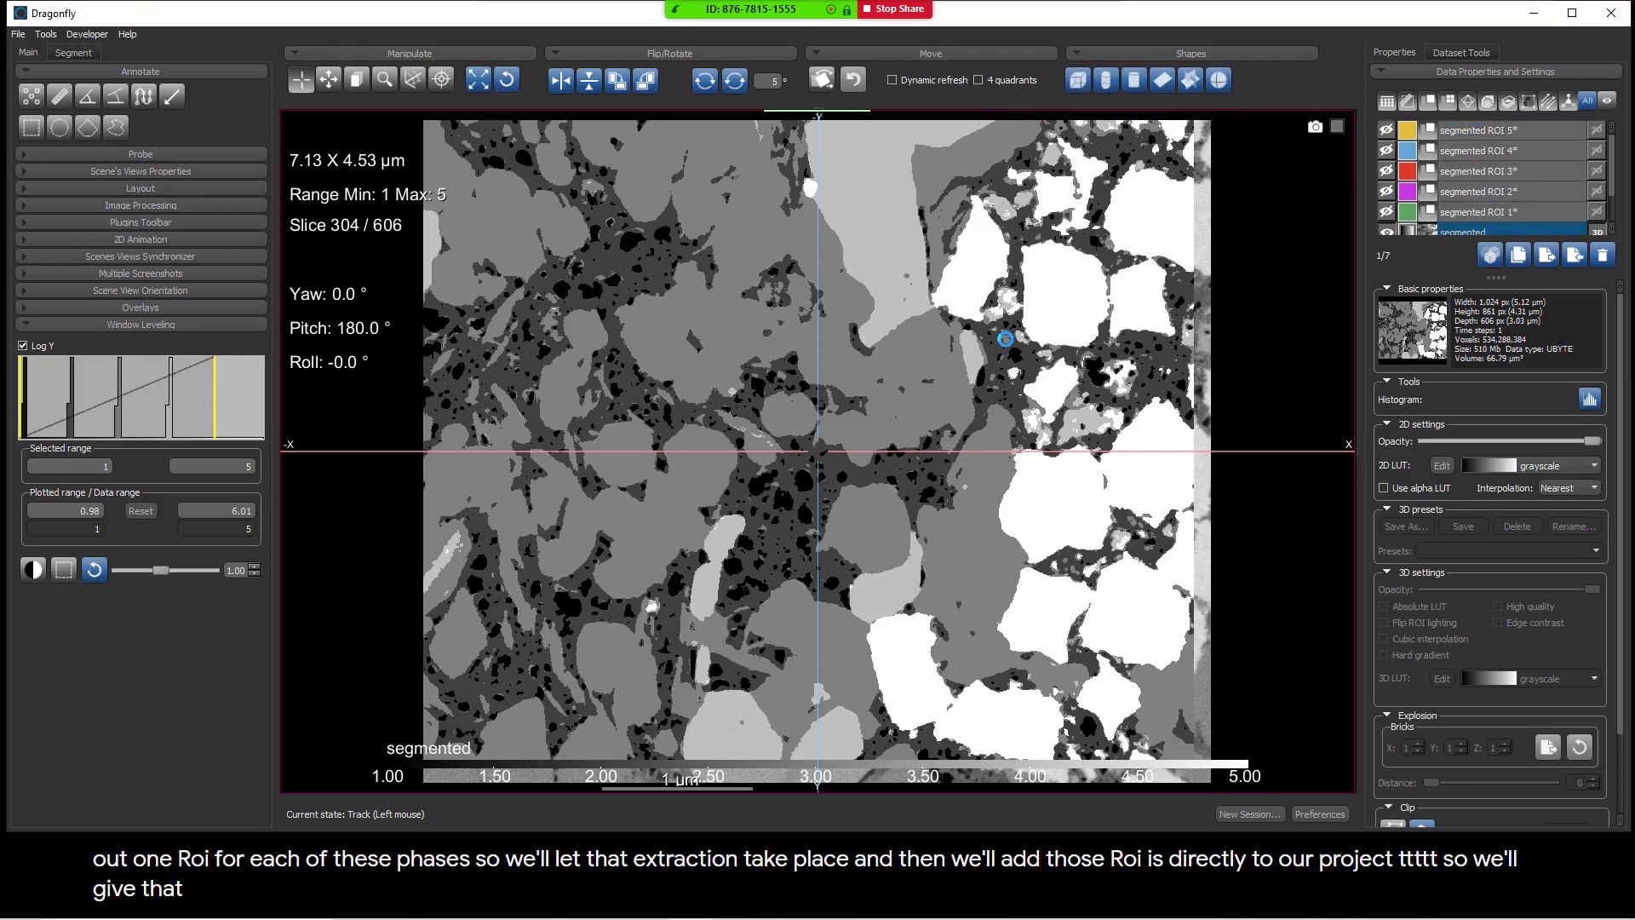
{"action": "left_click", "coordinate": [1387, 232]}
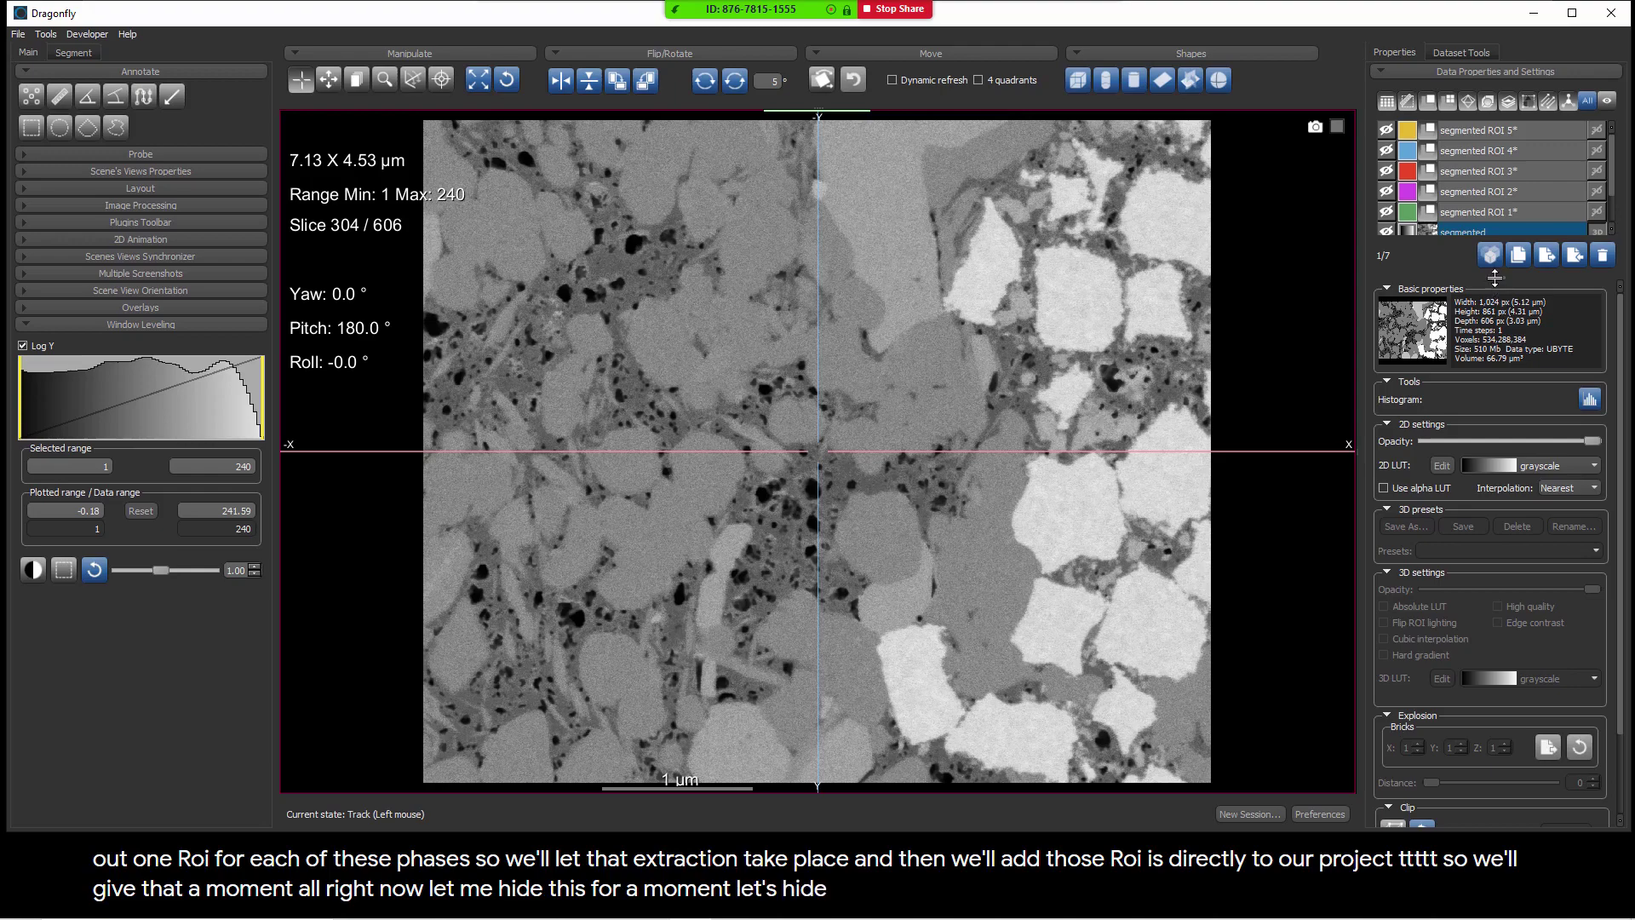
Hide the source dataset, show ROIs 1 and 2, and rename ROI 2 to 'organic matter'
{"action": "left_click_drag", "start_coordinate": [1496, 279], "coordinate": [1497, 411]}
{"action": "left_click", "coordinate": [1388, 253]}
{"action": "left_click", "coordinate": [1388, 212]}
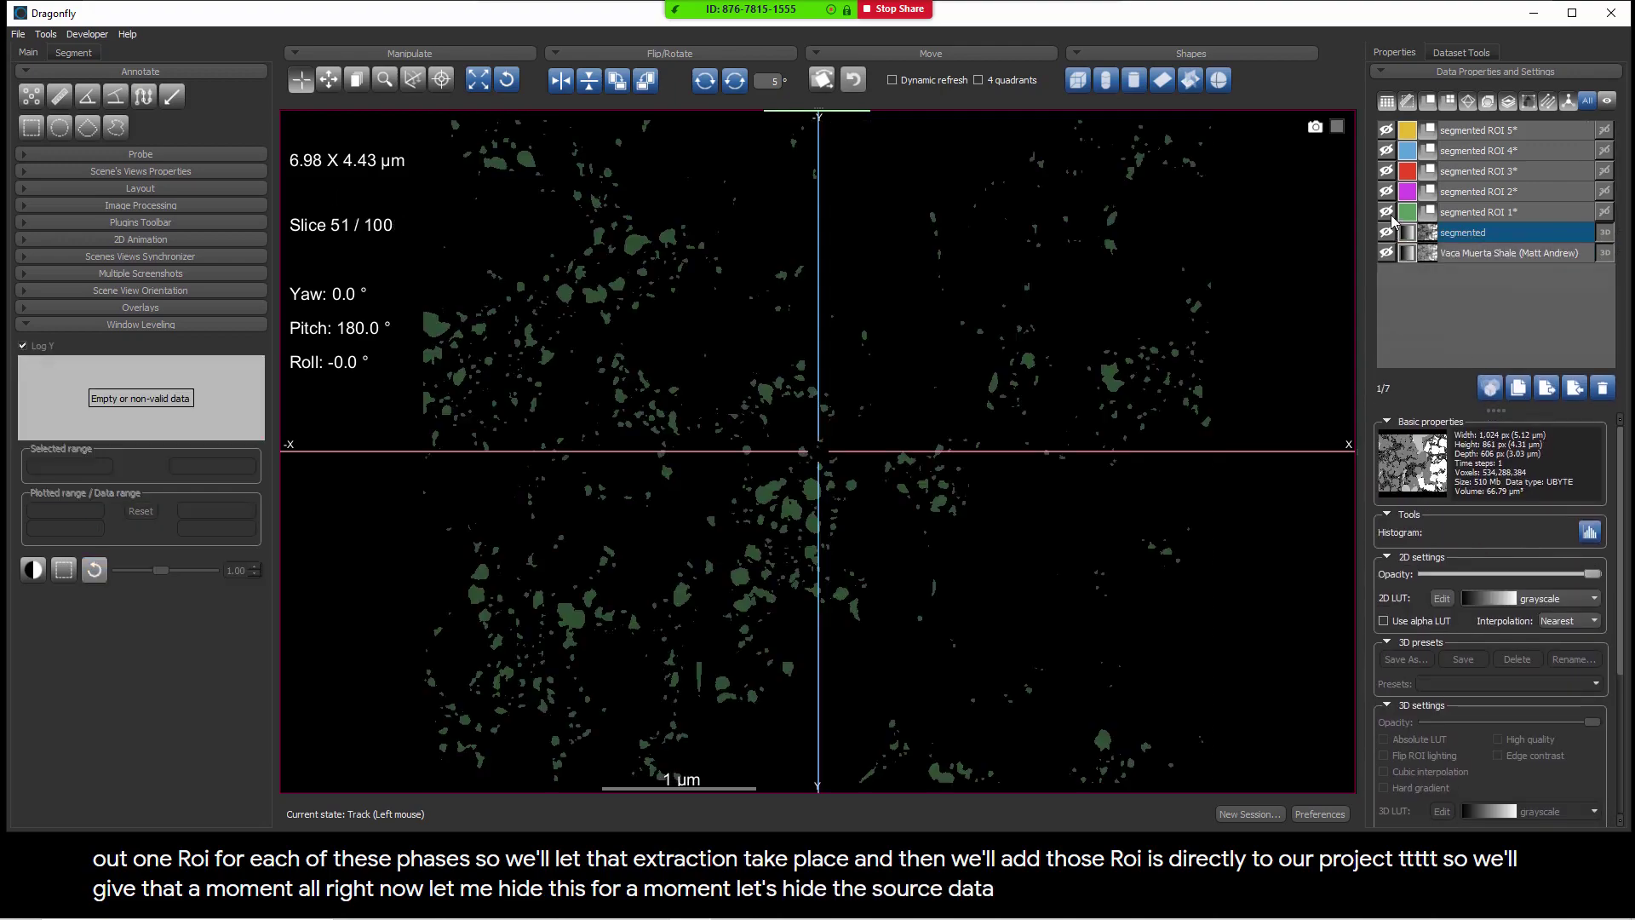
{"action": "left_click", "coordinate": [1457, 213]}
{"action": "left_click", "coordinate": [1457, 213]}
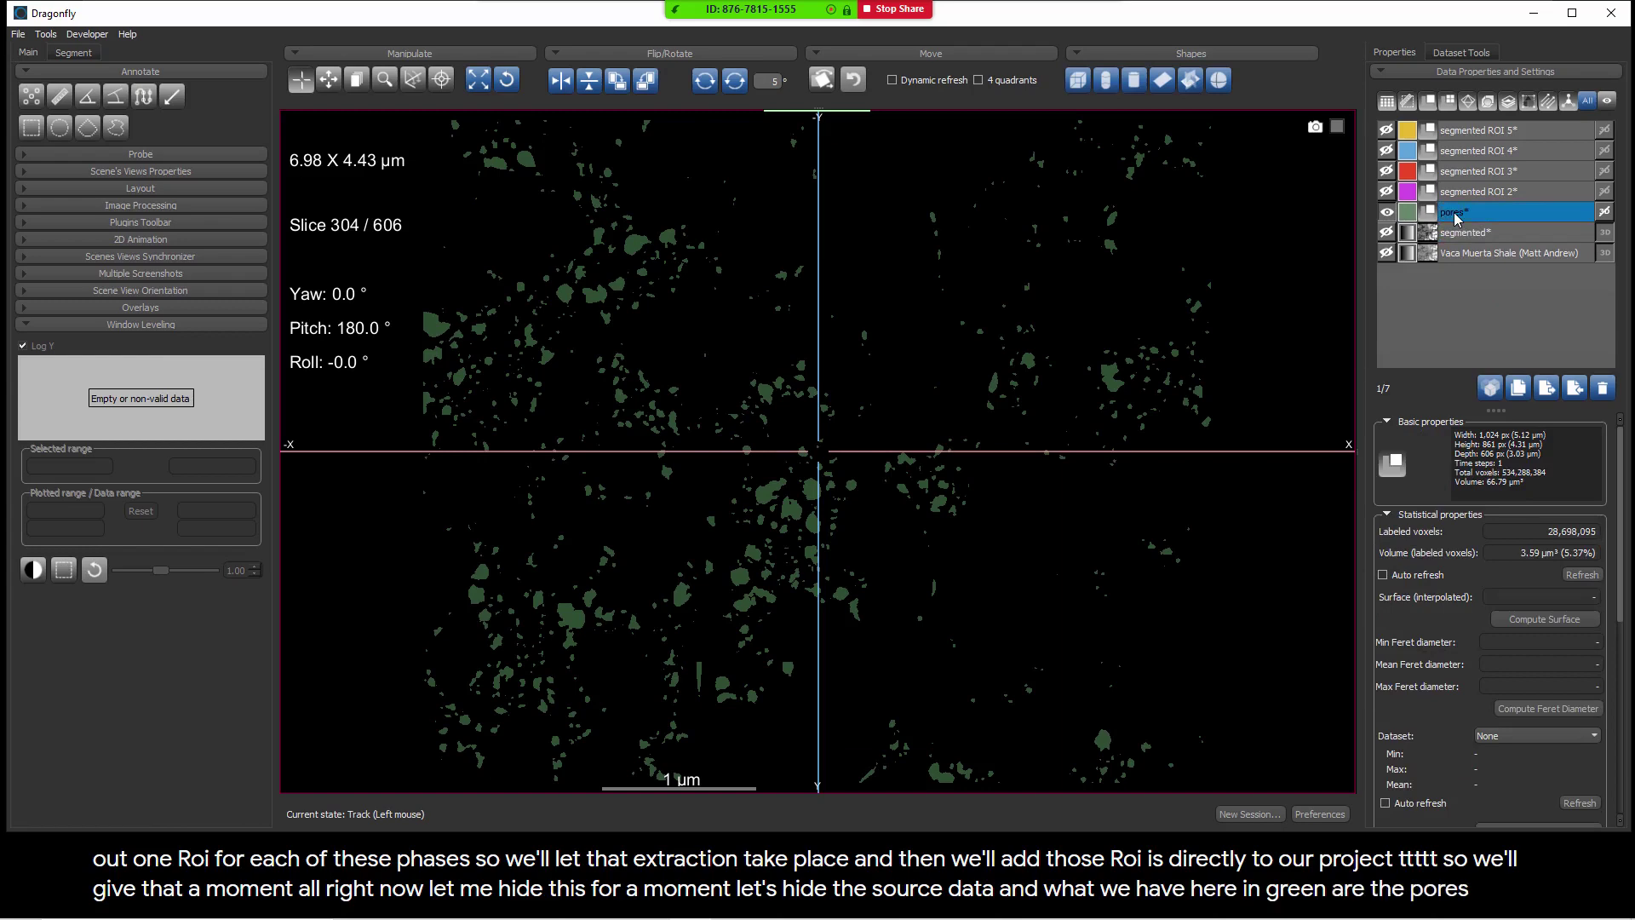
{"action": "left_click", "coordinate": [1388, 191]}
{"action": "left_click", "coordinate": [1478, 193]}
{"action": "left_click", "coordinate": [1478, 193]}
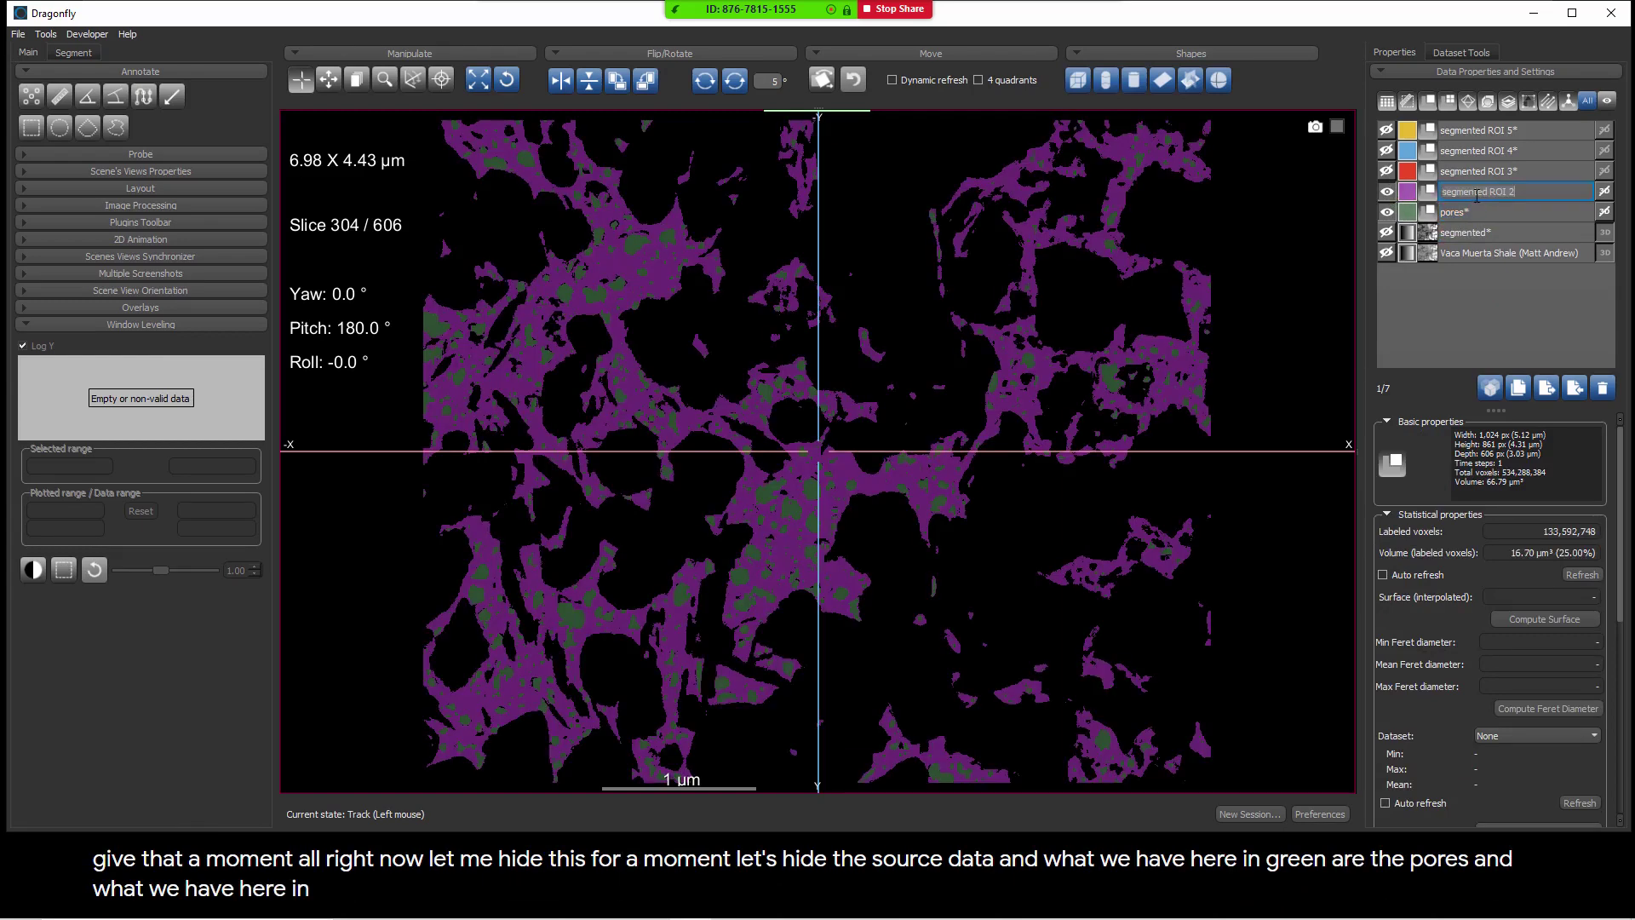
{"action": "type", "text": "organi"}
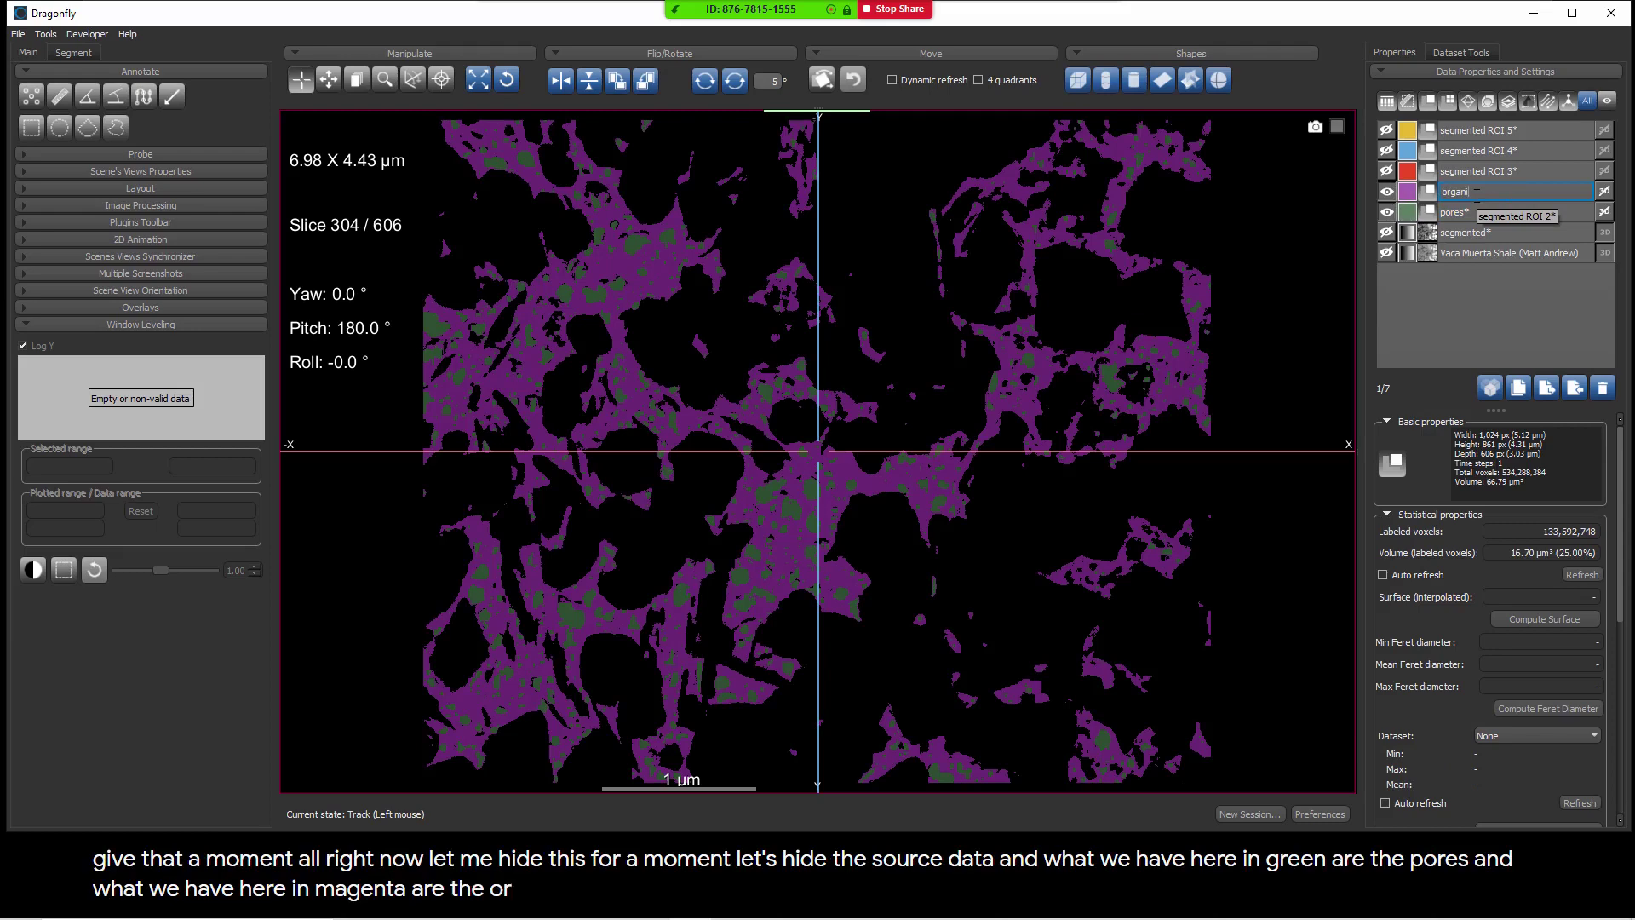
{"action": "type", "text": "c matter*"}
{"action": "key", "text": "Return"}
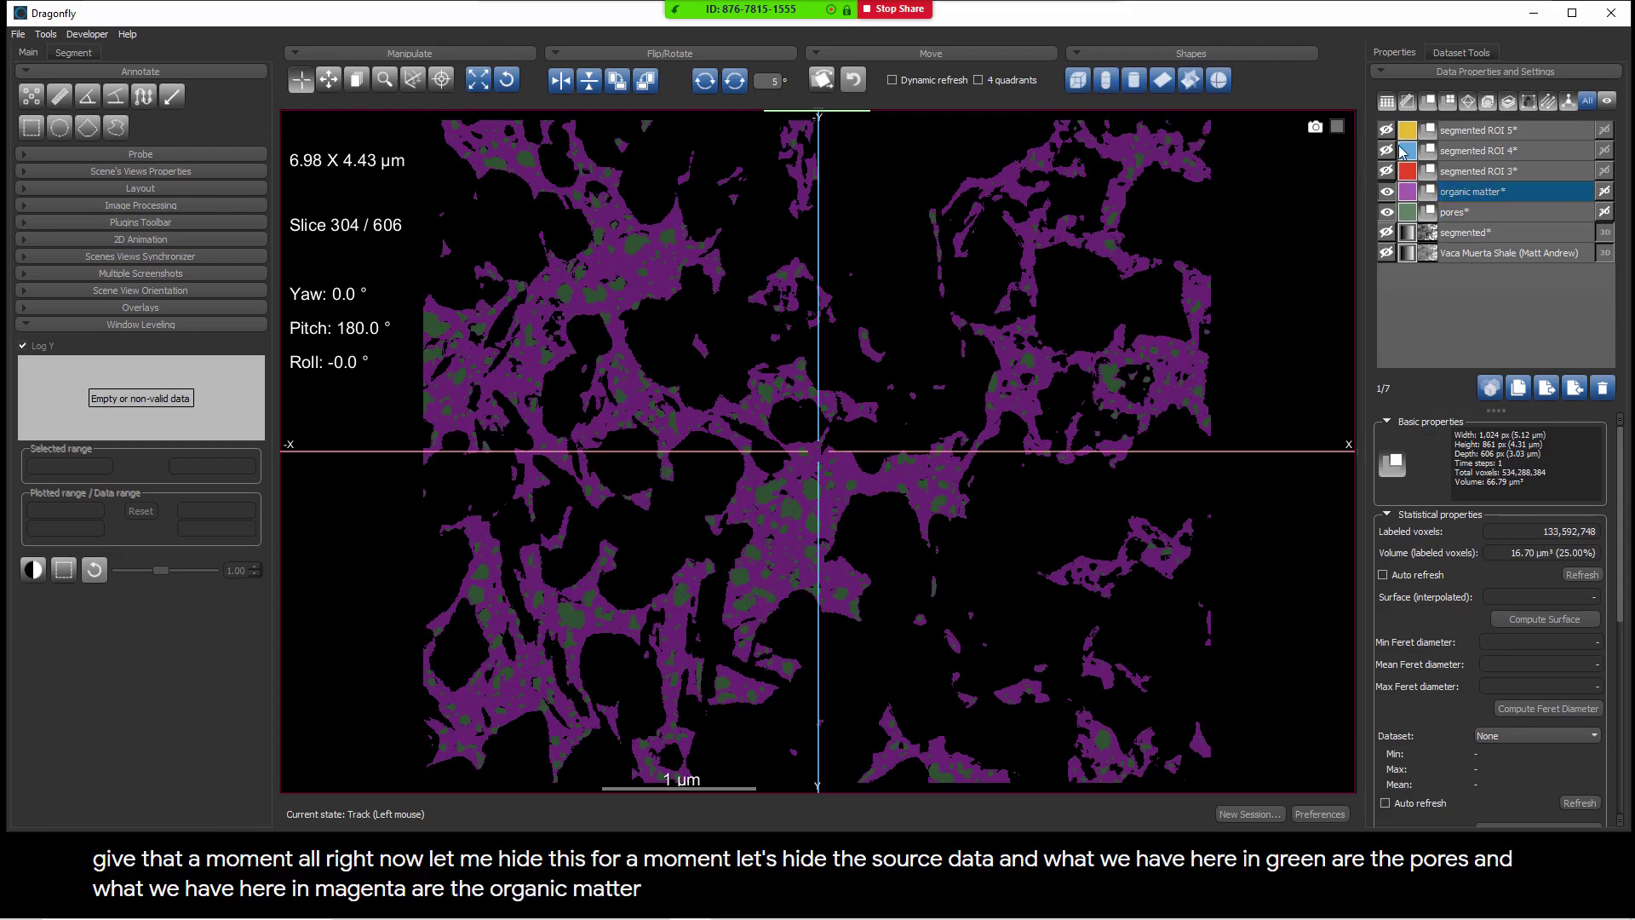
Show ROIs 5, 4 and 3 and rename them pyrite, calcite and quartz
{"action": "left_click", "coordinate": [1387, 130]}
{"action": "left_click", "coordinate": [1451, 130]}
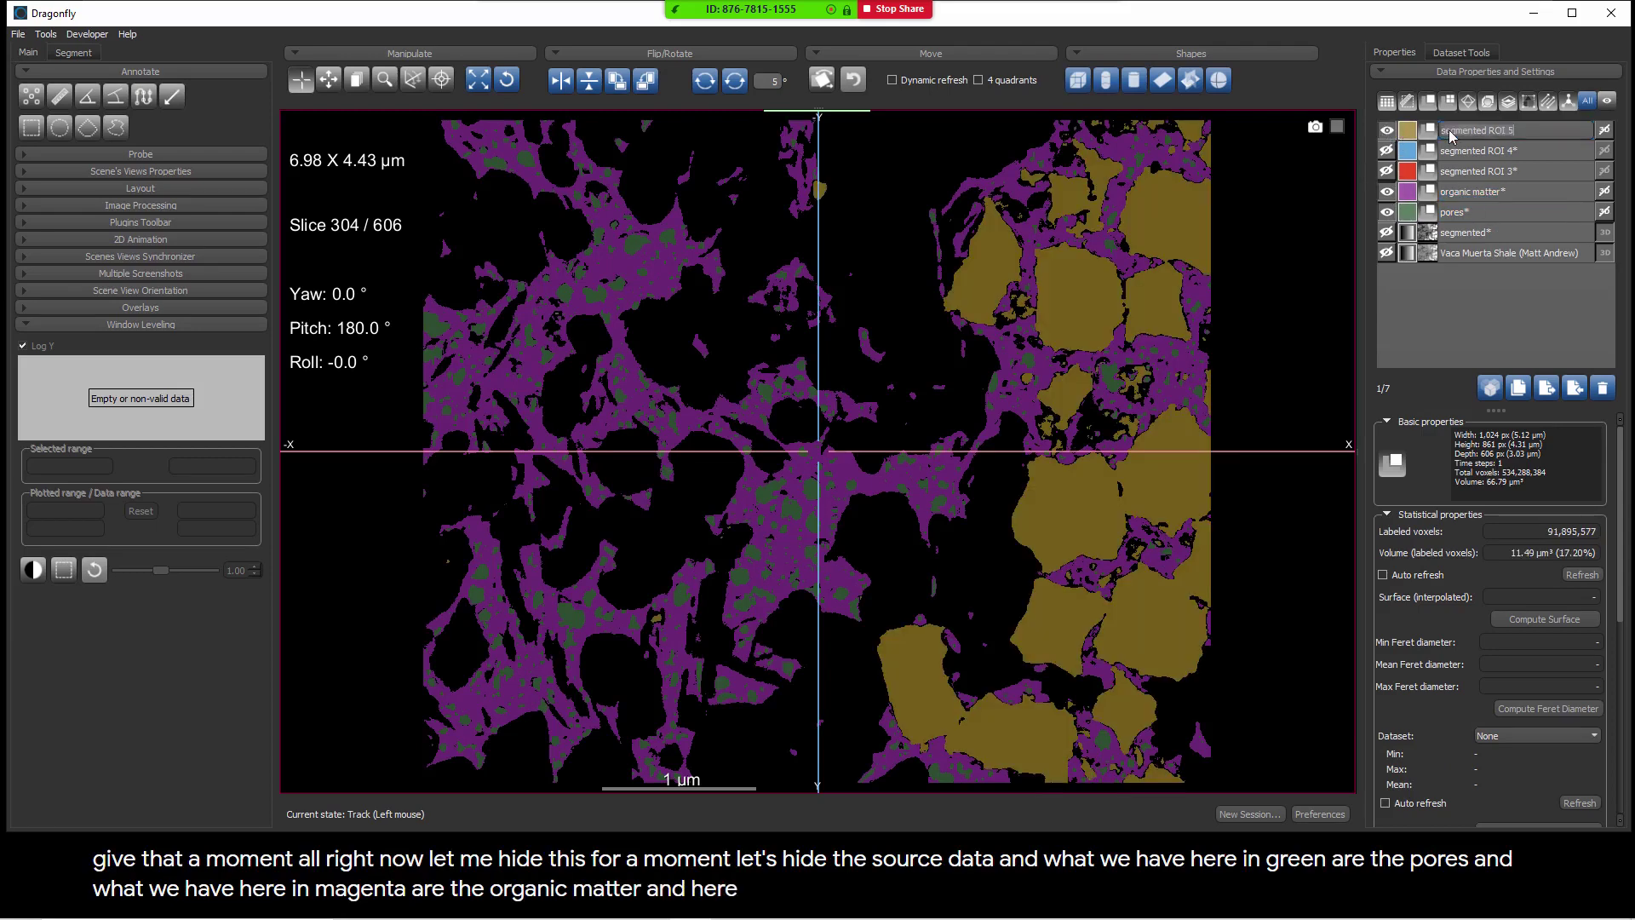
{"action": "left_click", "coordinate": [1450, 131]}
{"action": "type", "text": "pyrite*"}
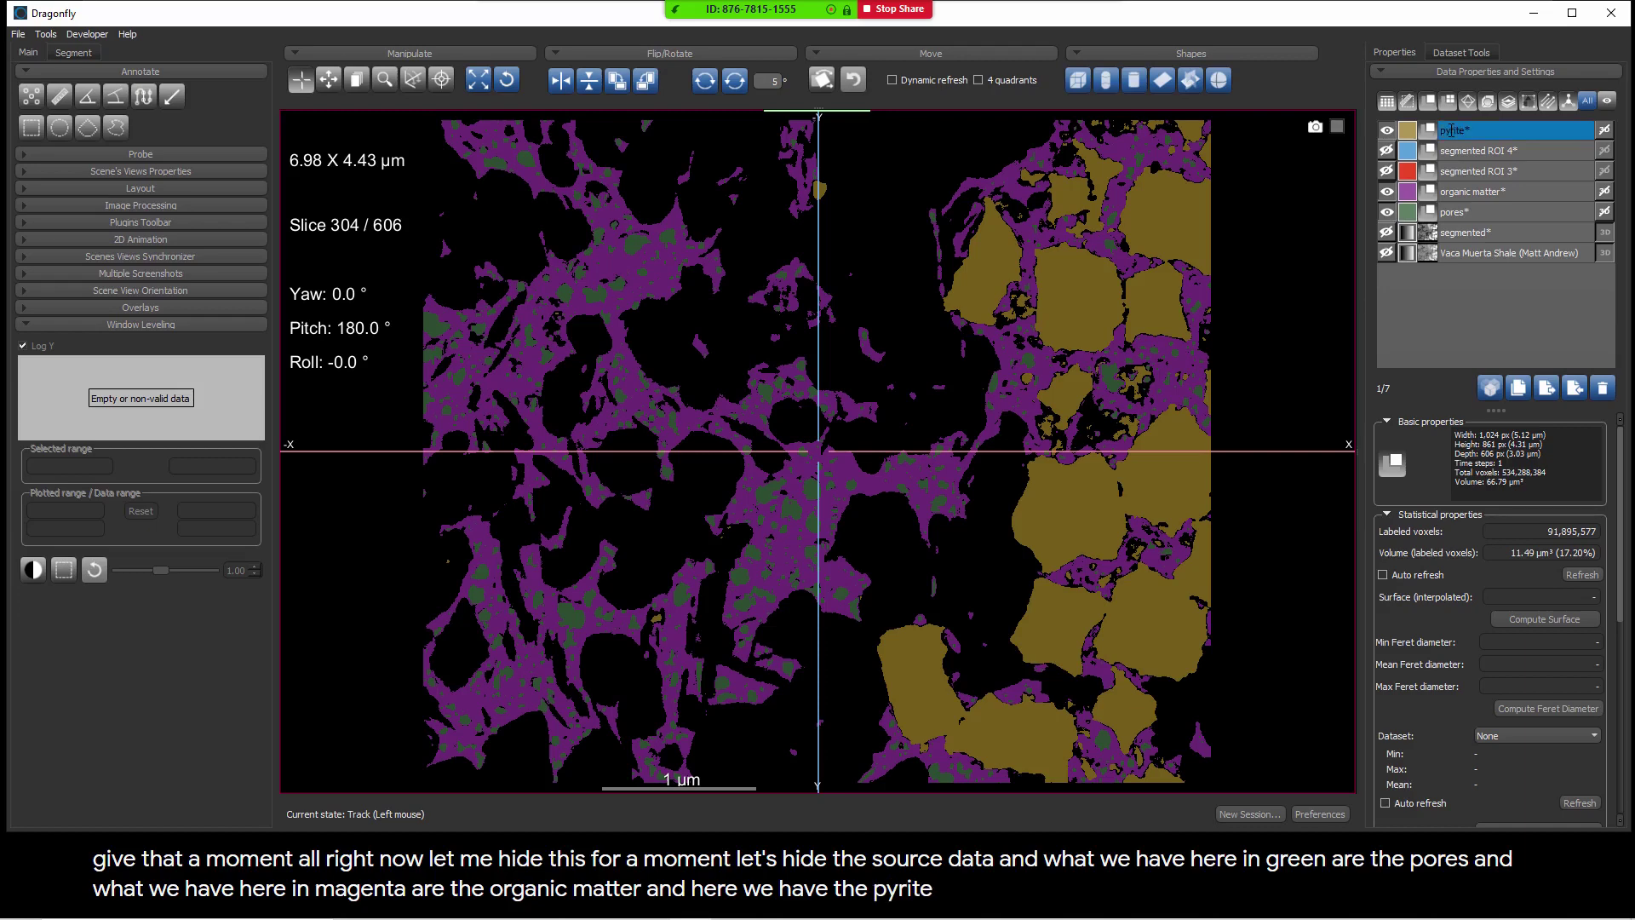
{"action": "left_click", "coordinate": [1387, 151]}
{"action": "left_click", "coordinate": [1456, 151]}
{"action": "left_click", "coordinate": [1456, 150]}
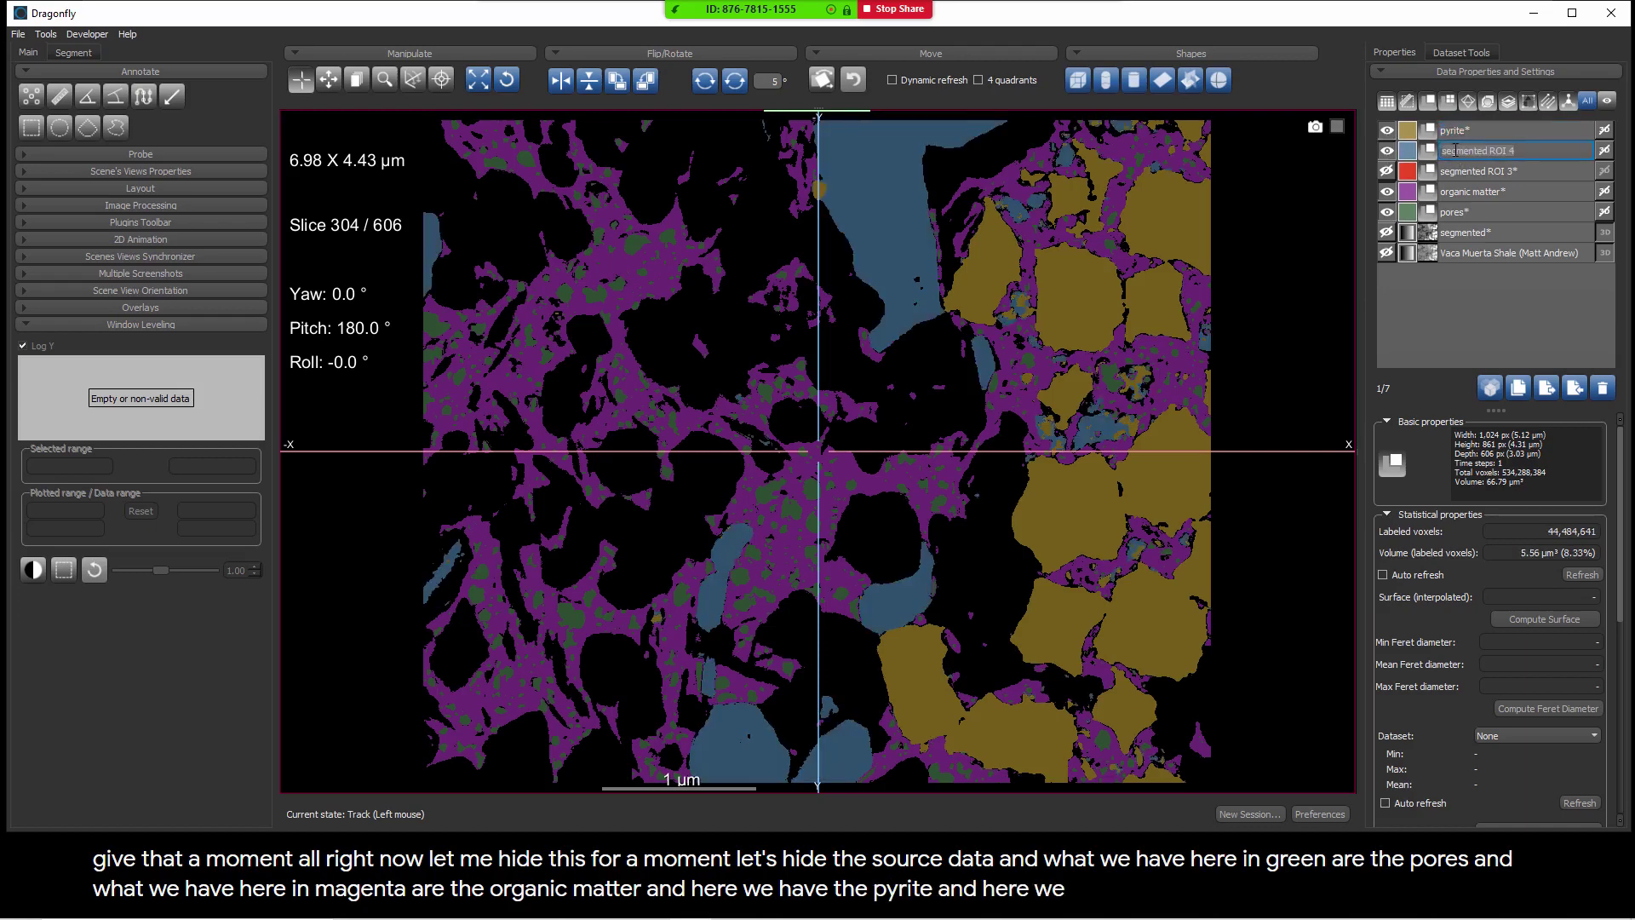
{"action": "type", "text": "calcite*"}
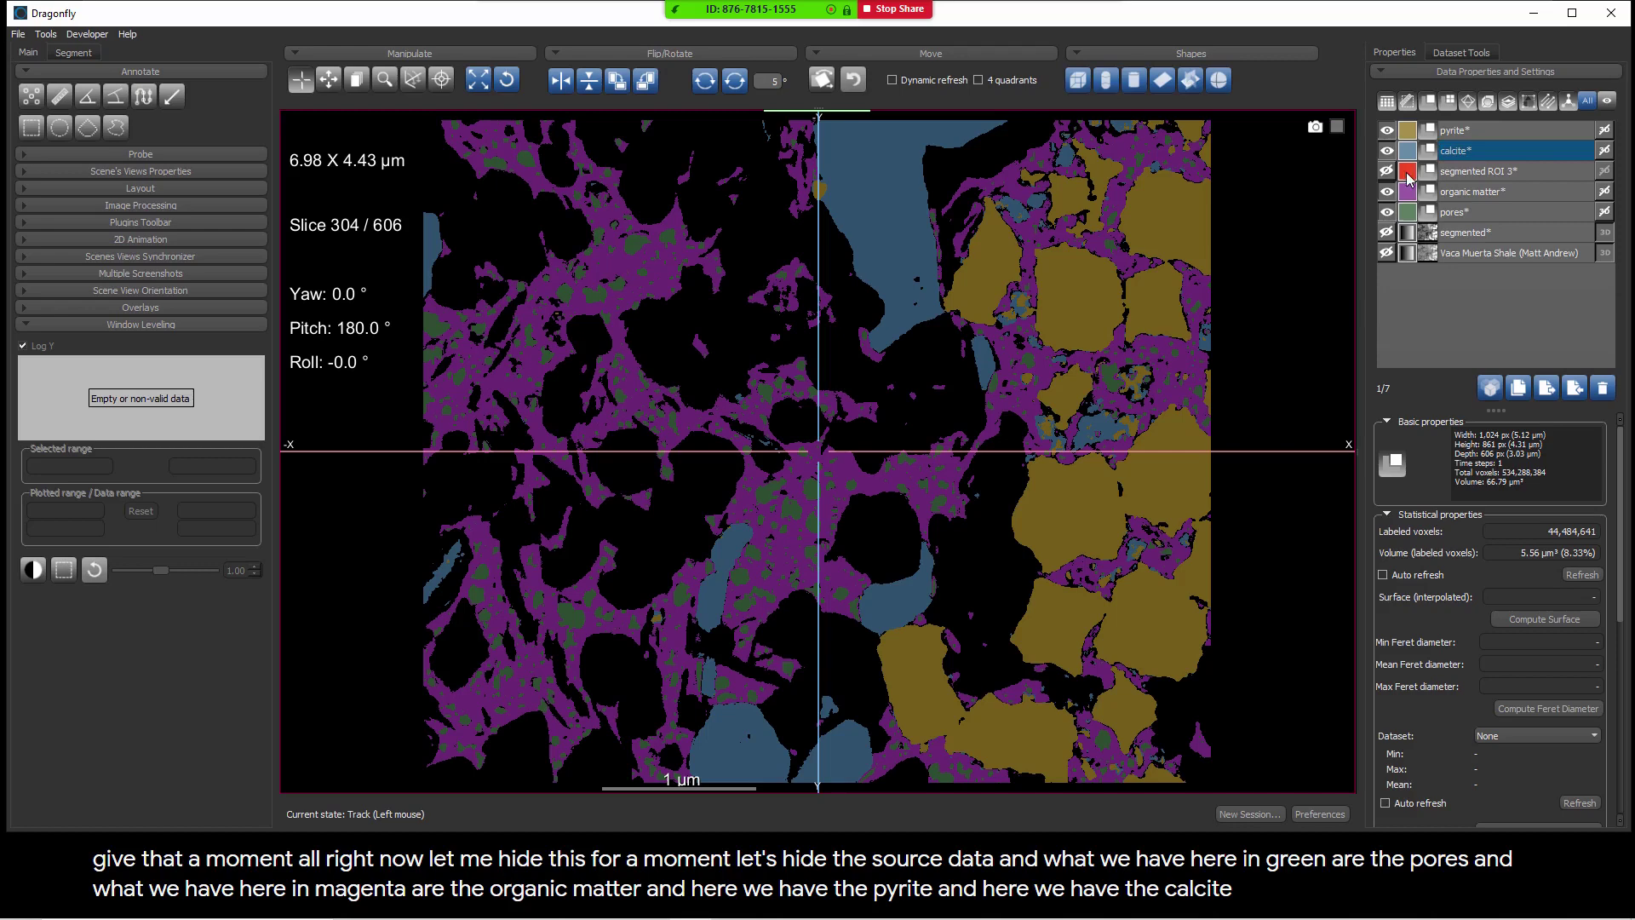
{"action": "left_click", "coordinate": [1387, 171]}
{"action": "left_click", "coordinate": [1460, 173]}
{"action": "left_click", "coordinate": [1460, 173]}
{"action": "type", "text": "quartz*"}
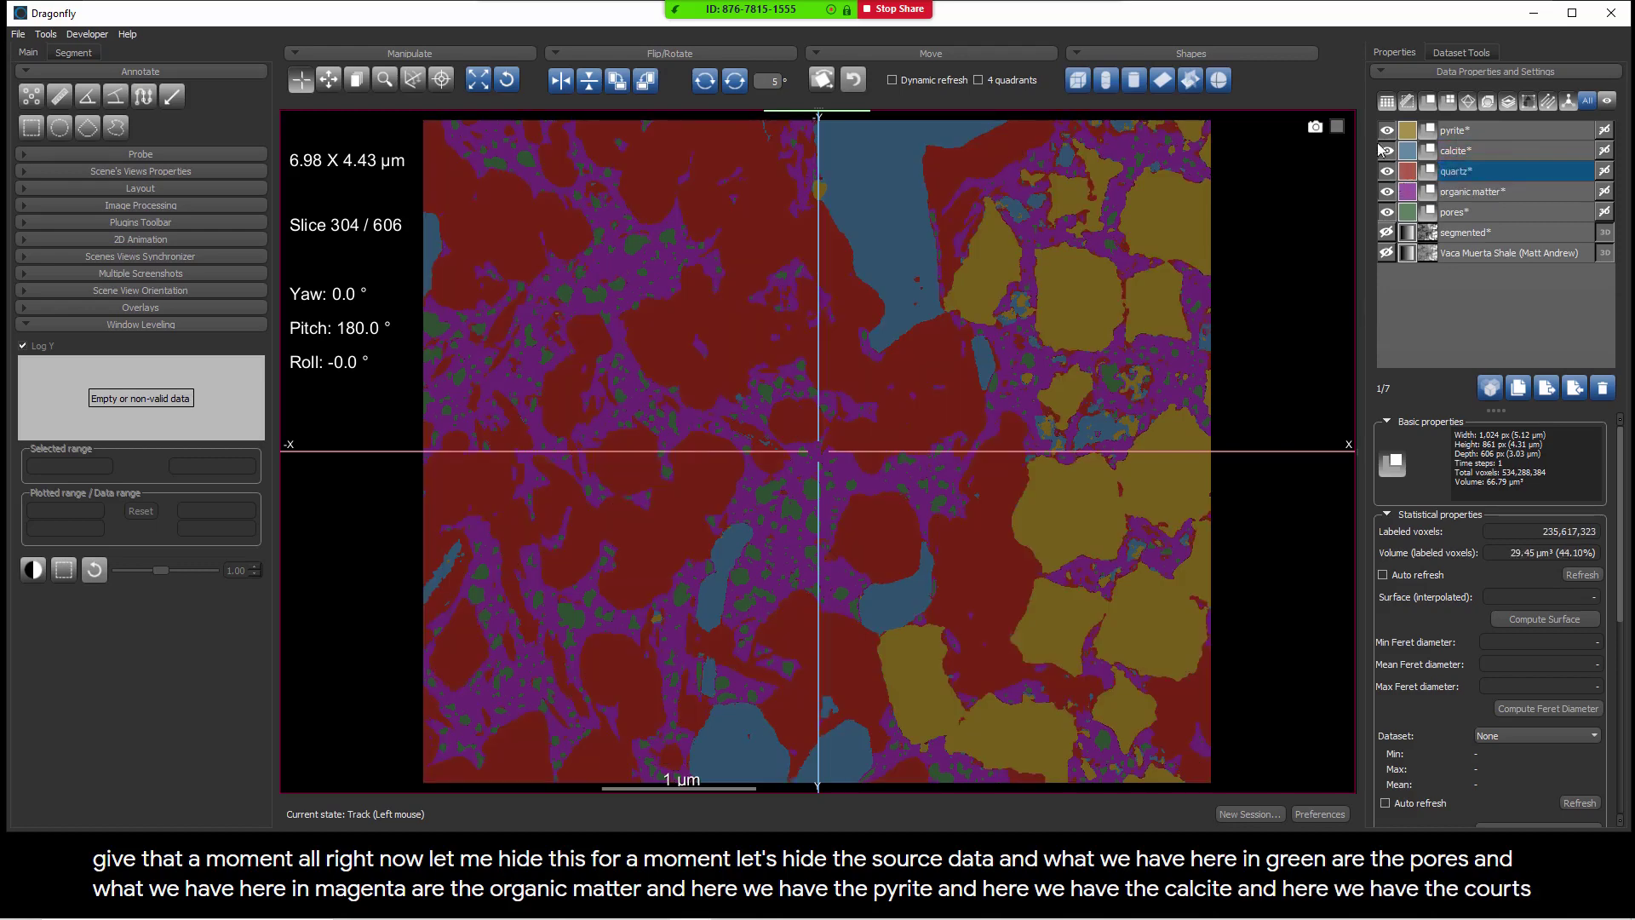
{"action": "left_click", "coordinate": [1457, 133]}
Store the five selected mineral ROIs as objects in the Organizer project
{"action": "left_click", "coordinate": [1463, 211], "text": "shift"}
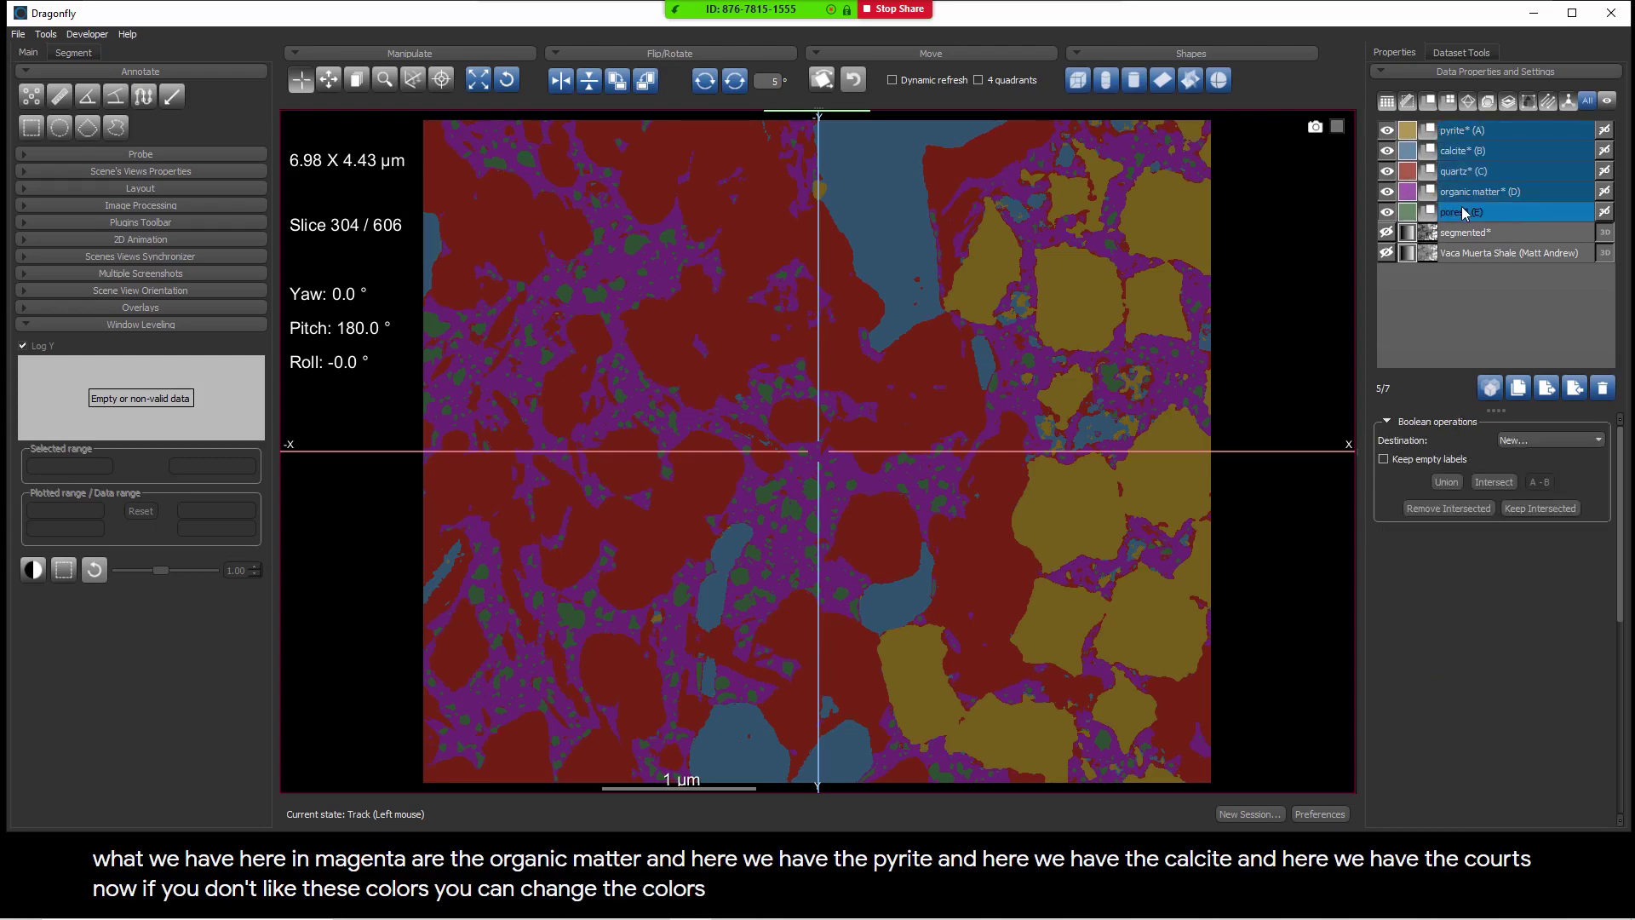
{"action": "left_click", "coordinate": [18, 34]}
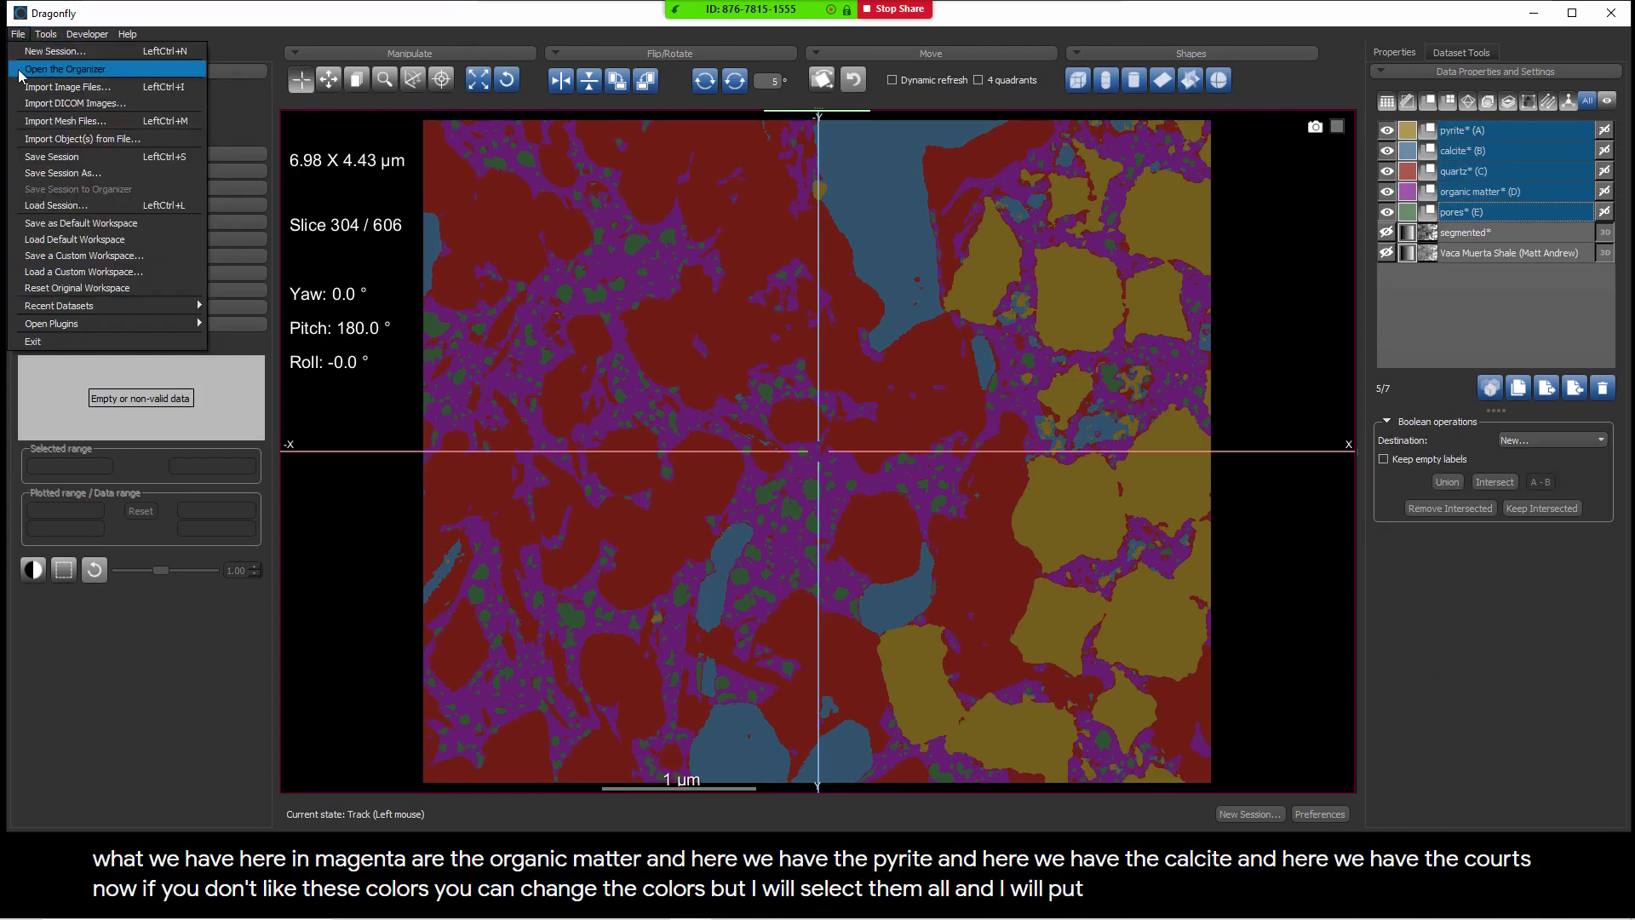
{"action": "left_click", "coordinate": [51, 69]}
{"action": "left_click_drag", "start_coordinate": [1413, 143], "coordinate": [814, 309]}
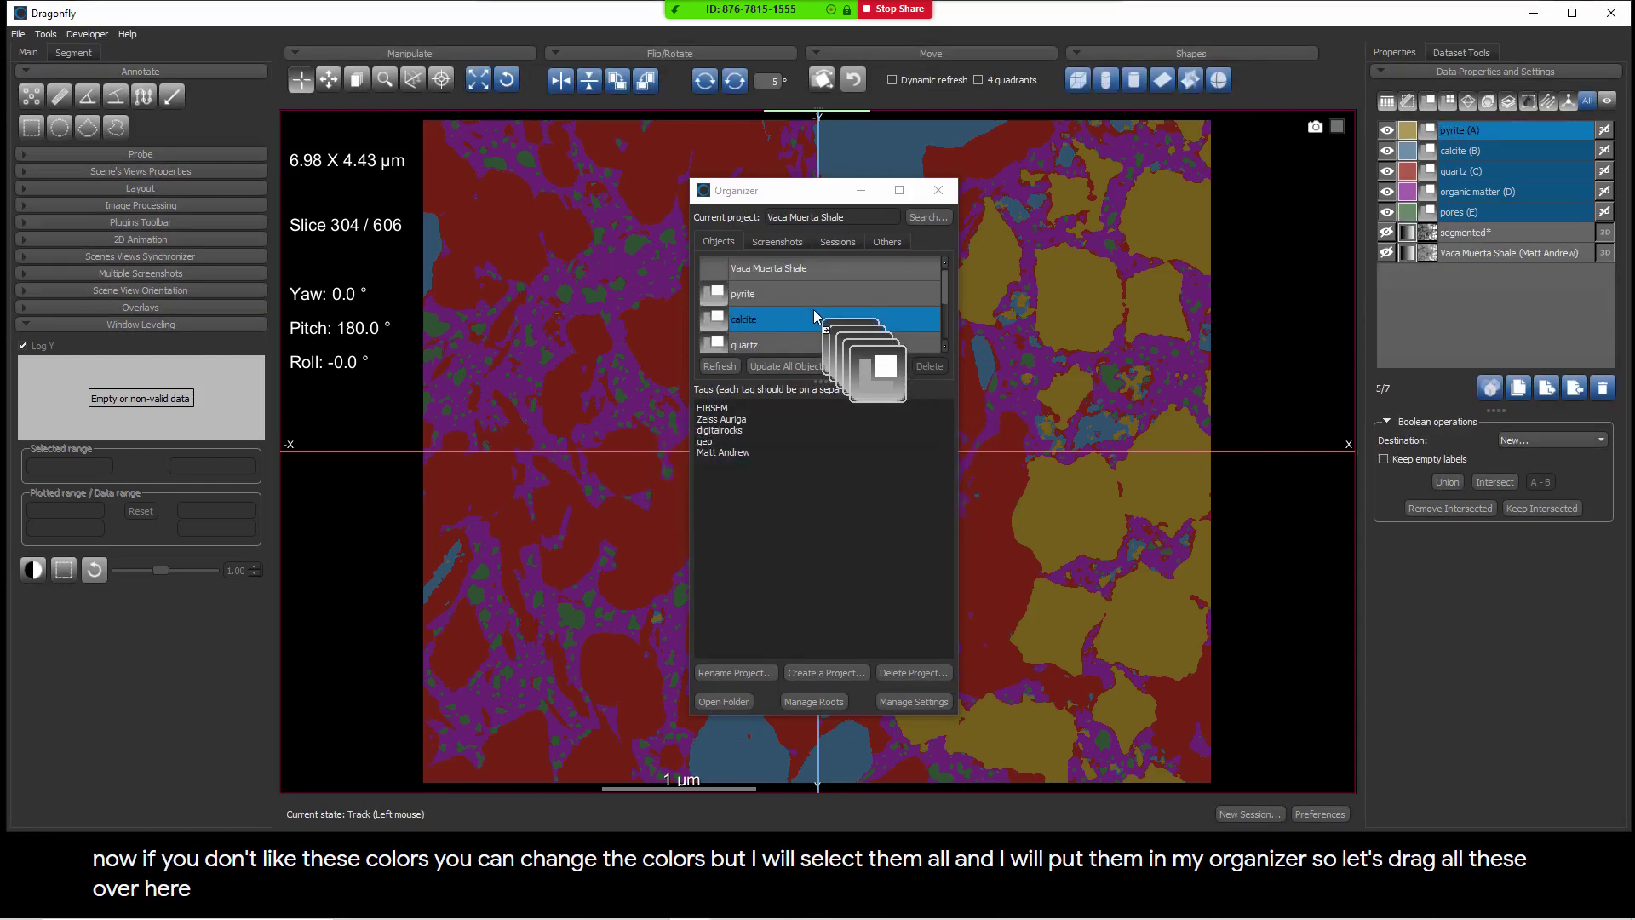
{"action": "left_click_drag", "start_coordinate": [817, 178], "coordinate": [818, 87]}
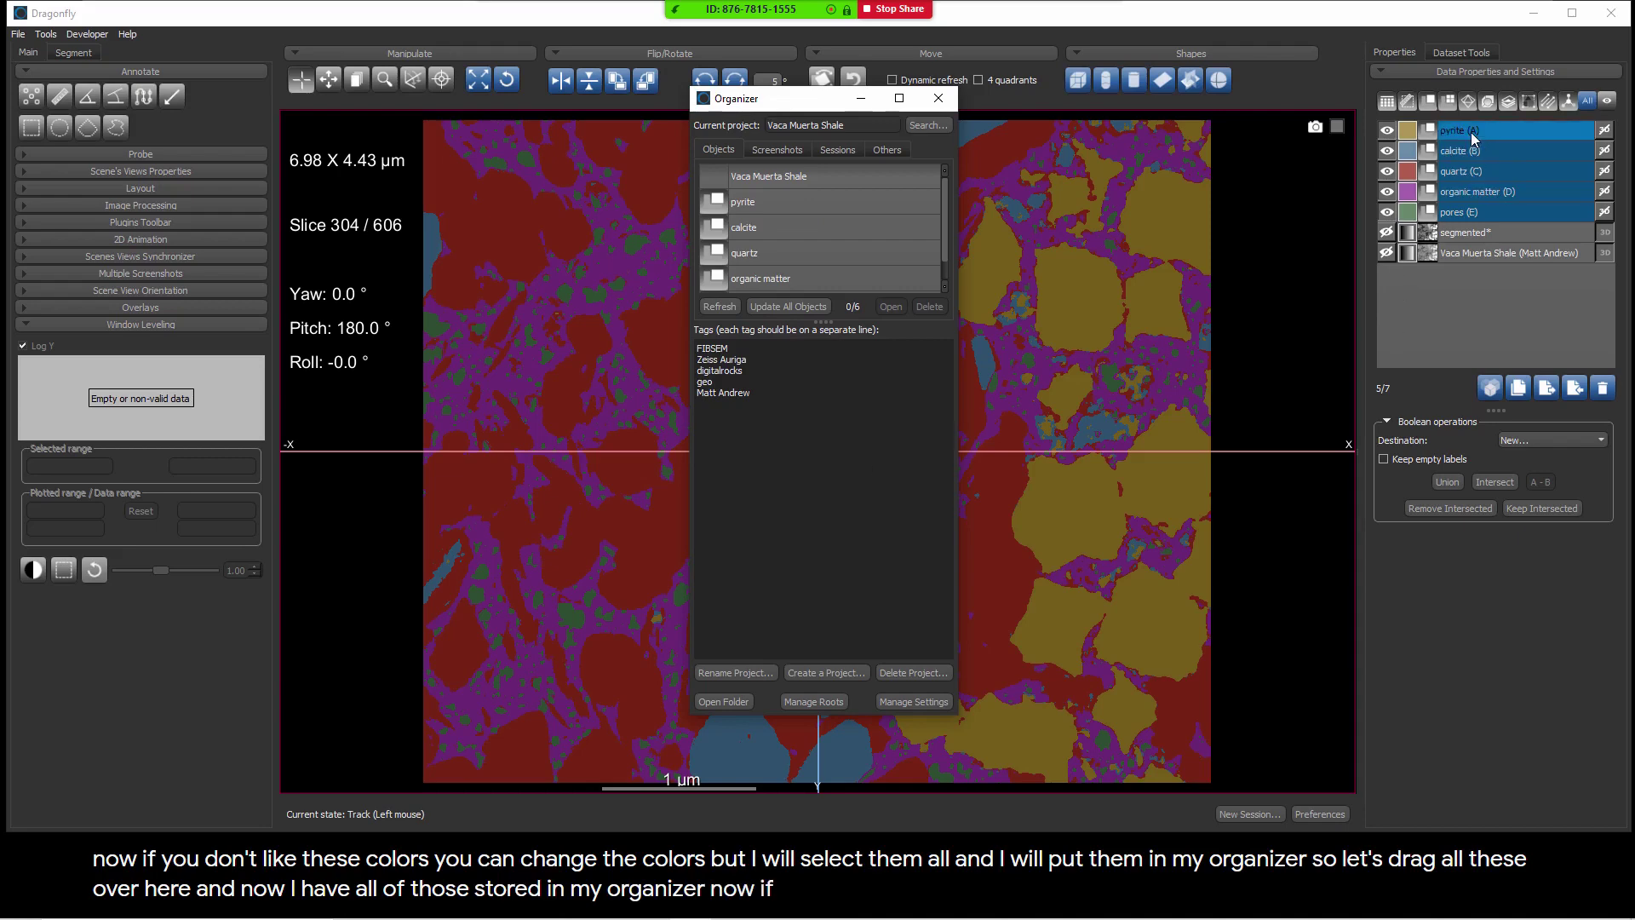
Select every dataset in the workspace and delete them all
{"action": "left_click", "coordinate": [1470, 233]}
{"action": "left_click", "coordinate": [1475, 254], "text": "shift"}
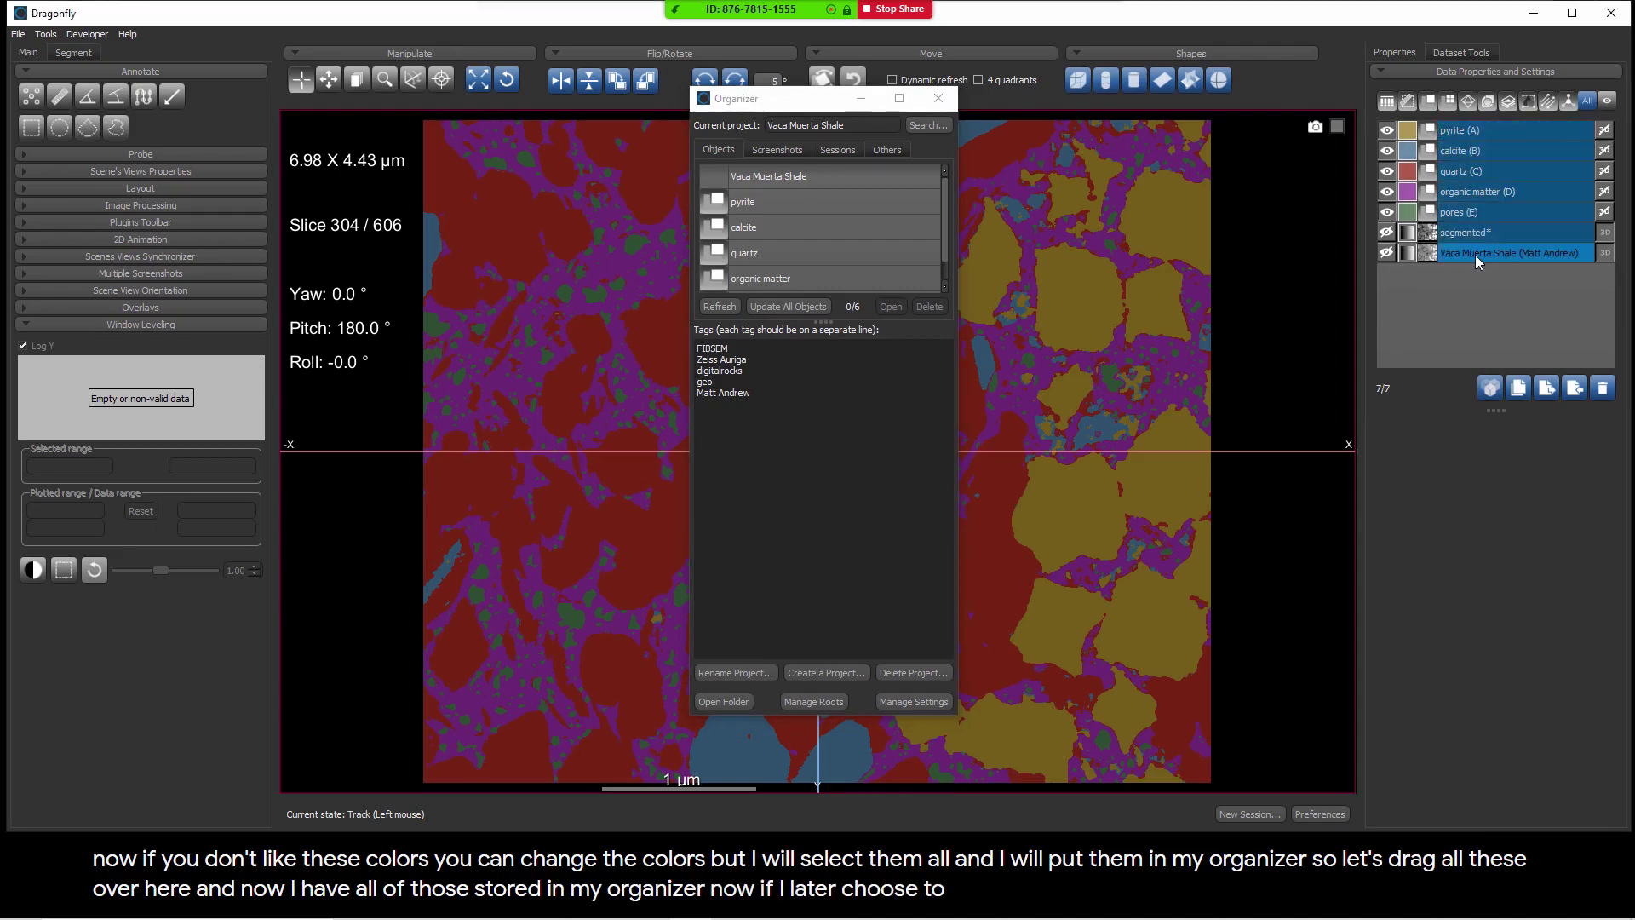
{"action": "left_click", "coordinate": [1604, 389]}
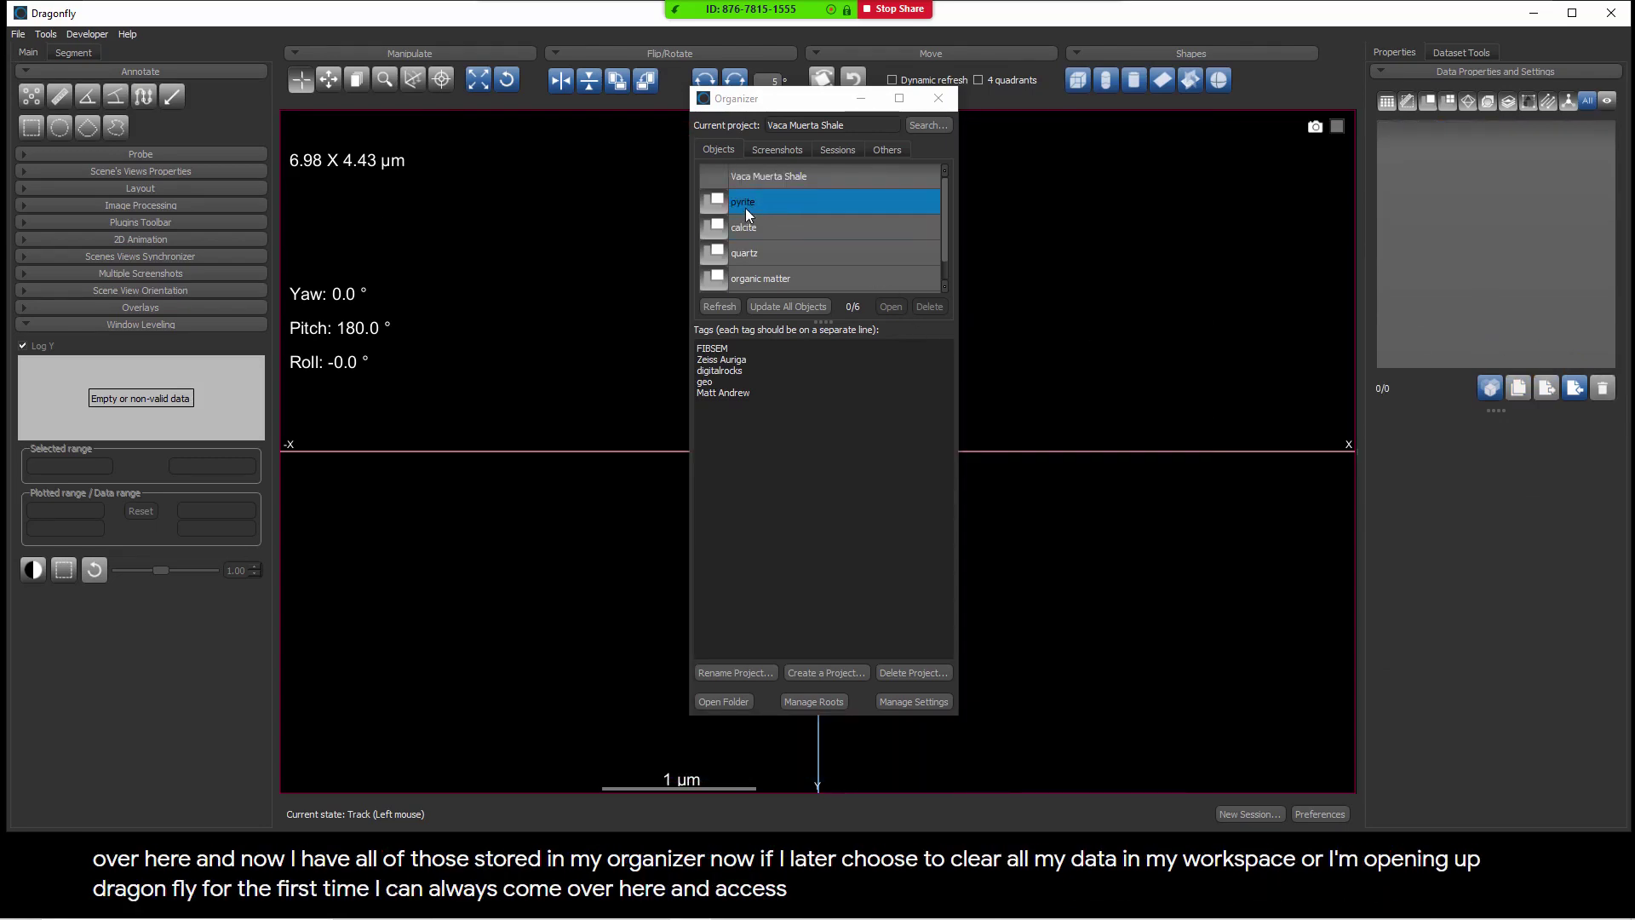
{"action": "left_click_drag", "start_coordinate": [747, 209], "coordinate": [804, 228]}
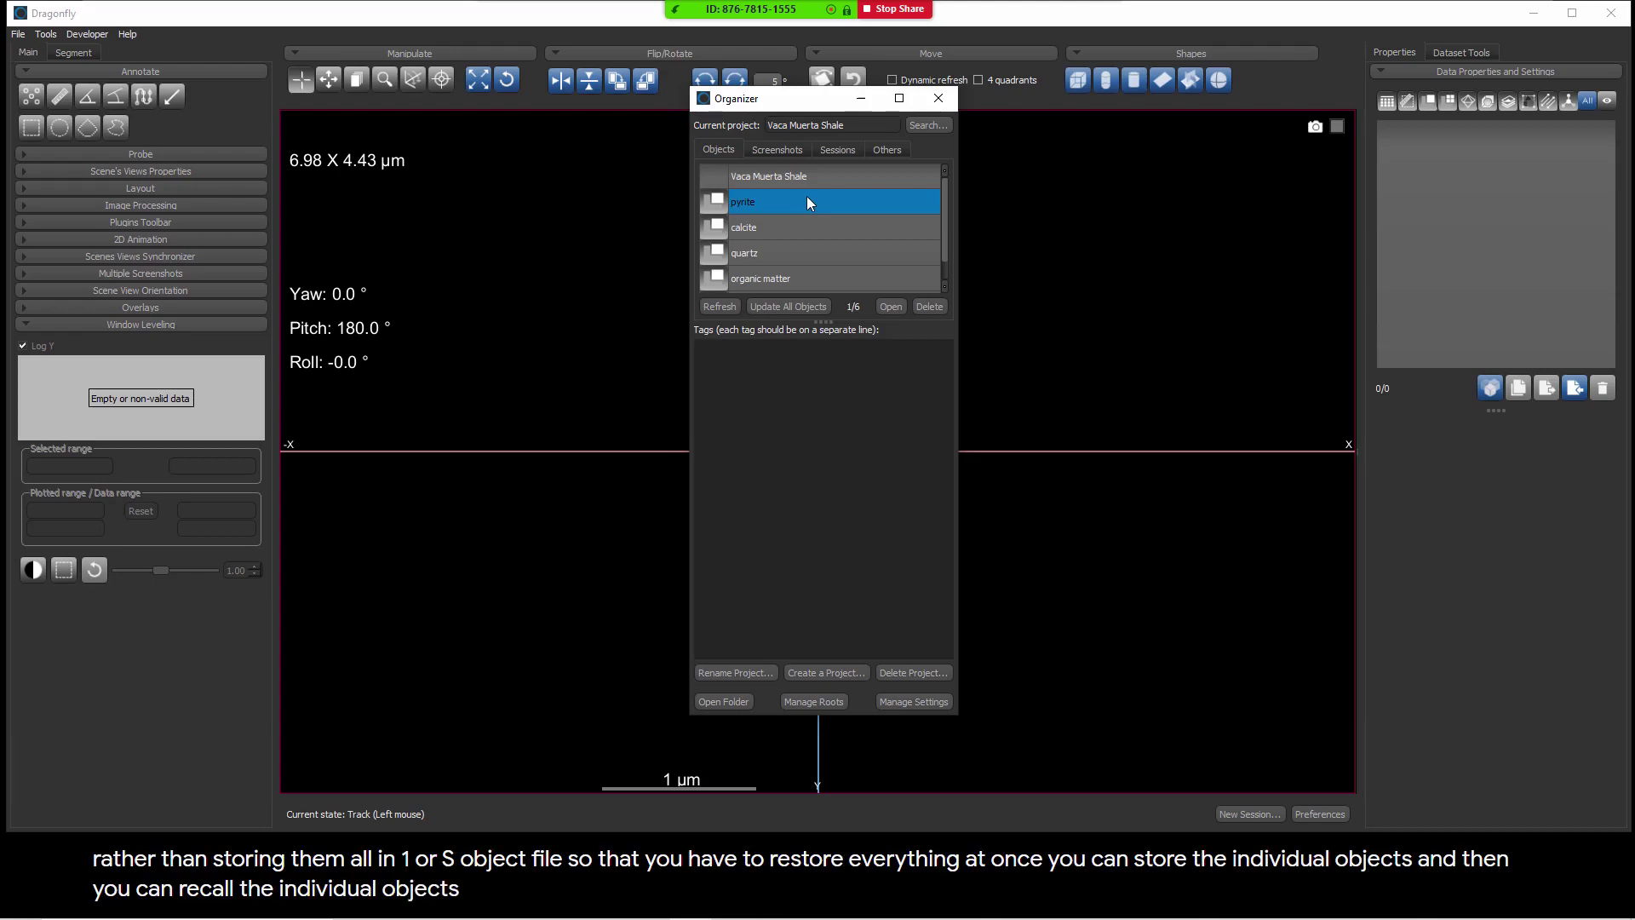
{"action": "key", "text": "alt+Tab"}
{"action": "key", "text": "alt+Tab"}
{"action": "key", "text": "alt+Tab"}
{"action": "key", "text": "alt+Tab"}
{"action": "key", "text": "alt+Tab"}
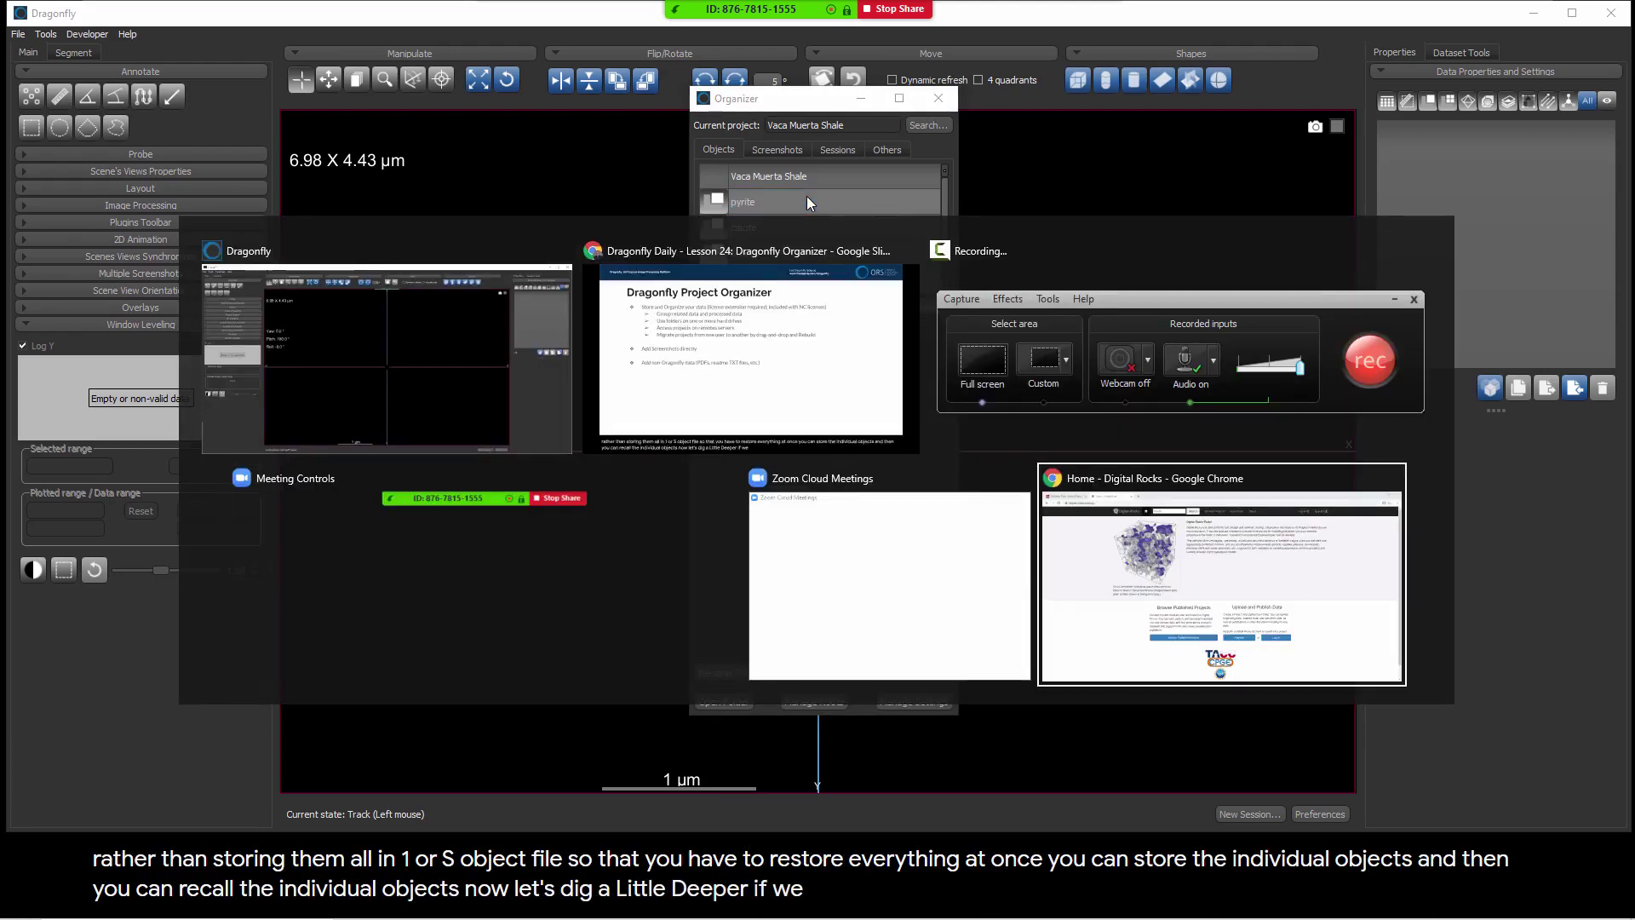
Find the Vaca Muerta FIB-SEM project among published projects and open its first related paper's PDF
{"action": "left_click", "coordinate": [632, 661]}
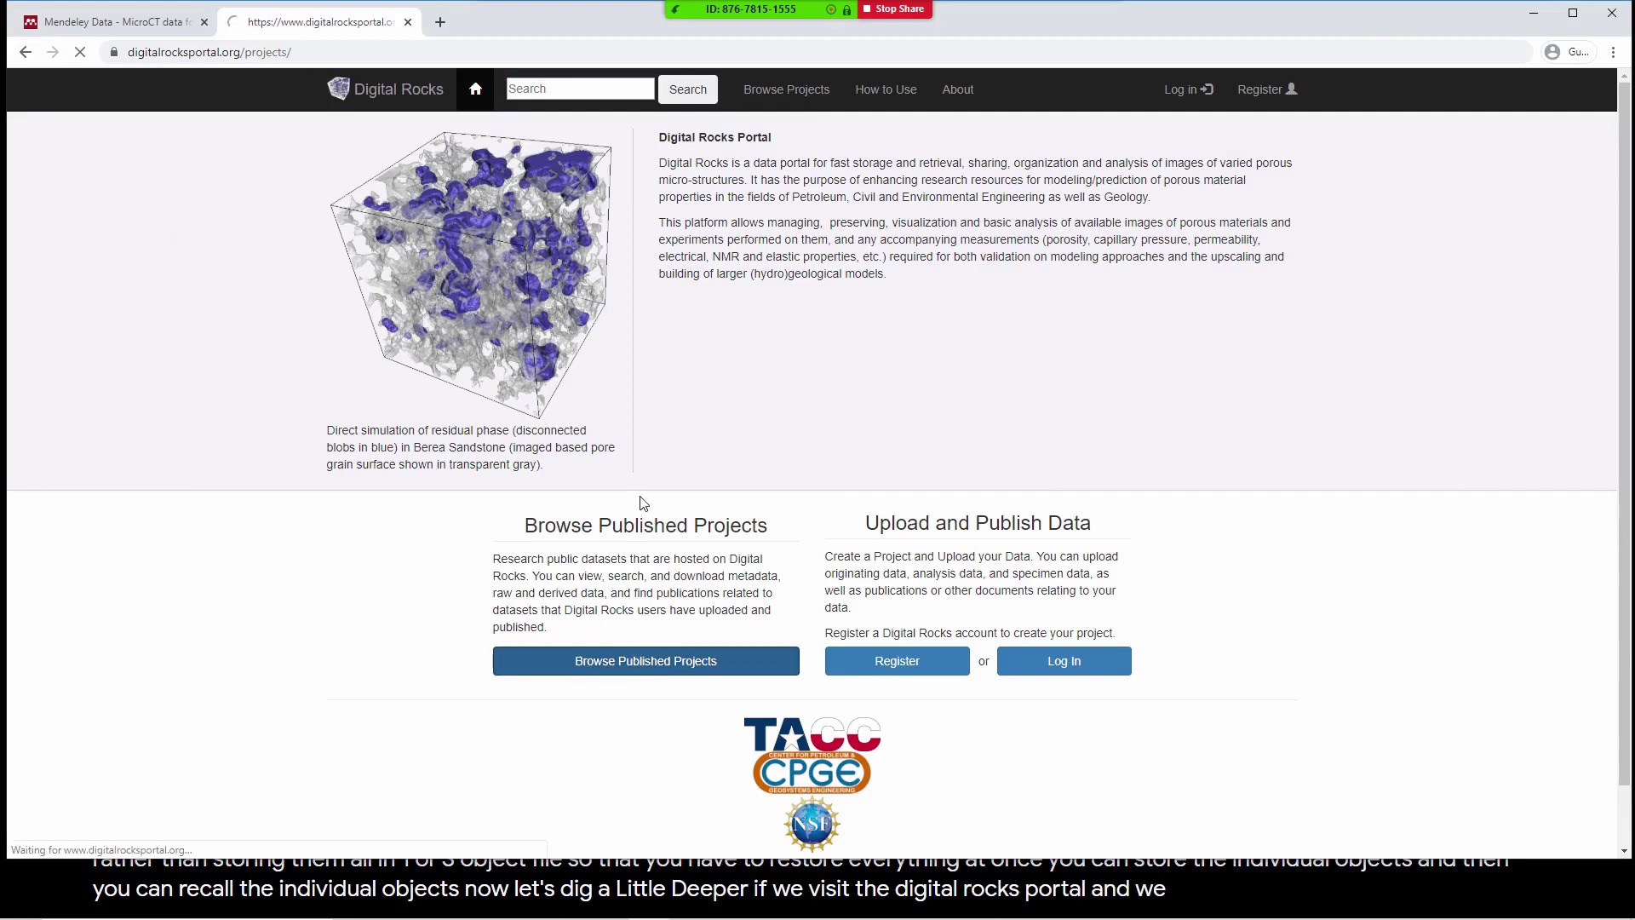
{"action": "key", "text": "ctrl+f"}
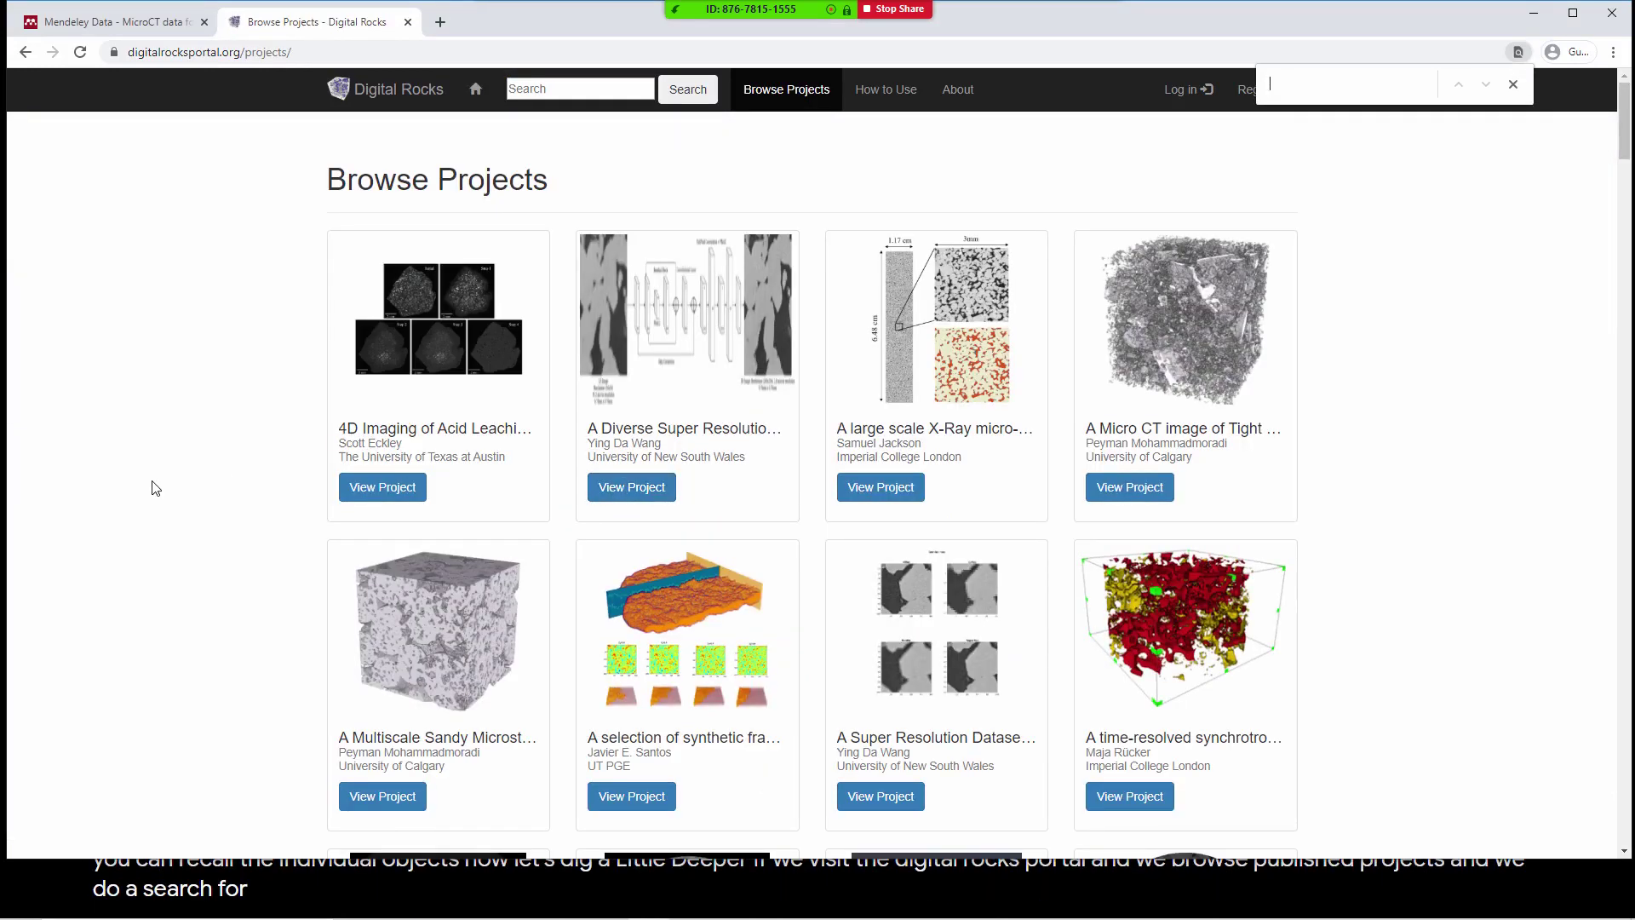
{"action": "type", "text": "vaca"}
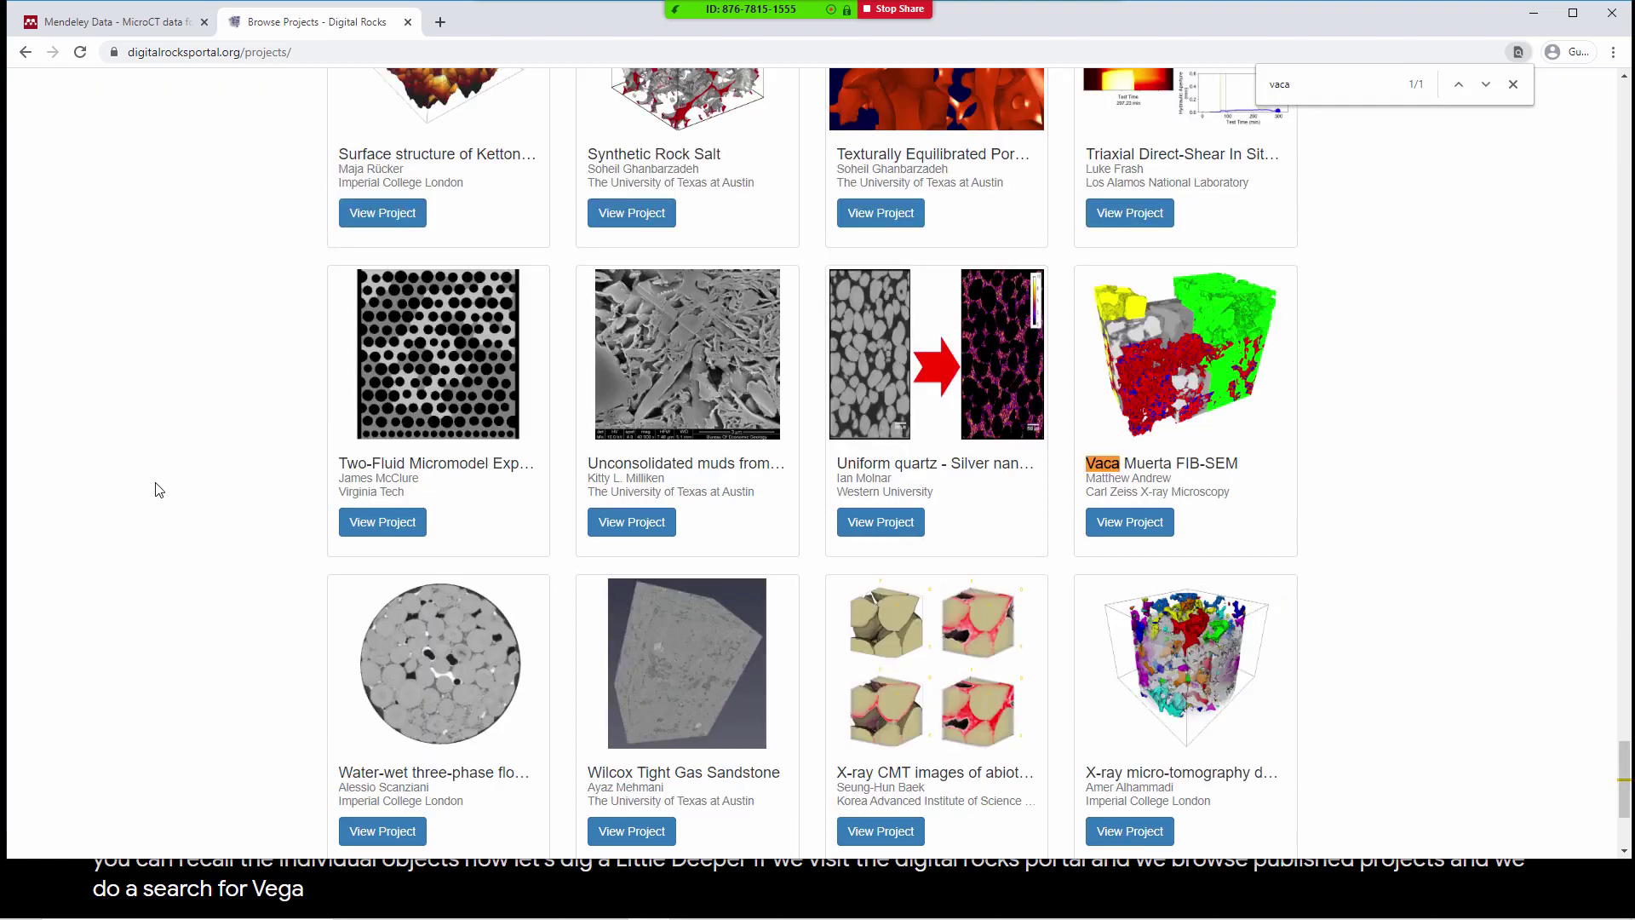
{"action": "left_click", "coordinate": [1130, 522]}
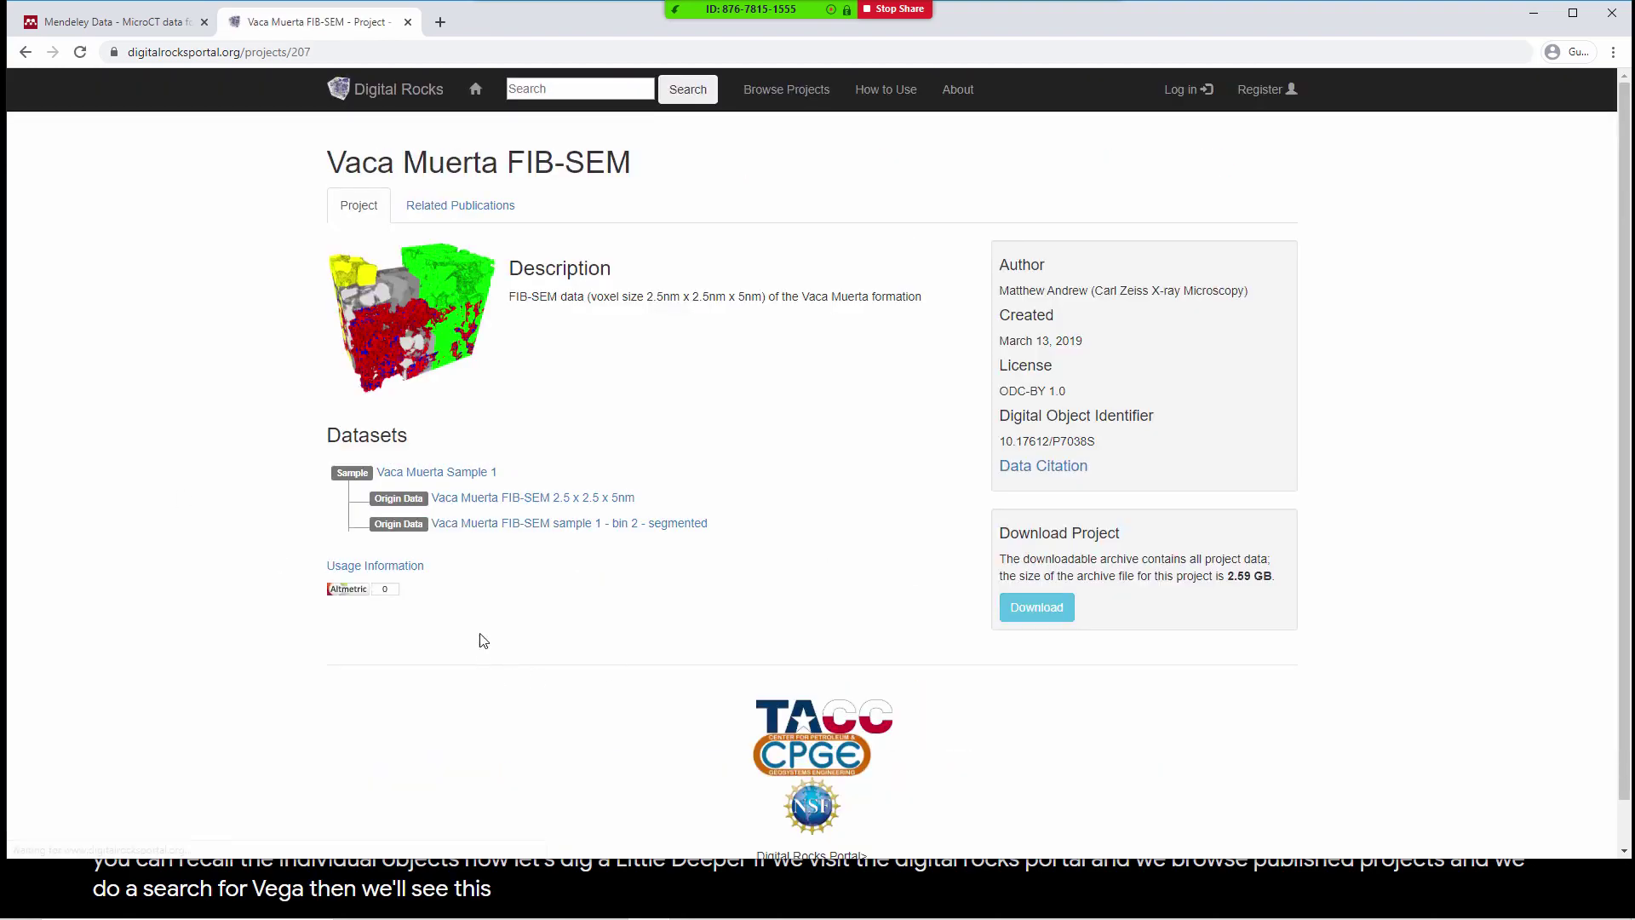
{"action": "left_click", "coordinate": [486, 207]}
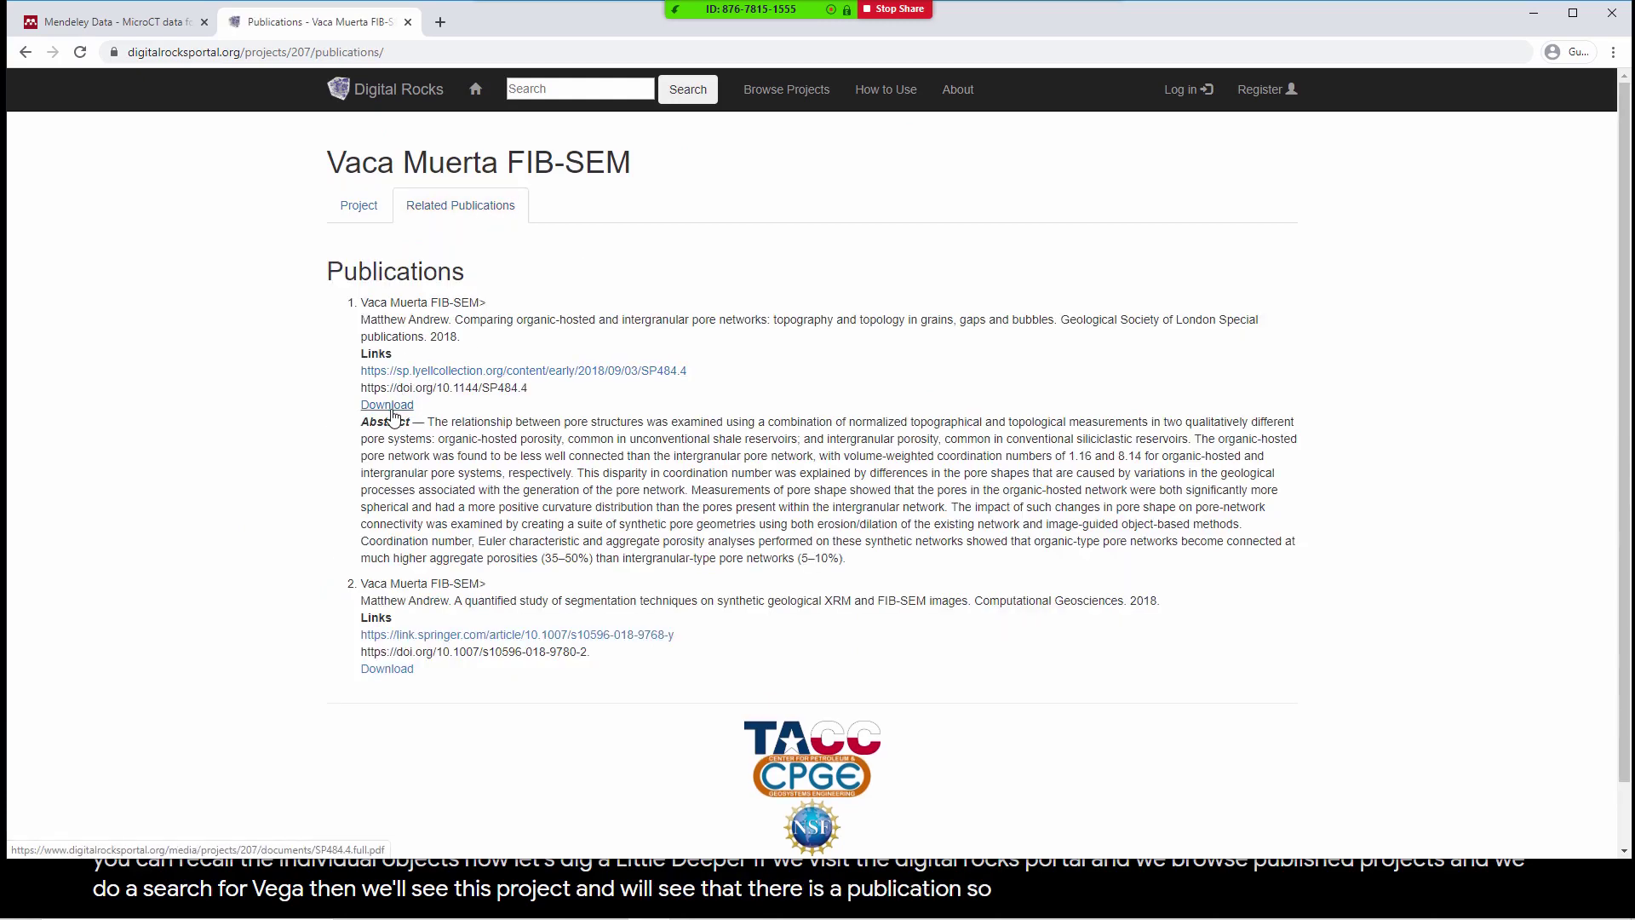
{"action": "left_click", "coordinate": [391, 410]}
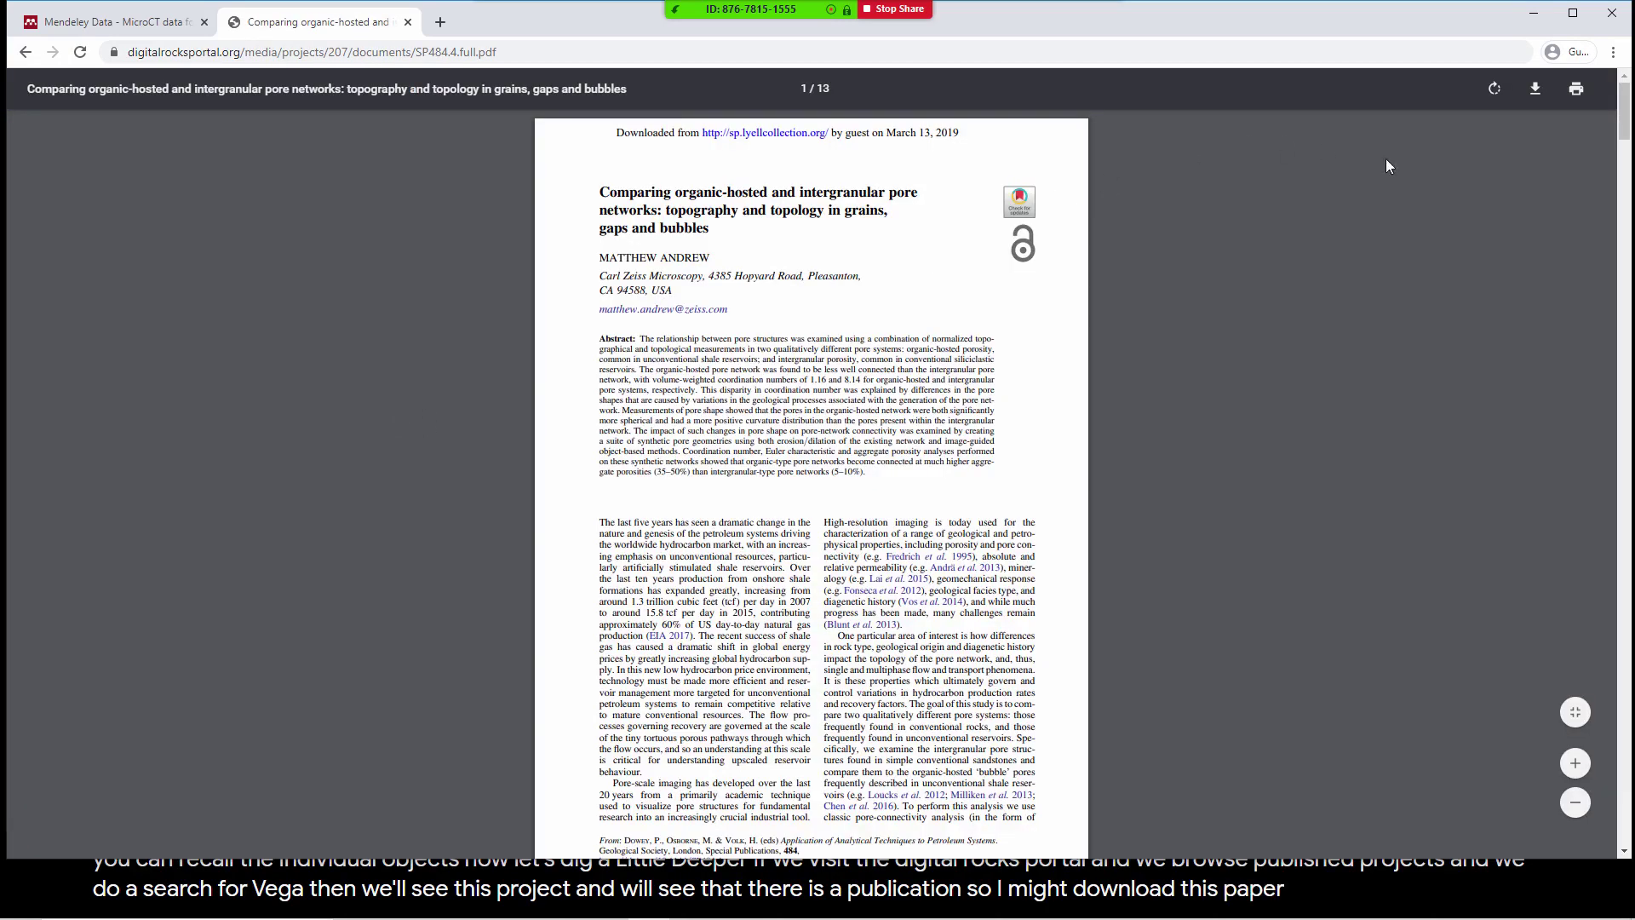
Save the paper PDF to Downloads as 'Organic-hosted pores' plus the author's name, then minimize Chrome
{"action": "left_click", "coordinate": [1536, 88]}
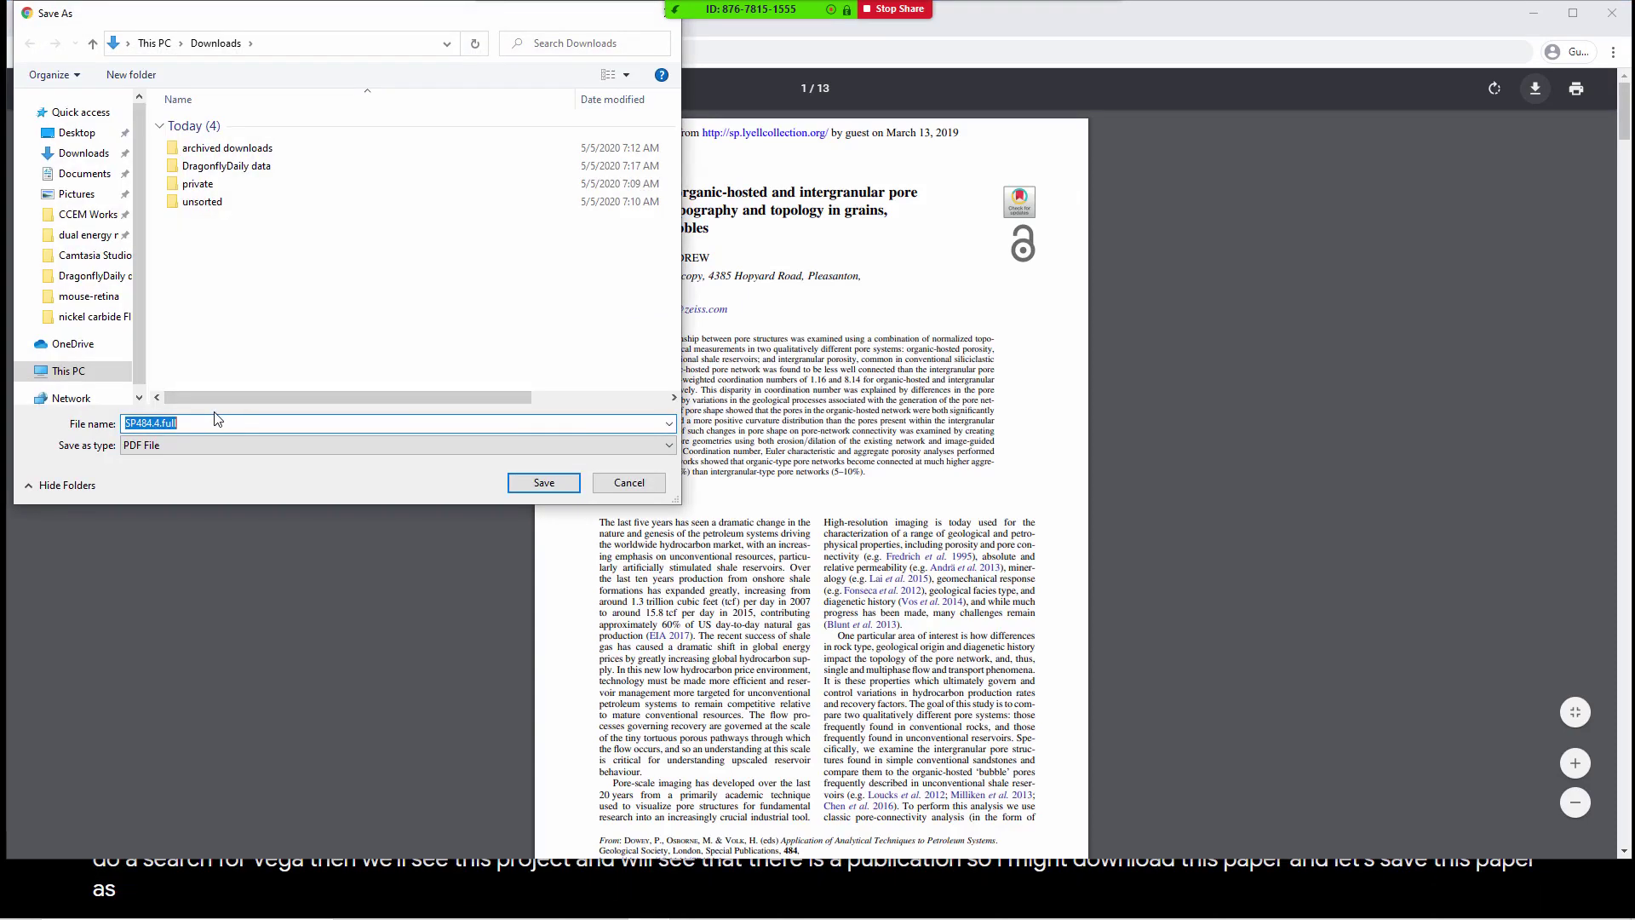
{"action": "type", "text": "Organic-hosted pores"}
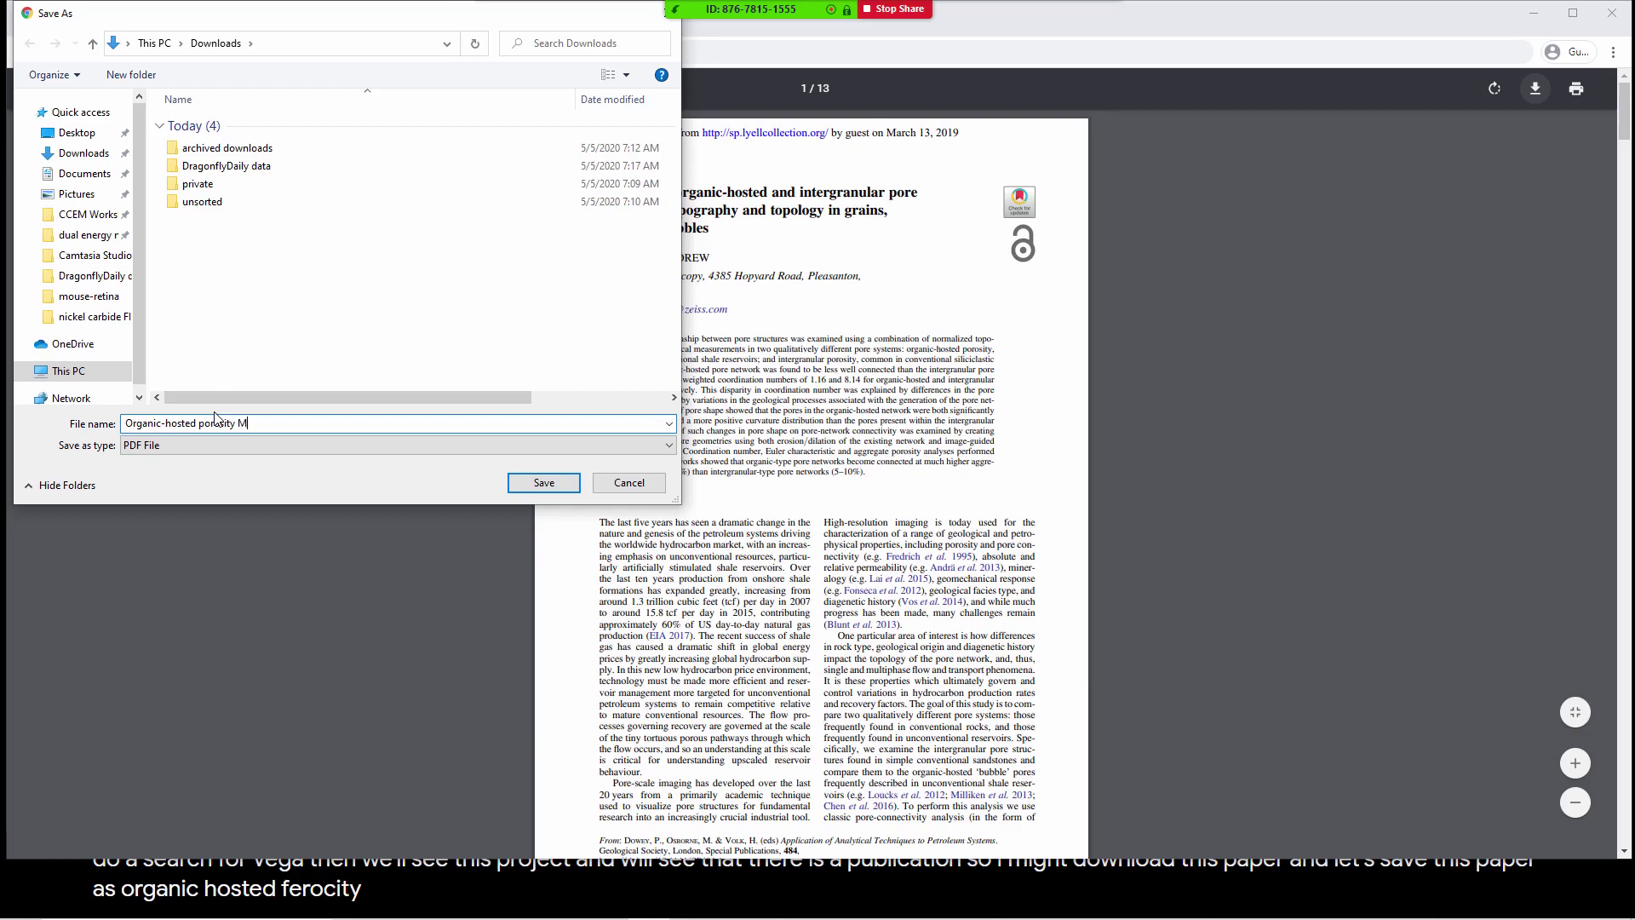
{"action": "type", "text": " Matt Andrew"}
{"action": "key", "text": "Return"}
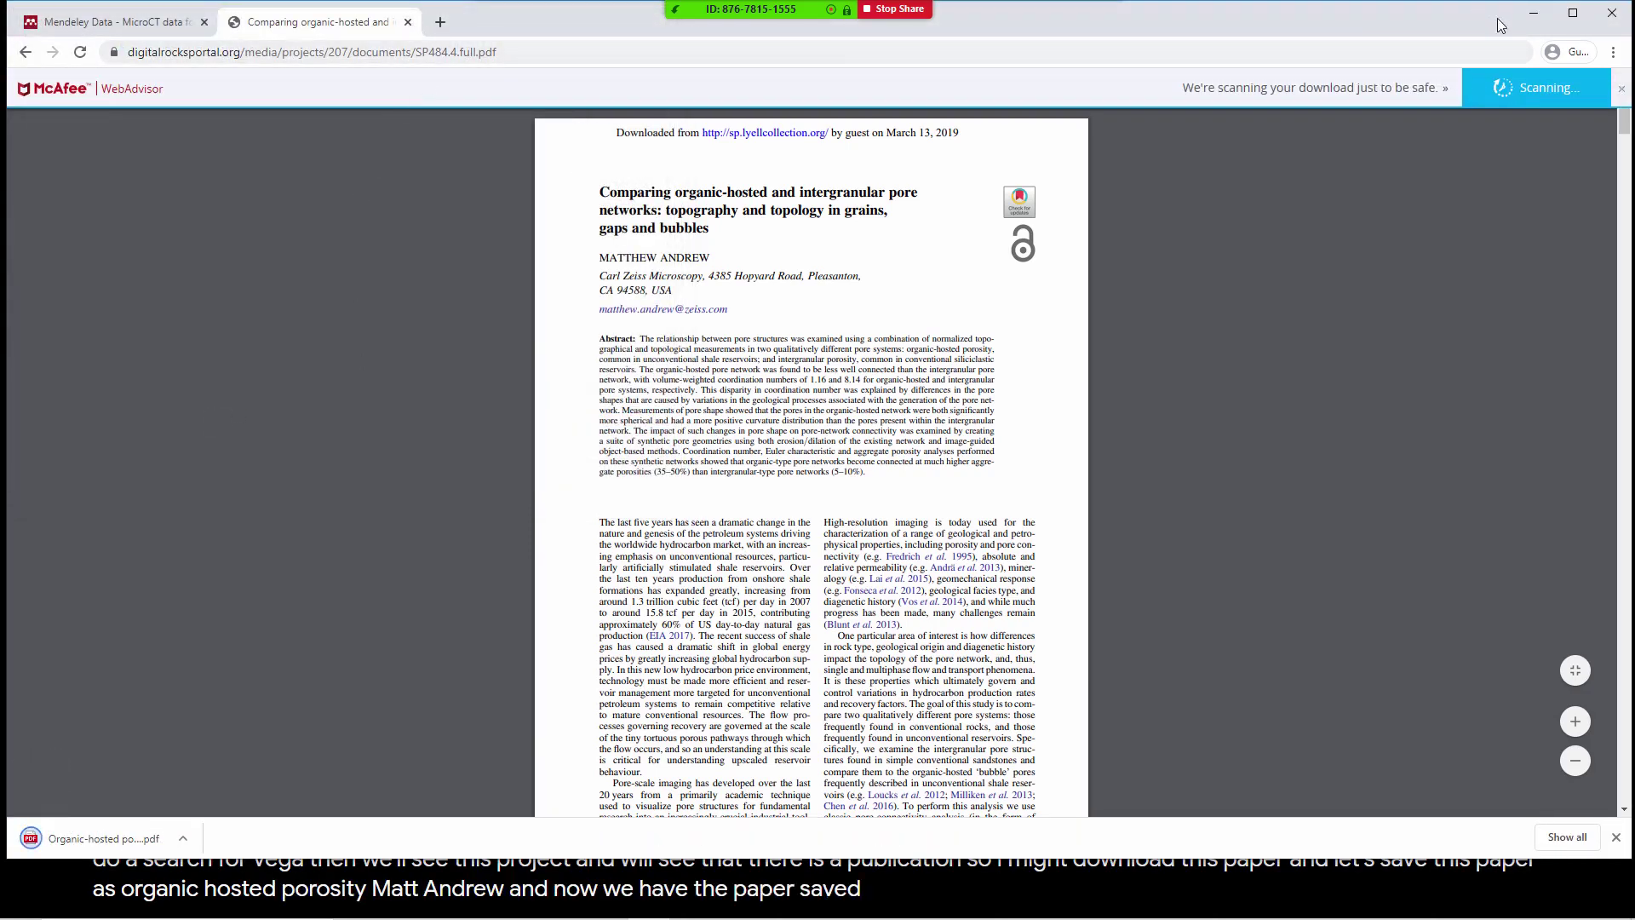
{"action": "left_click", "coordinate": [1540, 22]}
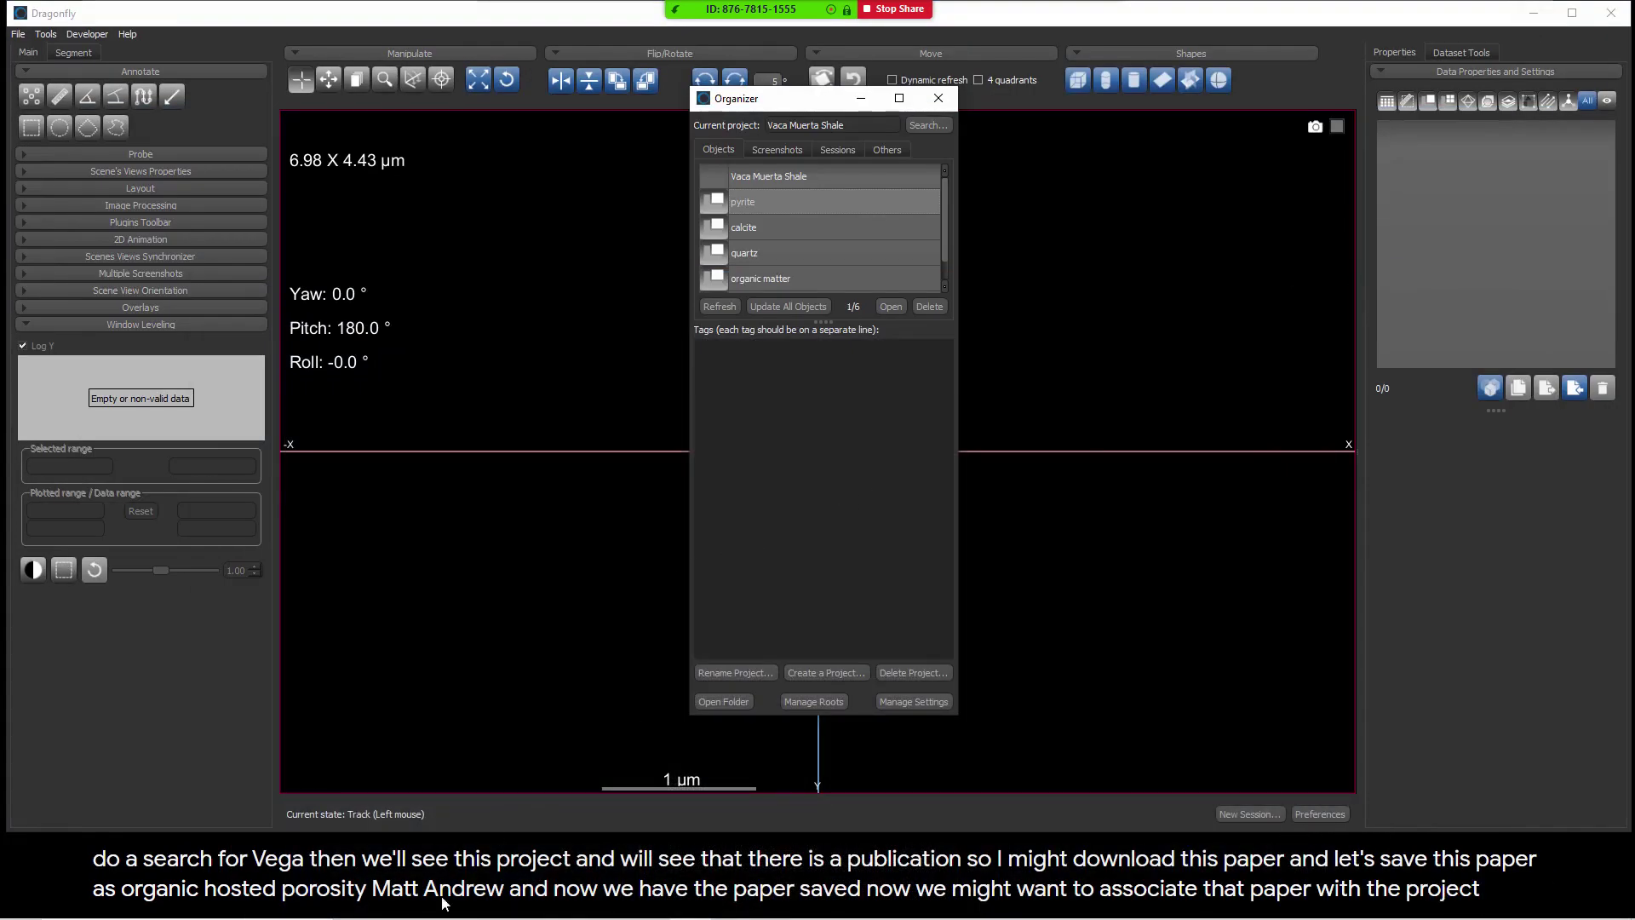
Copy the paper PDF from Downloads into the C: drive's Dragonfly\Vaca Muerta Shale folder
{"action": "mouse_move", "coordinate": [359, 905]}
{"action": "left_click", "coordinate": [356, 903]}
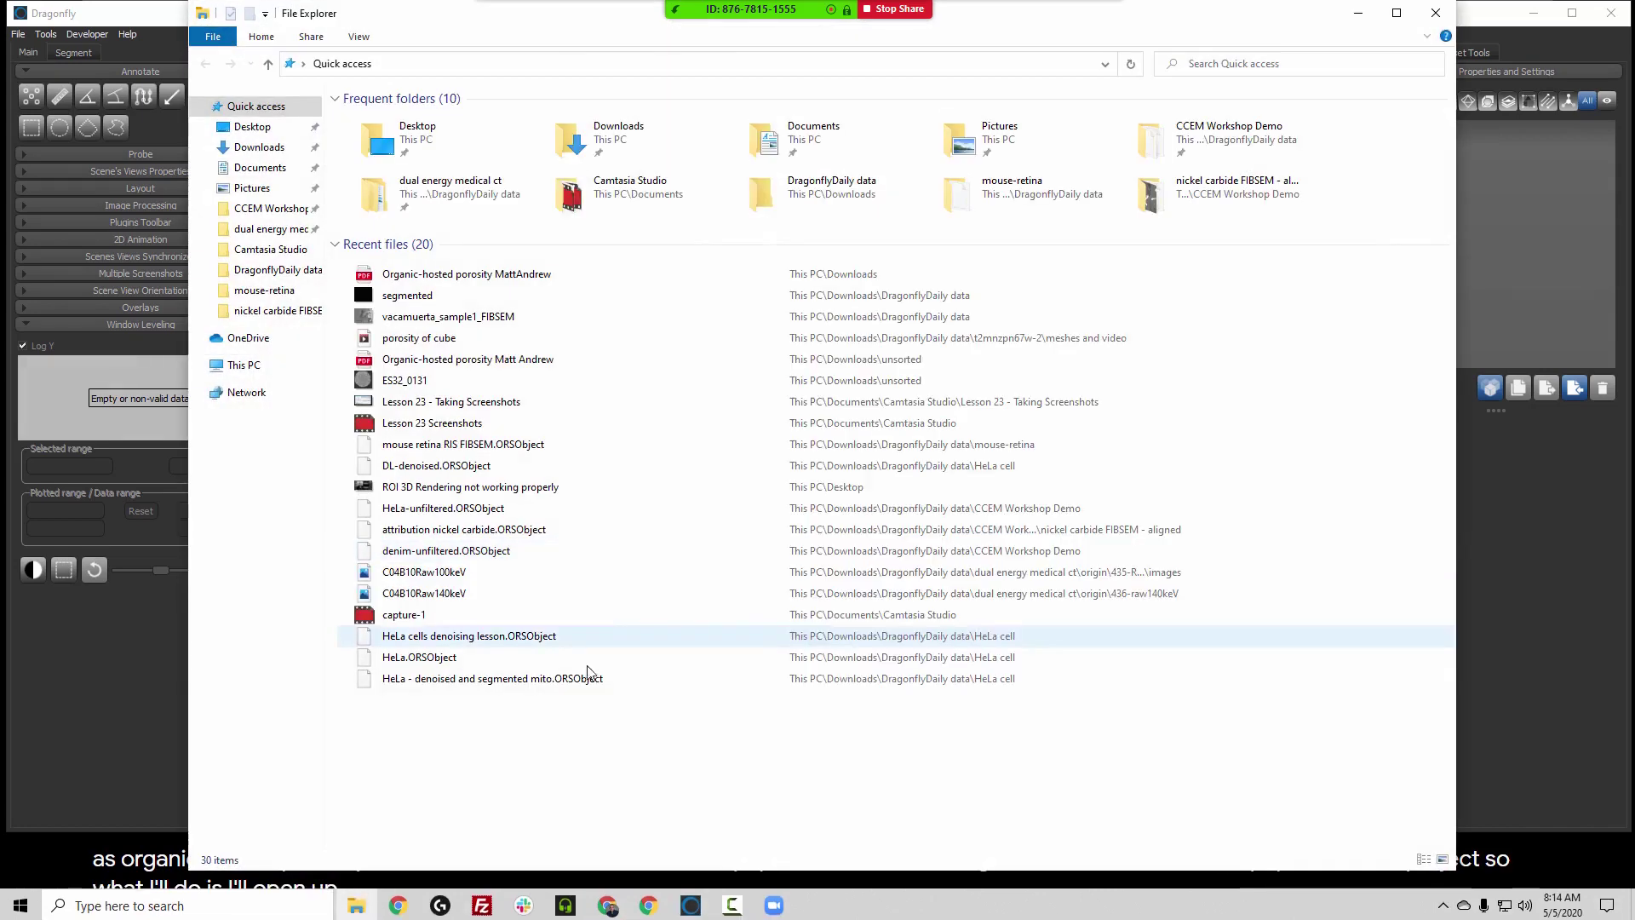
{"action": "left_click", "coordinate": [259, 149]}
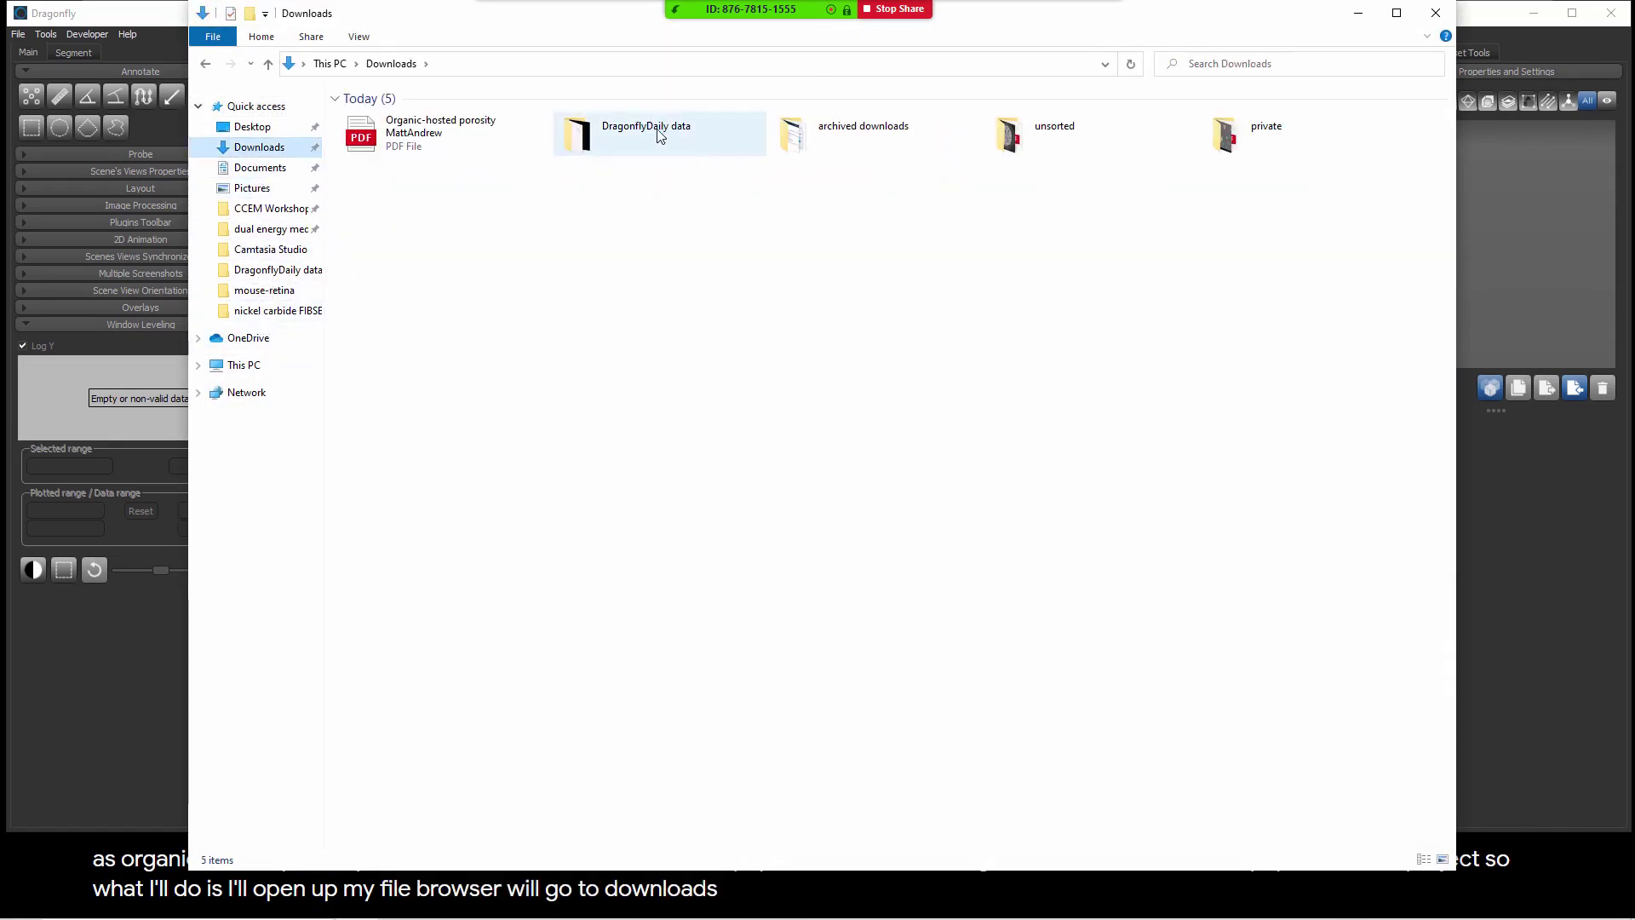
{"action": "right_click", "coordinate": [417, 136]}
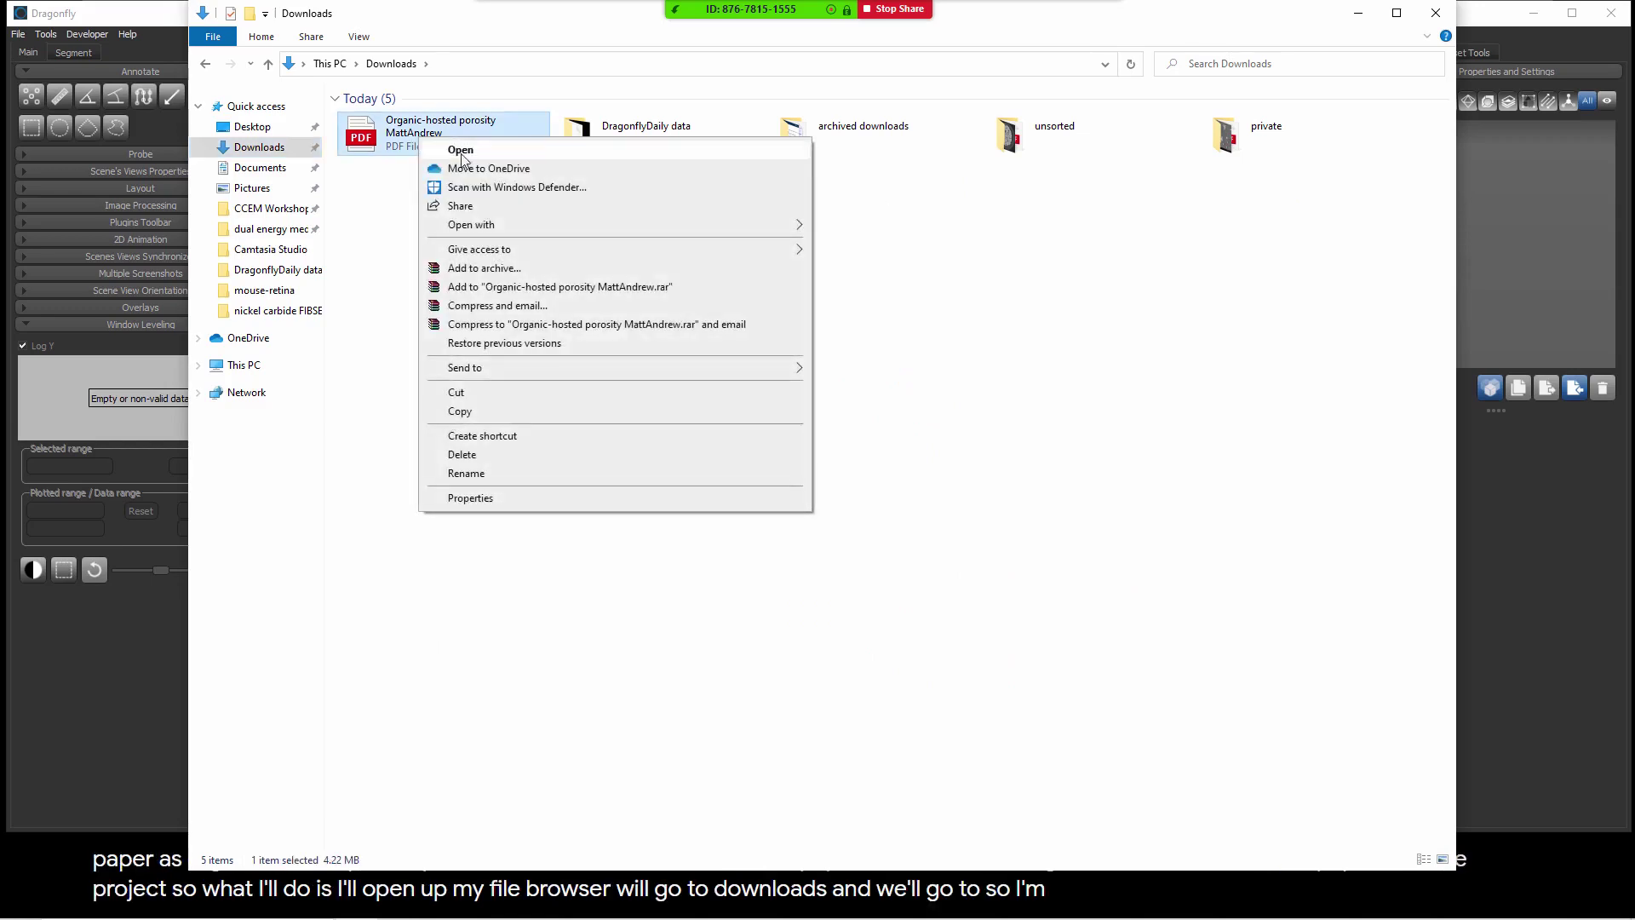
{"action": "left_click", "coordinate": [460, 412]}
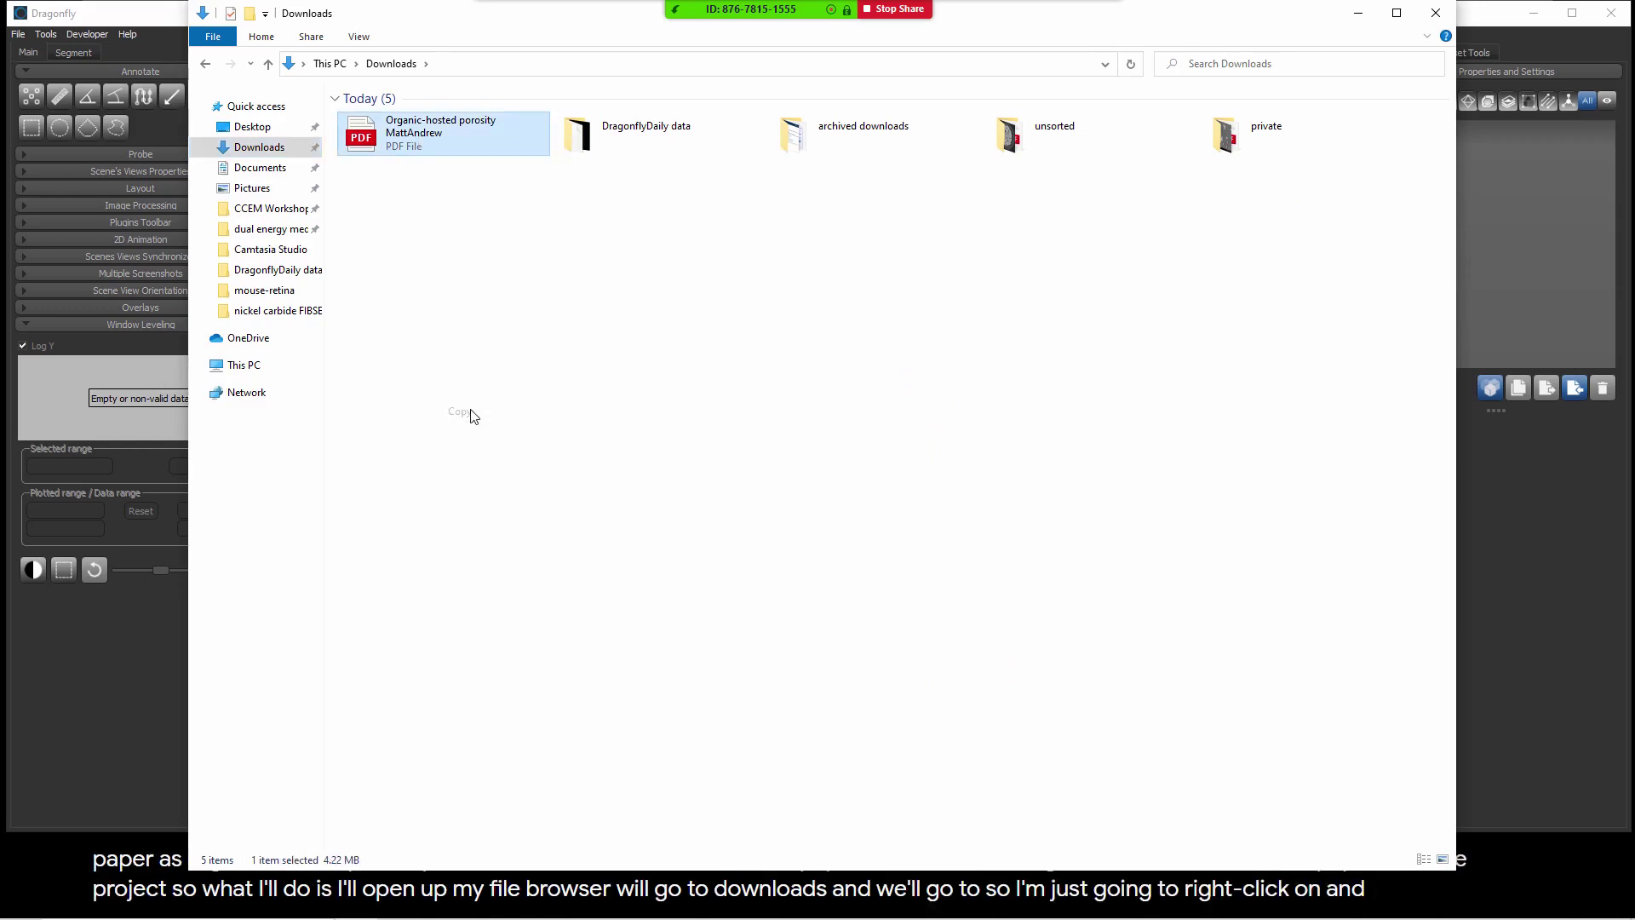
{"action": "left_click", "coordinate": [328, 63]}
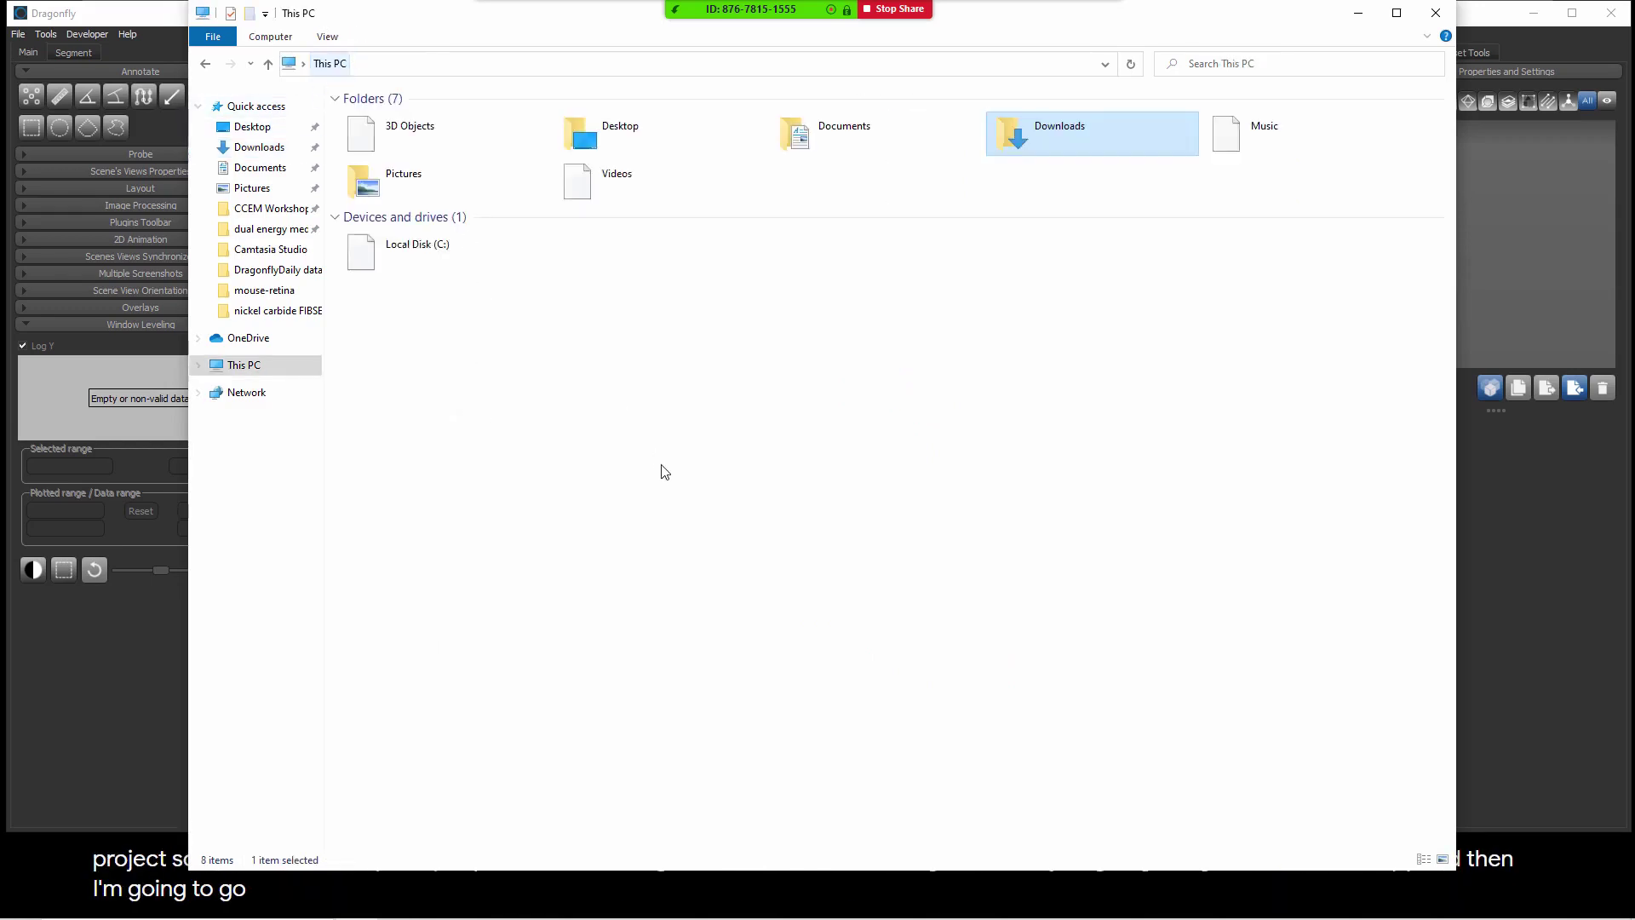
{"action": "double_click", "coordinate": [446, 247]}
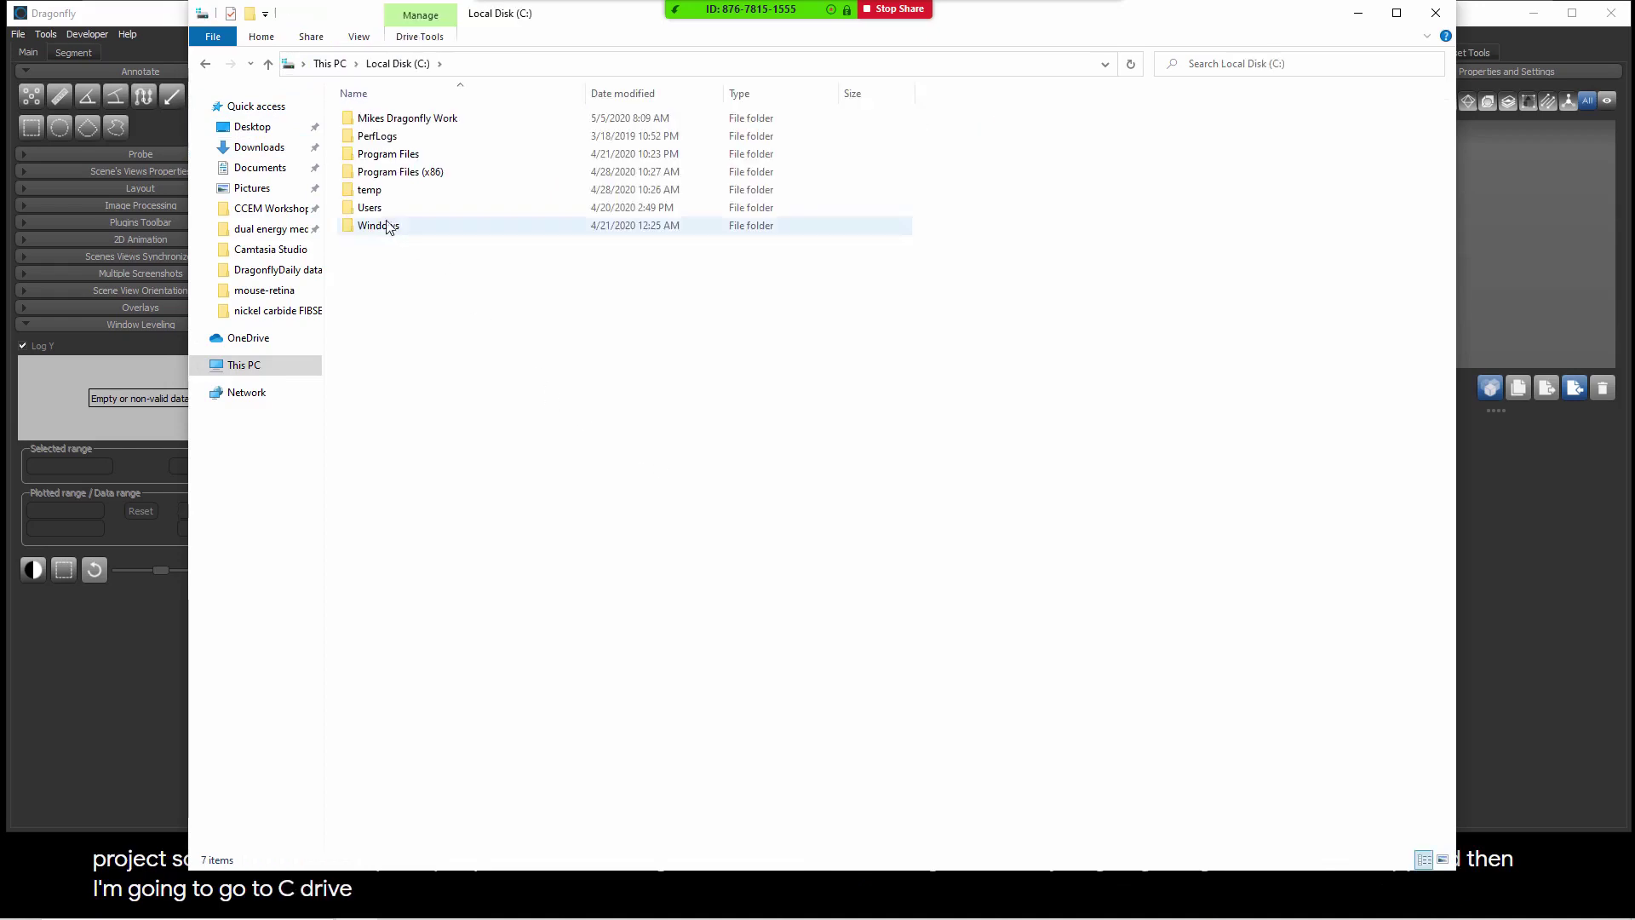
{"action": "double_click", "coordinate": [389, 126]}
{"action": "double_click", "coordinate": [388, 124]}
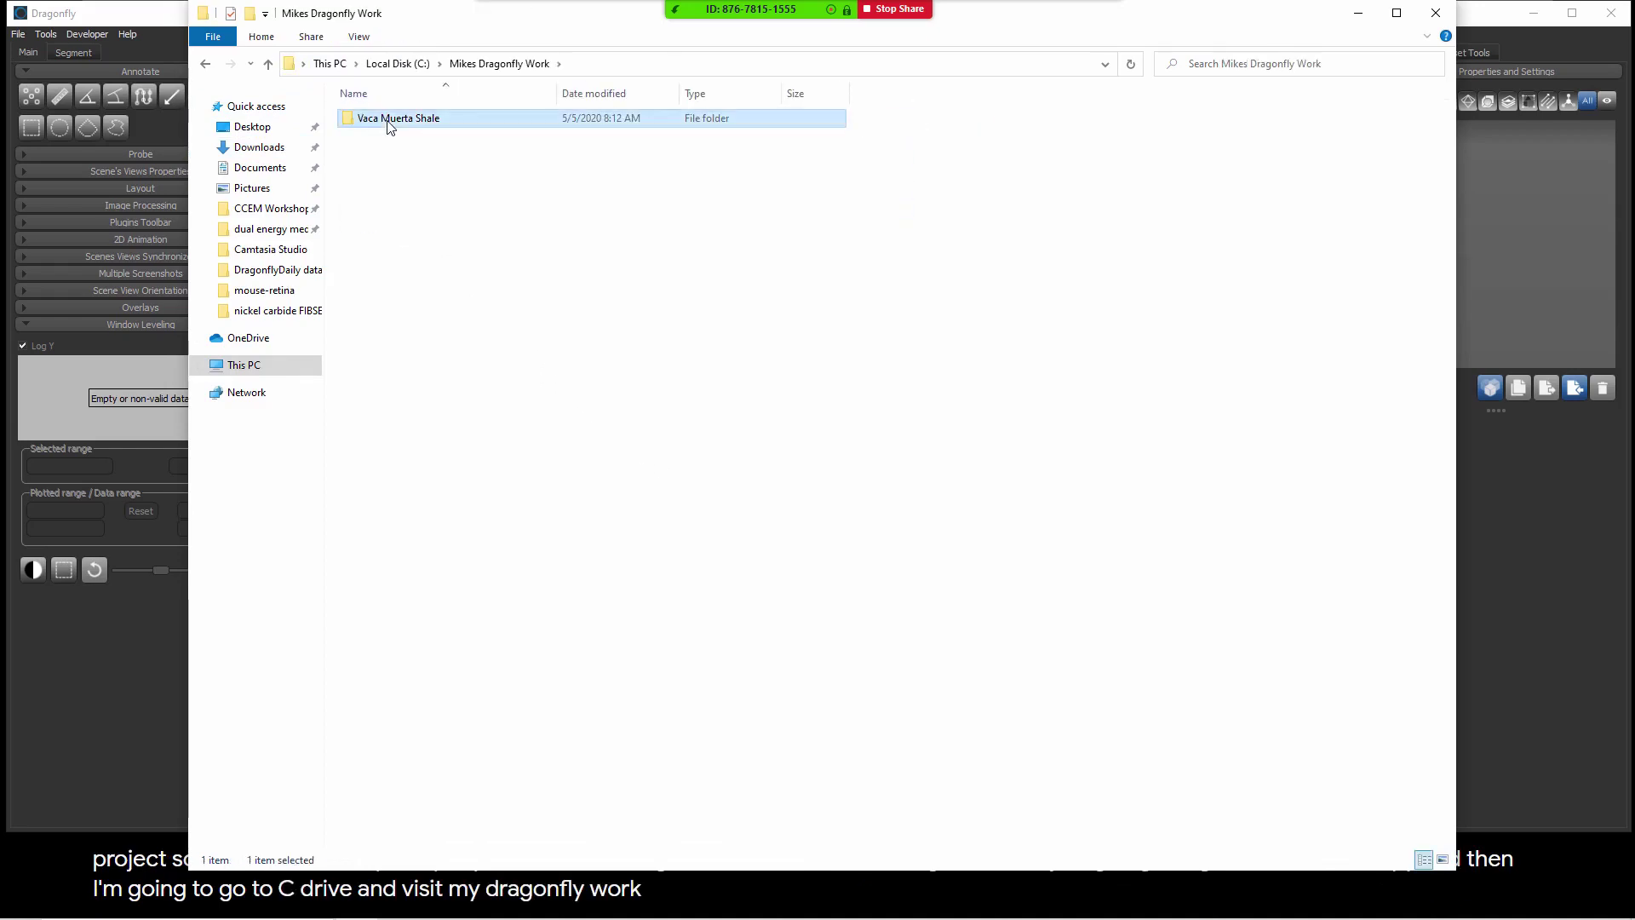
{"action": "right_click", "coordinate": [399, 308]}
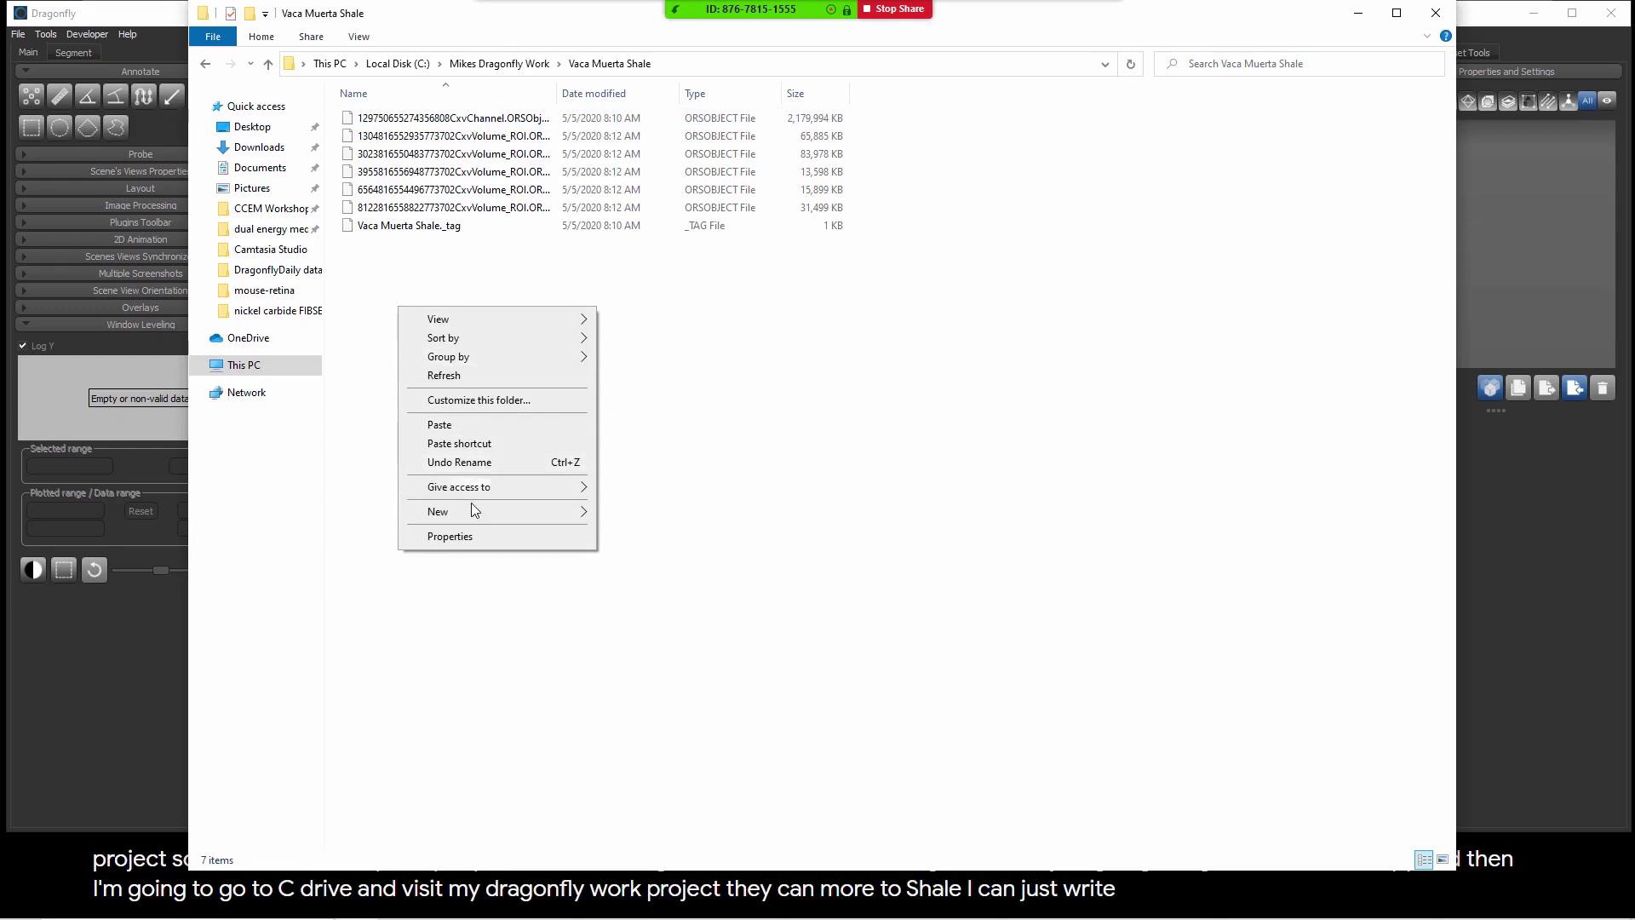
{"action": "left_click", "coordinate": [474, 426]}
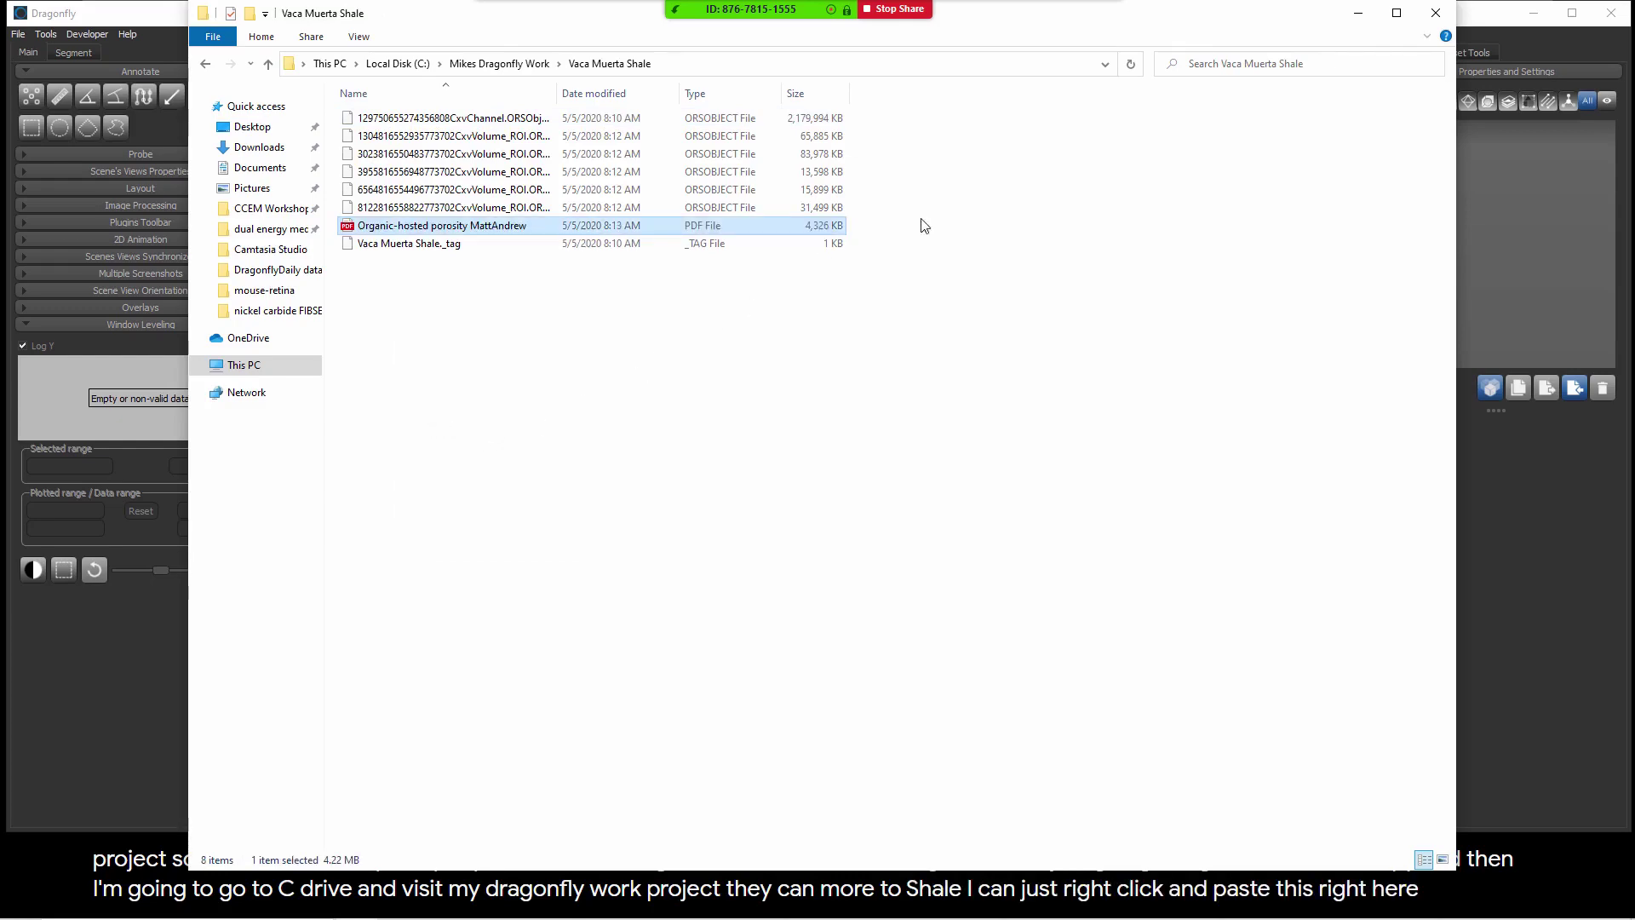
{"action": "left_click", "coordinate": [1358, 13]}
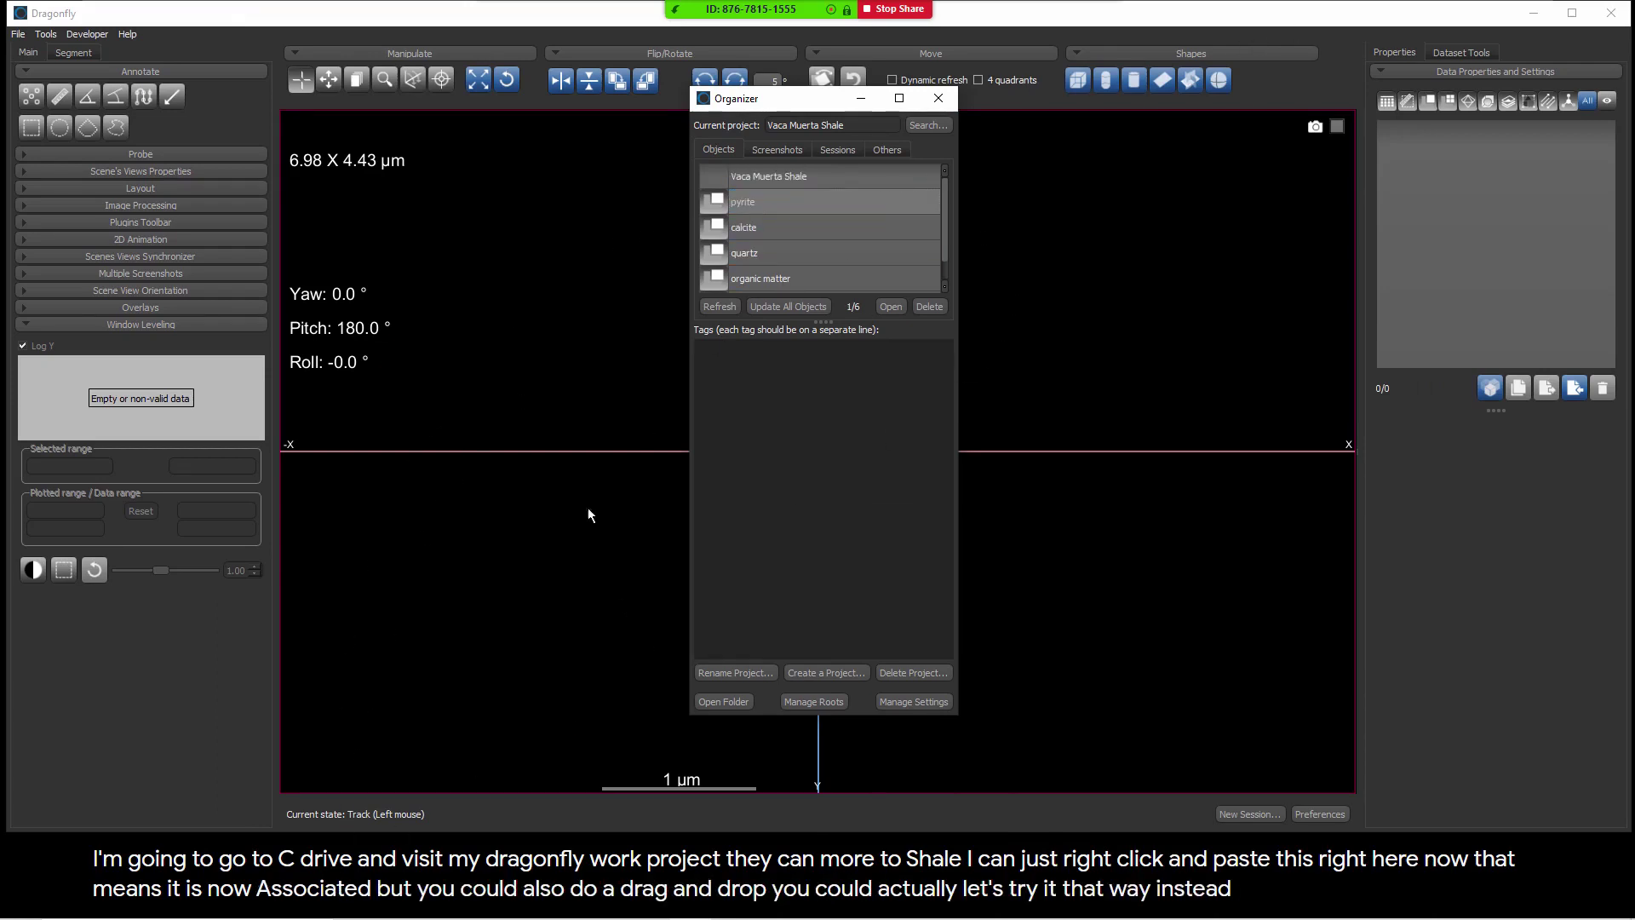
Delete the pasted PDF from the project folder, return to Downloads, and shrink the window beside Dragonfly
{"action": "left_click", "coordinate": [356, 905]}
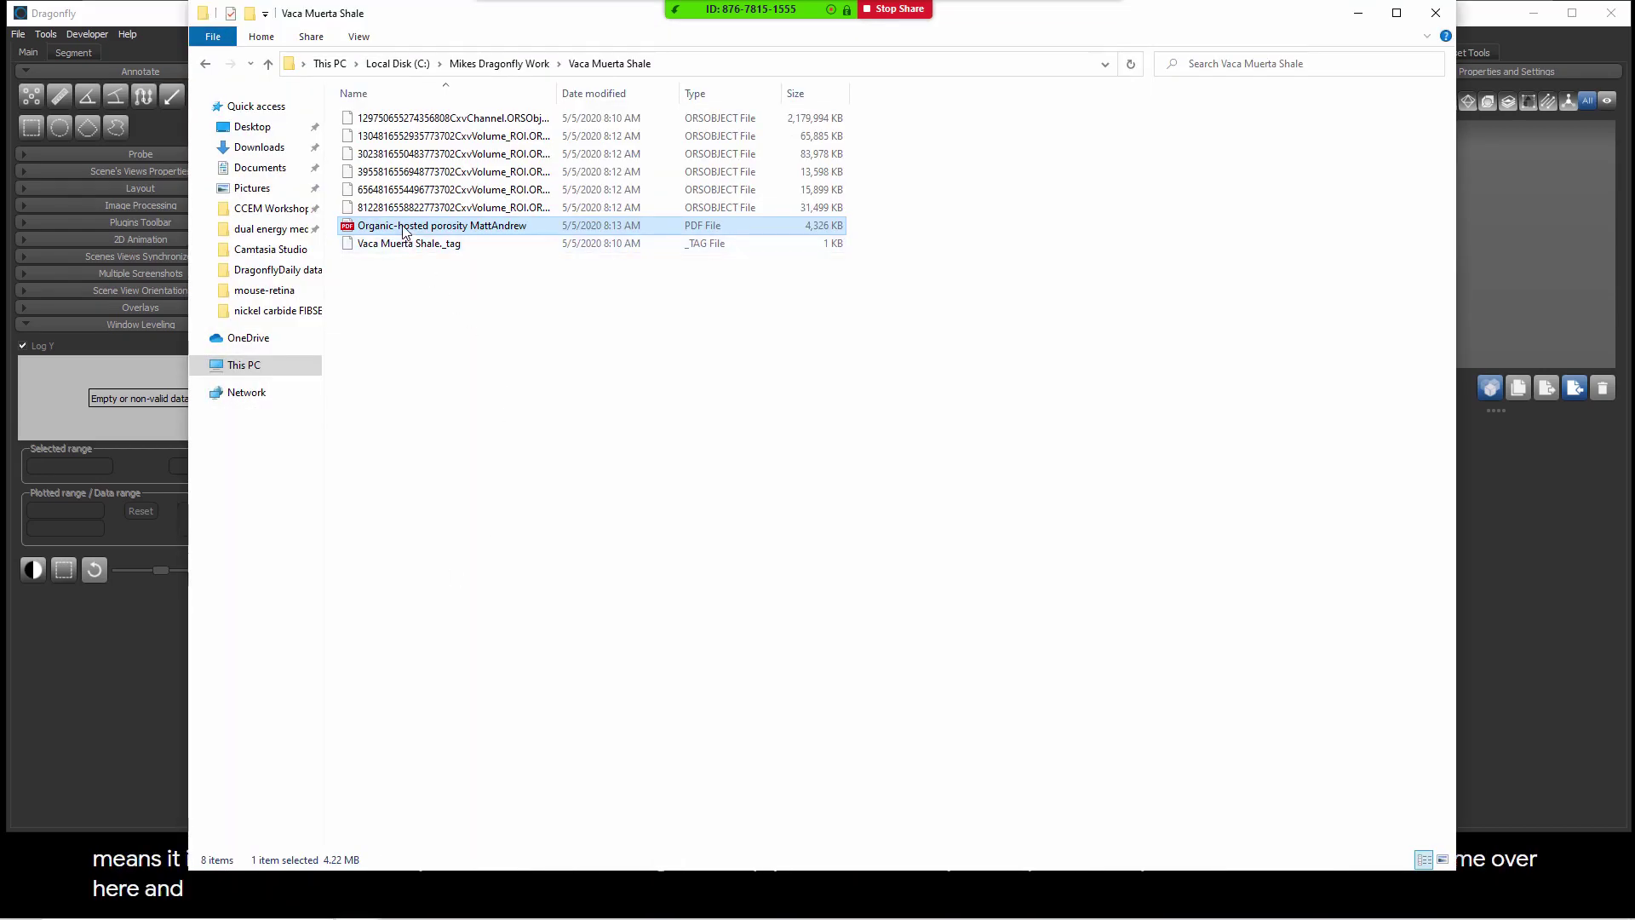
{"action": "right_click", "coordinate": [404, 232]}
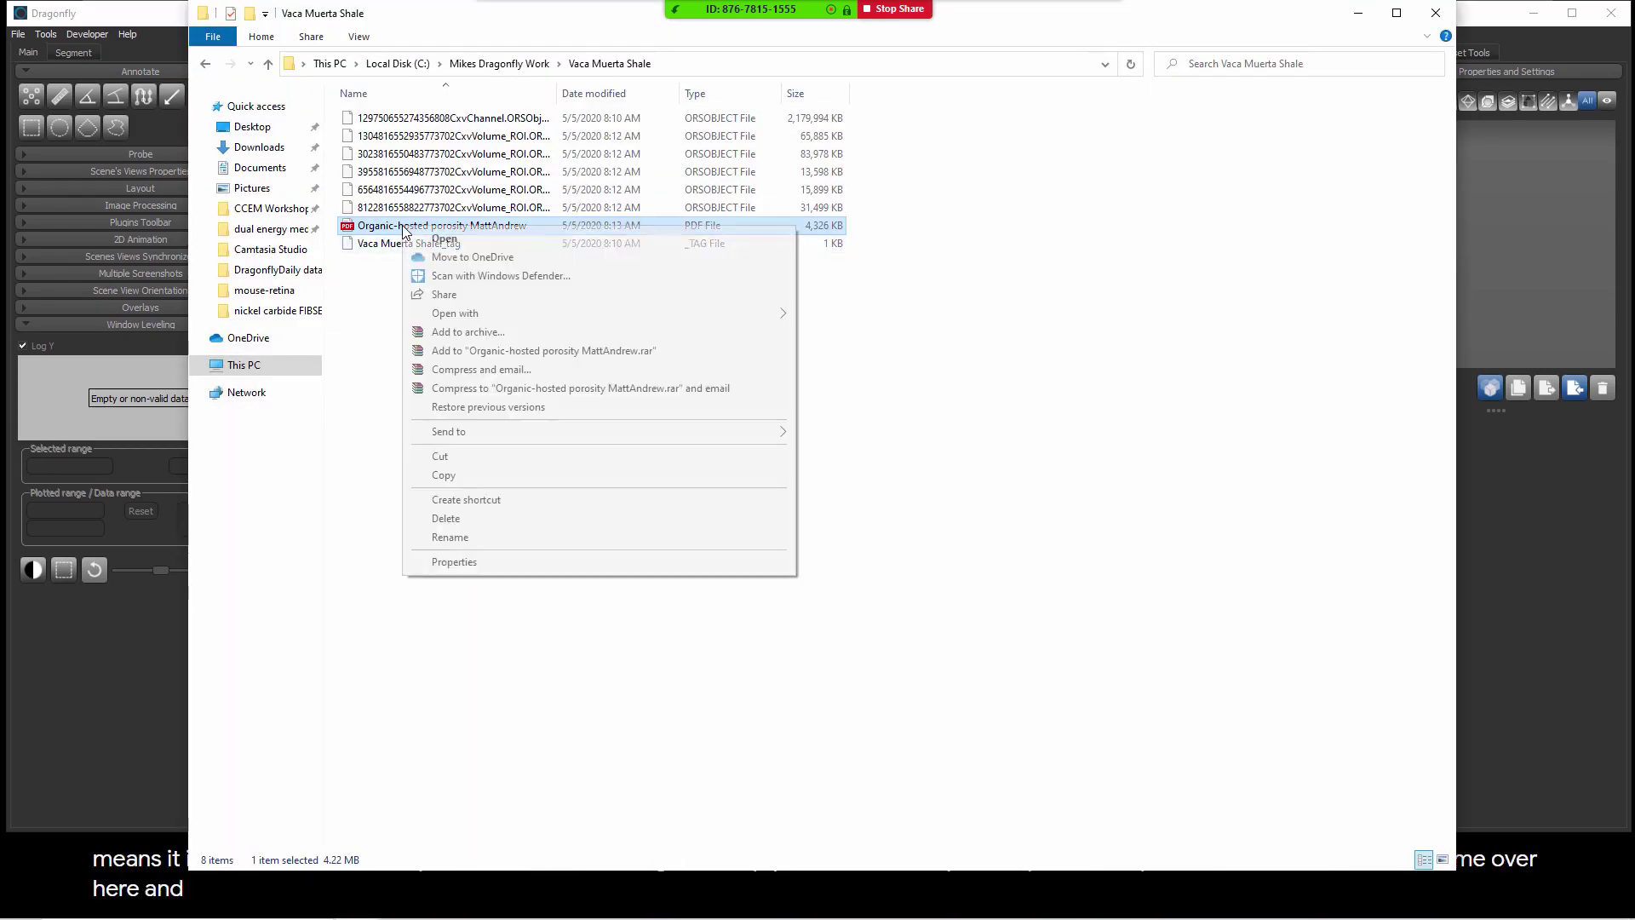
{"action": "left_click", "coordinate": [474, 519]}
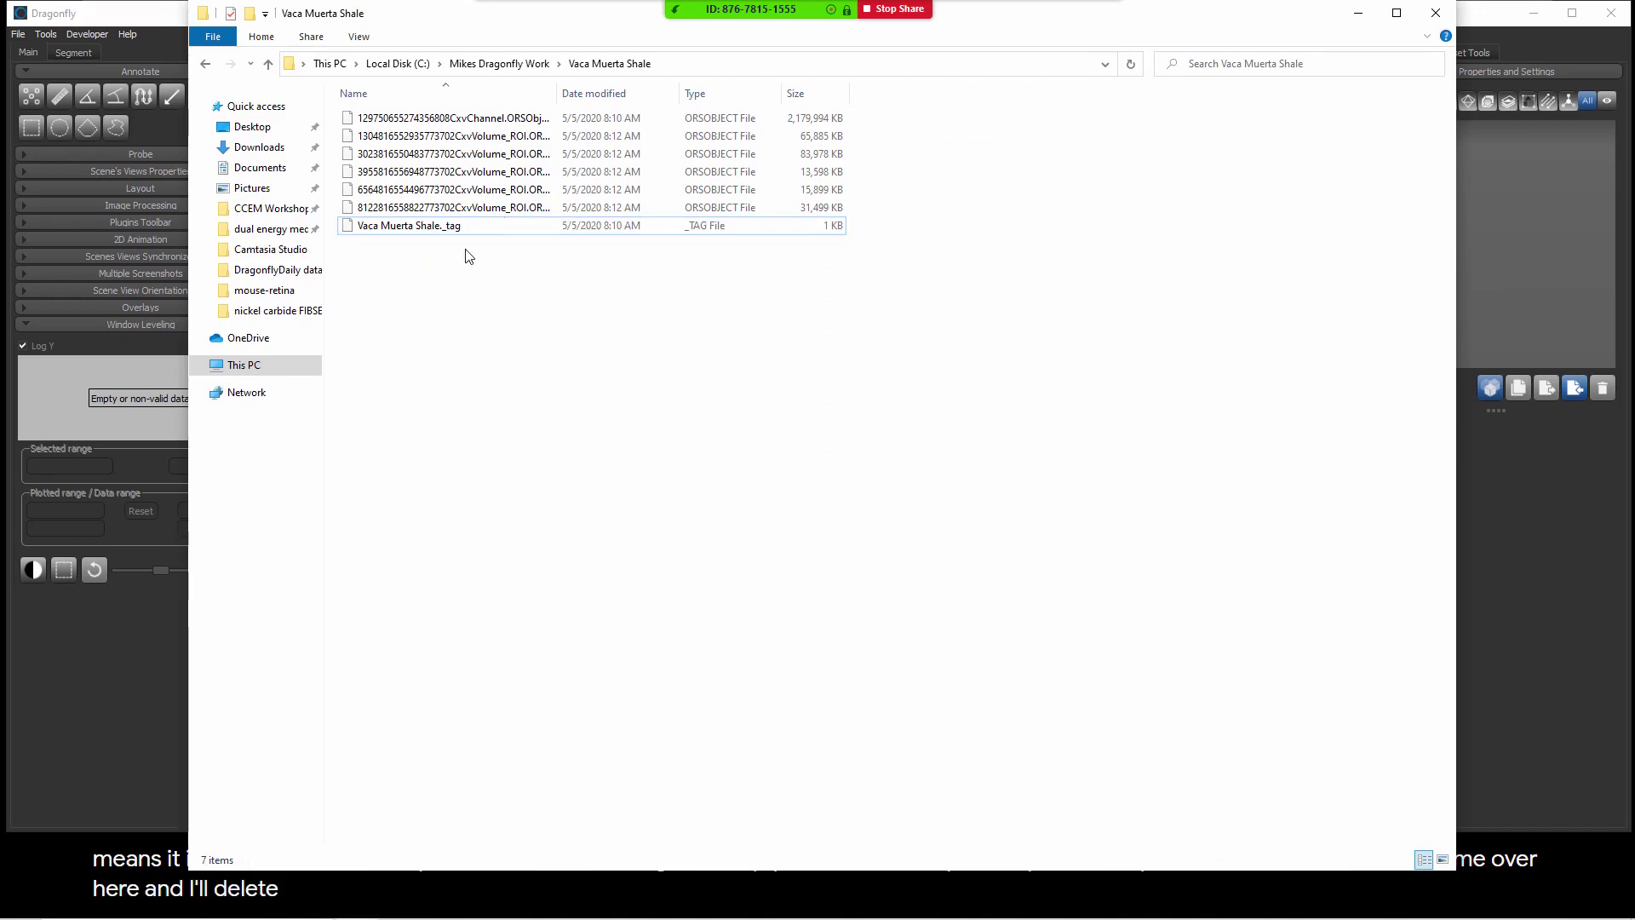
{"action": "left_click", "coordinate": [205, 64]}
{"action": "left_click", "coordinate": [205, 64]}
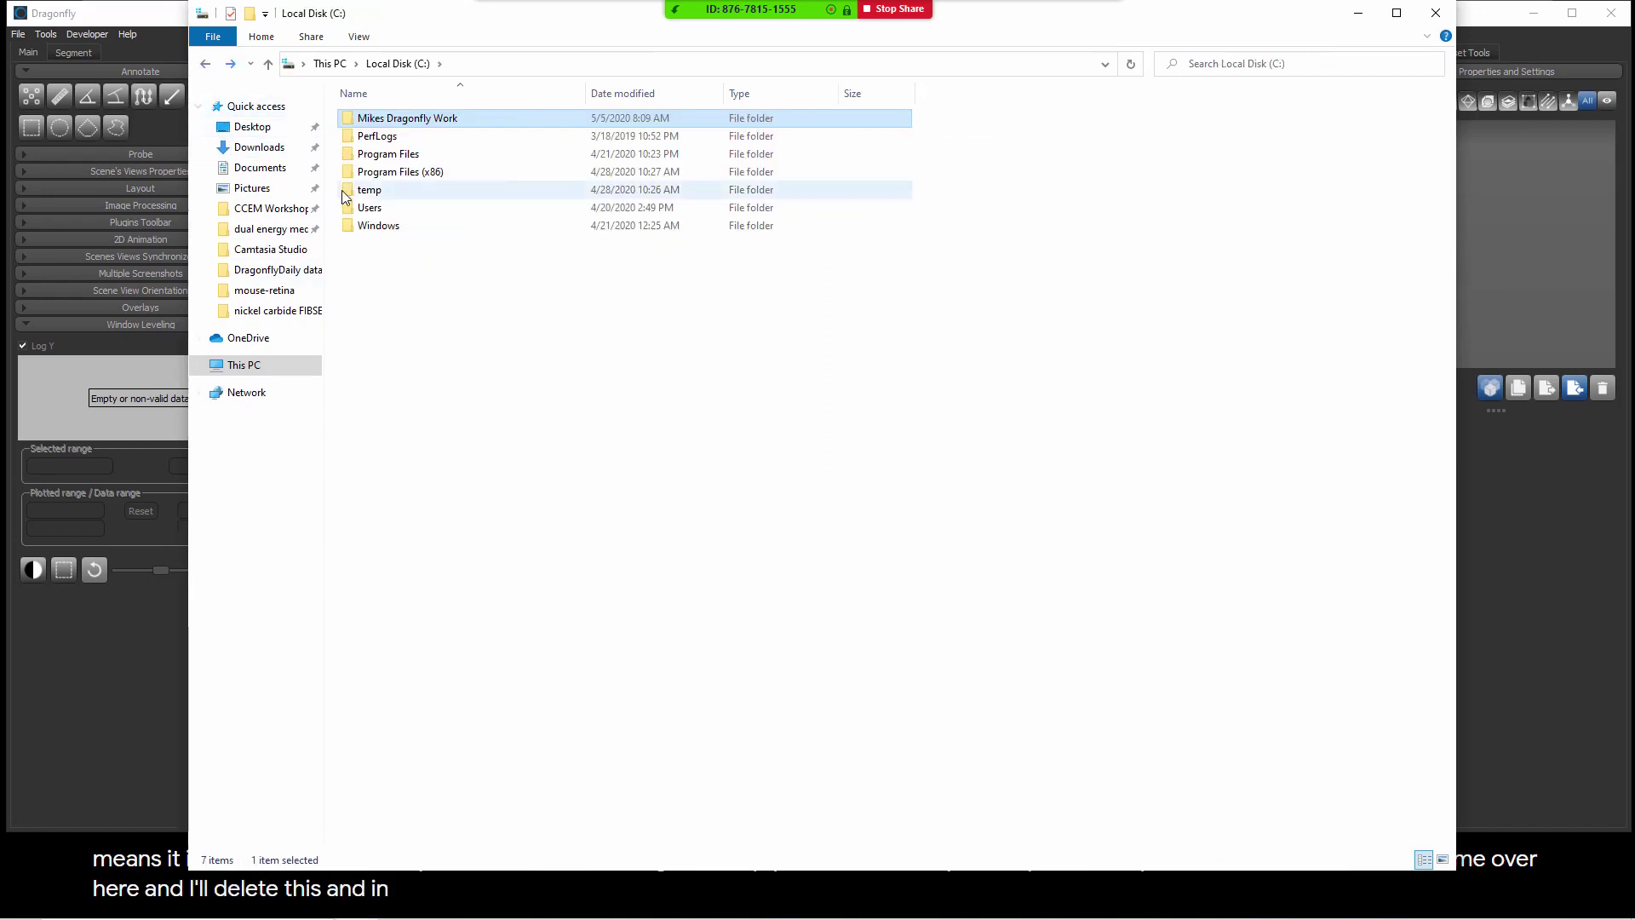
{"action": "left_click", "coordinate": [205, 64]}
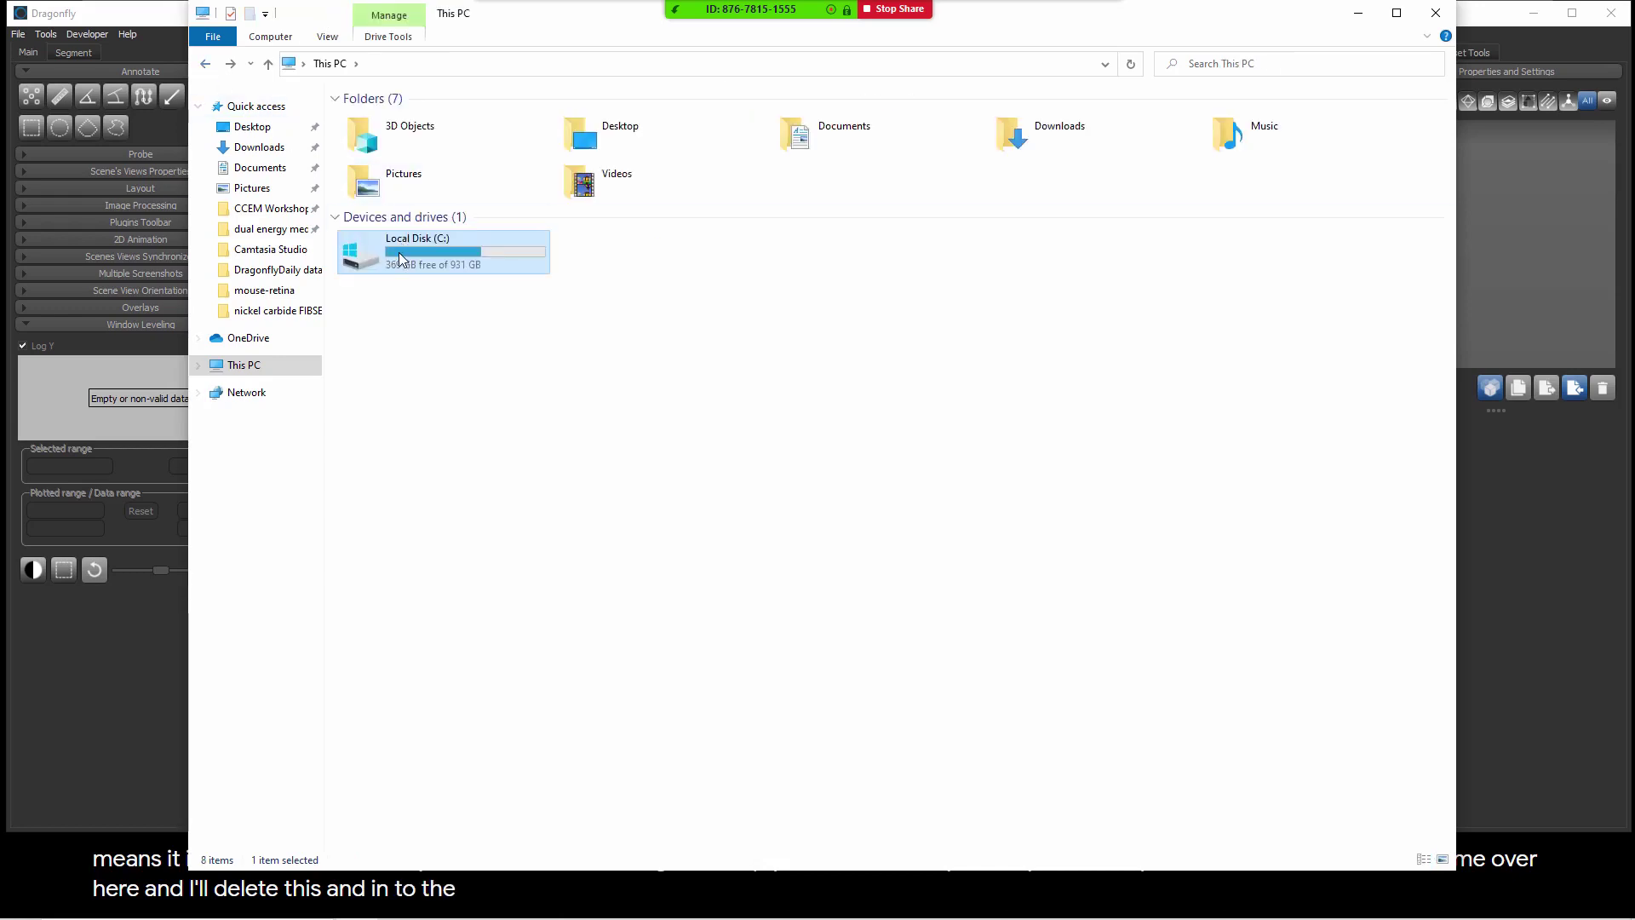
{"action": "left_click", "coordinate": [206, 64]}
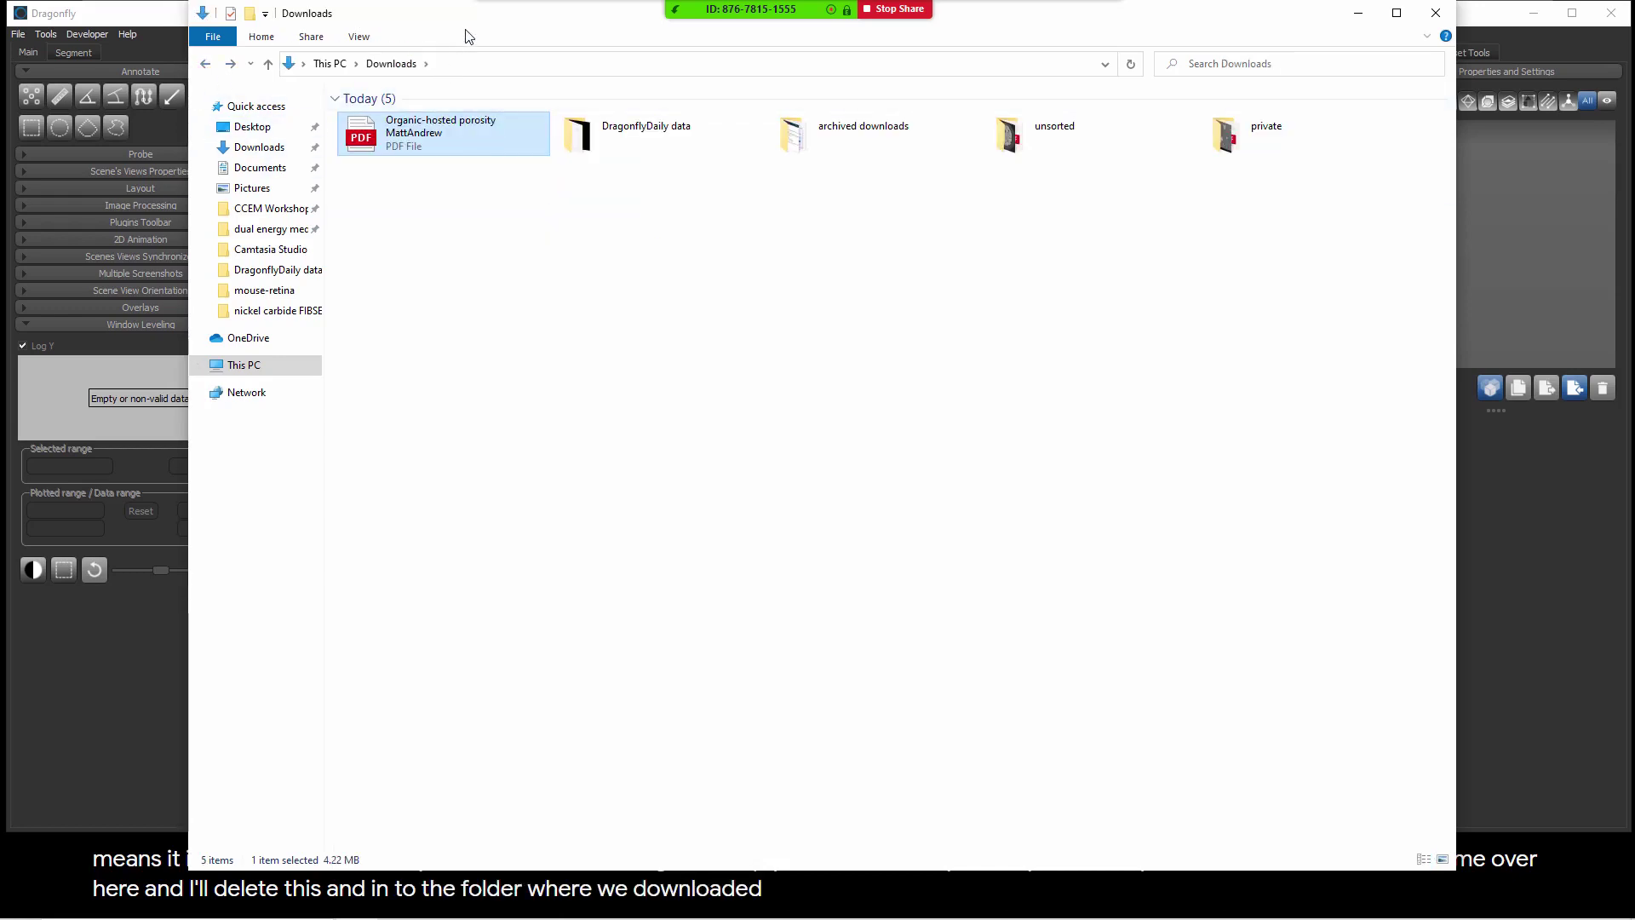
{"action": "left_click_drag", "start_coordinate": [472, 13], "coordinate": [1230, 400]}
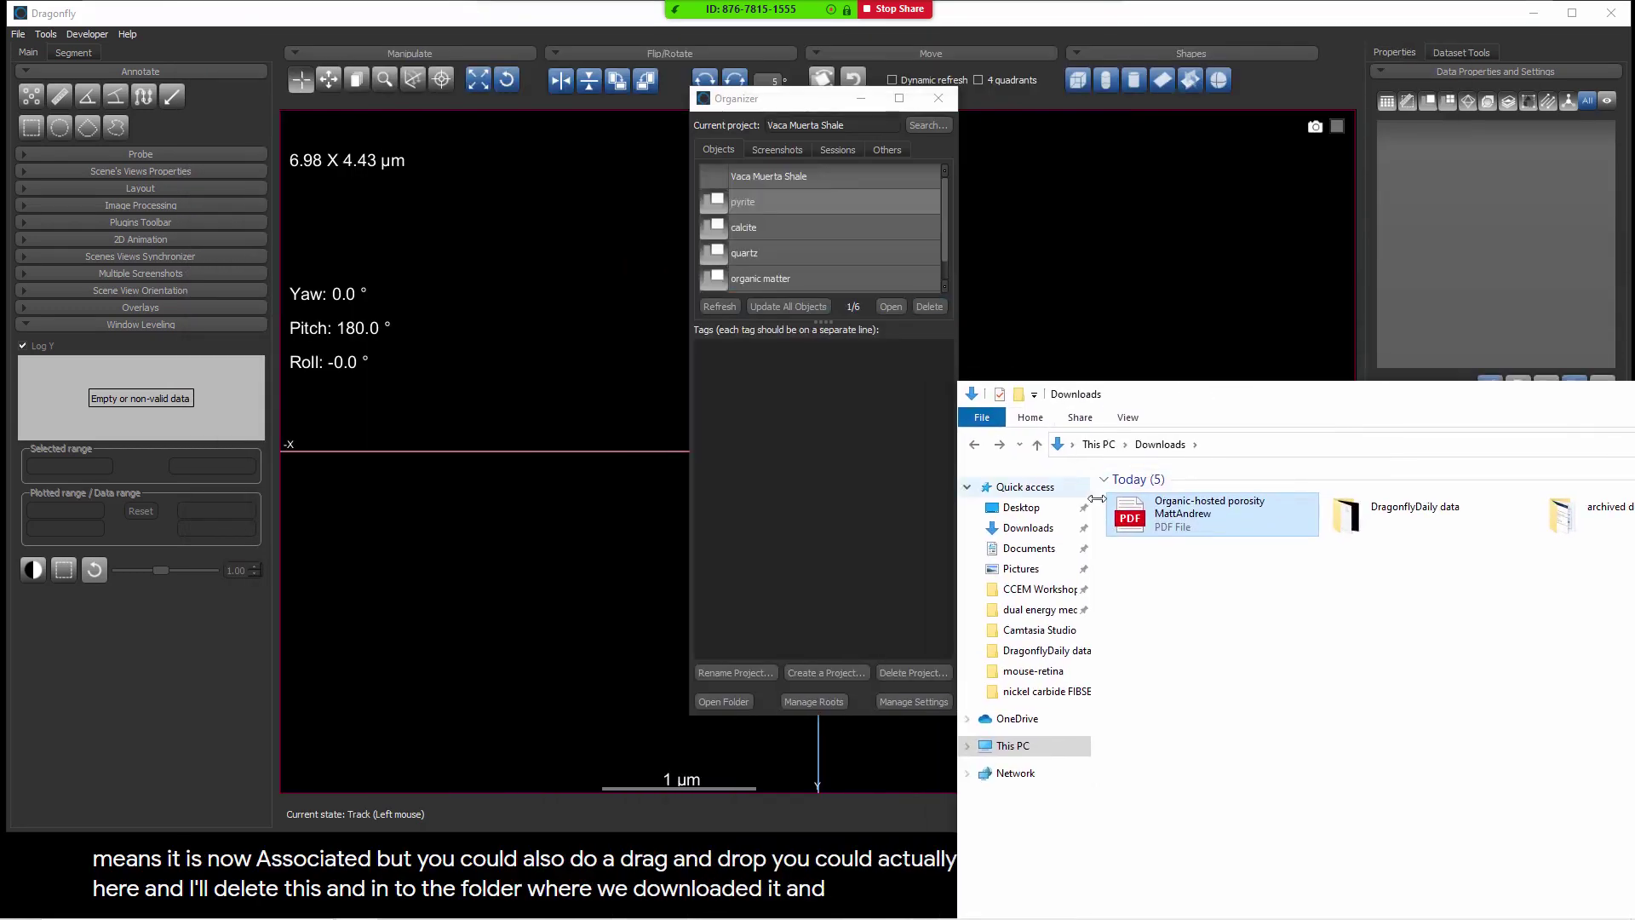
Attach the downloaded PDF to the Vaca Muerta Shale project and check its Objects and Others lists
{"action": "left_click_drag", "start_coordinate": [911, 329], "coordinate": [847, 259]}
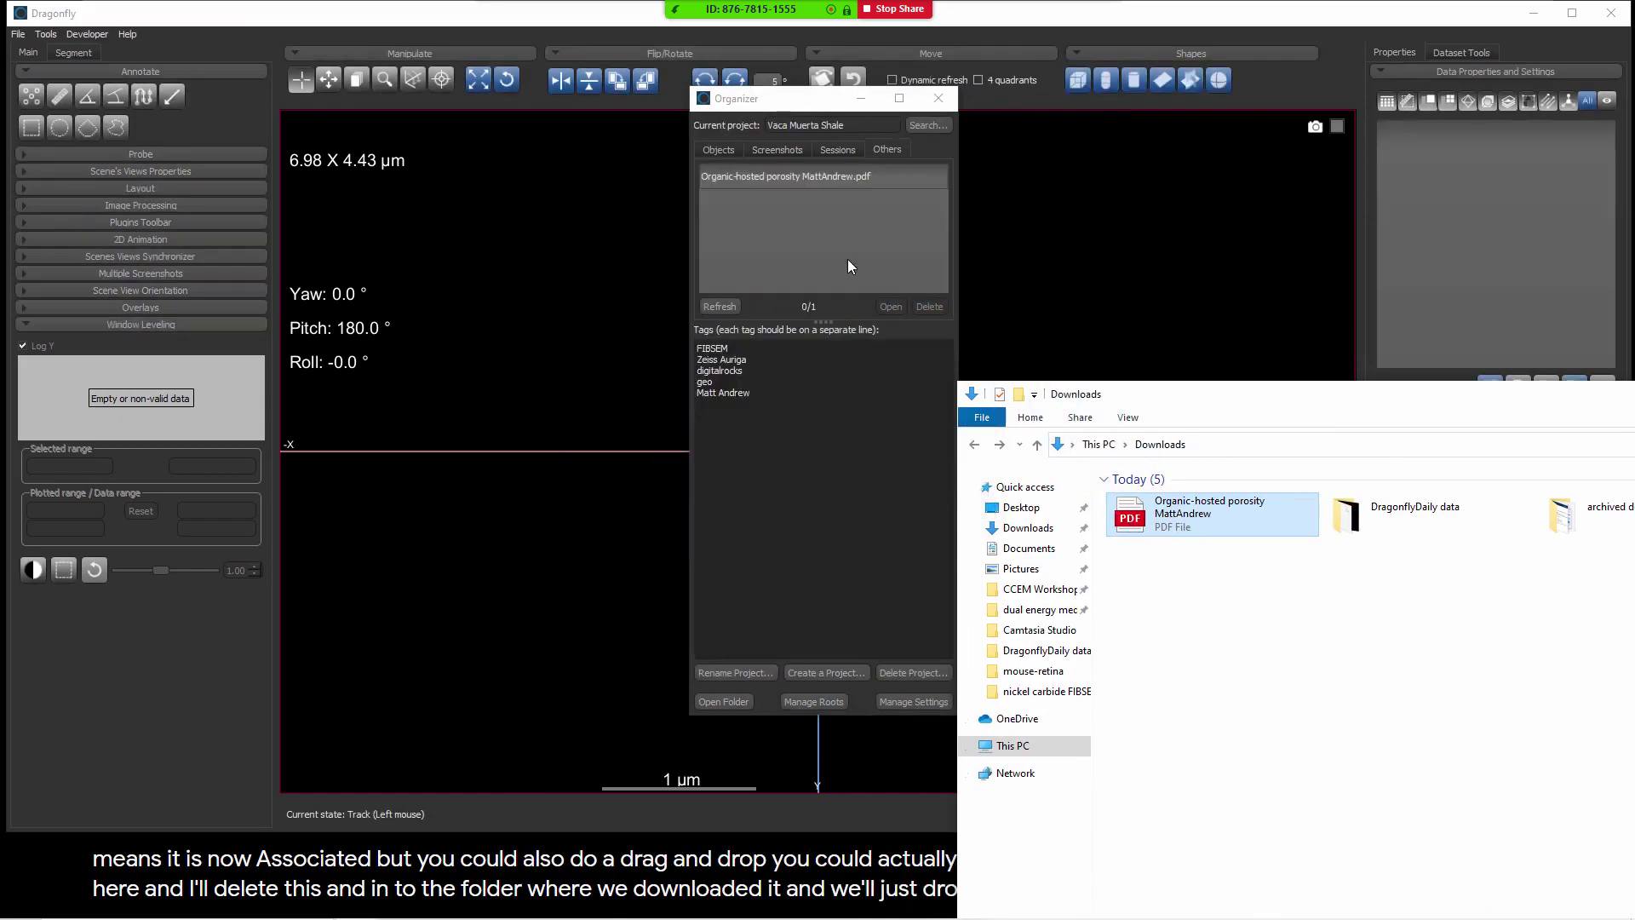
{"action": "left_click", "coordinate": [719, 150]}
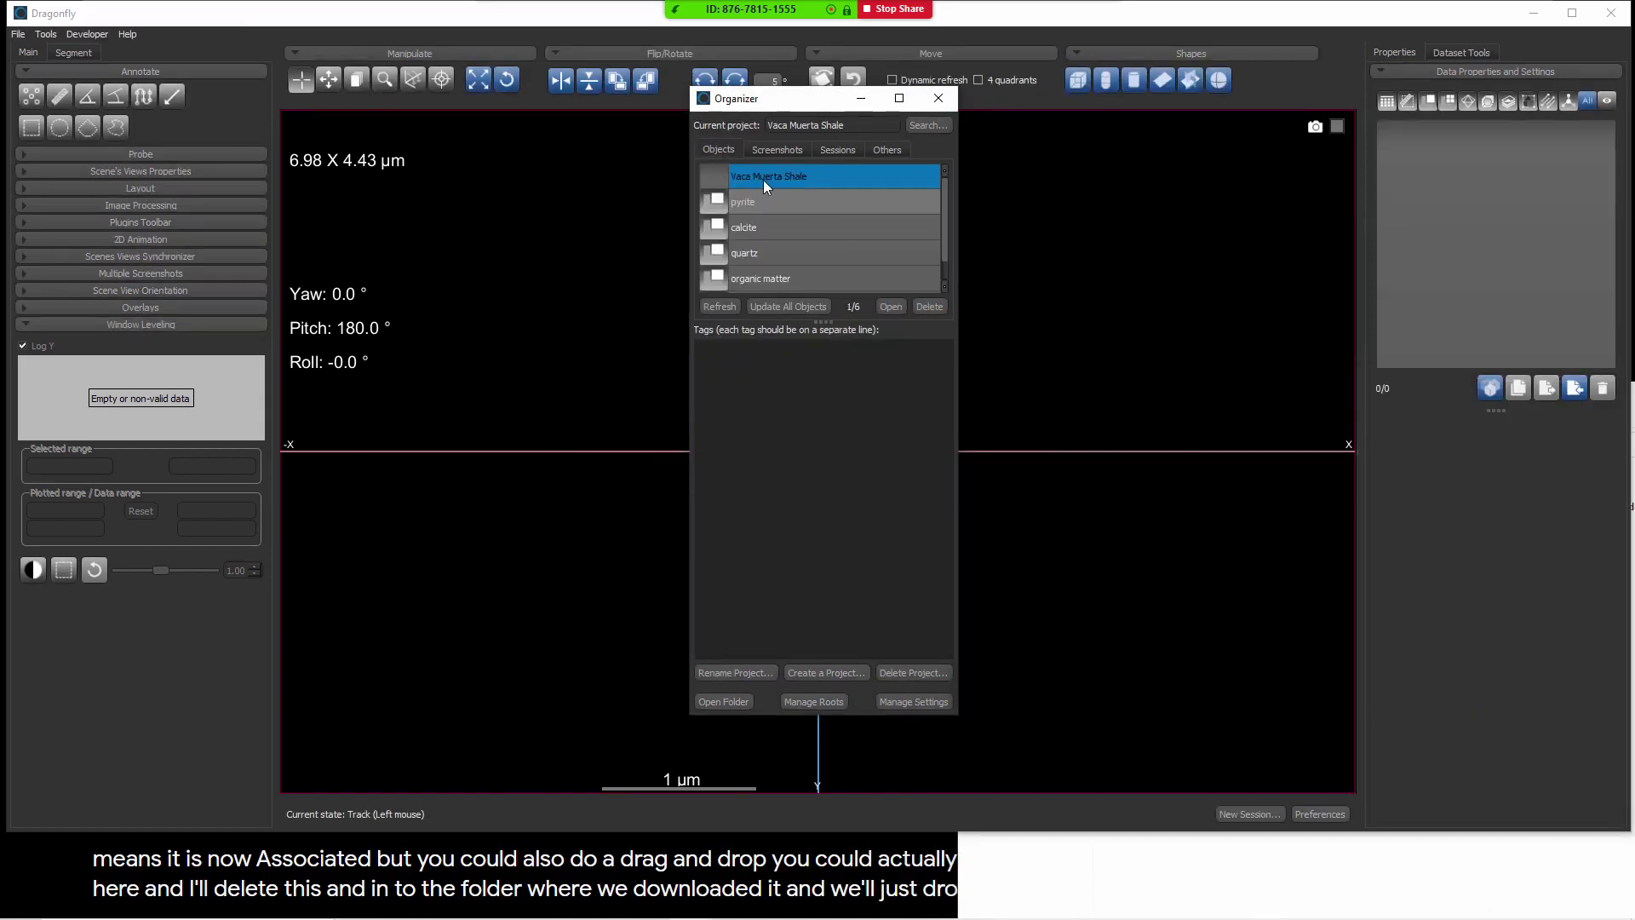
{"action": "left_click_drag", "start_coordinate": [784, 203], "coordinate": [797, 159]}
{"action": "left_click", "coordinate": [891, 153]}
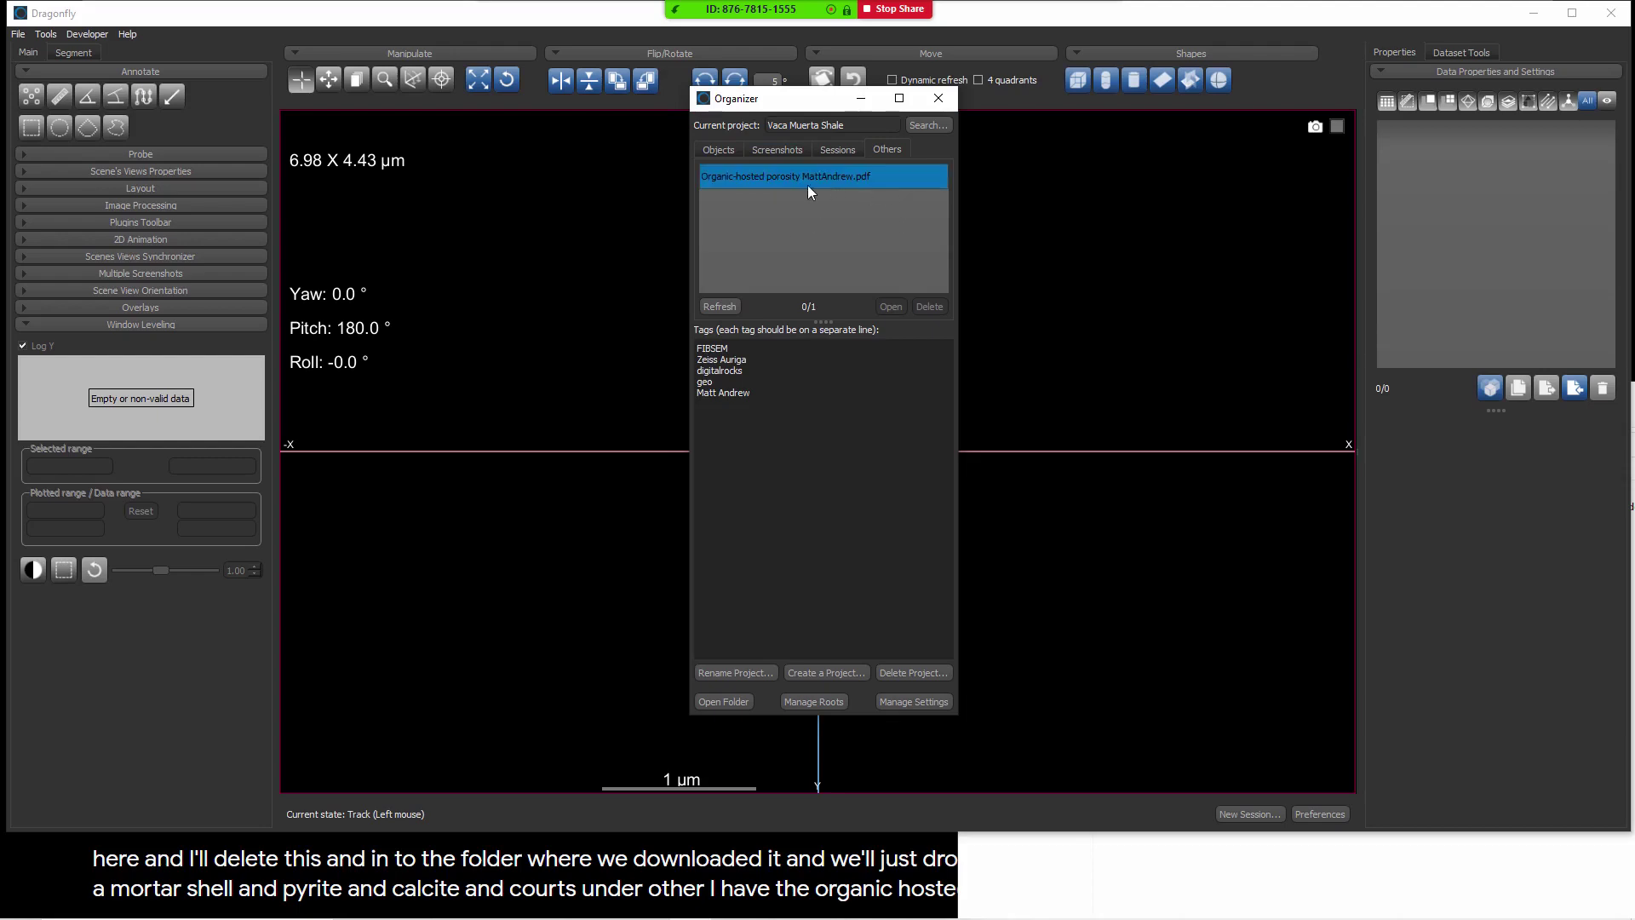
Open the attached Organic-hosted porosity PDF in the viewer, then close it
{"action": "double_click", "coordinate": [749, 179]}
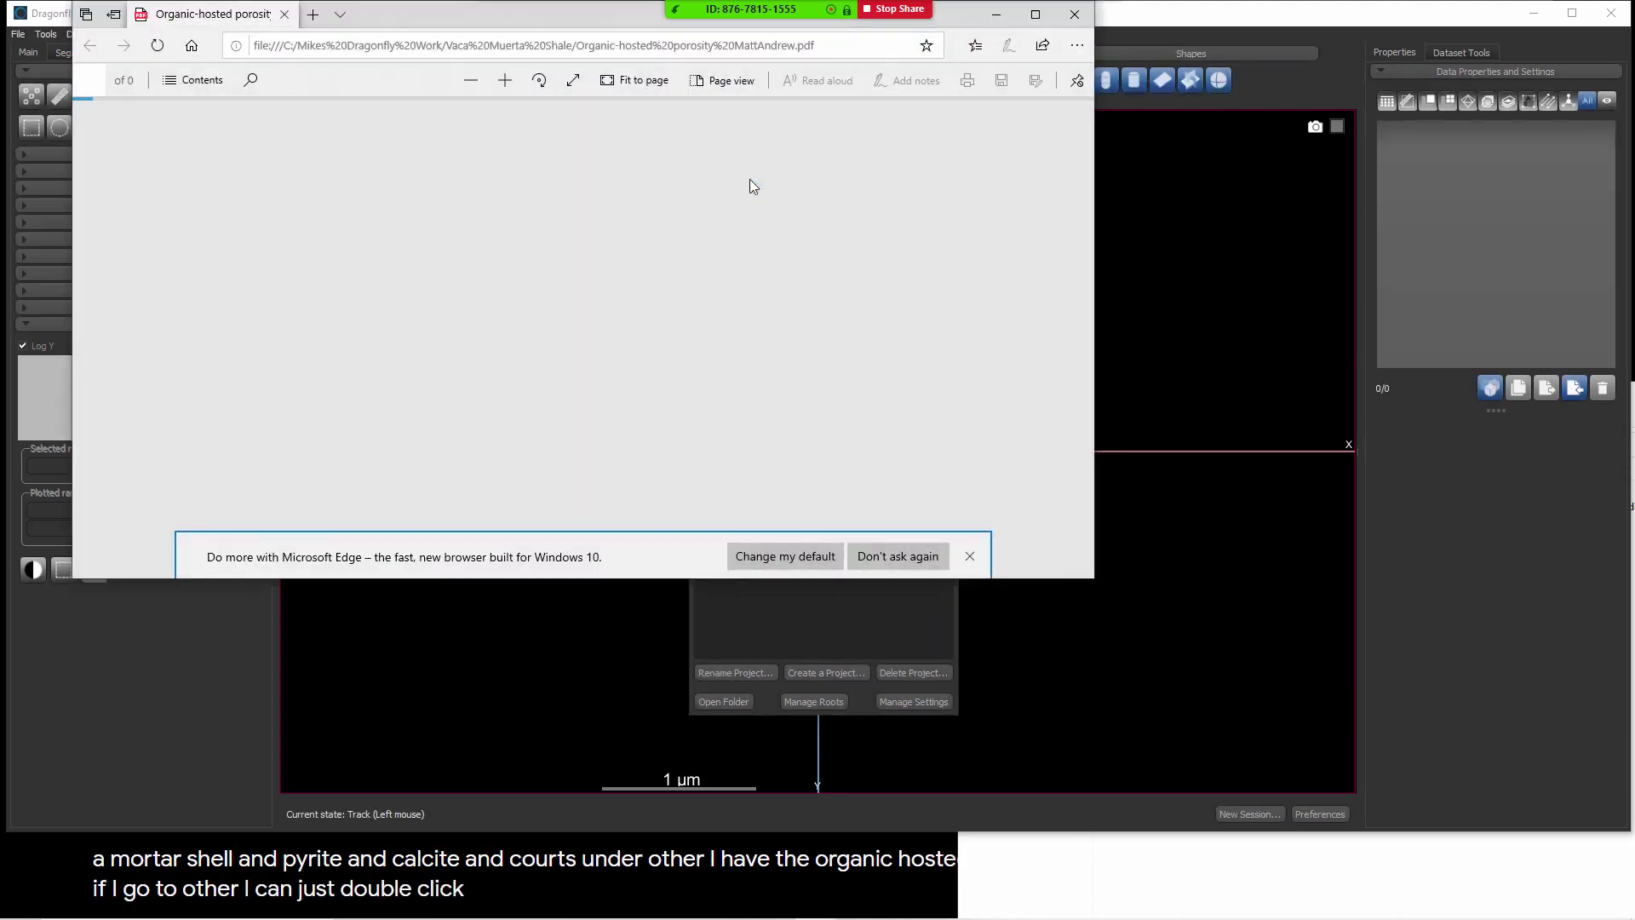
{"action": "left_click", "coordinate": [1075, 14]}
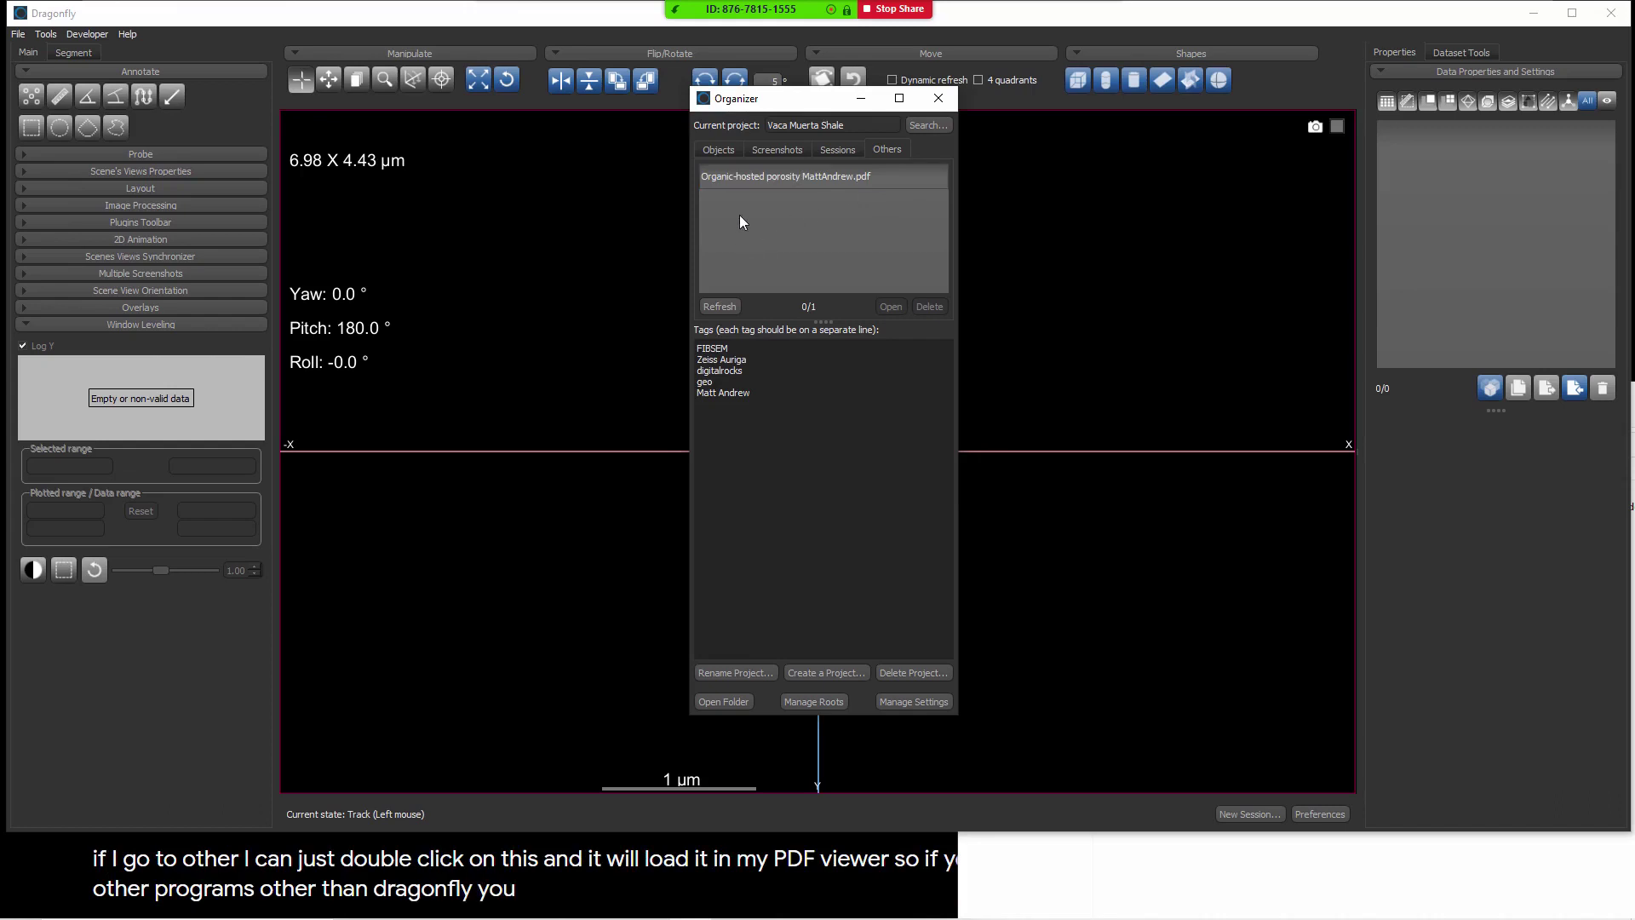
{"action": "left_click_drag", "start_coordinate": [831, 99], "coordinate": [780, 97]}
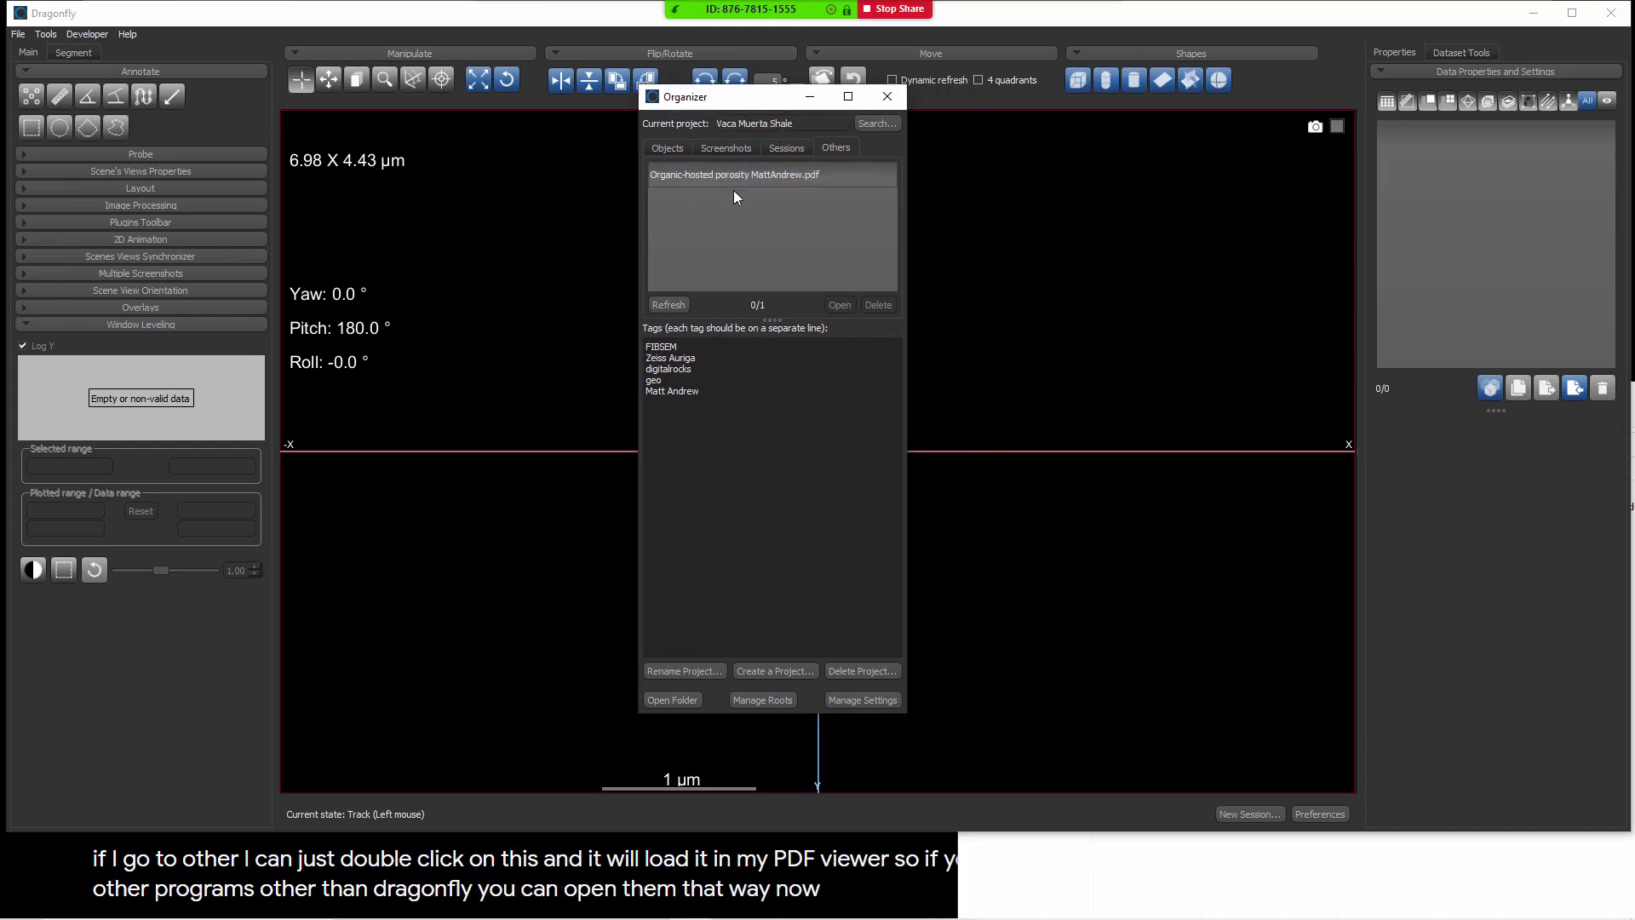
Create the empty Dry Sand Pack project as current, then return to the browser article
{"action": "left_click", "coordinate": [756, 671]}
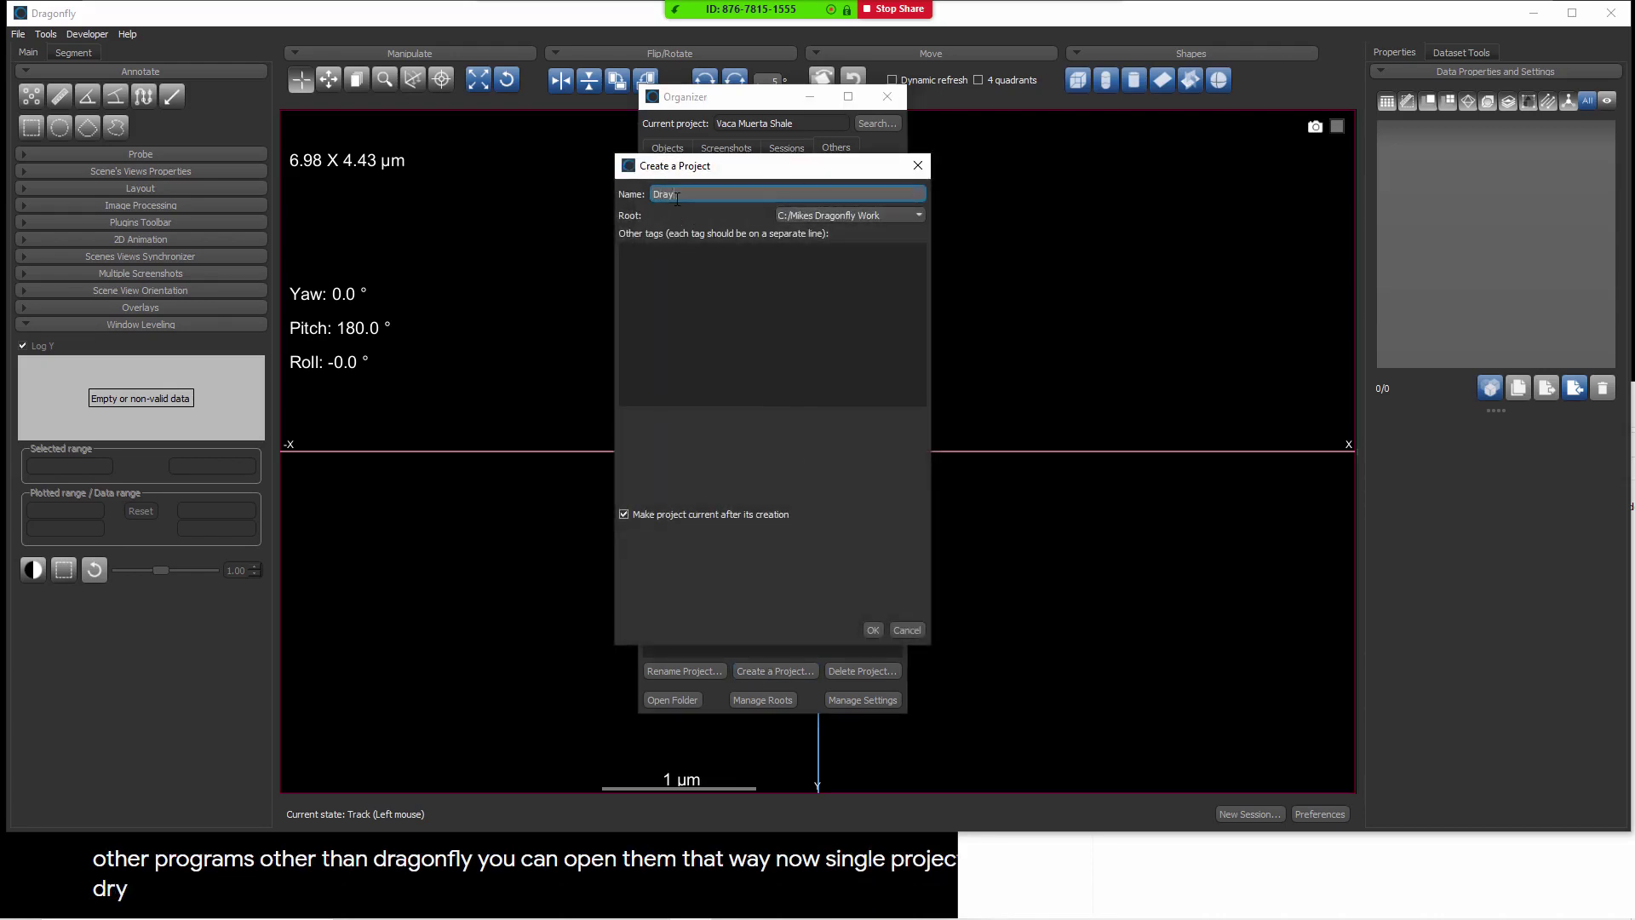
{"action": "type", "text": "y Sand Pack"}
{"action": "left_click", "coordinate": [872, 626]}
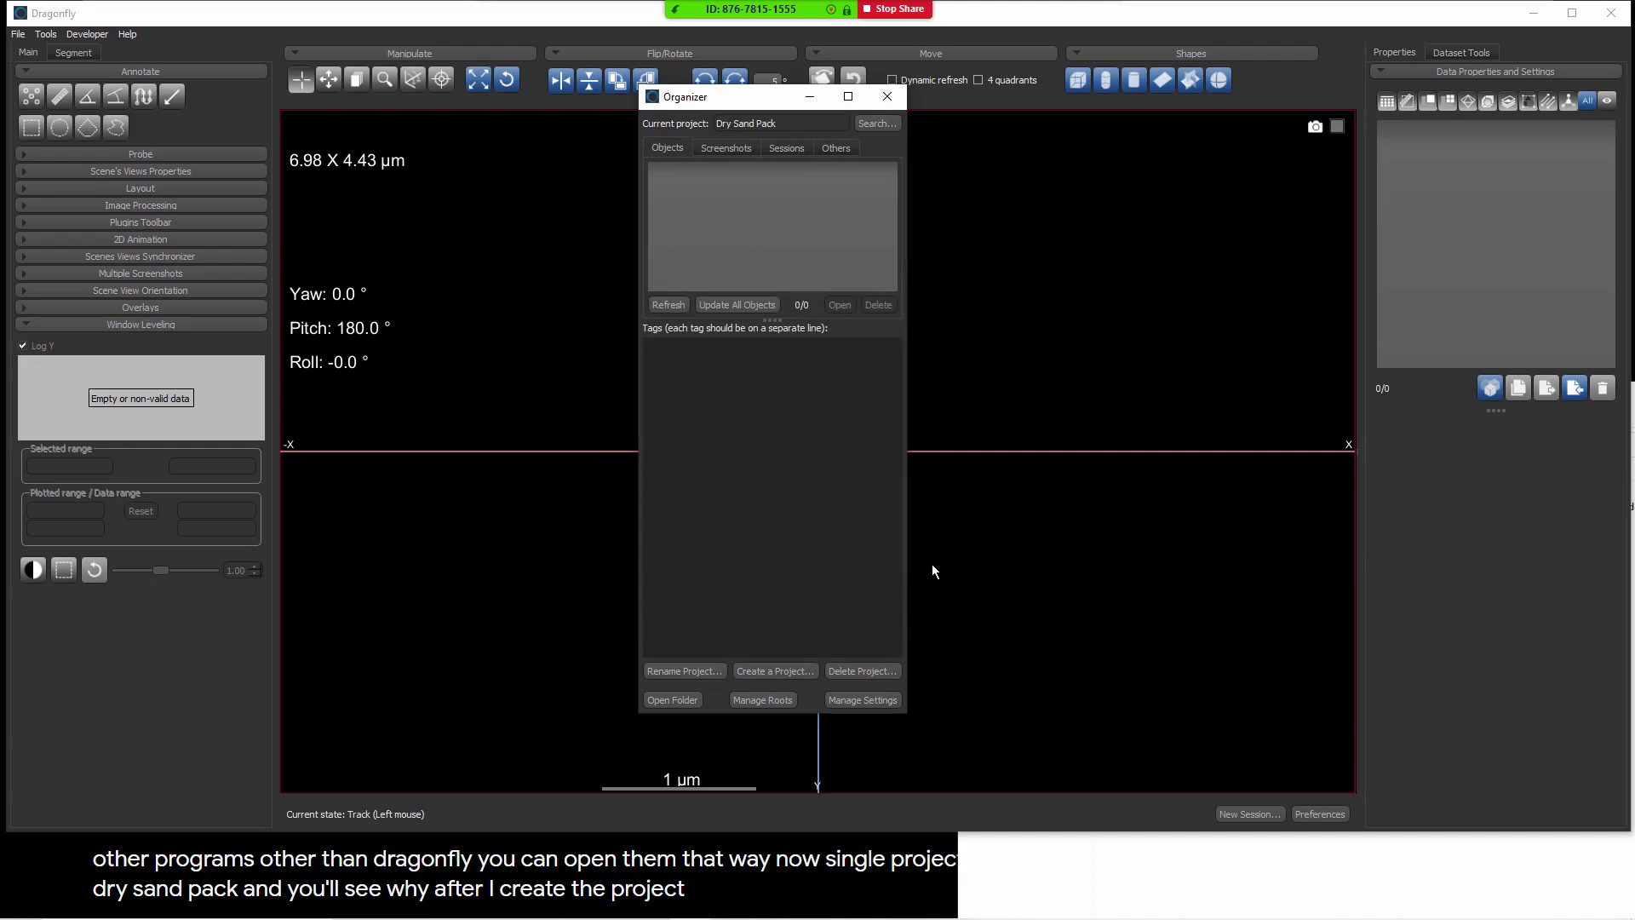
{"action": "key", "text": "alt+Tab"}
{"action": "key", "text": "alt+Tab"}
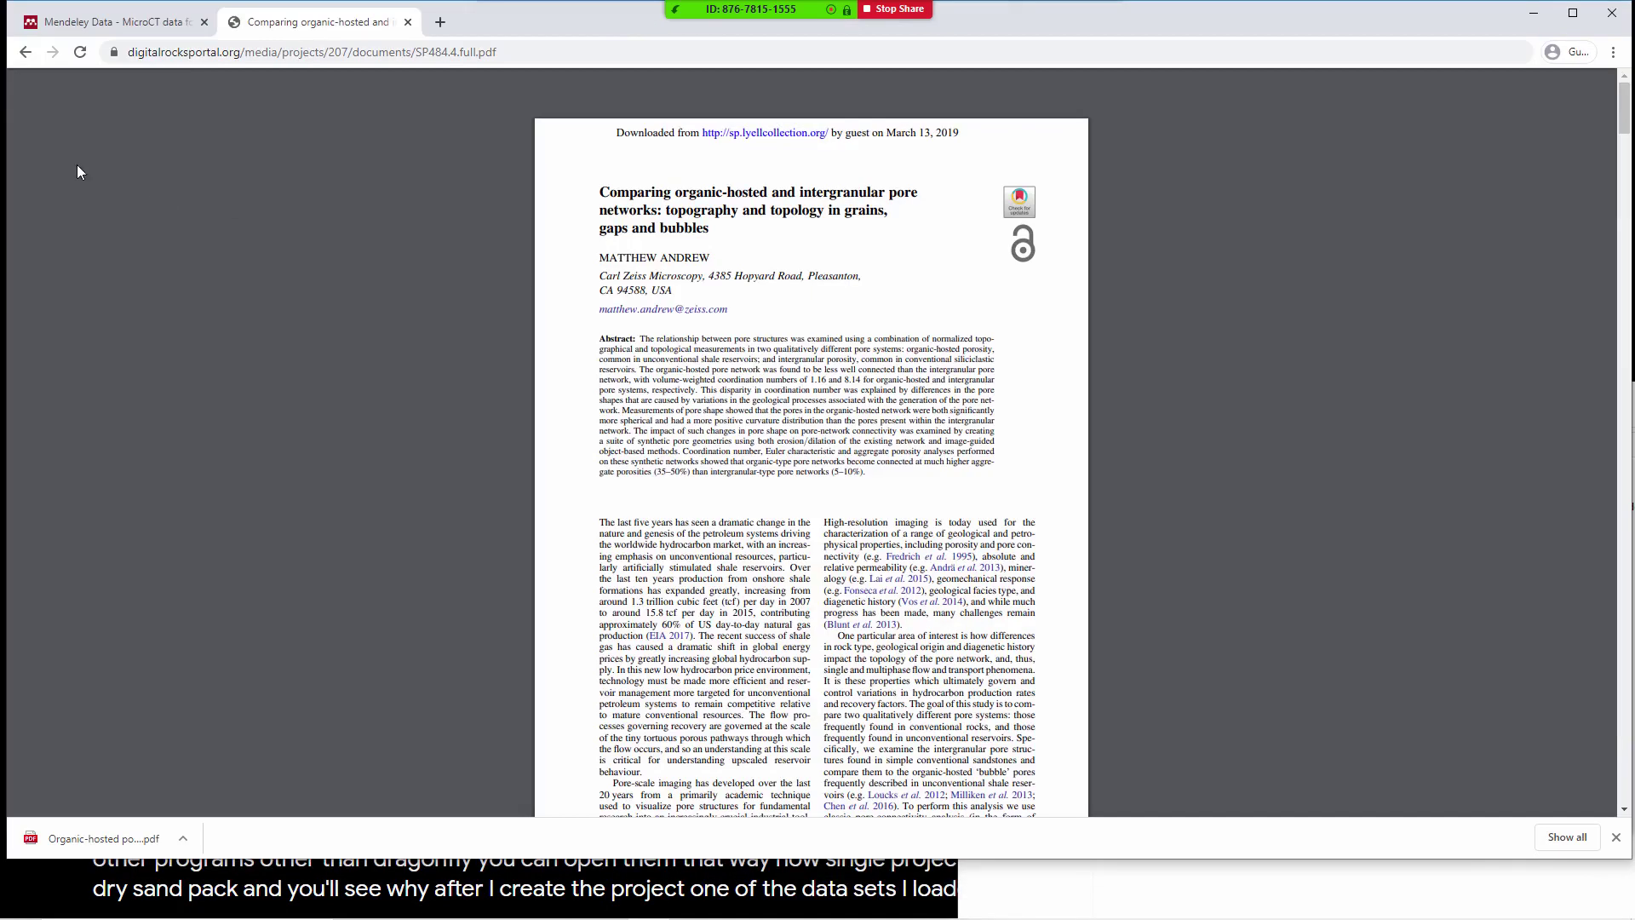
Go back to the Browse Projects list and search the page for 'sand'
{"action": "left_click", "coordinate": [25, 52]}
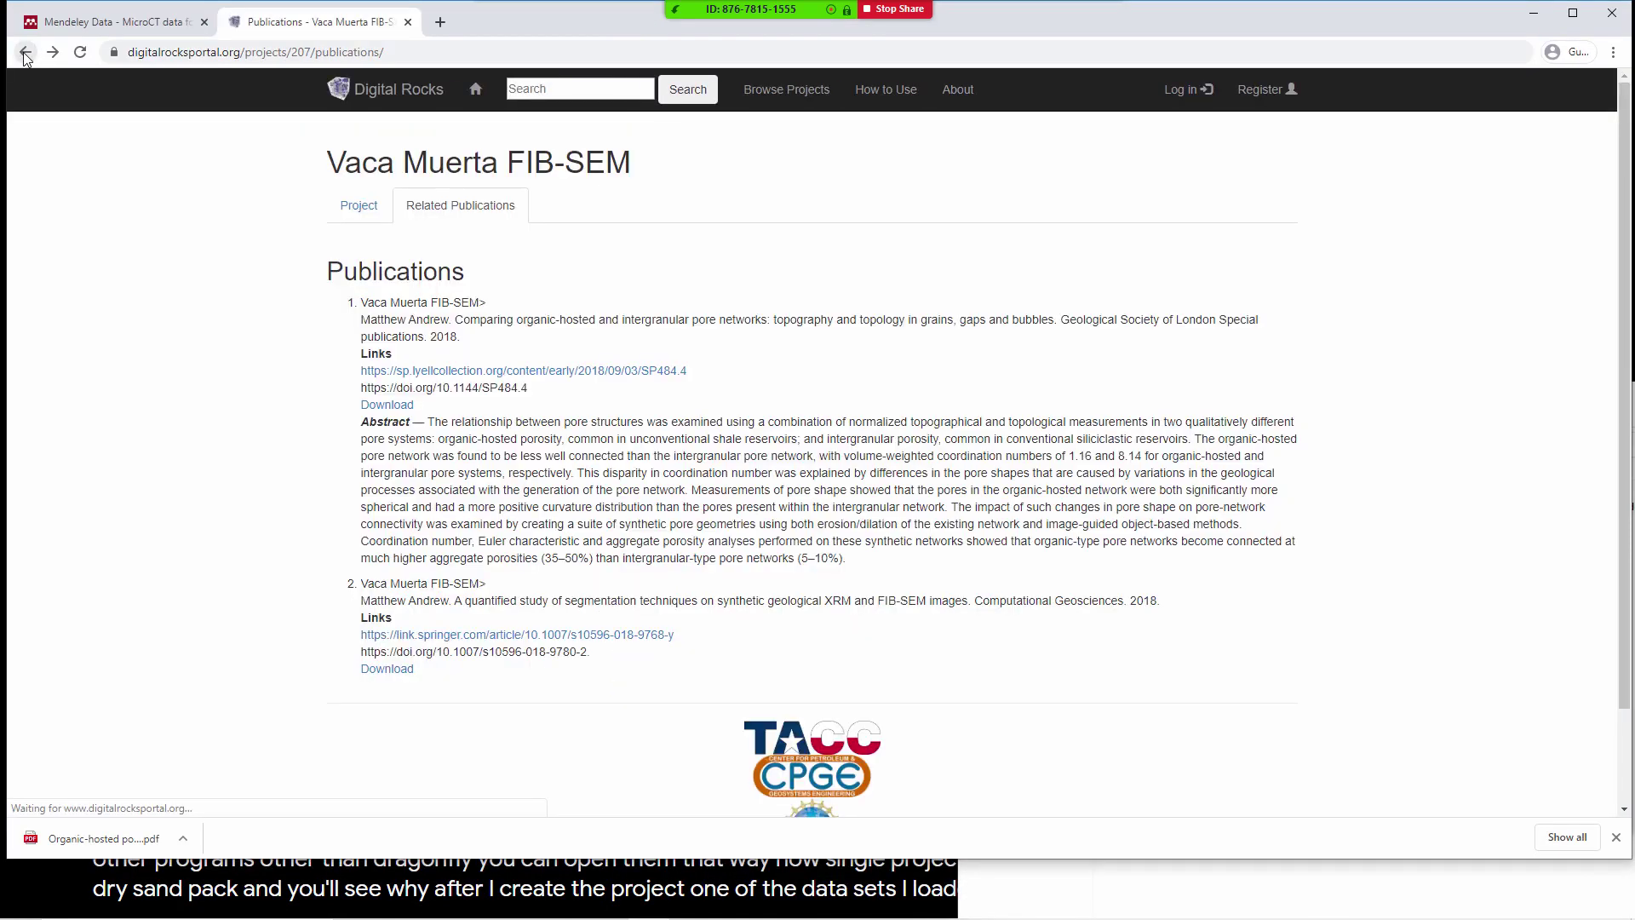
{"action": "left_click", "coordinate": [26, 52]}
{"action": "left_click", "coordinate": [26, 52]}
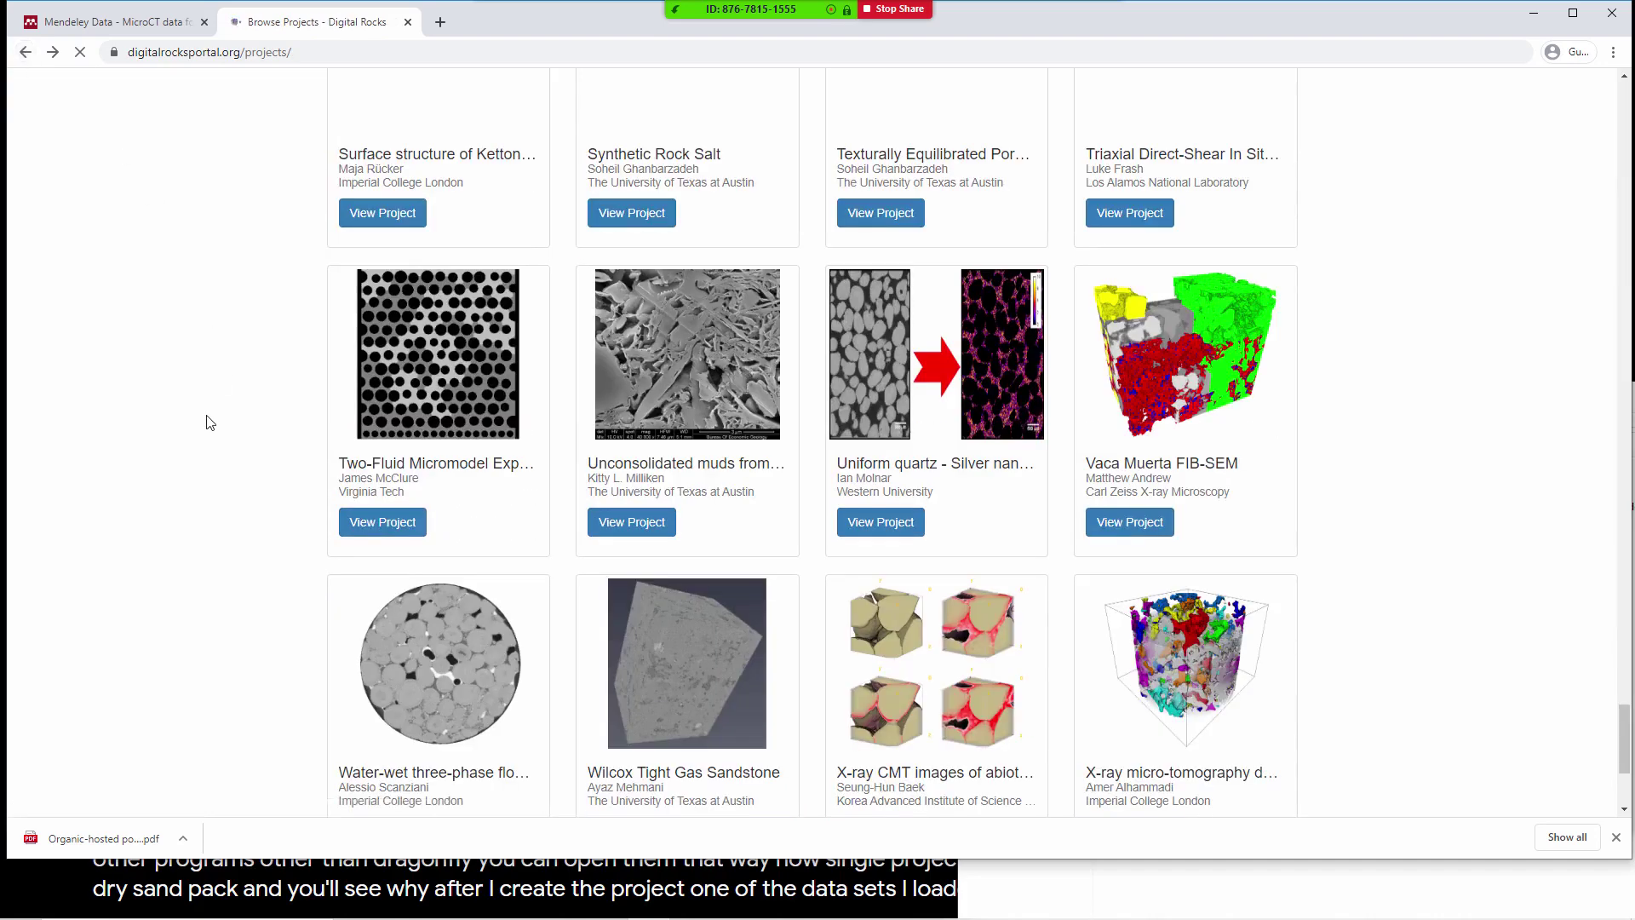
{"action": "key", "text": "ctrl+f"}
{"action": "type", "text": "sand pack"}
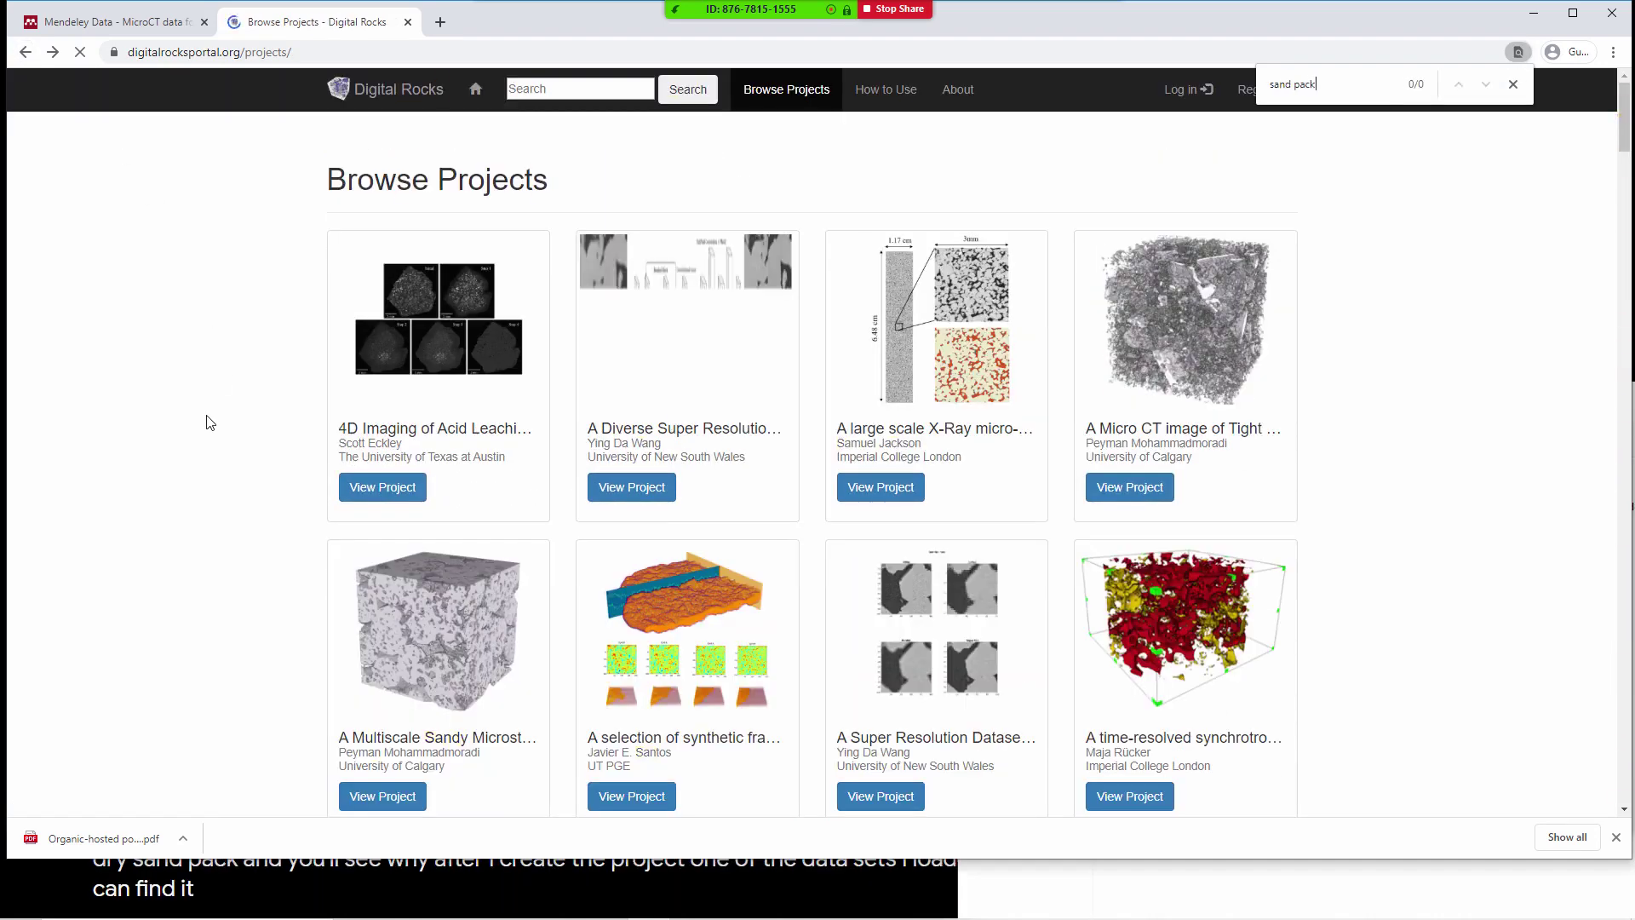
{"action": "key", "text": "BackSpace"}
{"action": "key", "text": "BackSpace"}
{"action": "key", "text": "BackSpace"}
{"action": "key", "text": "BackSpace"}
{"action": "key", "text": "BackSpace"}
{"action": "key", "text": "BackSpace"}
{"action": "key", "text": "BackSpace"}
{"action": "key", "text": "BackSpace"}
{"action": "key", "text": "BackSpace"}
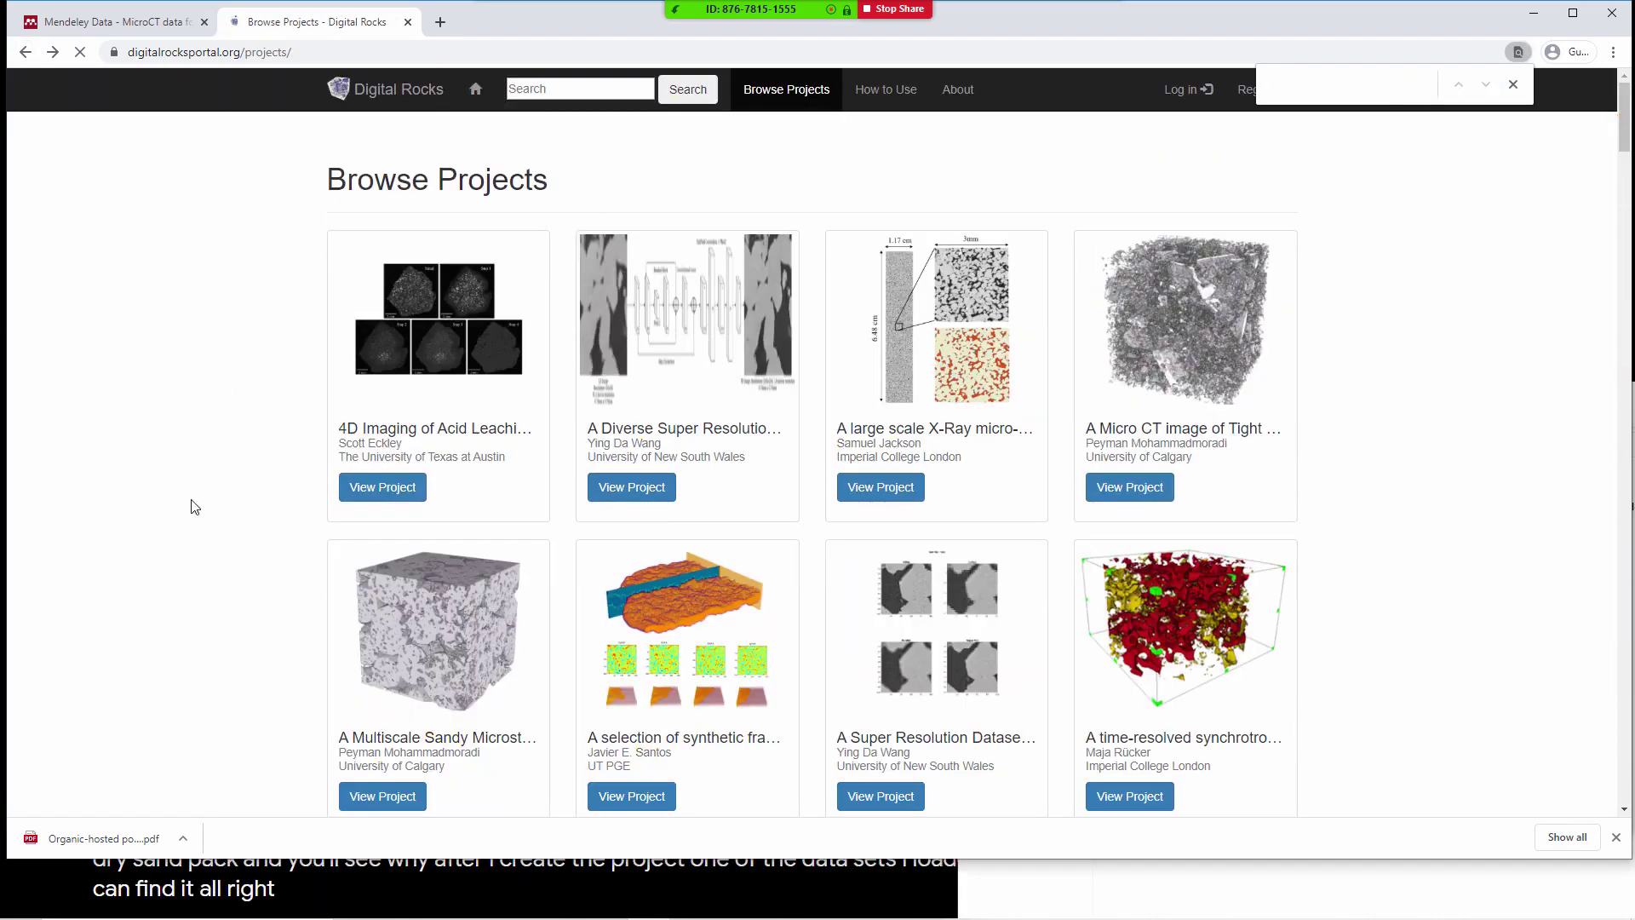
Scroll the project grid and open the bead packs variable wettability project
{"action": "scroll", "coordinate": [194, 506], "scroll_direction": "down", "scroll_amount": 20}
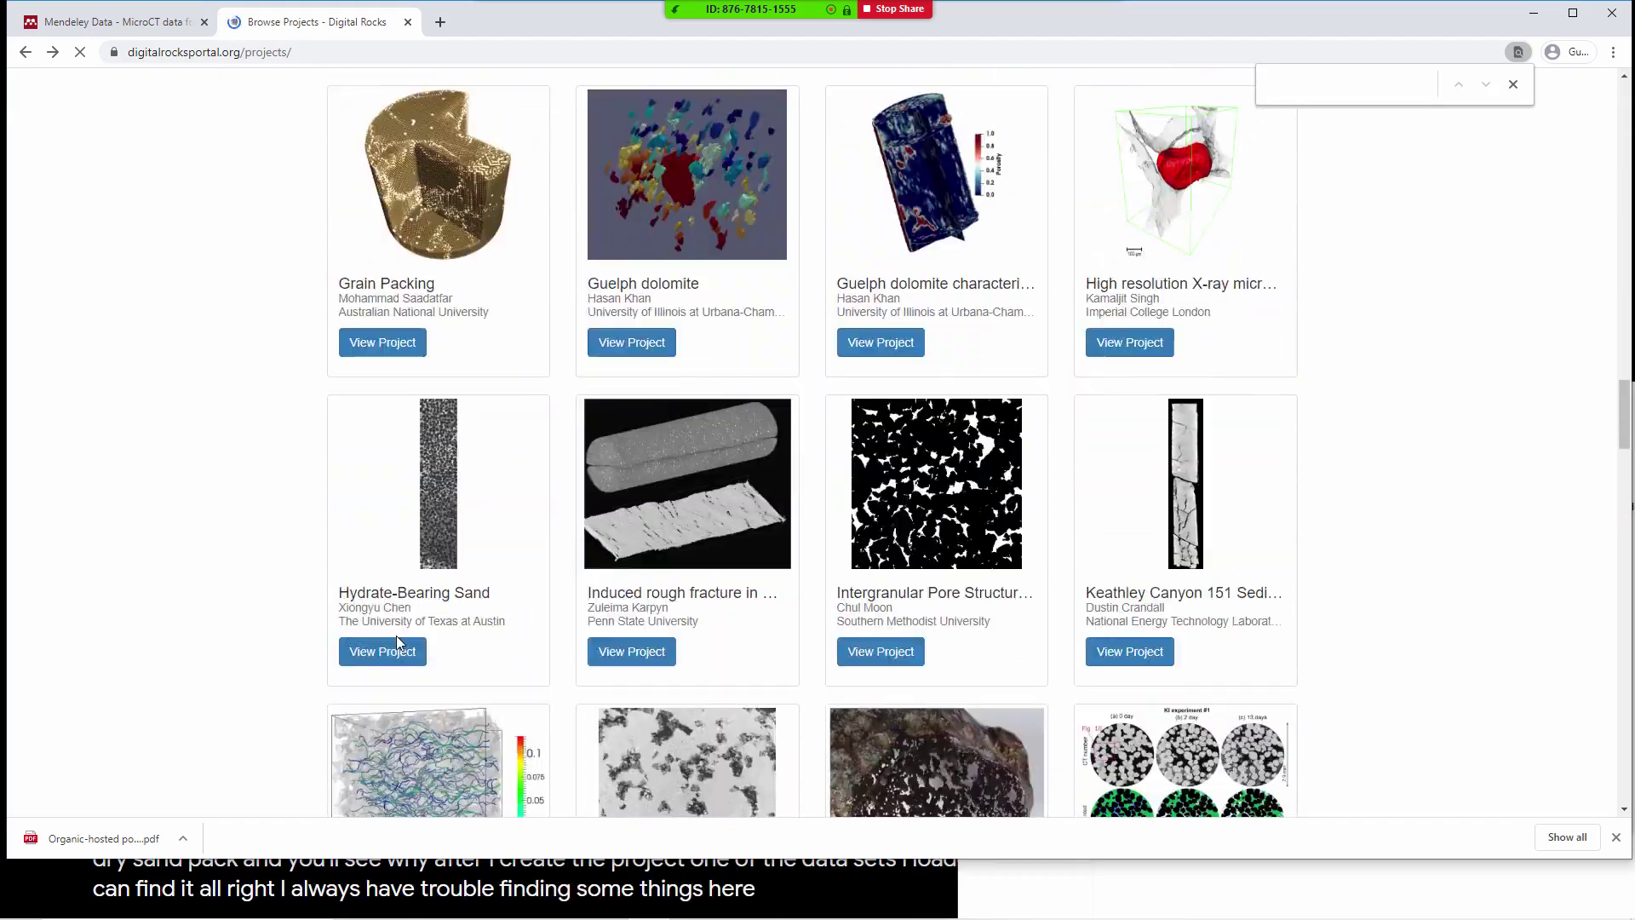
{"action": "scroll", "coordinate": [399, 636], "scroll_direction": "down", "scroll_amount": 20}
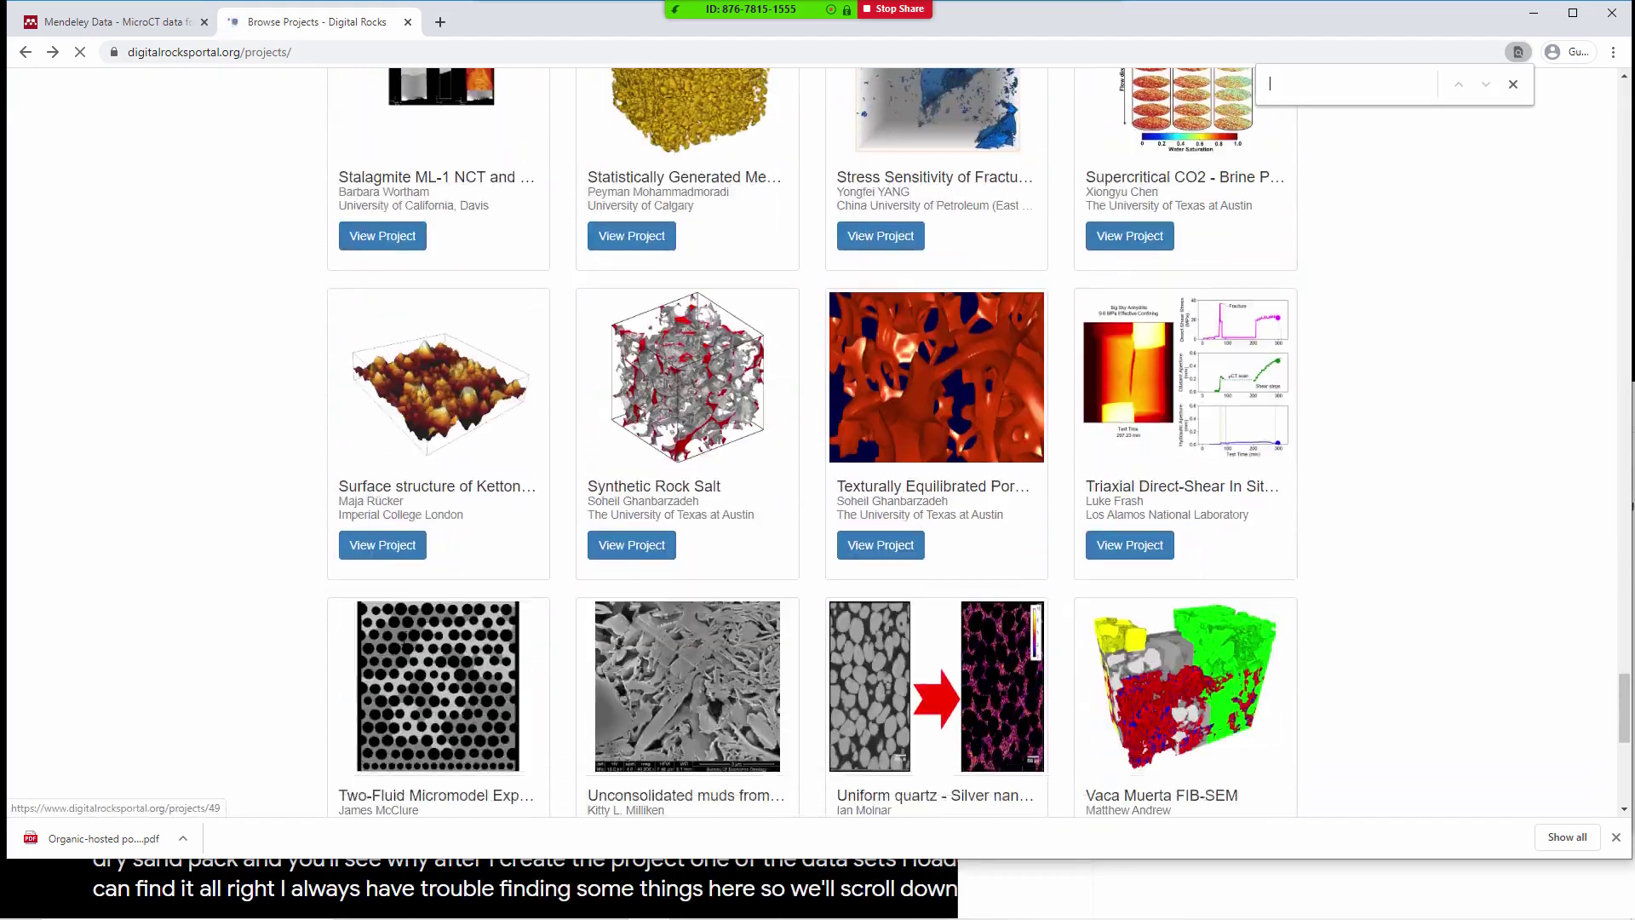
{"action": "scroll", "coordinate": [402, 637], "scroll_direction": "down", "scroll_amount": 8}
{"action": "scroll", "coordinate": [470, 584], "scroll_direction": "up", "scroll_amount": 6}
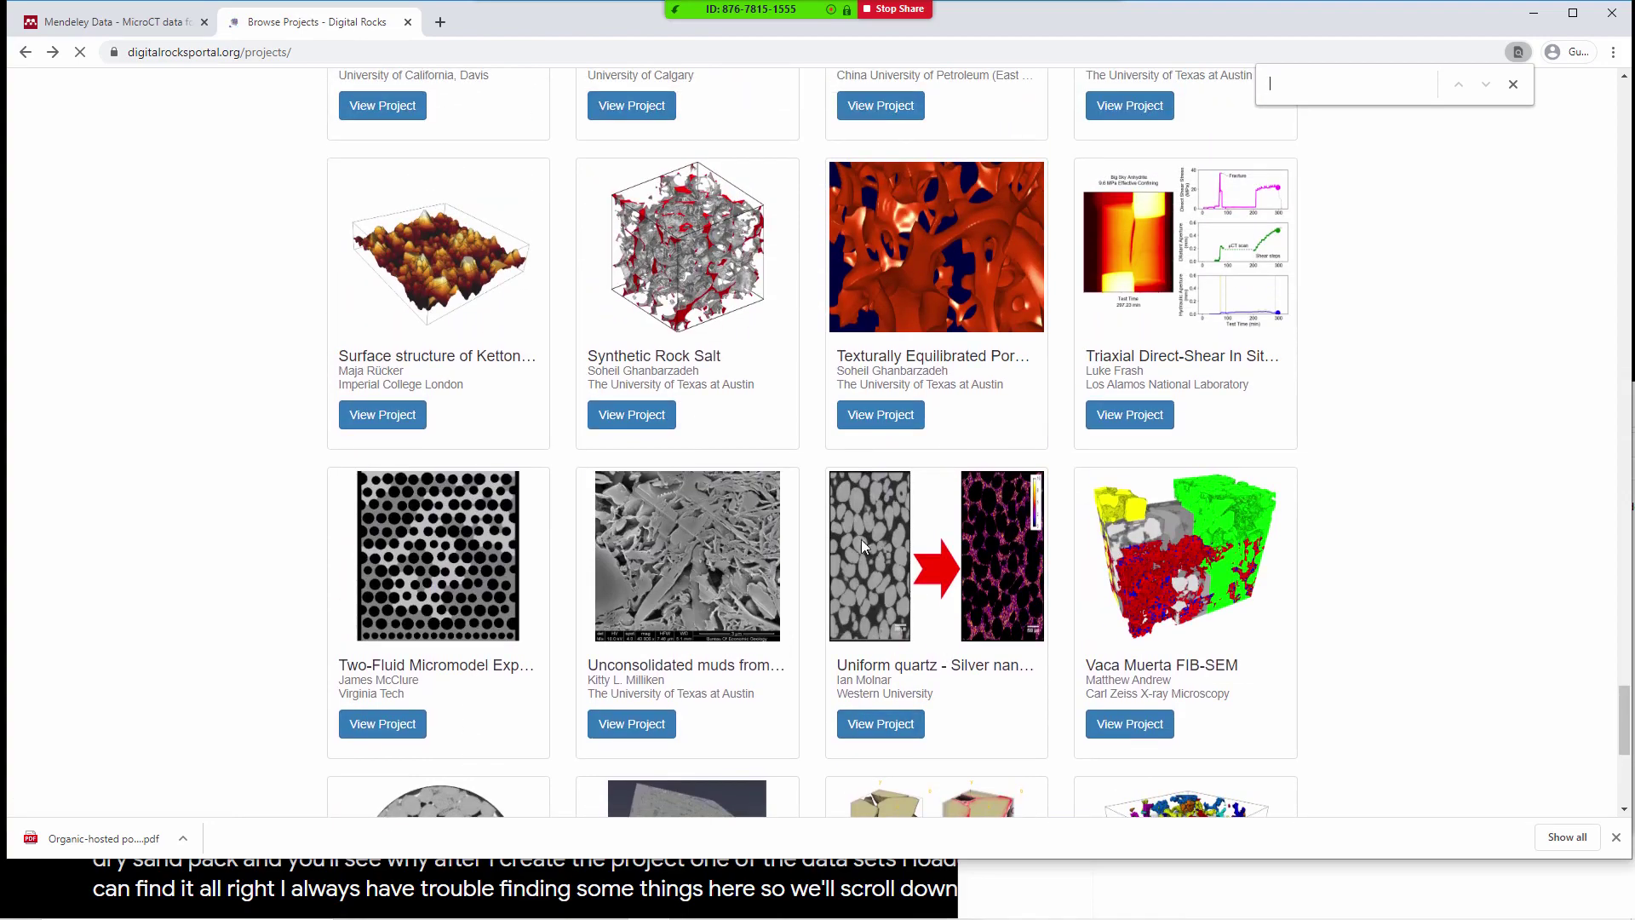
{"action": "scroll", "coordinate": [679, 523], "scroll_direction": "up", "scroll_amount": 1}
{"action": "scroll", "coordinate": [676, 518], "scroll_direction": "up", "scroll_amount": 8}
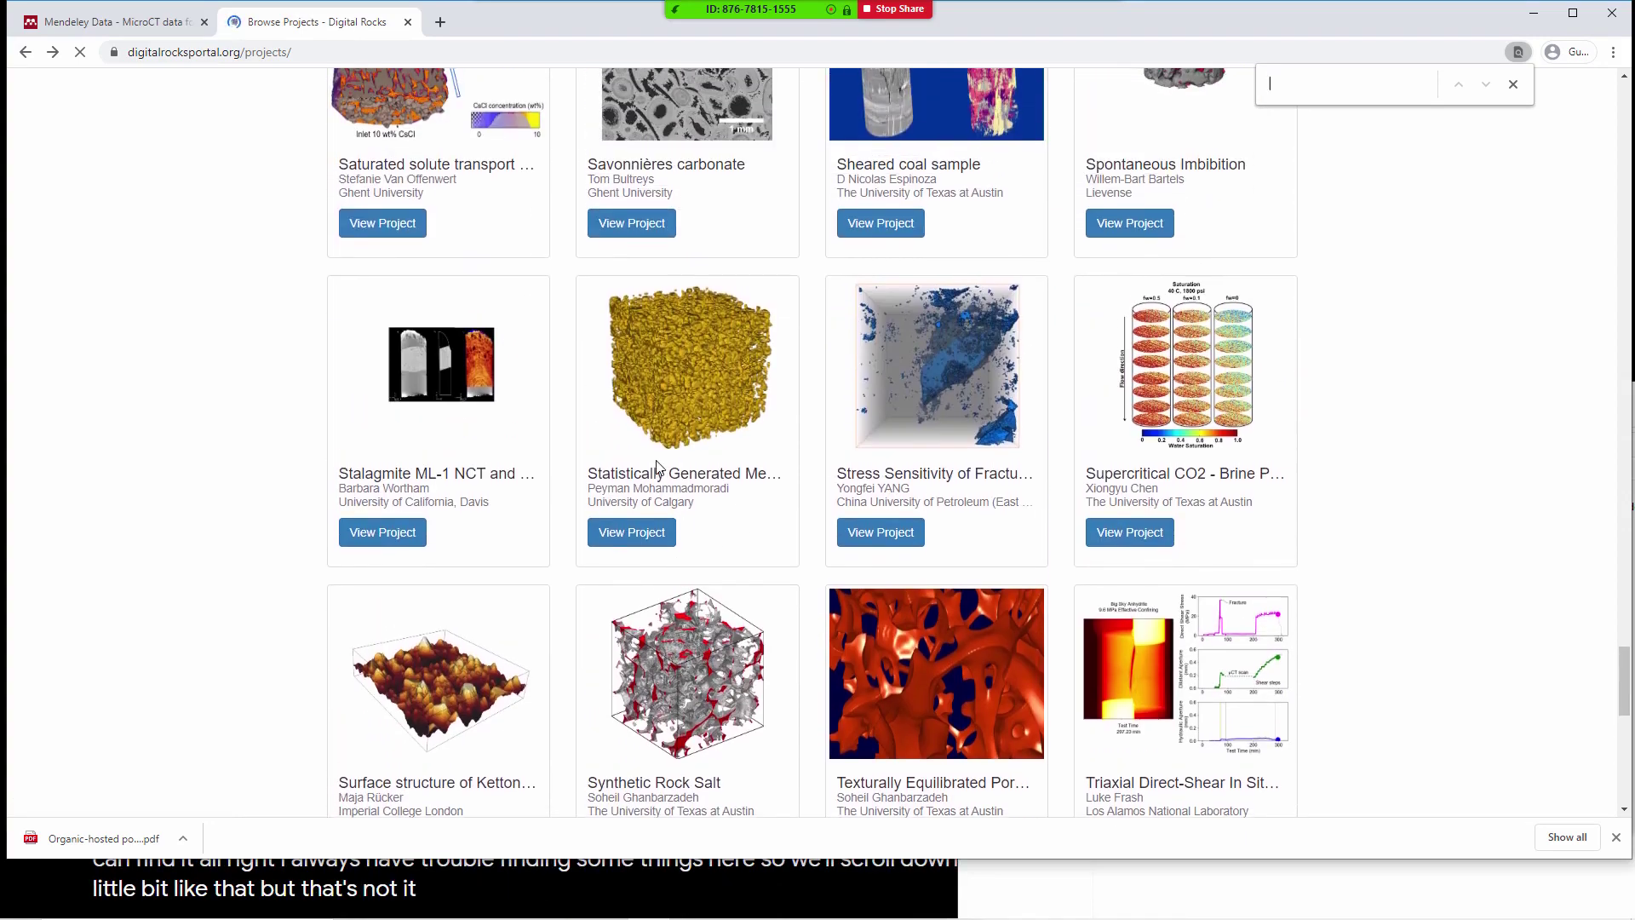
{"action": "scroll", "coordinate": [831, 498], "scroll_direction": "up", "scroll_amount": 3}
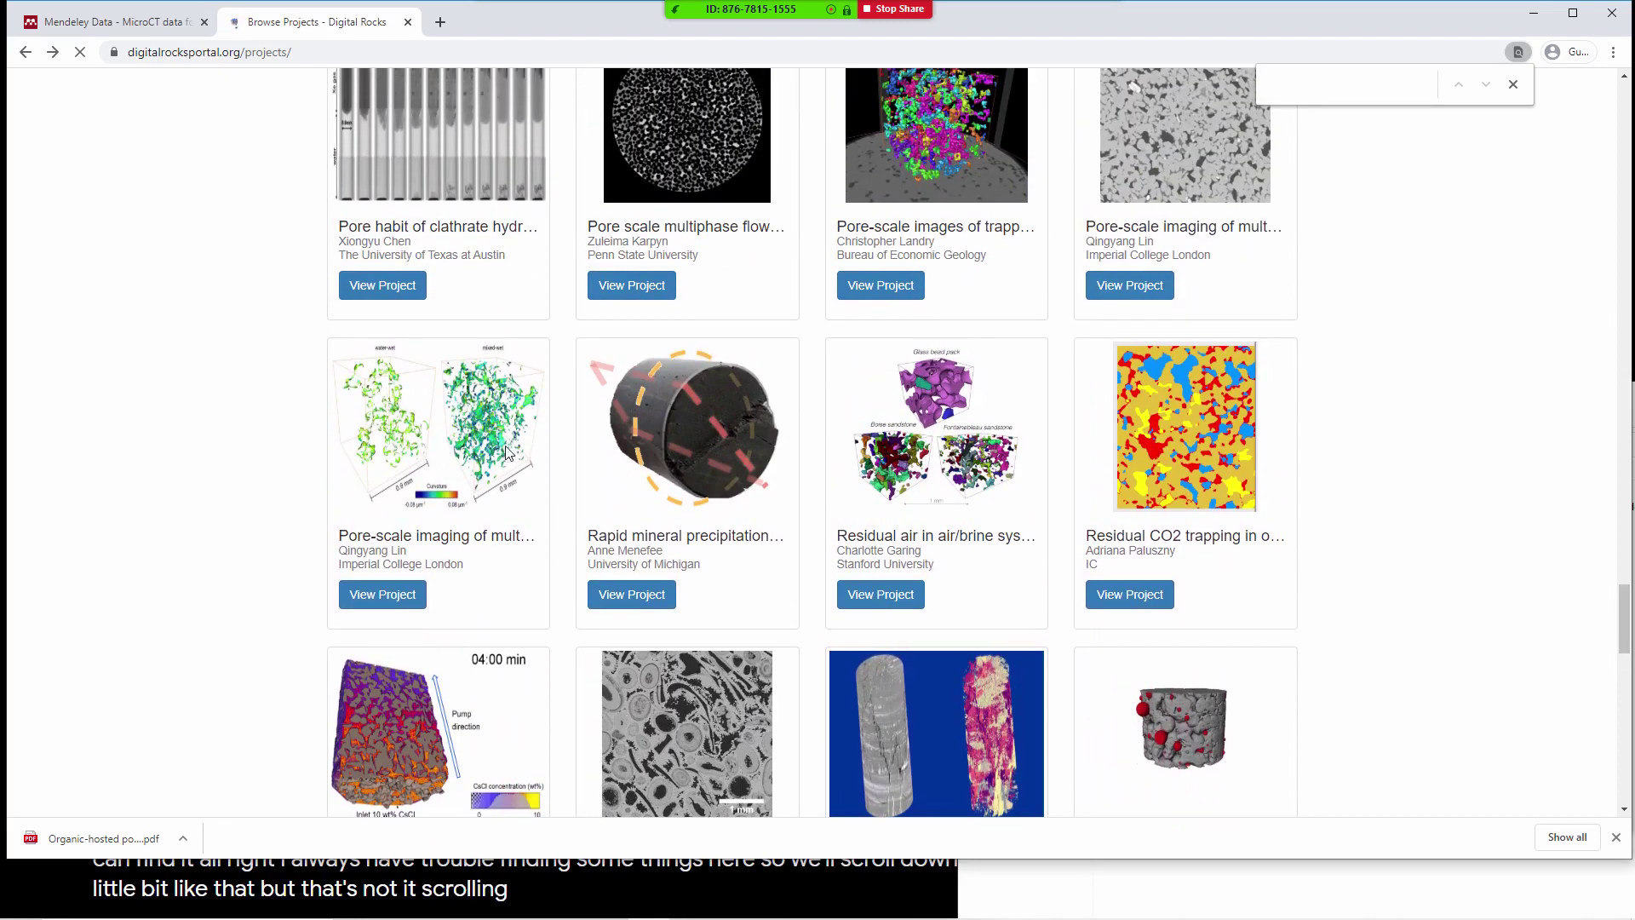
{"action": "scroll", "coordinate": [656, 477], "scroll_direction": "up", "scroll_amount": 3}
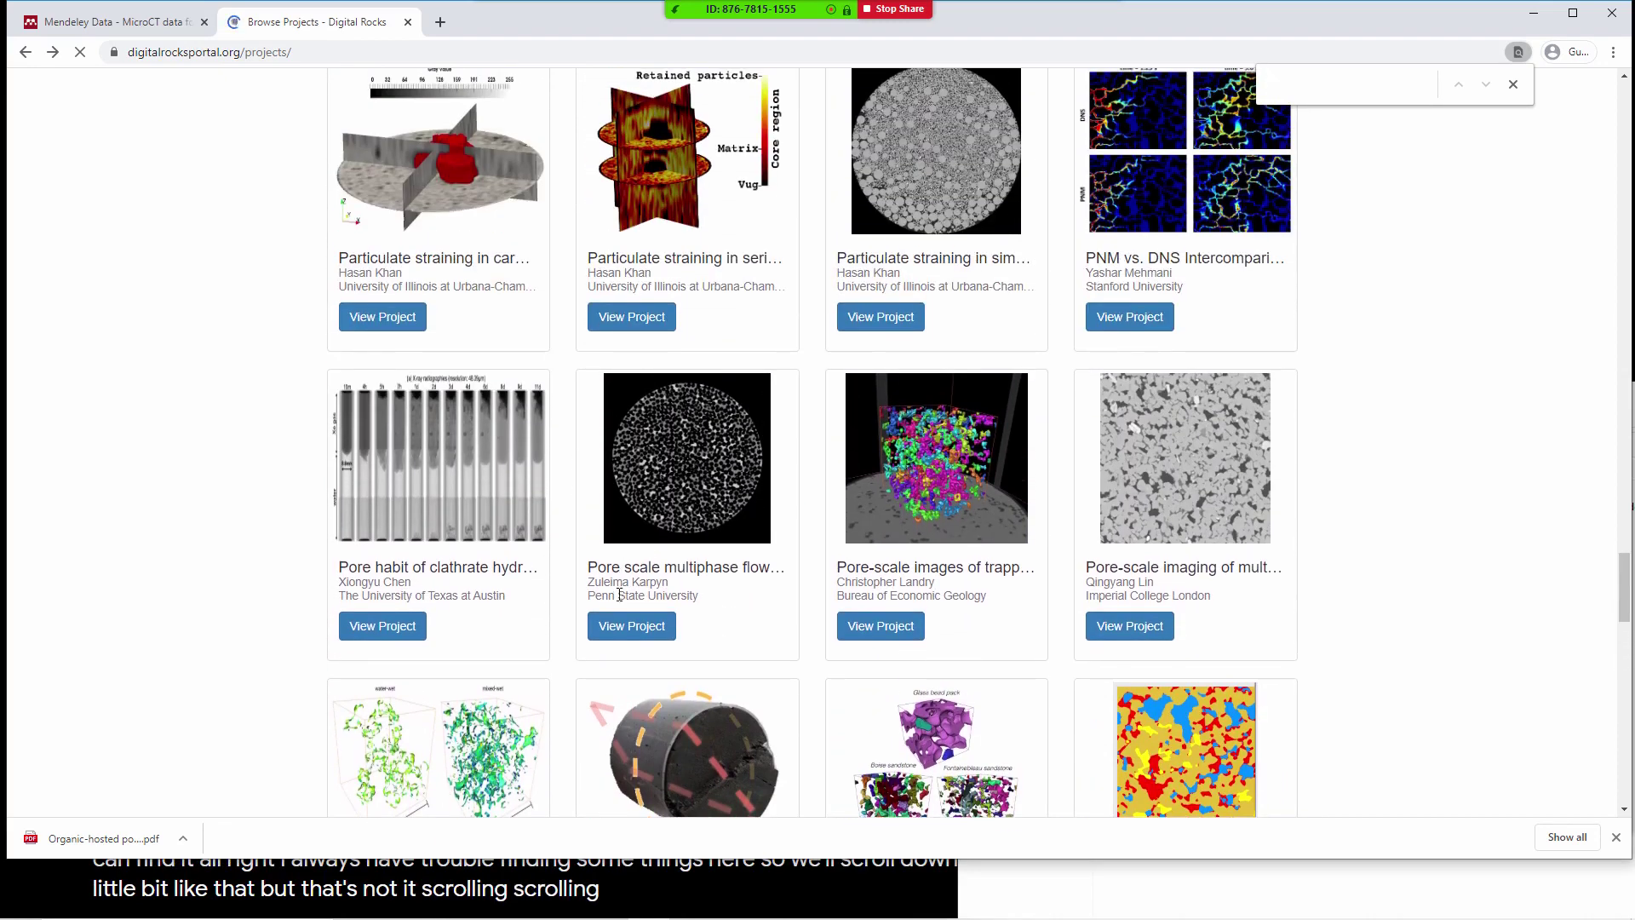
{"action": "left_click", "coordinate": [626, 627]}
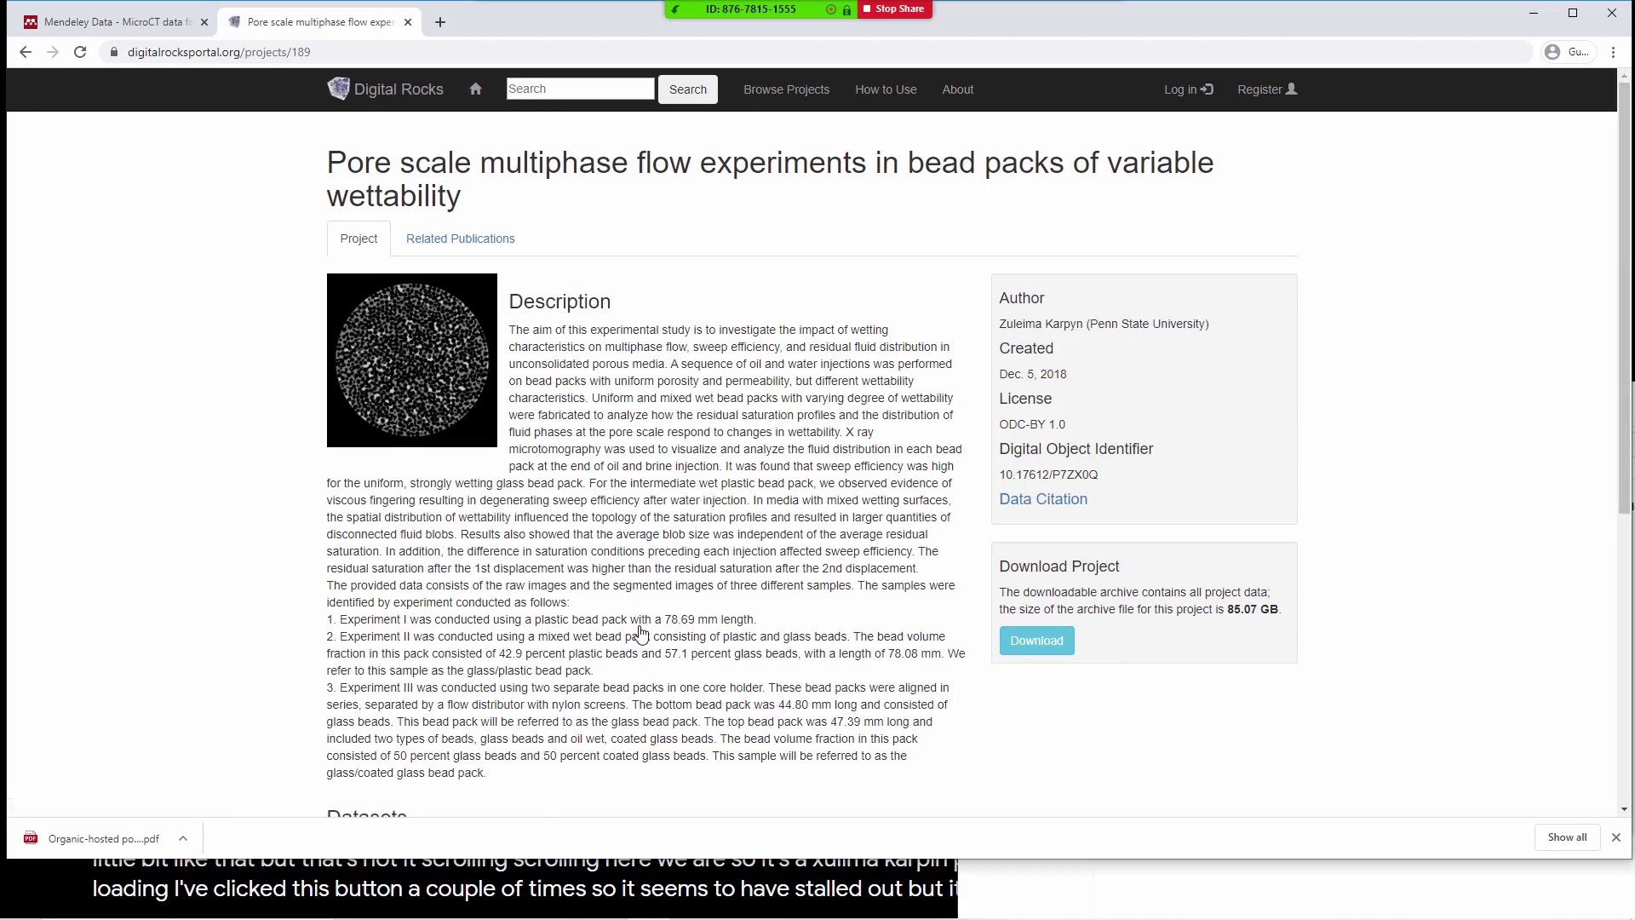
Bring the Downloads folder window into view, then close it
{"action": "left_click", "coordinate": [1016, 884]}
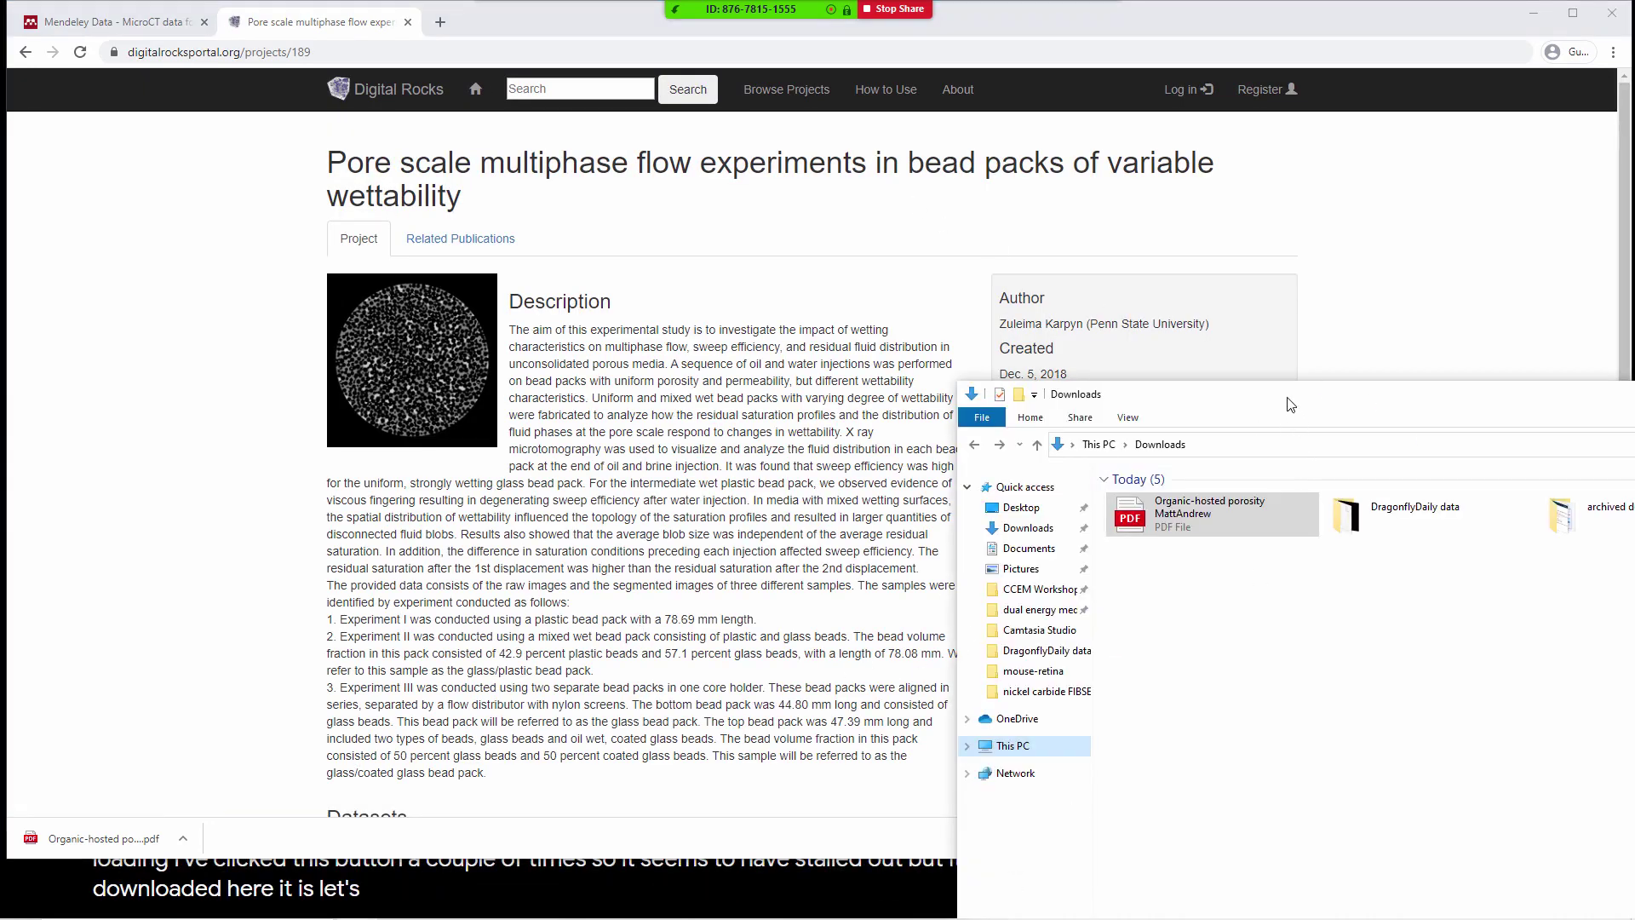
{"action": "left_click_drag", "start_coordinate": [1292, 405], "coordinate": [728, 90]}
{"action": "left_click_drag", "start_coordinate": [1491, 89], "coordinate": [1335, 88]}
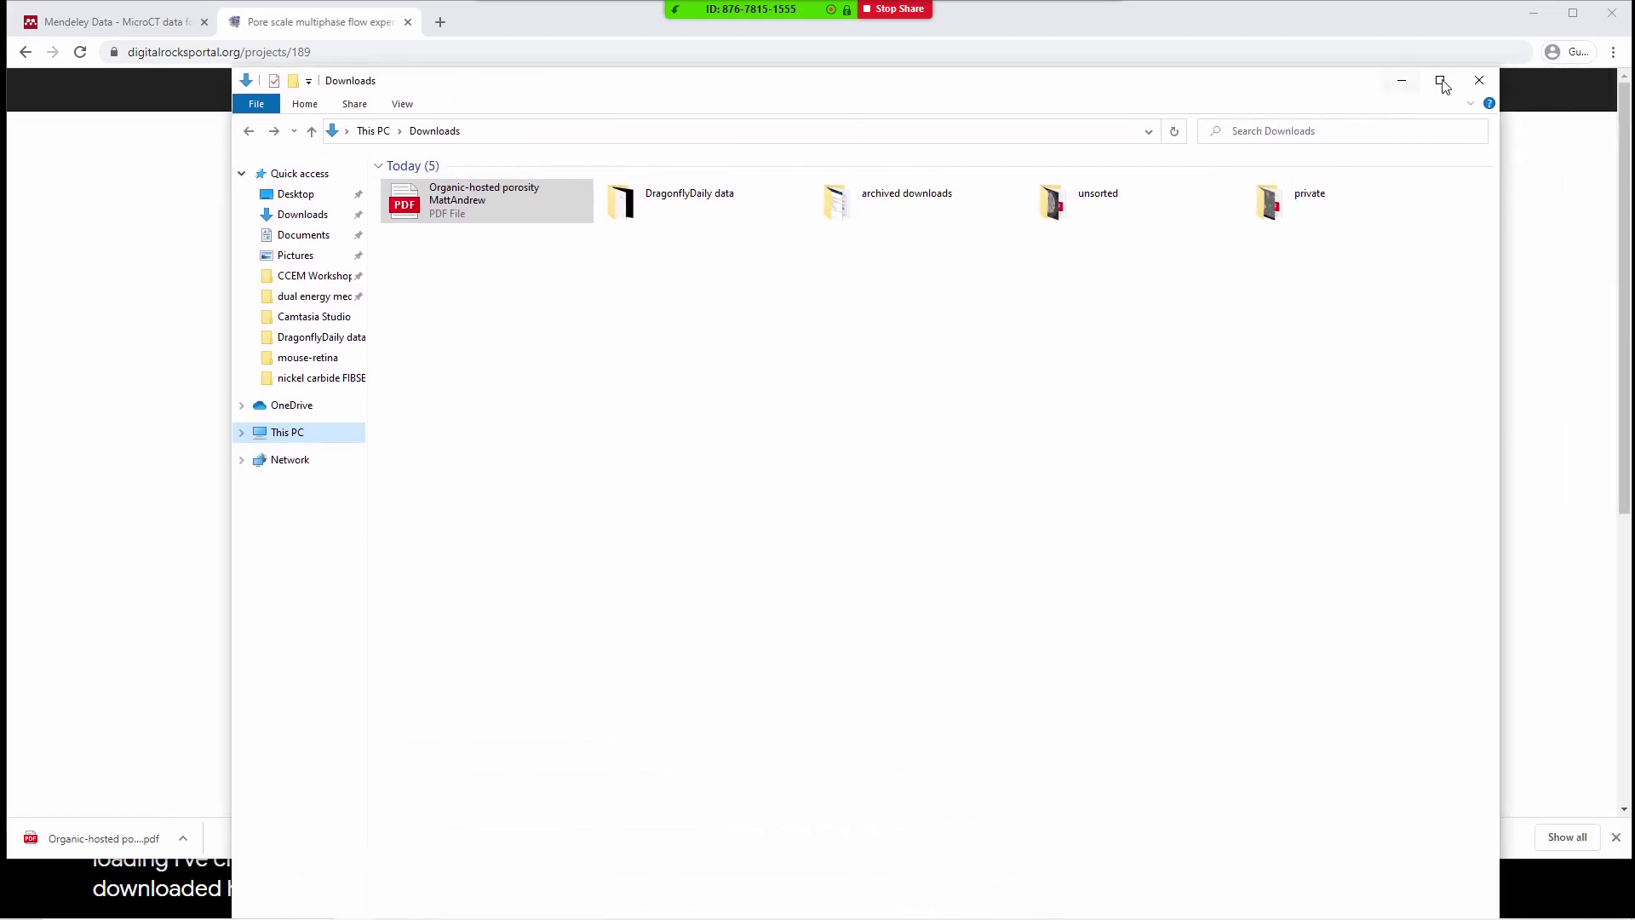
{"action": "left_click", "coordinate": [1480, 80]}
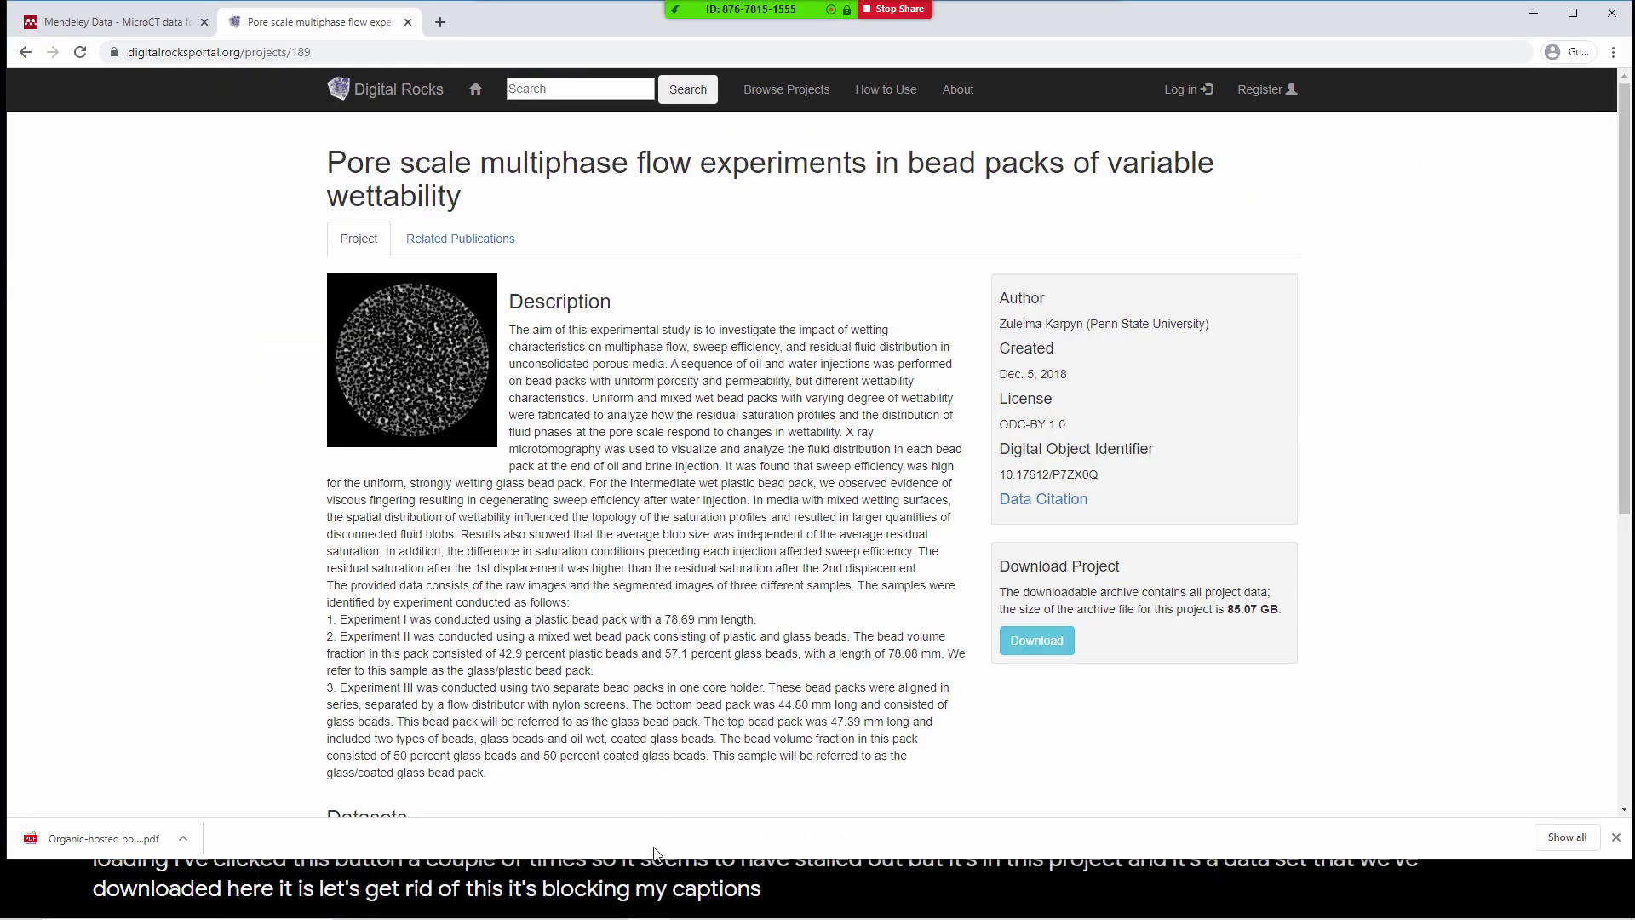
Go back from the bead-pack project page to the Browse Projects list
{"action": "left_click_drag", "start_coordinate": [650, 863], "coordinate": [653, 840]}
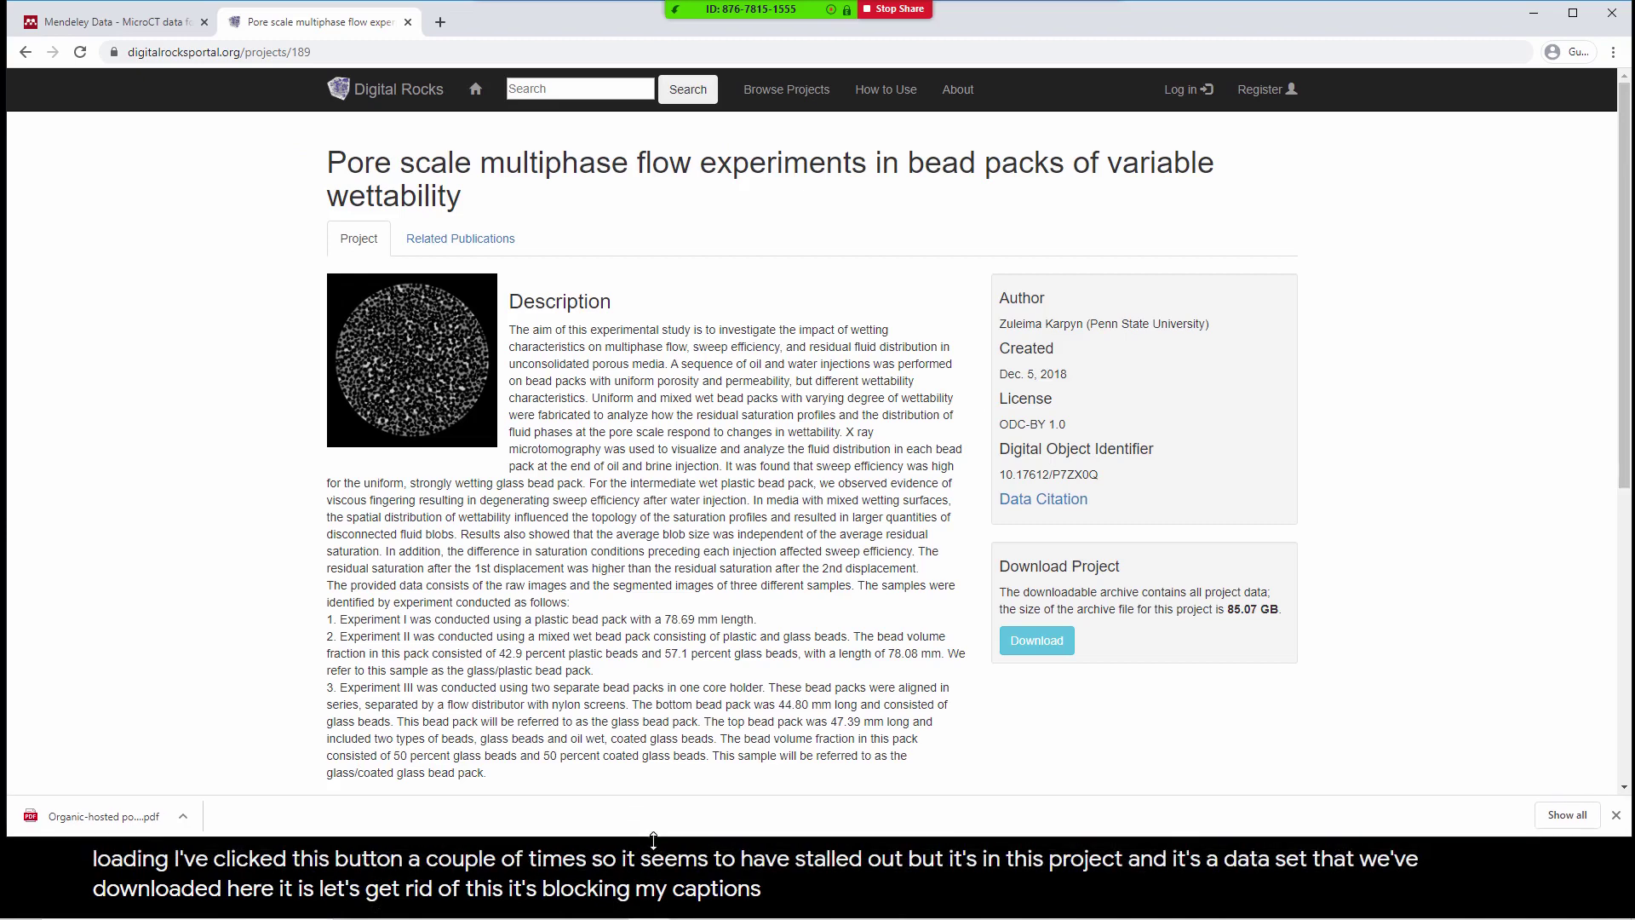
{"action": "scroll", "coordinate": [630, 478], "scroll_direction": "down", "scroll_amount": 4}
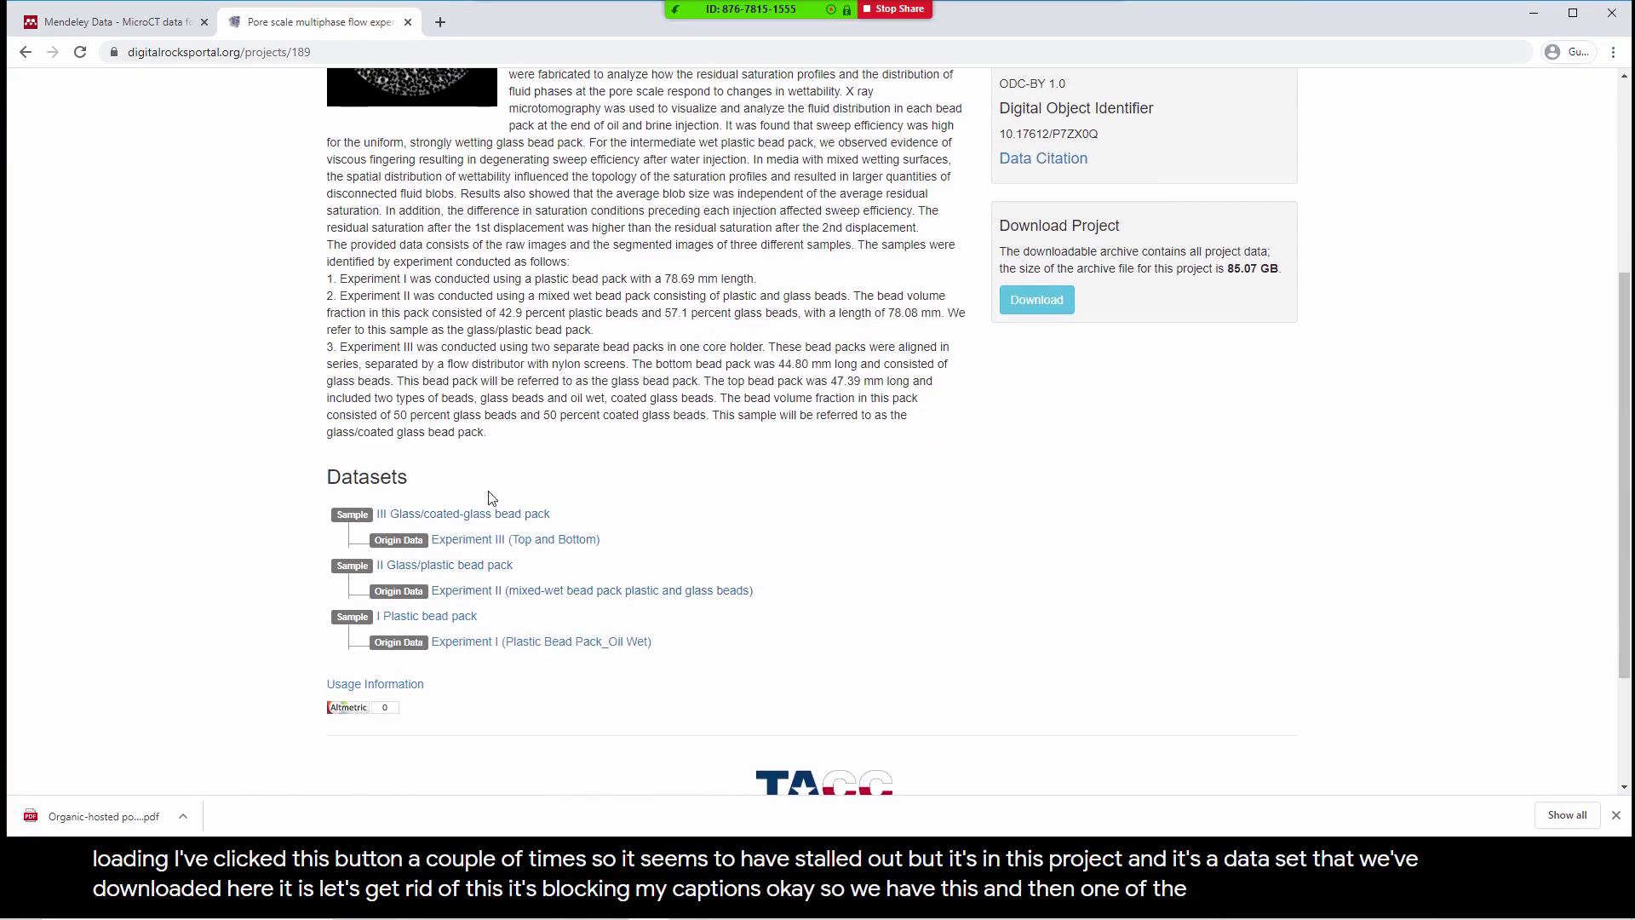
{"action": "scroll", "coordinate": [477, 520], "scroll_direction": "up", "scroll_amount": 5}
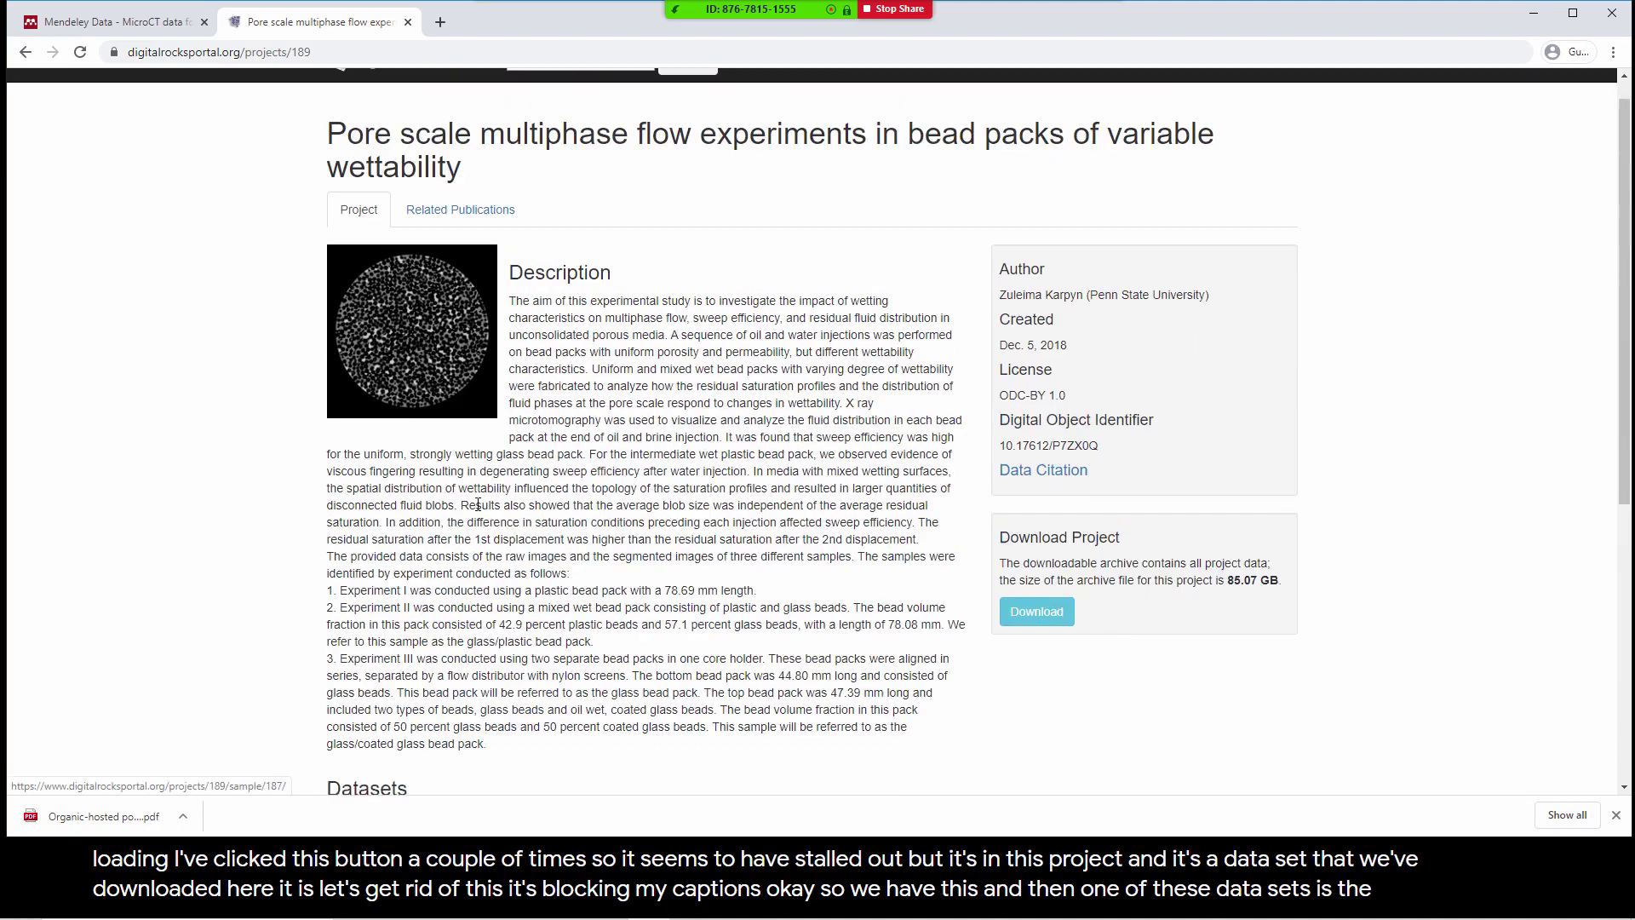
{"action": "left_click", "coordinate": [26, 53]}
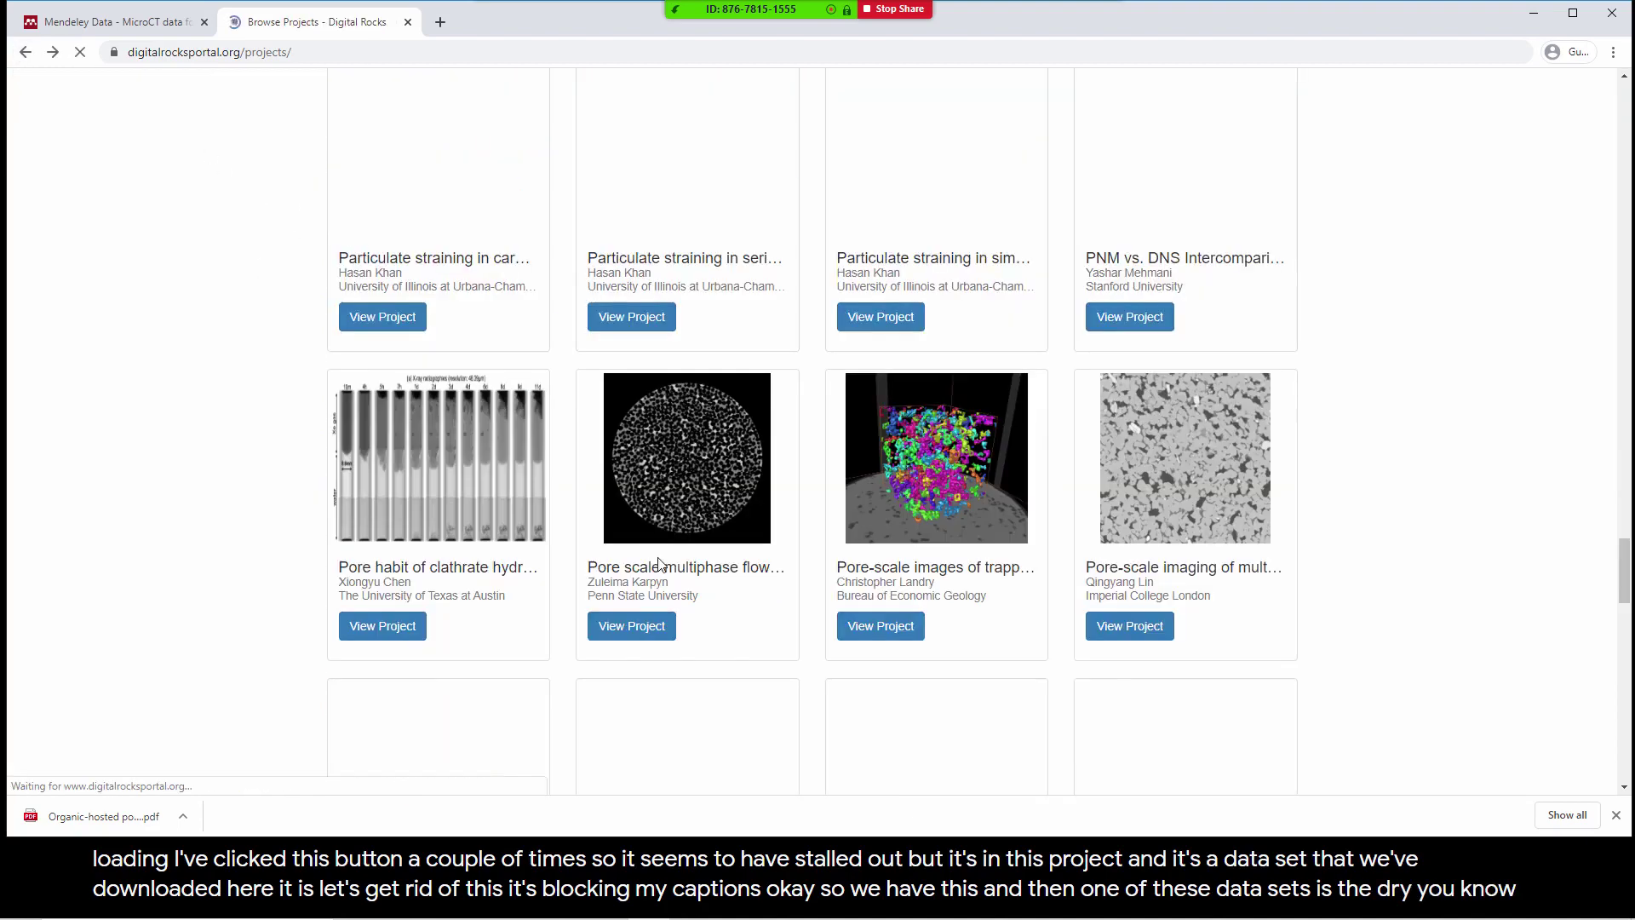
Open the Hydrate-Bearing Sand project page from the project list
{"action": "scroll", "coordinate": [694, 545], "scroll_direction": "up", "scroll_amount": 6}
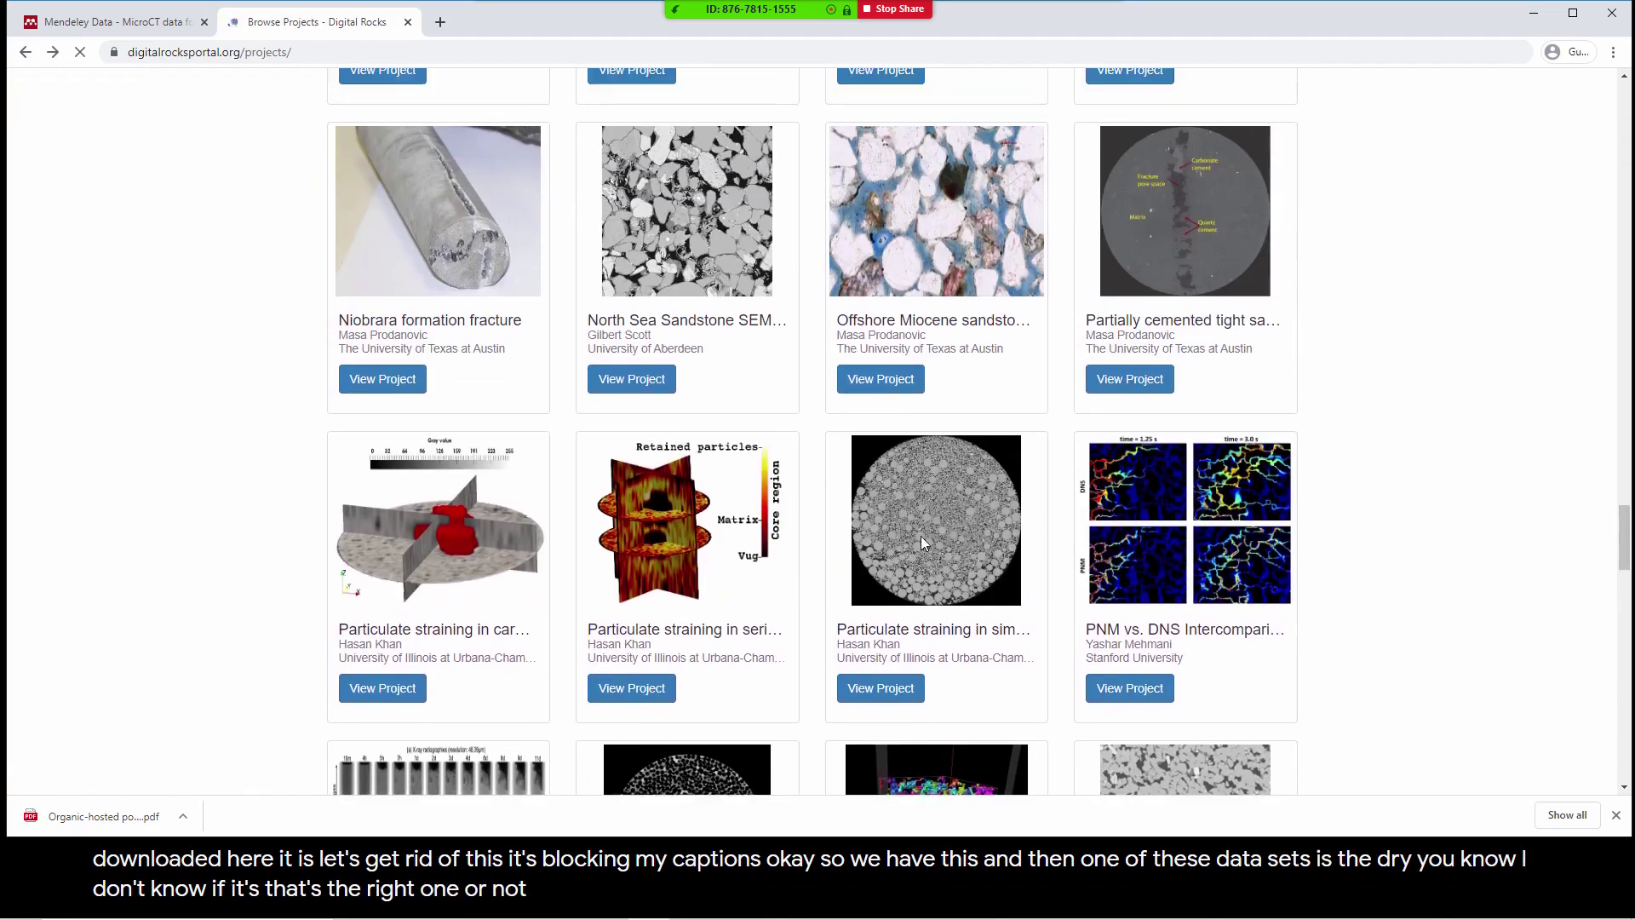
{"action": "scroll", "coordinate": [921, 535], "scroll_direction": "up", "scroll_amount": 8}
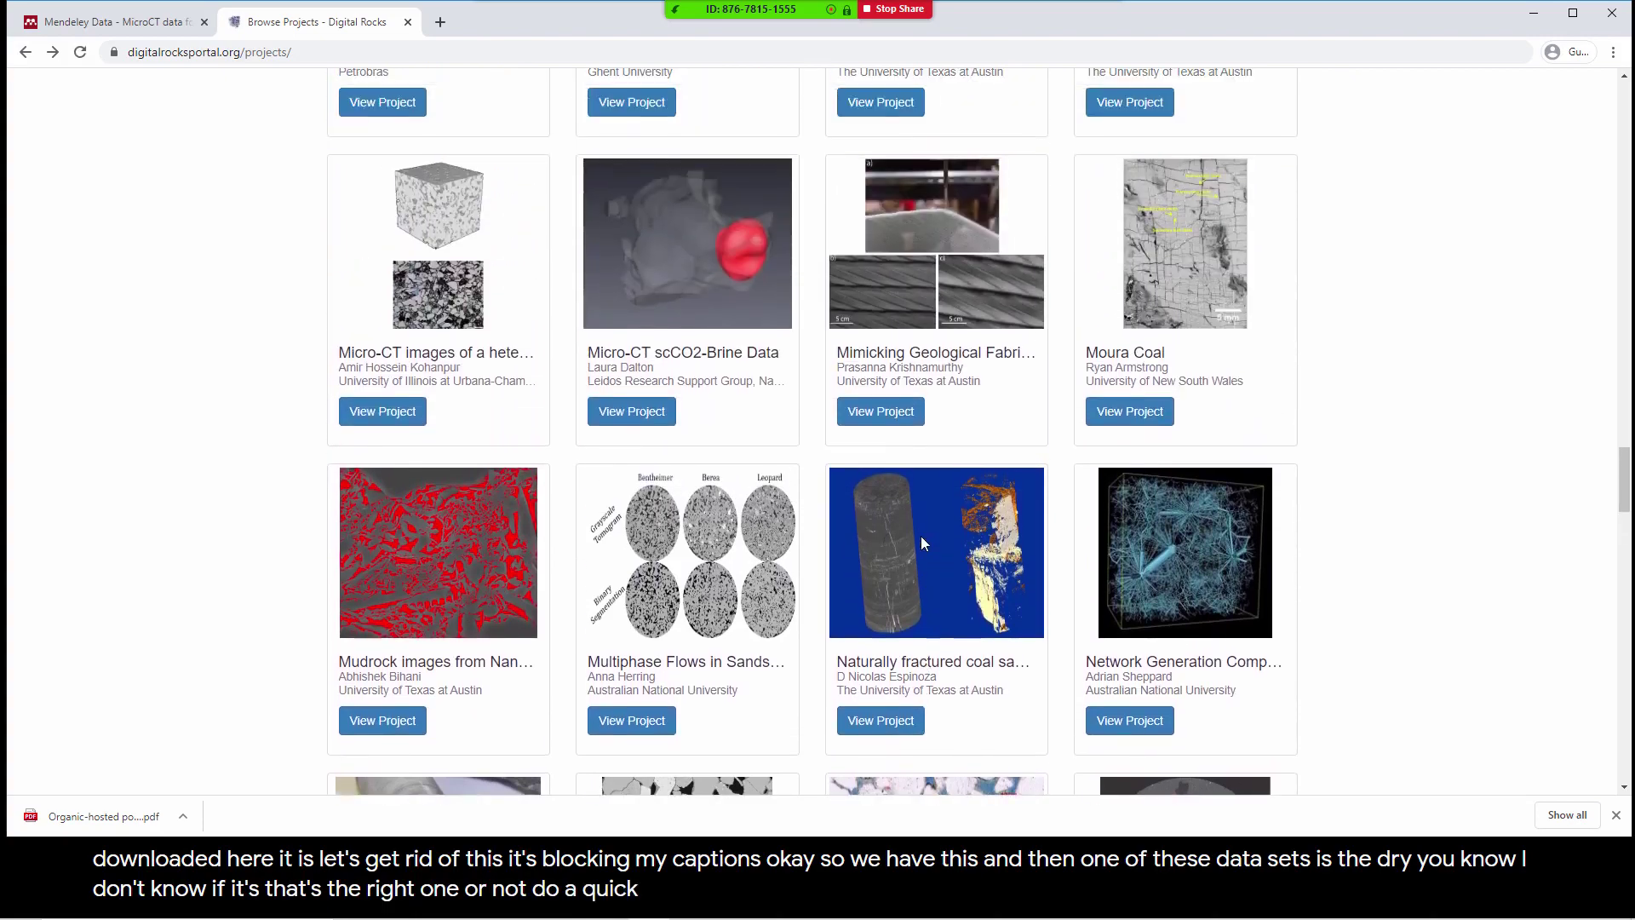
{"action": "scroll", "coordinate": [921, 535], "scroll_direction": "up", "scroll_amount": 9}
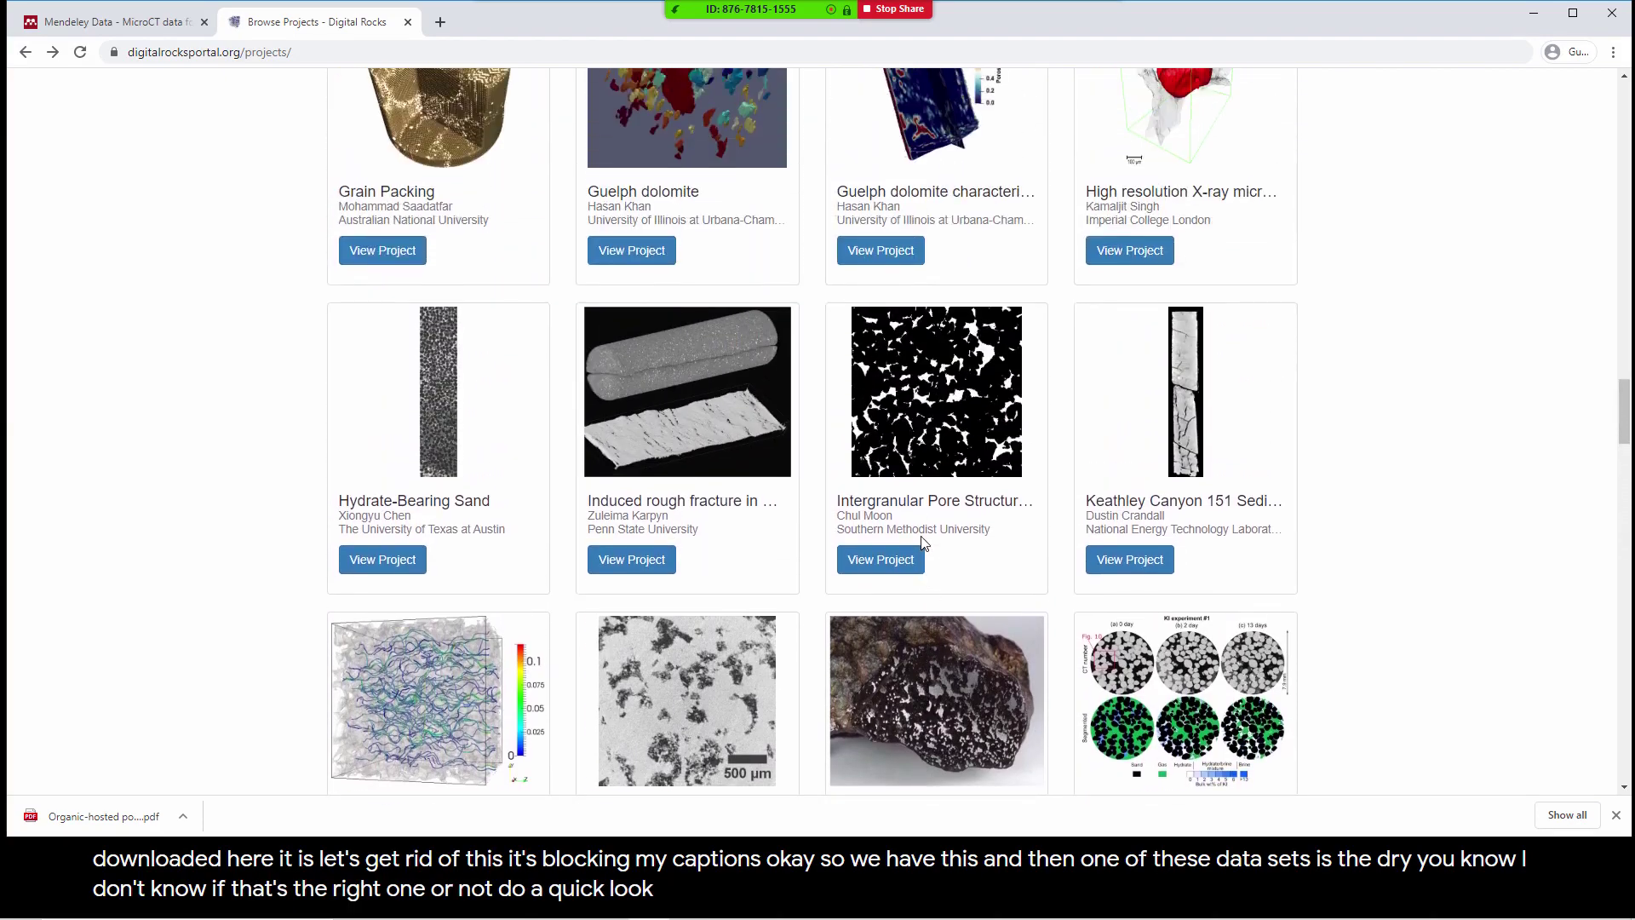
{"action": "scroll", "coordinate": [655, 609], "scroll_direction": "down", "scroll_amount": 3}
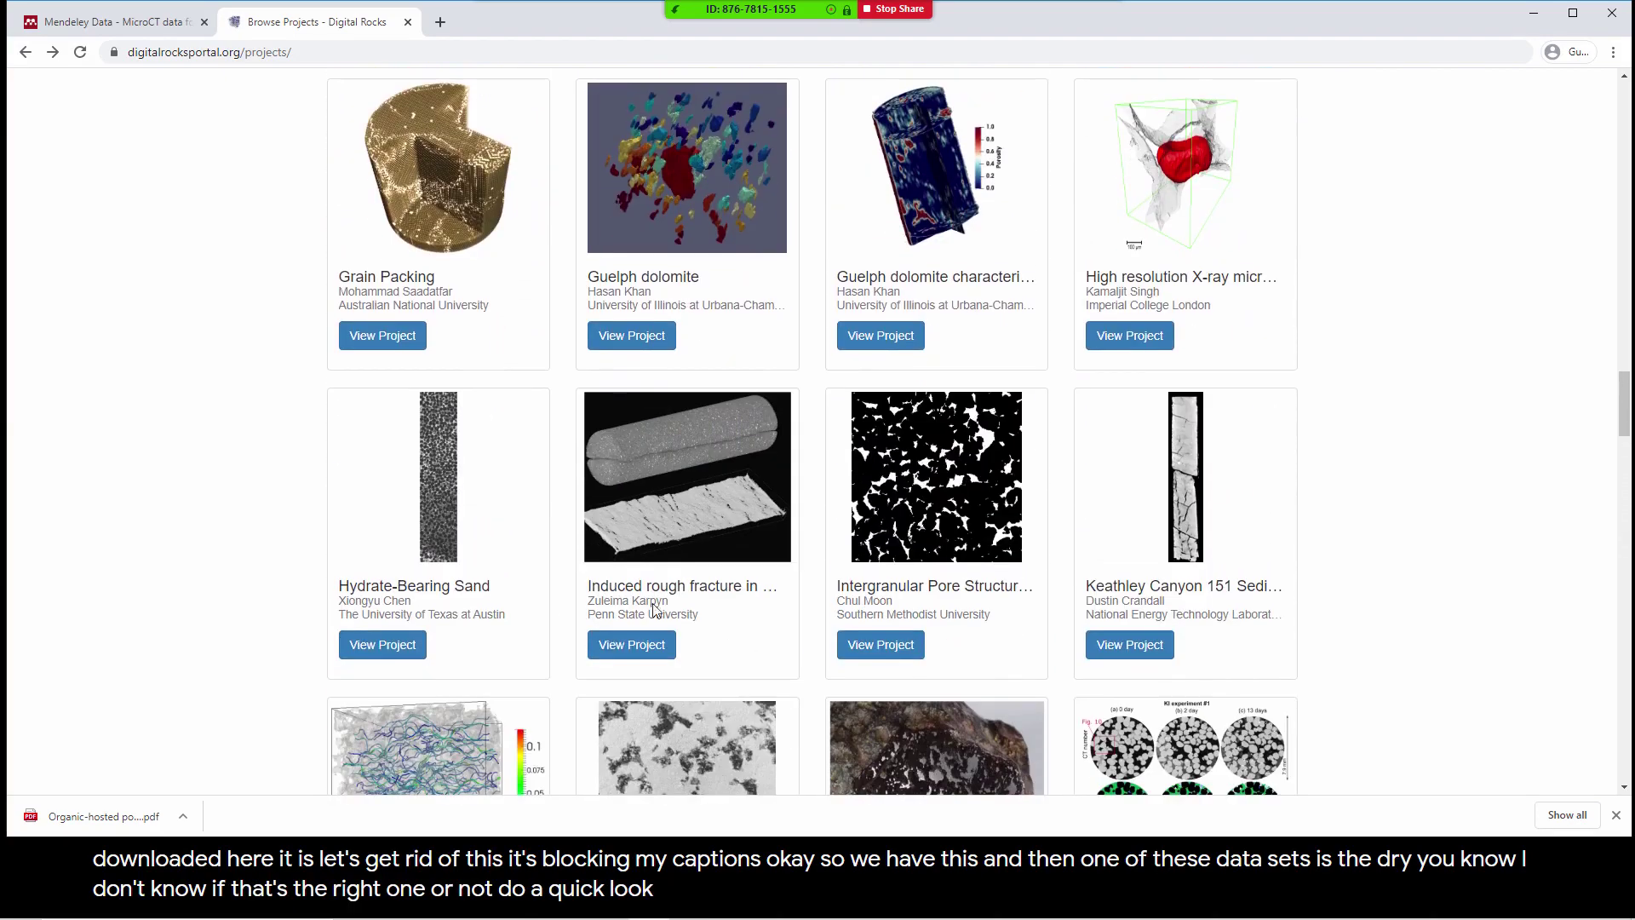
{"action": "left_click", "coordinate": [390, 632]}
Select and copy the author's full name on the Hydrate-Bearing Sand page
{"action": "scroll", "coordinate": [719, 522], "scroll_direction": "down", "scroll_amount": 6}
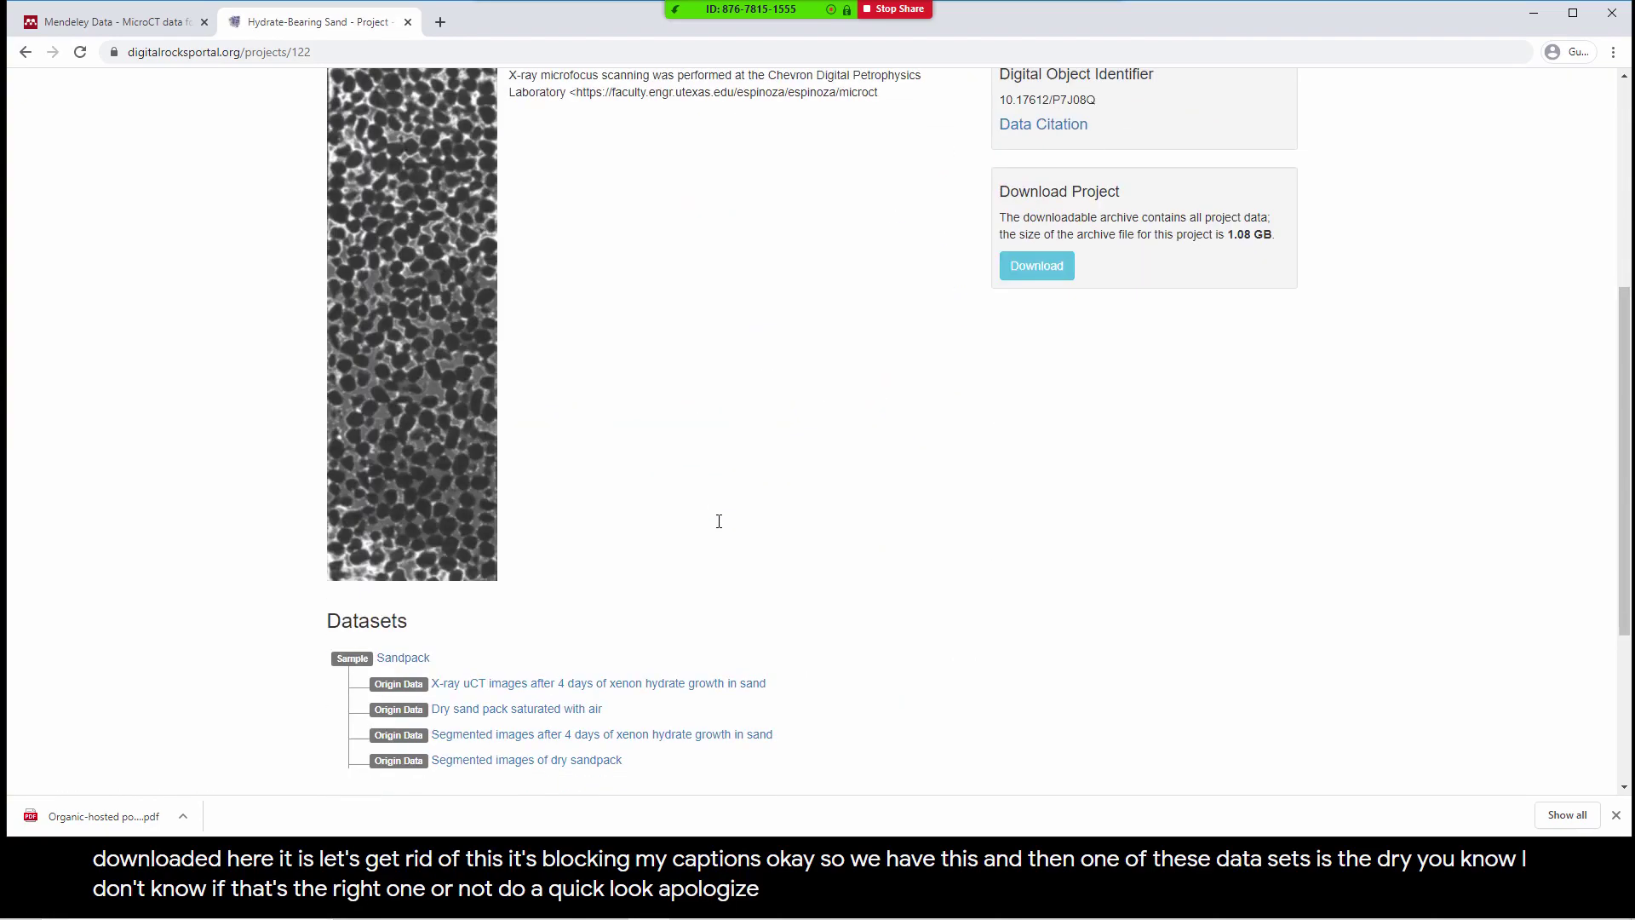
{"action": "scroll", "coordinate": [648, 418], "scroll_direction": "up", "scroll_amount": 4}
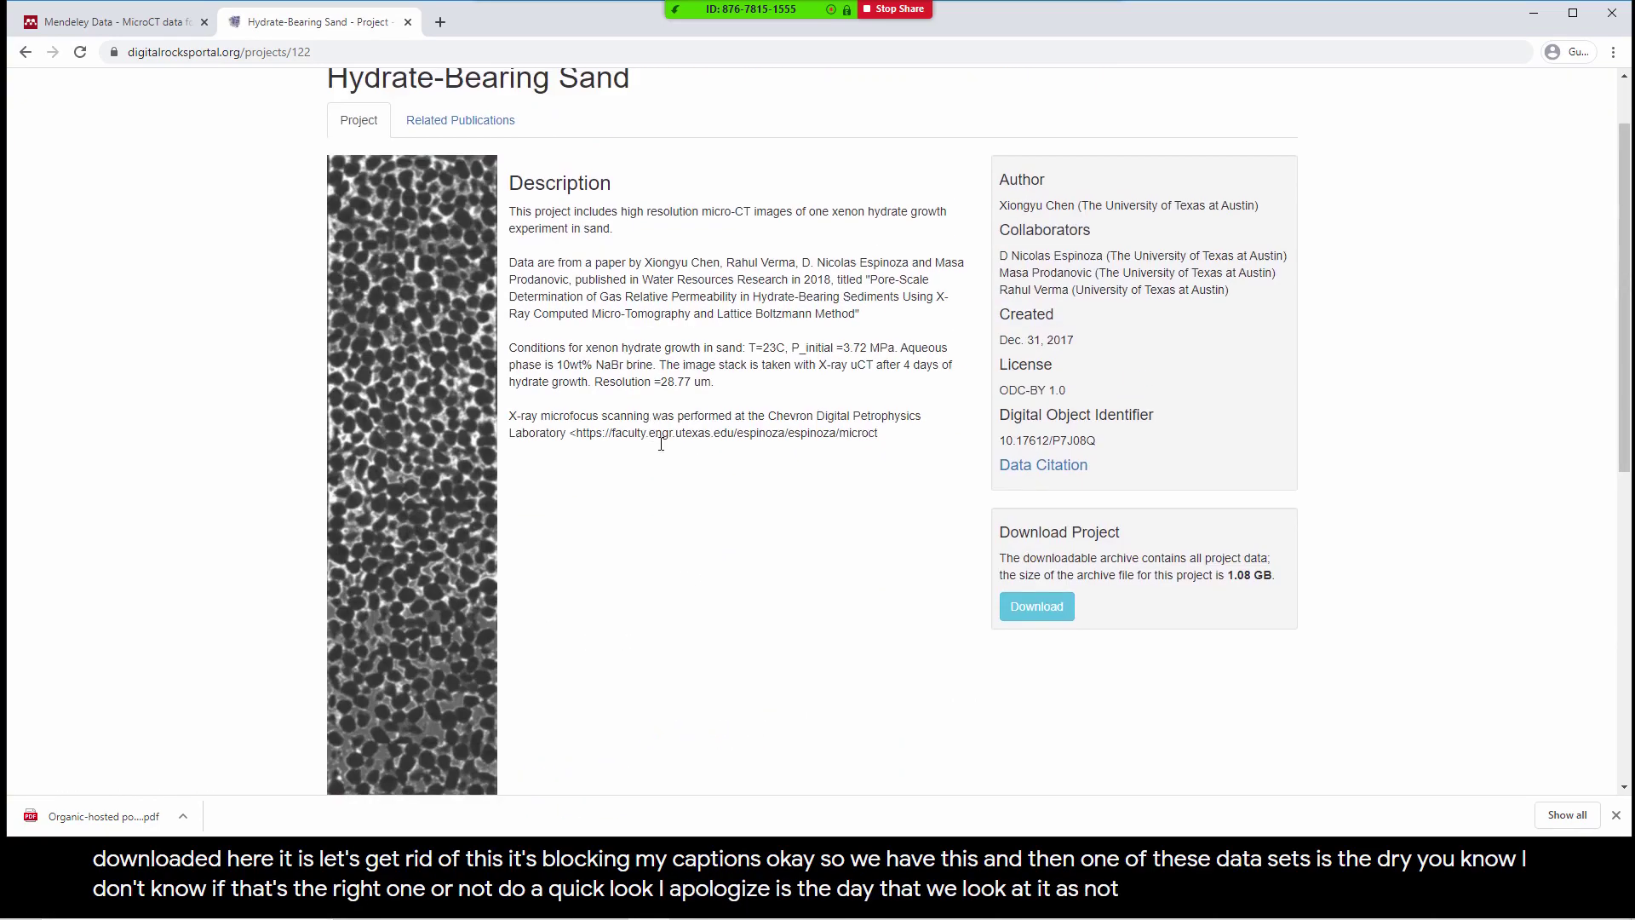
{"action": "scroll", "coordinate": [708, 527], "scroll_direction": "down", "scroll_amount": 5}
{"action": "scroll", "coordinate": [707, 526], "scroll_direction": "up", "scroll_amount": 5}
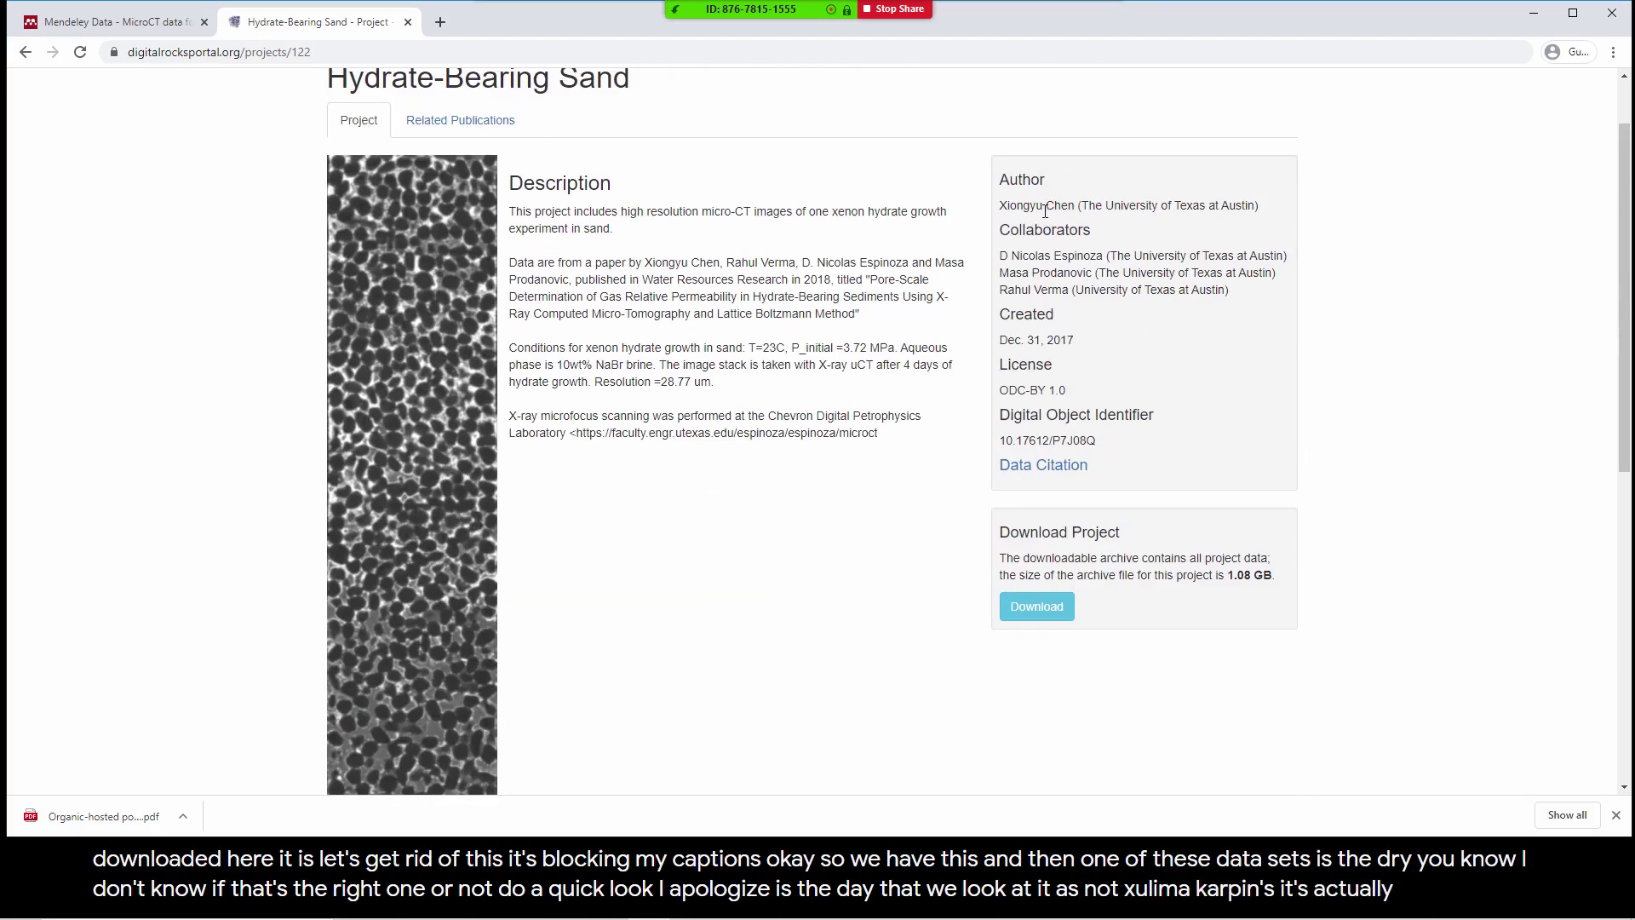
{"action": "scroll", "coordinate": [880, 401], "scroll_direction": "down", "scroll_amount": 5}
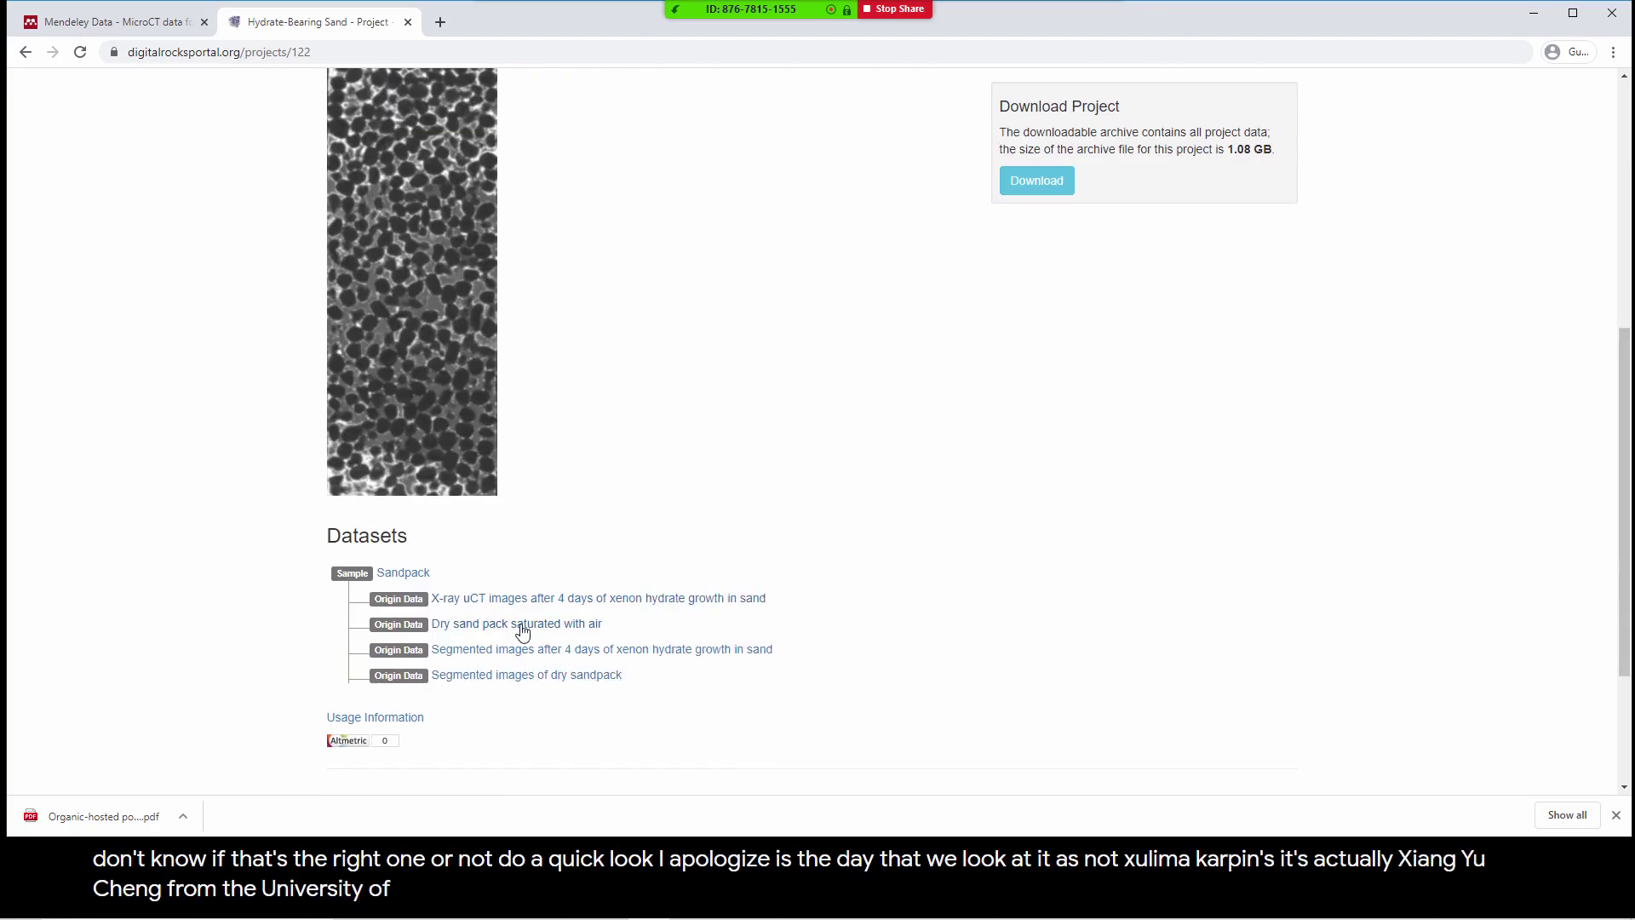
{"action": "scroll", "coordinate": [661, 514], "scroll_direction": "up", "scroll_amount": 5}
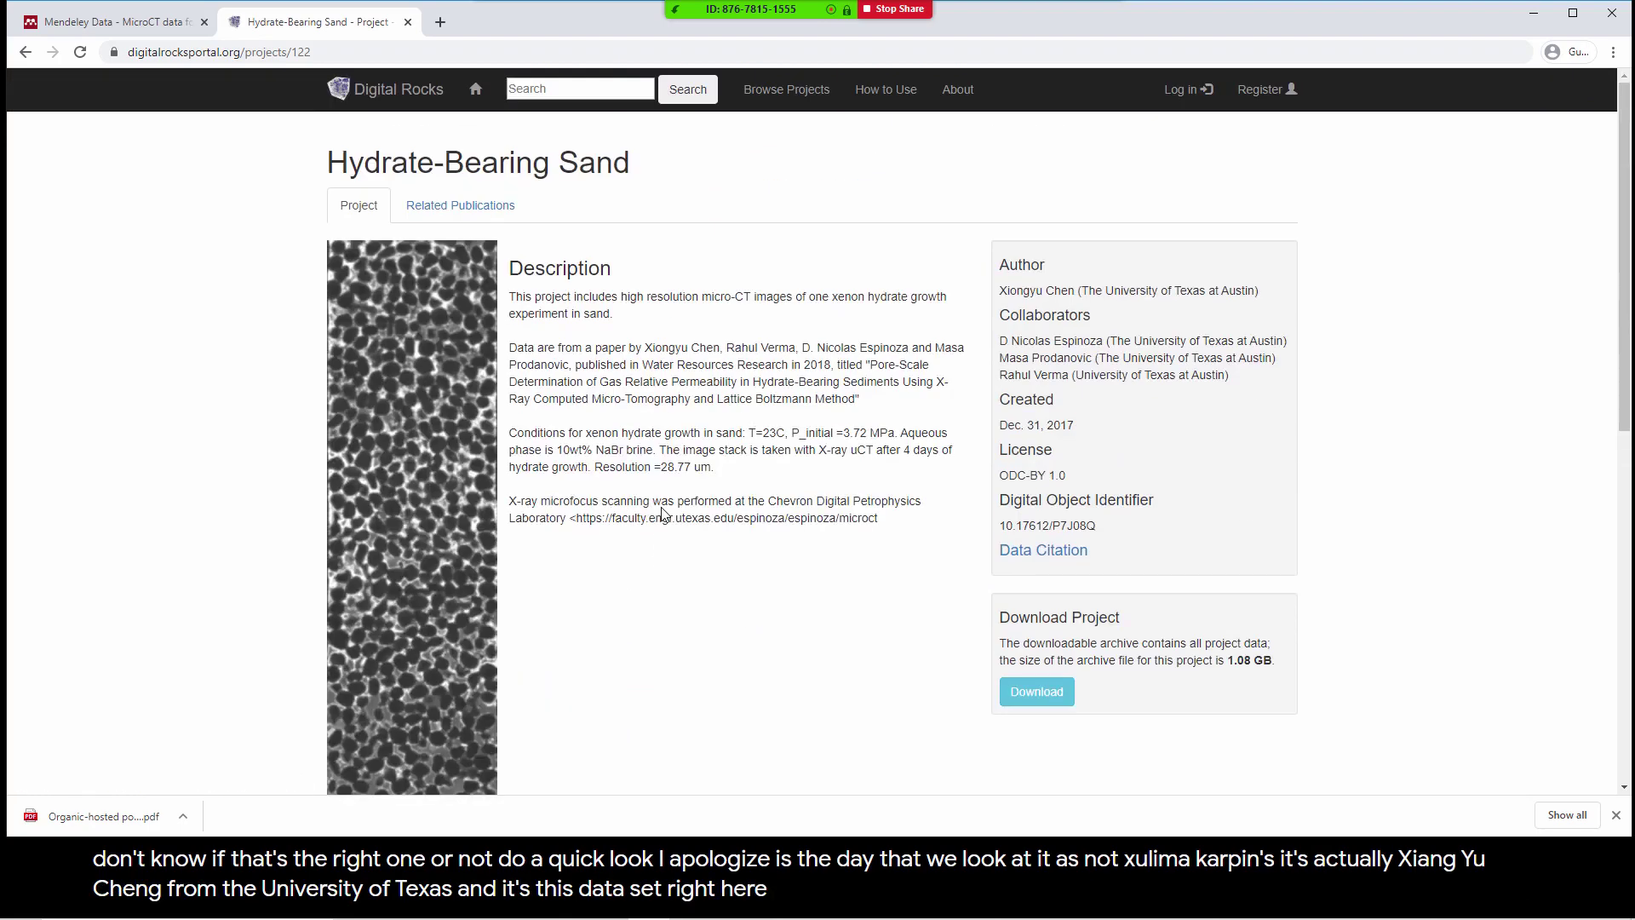
{"action": "double_click", "coordinate": [1014, 294]}
{"action": "left_click_drag", "start_coordinate": [1014, 294], "coordinate": [1051, 293]}
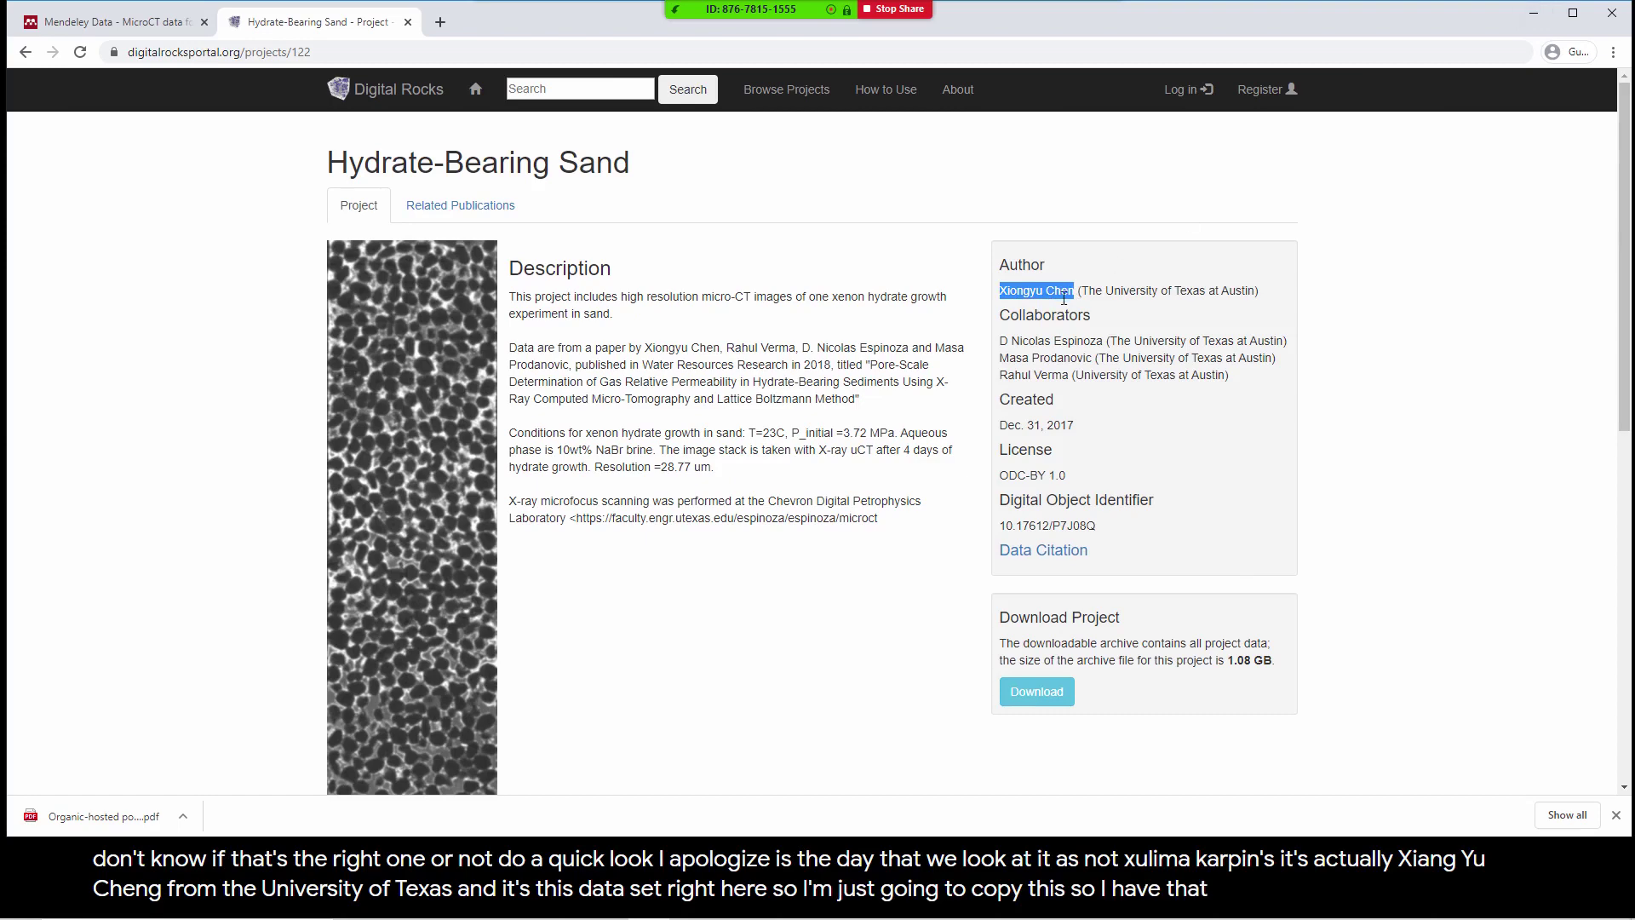
In Dragonfly, import dry sand pack.ORSObject from the DragonflyDaily data folder
{"action": "key", "text": "alt+Tab"}
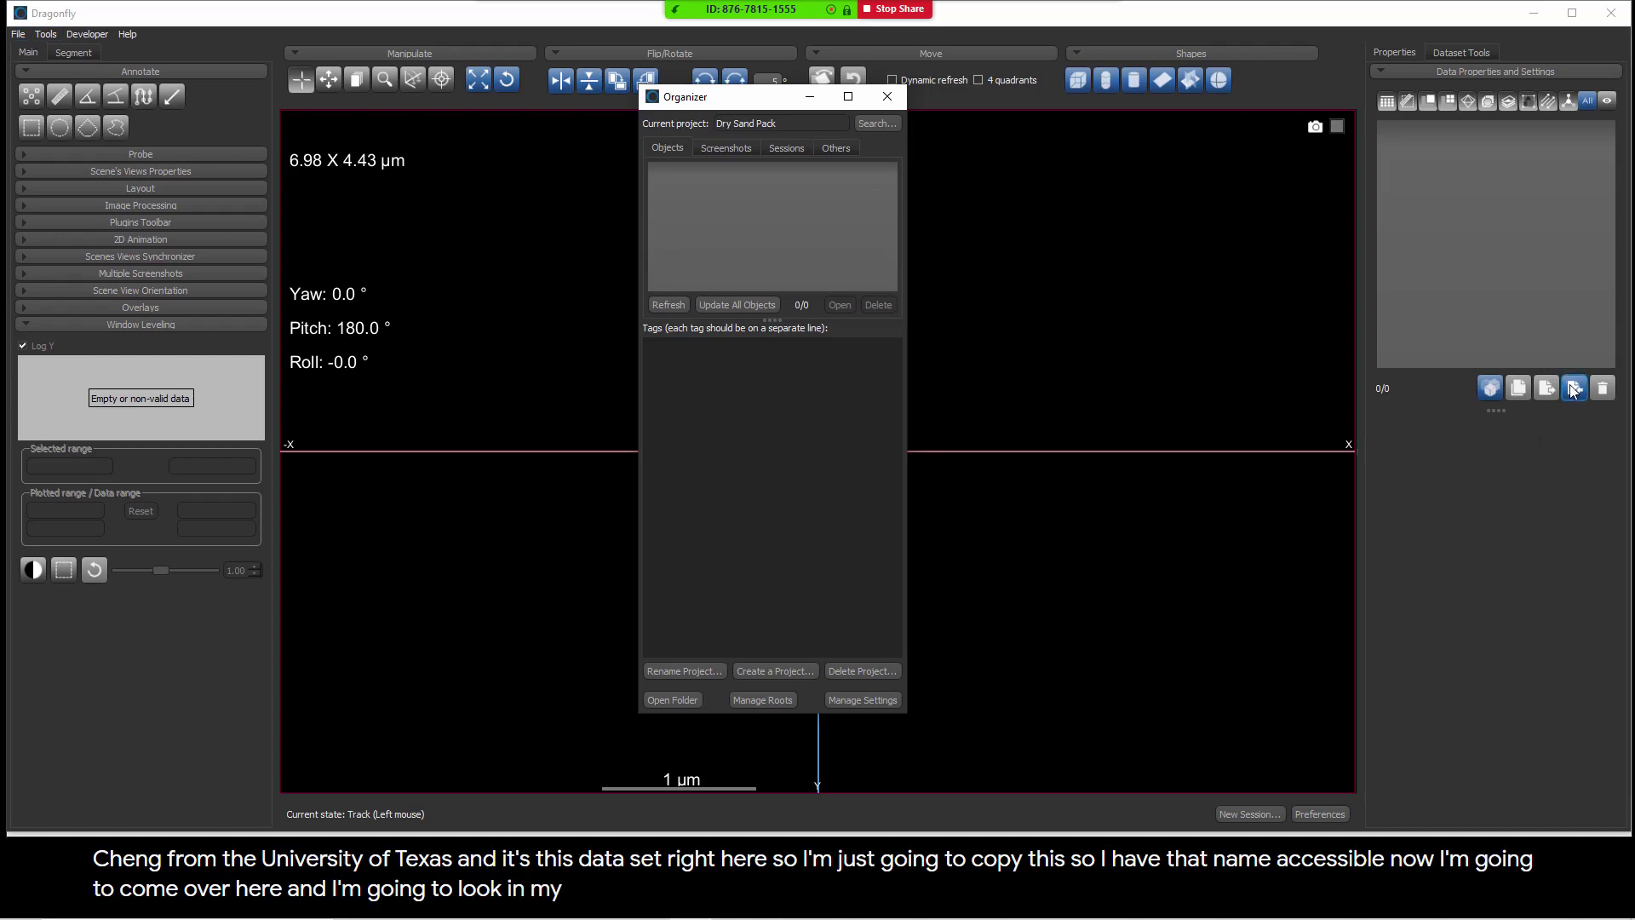
{"action": "left_click", "coordinate": [1575, 389]}
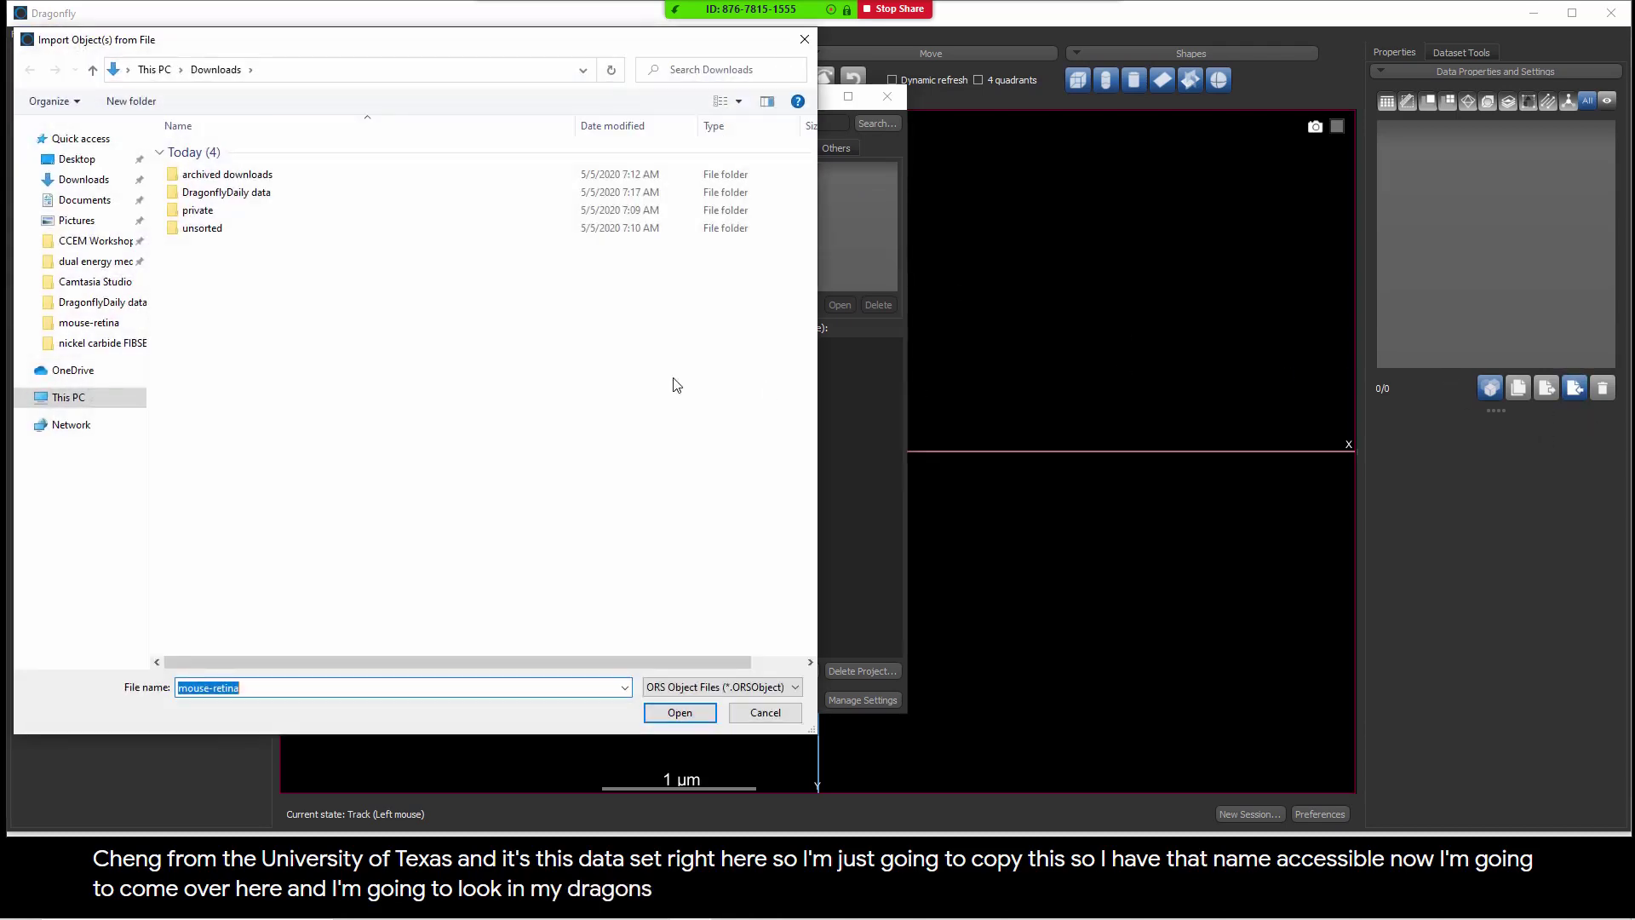
{"action": "double_click", "coordinate": [213, 192]}
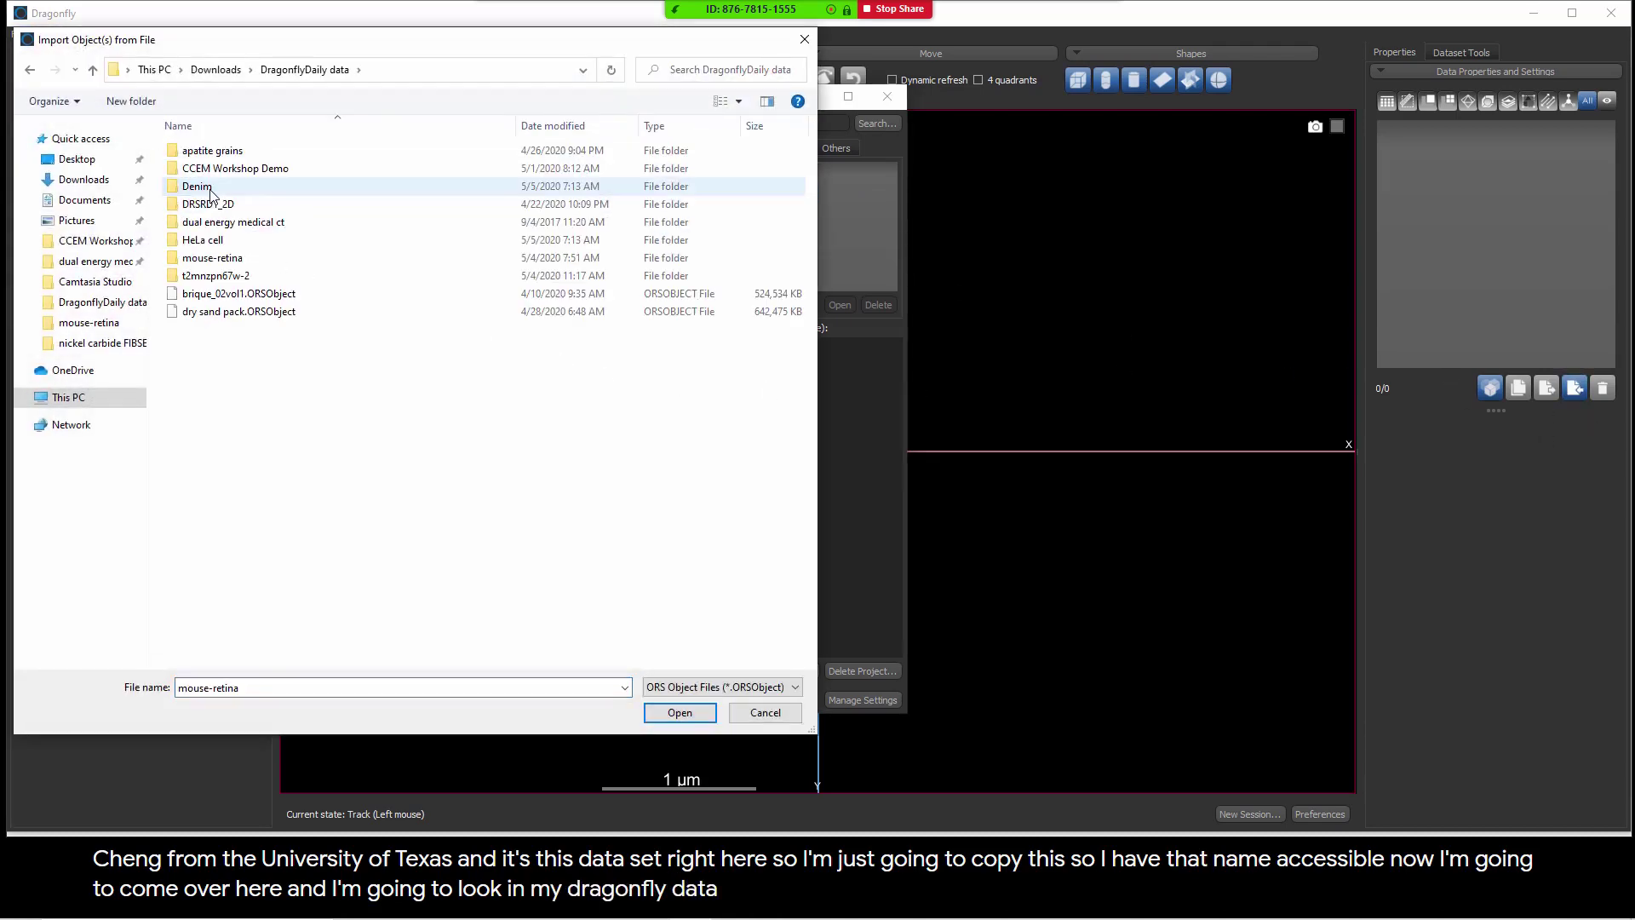
{"action": "double_click", "coordinate": [219, 312]}
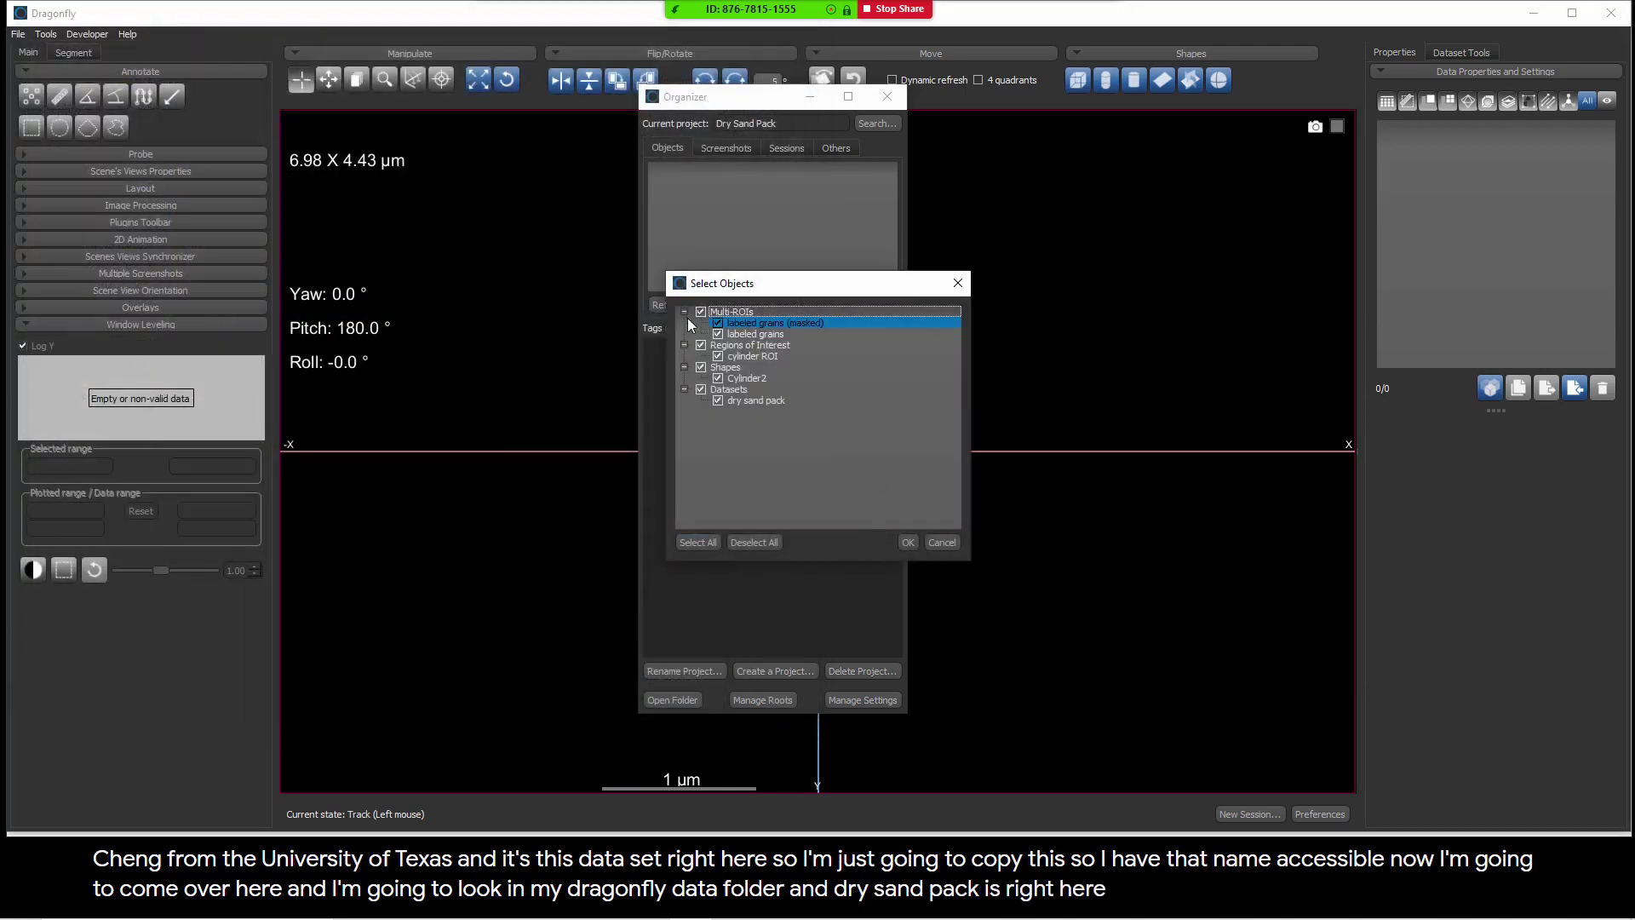
{"action": "left_click", "coordinate": [903, 541]}
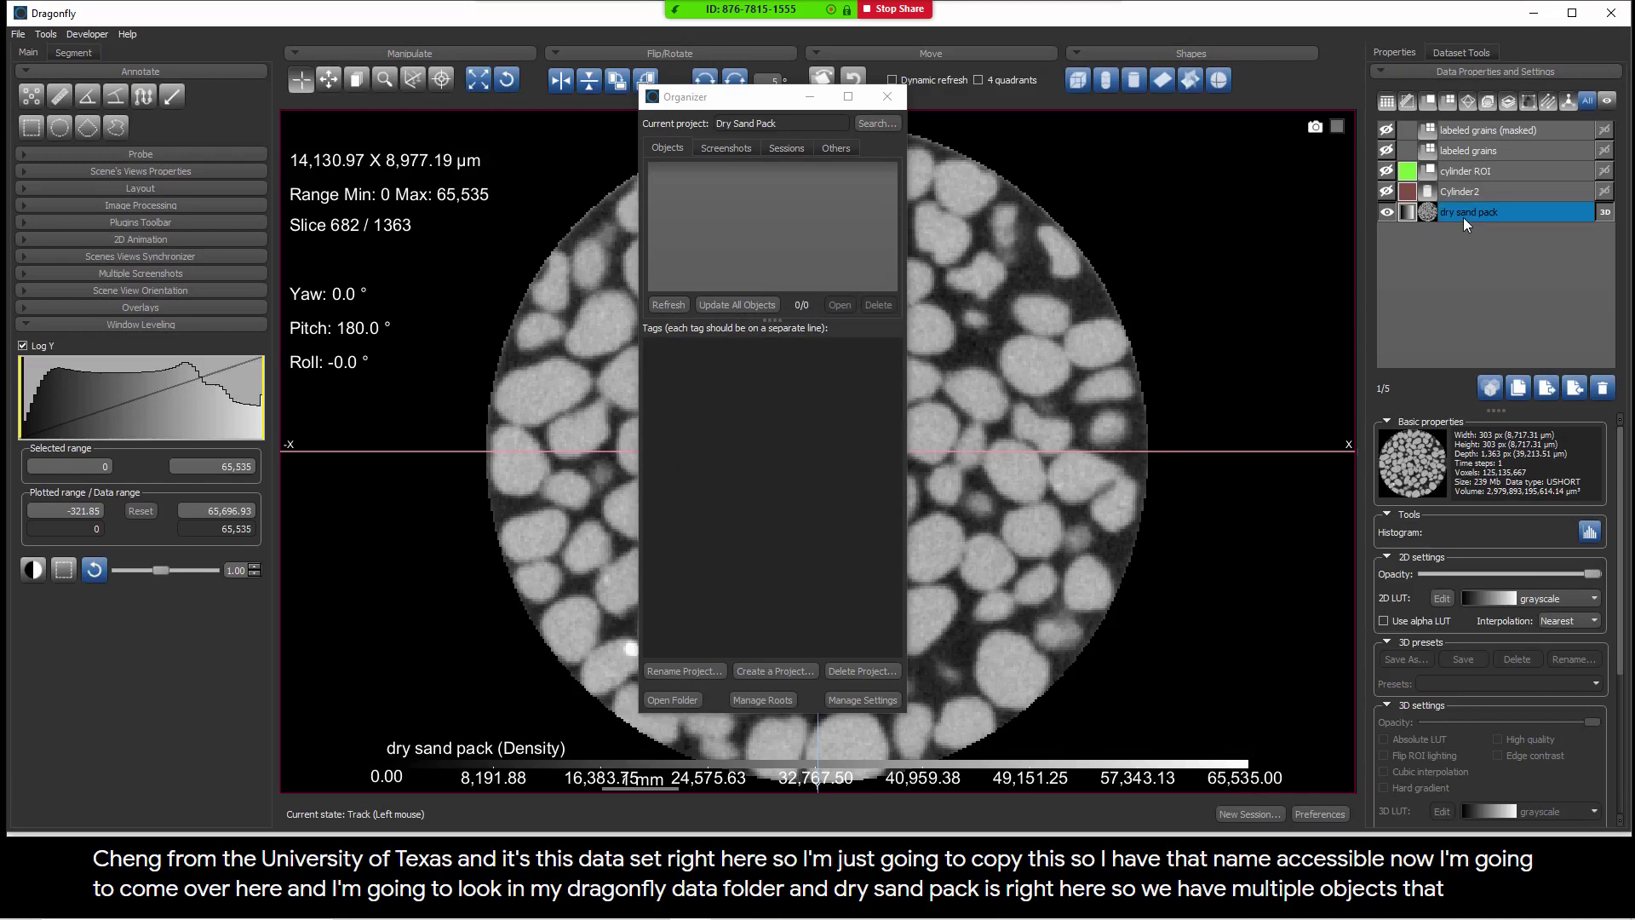
Drag the loaded dry sand pack datasets into the Organizer's Objects list
{"action": "left_click", "coordinate": [1466, 174]}
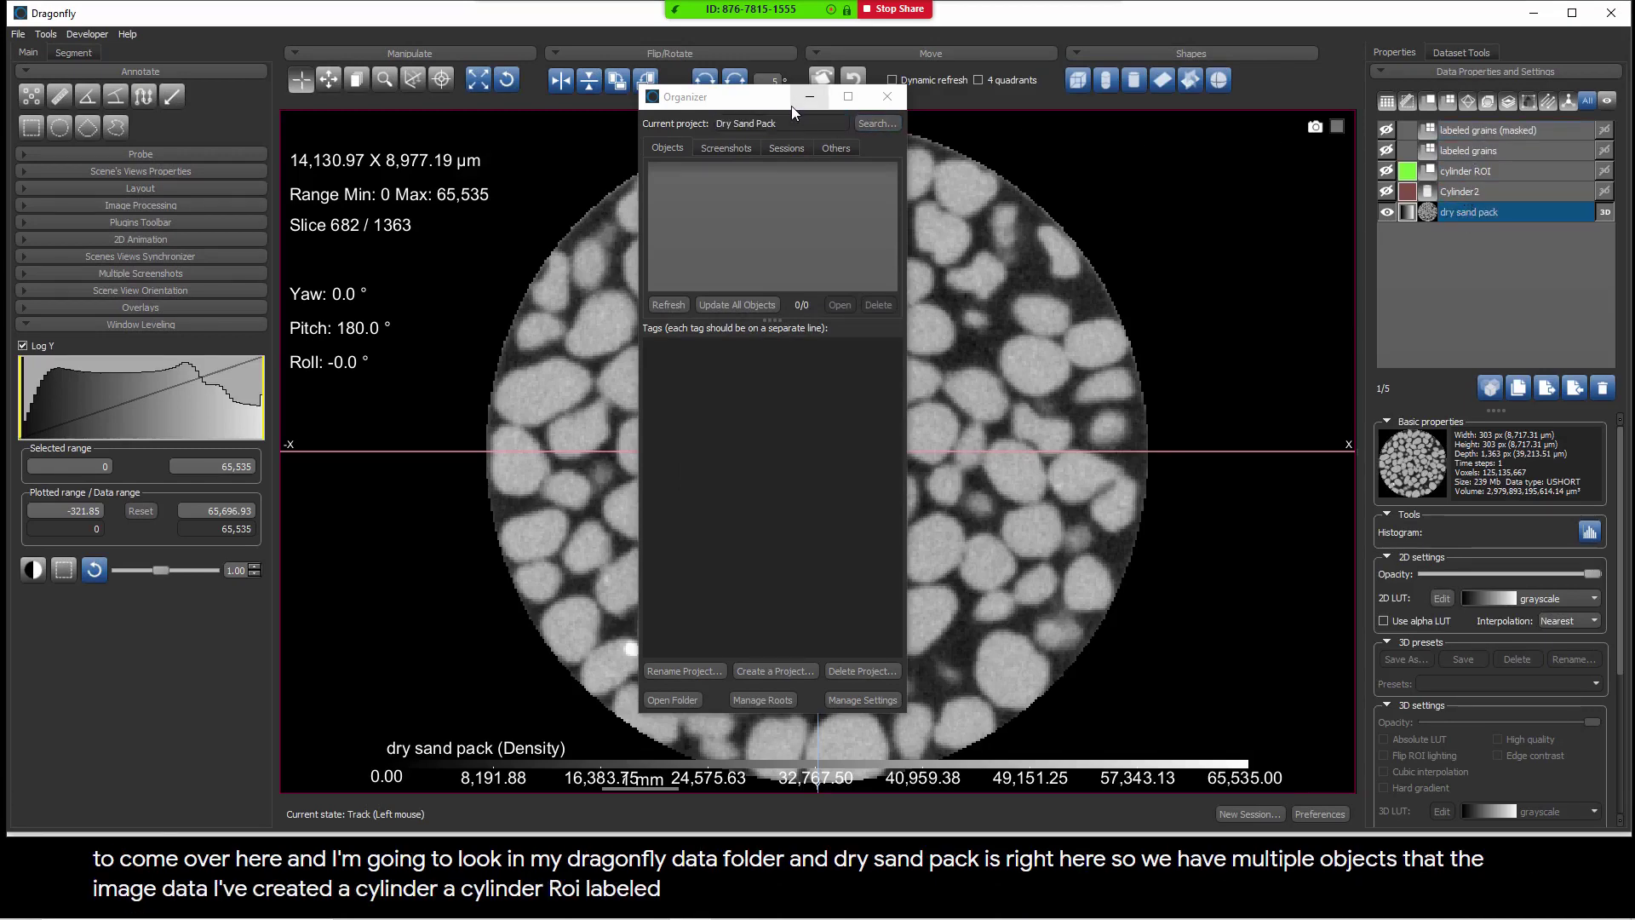
{"action": "left_click_drag", "start_coordinate": [792, 105], "coordinate": [1056, 113]}
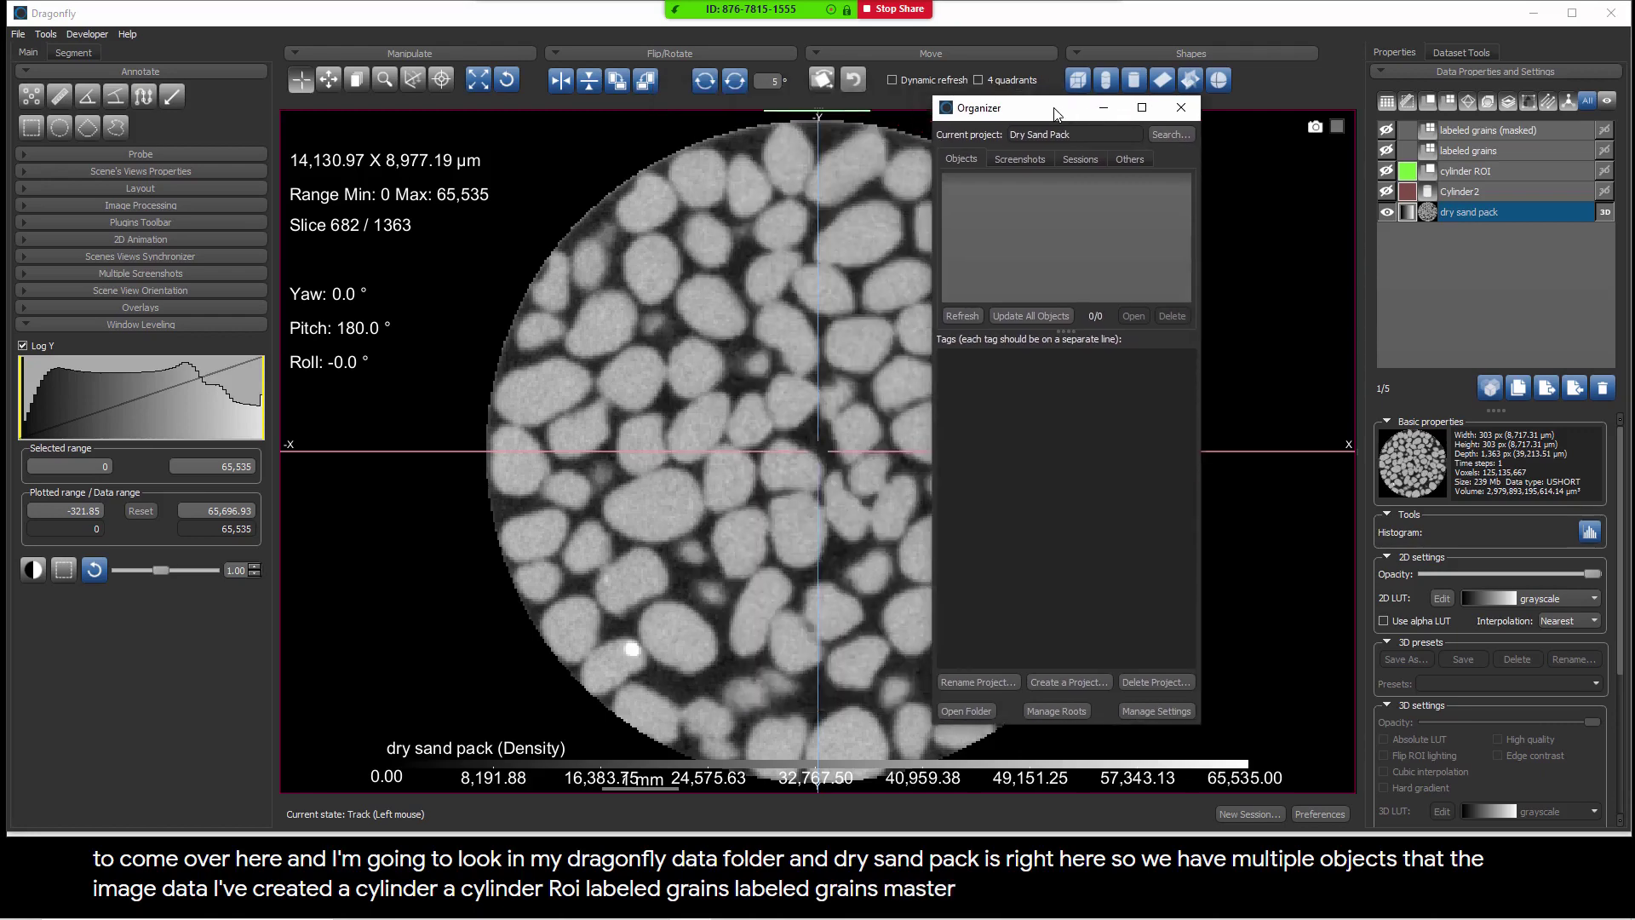
{"action": "left_click", "coordinate": [1466, 132]}
{"action": "left_click", "coordinate": [1469, 211], "text": "shift"}
{"action": "left_click_drag", "start_coordinate": [1472, 208], "coordinate": [1019, 233]}
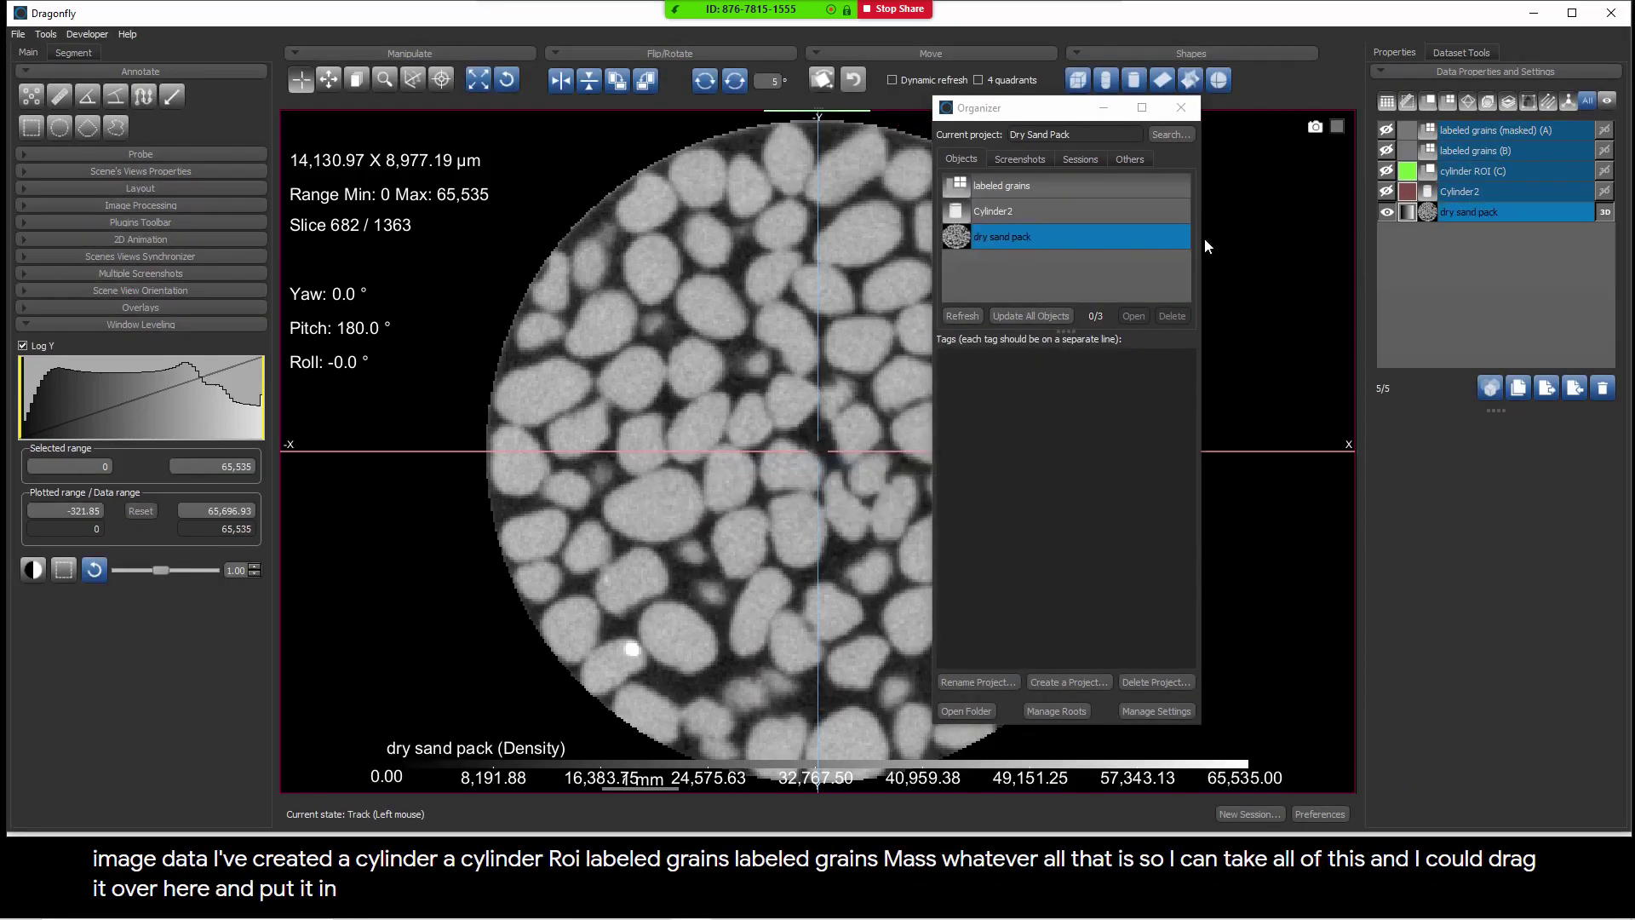
{"action": "left_click", "coordinate": [1428, 264]}
{"action": "left_click", "coordinate": [1054, 217]}
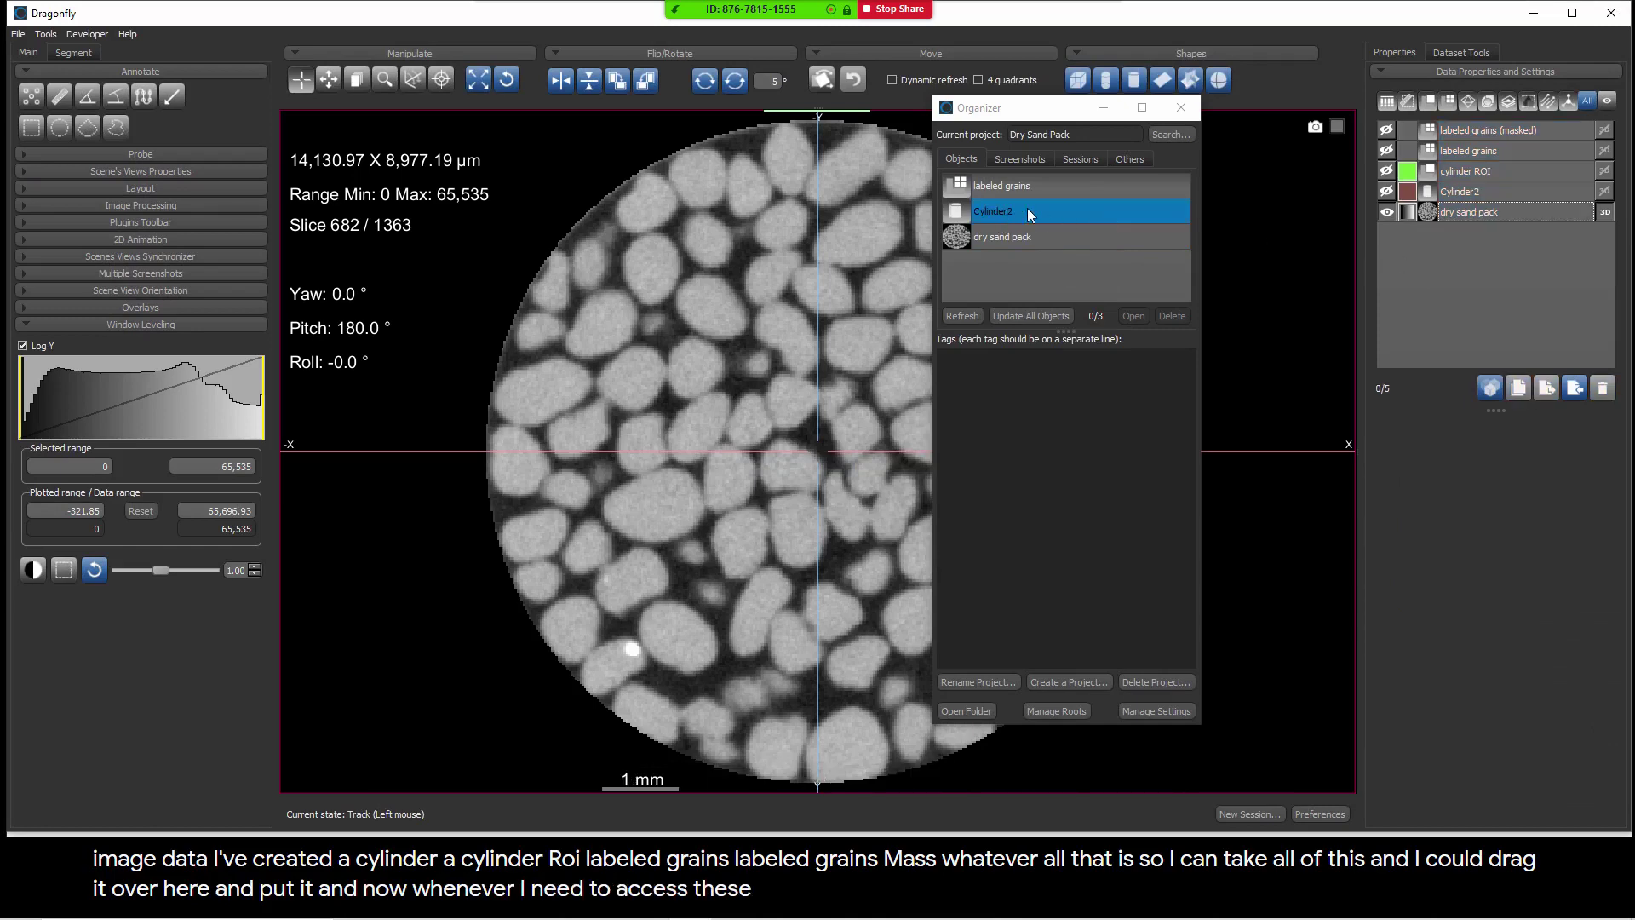
{"action": "left_click", "coordinate": [997, 265]}
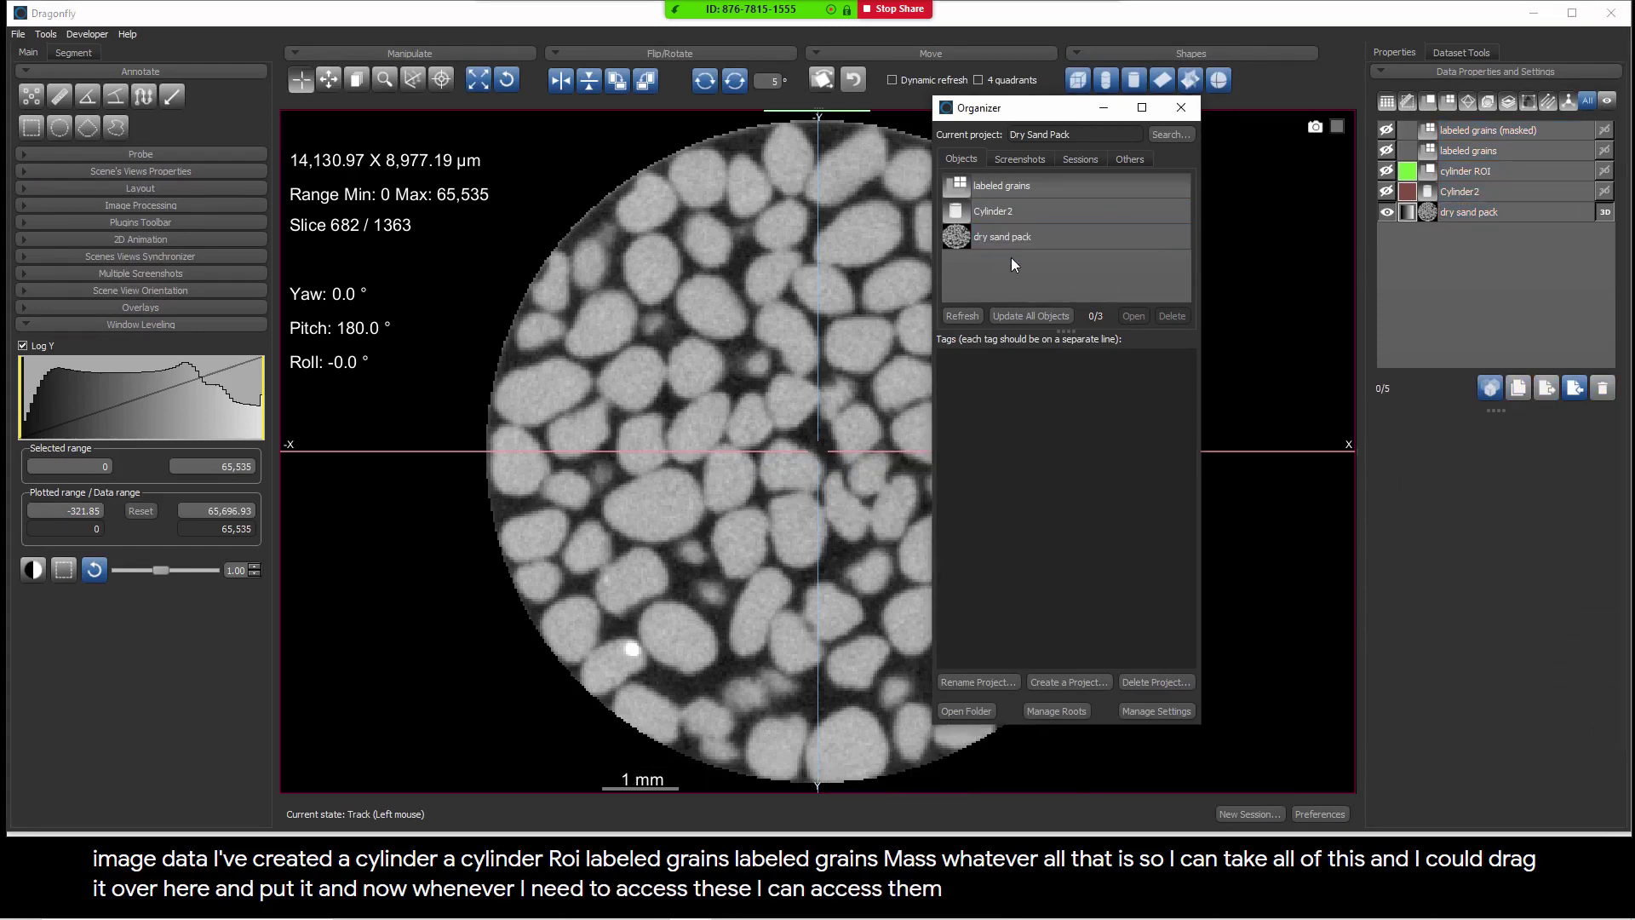
Add tags: the pasted author name, University of Texas, microCT and sand grains
{"action": "left_click", "coordinate": [981, 371]}
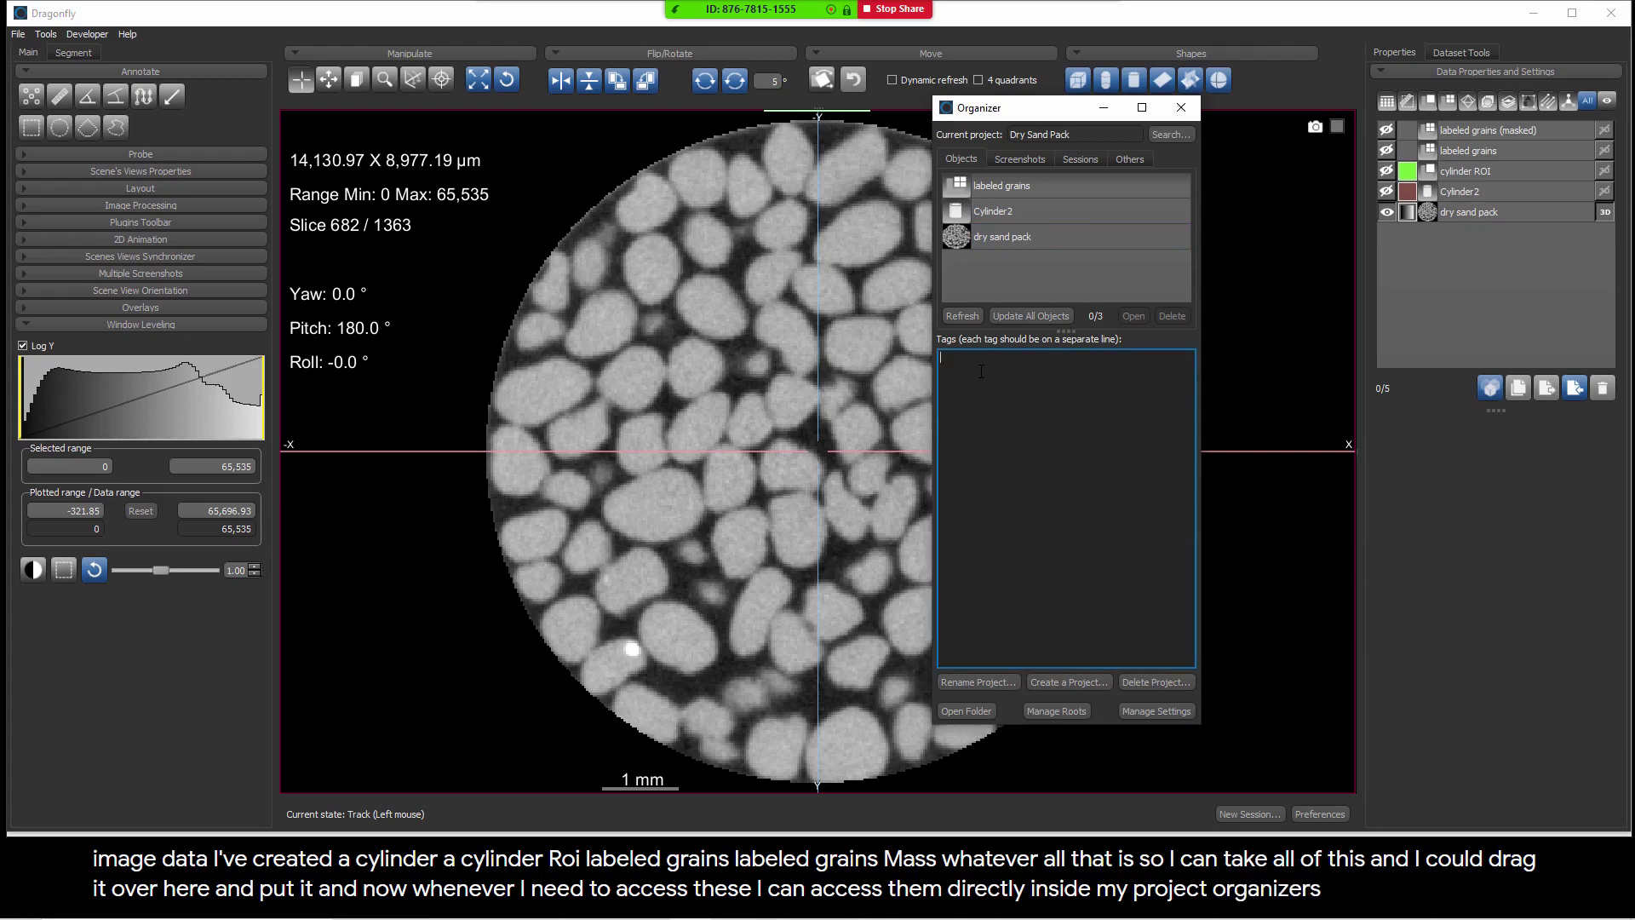
{"action": "type", "text": "Xiongyu Chen"}
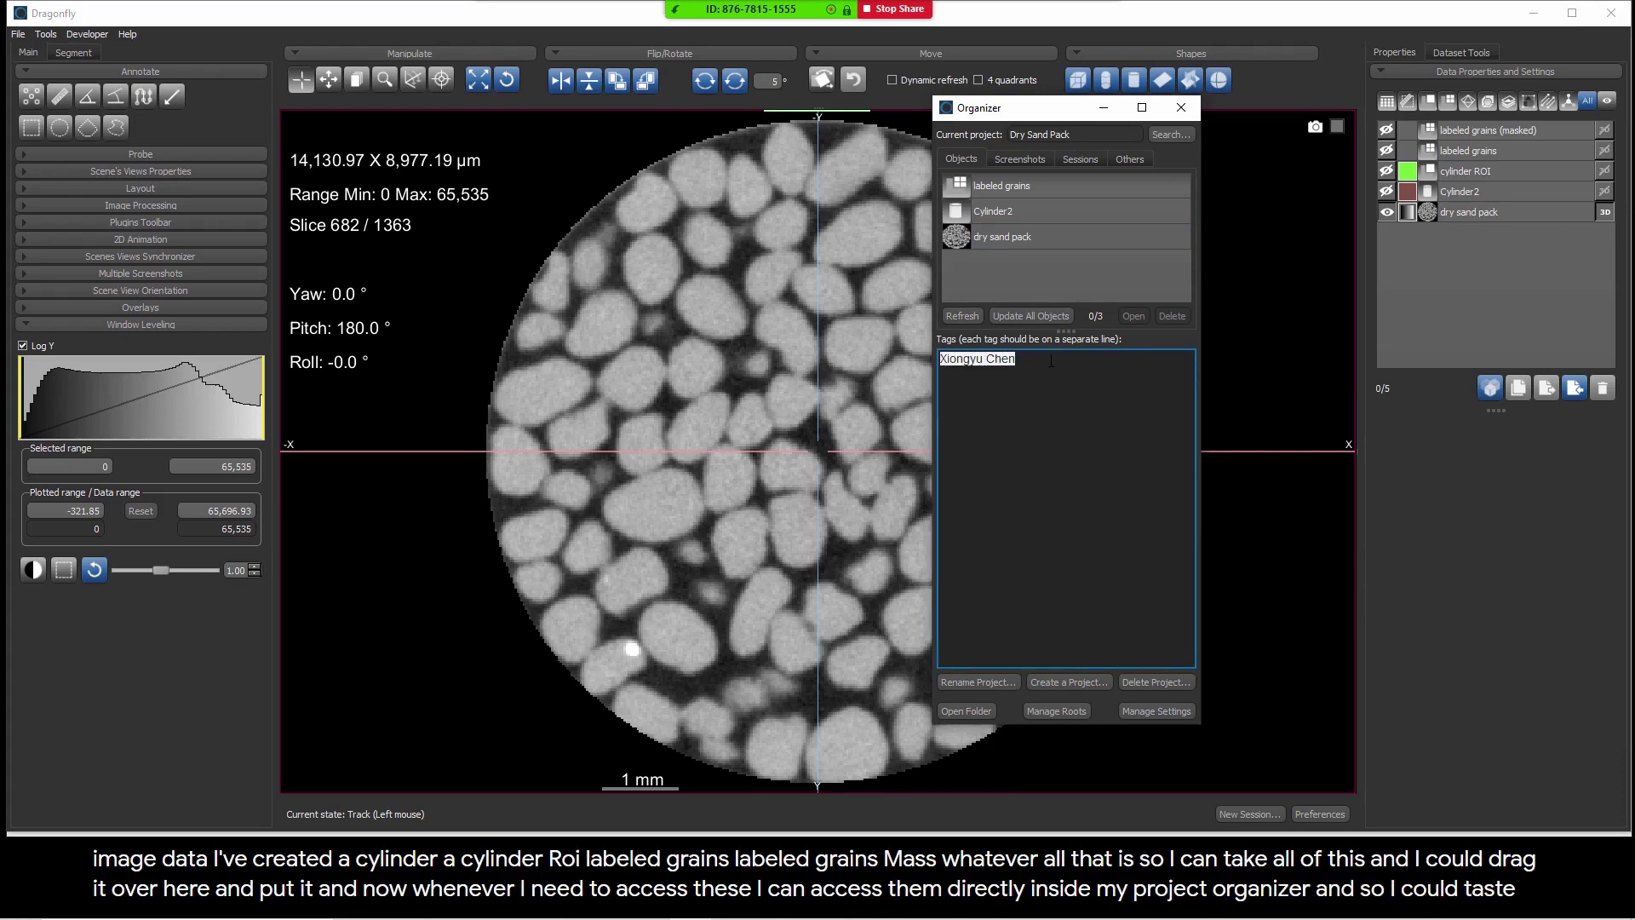
{"action": "key", "text": "Return"}
{"action": "type", "text": "University"}
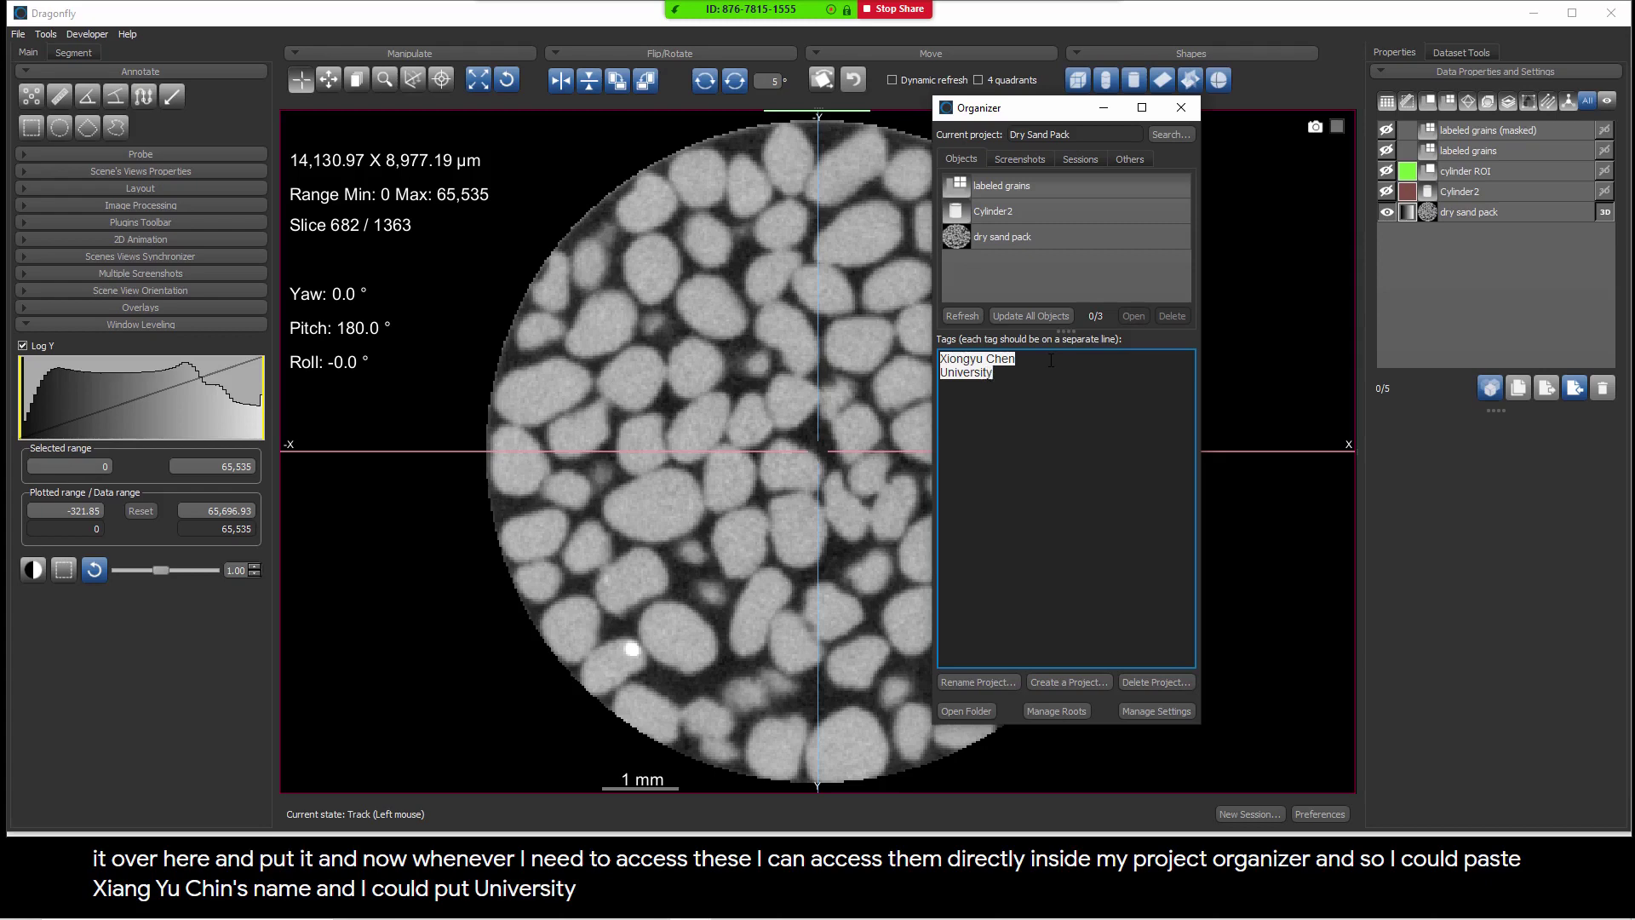
{"action": "type", "text": " of Texas"}
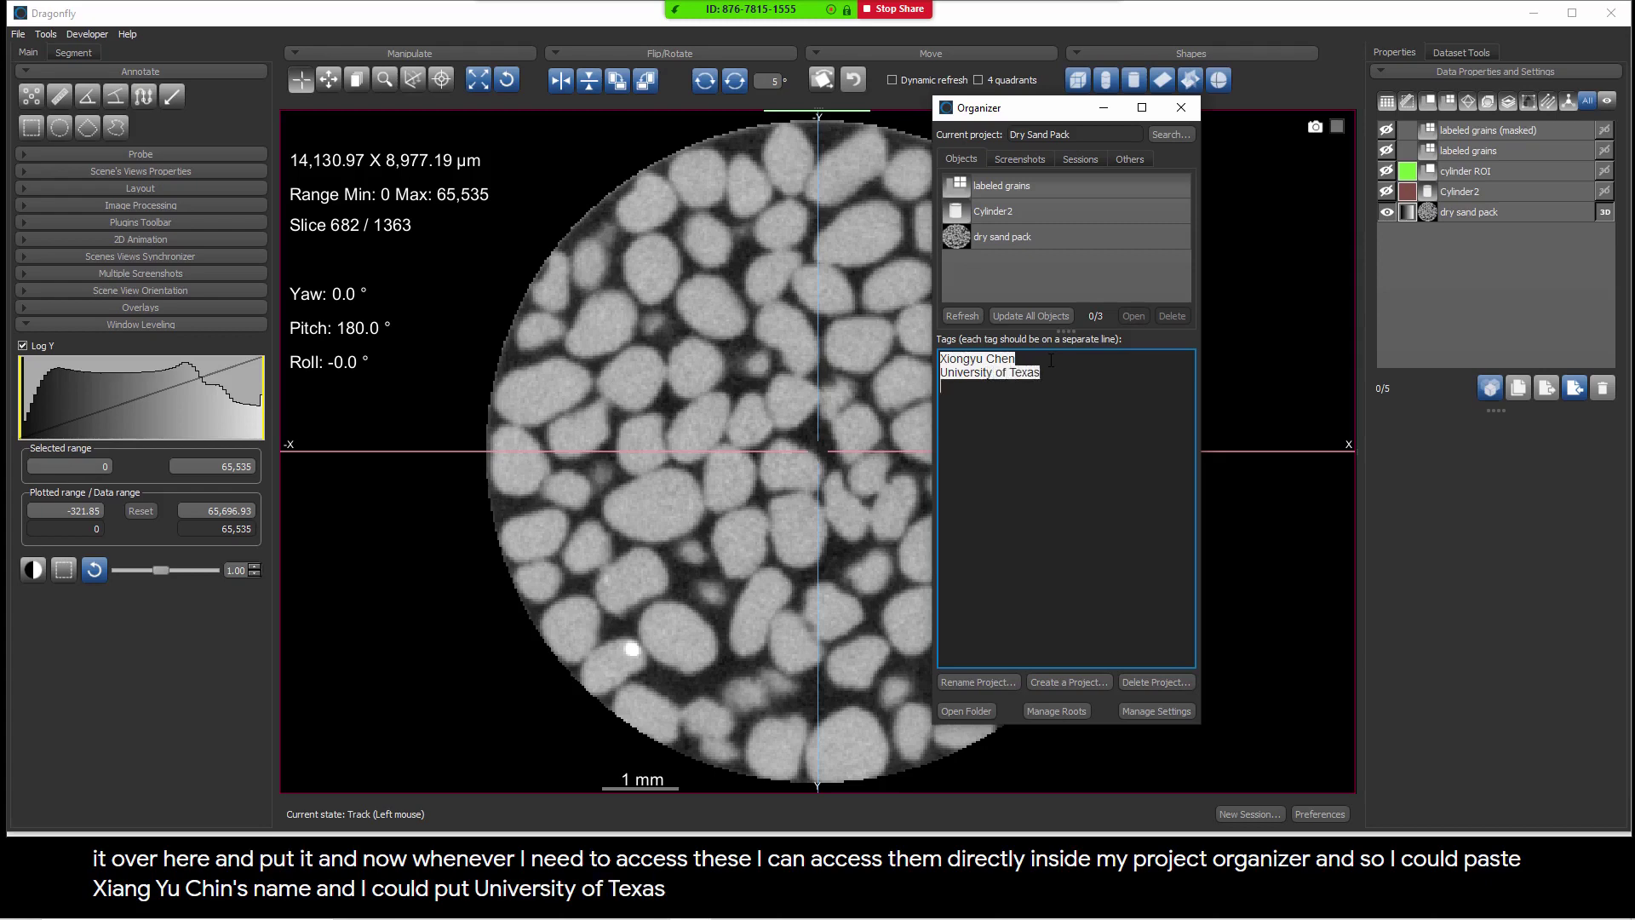
{"action": "key", "text": "Return"}
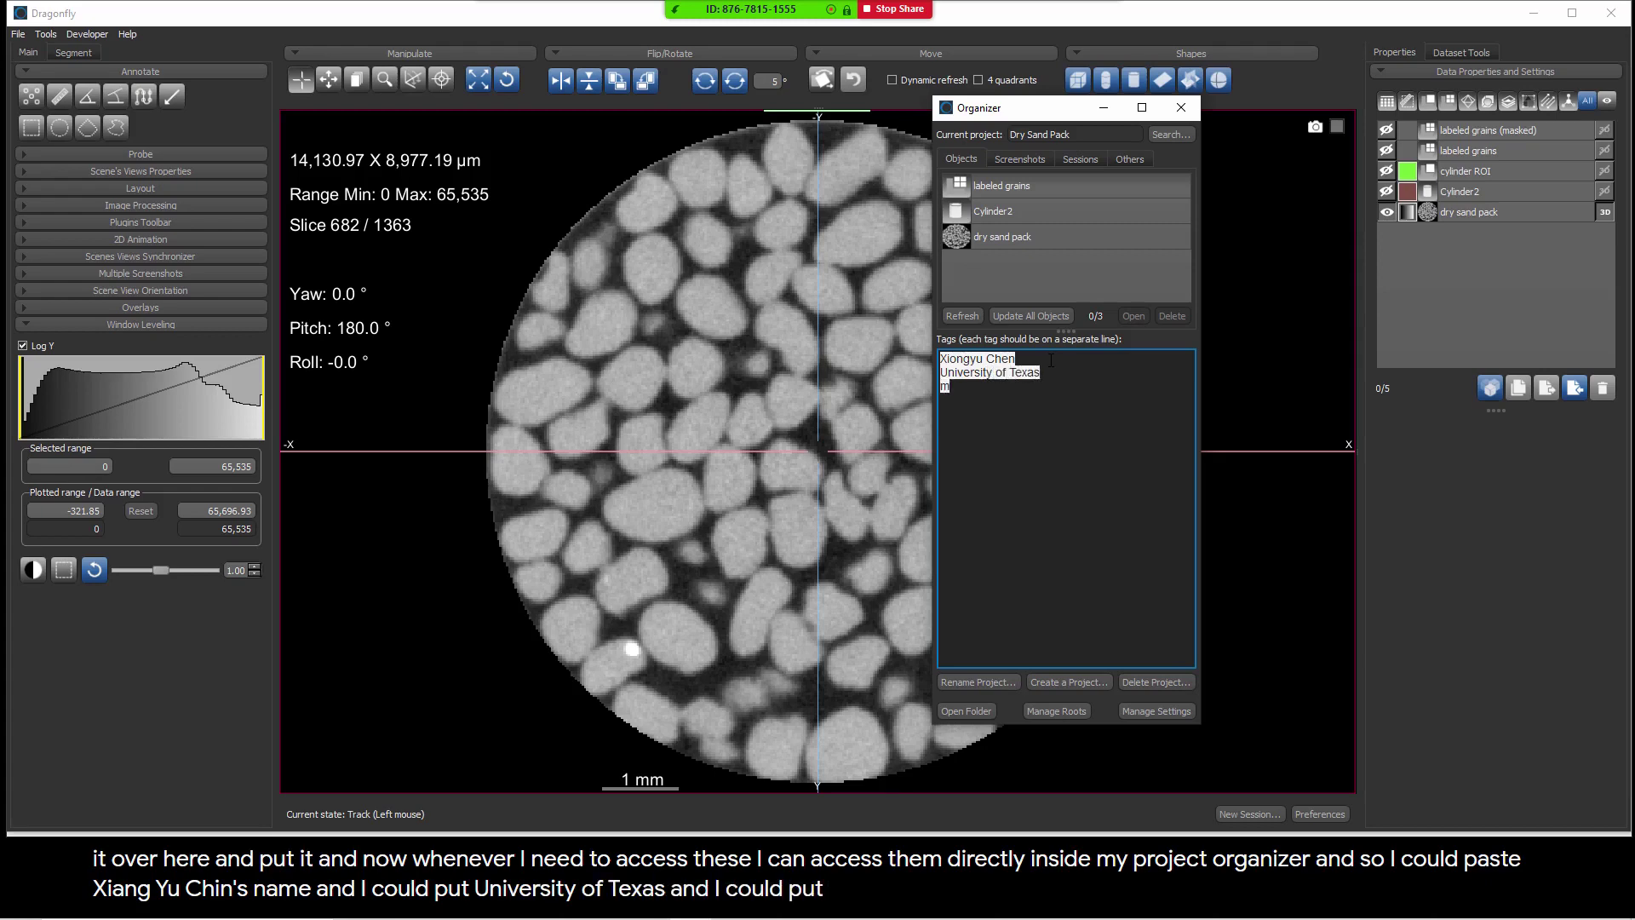
{"action": "type", "text": "microCT"}
{"action": "key", "text": "Return"}
{"action": "type", "text": "san"}
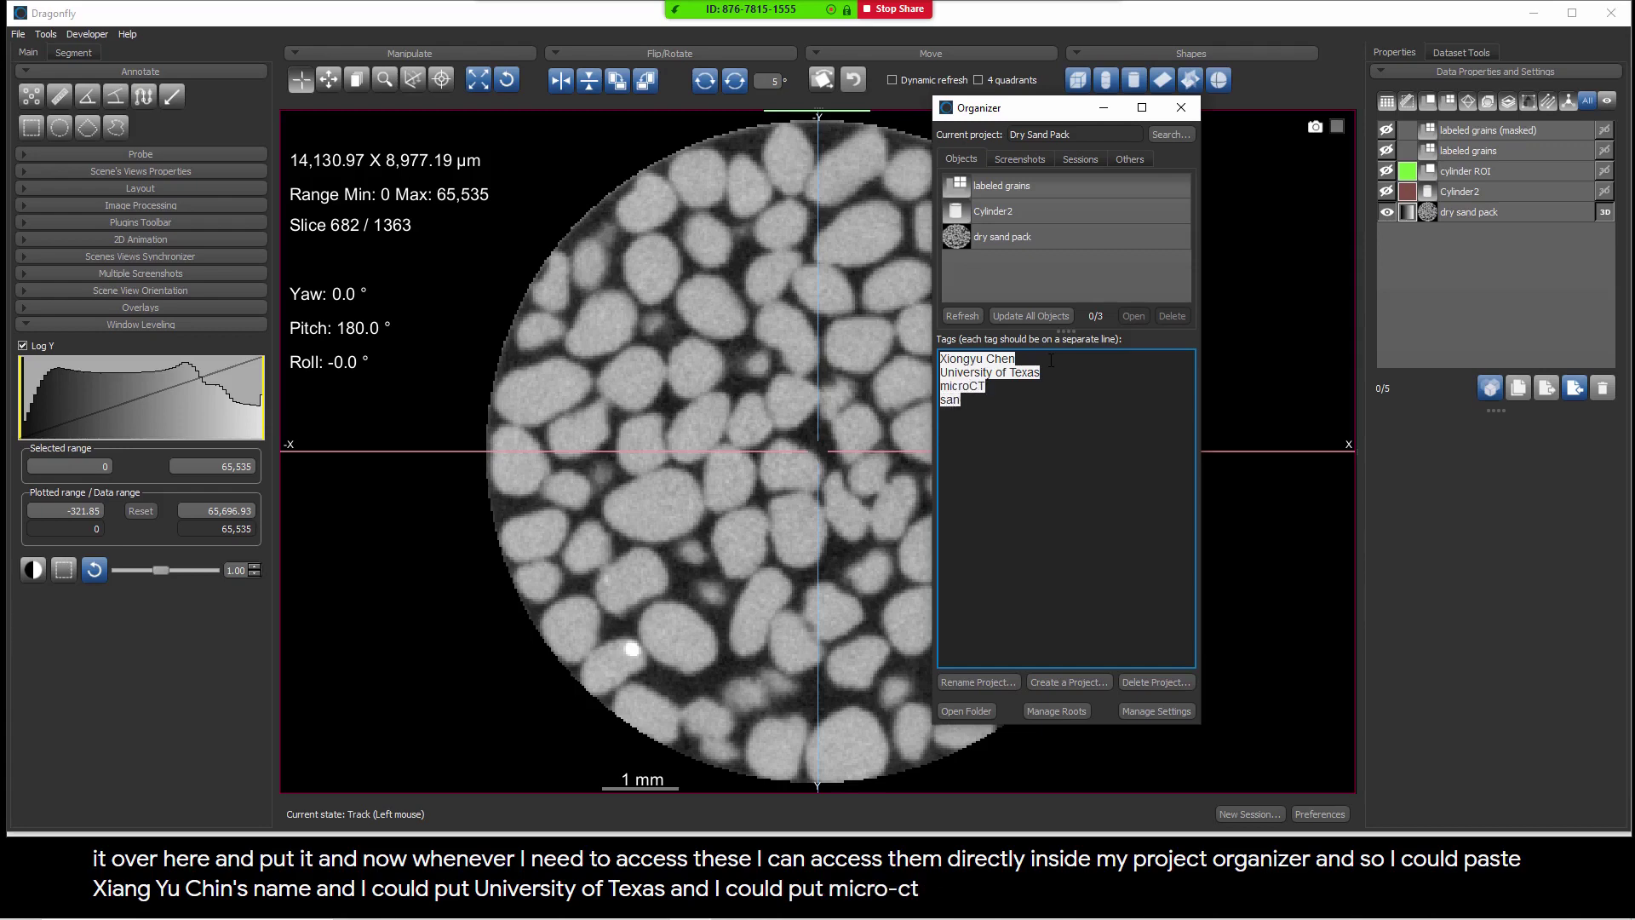
{"action": "type", "text": "d grains"}
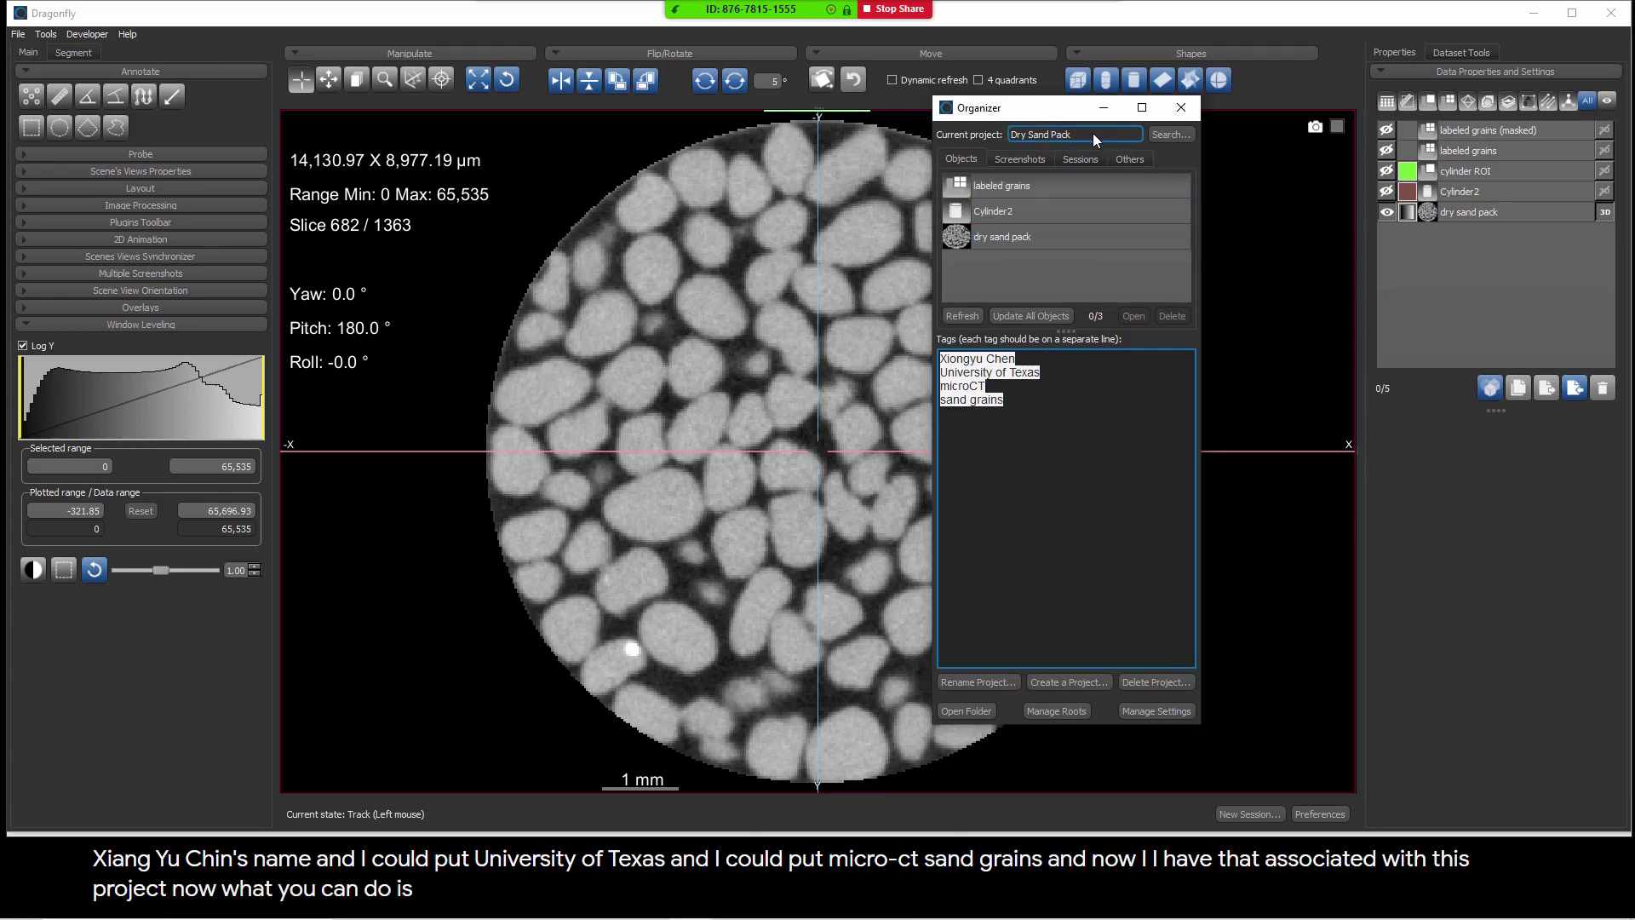
{"action": "left_click", "coordinate": [1126, 136]}
Open Search Projects, review the Text, Objects and Date criteria, and list all projects
{"action": "left_click", "coordinate": [1167, 135]}
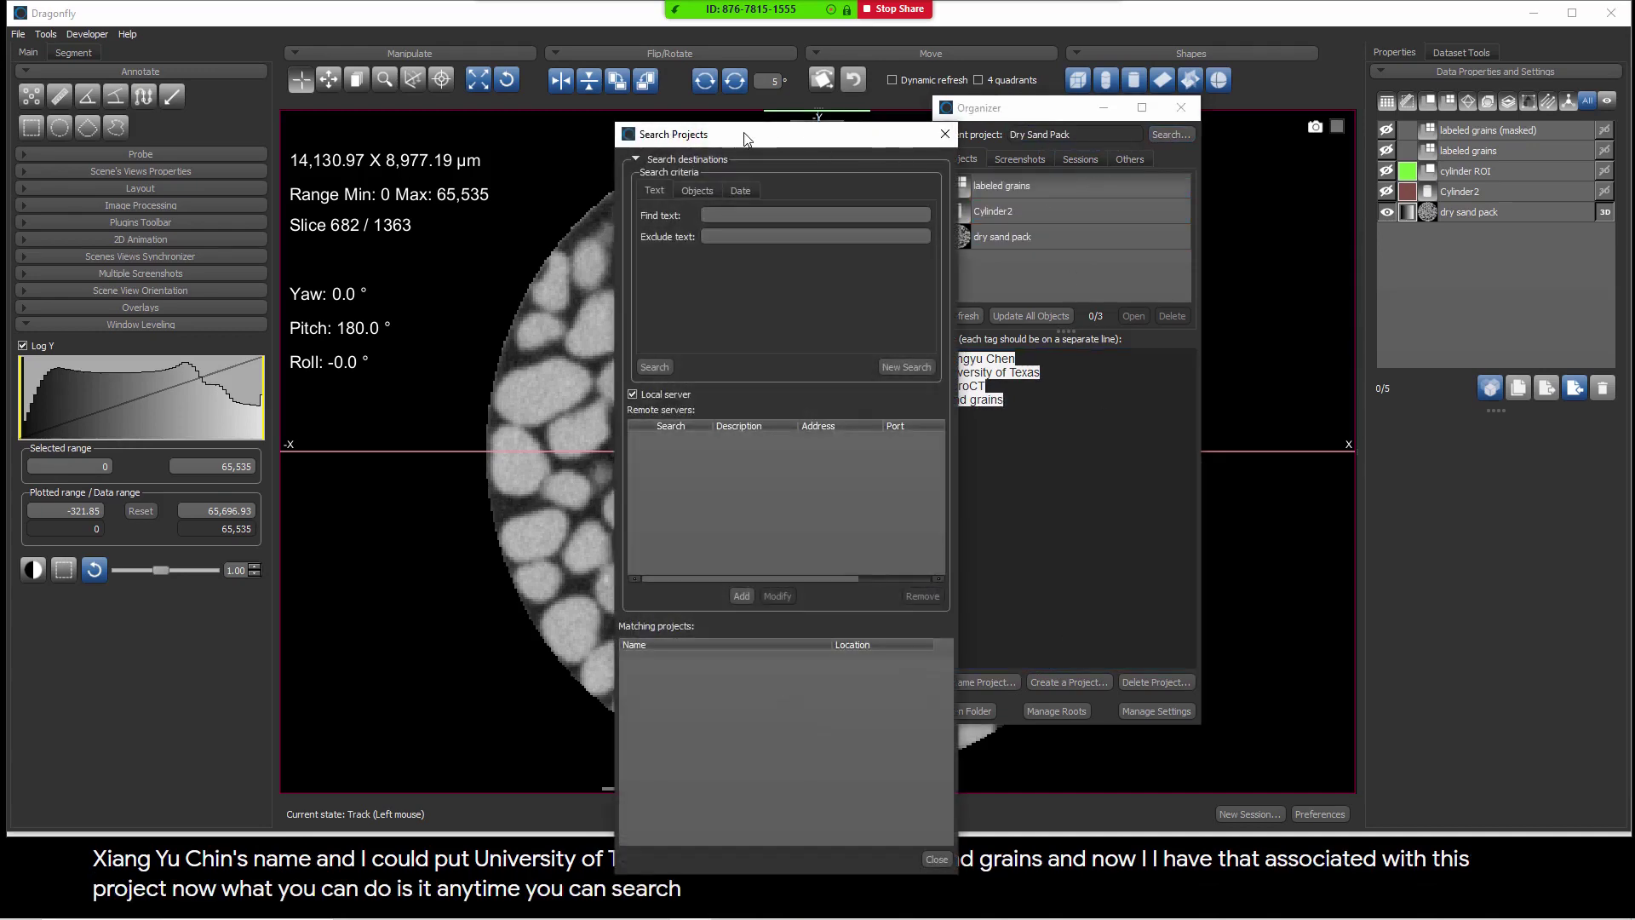
{"action": "left_click_drag", "start_coordinate": [585, 91], "coordinate": [395, 33]}
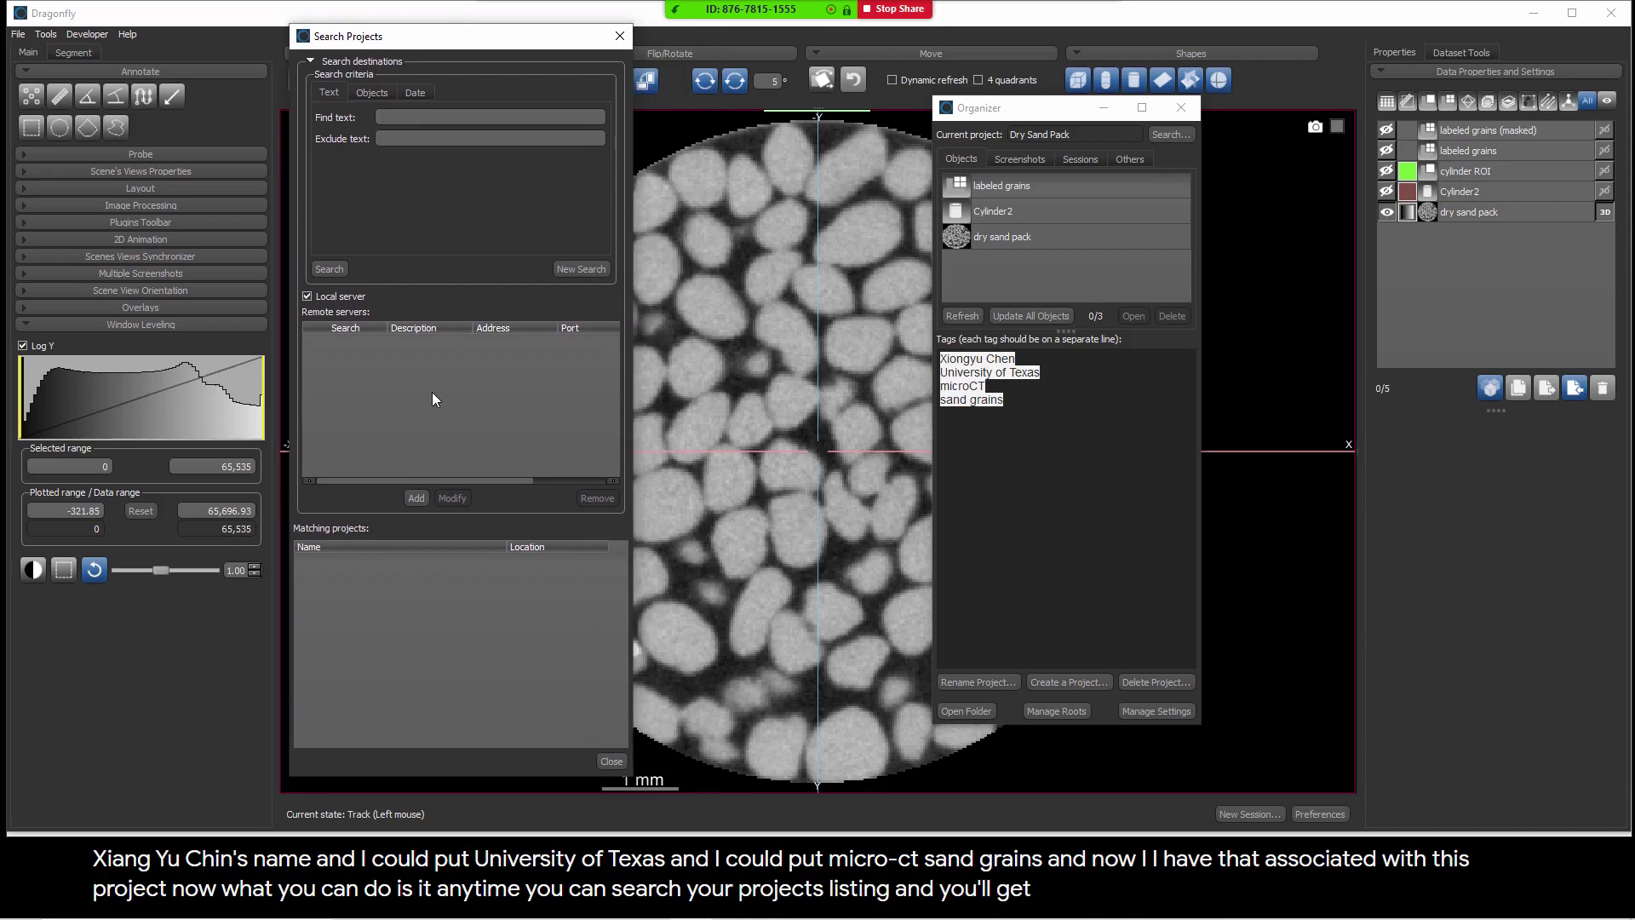
{"action": "left_click", "coordinate": [362, 90]}
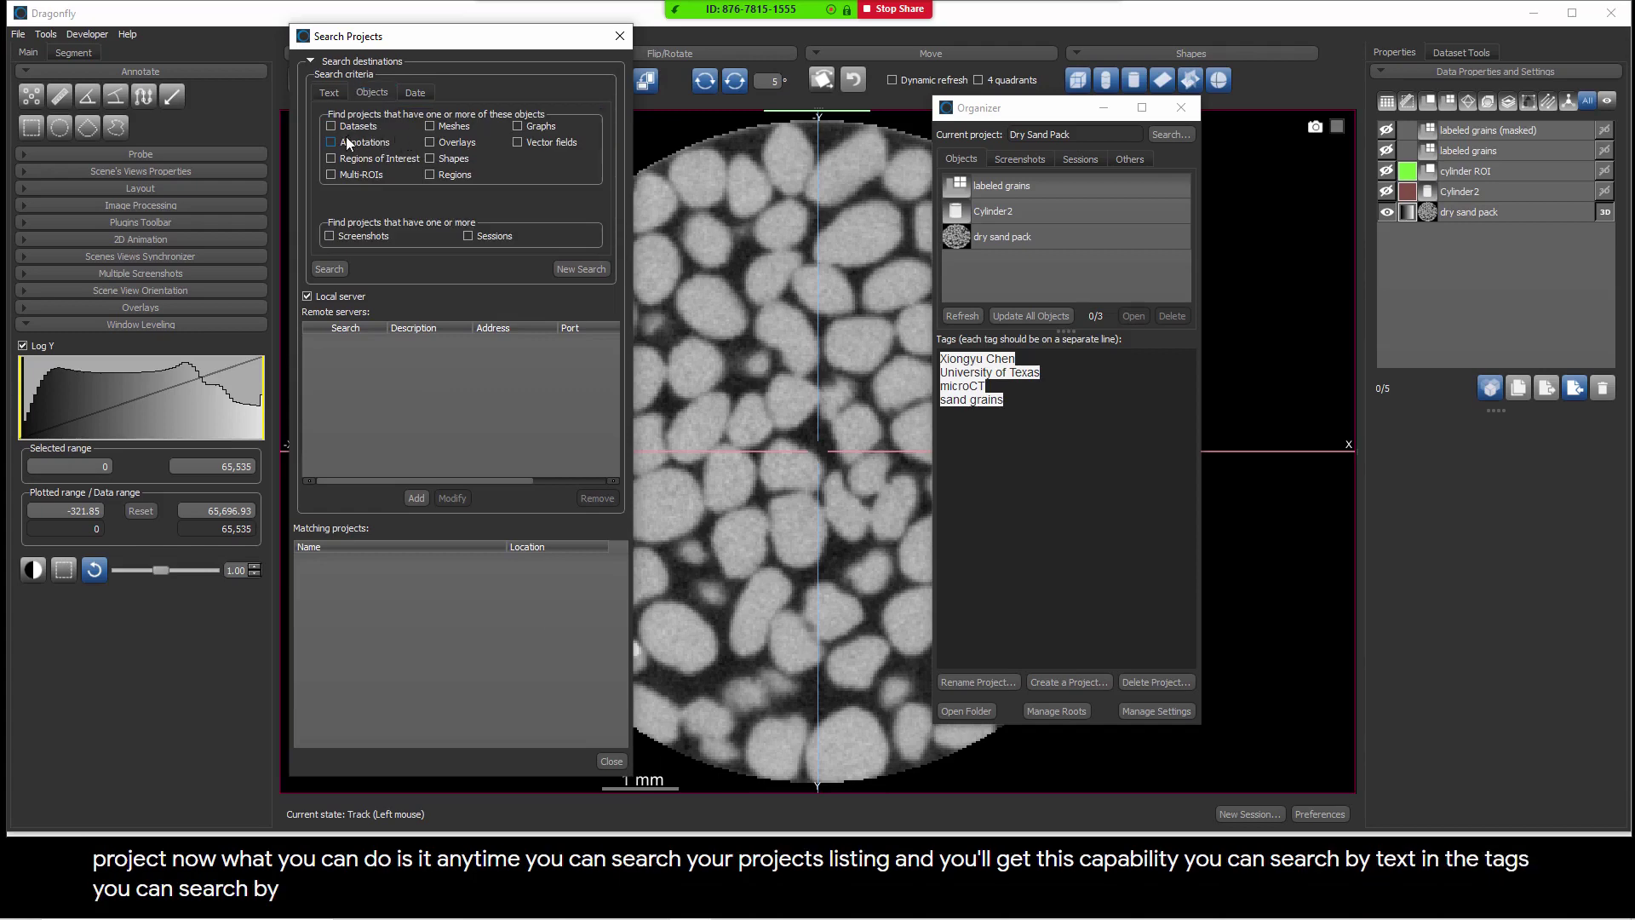
{"action": "left_click", "coordinate": [415, 94]}
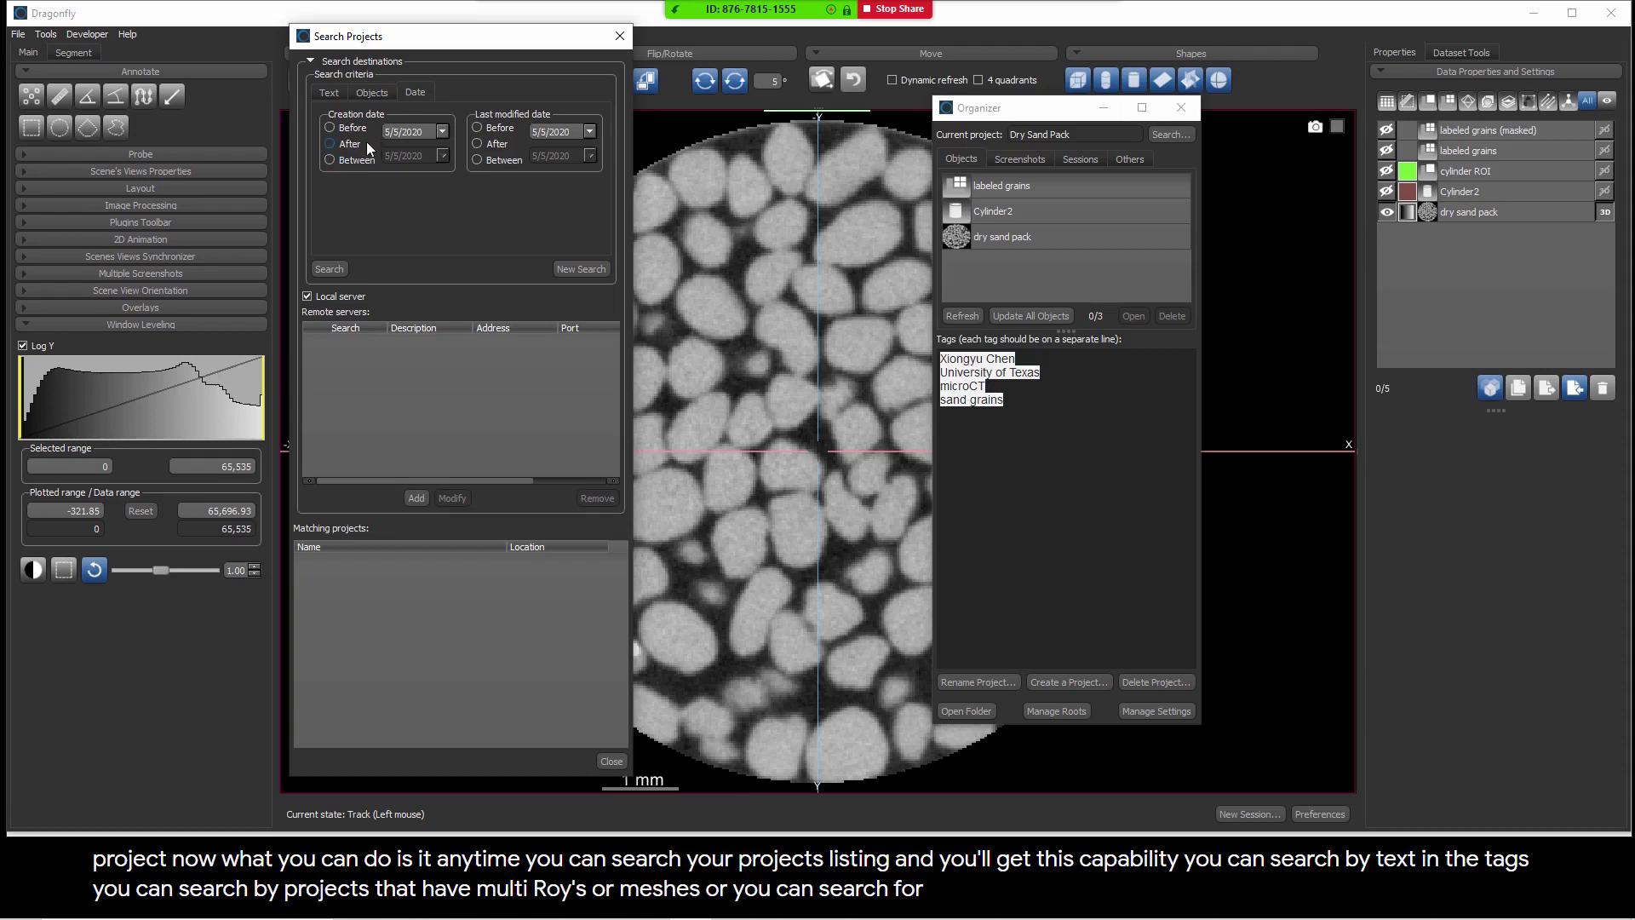
{"action": "left_click", "coordinate": [329, 94]}
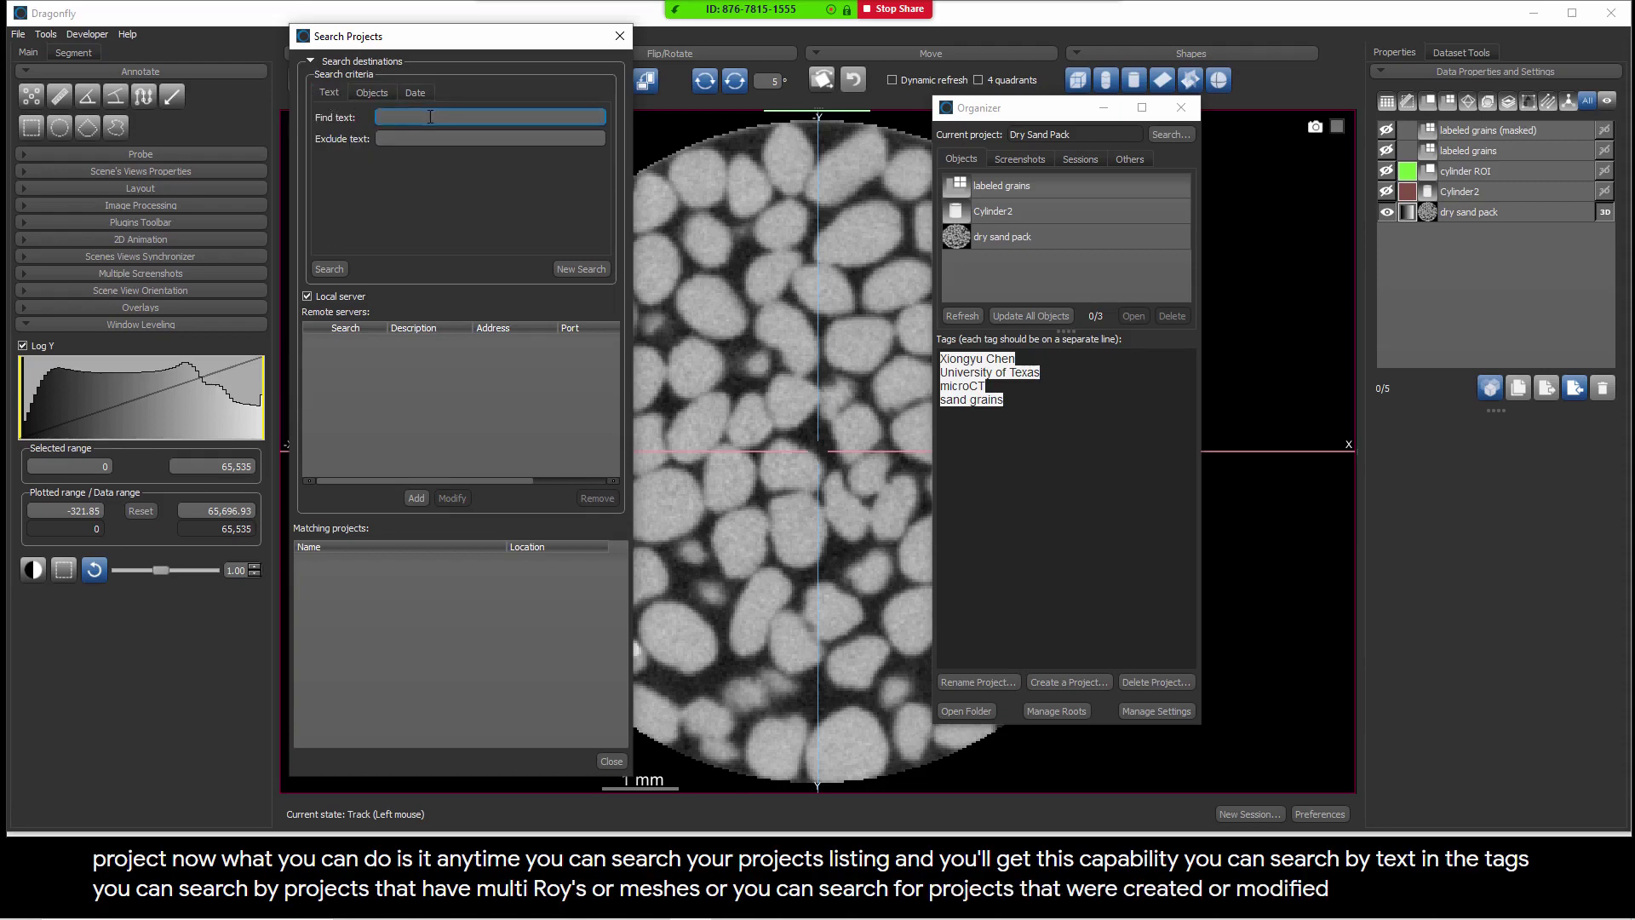
{"action": "left_click", "coordinate": [331, 270]}
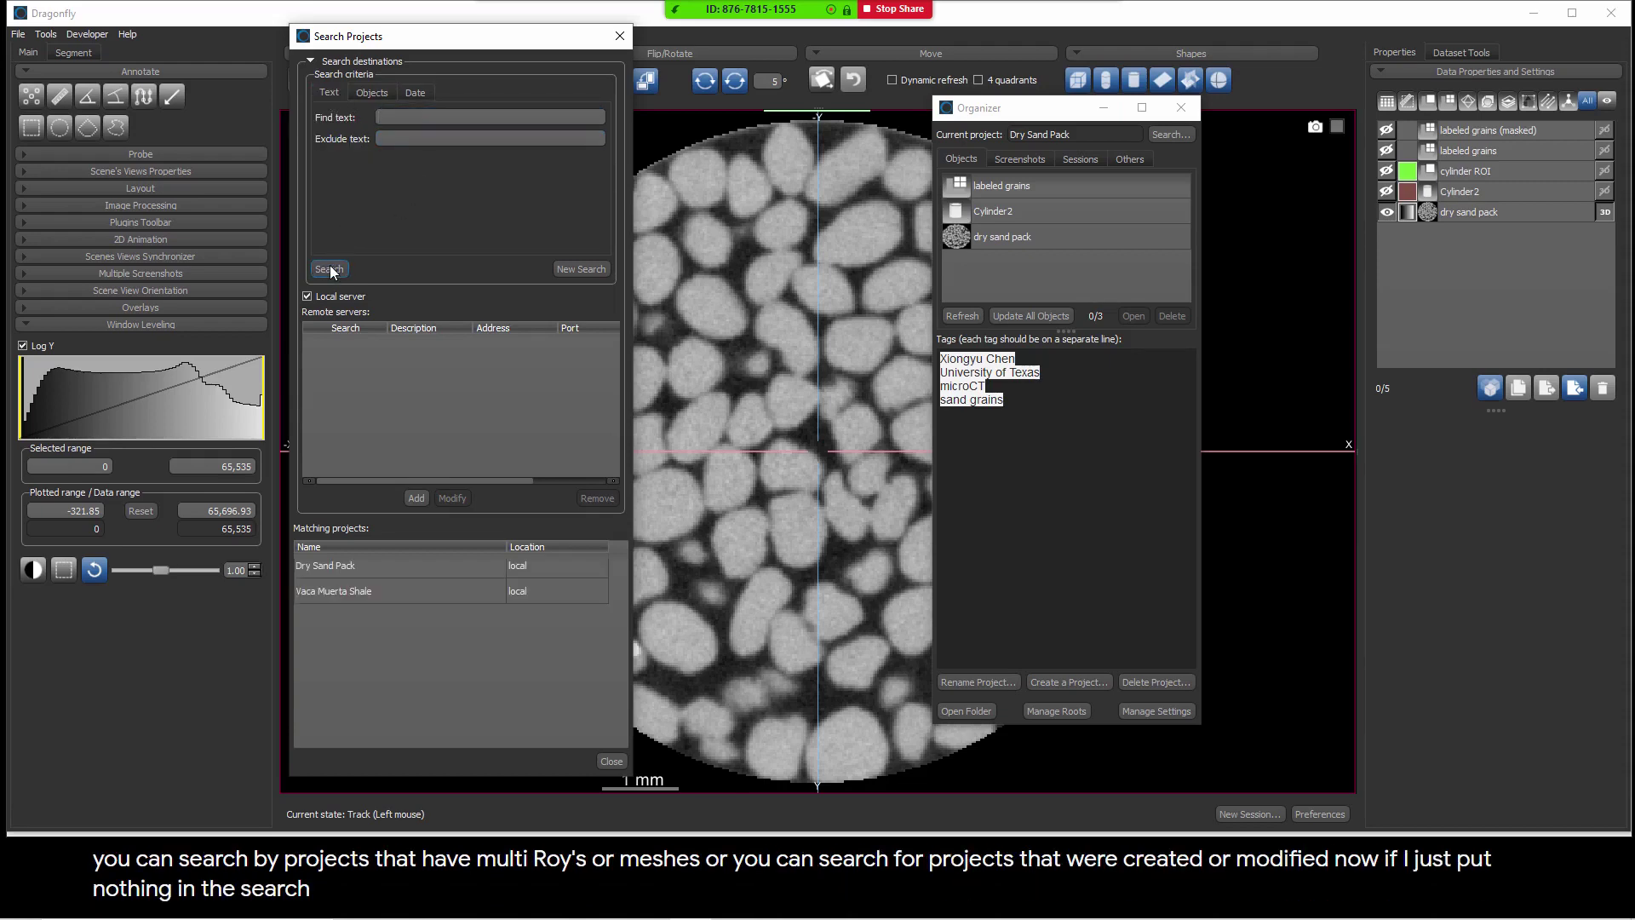
{"action": "left_click", "coordinate": [351, 559]}
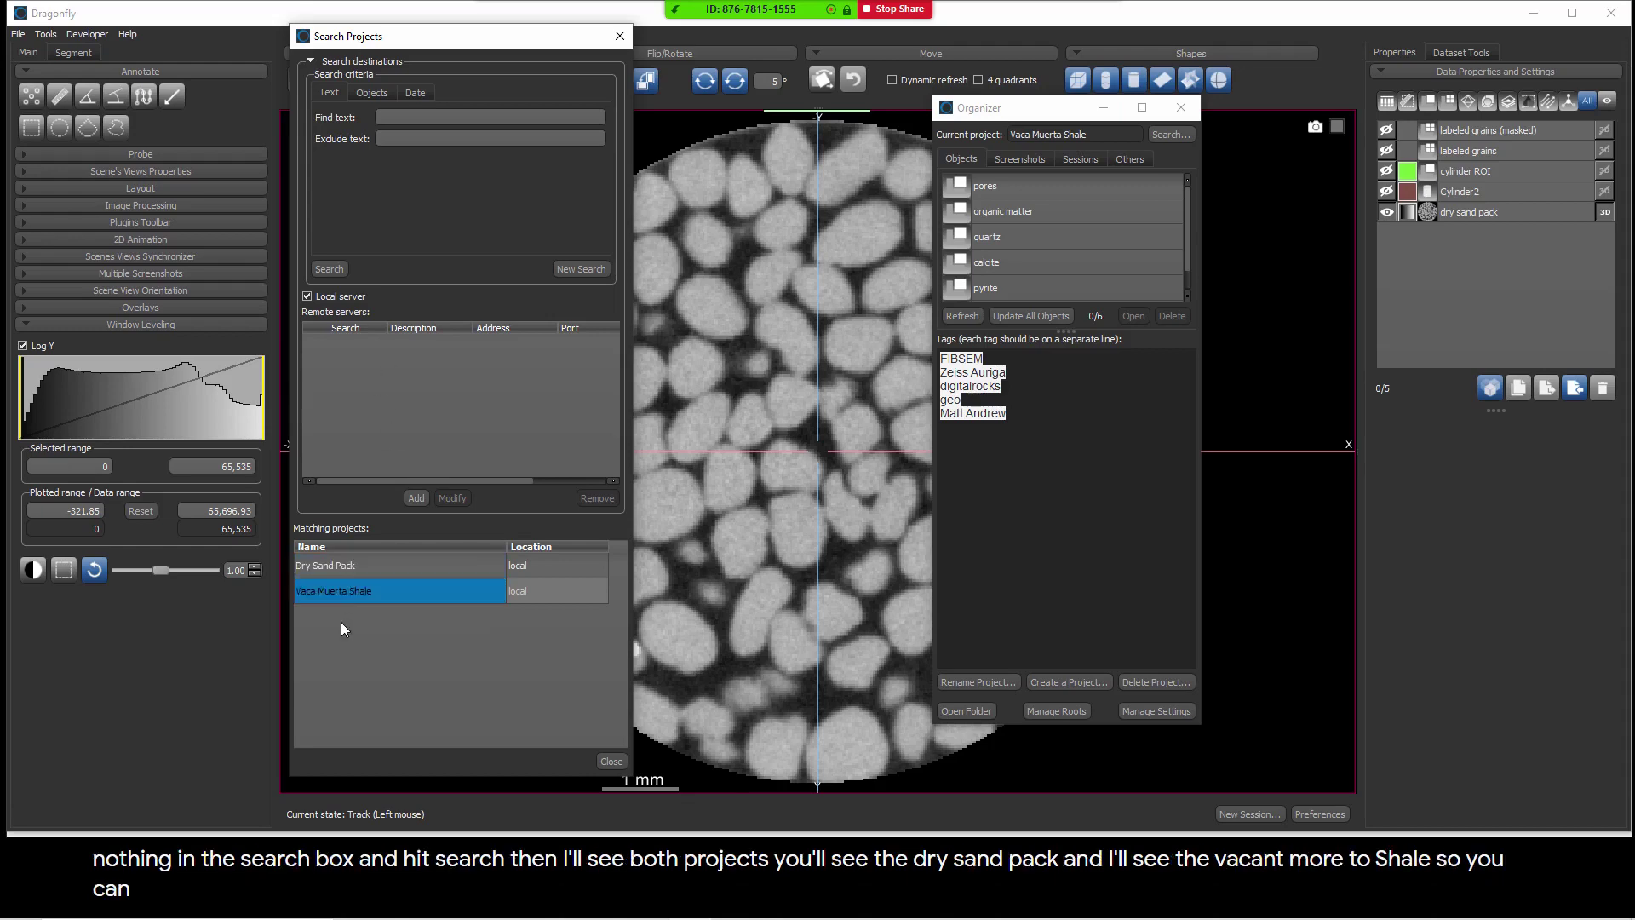
{"action": "left_click", "coordinate": [347, 569]}
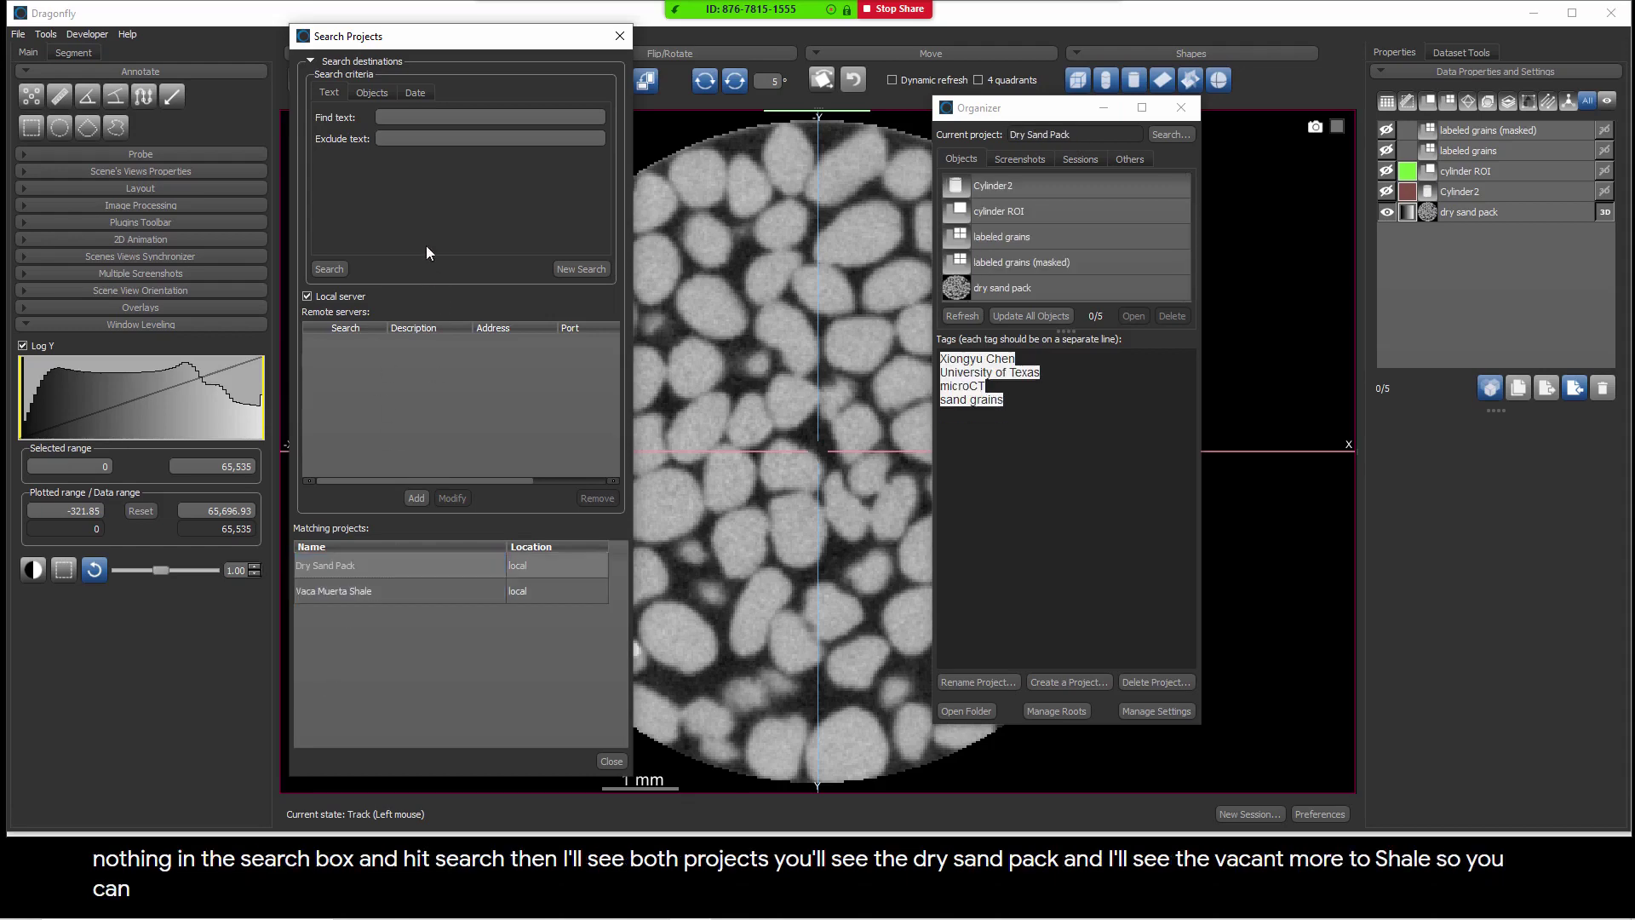
Search projects for 'digital', narrowing results to Vaca Muerta Shale
{"action": "left_click", "coordinate": [391, 117]}
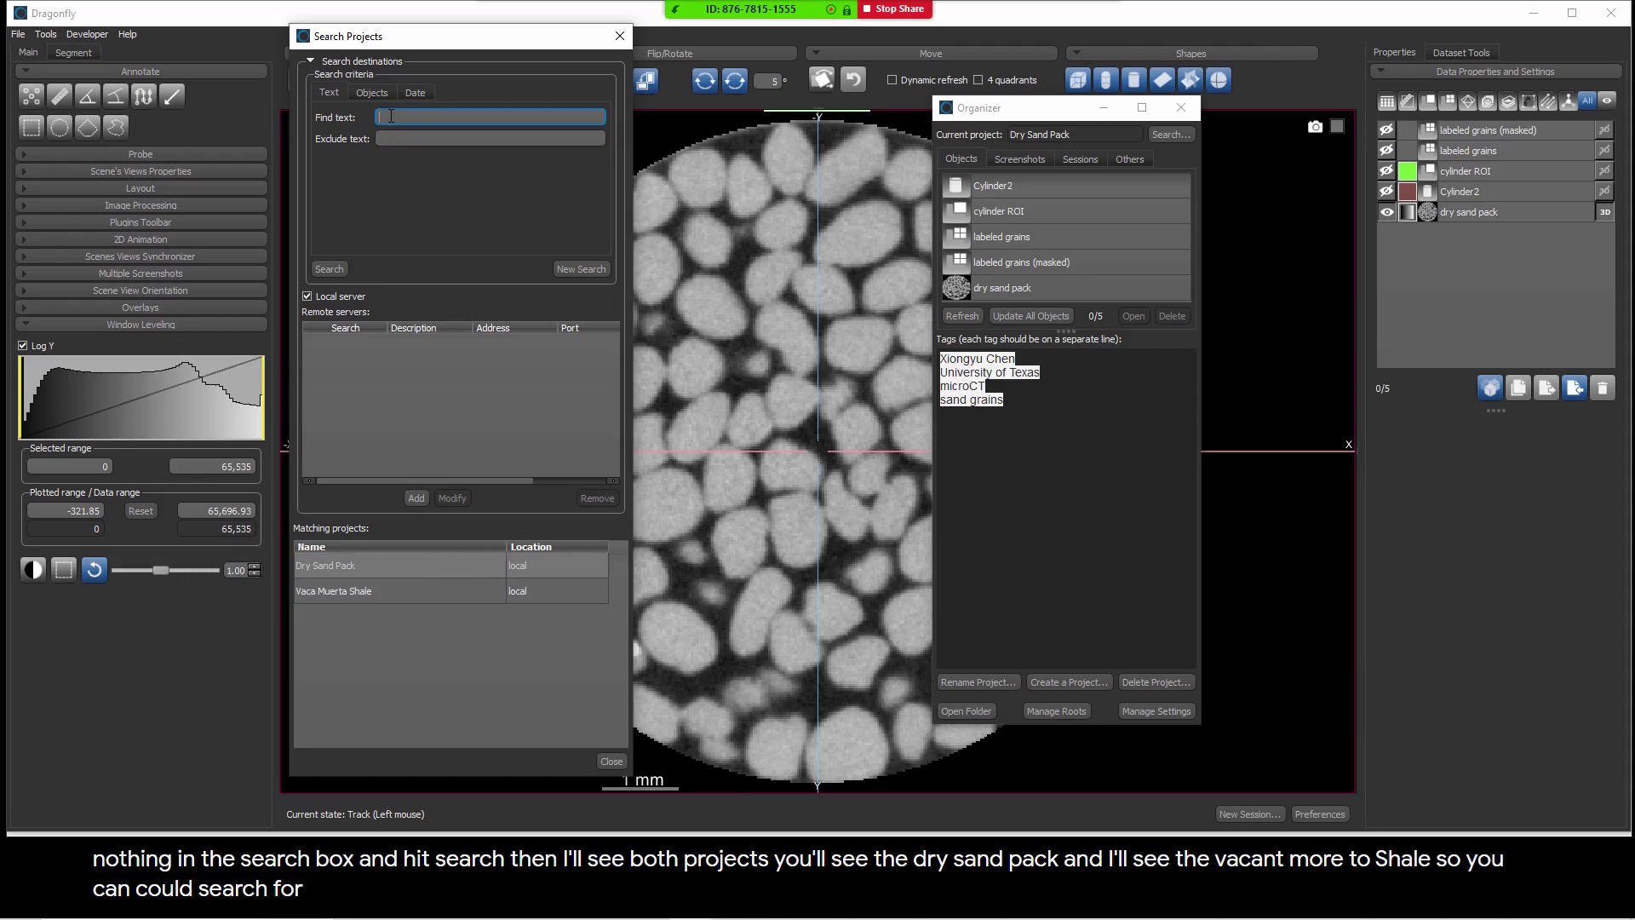
{"action": "key", "text": "BackSpace"}
{"action": "key", "text": "BackSpace"}
{"action": "key", "text": "BackSpace"}
{"action": "type", "text": "gital"}
{"action": "key", "text": "Return"}
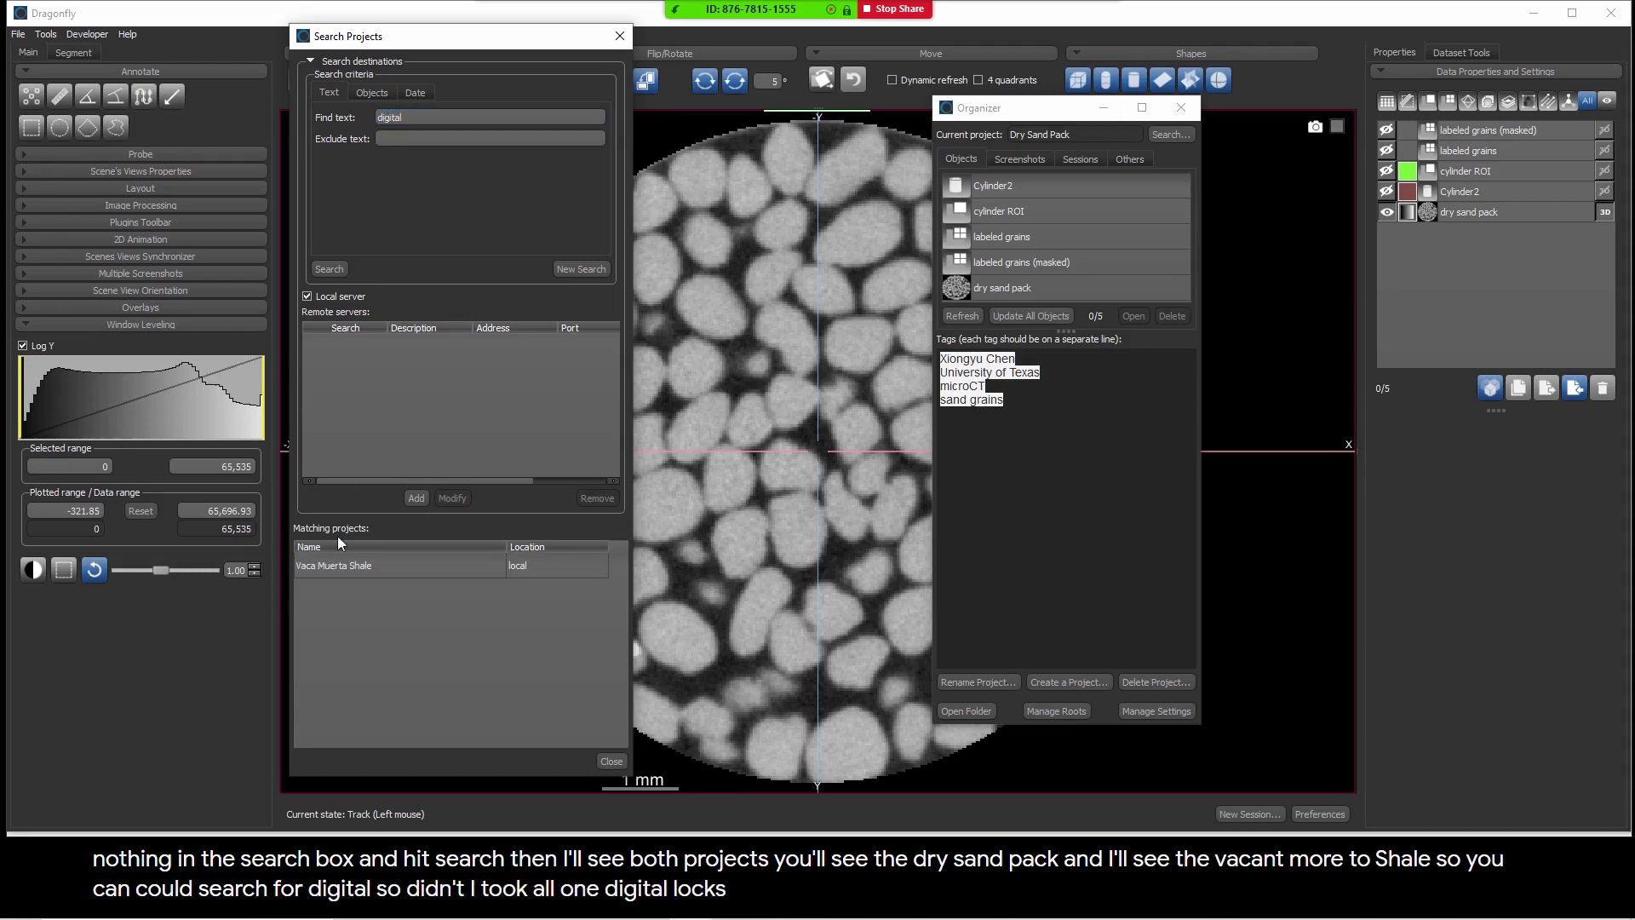
{"action": "left_click", "coordinate": [341, 569]}
{"action": "left_click", "coordinate": [382, 601]}
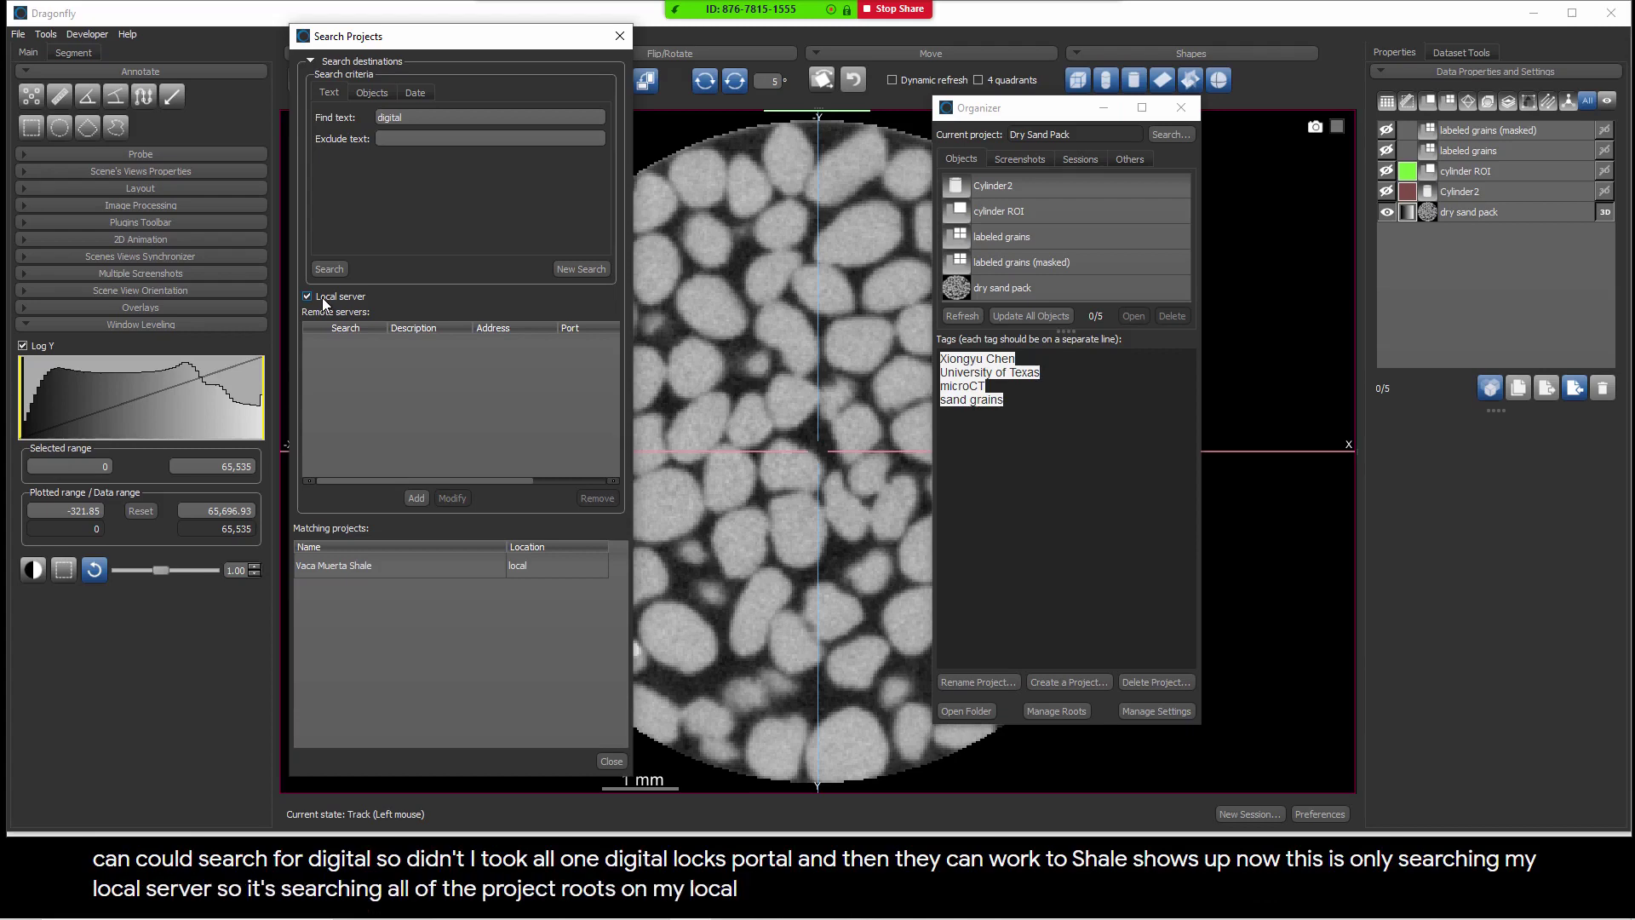
{"action": "left_click", "coordinate": [417, 500]}
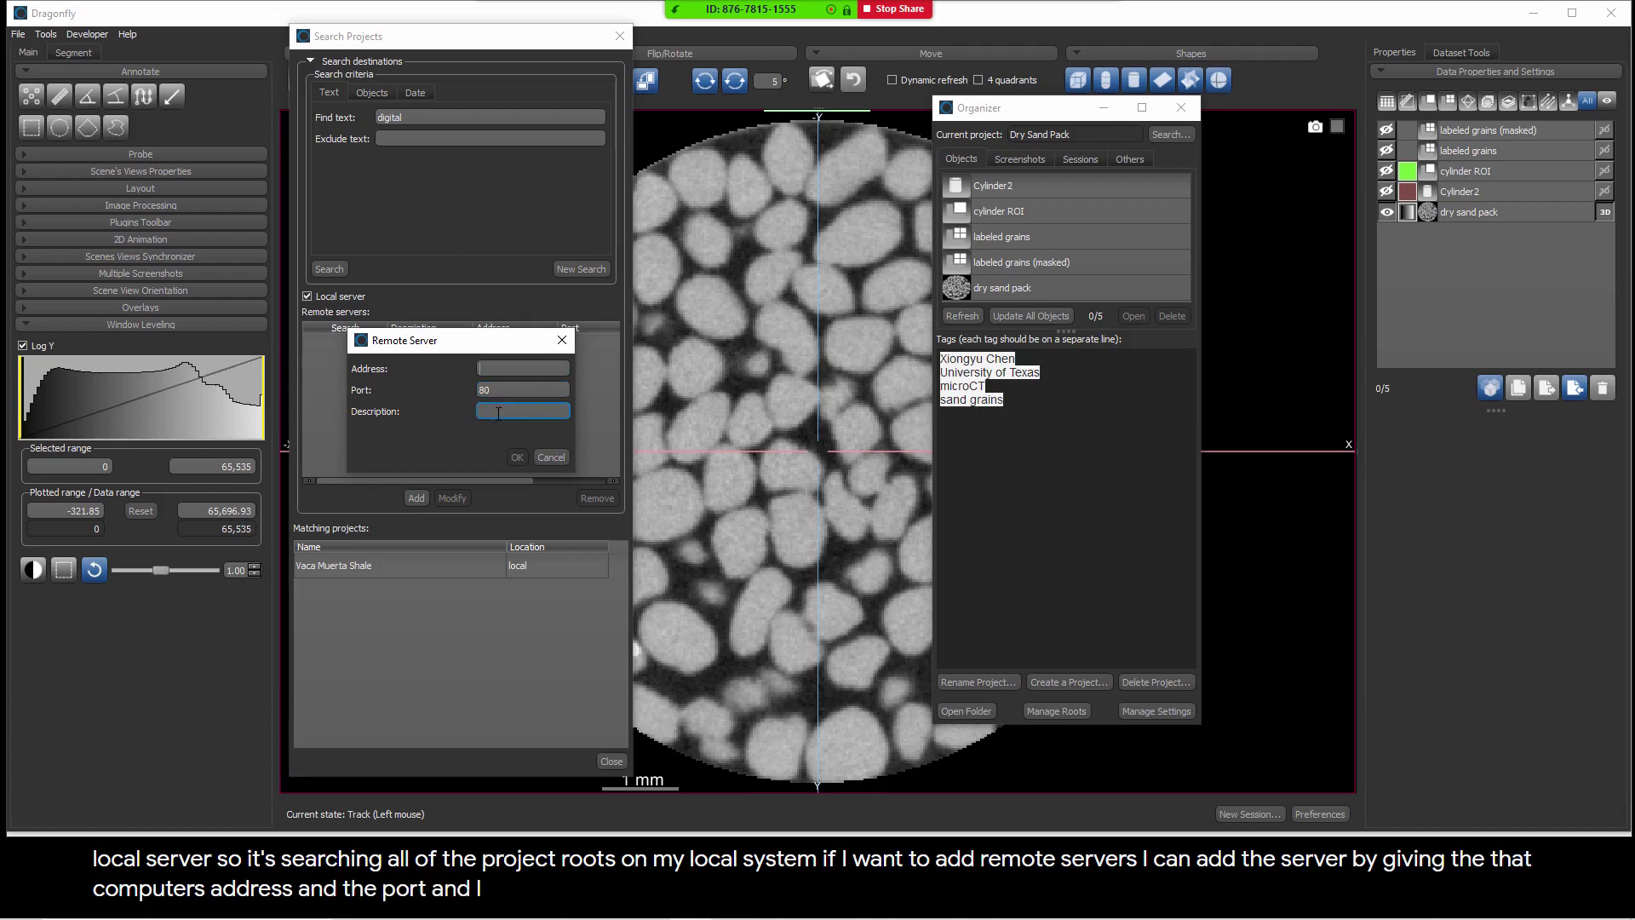
{"action": "left_click", "coordinate": [485, 365]}
{"action": "left_click_drag", "start_coordinate": [482, 341], "coordinate": [804, 327]}
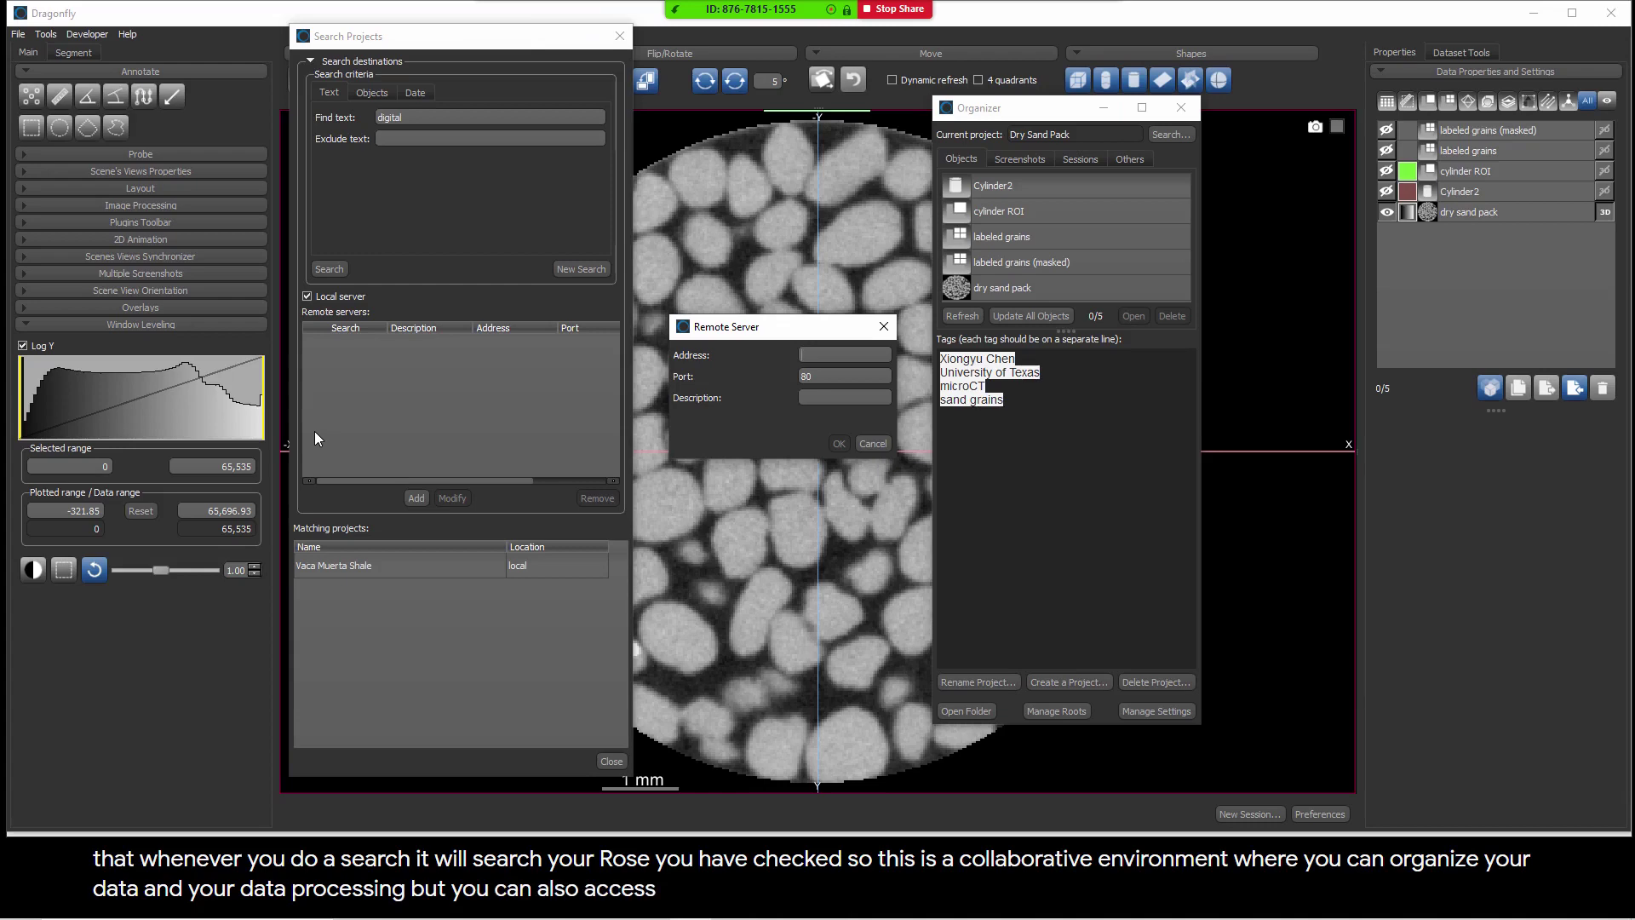
{"action": "left_click", "coordinate": [871, 443]}
{"action": "left_click_drag", "start_coordinate": [1046, 109], "coordinate": [384, 48]}
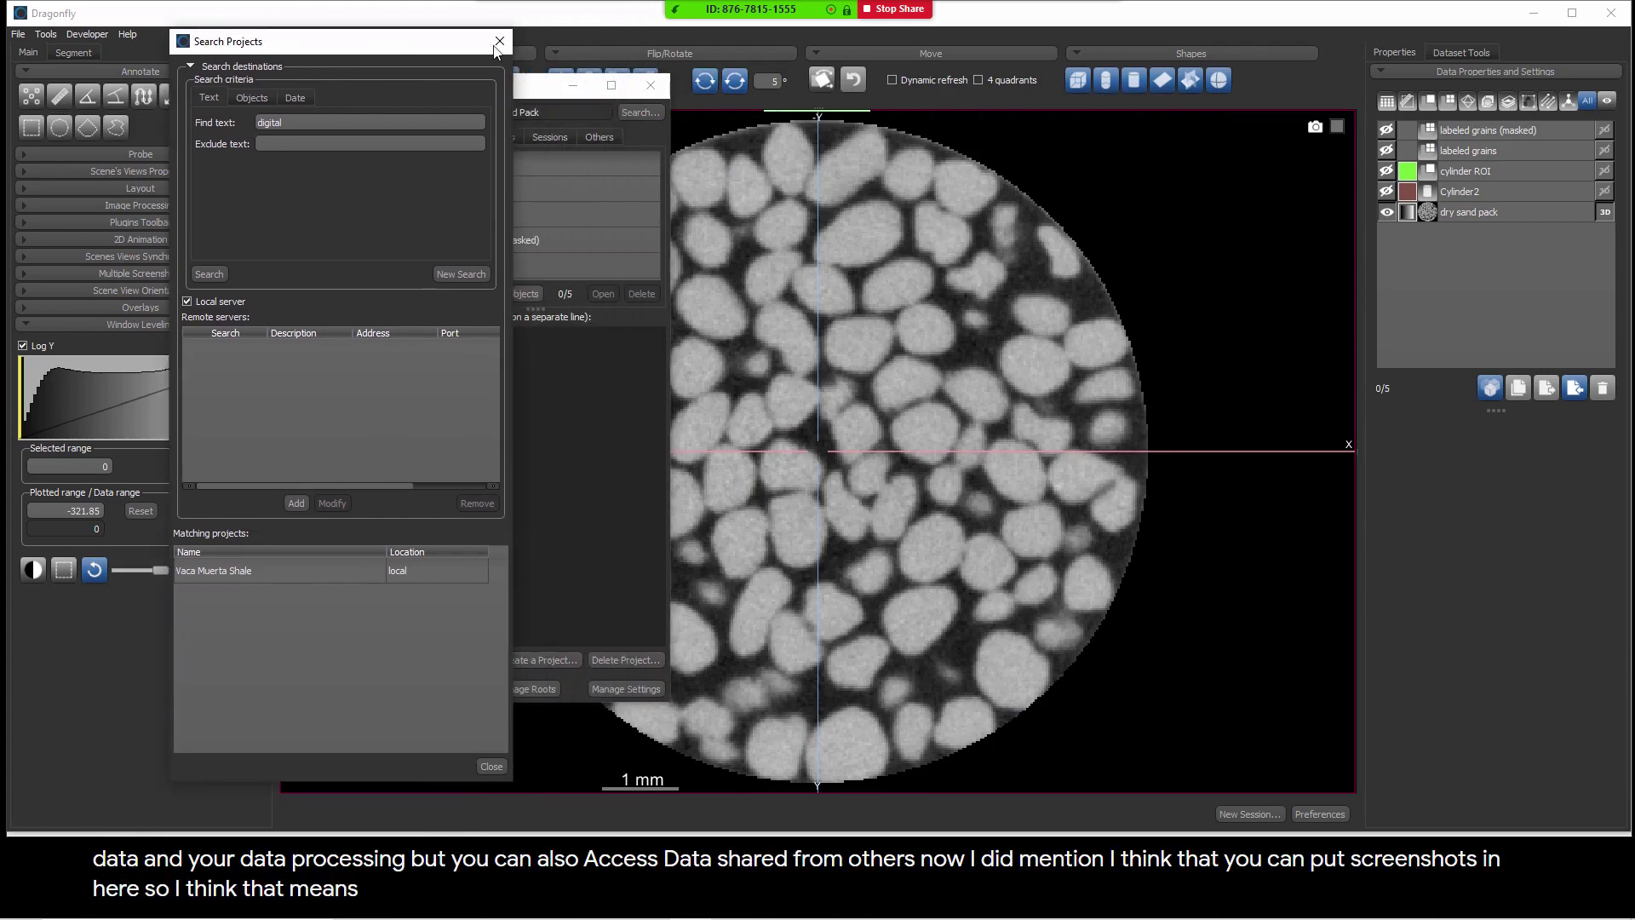
{"action": "left_click", "coordinate": [497, 37]}
Capture the current view as a project screenshot described 'XY View of sand pack'
{"action": "left_click_drag", "start_coordinate": [501, 97], "coordinate": [435, 91]}
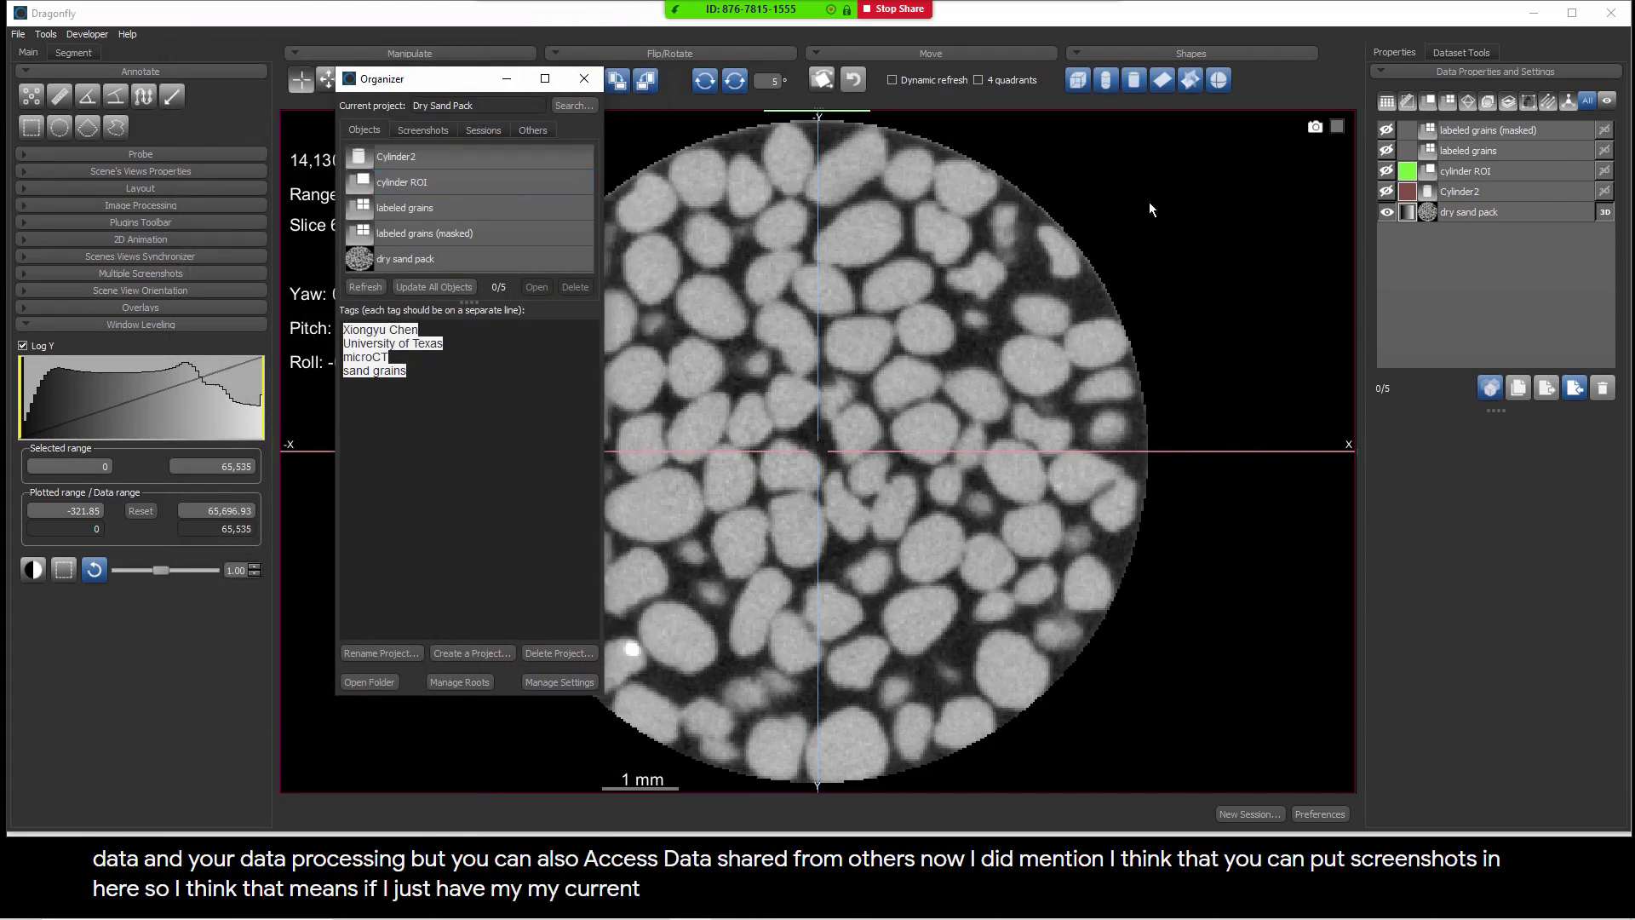
{"action": "left_click_drag", "start_coordinate": [1315, 133], "coordinate": [506, 194]}
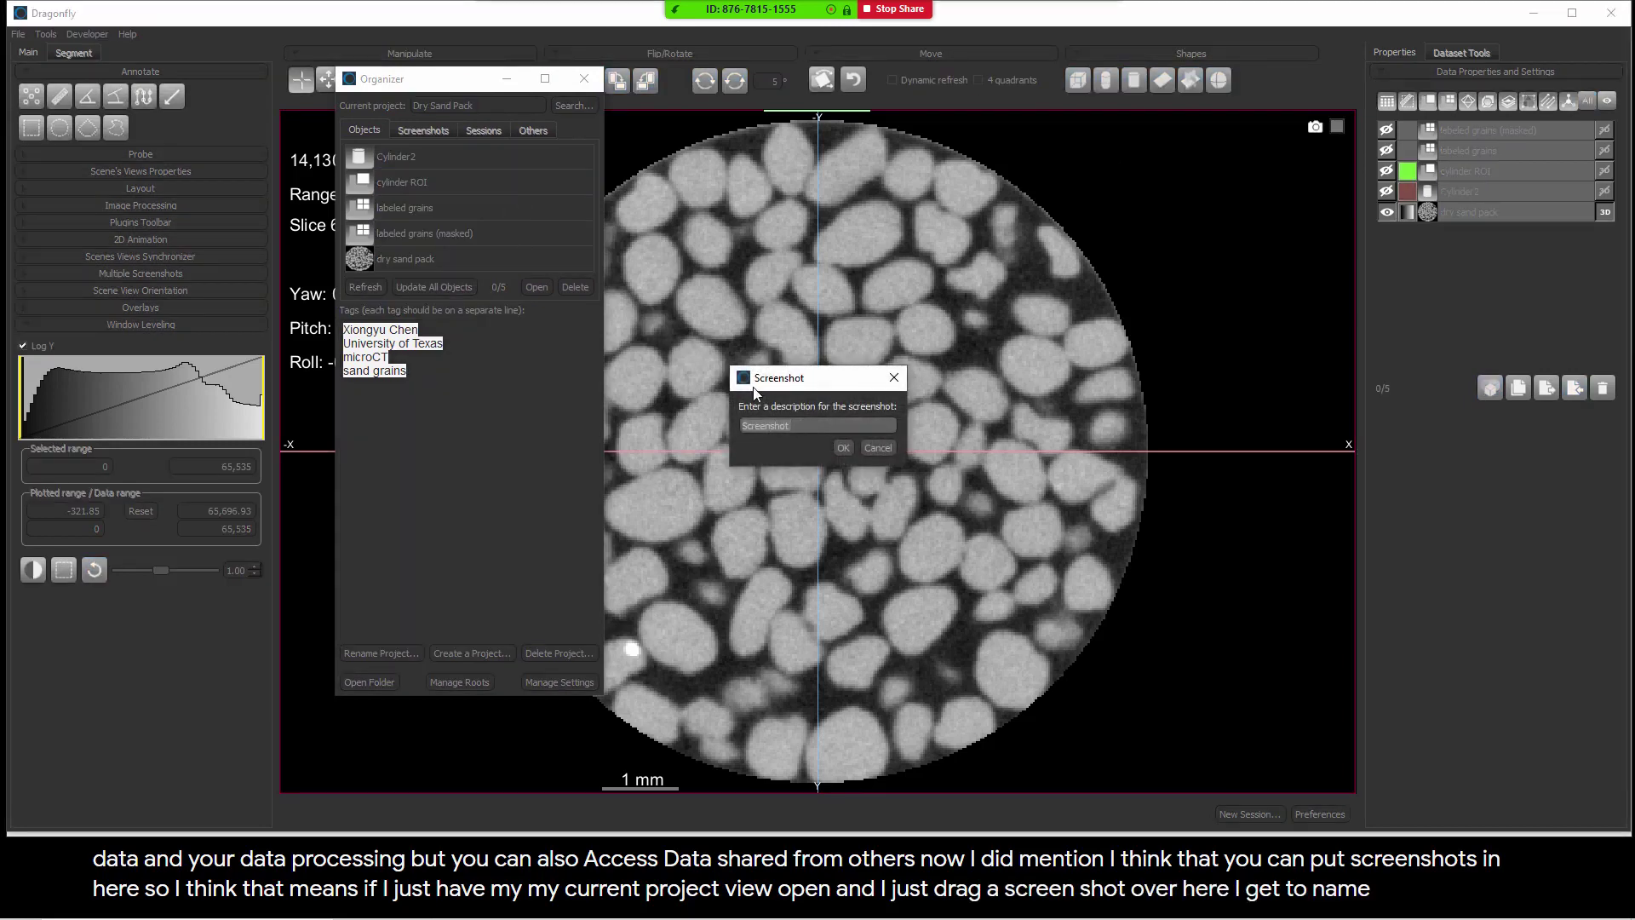
{"action": "type", "text": "XY Vi"}
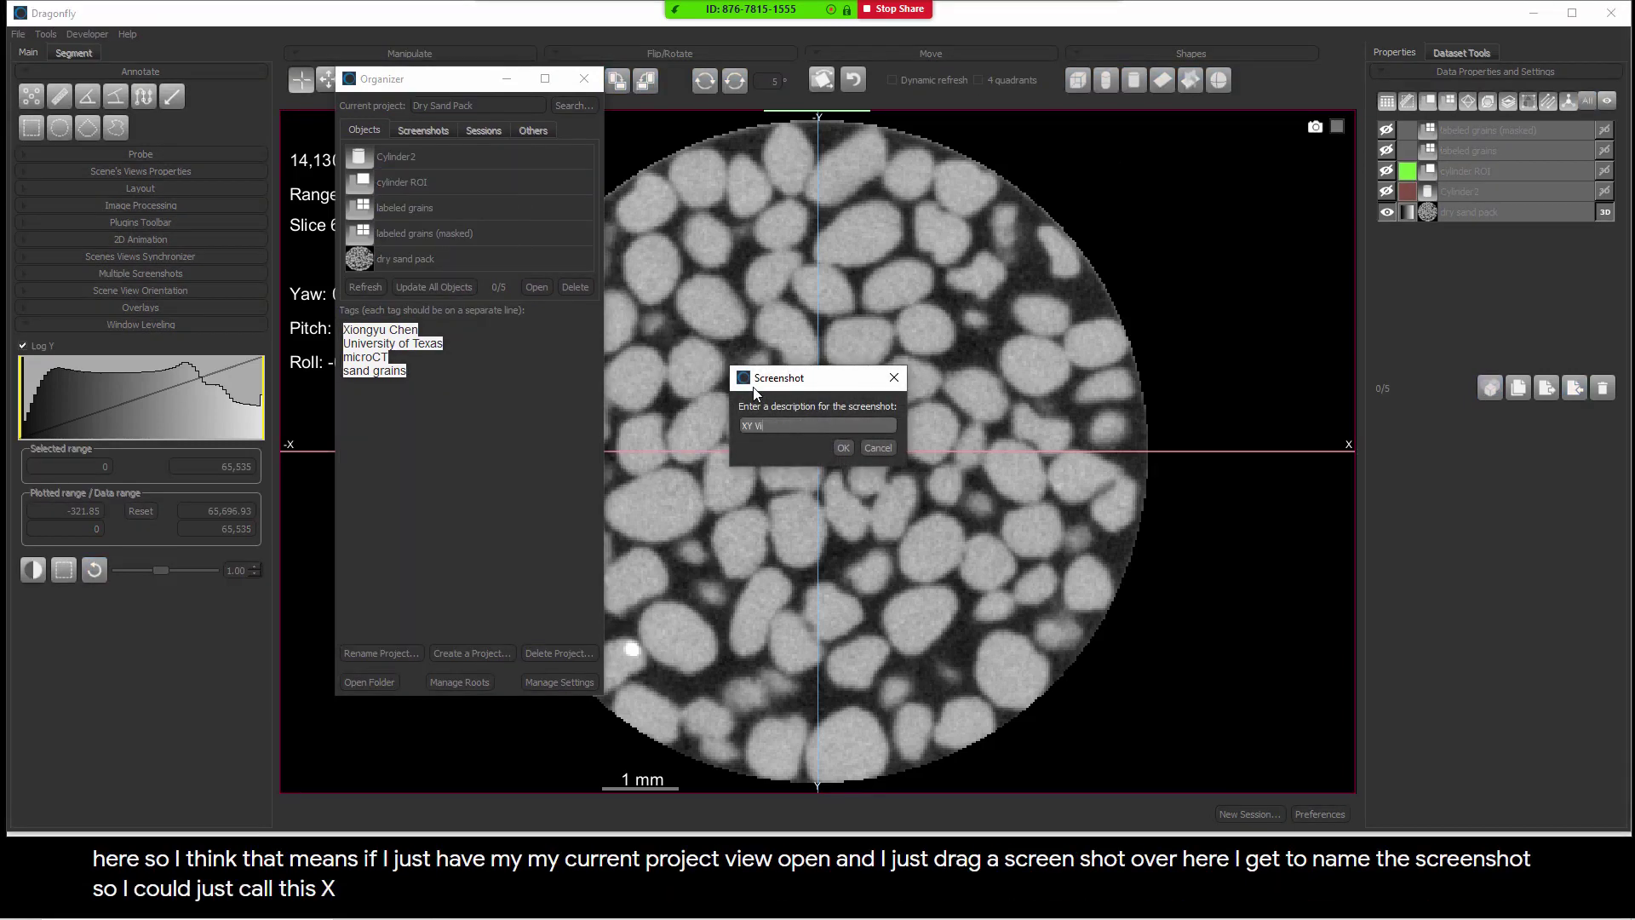
{"action": "type", "text": "ew of sand pack"}
{"action": "key", "text": "Return"}
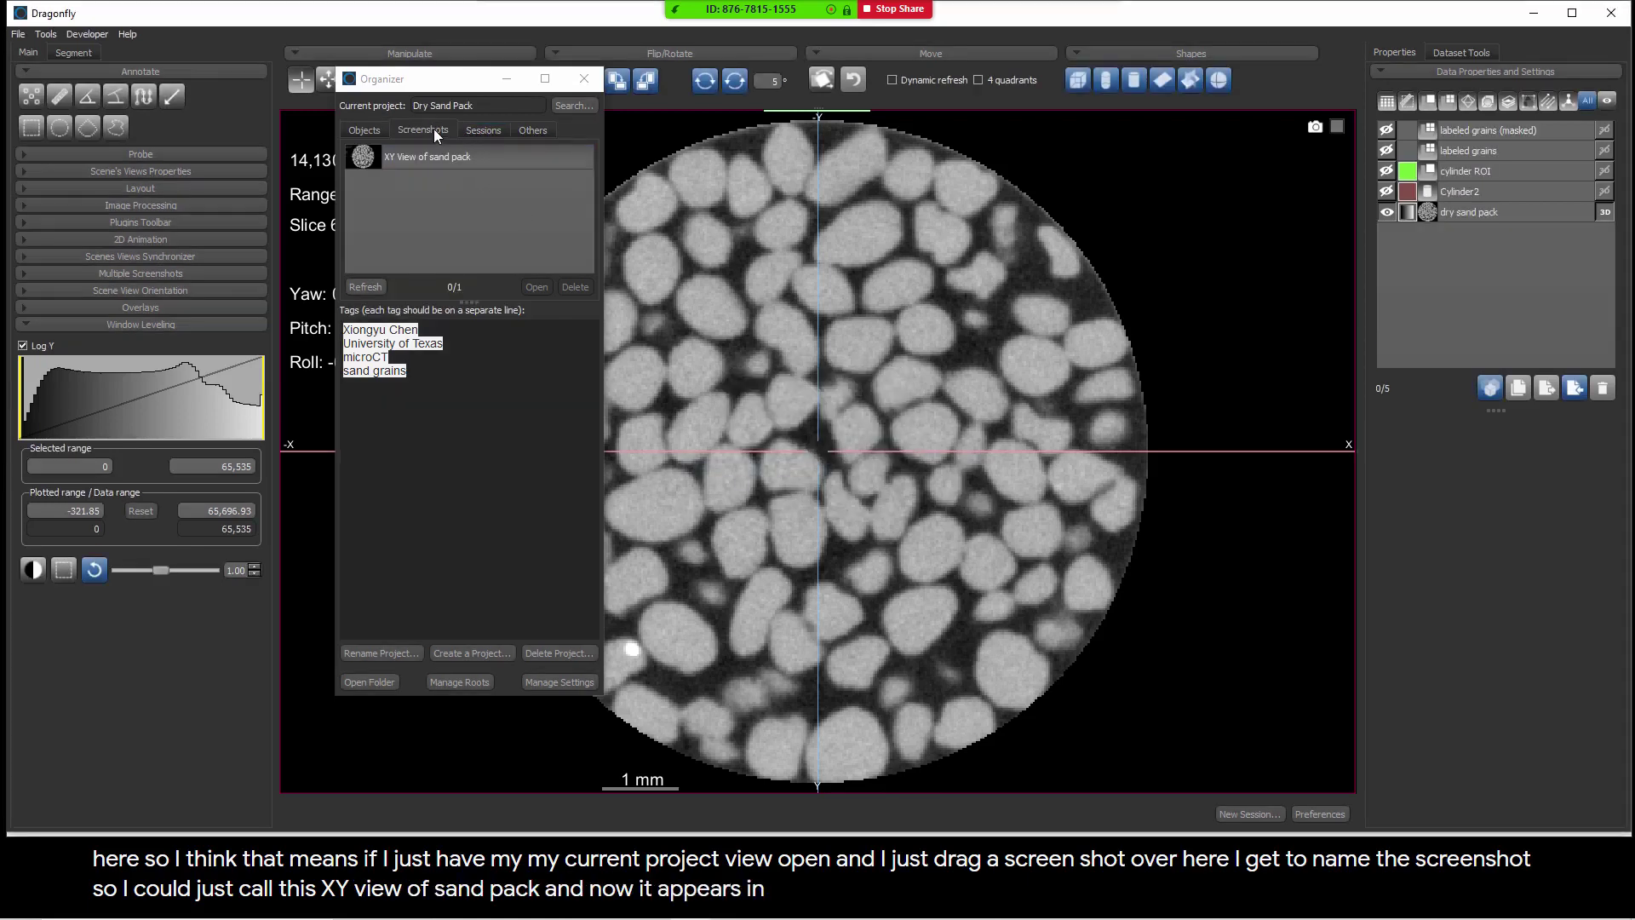
Browse the Objects, Screenshots, Sessions and Others tabs, then return to the slides
{"action": "left_click", "coordinate": [356, 132]}
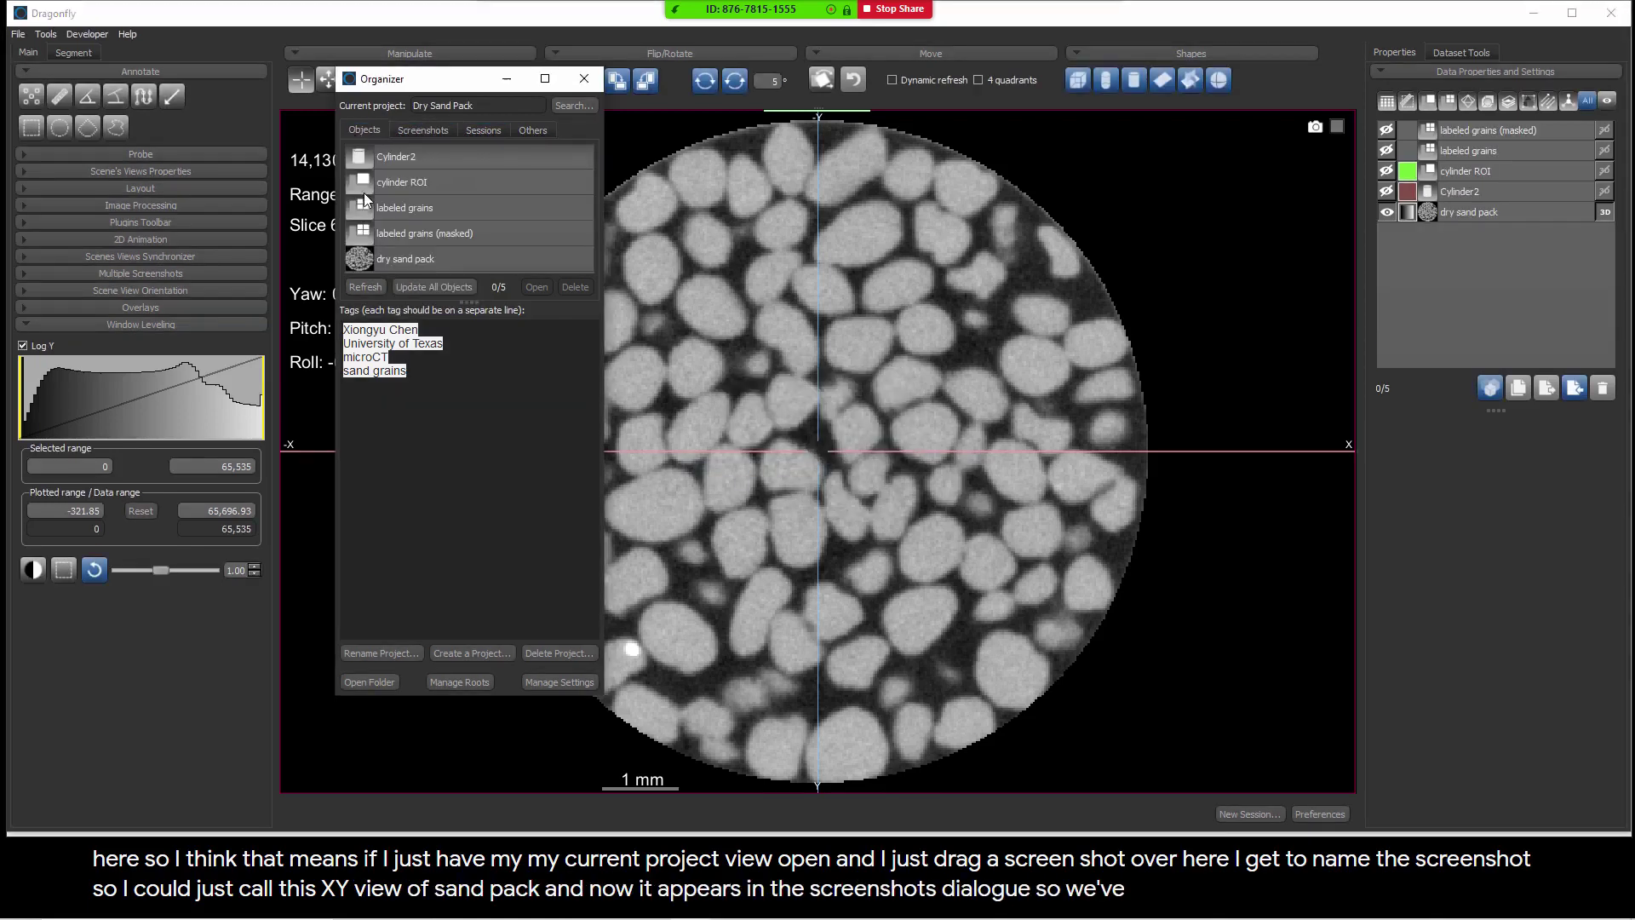
{"action": "left_click", "coordinate": [414, 130]}
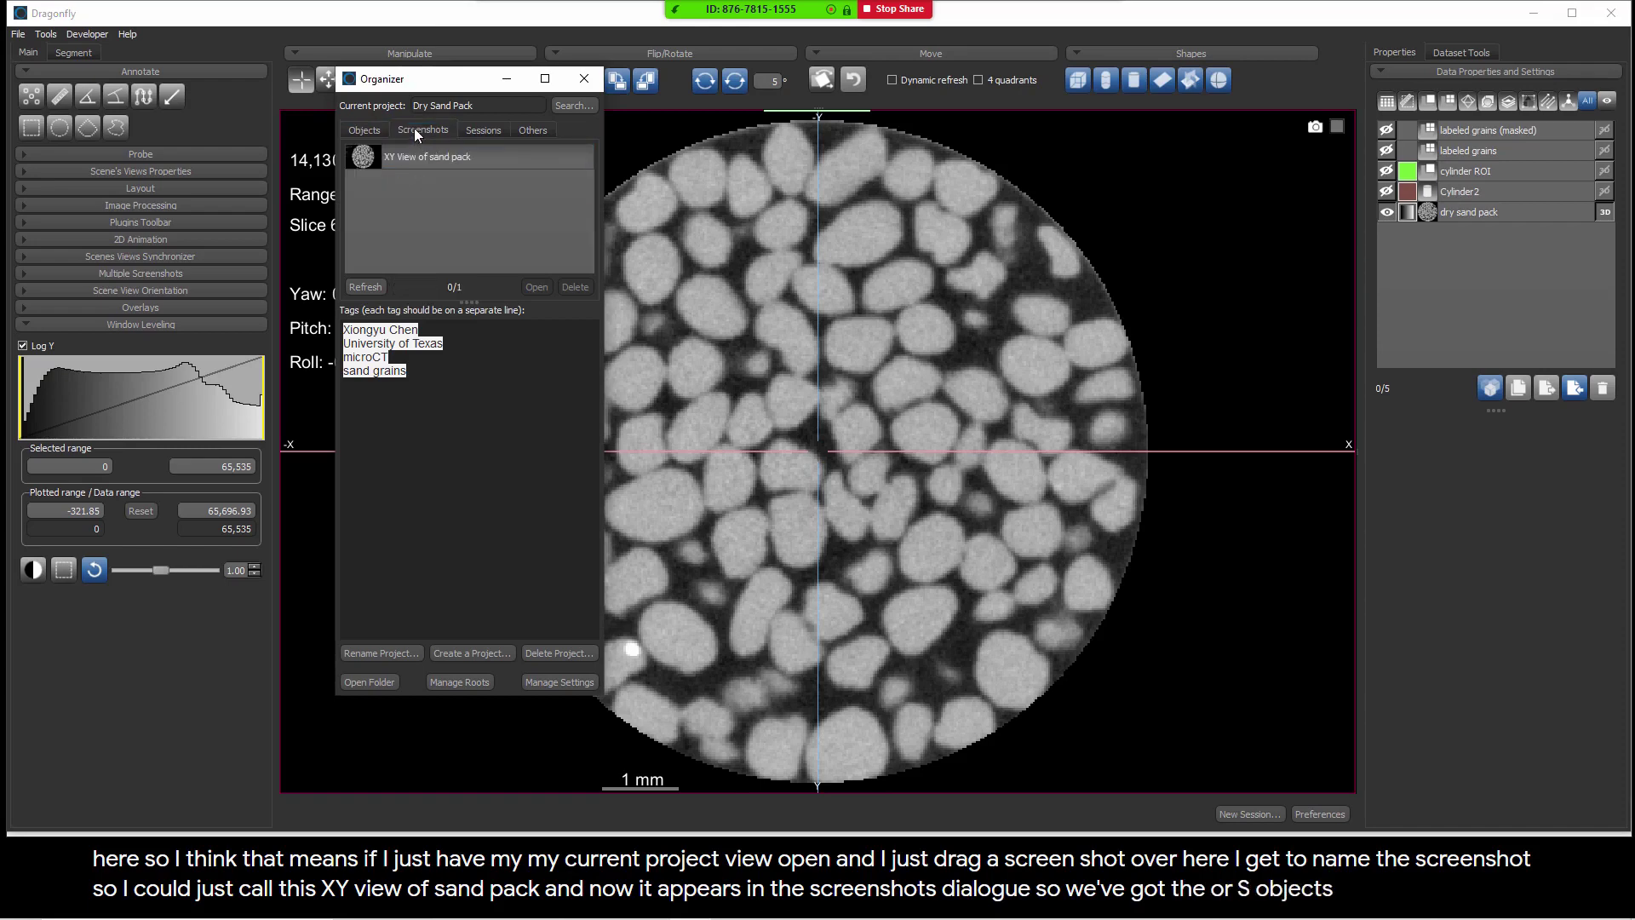
{"action": "left_click", "coordinate": [475, 126]}
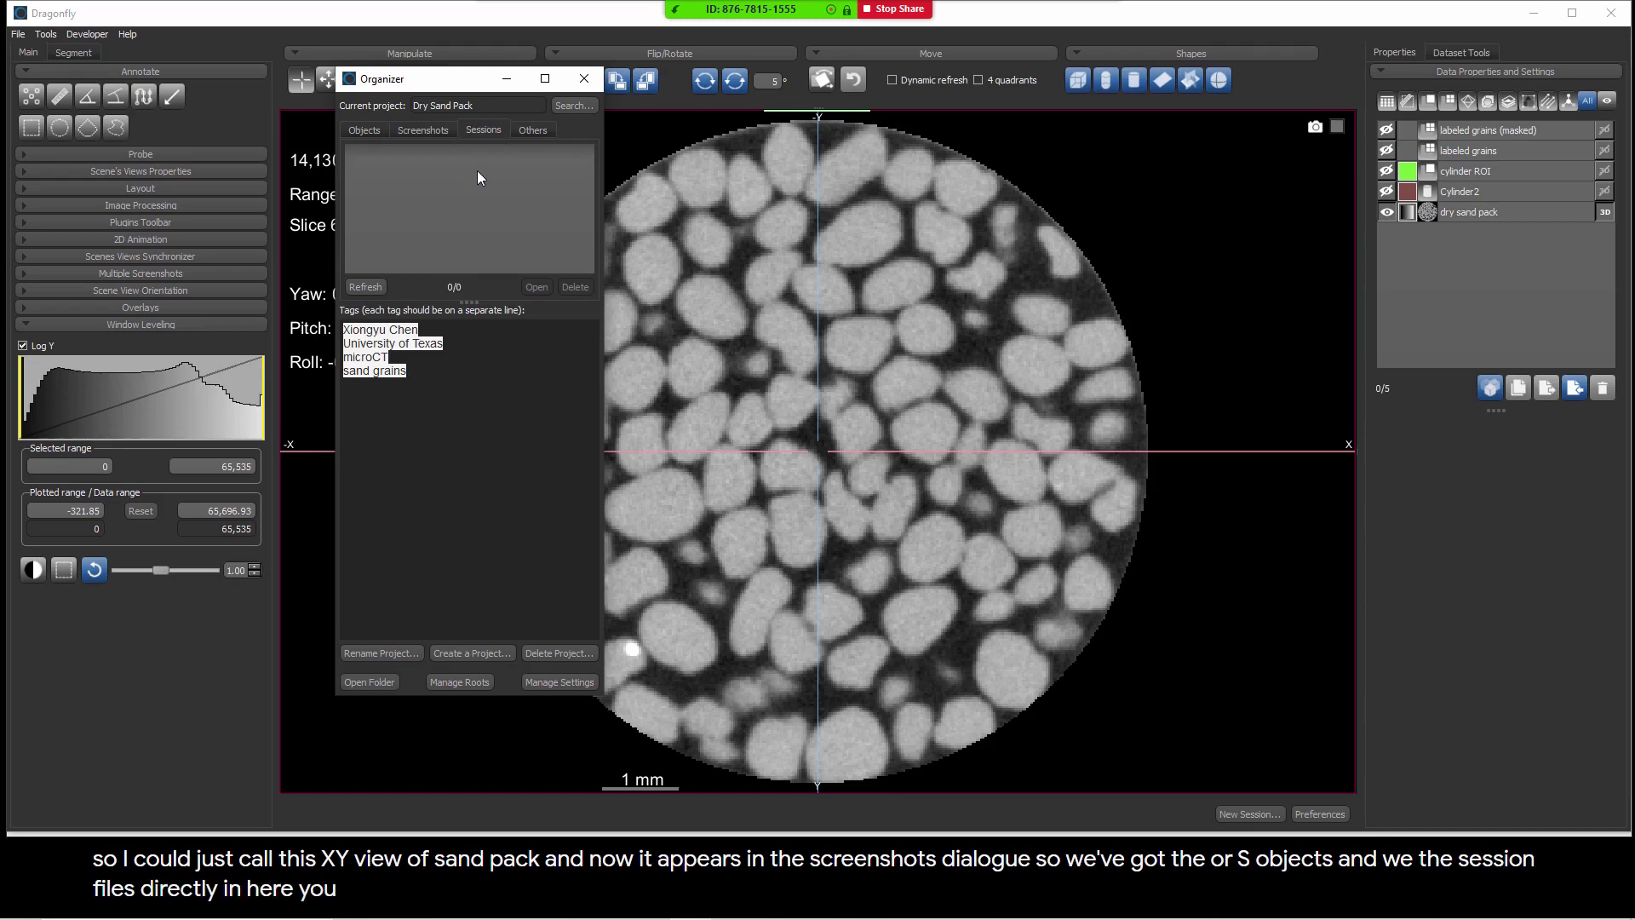
{"action": "left_click", "coordinate": [526, 131]}
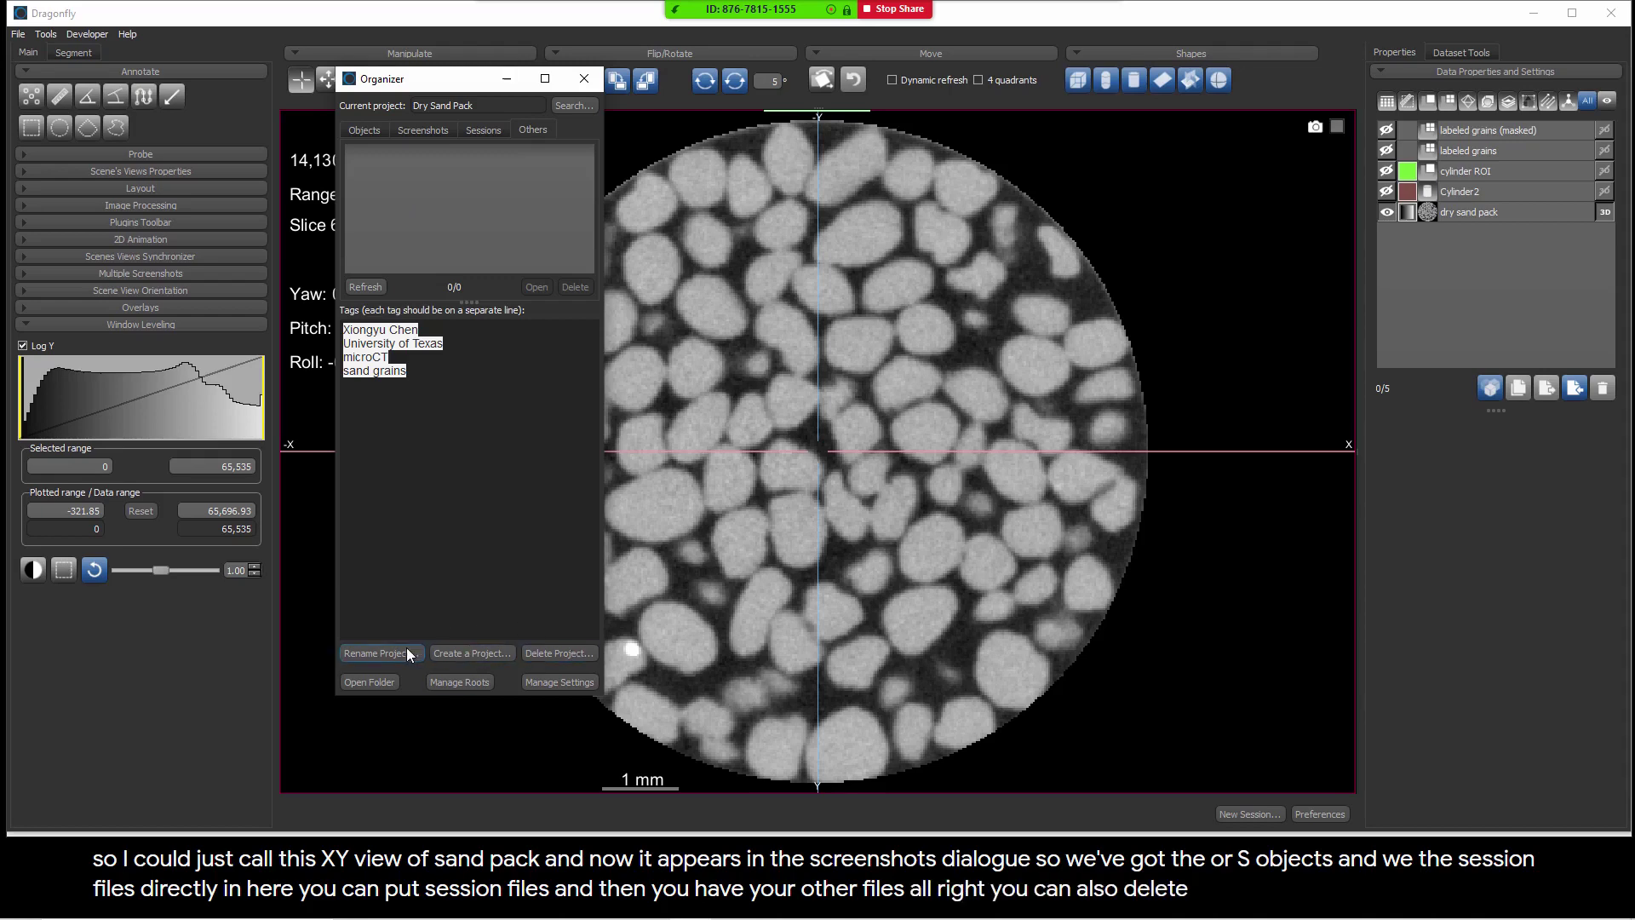
{"action": "left_click", "coordinate": [368, 132]}
{"action": "key", "text": "alt+Tab"}
{"action": "key", "text": "Tab"}
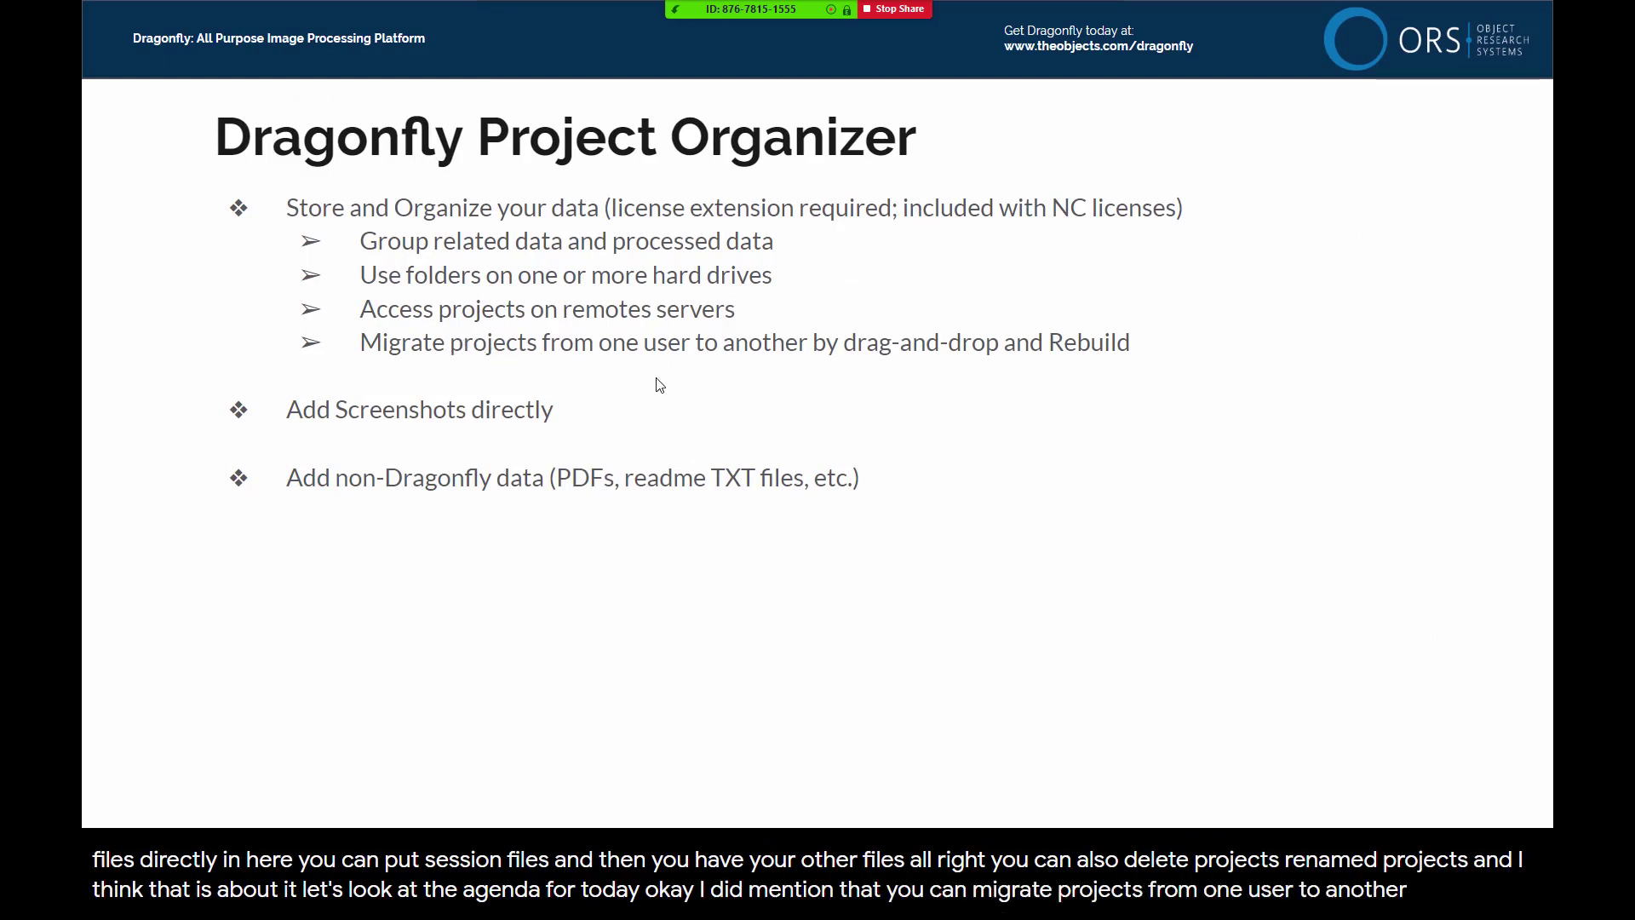
{"action": "key", "text": "alt+Tab"}
{"action": "key", "text": "alt+Tab"}
{"action": "key", "text": "alt+Tab"}
{"action": "key", "text": "alt+Tab"}
{"action": "key", "text": "alt+Tab"}
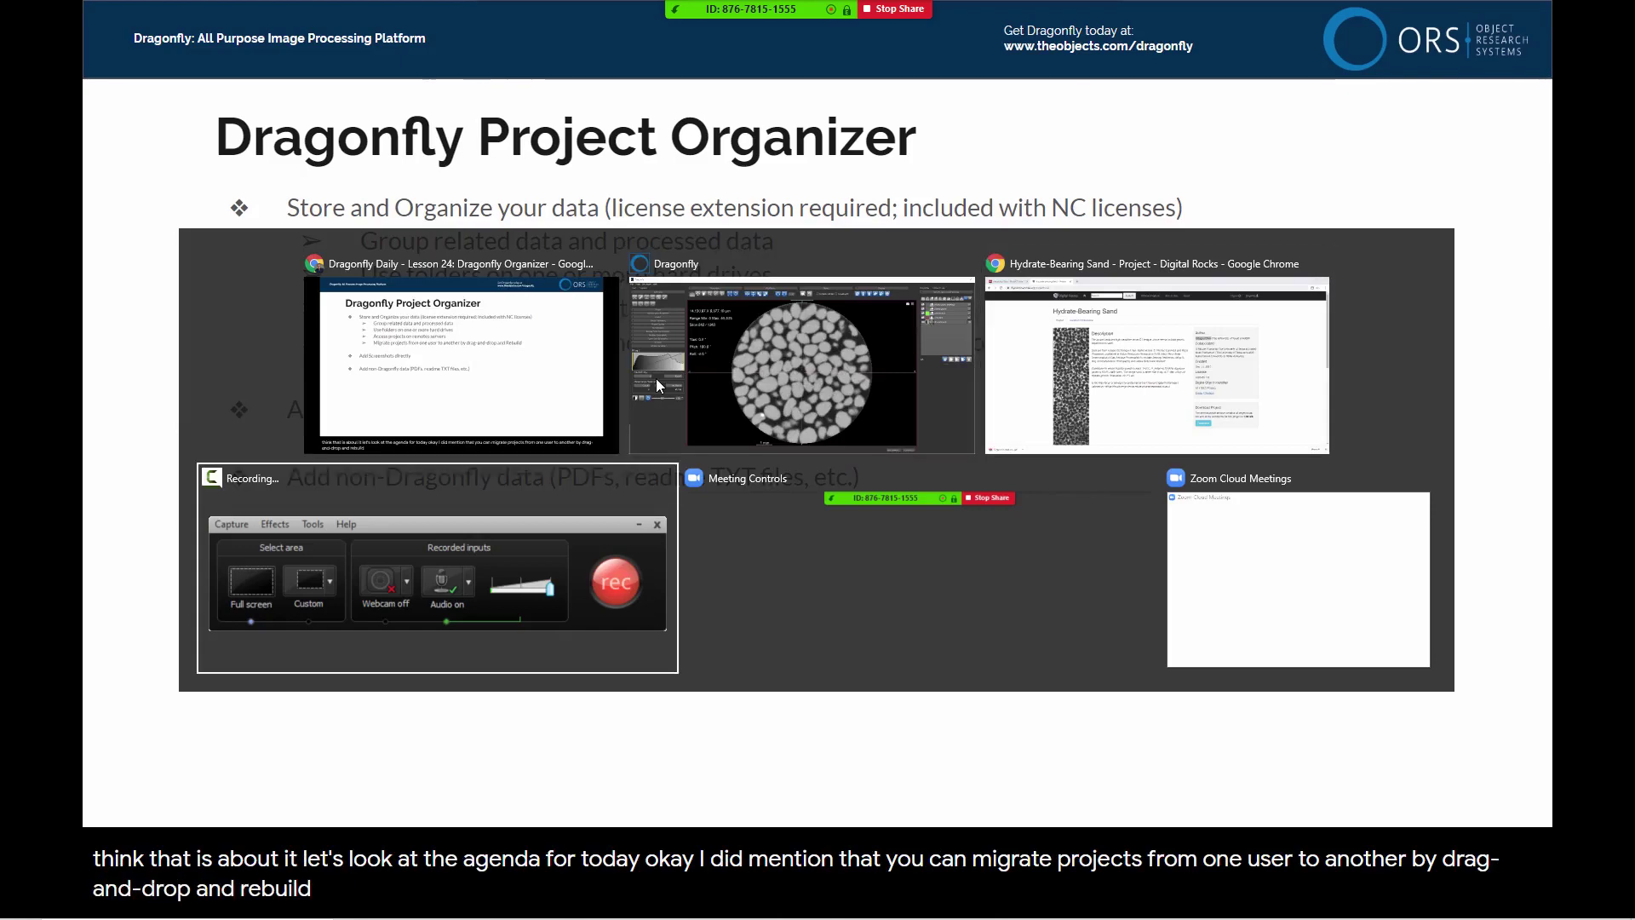
{"action": "key", "text": "alt+Tab"}
{"action": "key", "text": "alt+Tab"}
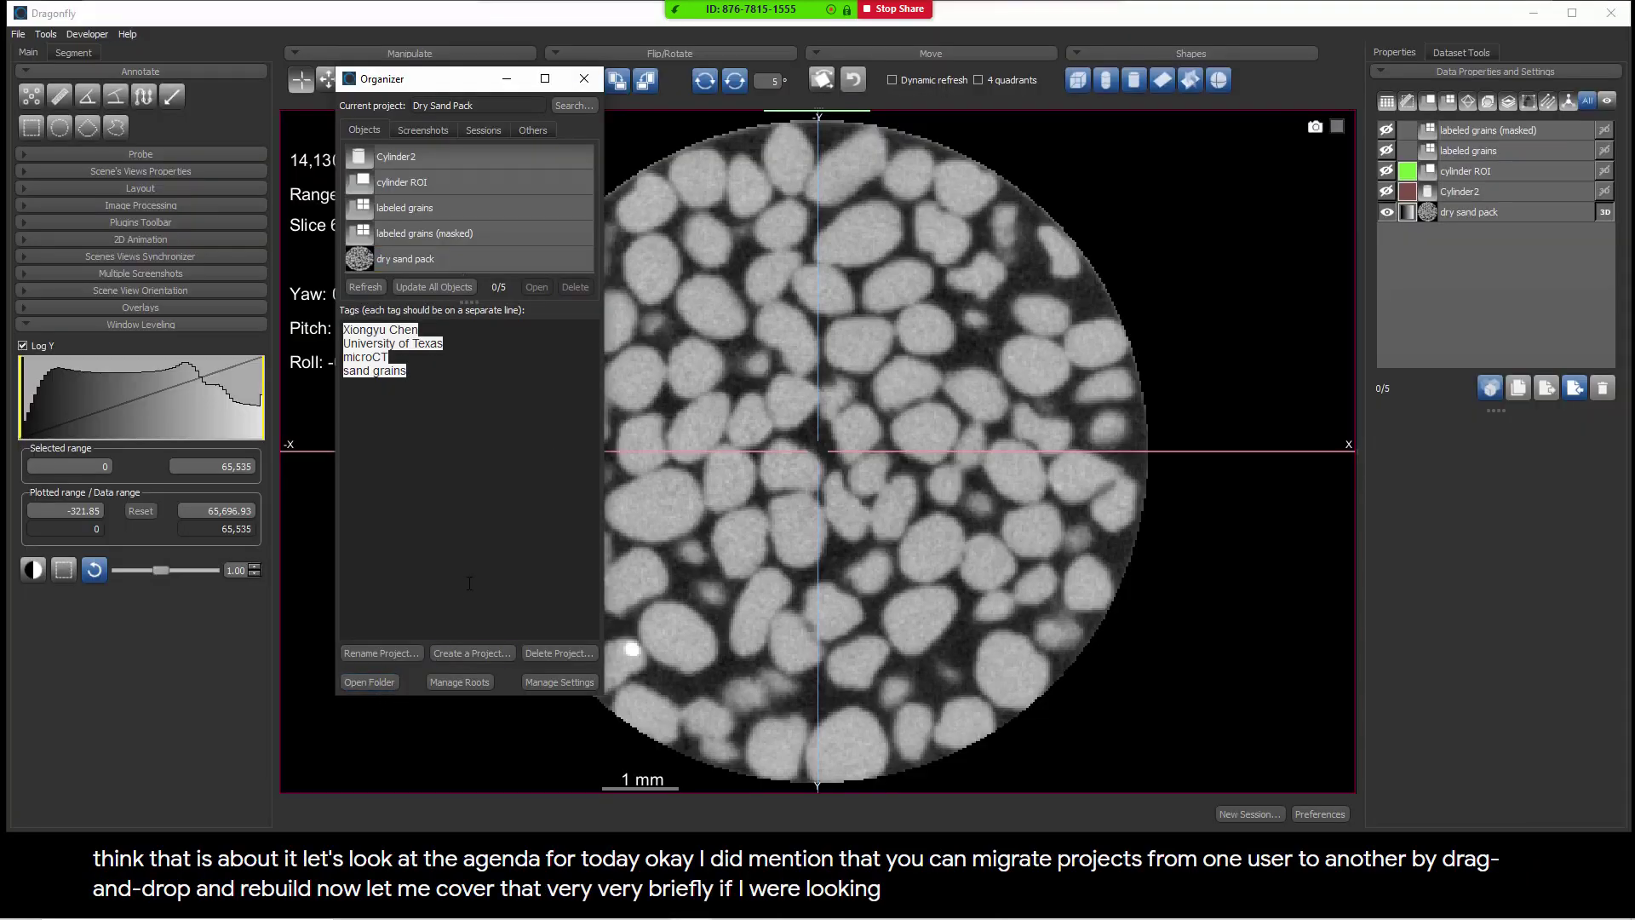
{"action": "key", "text": "alt+Tab"}
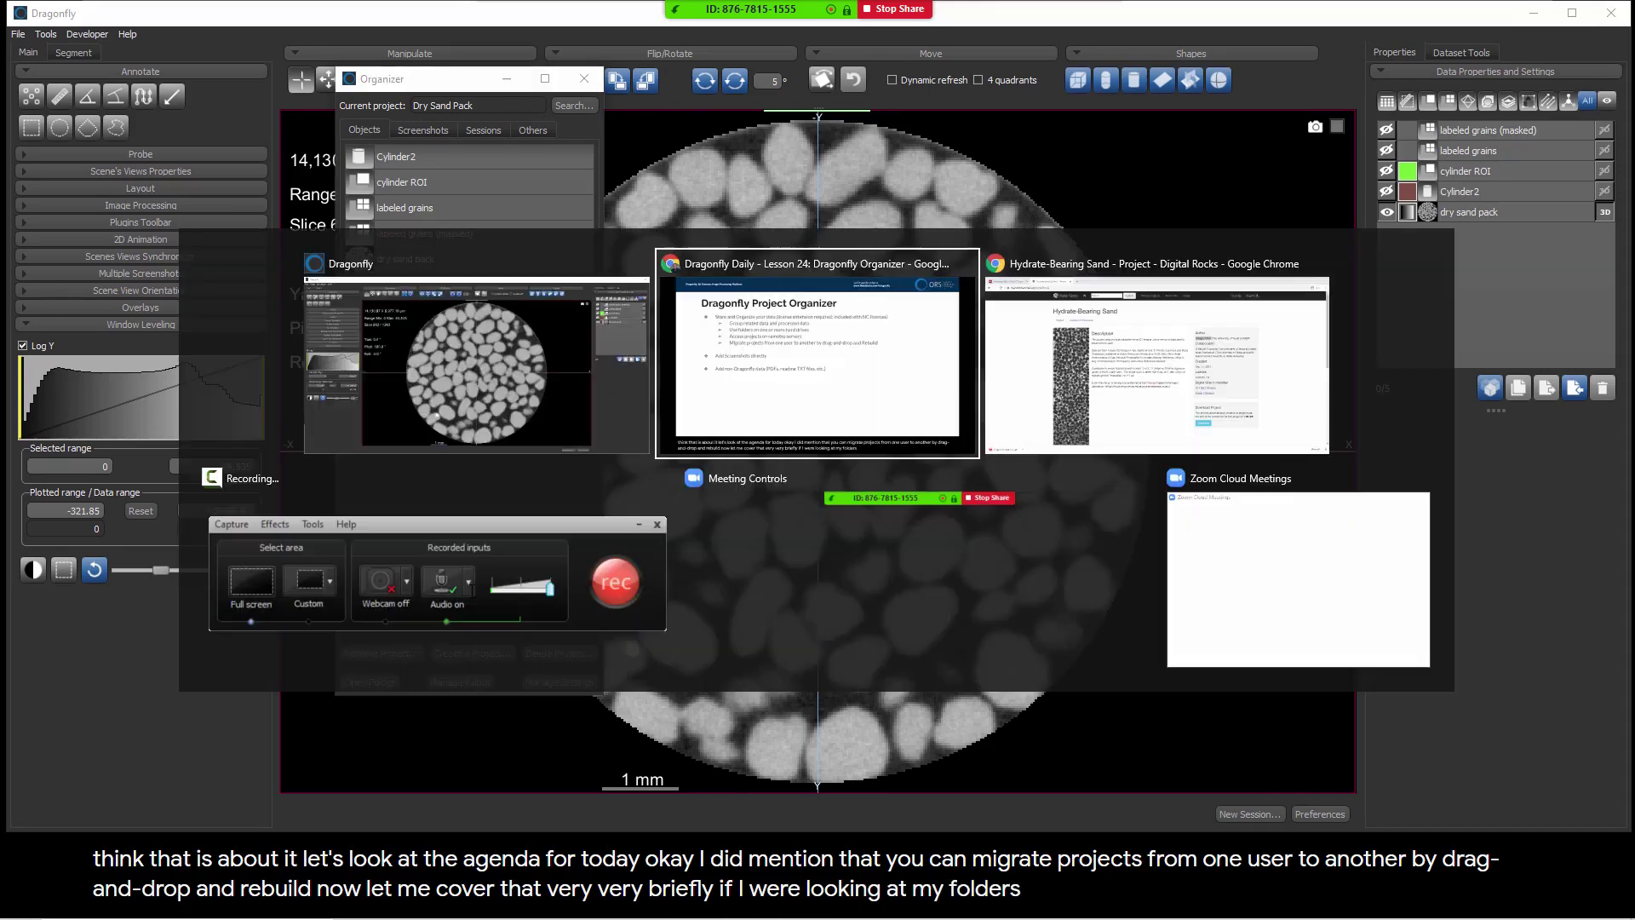
{"action": "key", "text": "Tab"}
{"action": "key", "text": "Tab"}
{"action": "key", "text": "Tab"}
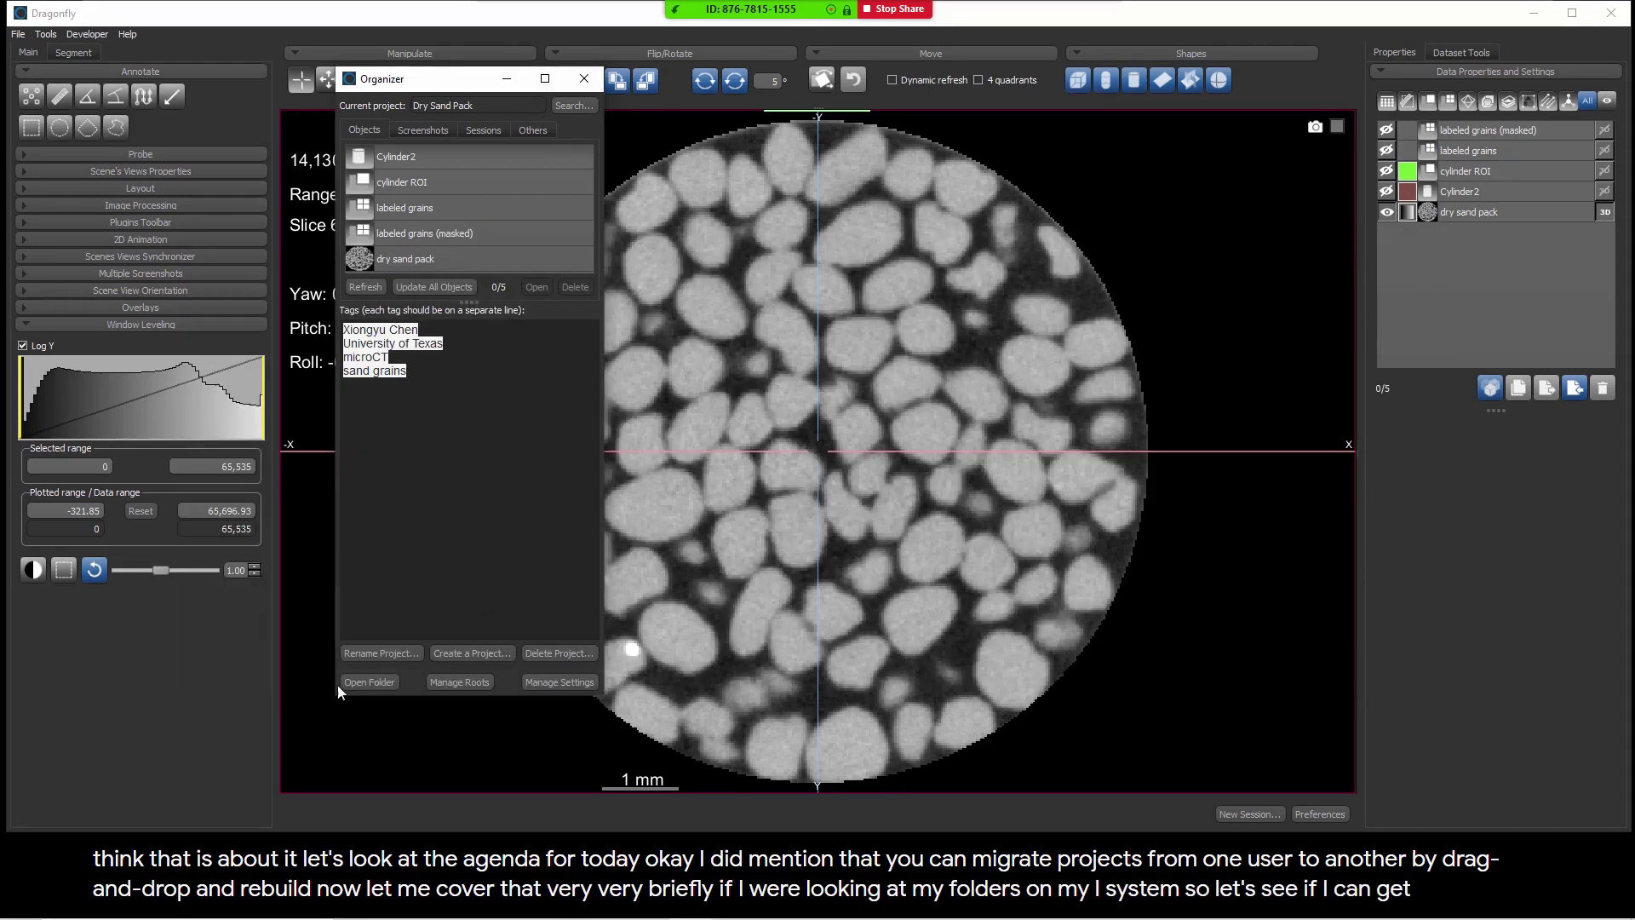
{"action": "mouse_move", "coordinate": [356, 910]}
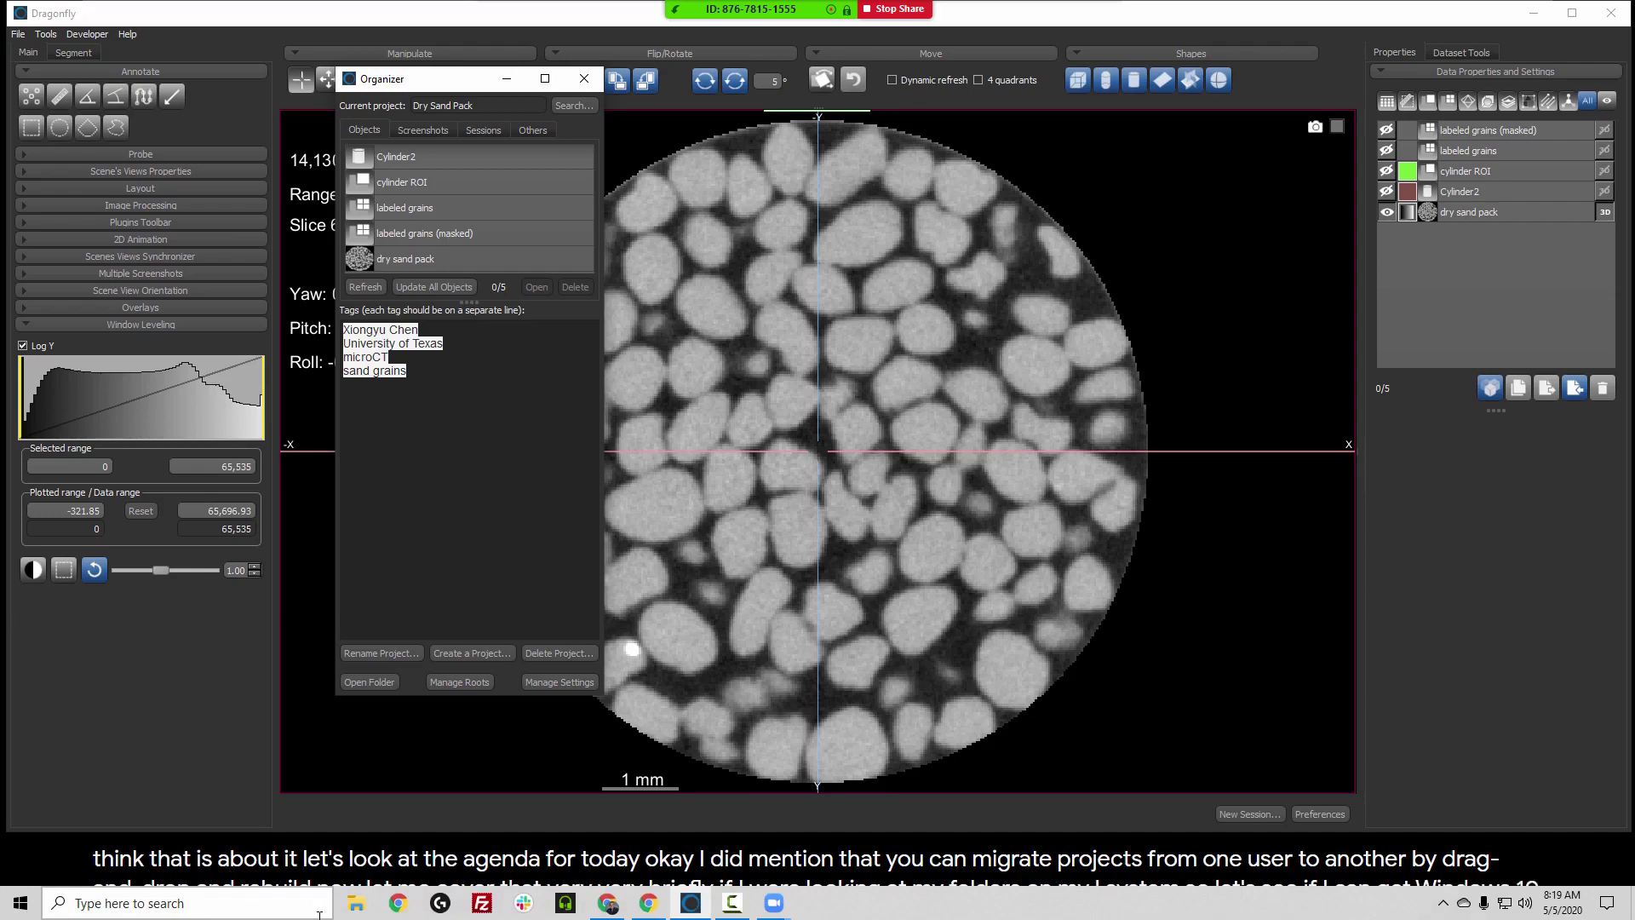
Show the Dragonfly work folder on Local Disk (C:) in Explorer, then minimize it
{"action": "left_click", "coordinate": [356, 905]}
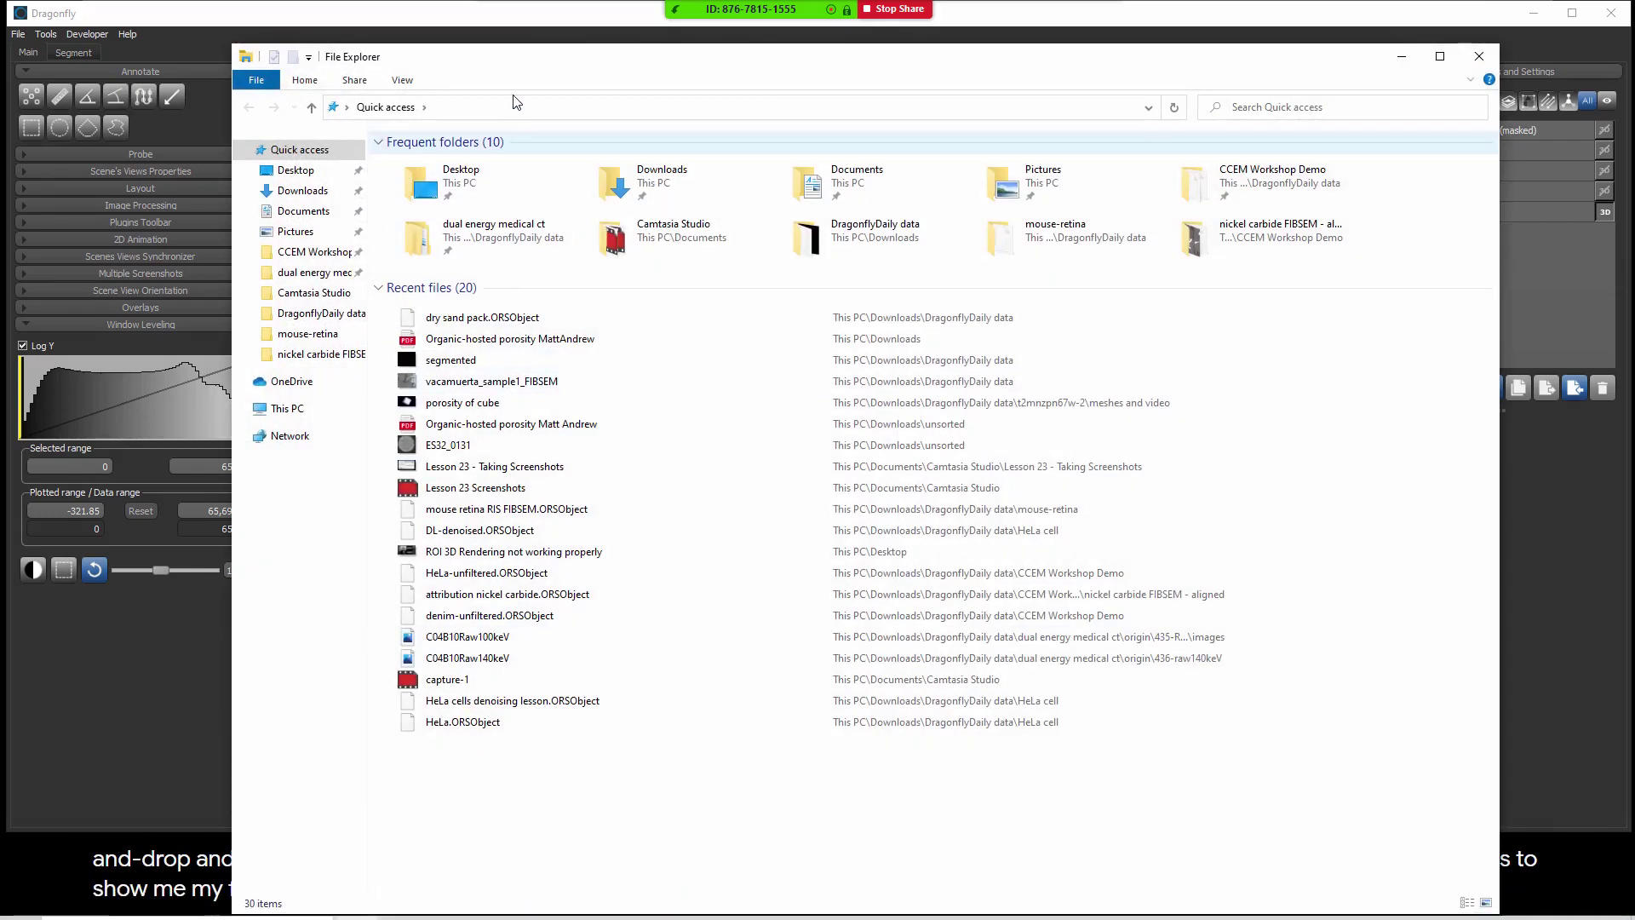
{"action": "left_click_drag", "start_coordinate": [520, 48], "coordinate": [520, 223]}
{"action": "left_click_drag", "start_coordinate": [383, 239], "coordinate": [382, 140]}
{"action": "left_click", "coordinate": [300, 271]}
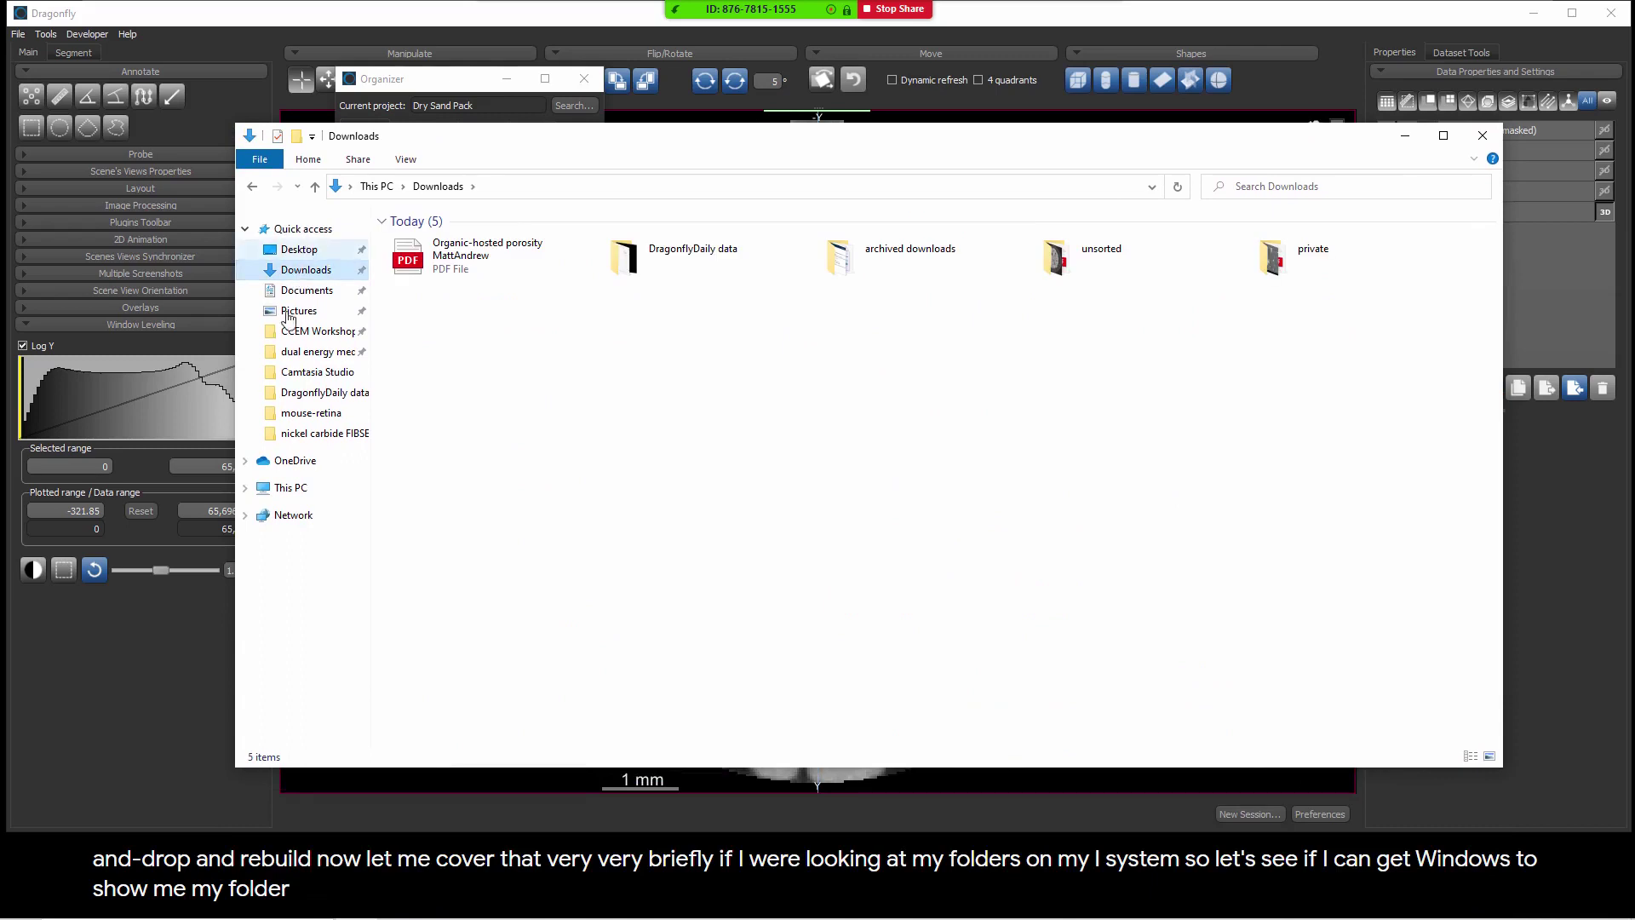
{"action": "left_click", "coordinate": [280, 486]}
{"action": "double_click", "coordinate": [445, 369]}
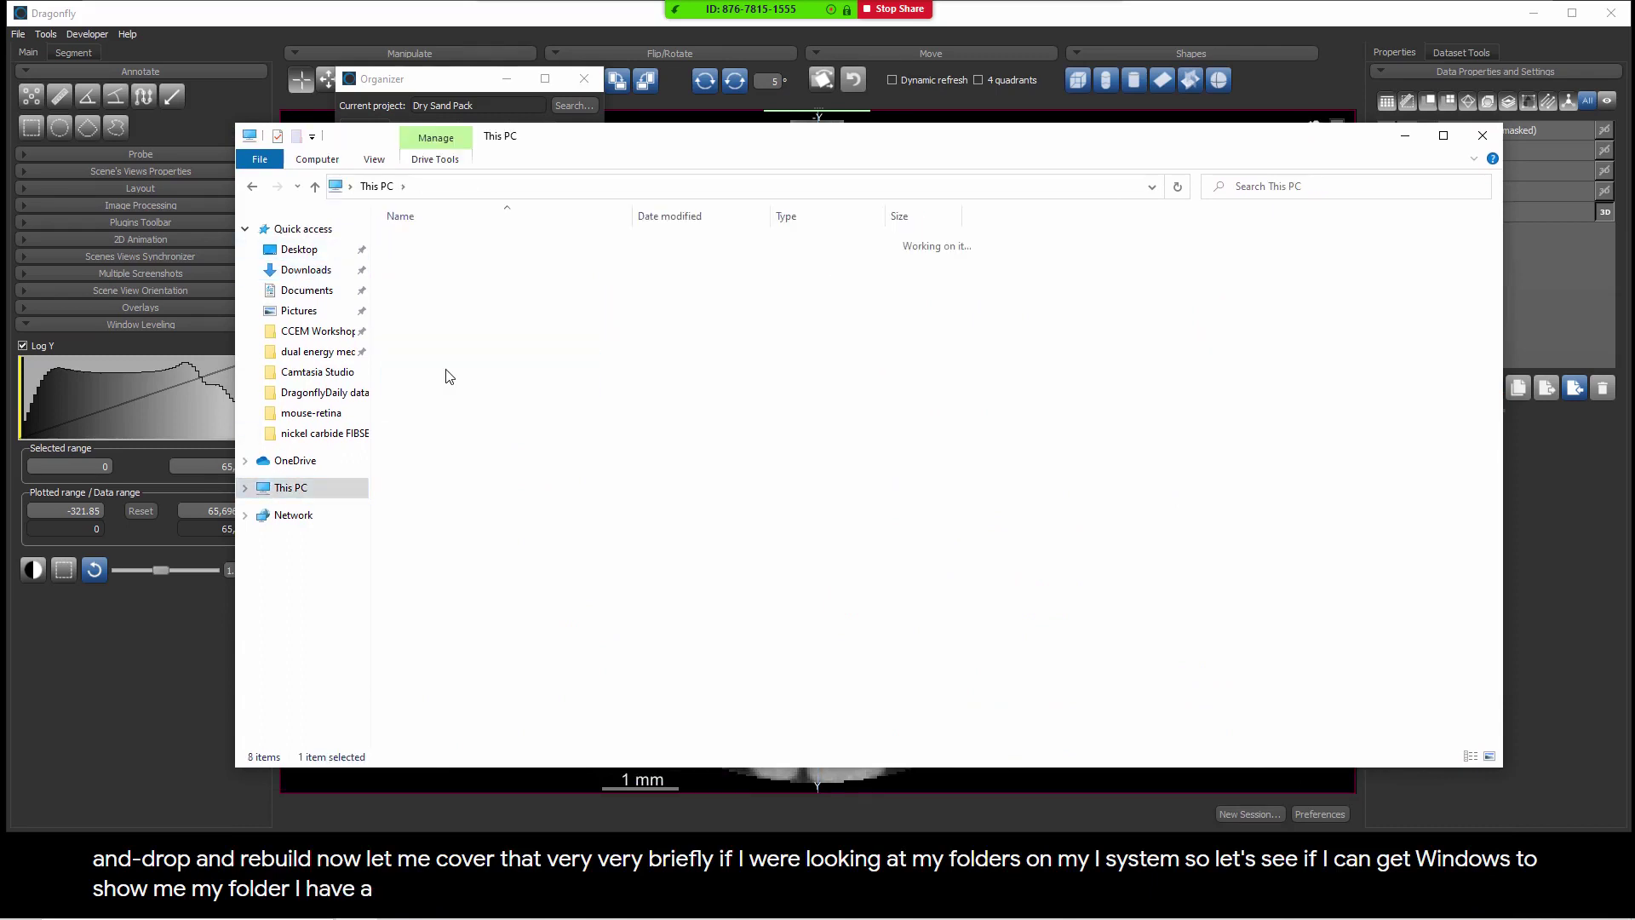
{"action": "double_click", "coordinate": [430, 242]}
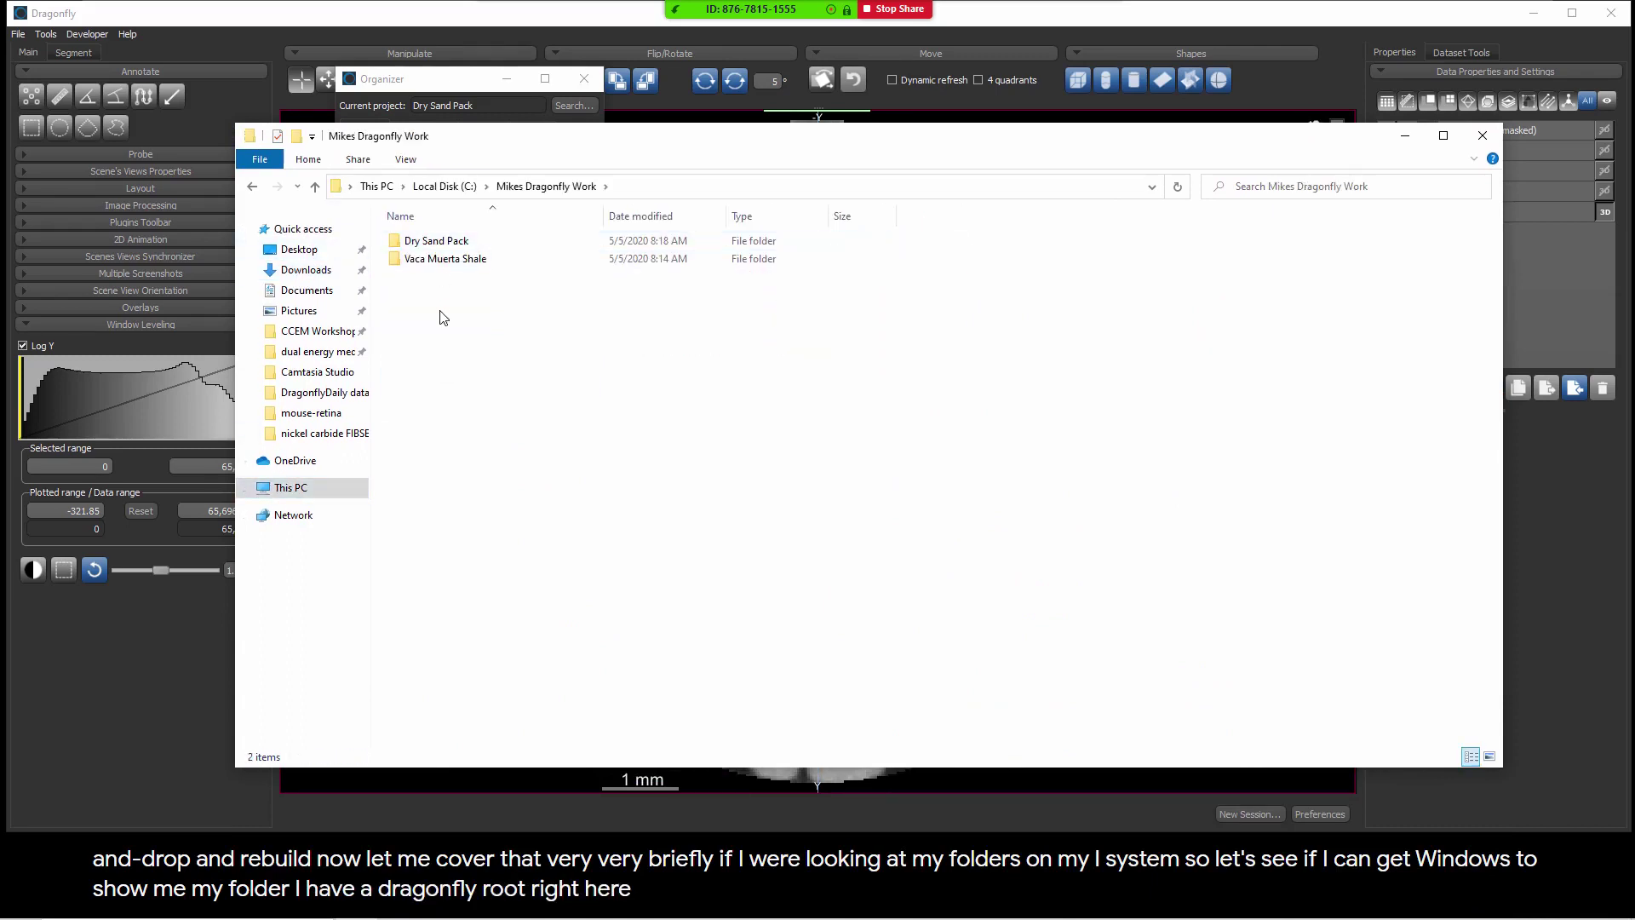
{"action": "left_click_drag", "start_coordinate": [404, 262], "coordinate": [431, 280]}
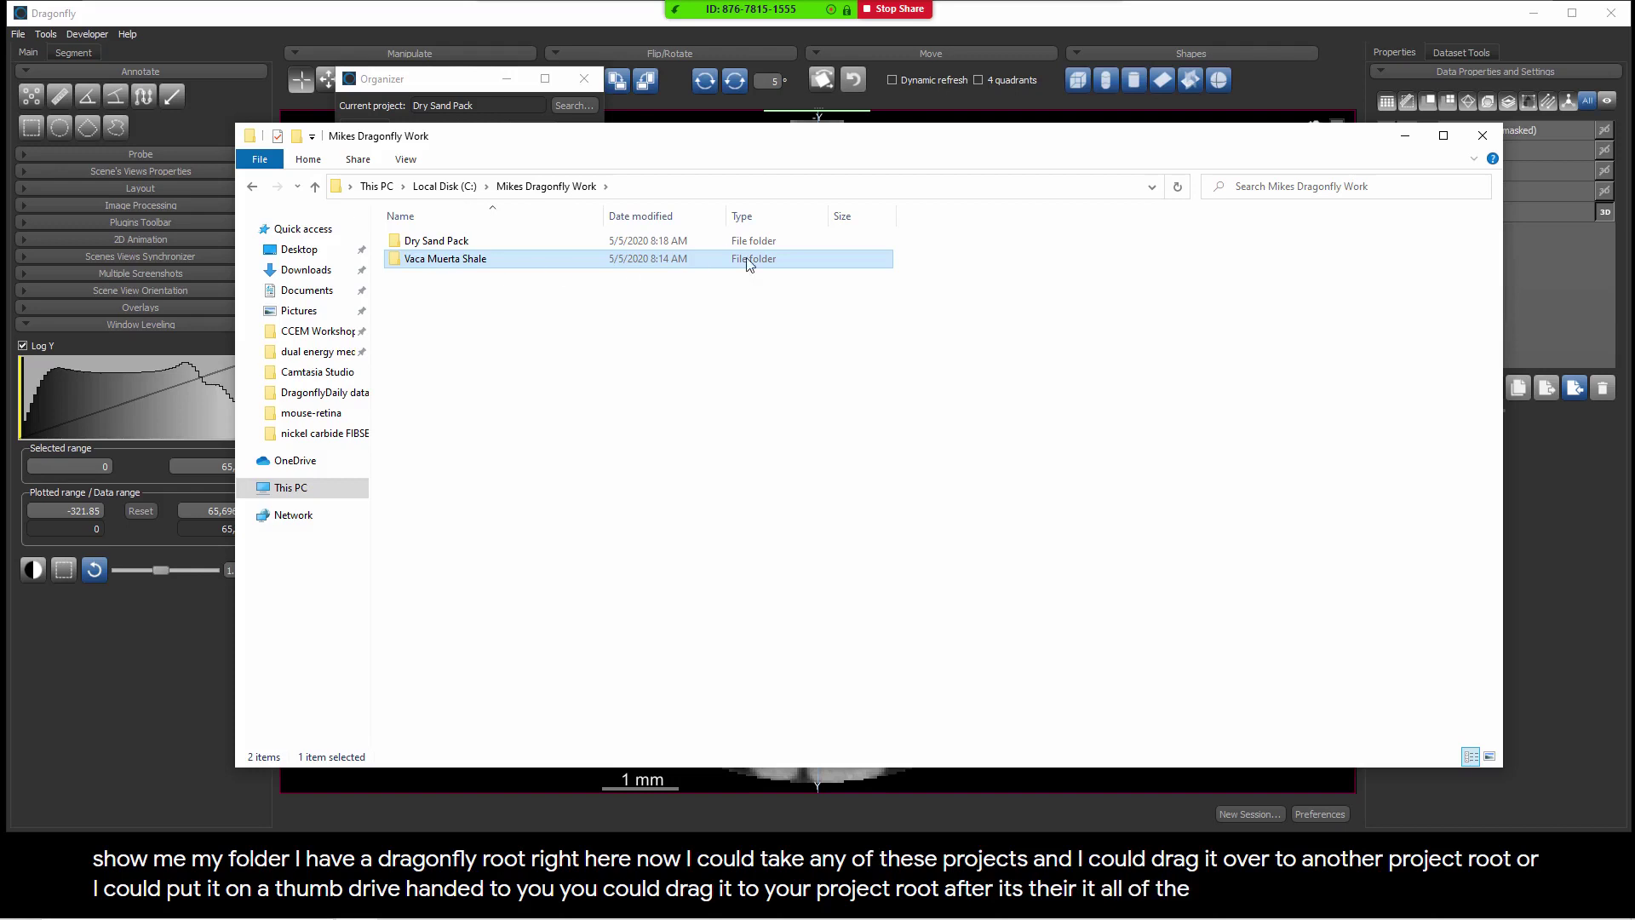
{"action": "left_click", "coordinate": [1405, 135]}
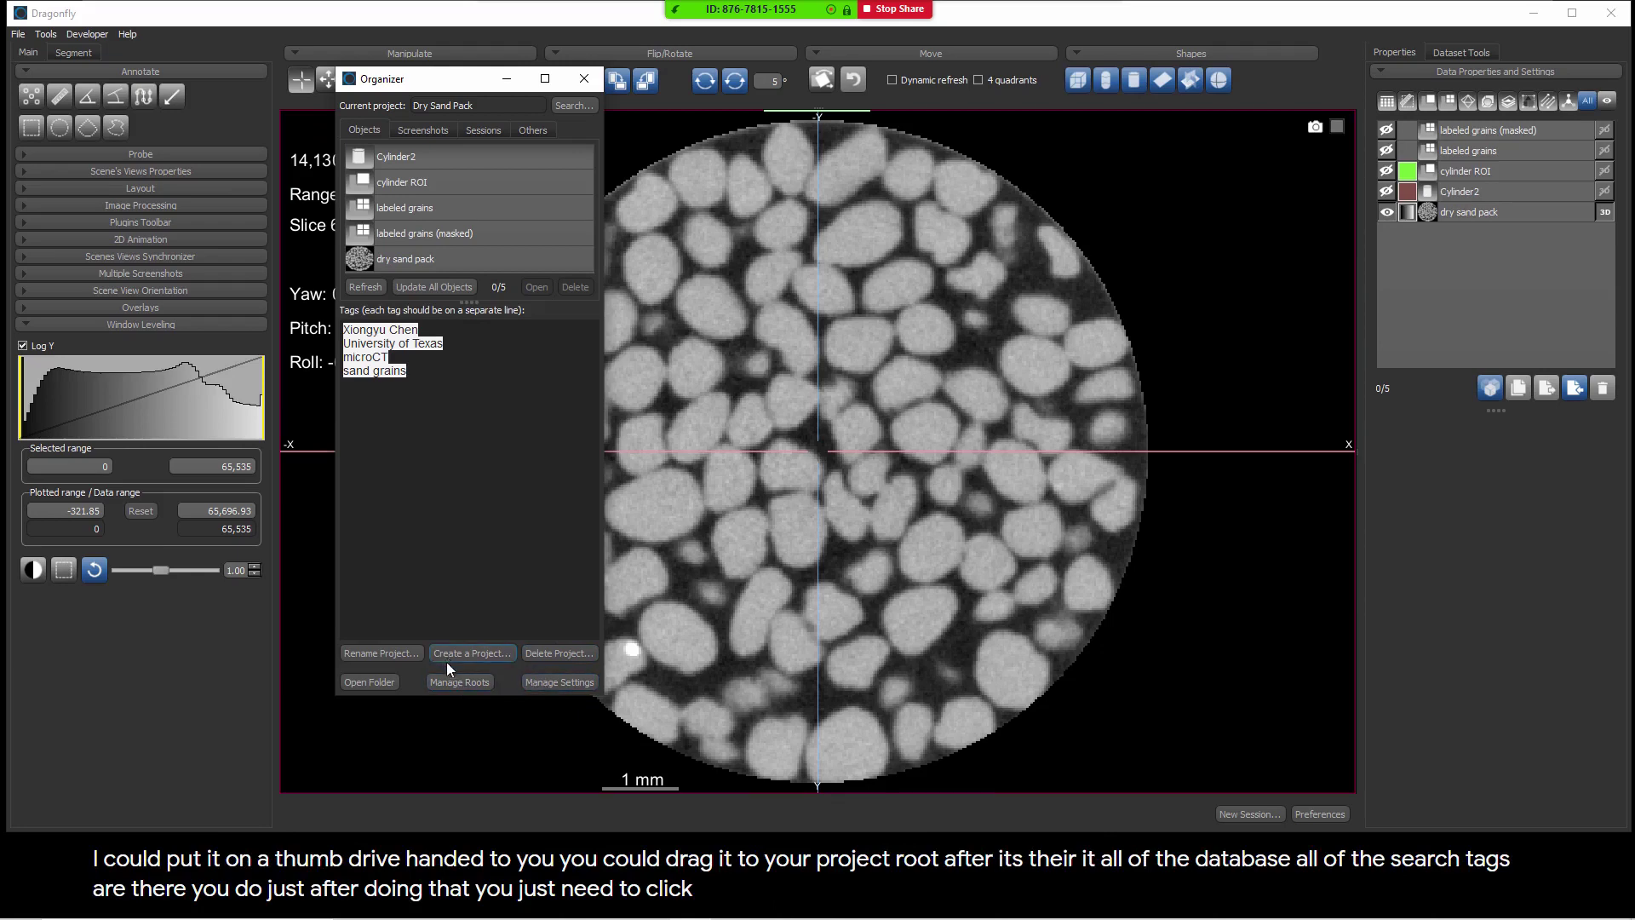
Review the Organizer's database settings, then close the settings and the Organizer
{"action": "left_click", "coordinate": [541, 683]}
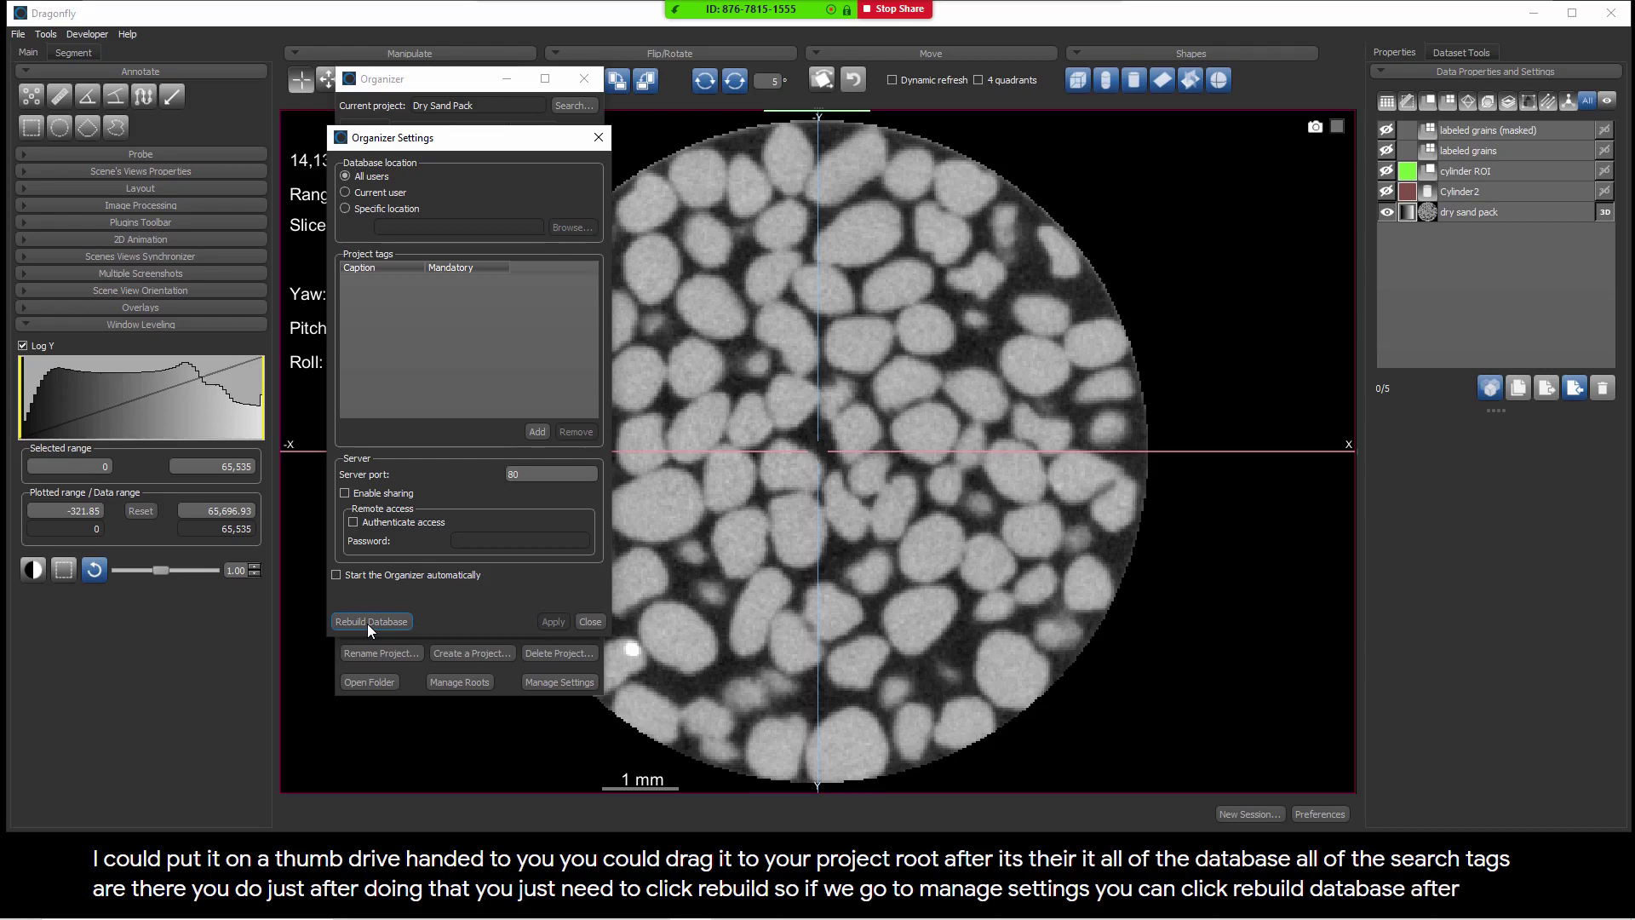
{"action": "left_click", "coordinate": [599, 138]}
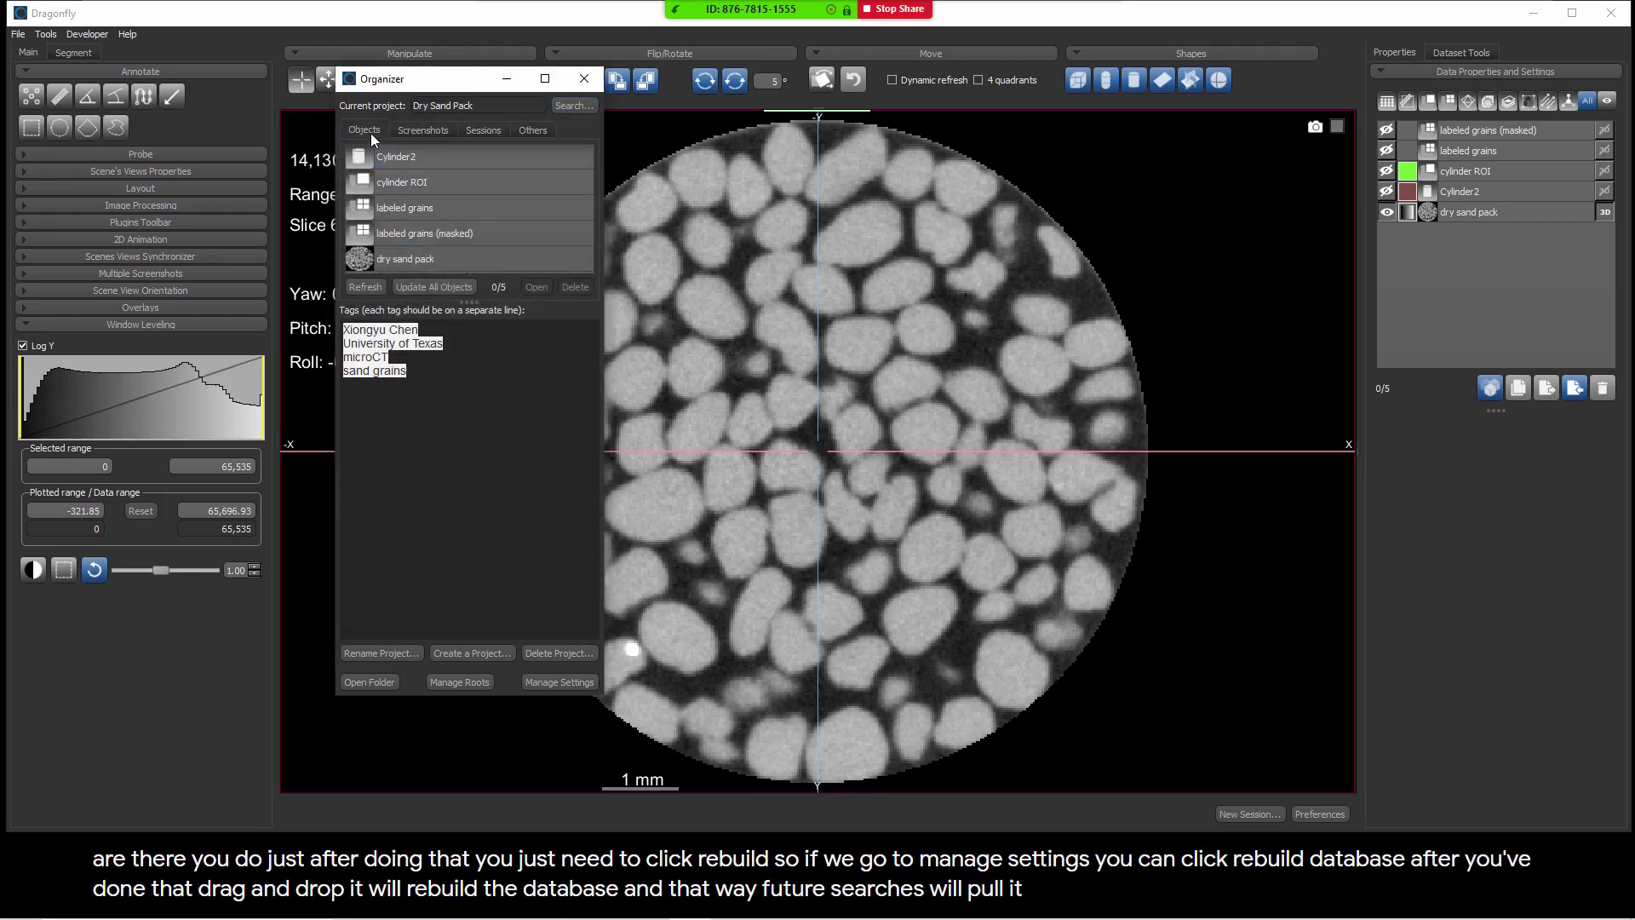
{"action": "left_click", "coordinate": [585, 79]}
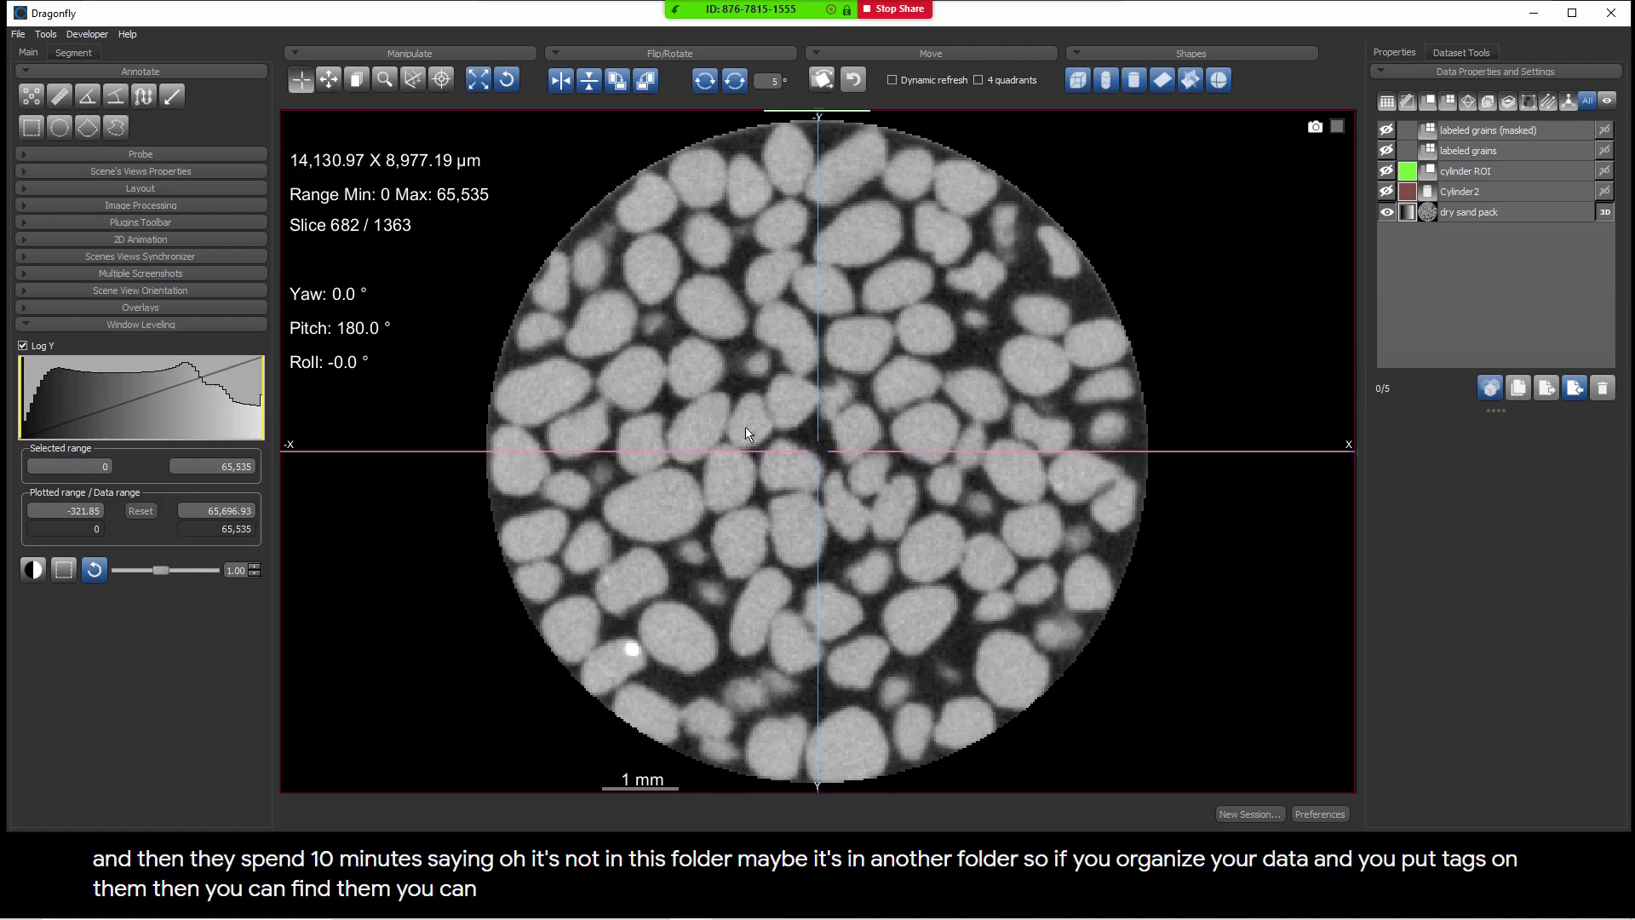
{"action": "left_click", "coordinate": [18, 34]}
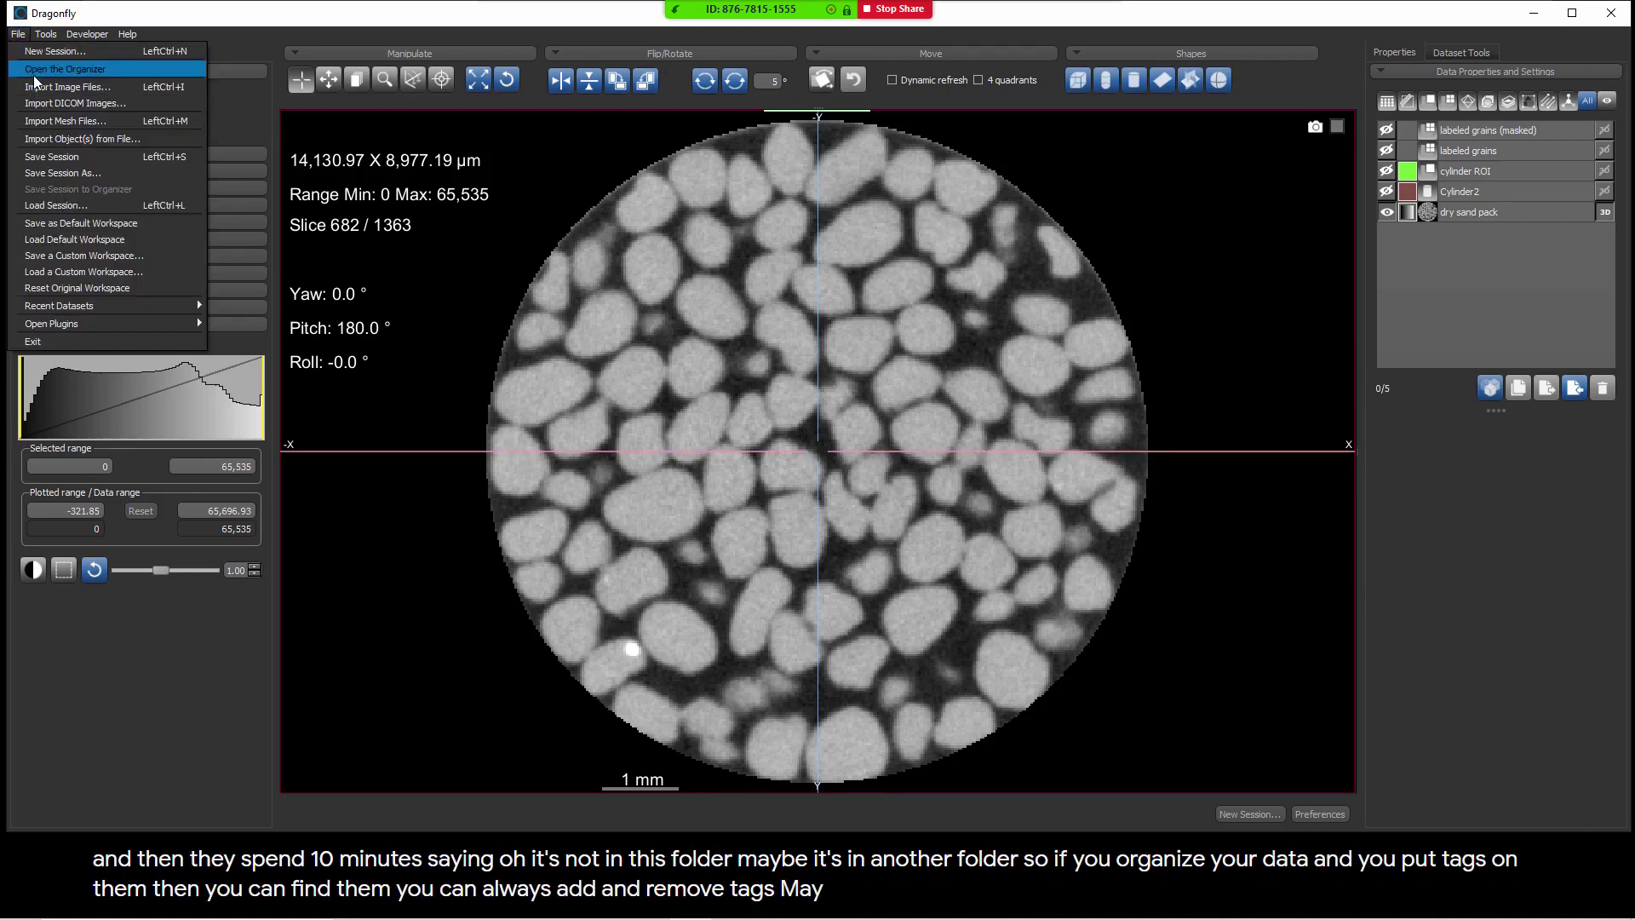
Add the project tags digitalrocks and unconsolidated in the reopened Organizer
{"action": "left_click", "coordinate": [35, 73]}
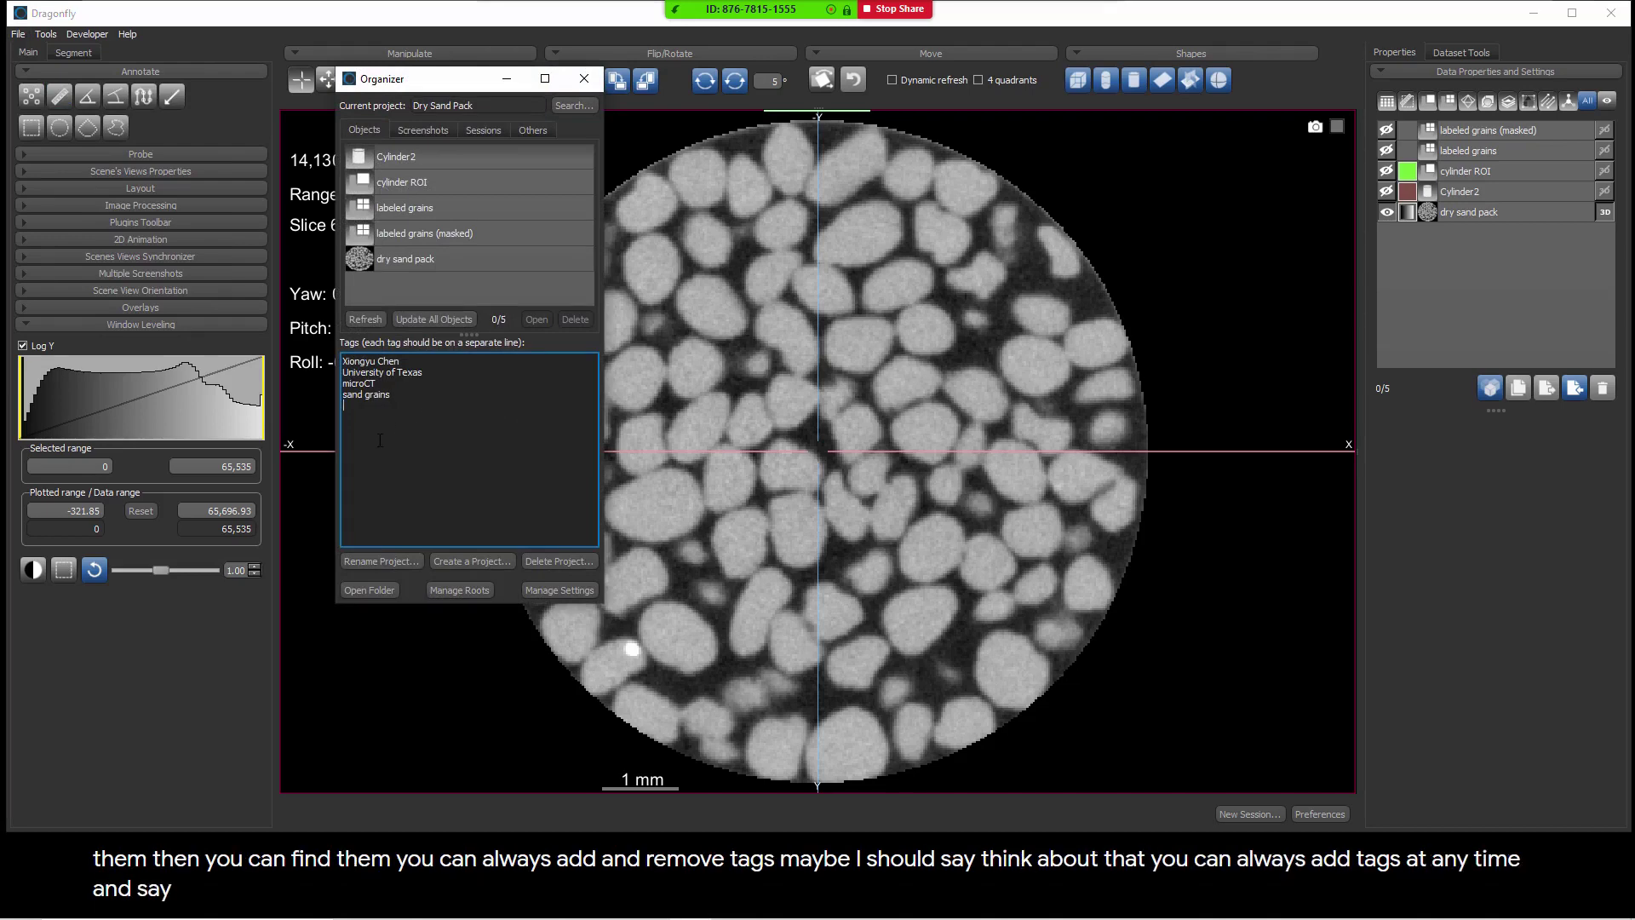
{"action": "type", "text": "digtialr"}
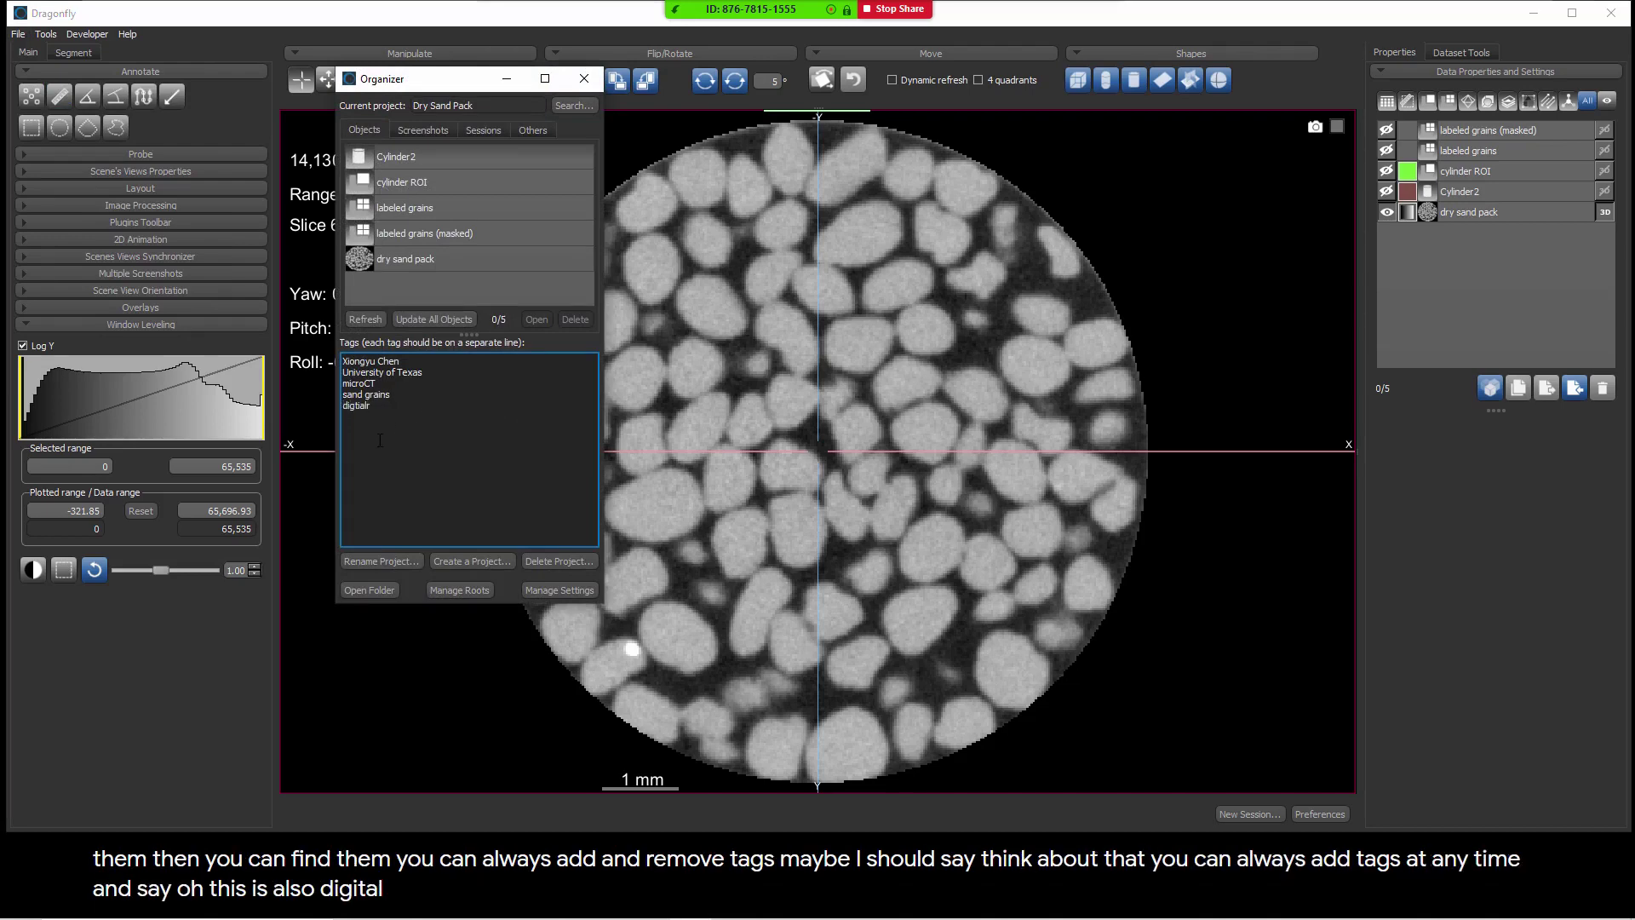
{"action": "key", "text": "BackSpace"}
{"action": "type", "text": "co"}
{"action": "type", "text": "ocks"}
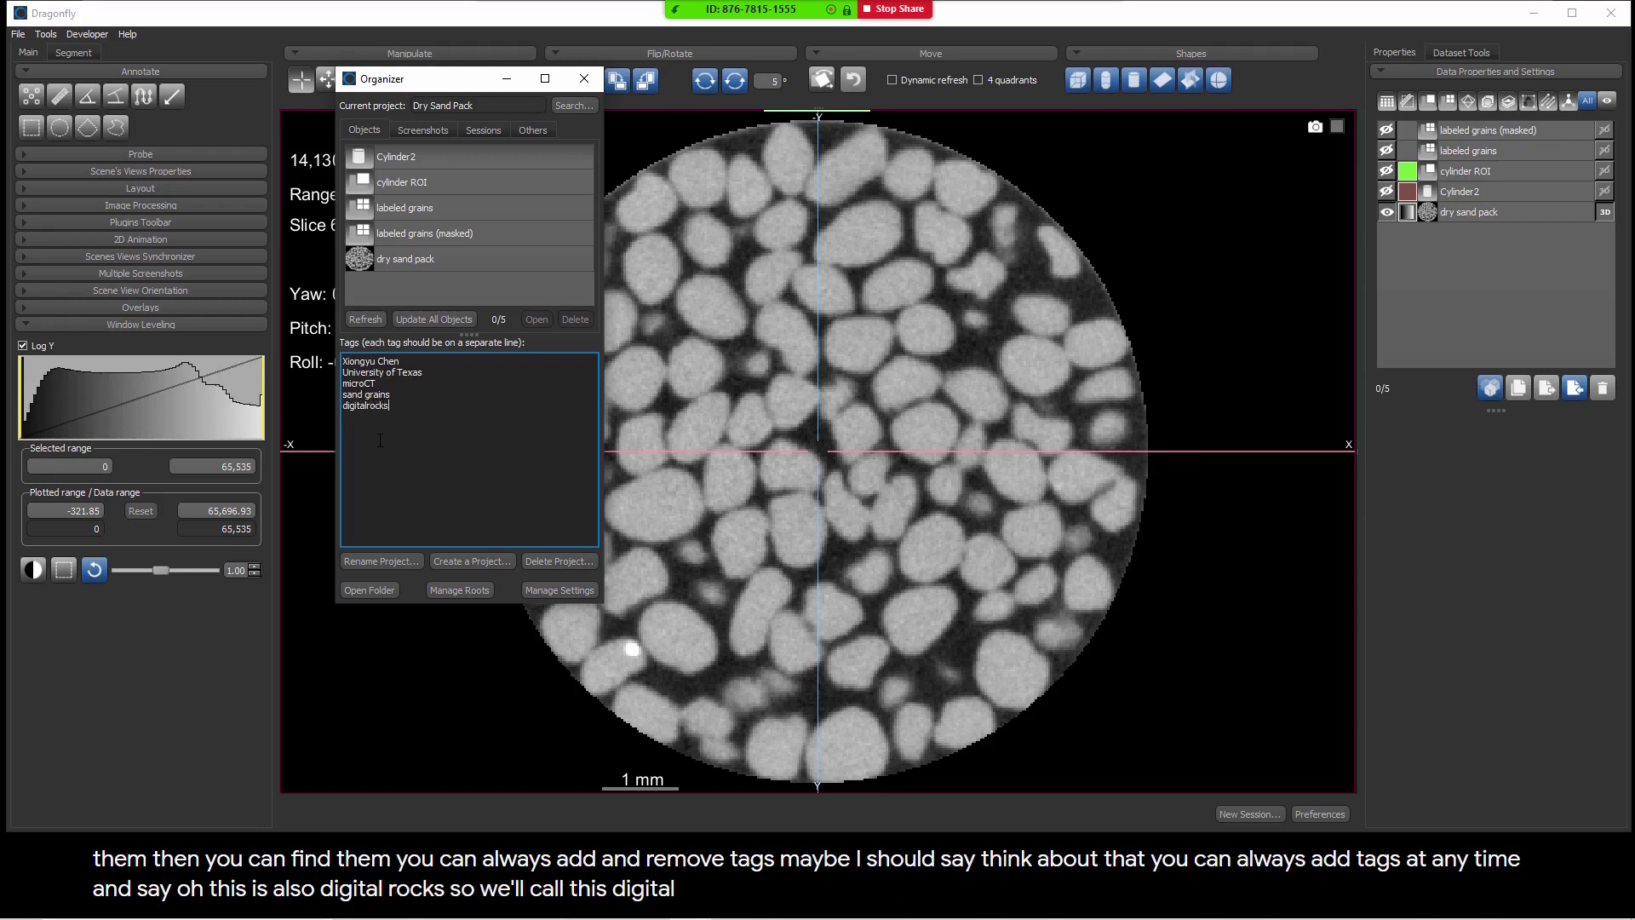
{"action": "key", "text": "Return"}
{"action": "type", "text": "un"}
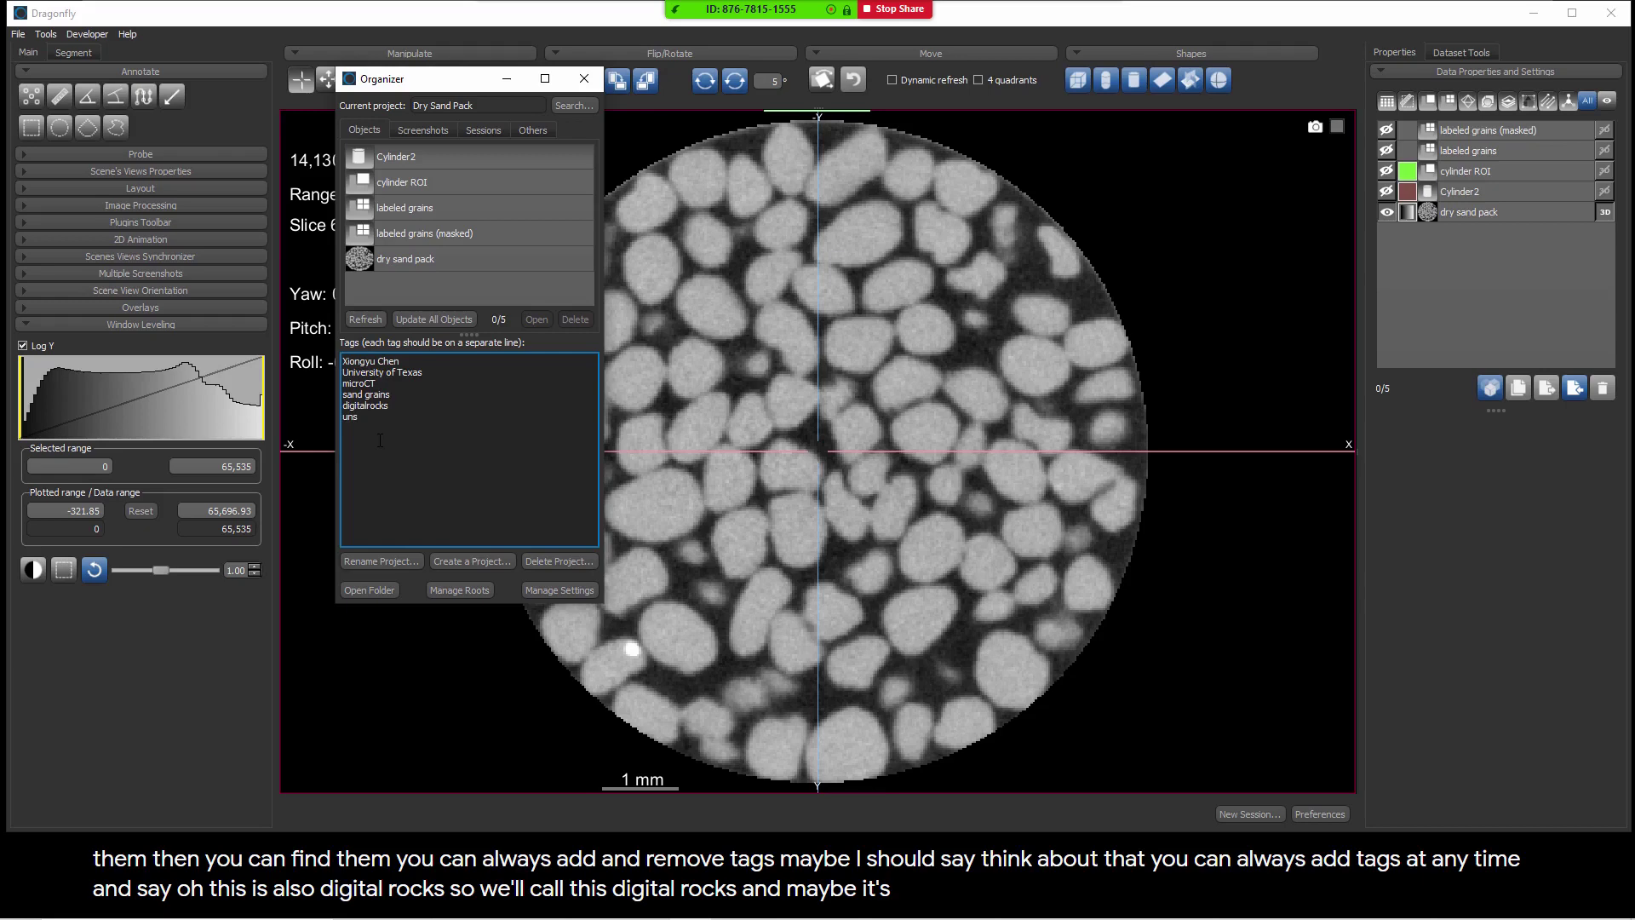
{"action": "type", "text": "consolidated"}
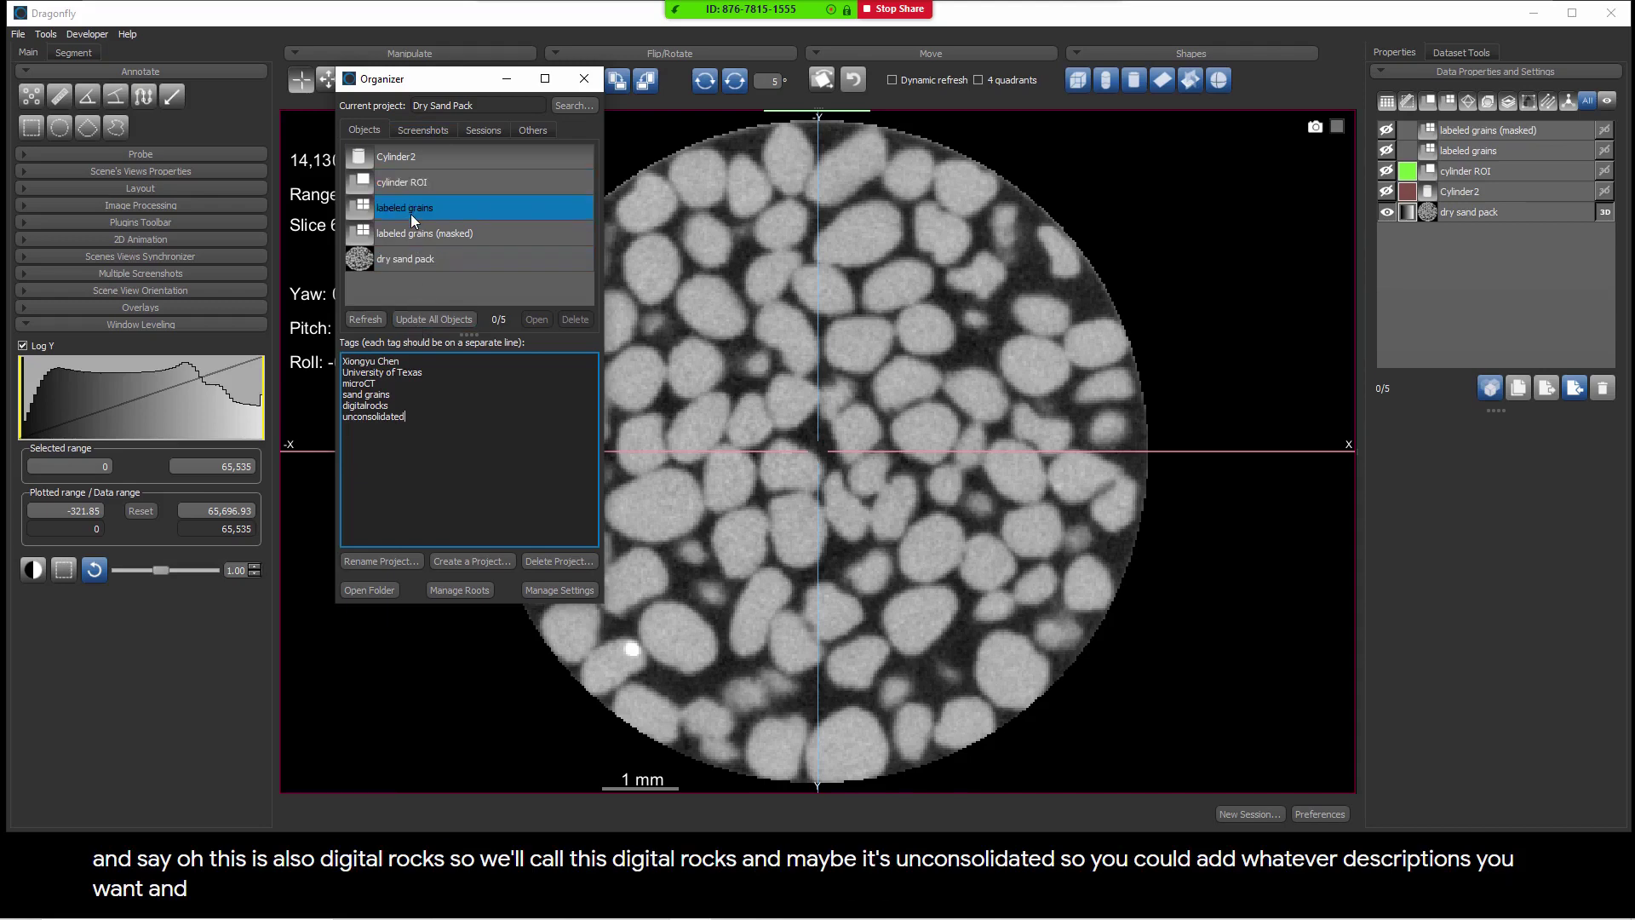
Tag the Cylinder2 object as 'cylinder mask' and check that the tag is stored
{"action": "left_click", "coordinate": [412, 156]}
{"action": "left_click", "coordinate": [397, 260]}
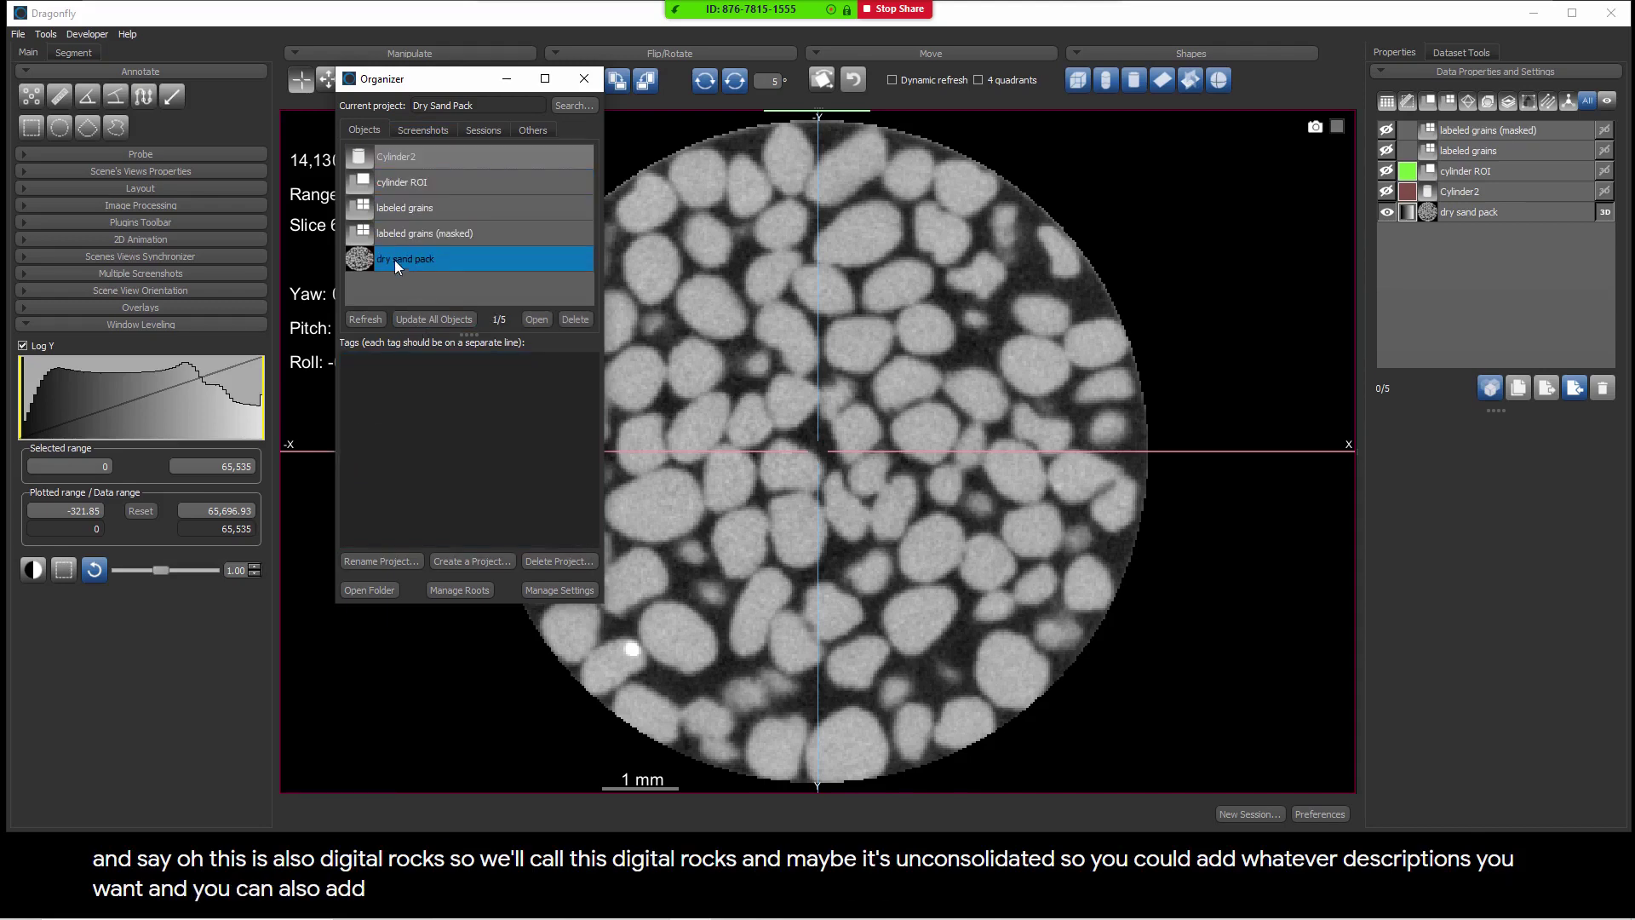
{"action": "left_click", "coordinate": [395, 161]}
{"action": "left_click", "coordinate": [406, 373]}
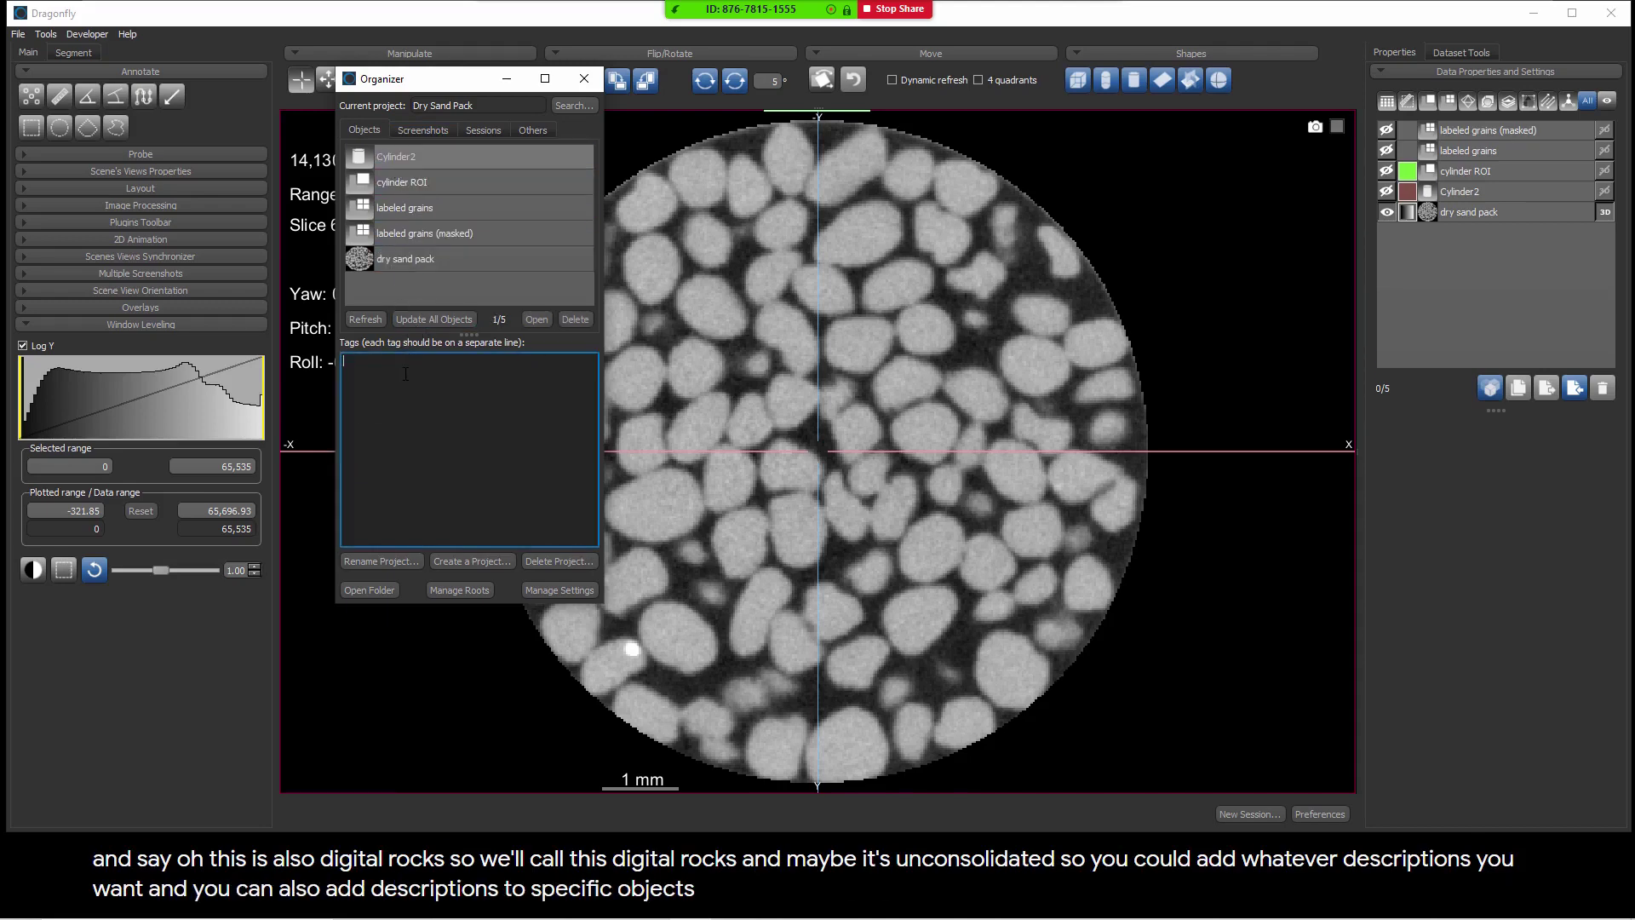
{"action": "type", "text": "cyldner m"}
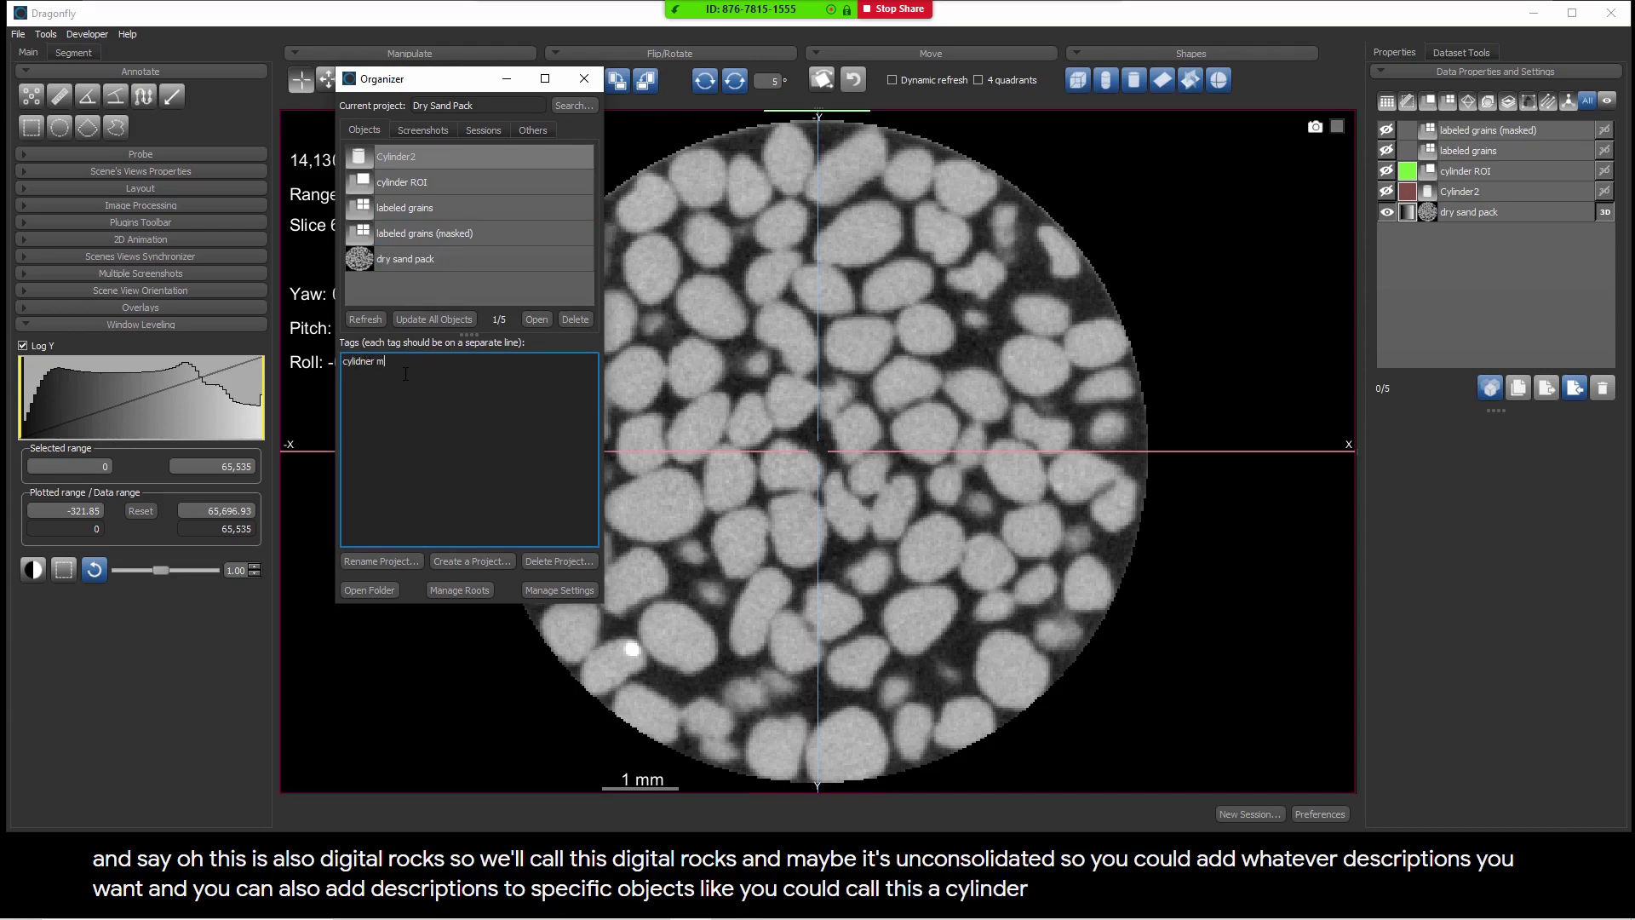
{"action": "type", "text": "as"}
{"action": "key", "text": "BackSpace"}
{"action": "key", "text": "BackSpace"}
{"action": "key", "text": "BackSpace"}
{"action": "key", "text": "BackSpace"}
{"action": "key", "text": "BackSpace"}
{"action": "key", "text": "BackSpace"}
{"action": "key", "text": "BackSpace"}
{"action": "key", "text": "BackSpace"}
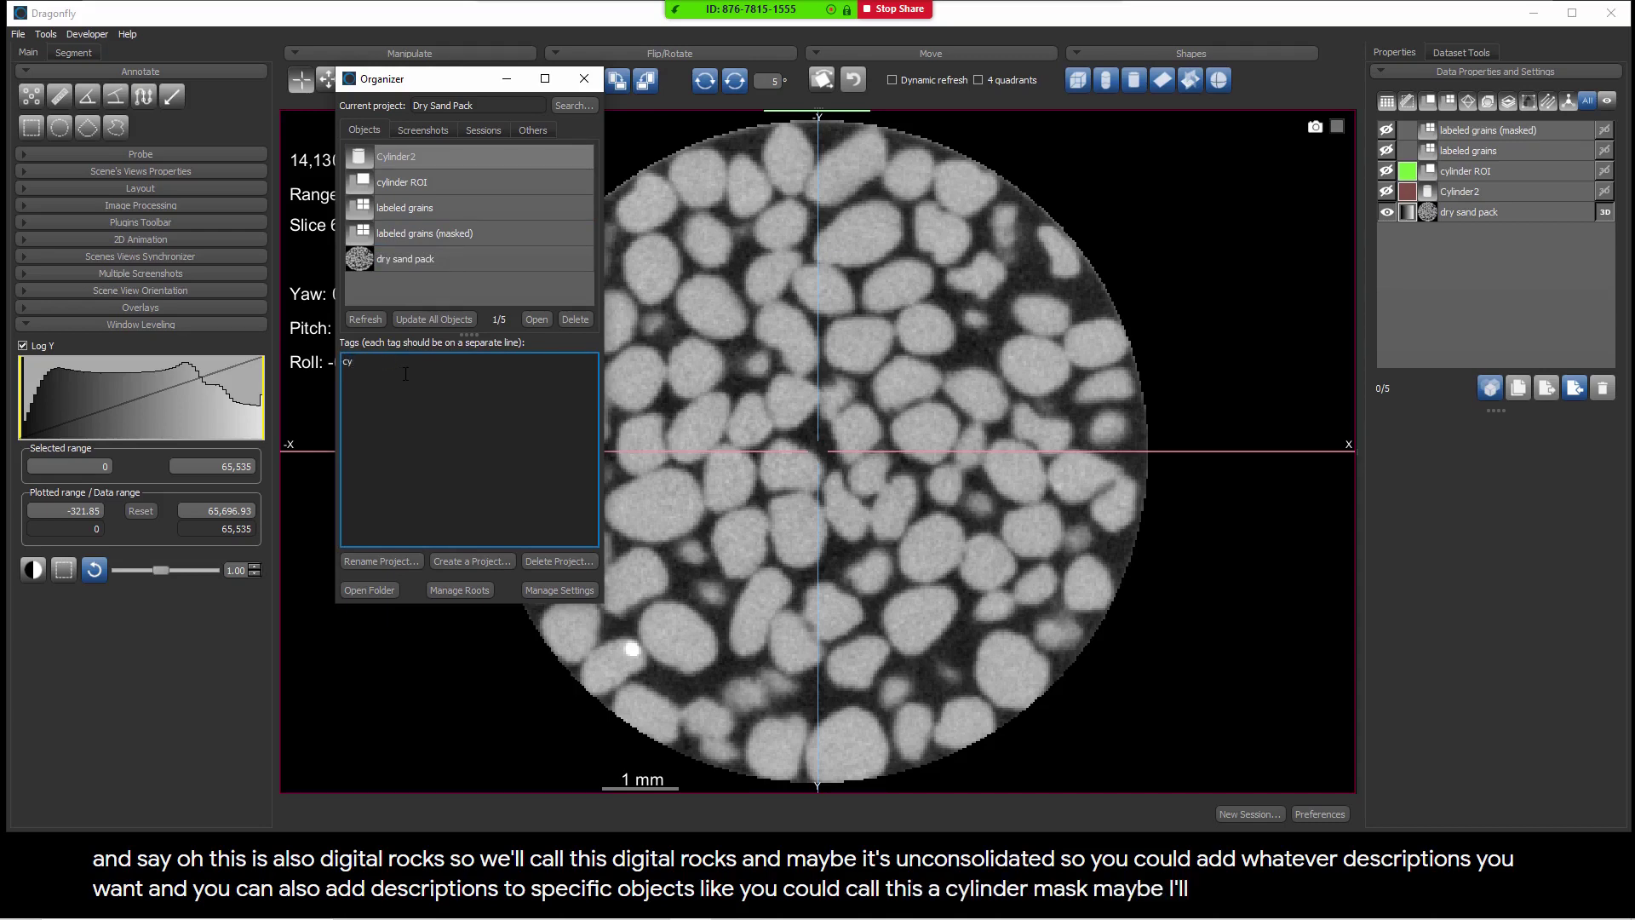
{"action": "type", "text": "inder mask"}
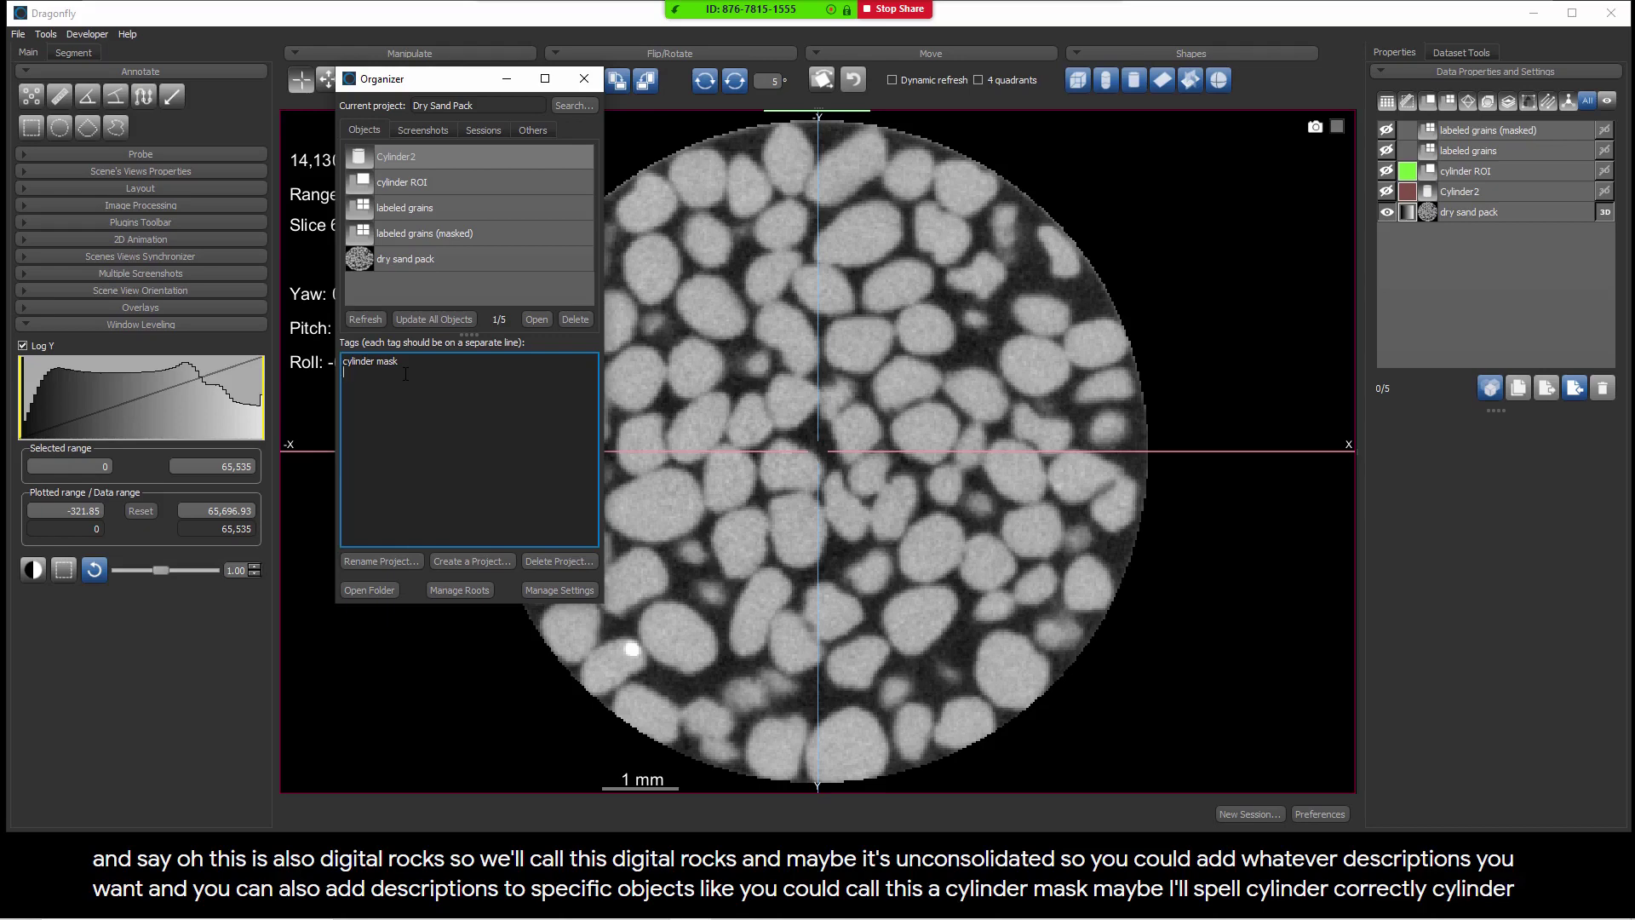
{"action": "left_click", "coordinate": [404, 296]}
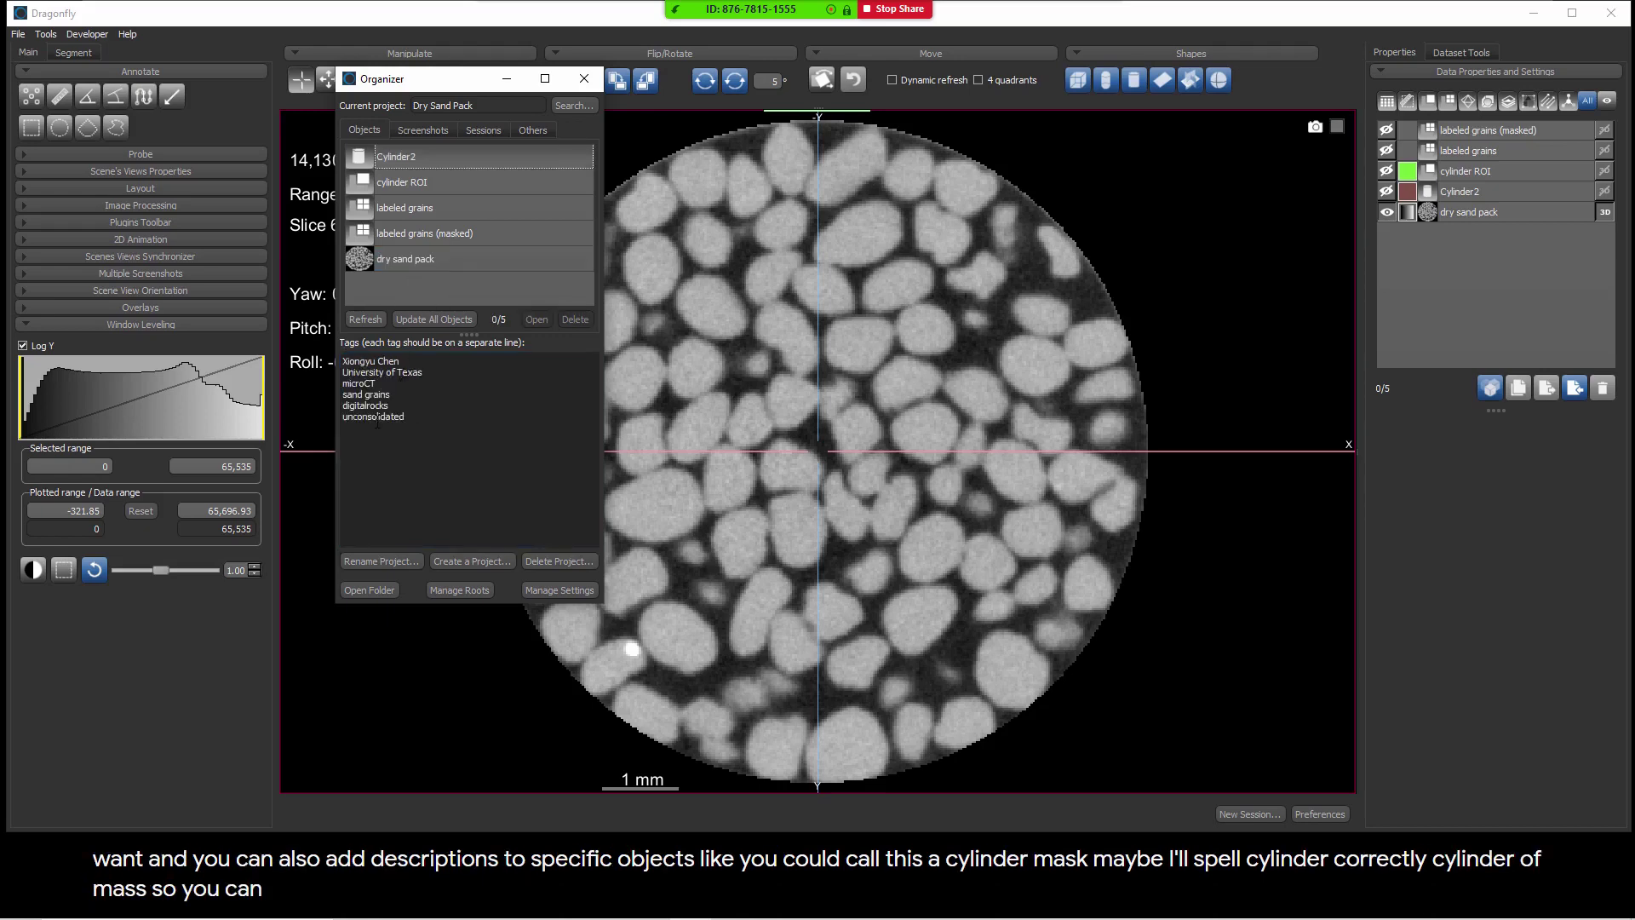
{"action": "left_click", "coordinate": [401, 157]}
{"action": "left_click", "coordinate": [395, 262]}
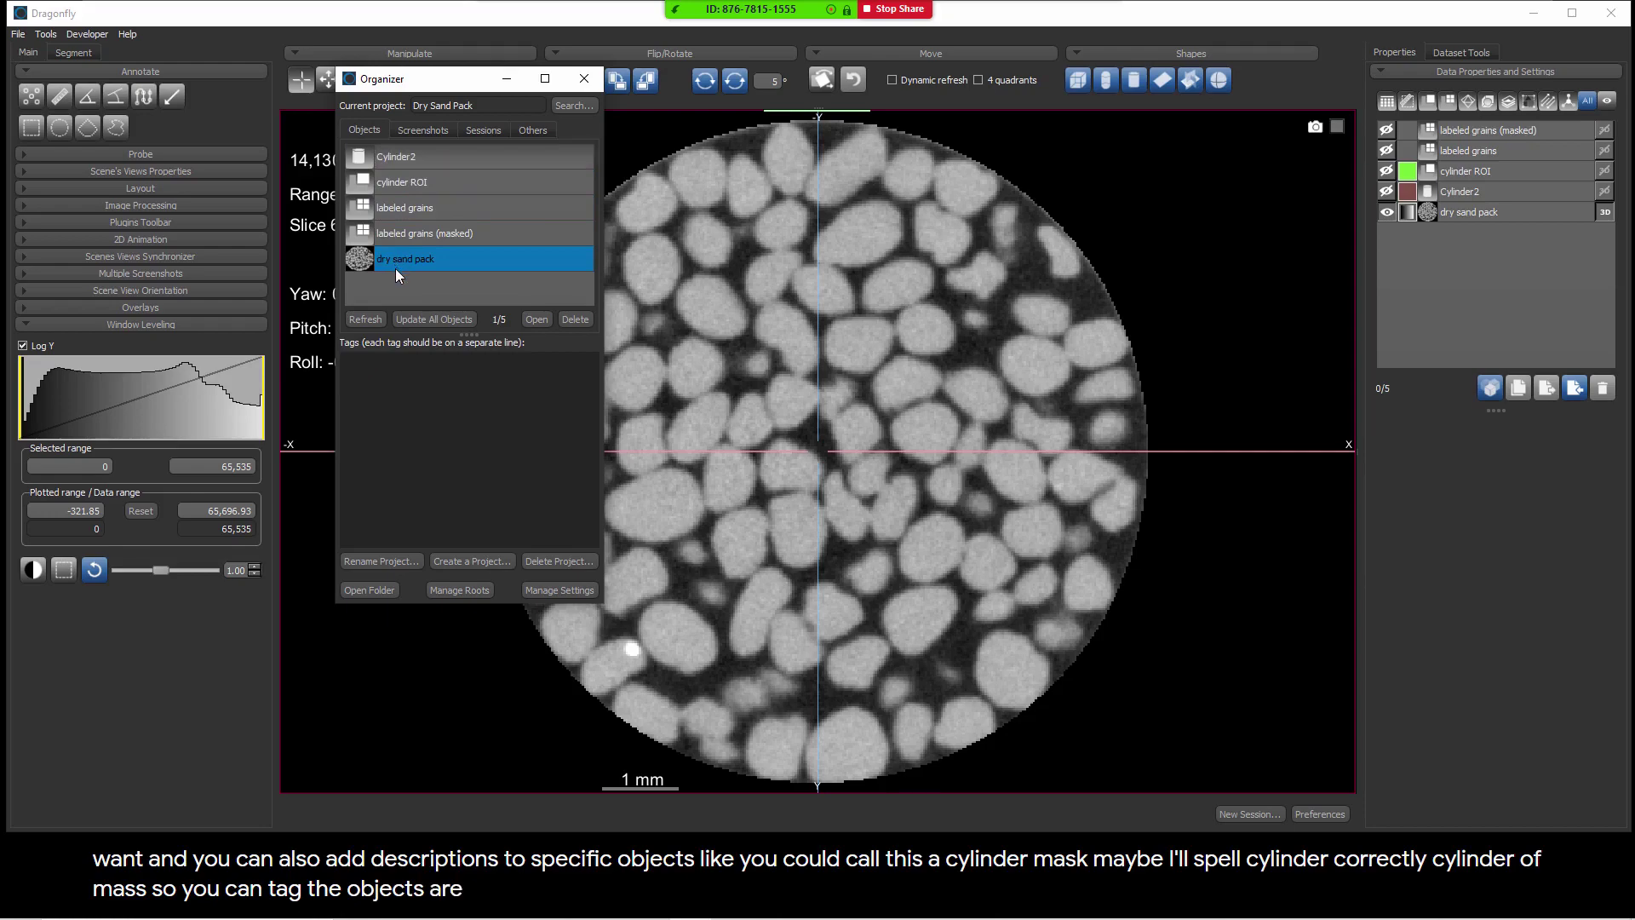
Advance the slides to Questions & Answers and bring up Zoom's Q&A list
{"action": "key", "text": "alt+Tab"}
{"action": "key", "text": "alt+Tab"}
{"action": "key", "text": "alt+Tab"}
{"action": "key", "text": "alt+Tab"}
{"action": "key", "text": "alt+Tab"}
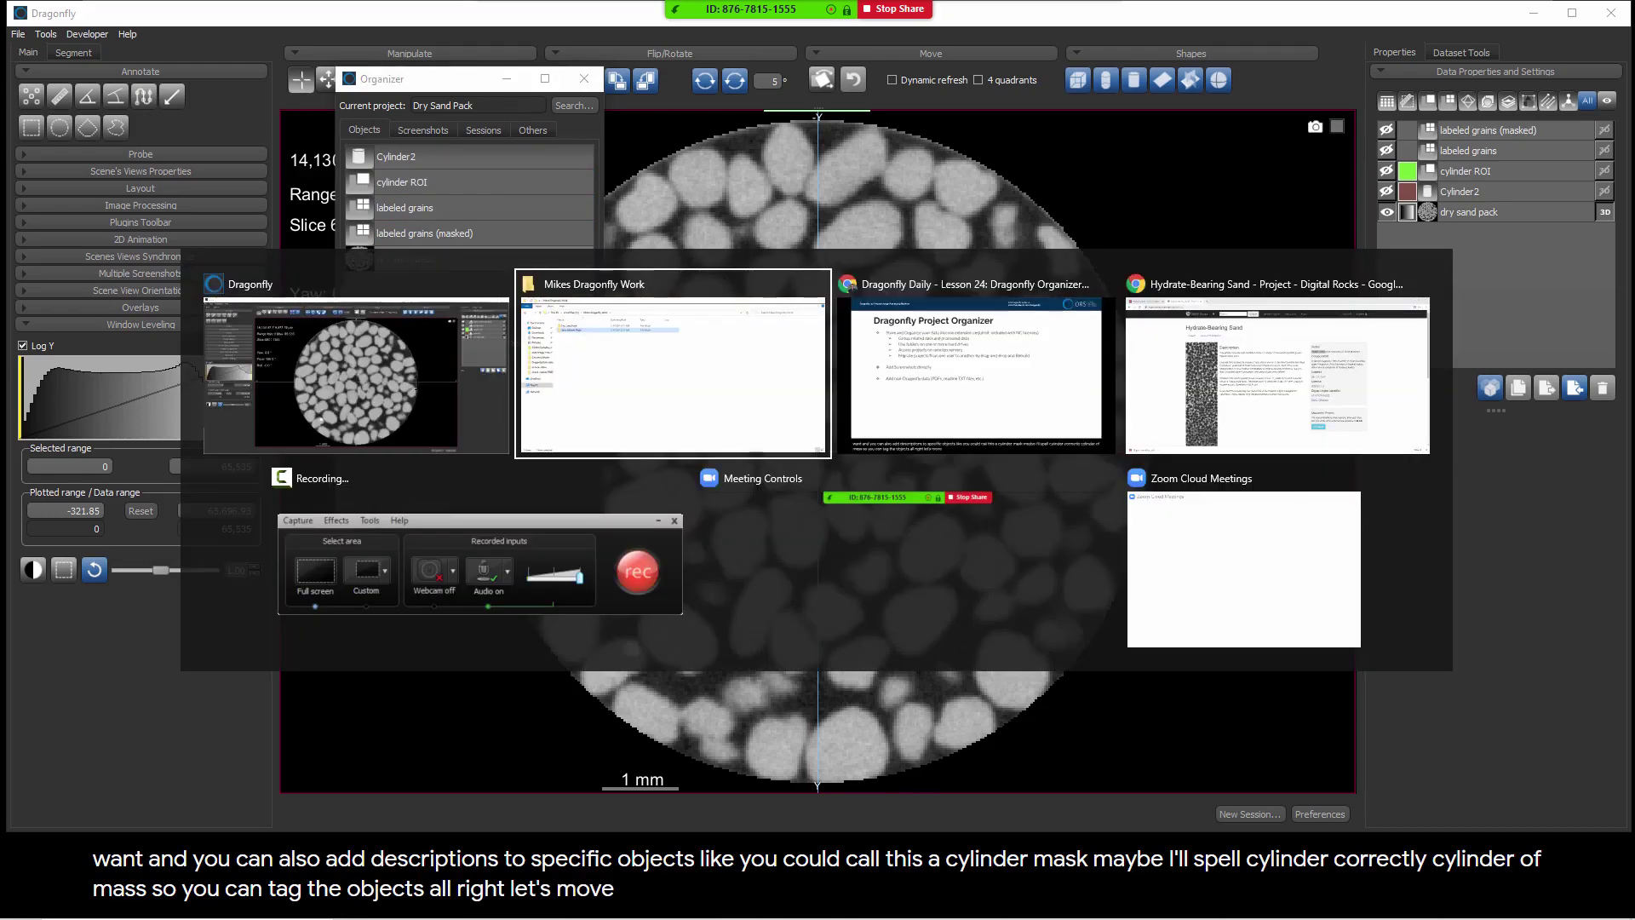
{"action": "key", "text": "alt+Tab"}
{"action": "key", "text": "alt+Tab"}
{"action": "key", "text": "alt+Tab"}
{"action": "key", "text": "alt+Tab"}
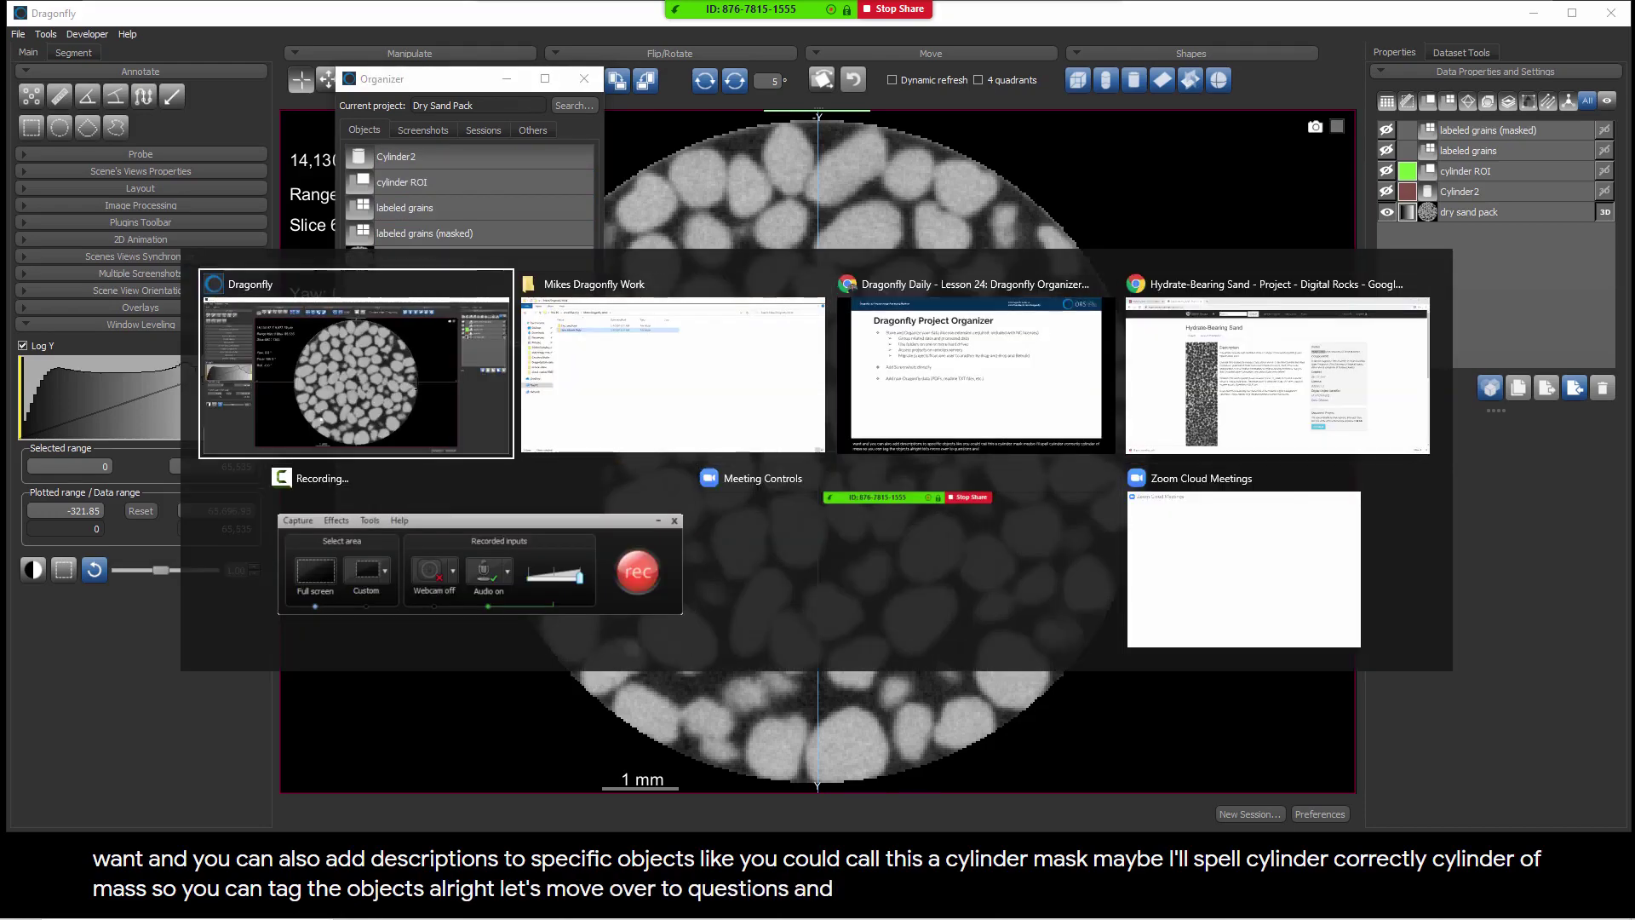
{"action": "key", "text": "Right"}
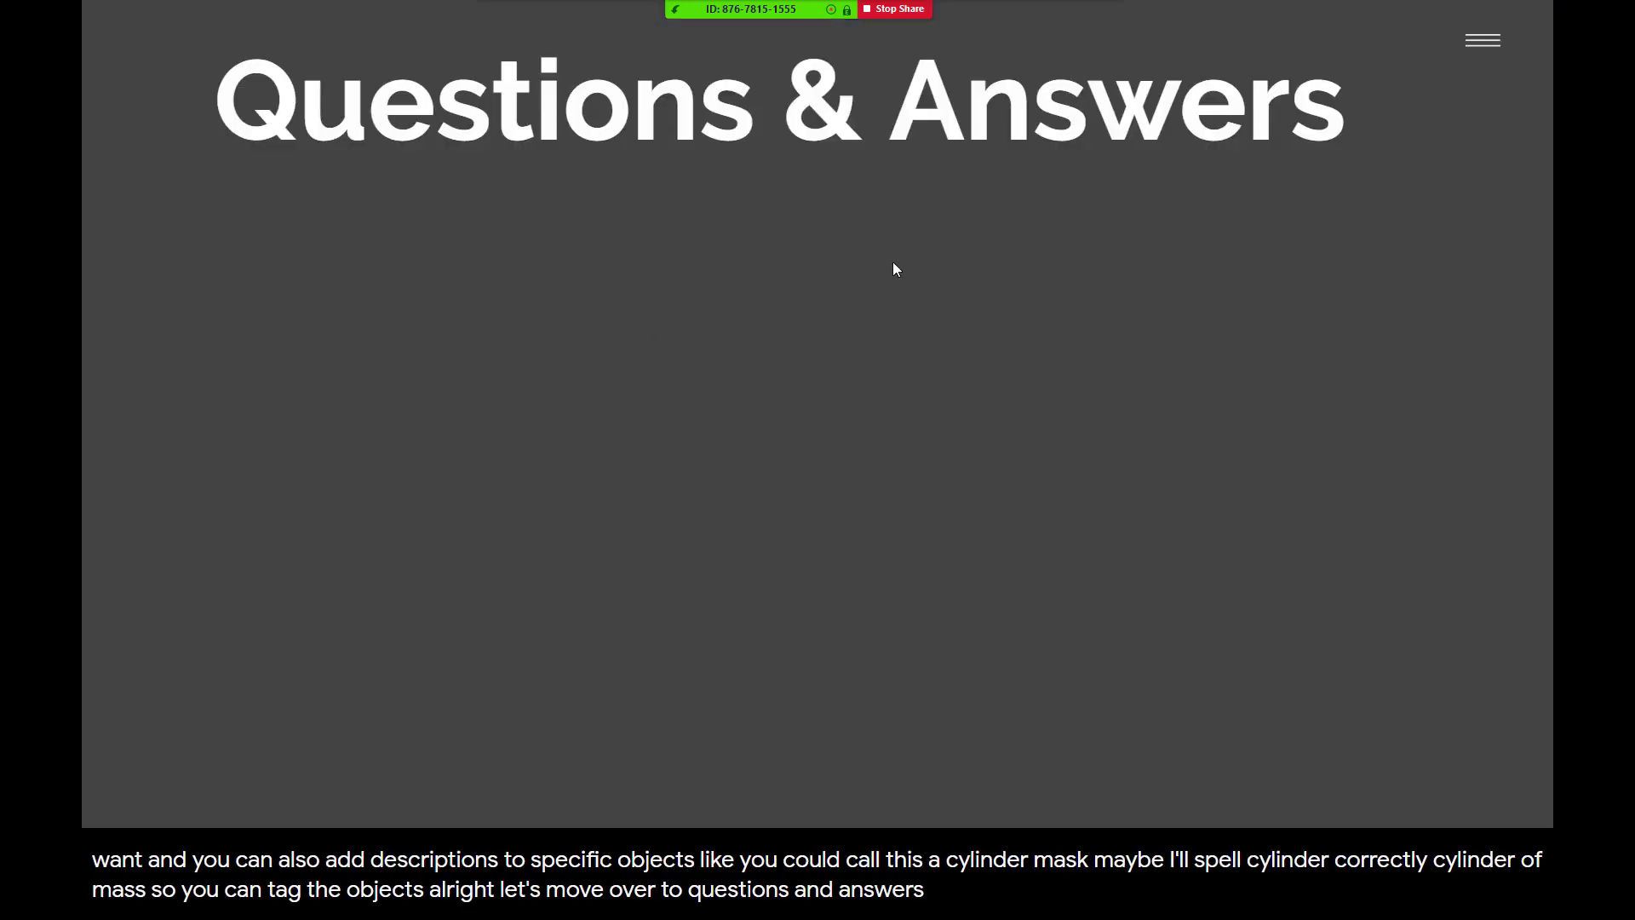
{"action": "left_click", "coordinate": [772, 18]}
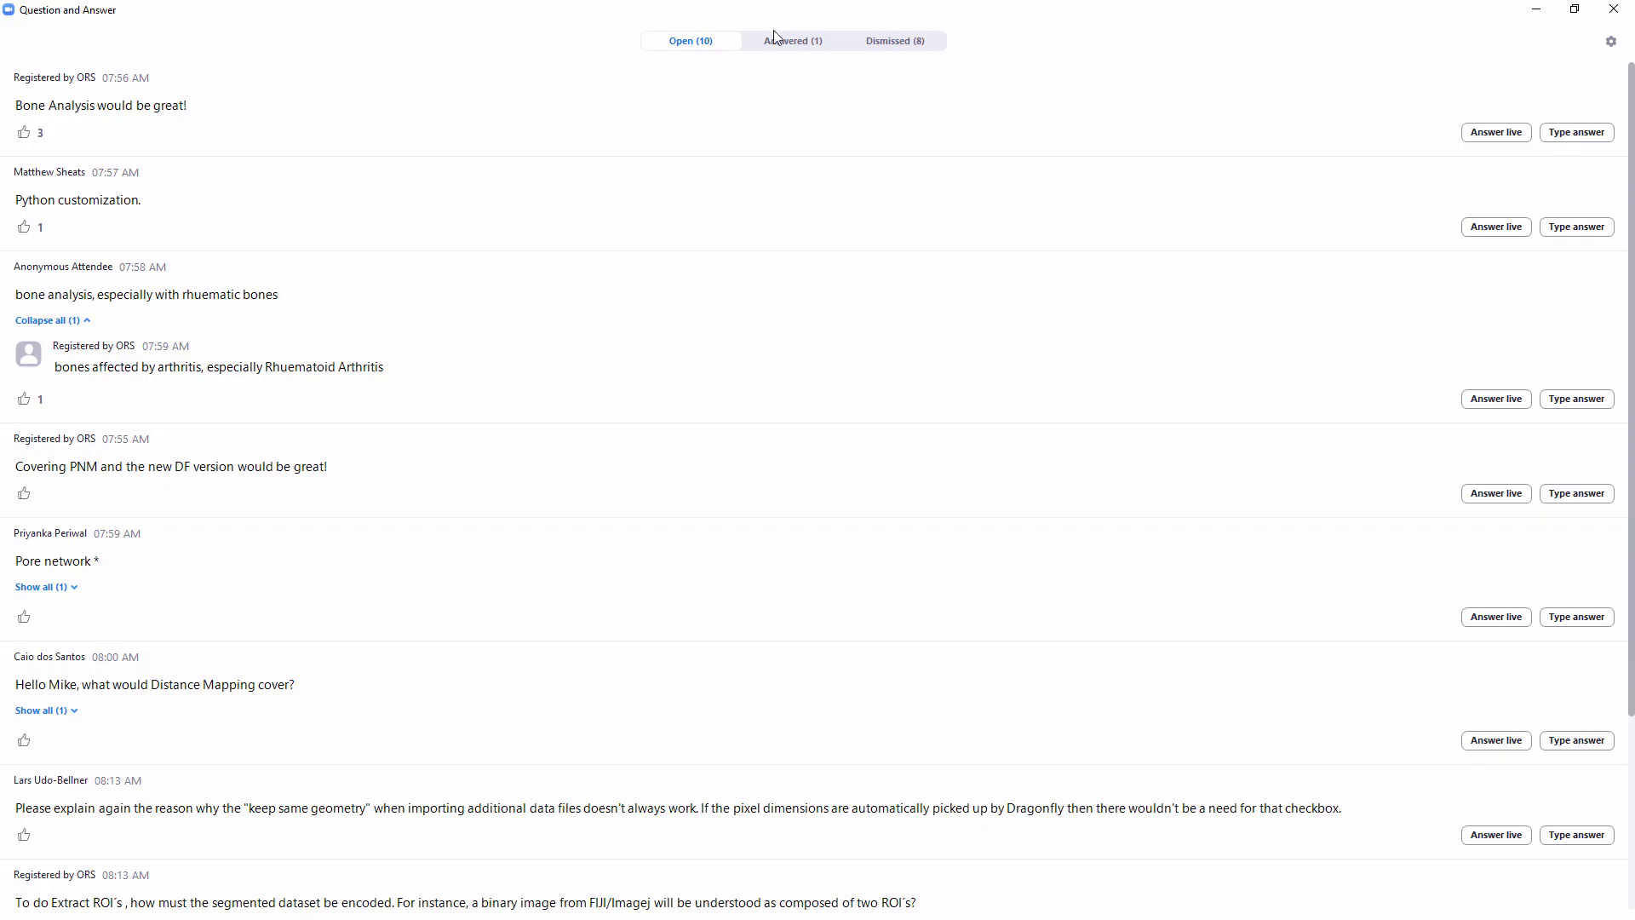
Restore the Q&A window beside the slide and take the keep-same-geometry question live
{"action": "left_click", "coordinate": [1575, 9]}
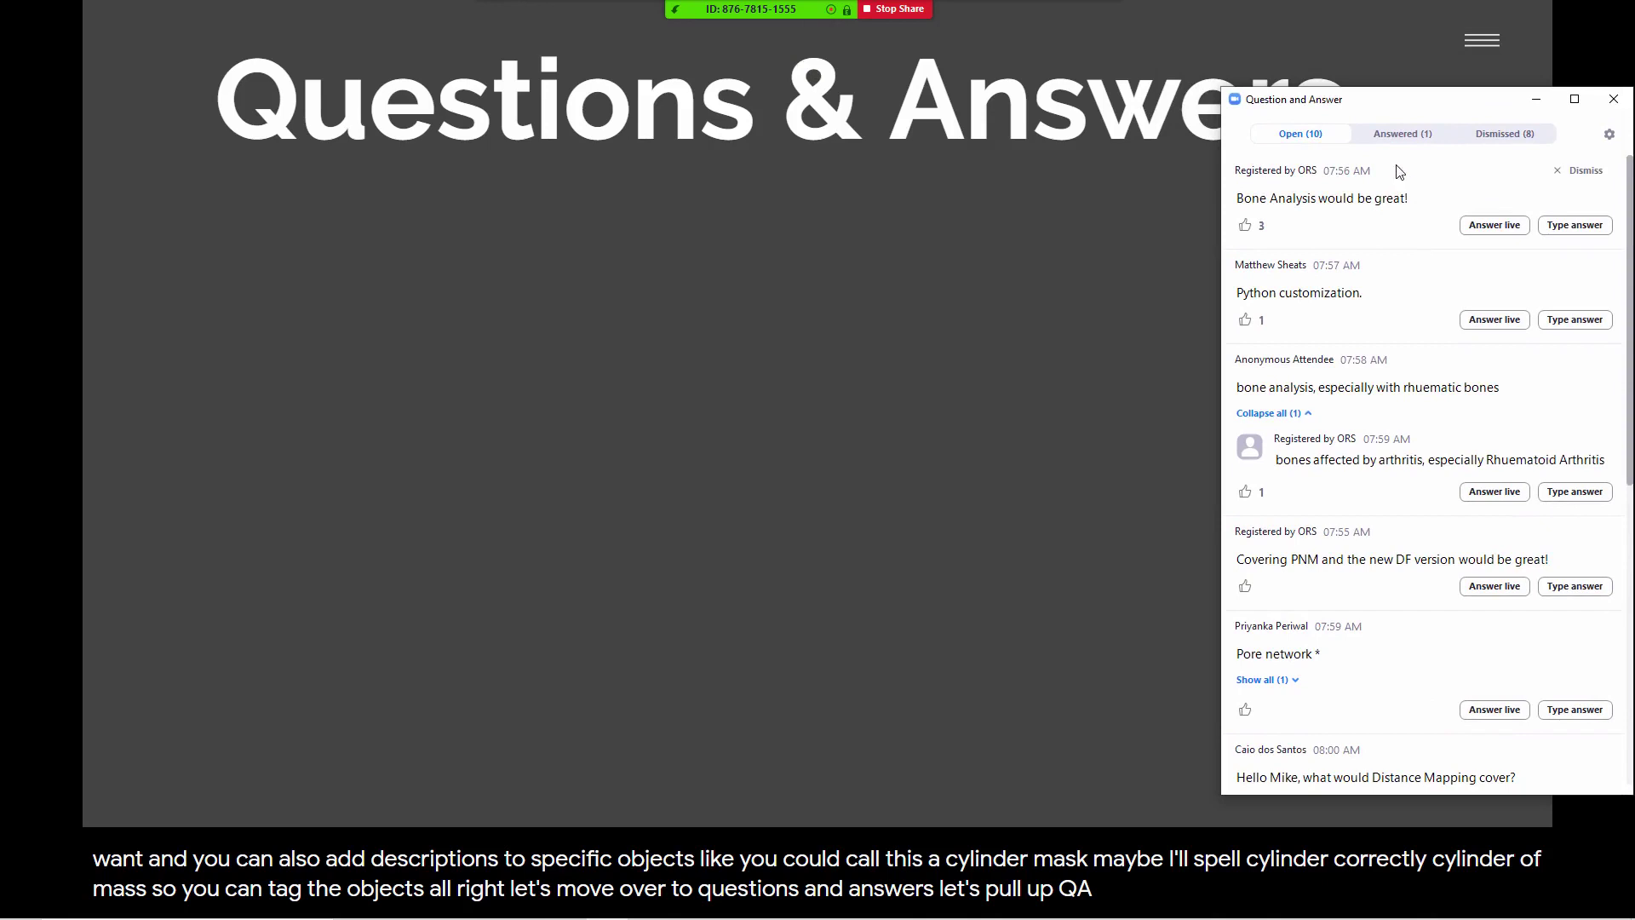
{"action": "left_click_drag", "start_coordinate": [1397, 99], "coordinate": [1190, 85]}
{"action": "scroll", "coordinate": [1230, 402], "scroll_direction": "down", "scroll_amount": 2}
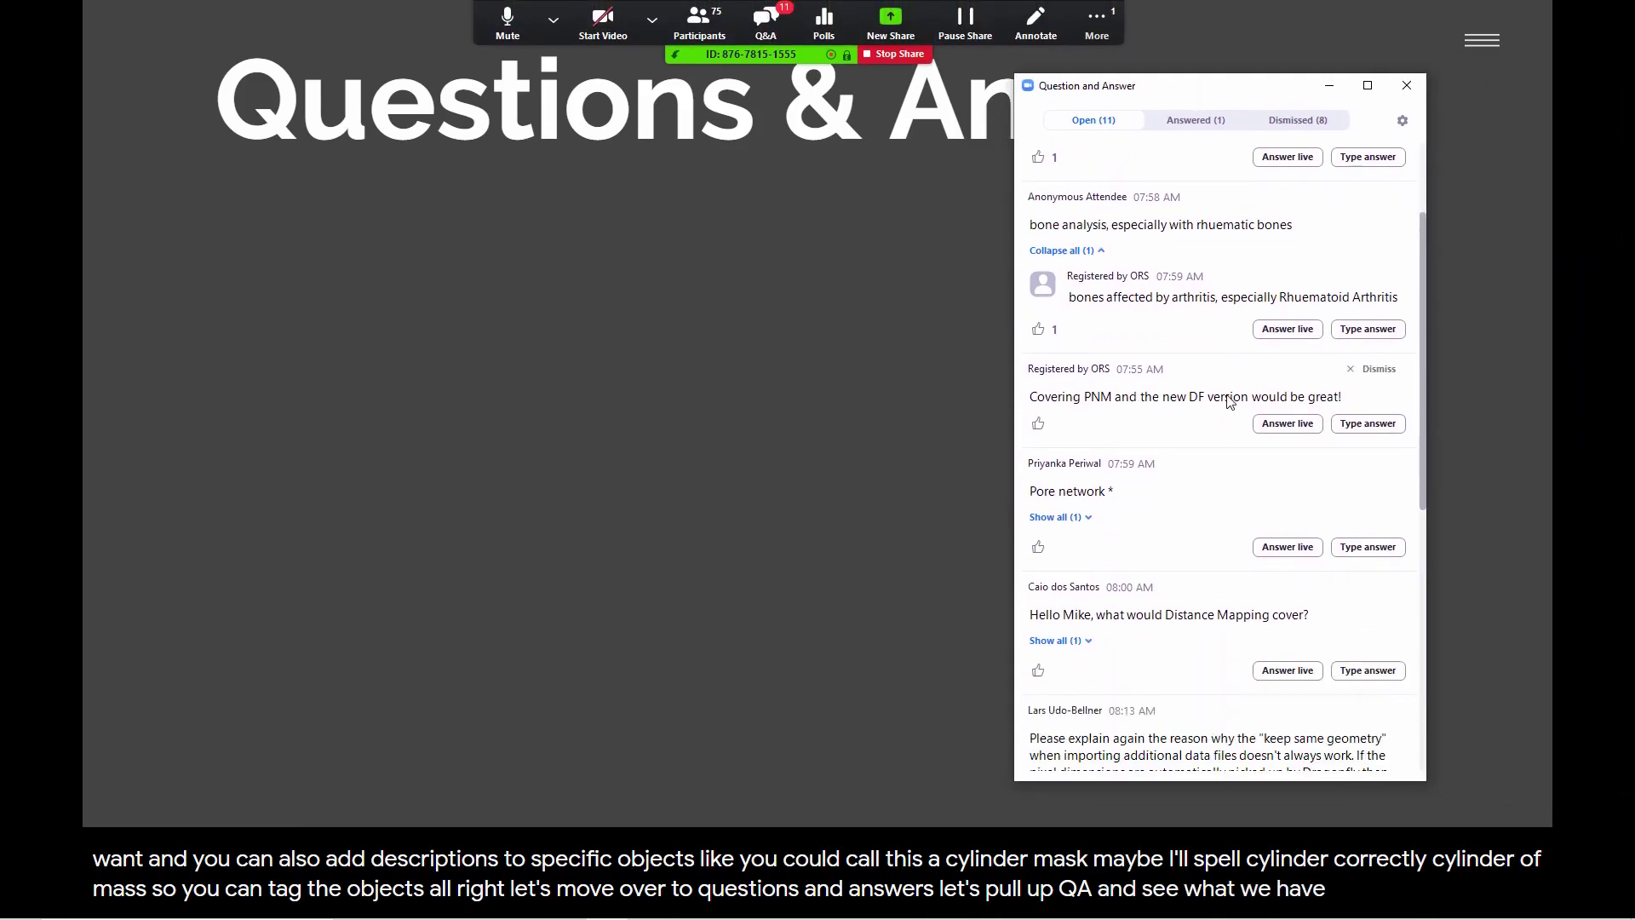
{"action": "scroll", "coordinate": [1230, 402], "scroll_direction": "down", "scroll_amount": 5}
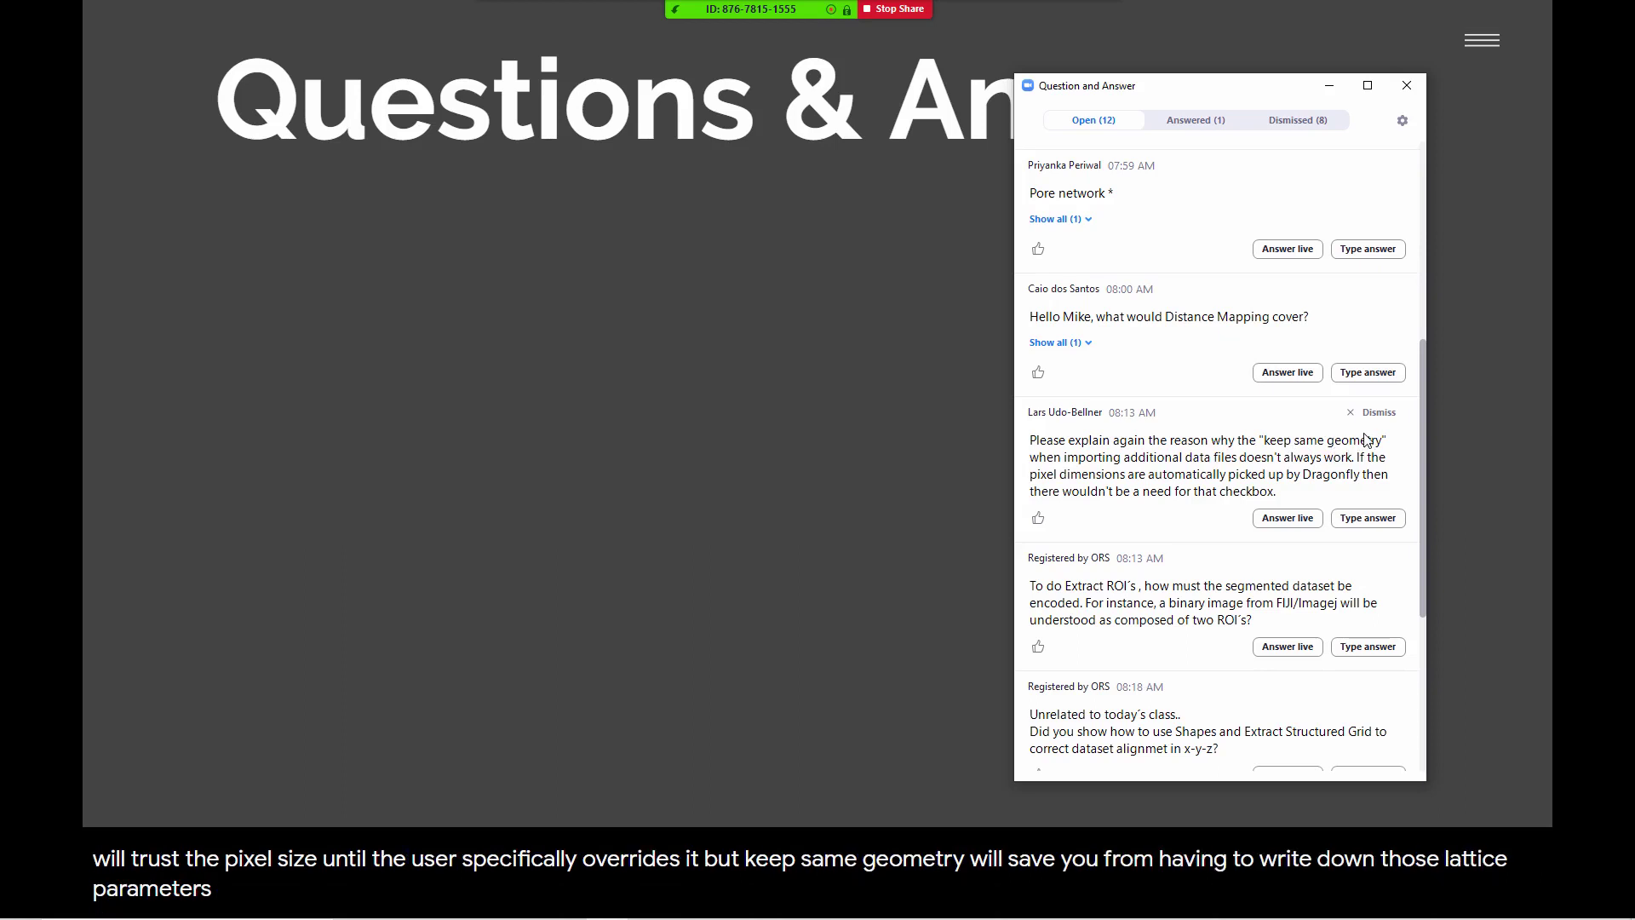
{"action": "left_click", "coordinate": [1301, 519]}
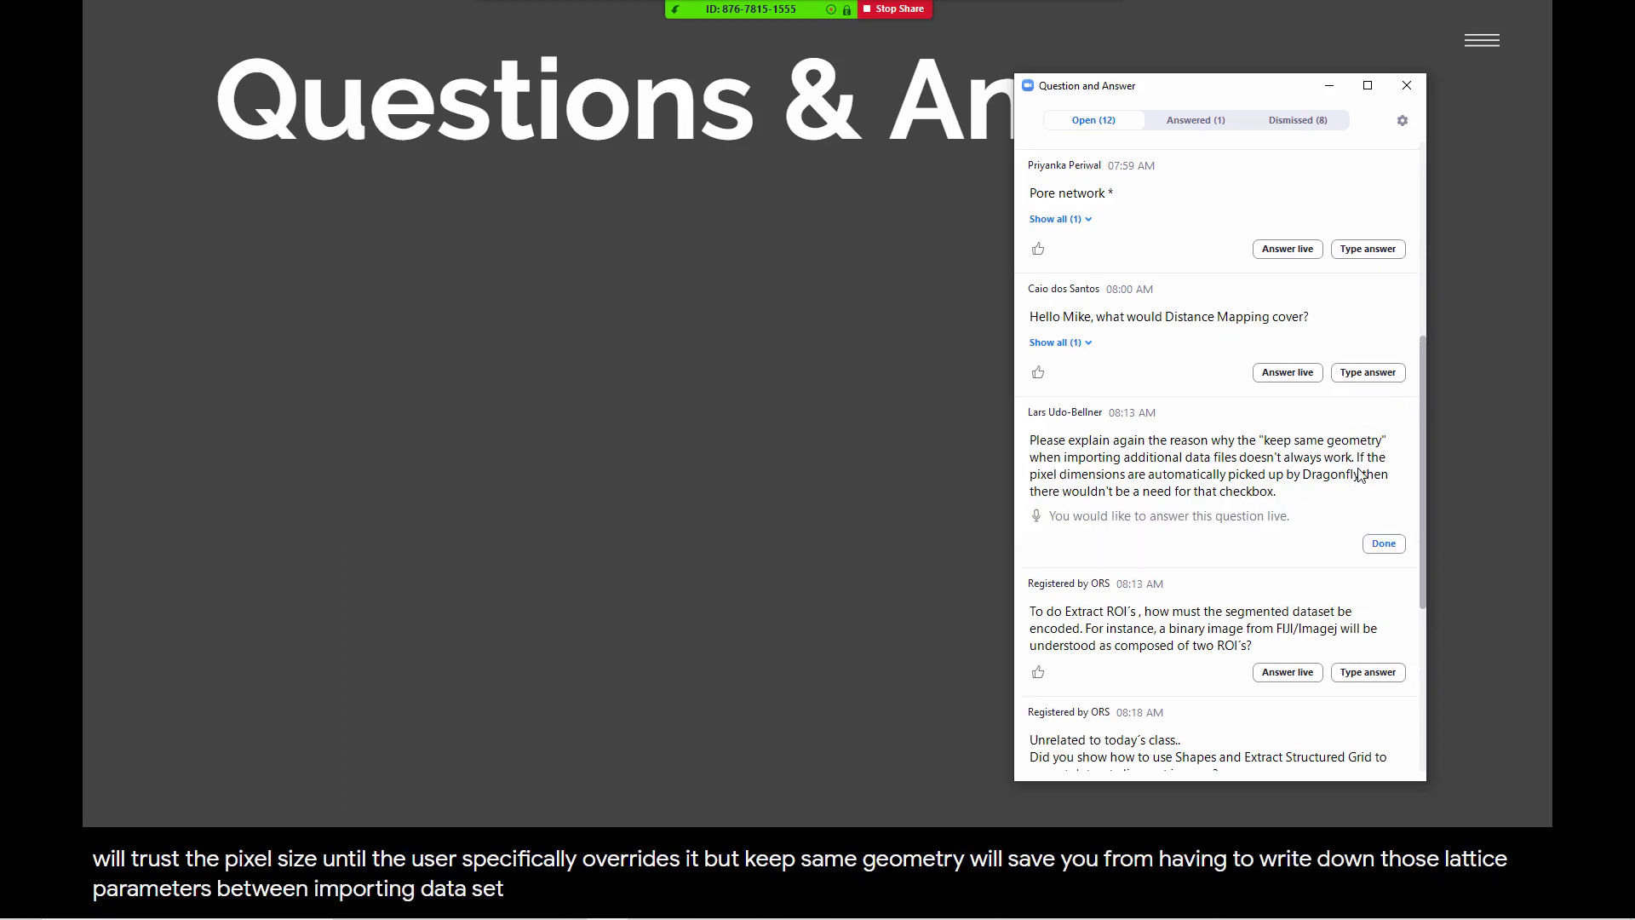
Mark the keep-same-geometry question as Done
{"action": "left_click", "coordinate": [1380, 543]}
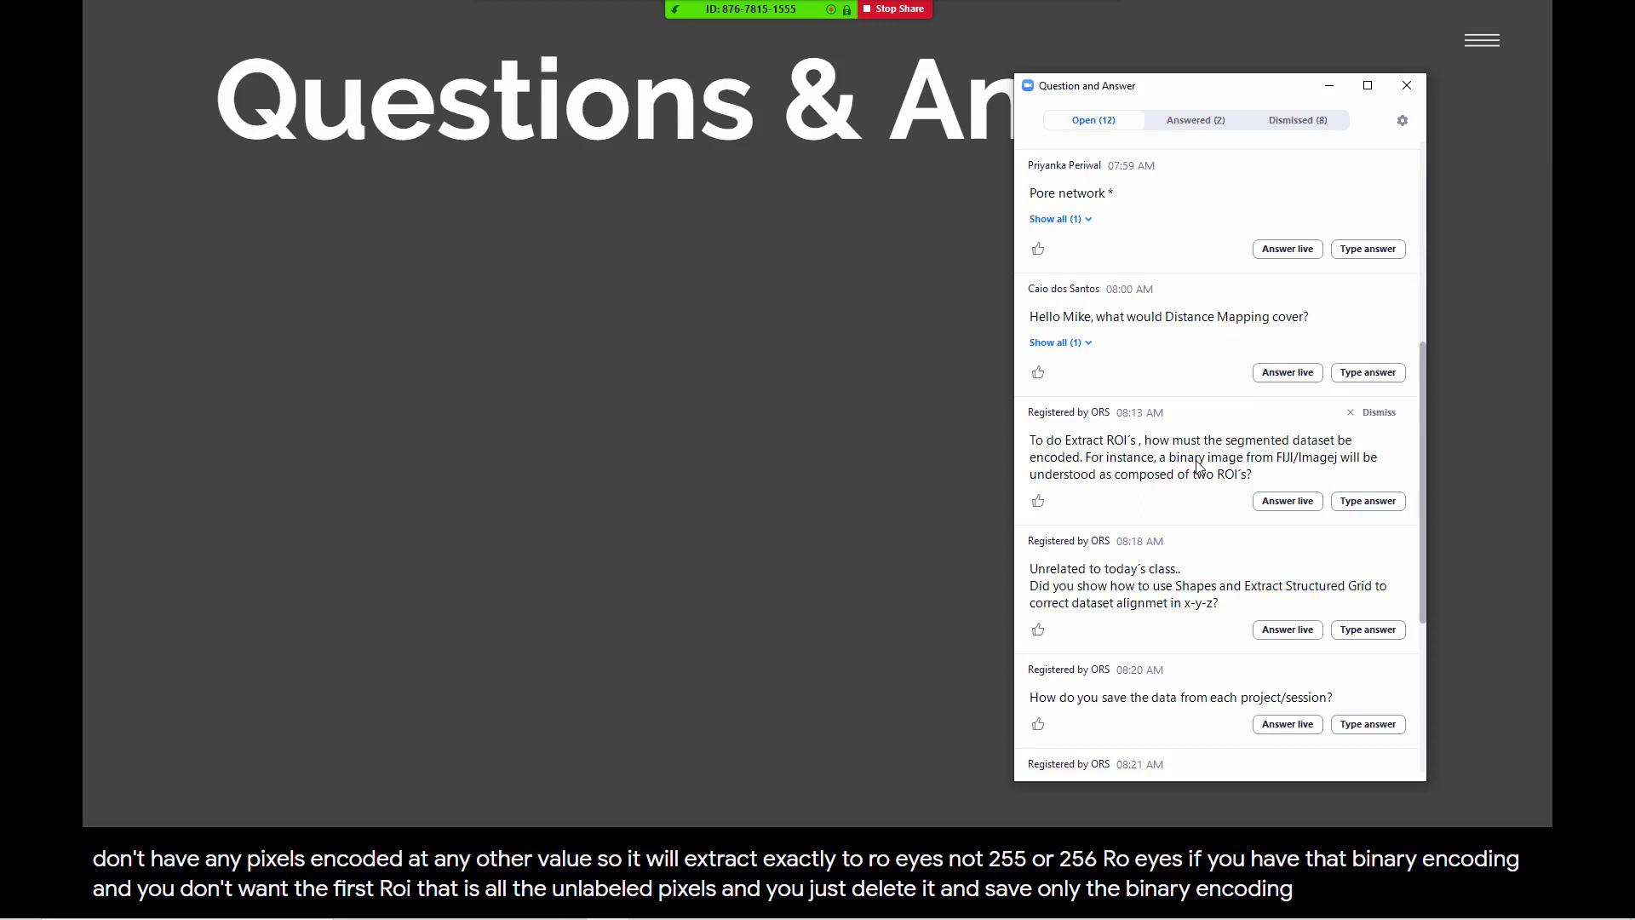
Answer the ROI encoding and grid-alignment questions live and mark both as Done
{"action": "left_click", "coordinate": [1286, 501]}
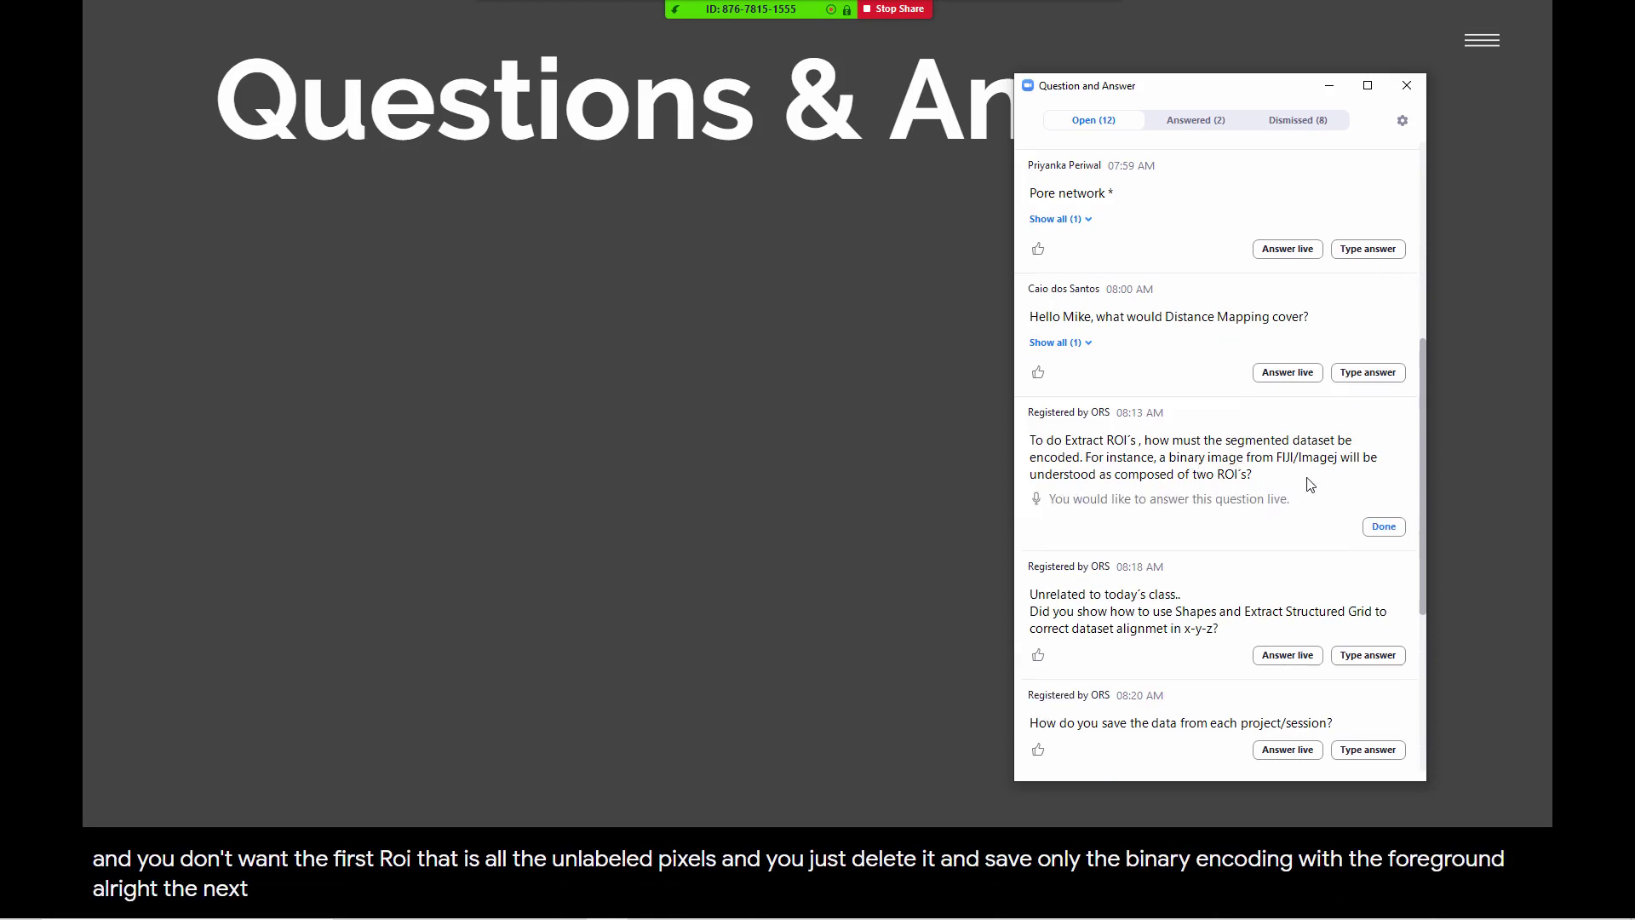
{"action": "left_click", "coordinate": [1383, 527]}
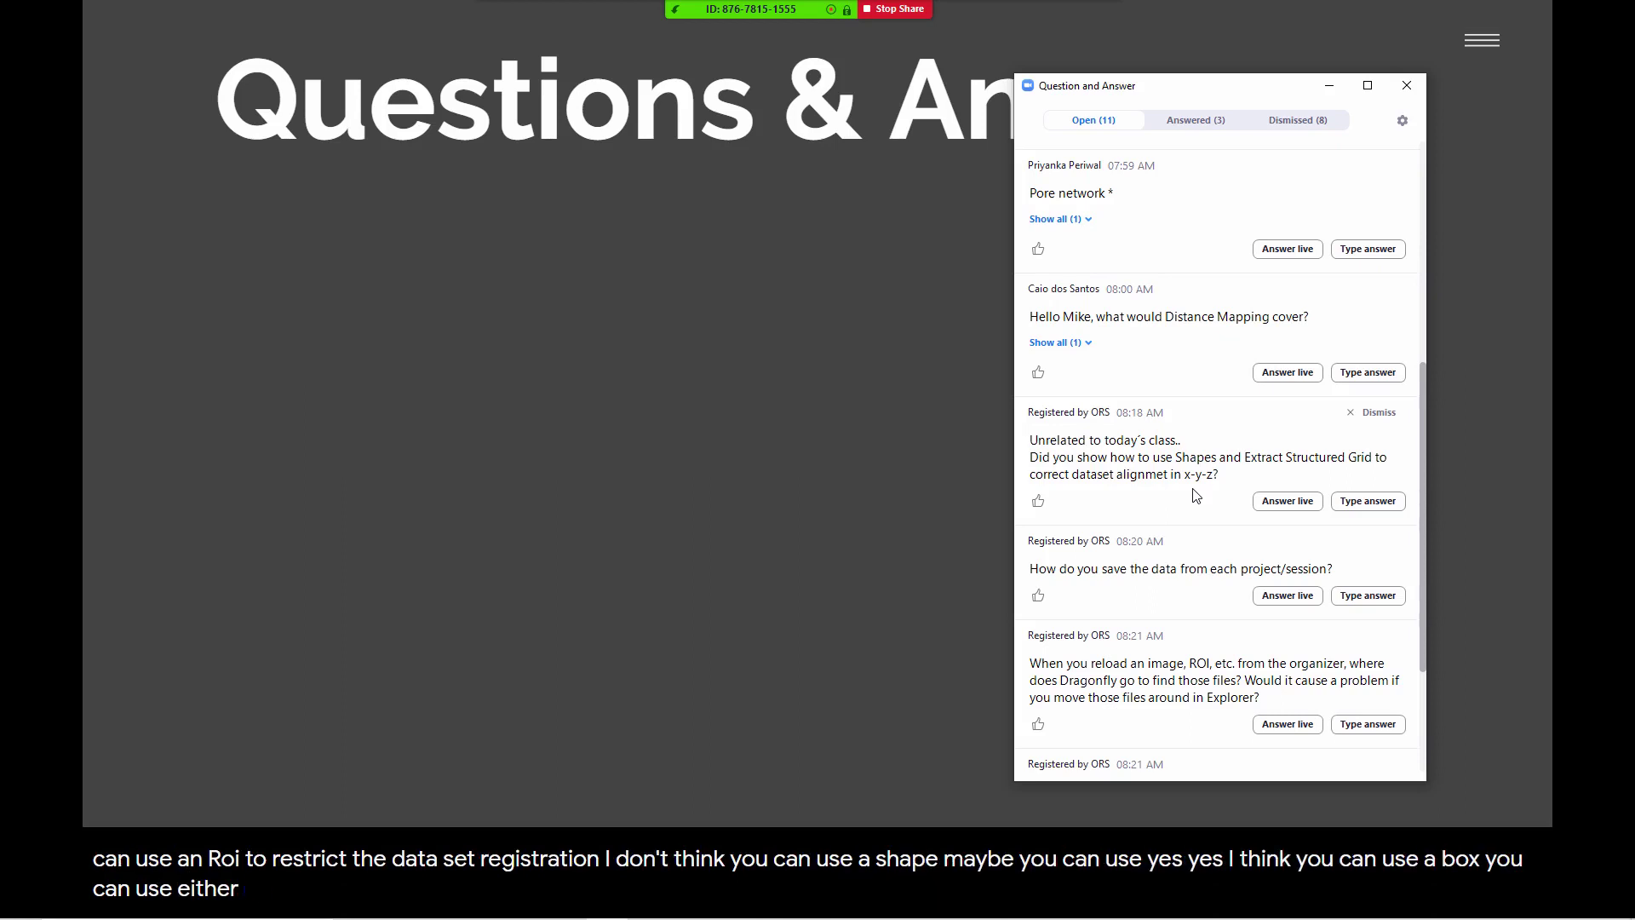
{"action": "left_click", "coordinate": [1284, 502]}
{"action": "left_click", "coordinate": [1378, 529]}
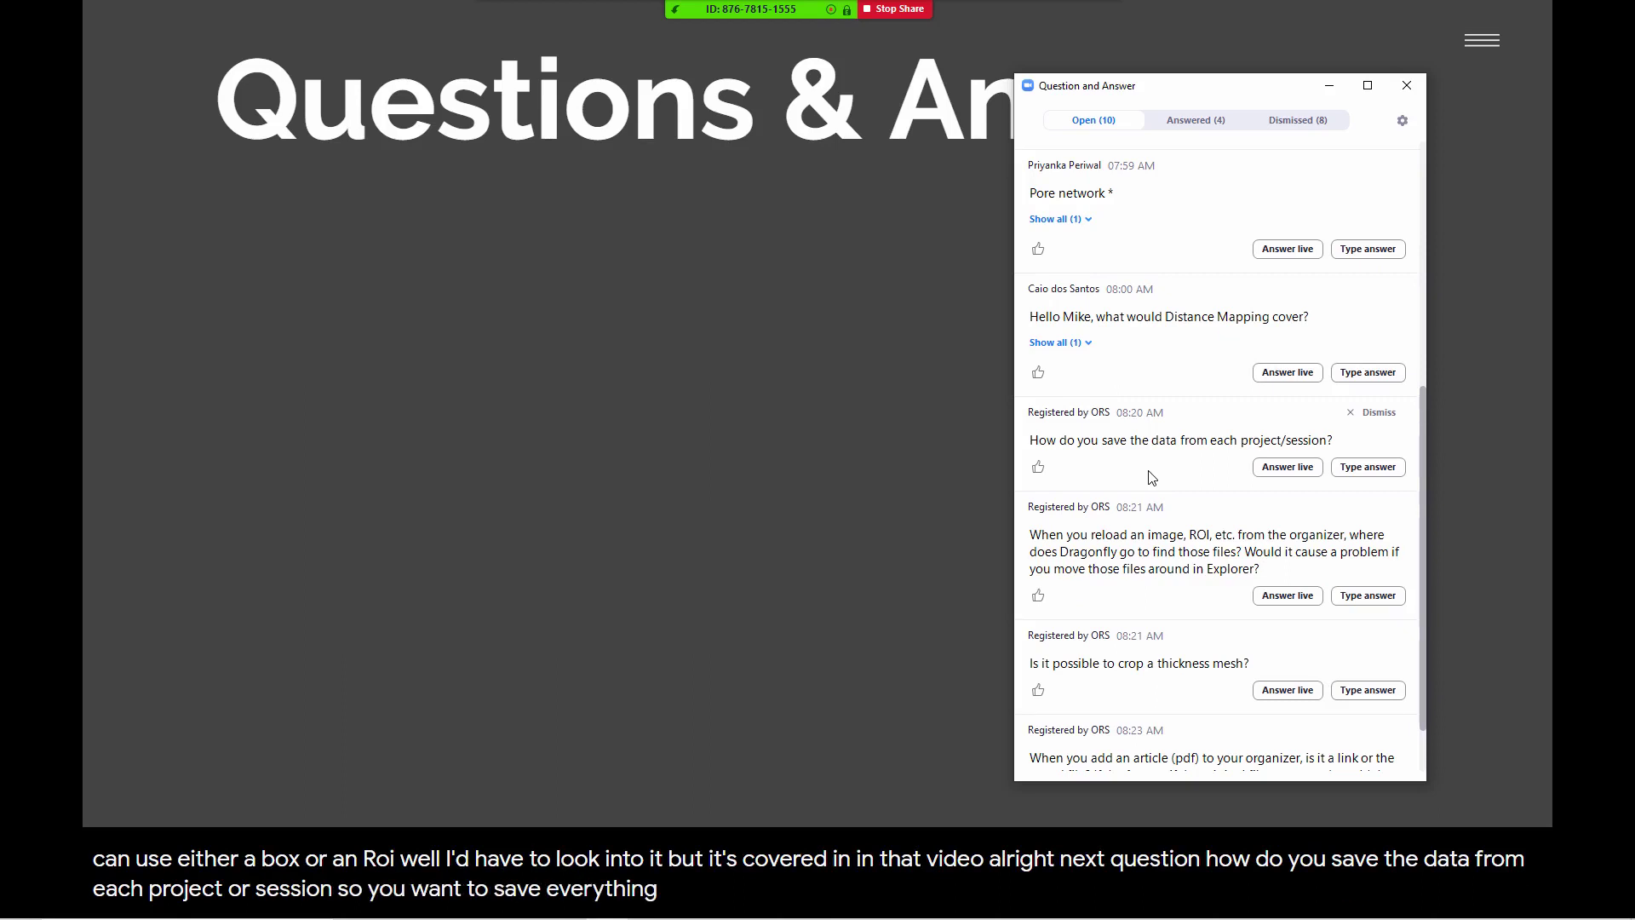
{"action": "key", "text": "alt+Tab"}
Switch to Dragonfly and show the Dry Sand Pack project's still-empty Sessions list
{"action": "key", "text": "alt+Tab"}
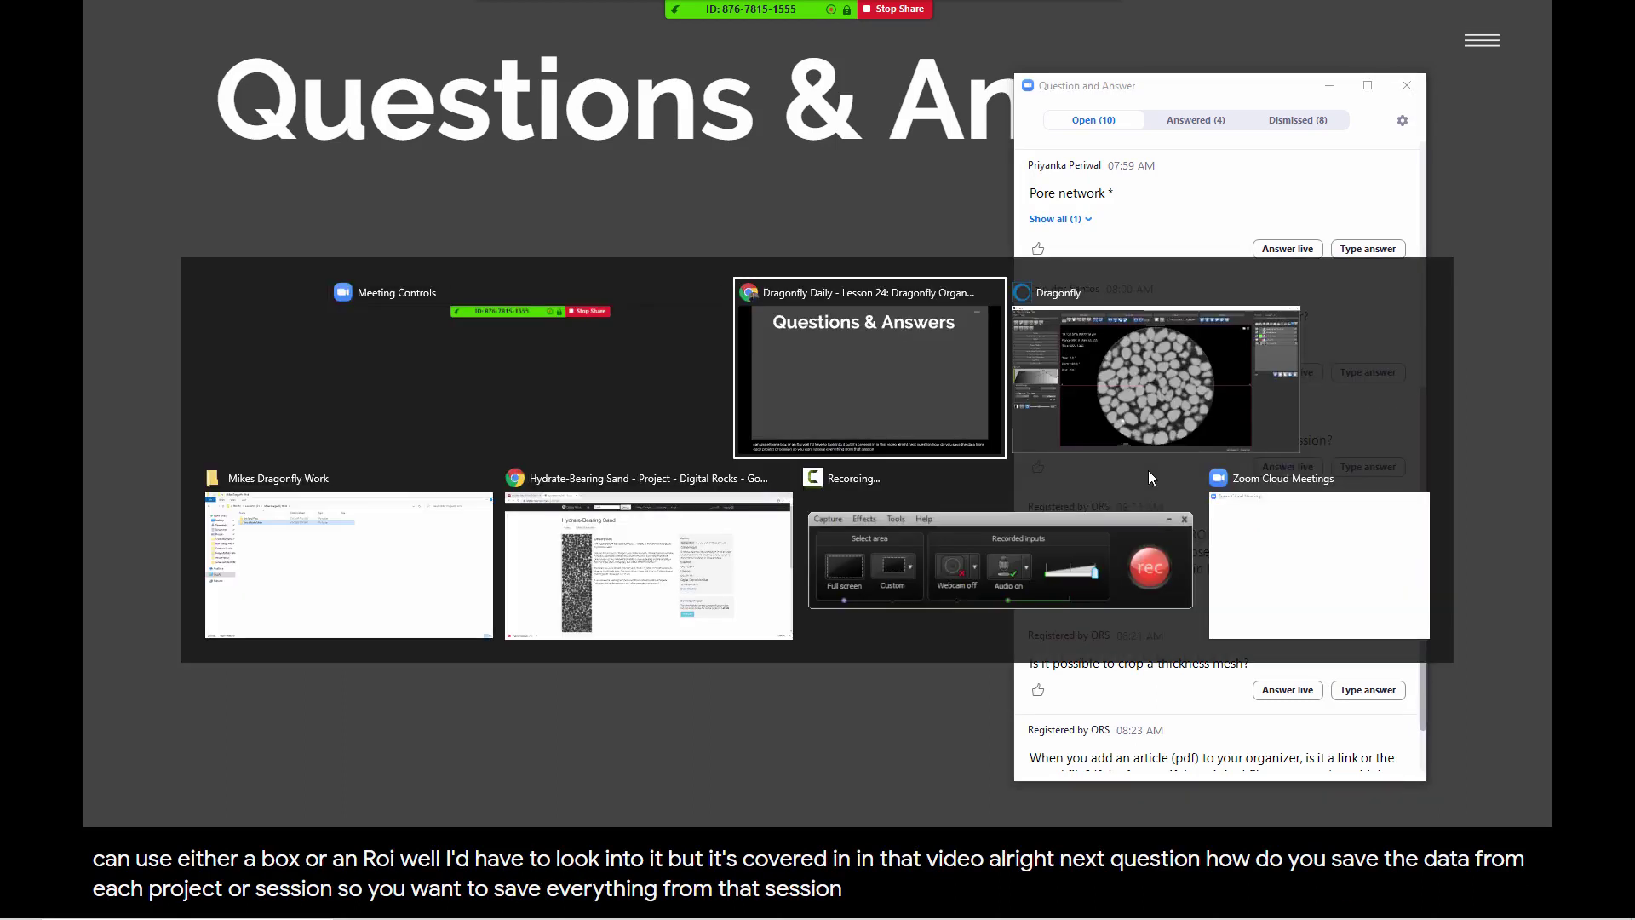
{"action": "key", "text": "alt+Tab"}
{"action": "key", "text": "alt+Tab"}
{"action": "key", "text": "alt+Tab"}
{"action": "key", "text": "alt+Tab"}
{"action": "key", "text": "alt+Tab"}
{"action": "key", "text": "alt+Tab"}
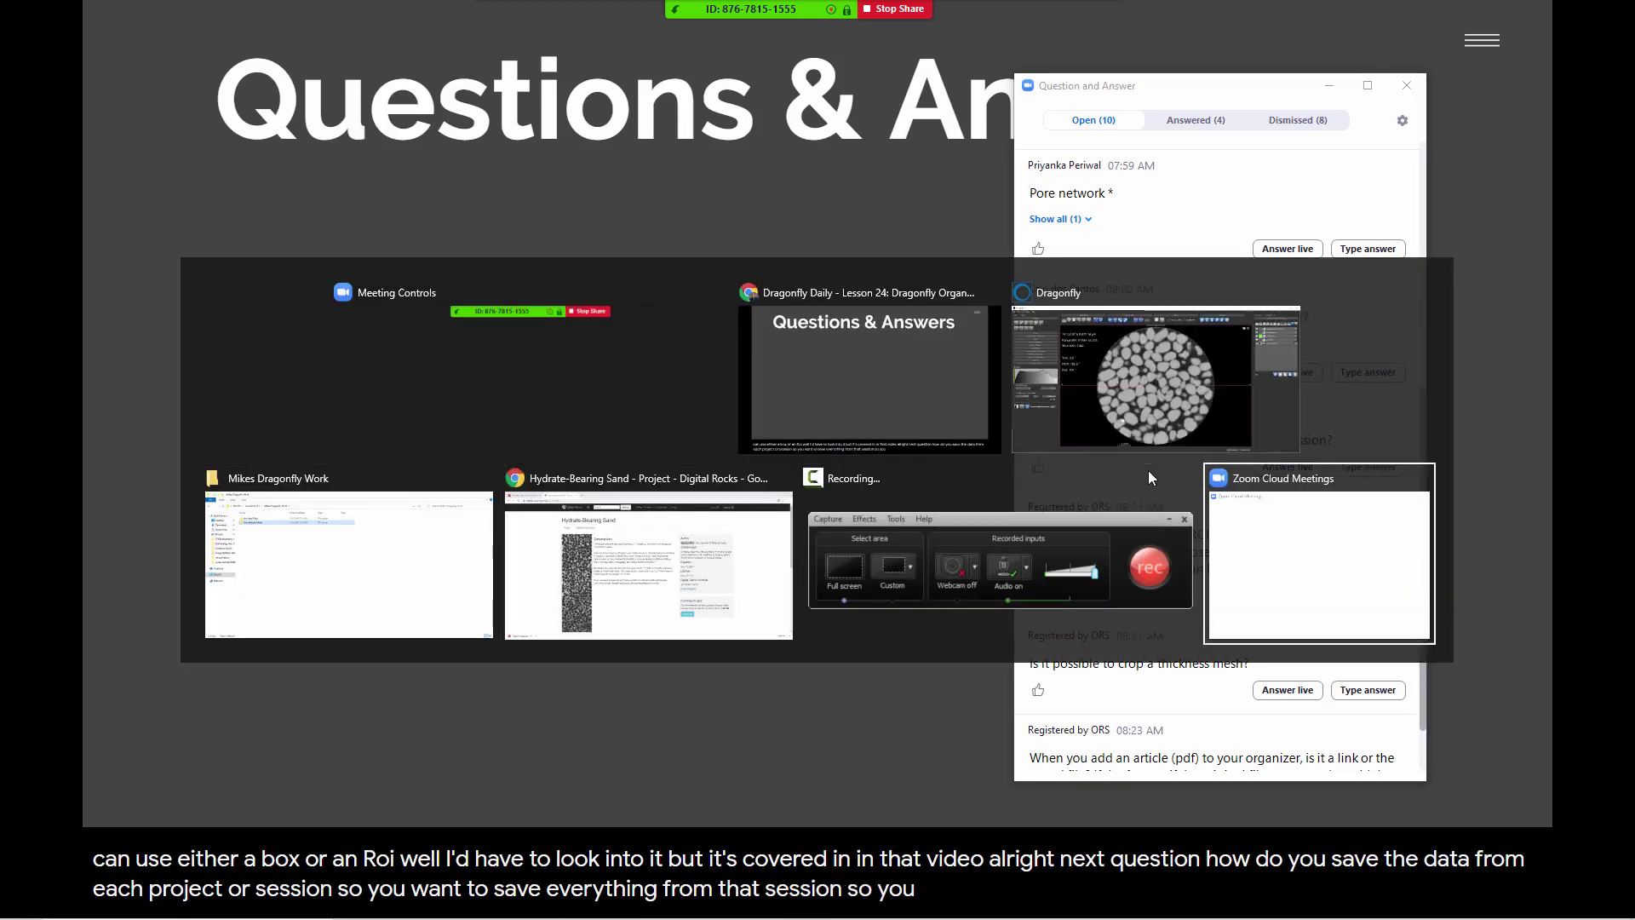
{"action": "key", "text": "alt+Tab"}
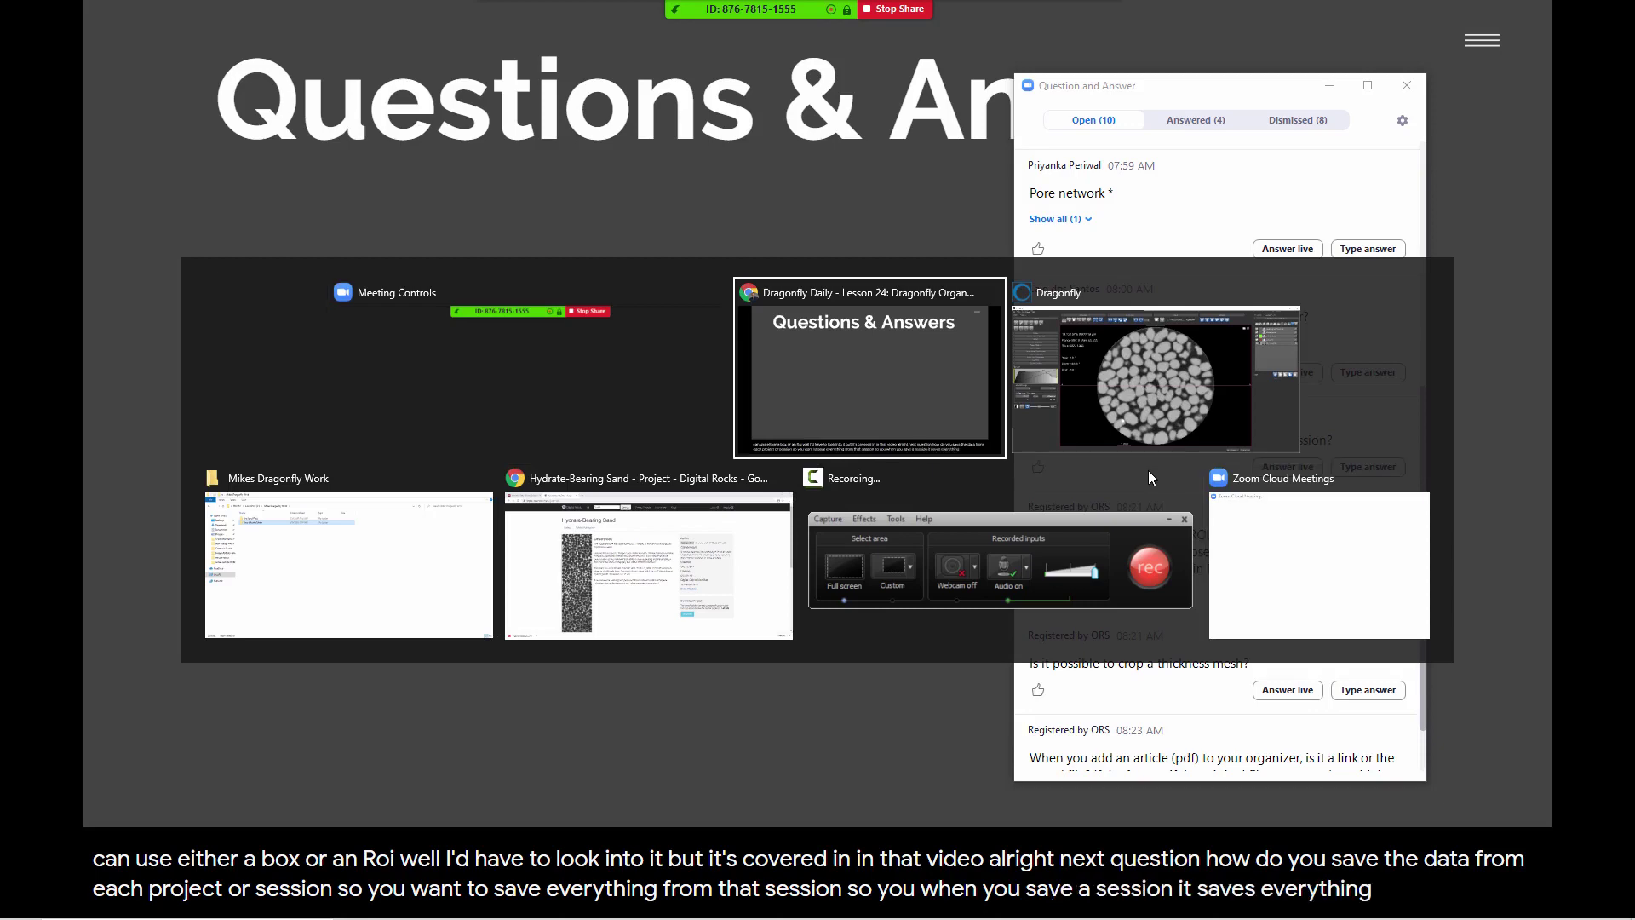
{"action": "key", "text": "alt+Tab"}
{"action": "key", "text": "alt+Tab"}
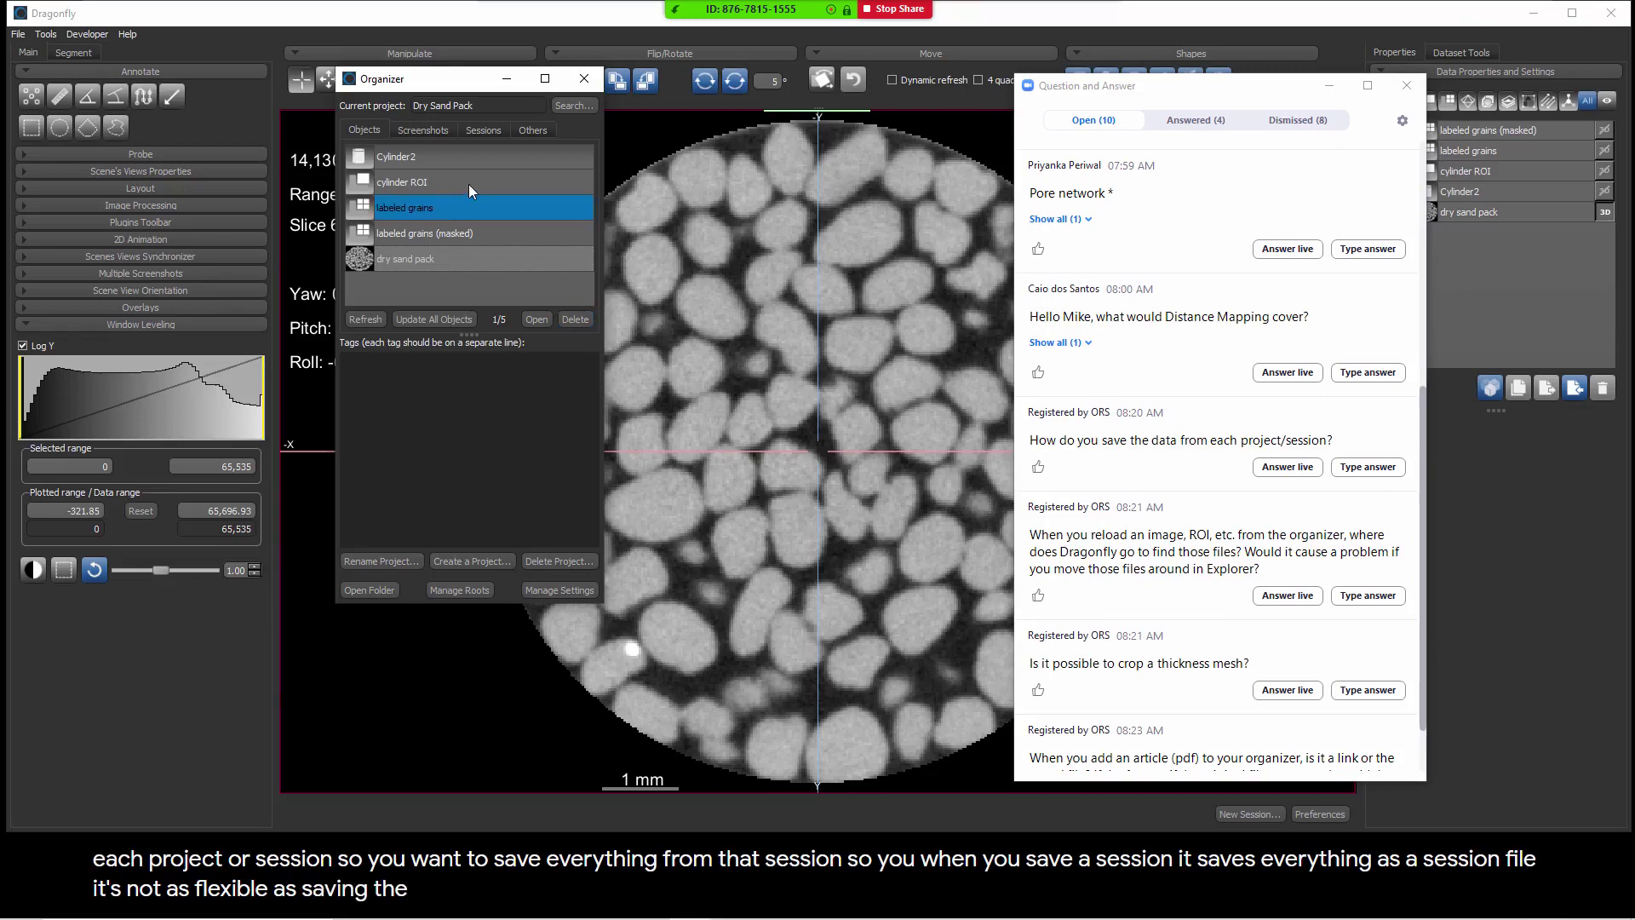
{"action": "left_click", "coordinate": [482, 132]}
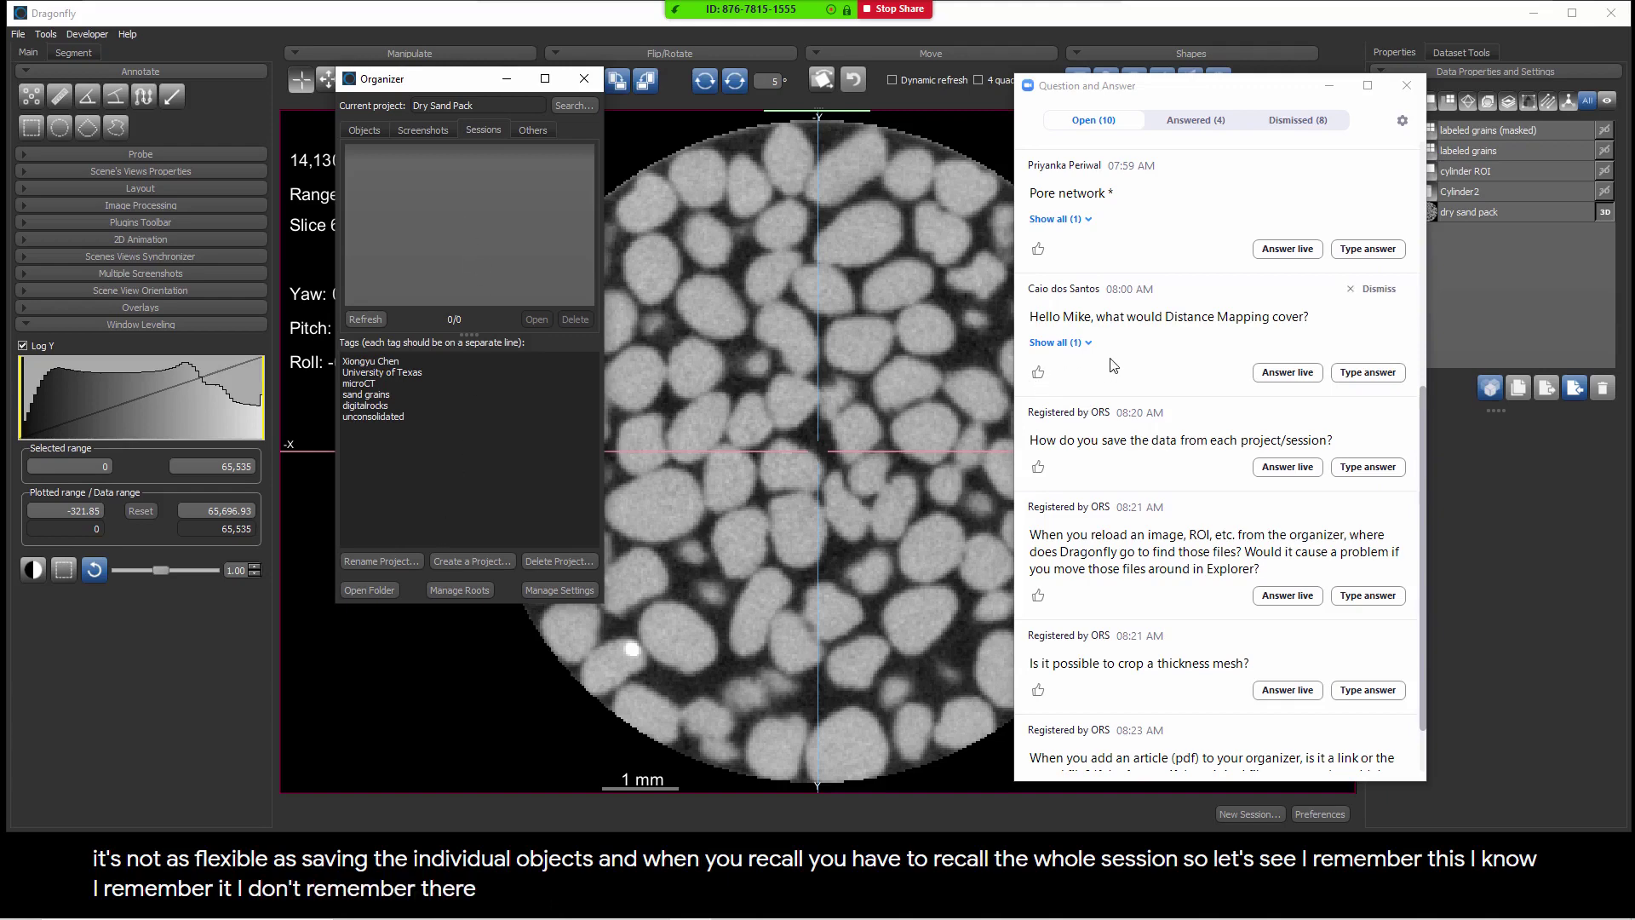
{"action": "left_click_drag", "start_coordinate": [1250, 95], "coordinate": [1131, 86]}
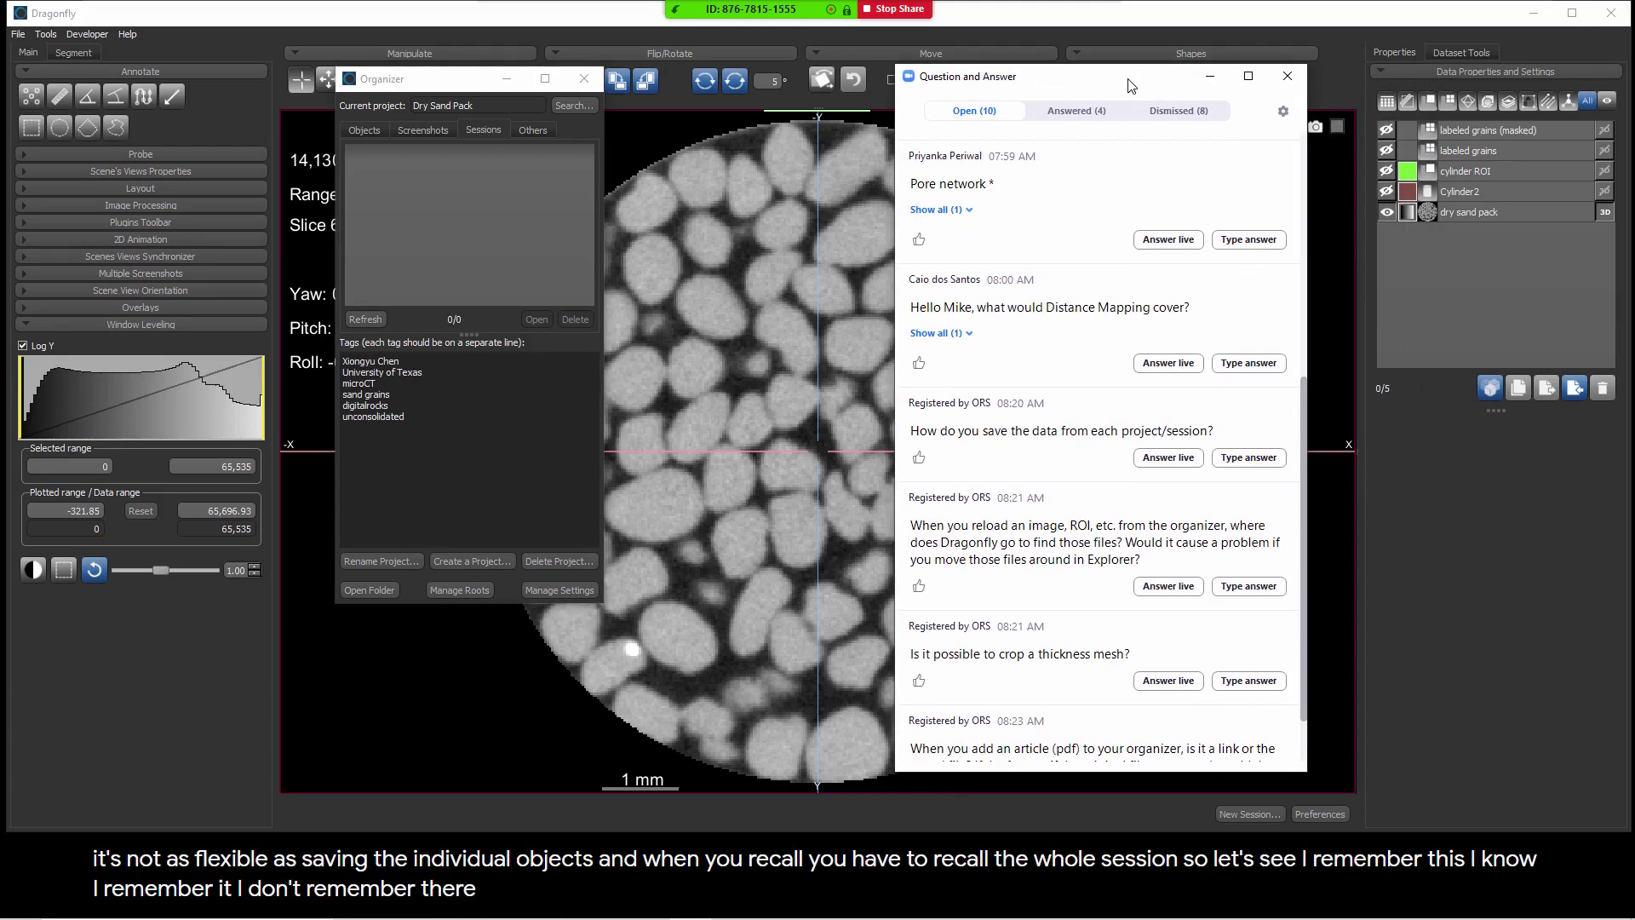
{"action": "left_click", "coordinate": [18, 34]}
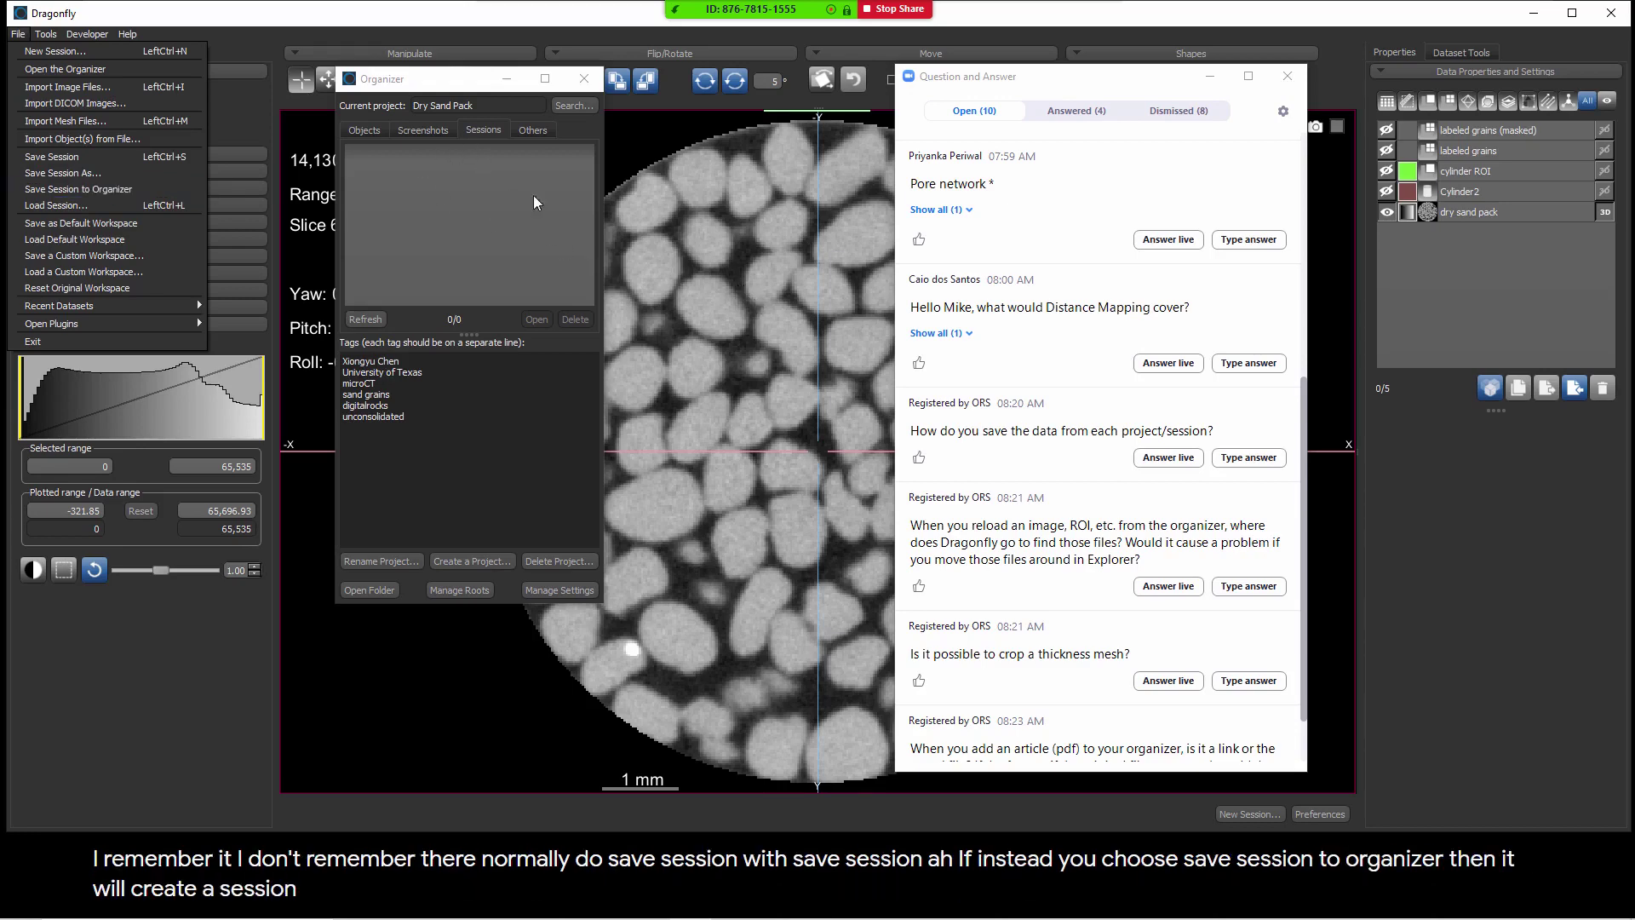
Make the cylinder ROI and Cylinder2 overlays visible on the slice
{"action": "left_click", "coordinate": [447, 80]}
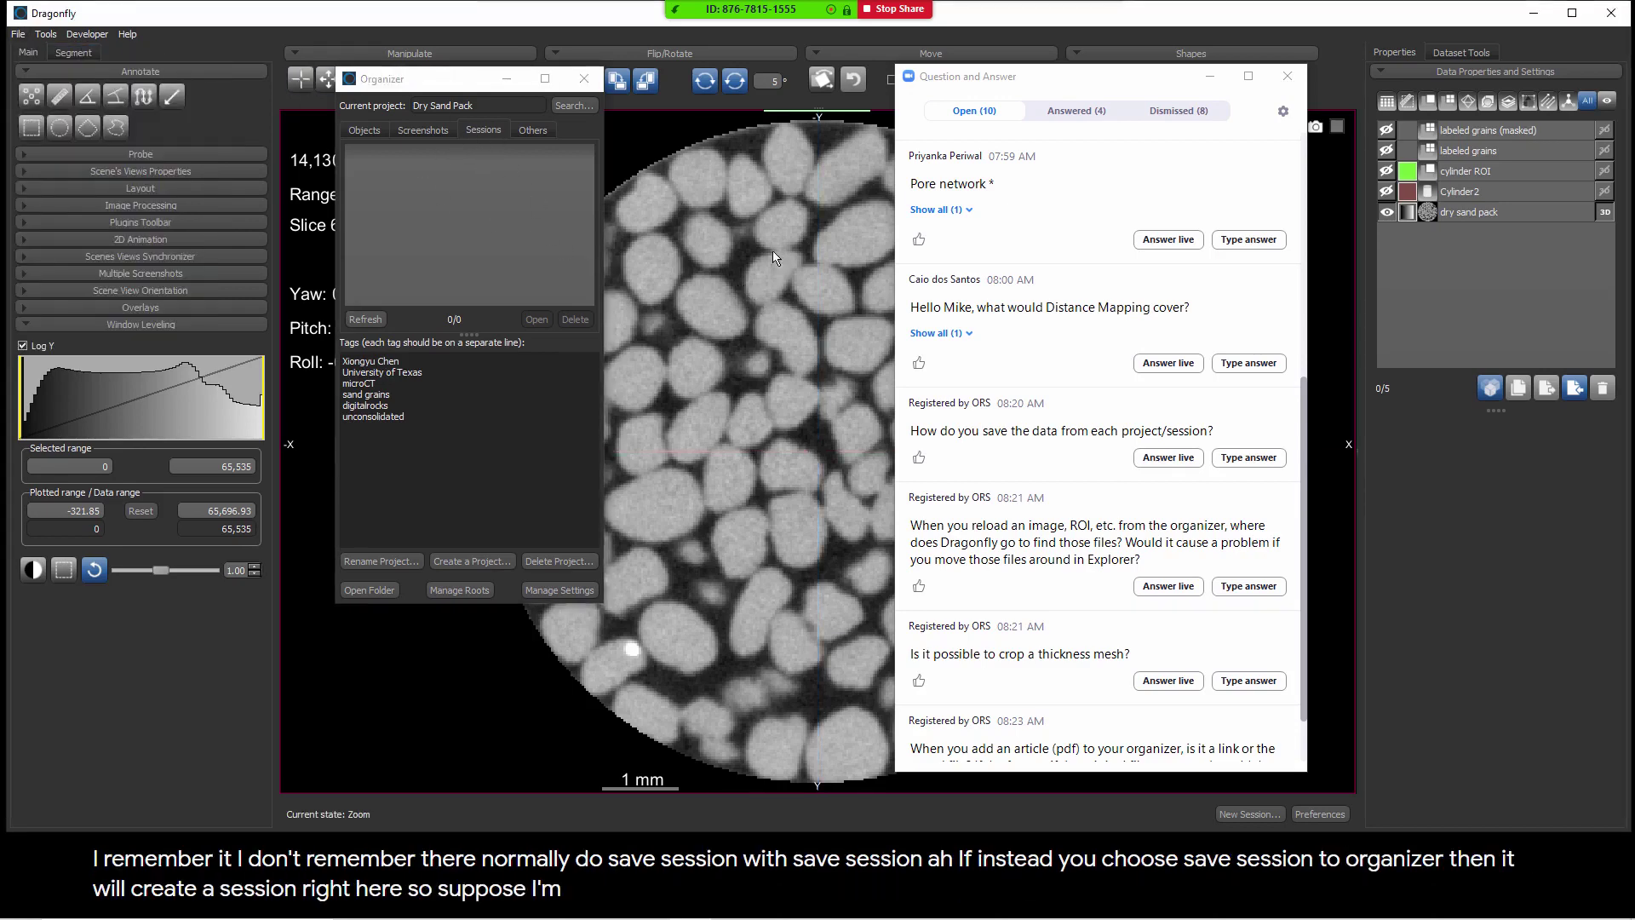
{"action": "scroll", "coordinate": [803, 558], "scroll_direction": "up", "scroll_amount": 5}
{"action": "scroll", "coordinate": [803, 558], "scroll_direction": "down", "scroll_amount": 2}
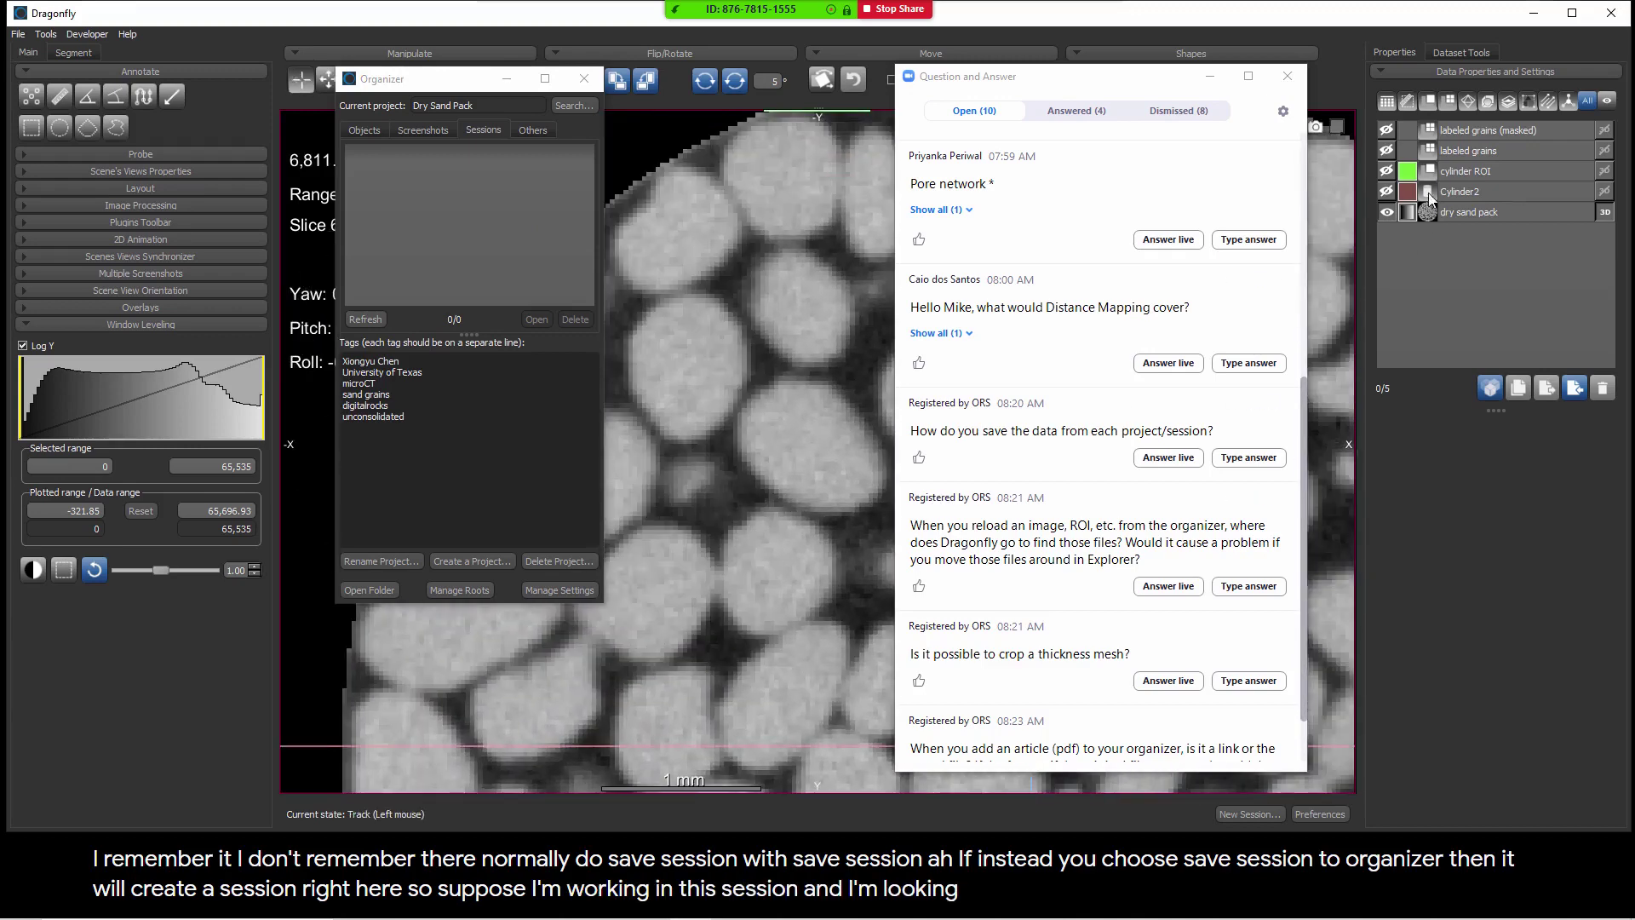
{"action": "left_click", "coordinate": [1386, 173]}
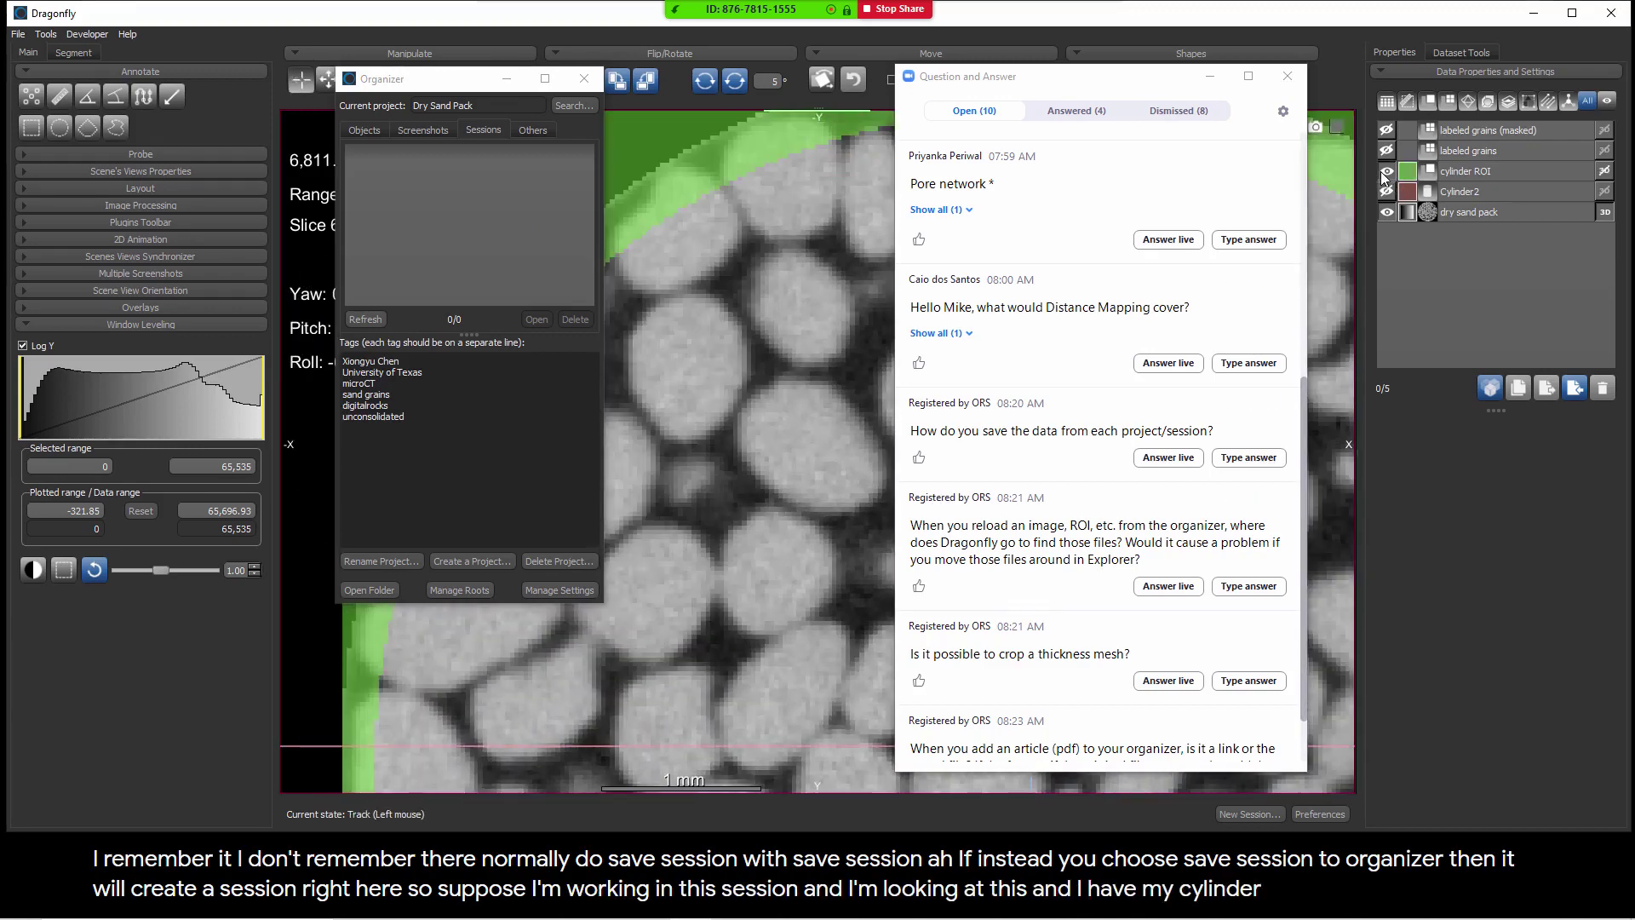
{"action": "left_click", "coordinate": [1386, 192]}
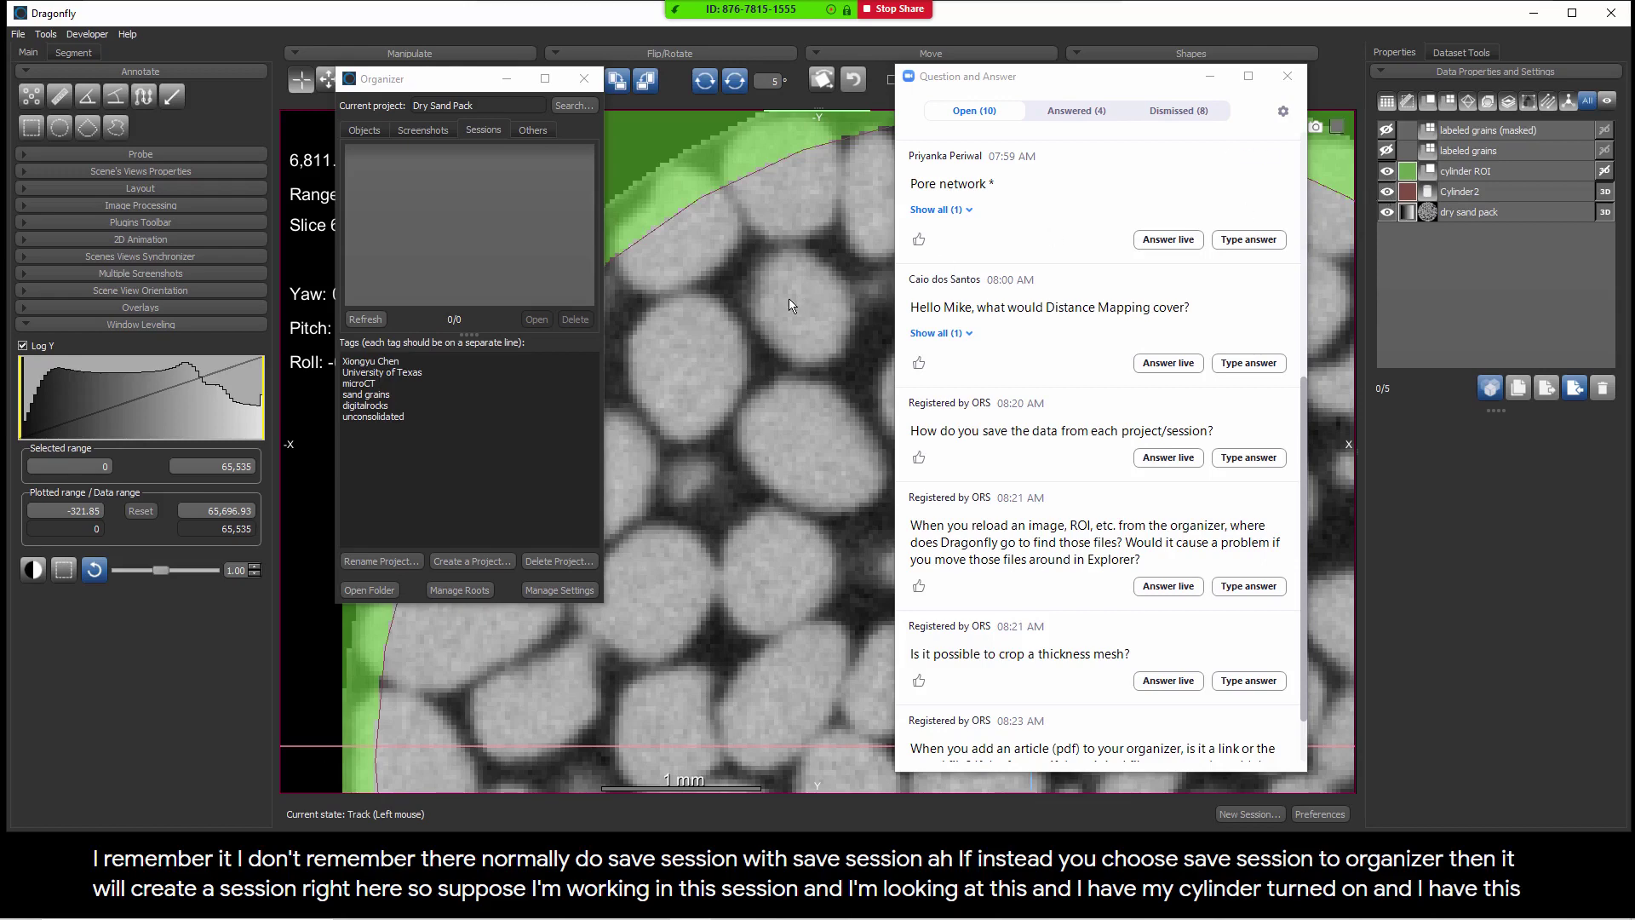
{"action": "left_click_drag", "start_coordinate": [916, 263], "coordinate": [939, 316]}
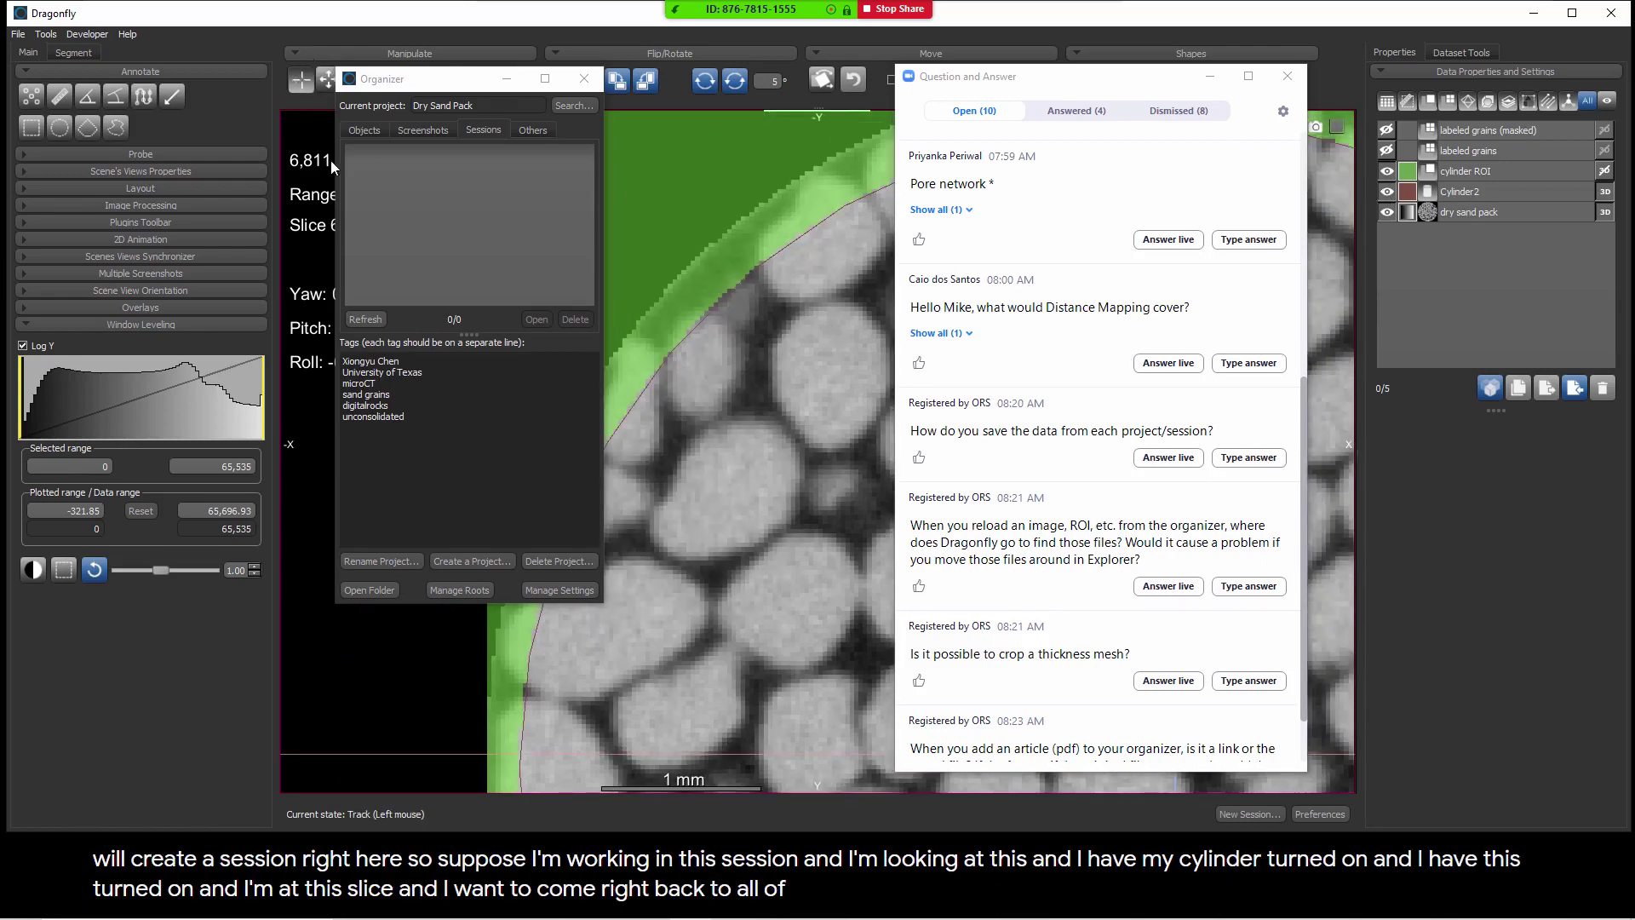
Save the current session to the Organizer and confirm it appears in the Sessions list
{"action": "left_click", "coordinate": [17, 34]}
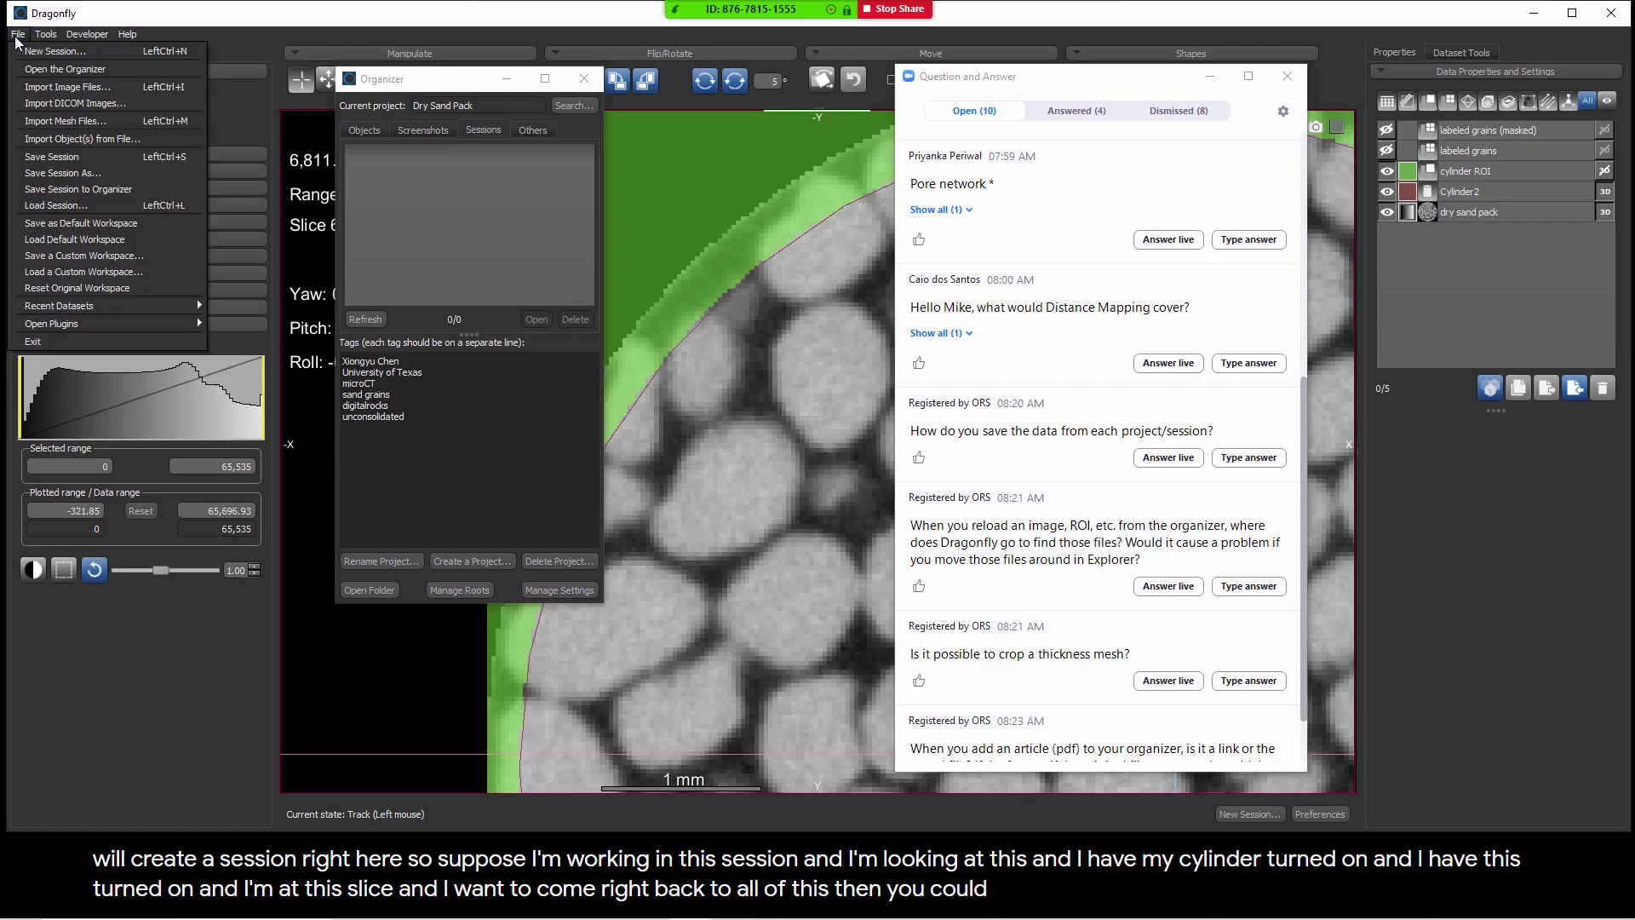
{"action": "left_click", "coordinate": [53, 191]}
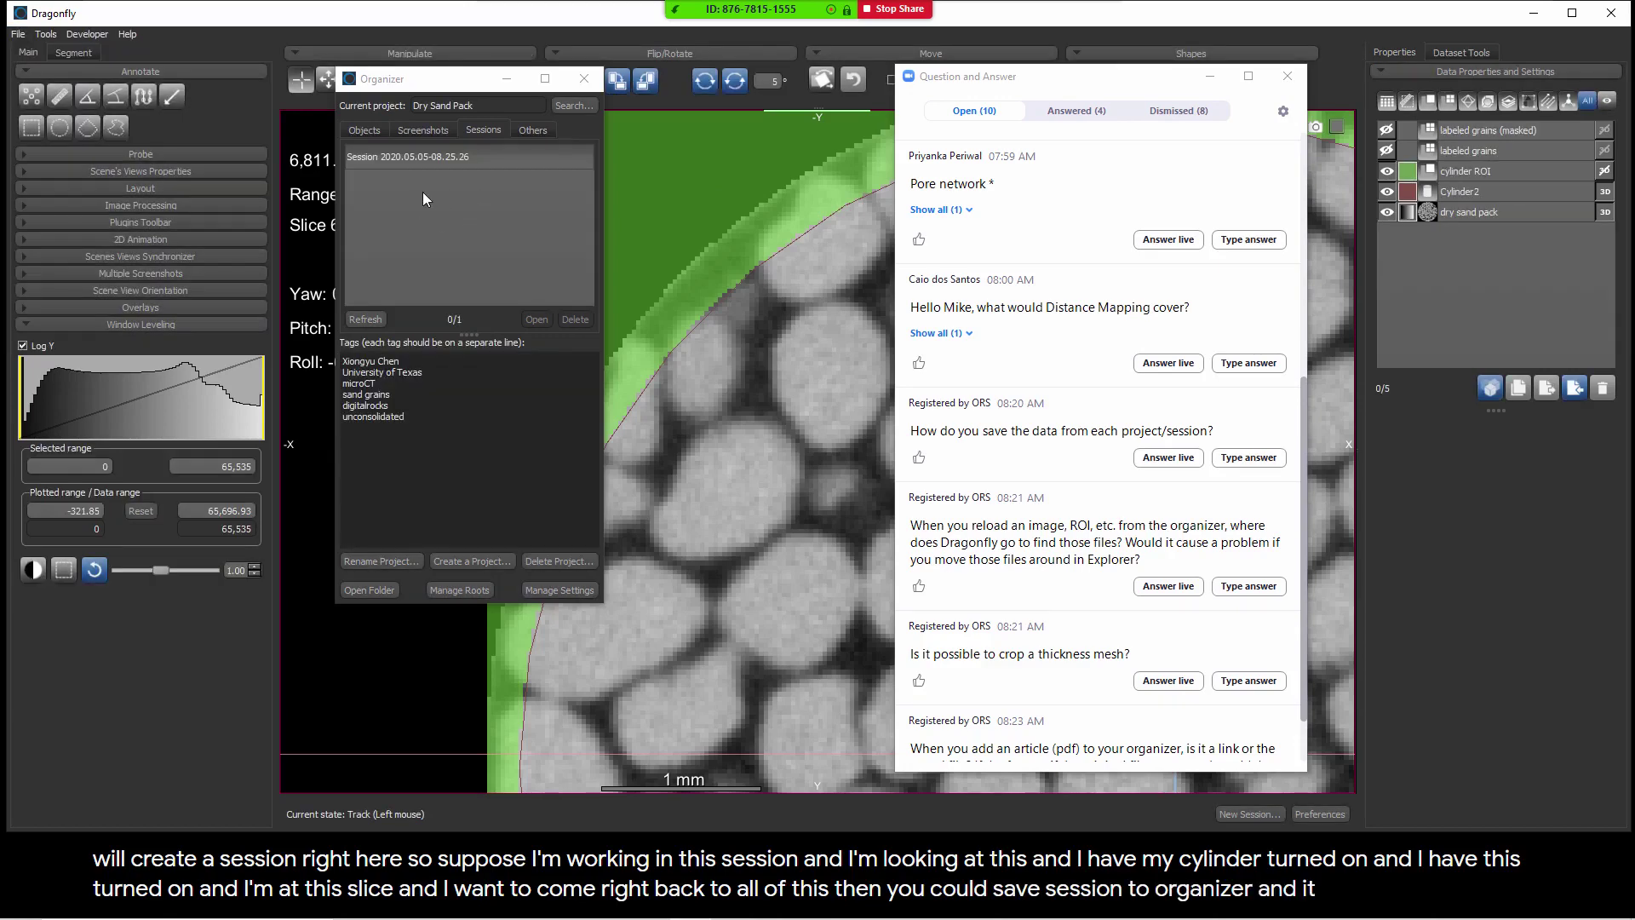
{"action": "left_click", "coordinate": [737, 334]}
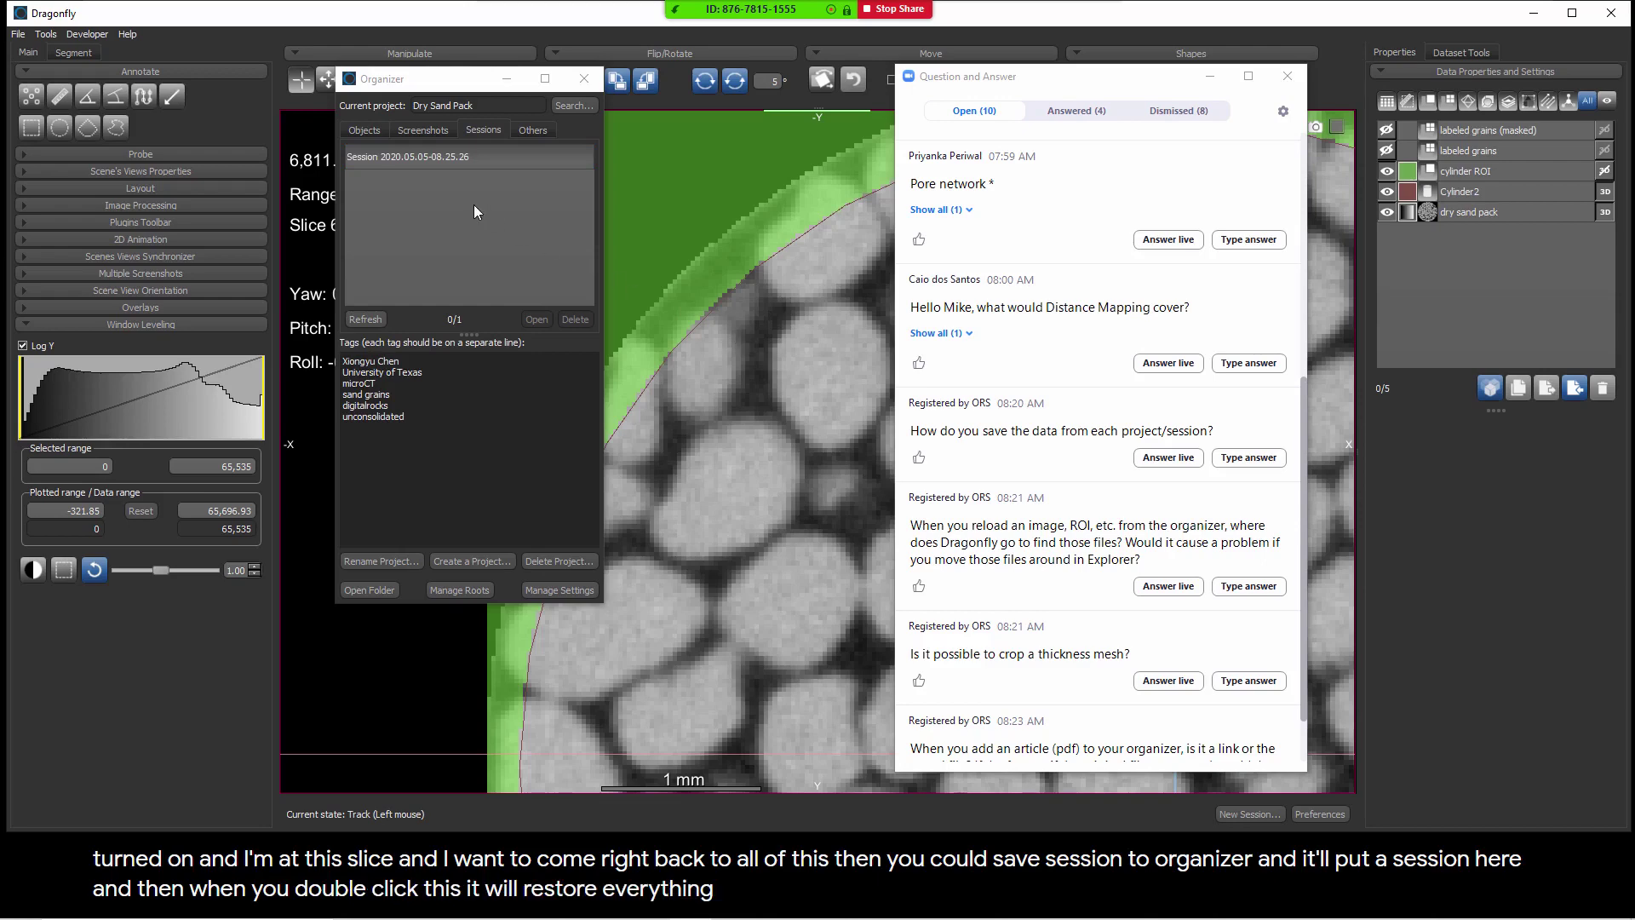
{"action": "left_click", "coordinate": [367, 131]}
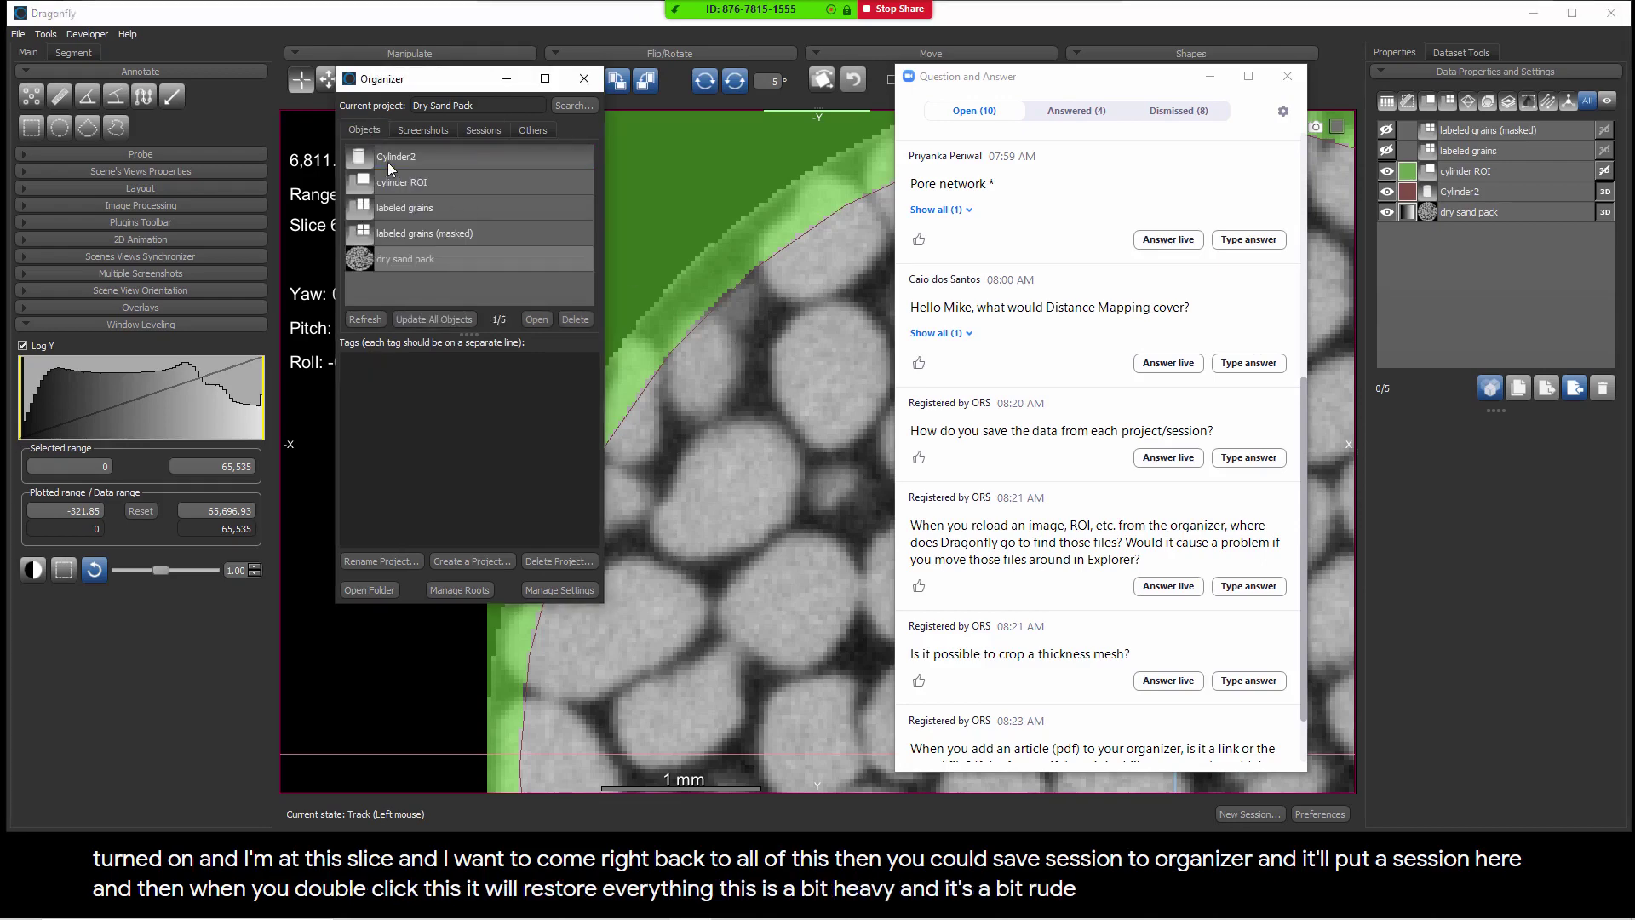
{"action": "left_click", "coordinate": [399, 233]}
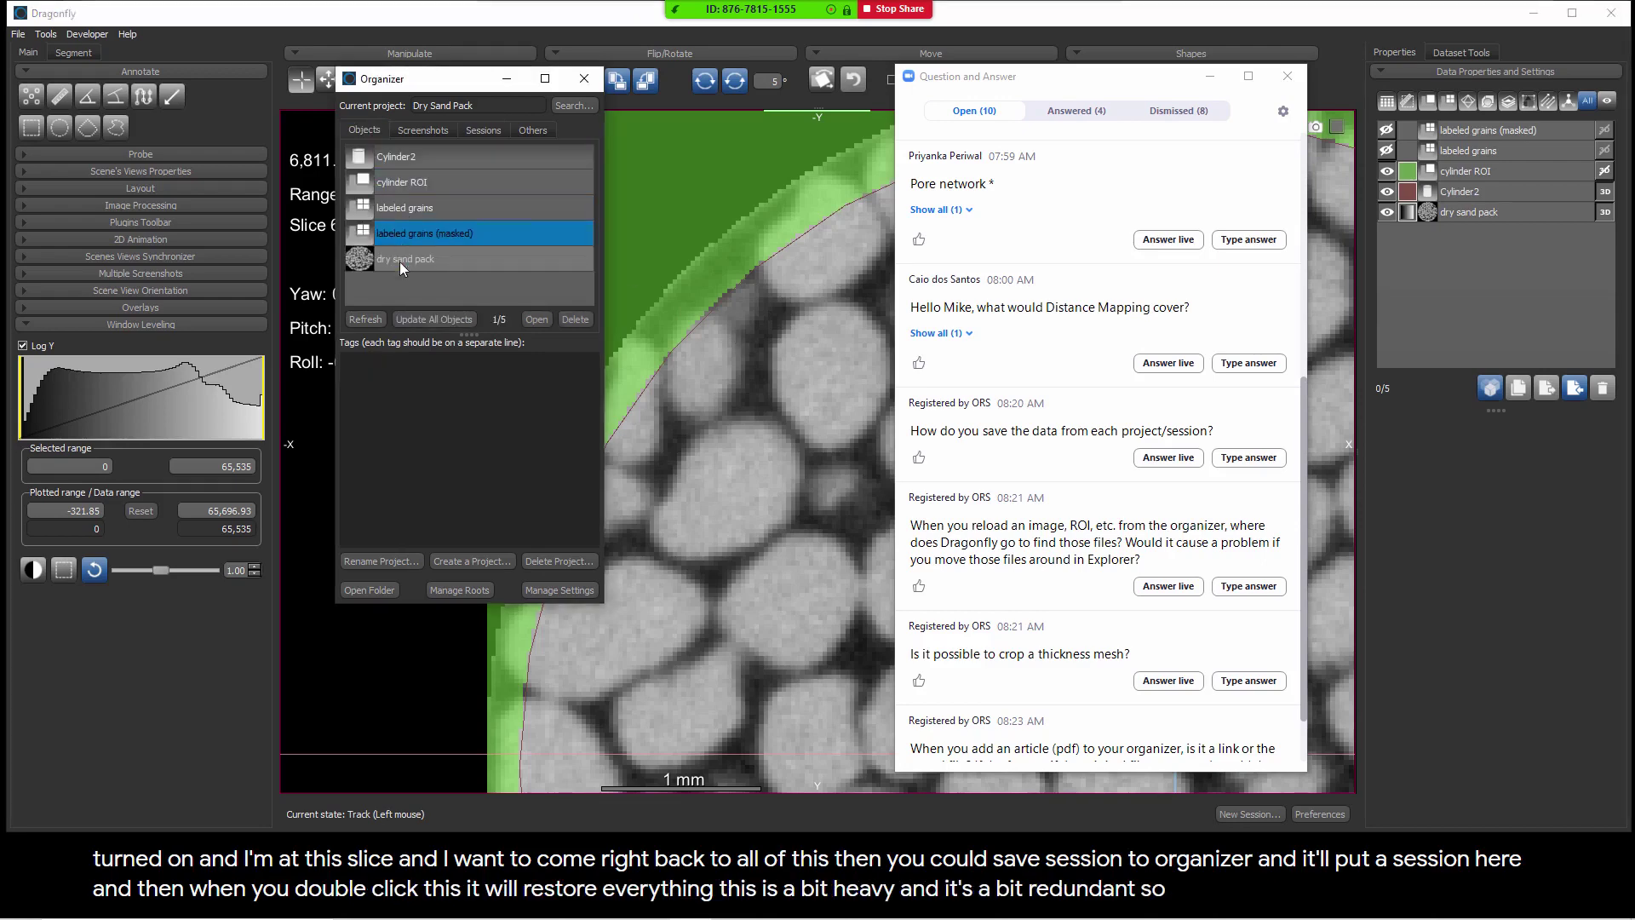
{"action": "left_click", "coordinate": [477, 129]}
{"action": "left_click", "coordinate": [428, 161]}
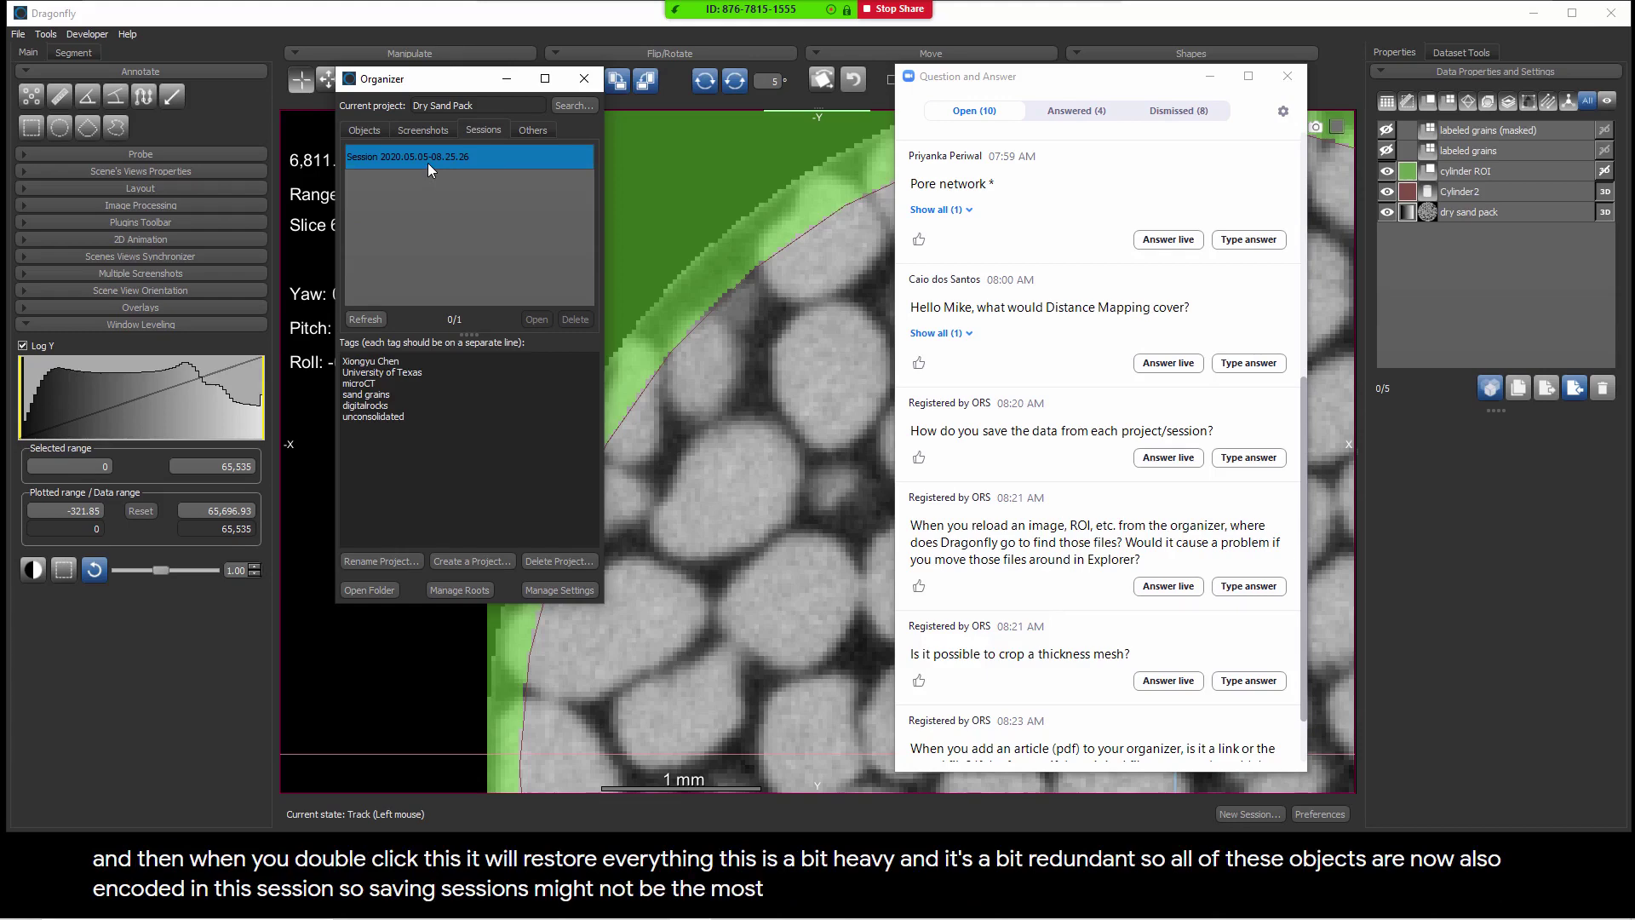
{"action": "left_click", "coordinate": [358, 130]}
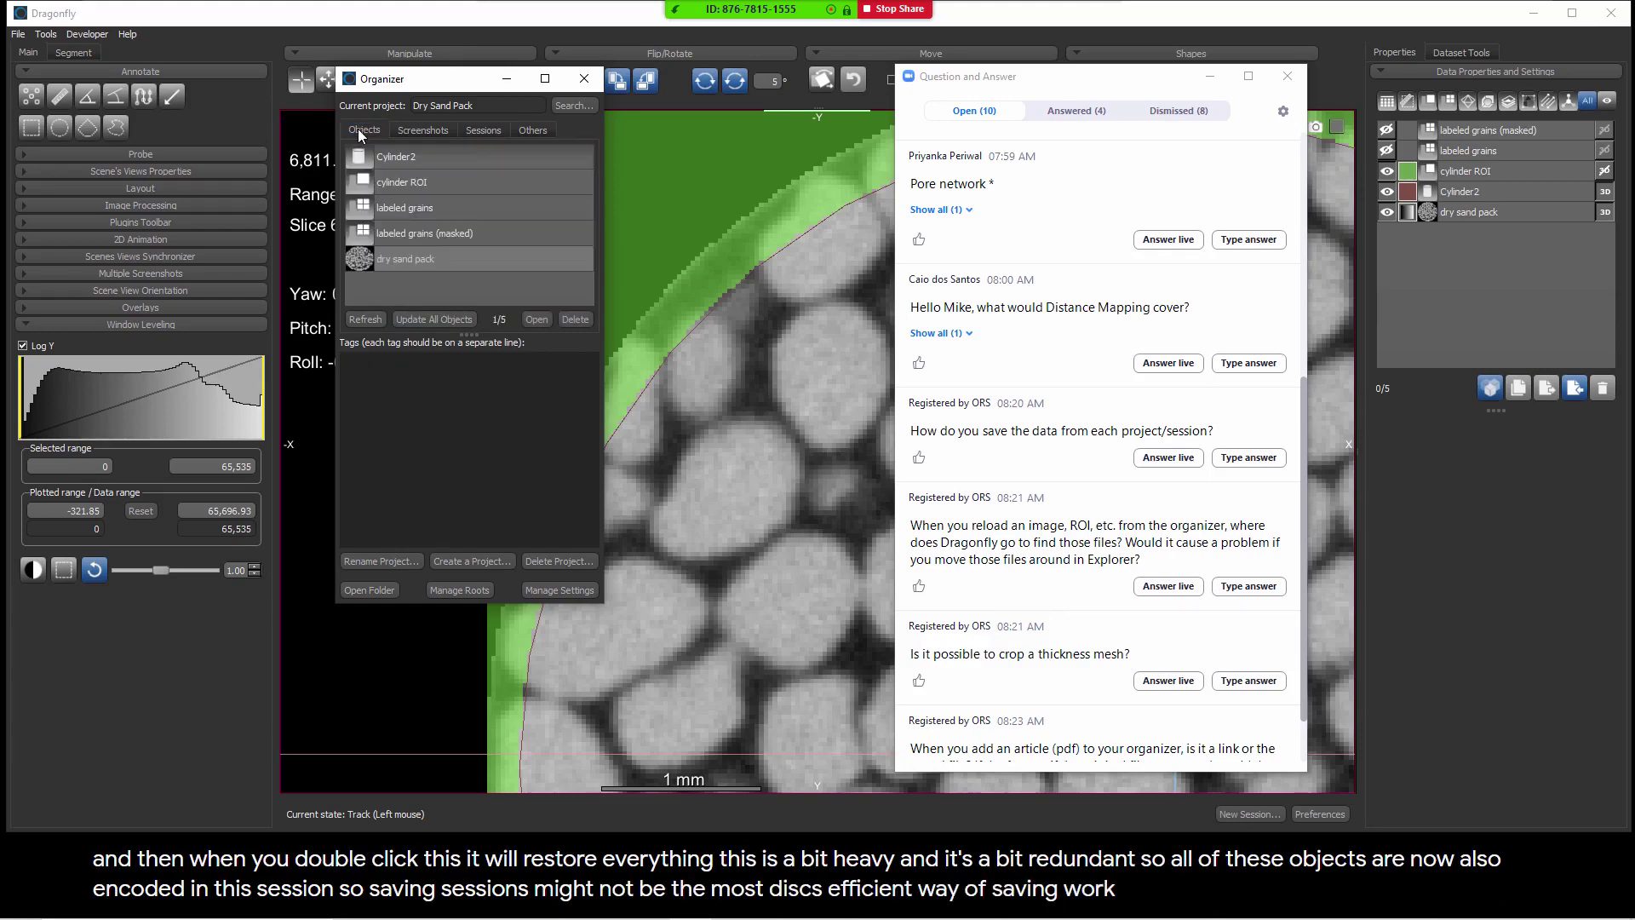
{"action": "left_click", "coordinate": [456, 261]}
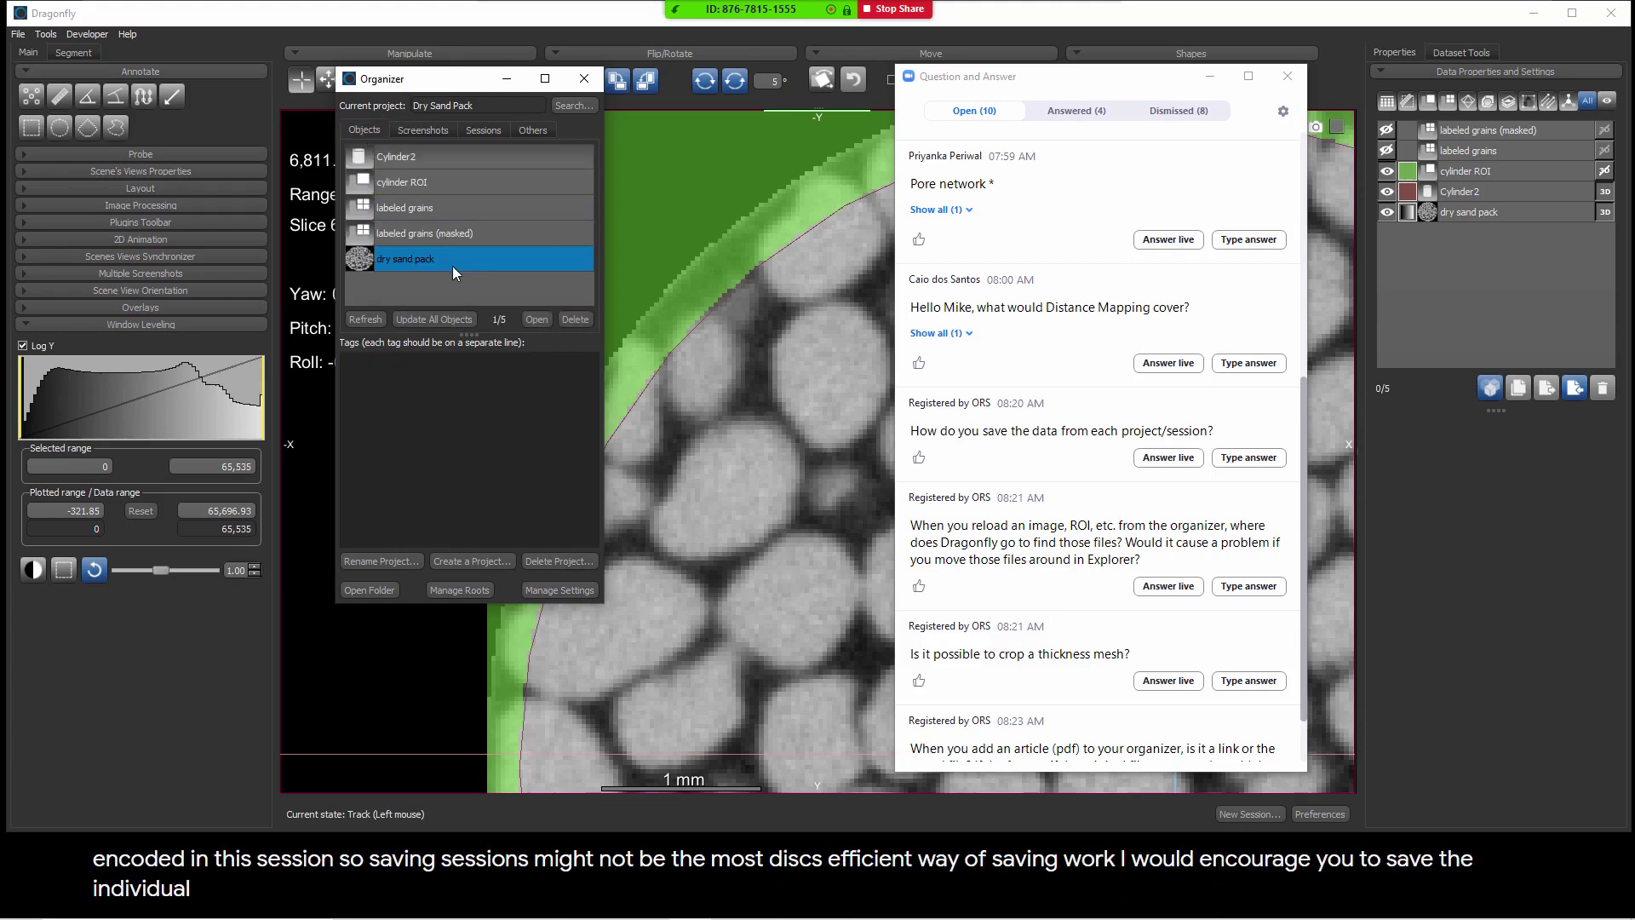
{"action": "key", "text": "alt+Tab"}
{"action": "key", "text": "alt+Tab"}
{"action": "key", "text": "alt+Tab"}
{"action": "key", "text": "alt+Tab"}
{"action": "key", "text": "alt+Tab"}
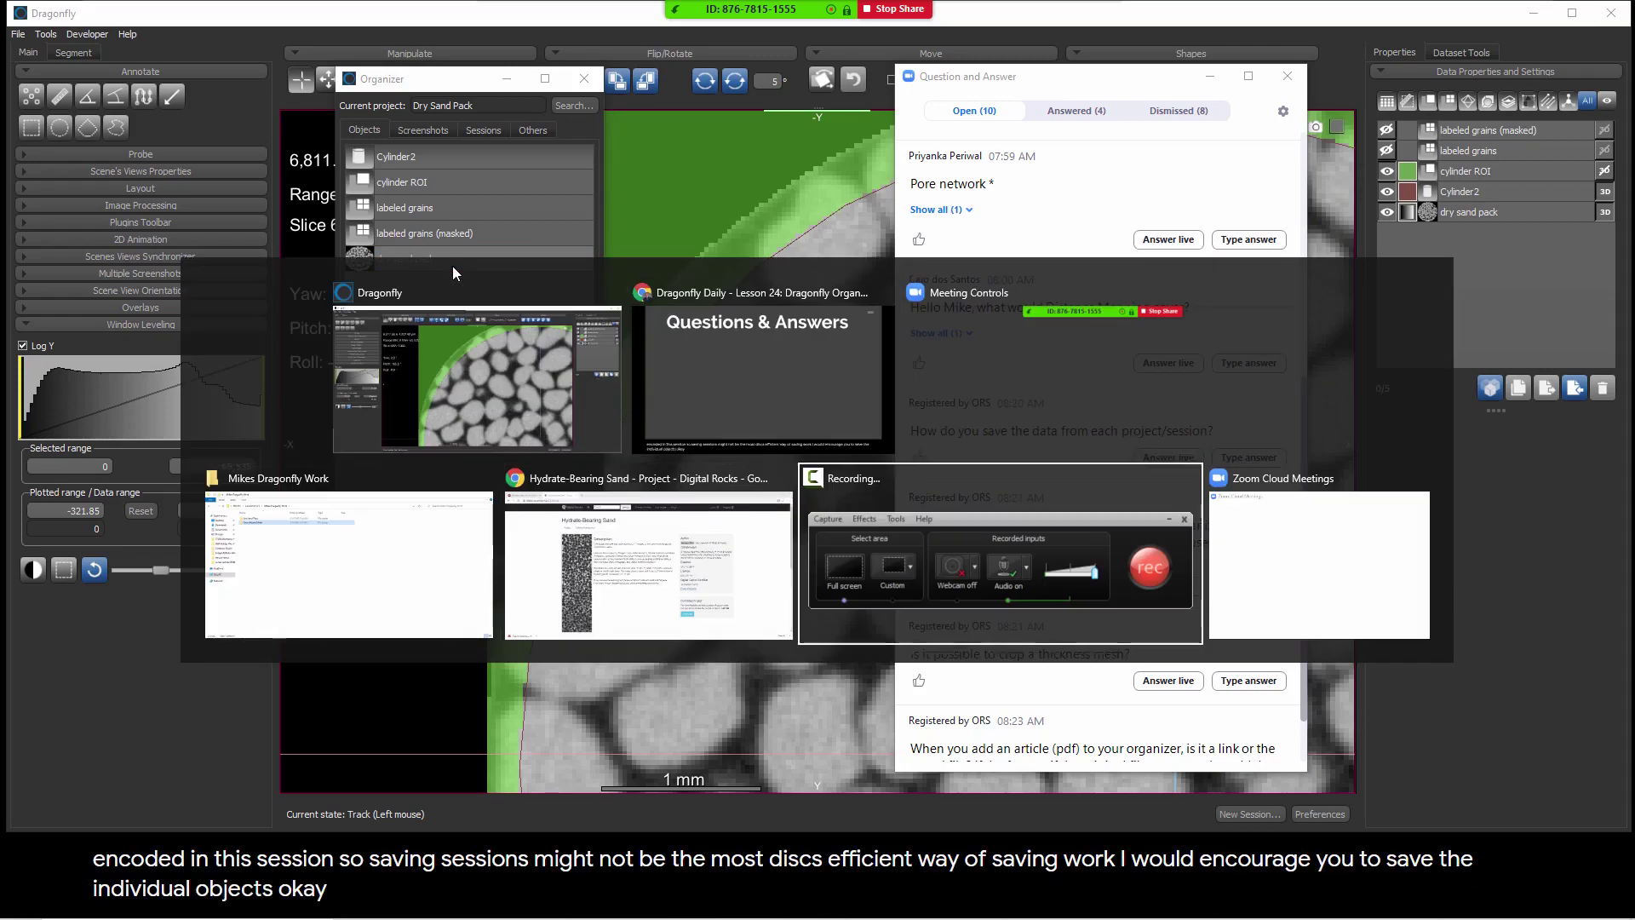
{"action": "key", "text": "alt+Tab"}
{"action": "key", "text": "alt+Tab"}
{"action": "key", "text": "alt+Tab"}
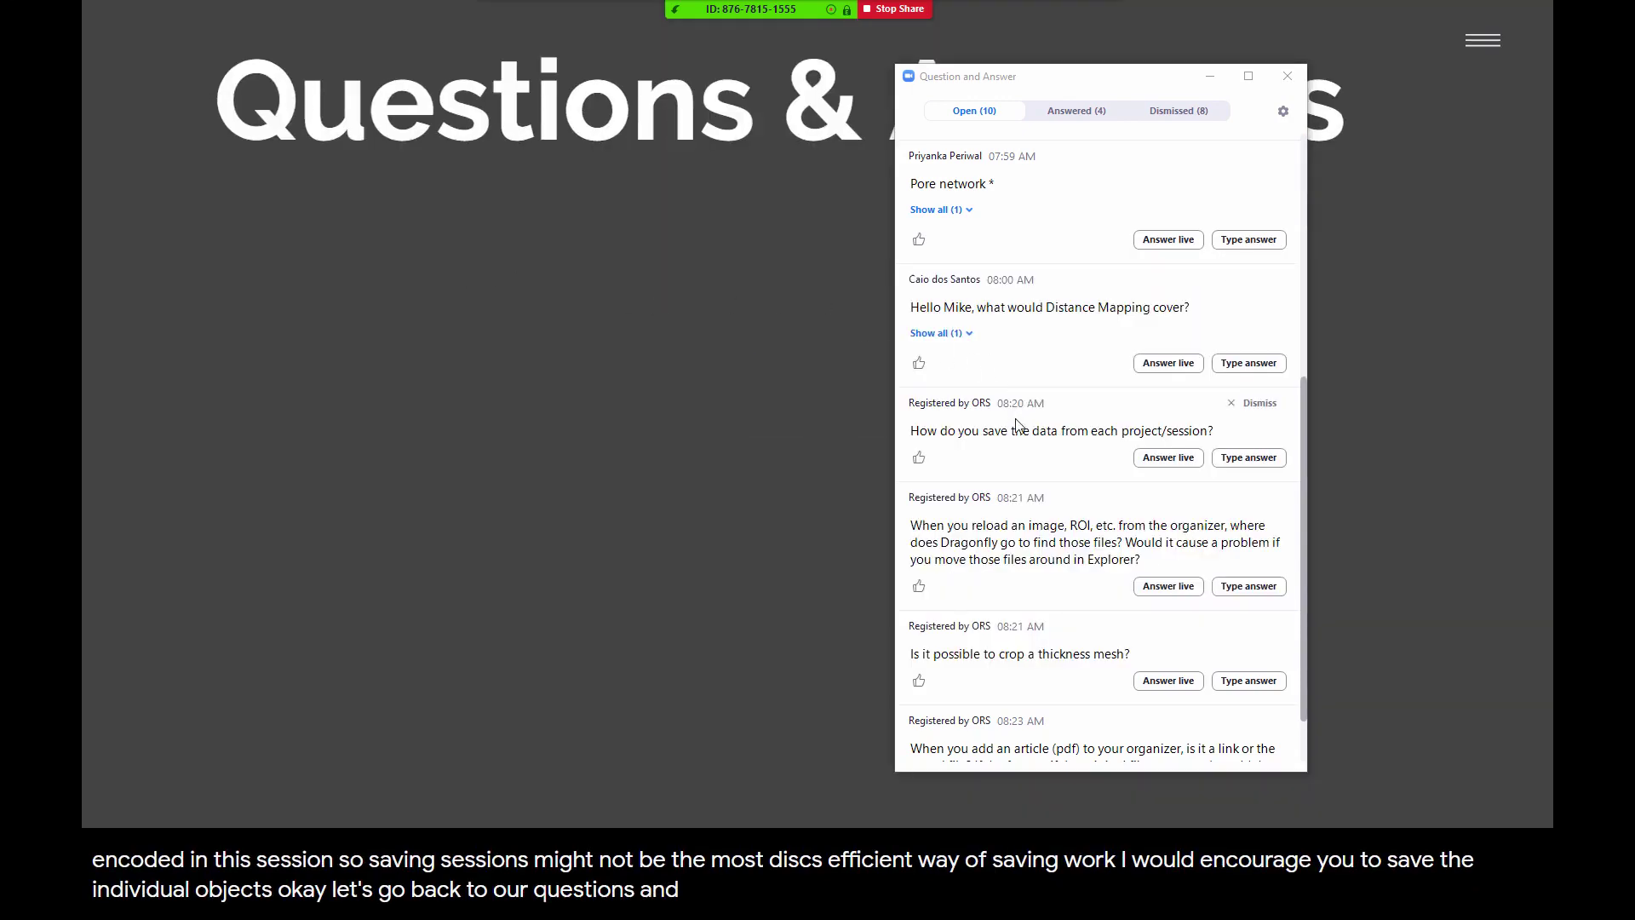
Return to the Q&A slide and take the PDF-article question live
{"action": "scroll", "coordinate": [1018, 426], "scroll_direction": "down", "scroll_amount": 1}
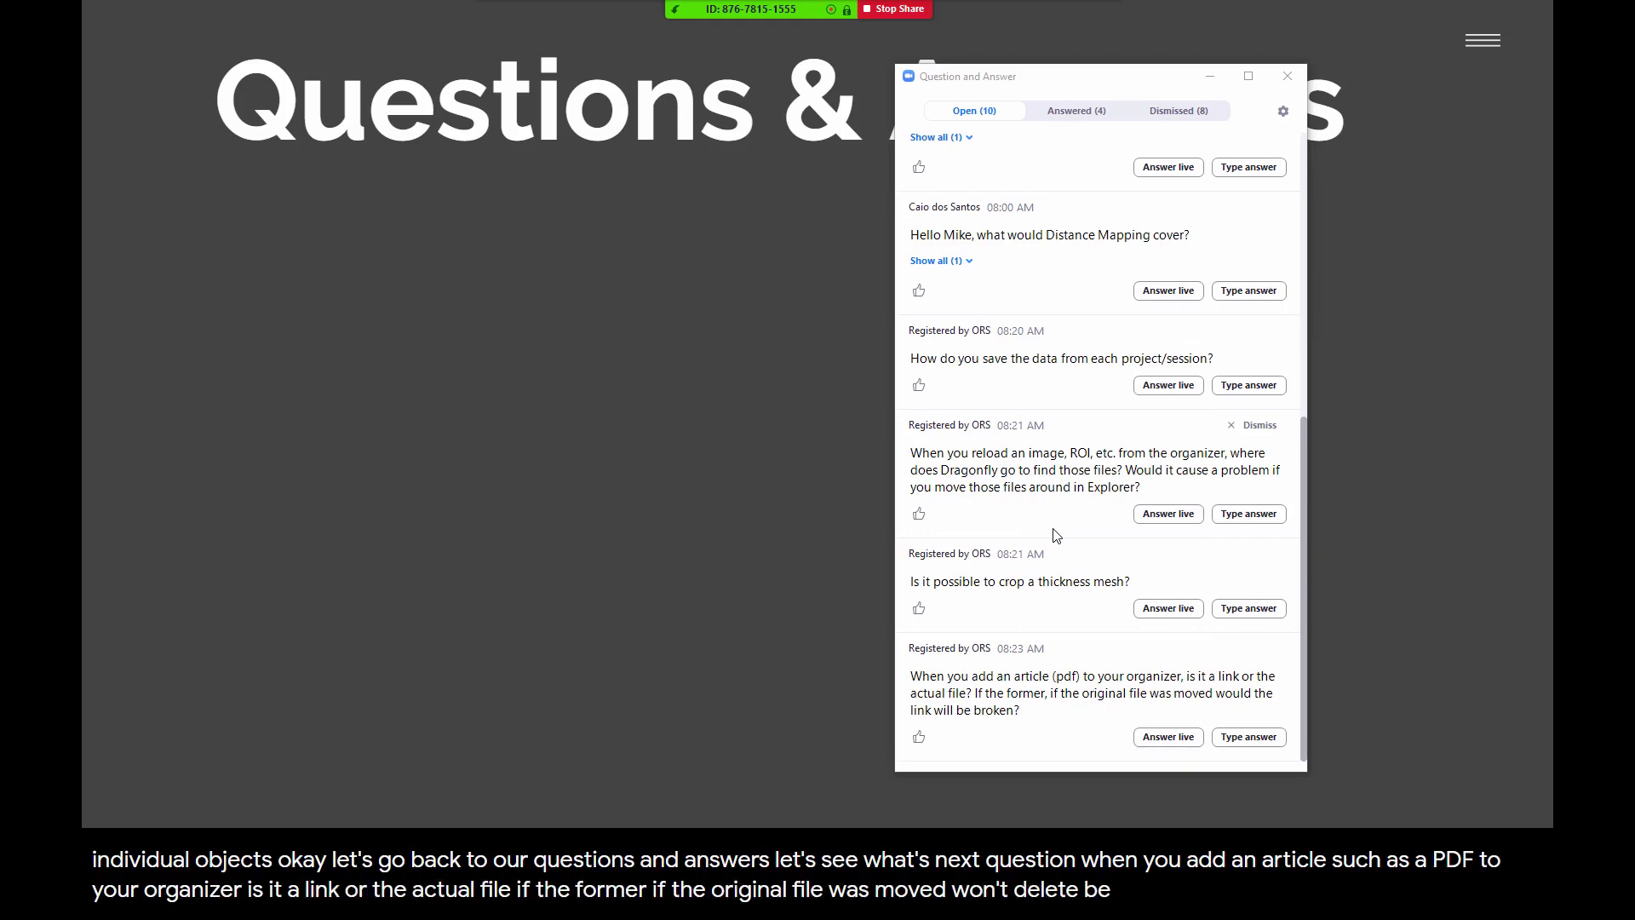
{"action": "key", "text": "alt+Tab"}
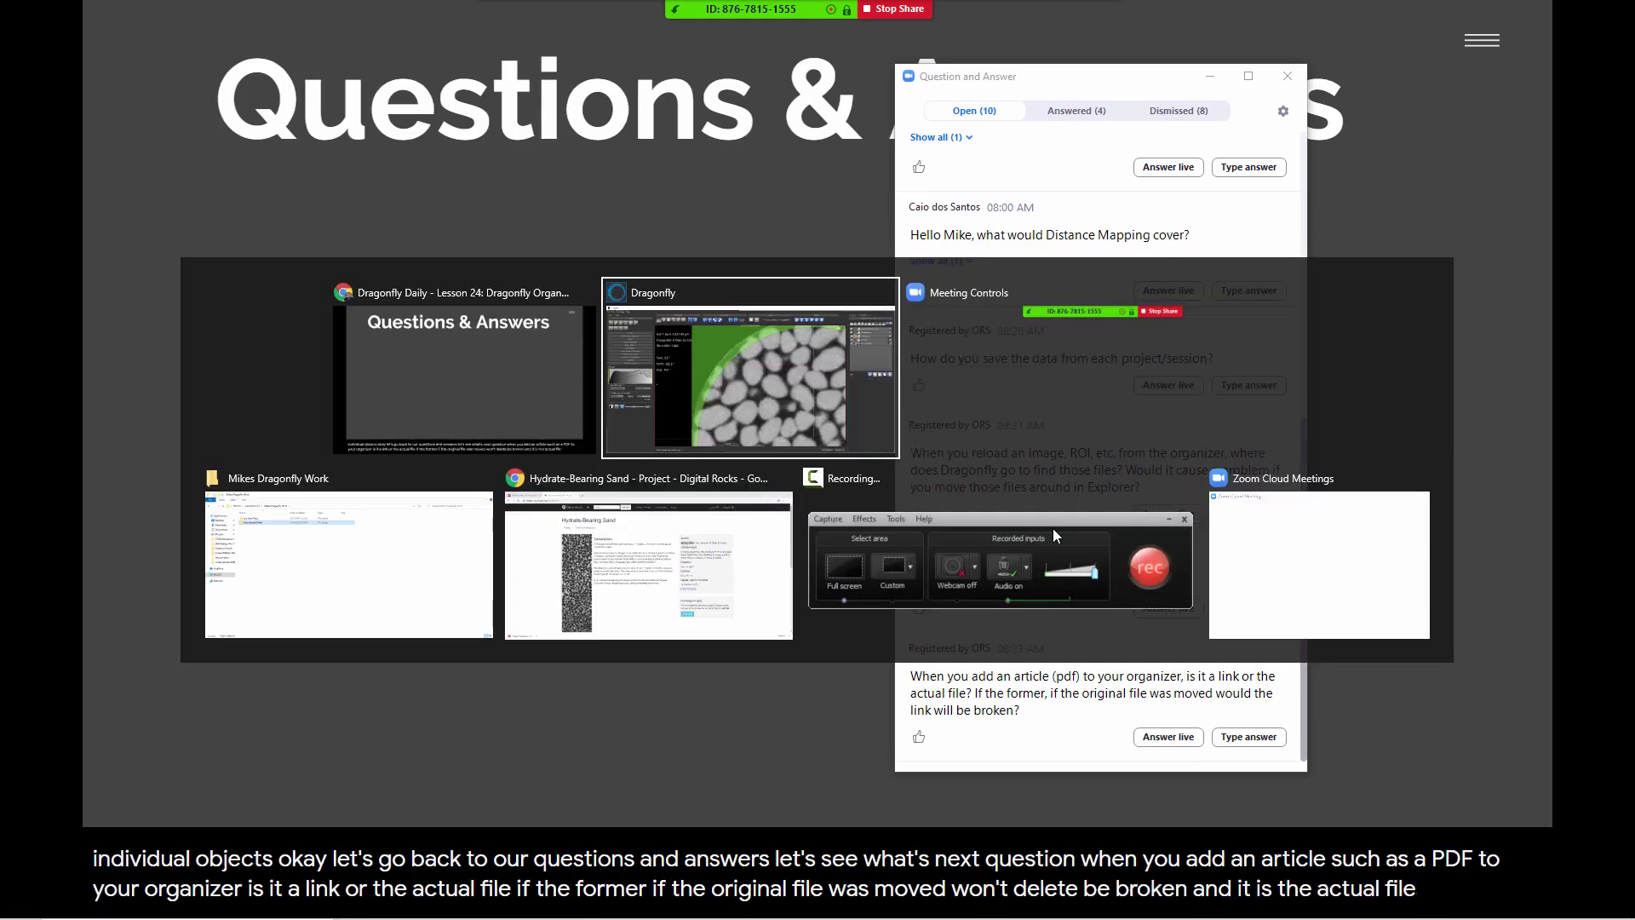
{"action": "key", "text": "Tab"}
{"action": "key", "text": "Tab"}
{"action": "key", "text": "Tab"}
{"action": "key", "text": "Tab"}
{"action": "key", "text": "Tab"}
{"action": "key", "text": "Tab"}
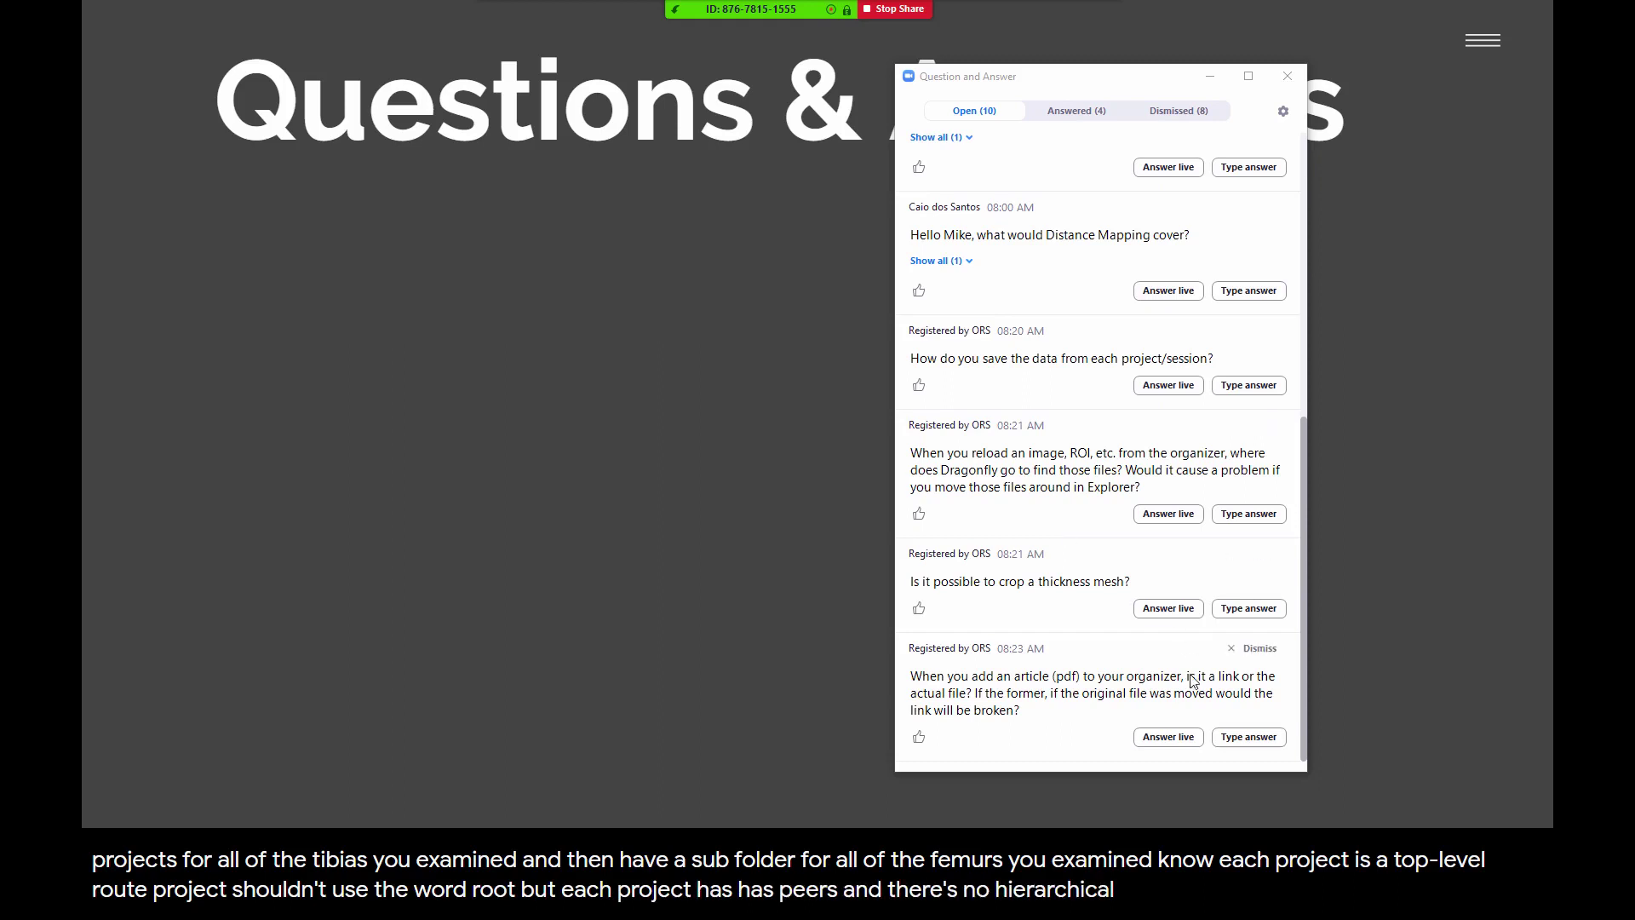
{"action": "left_click", "coordinate": [1169, 737]}
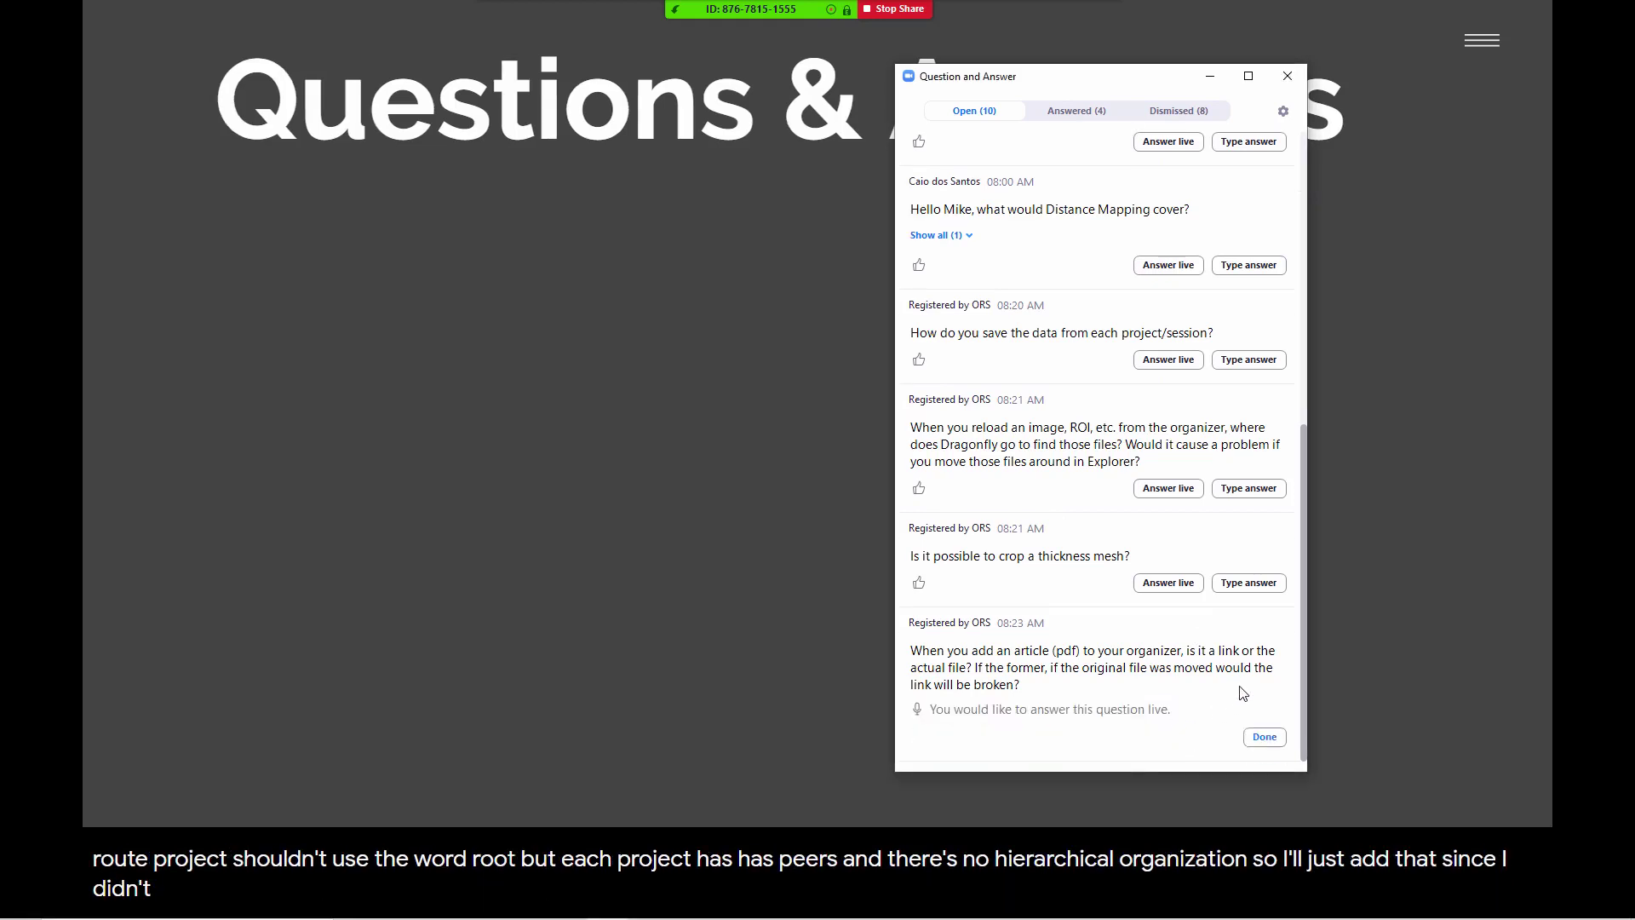
Mark the PDF-article question answered and switch back to Dragonfly's Organizer
{"action": "left_click", "coordinate": [1265, 737]}
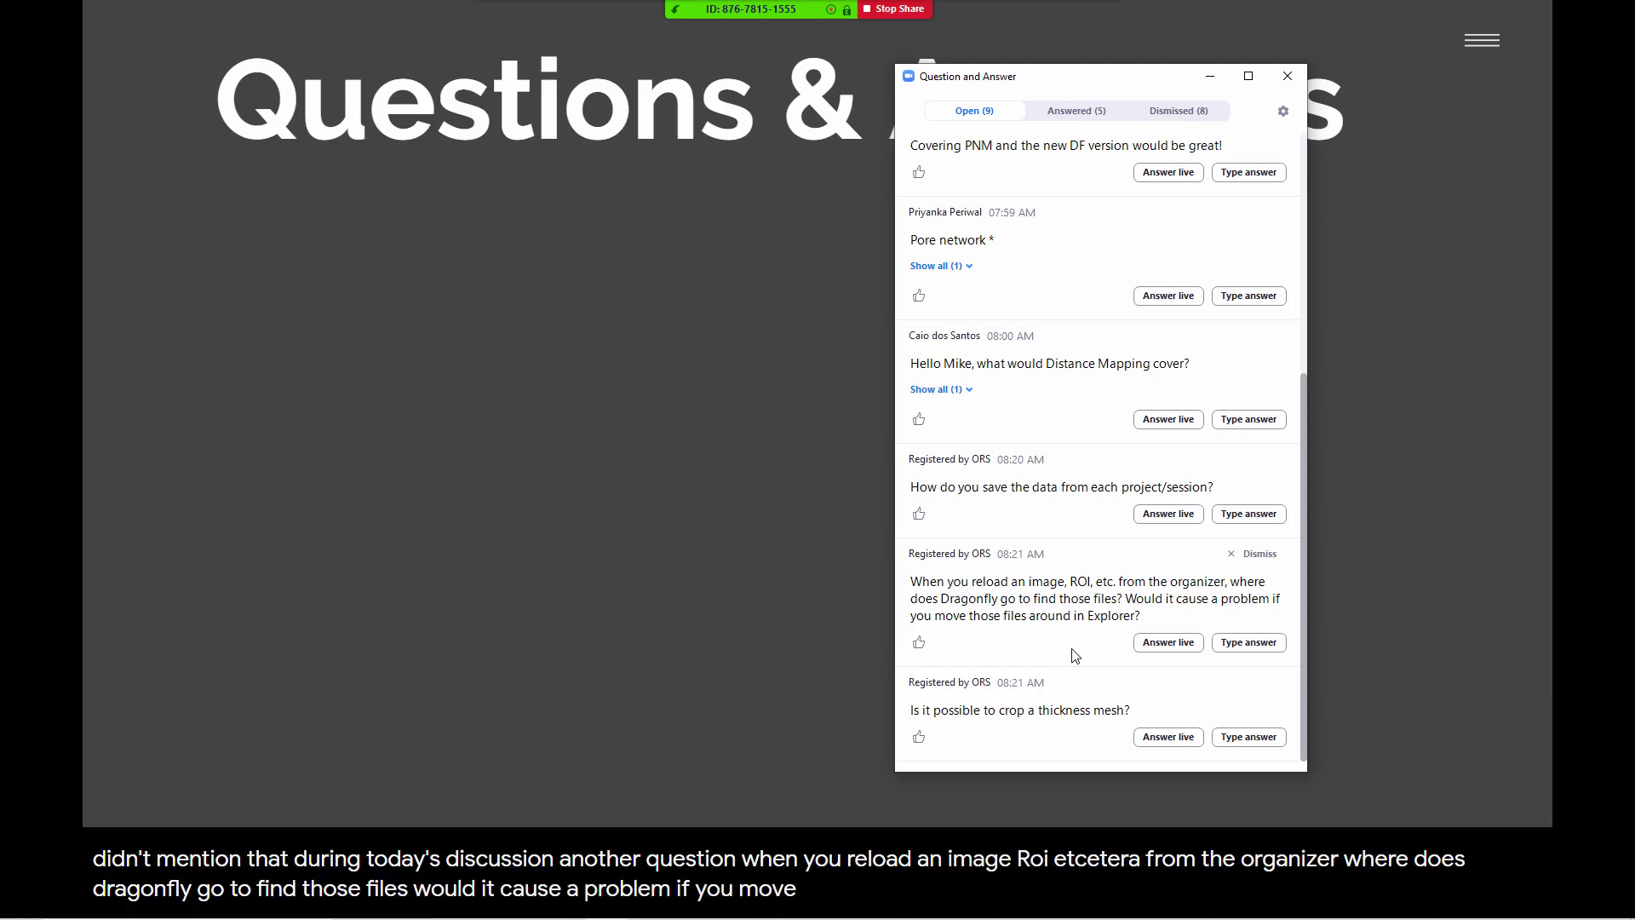
{"action": "key", "text": "alt+Tab"}
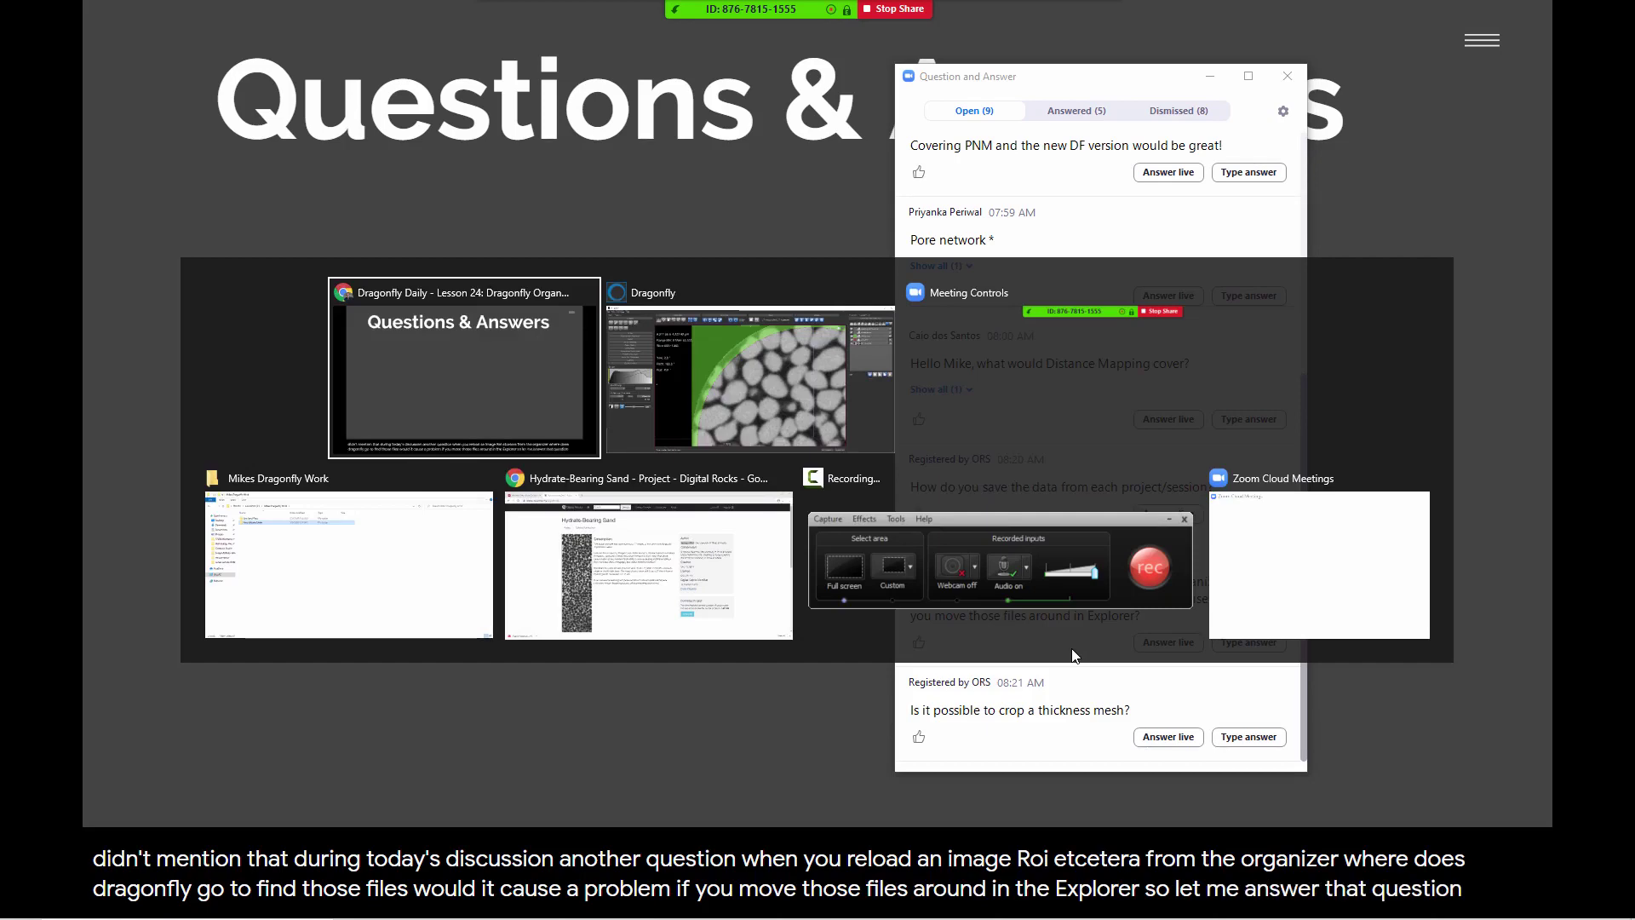
{"action": "key", "text": "Tab"}
{"action": "key", "text": "Tab"}
{"action": "key", "text": "Tab"}
{"action": "key", "text": "Tab"}
{"action": "key", "text": "Tab"}
{"action": "key", "text": "Tab"}
{"action": "key", "text": "Tab"}
{"action": "key", "text": "Tab"}
{"action": "key", "text": "Tab"}
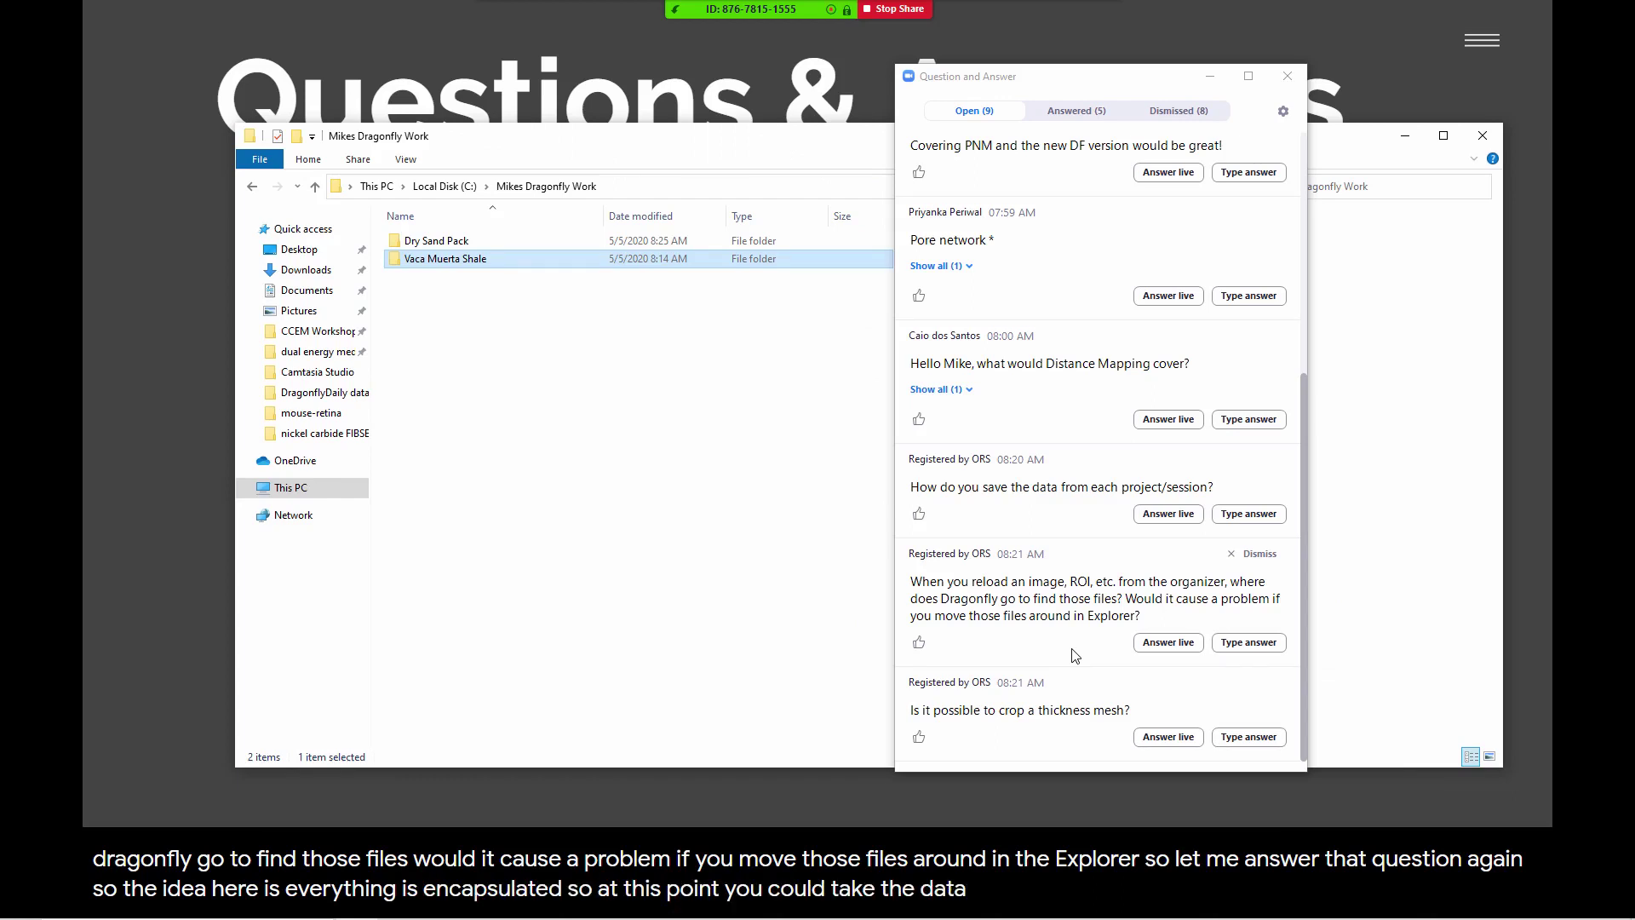
{"action": "key", "text": "alt+Tab"}
{"action": "key", "text": "alt+Tab"}
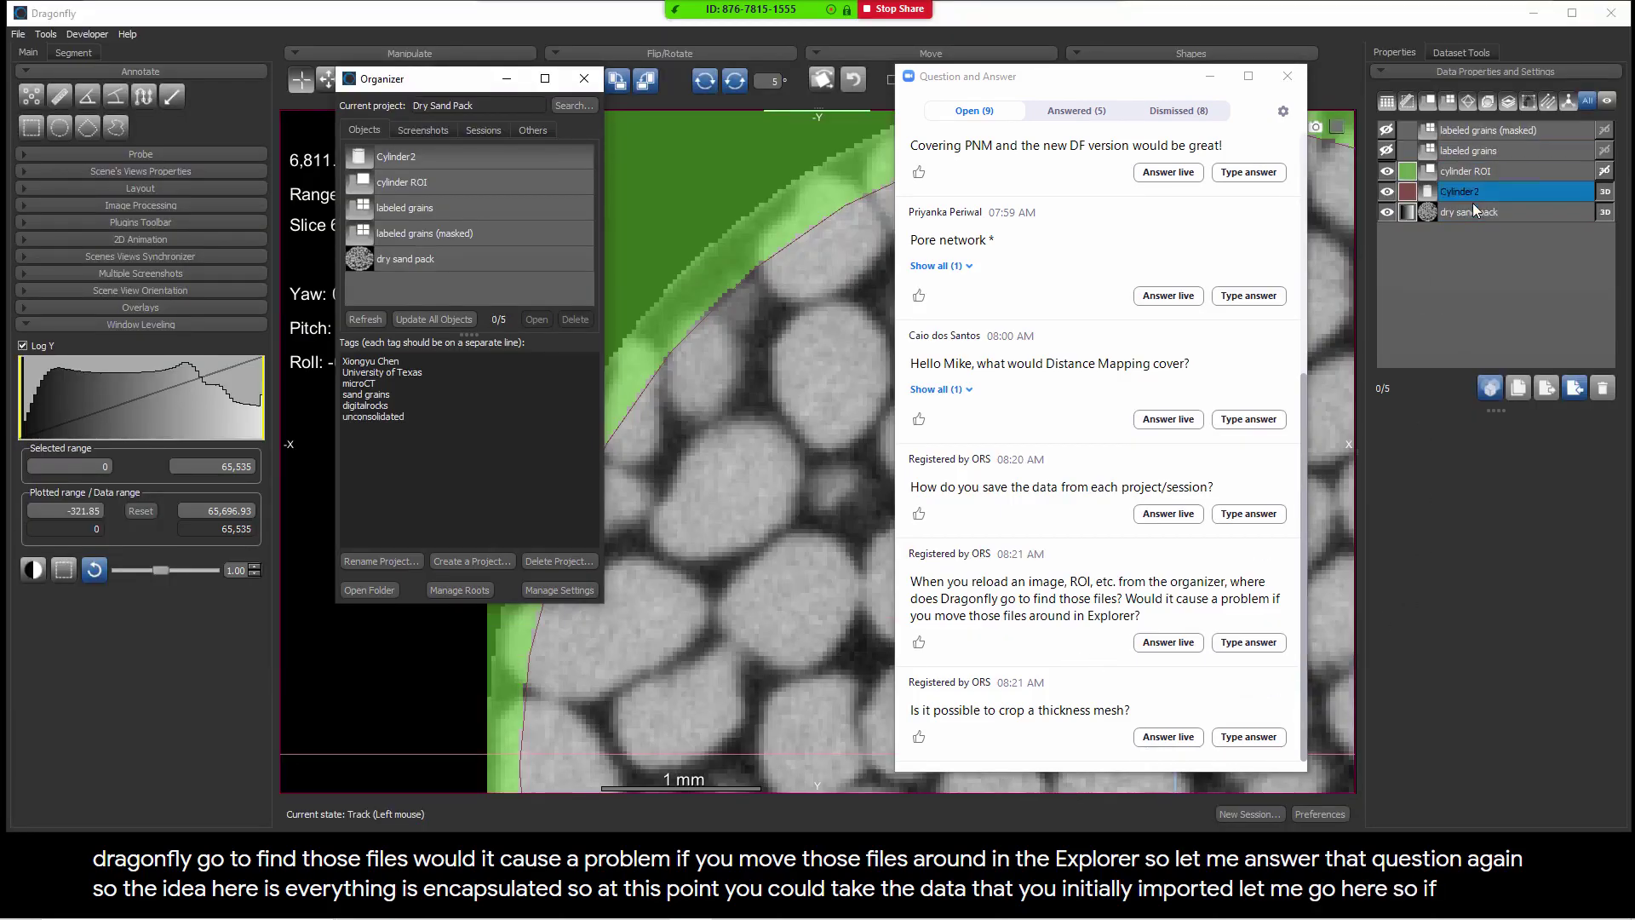
Clear the five loaded objects and reimport dry sand pack.ORSObject with all listed objects
{"action": "left_click", "coordinate": [1491, 171]}
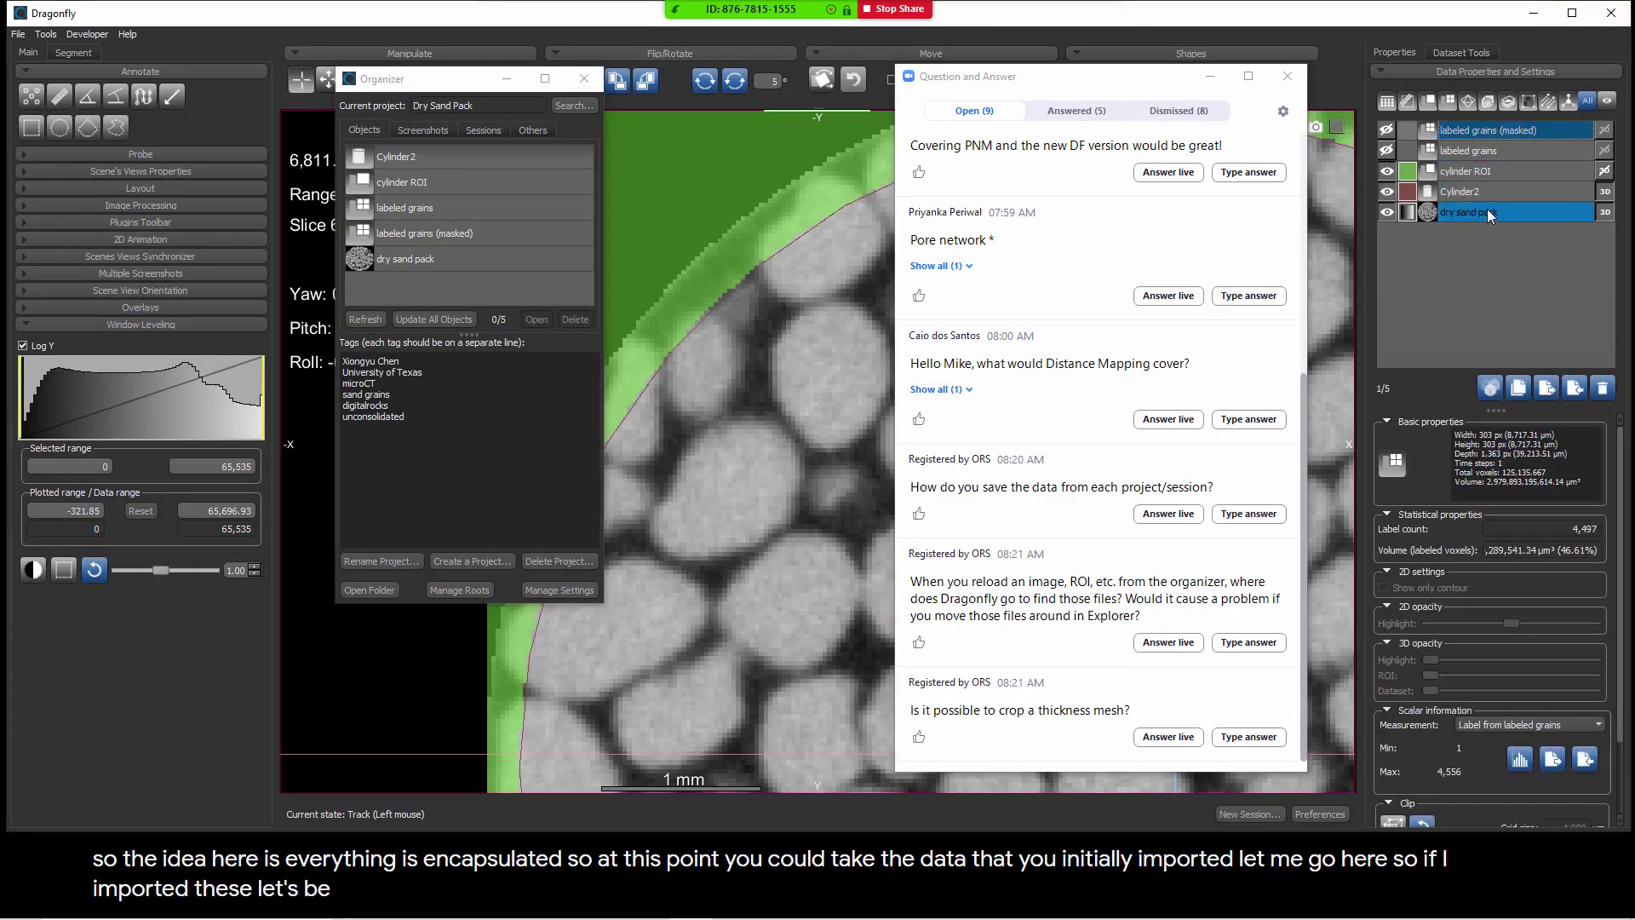
{"action": "left_click", "coordinate": [1487, 213], "text": "shift"}
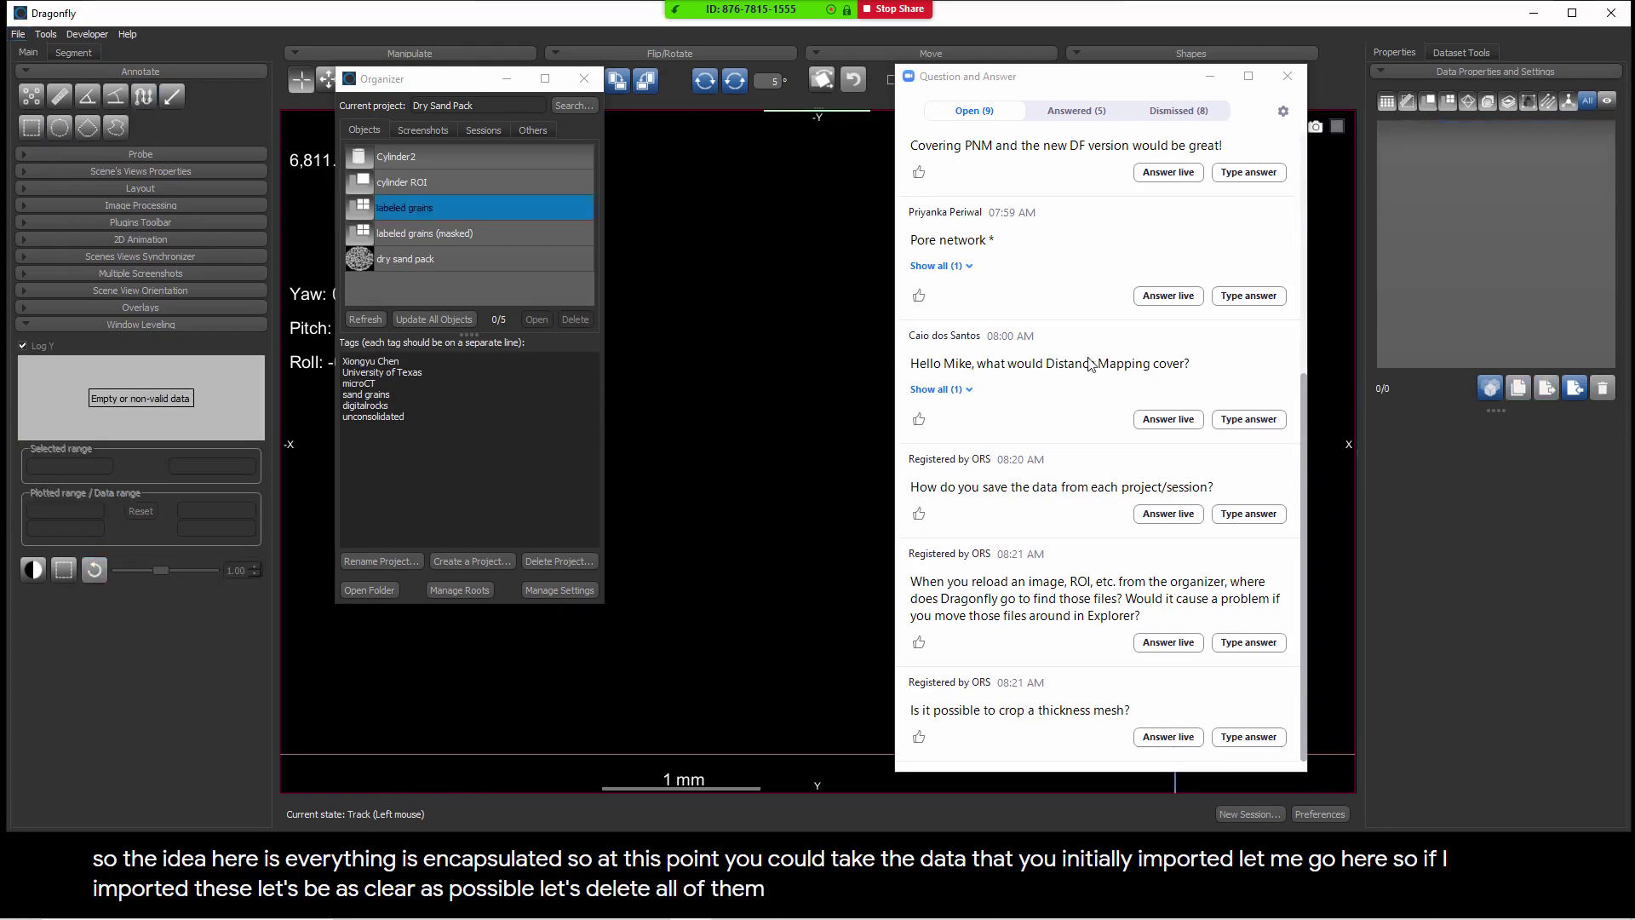
{"action": "left_click", "coordinate": [1575, 388]}
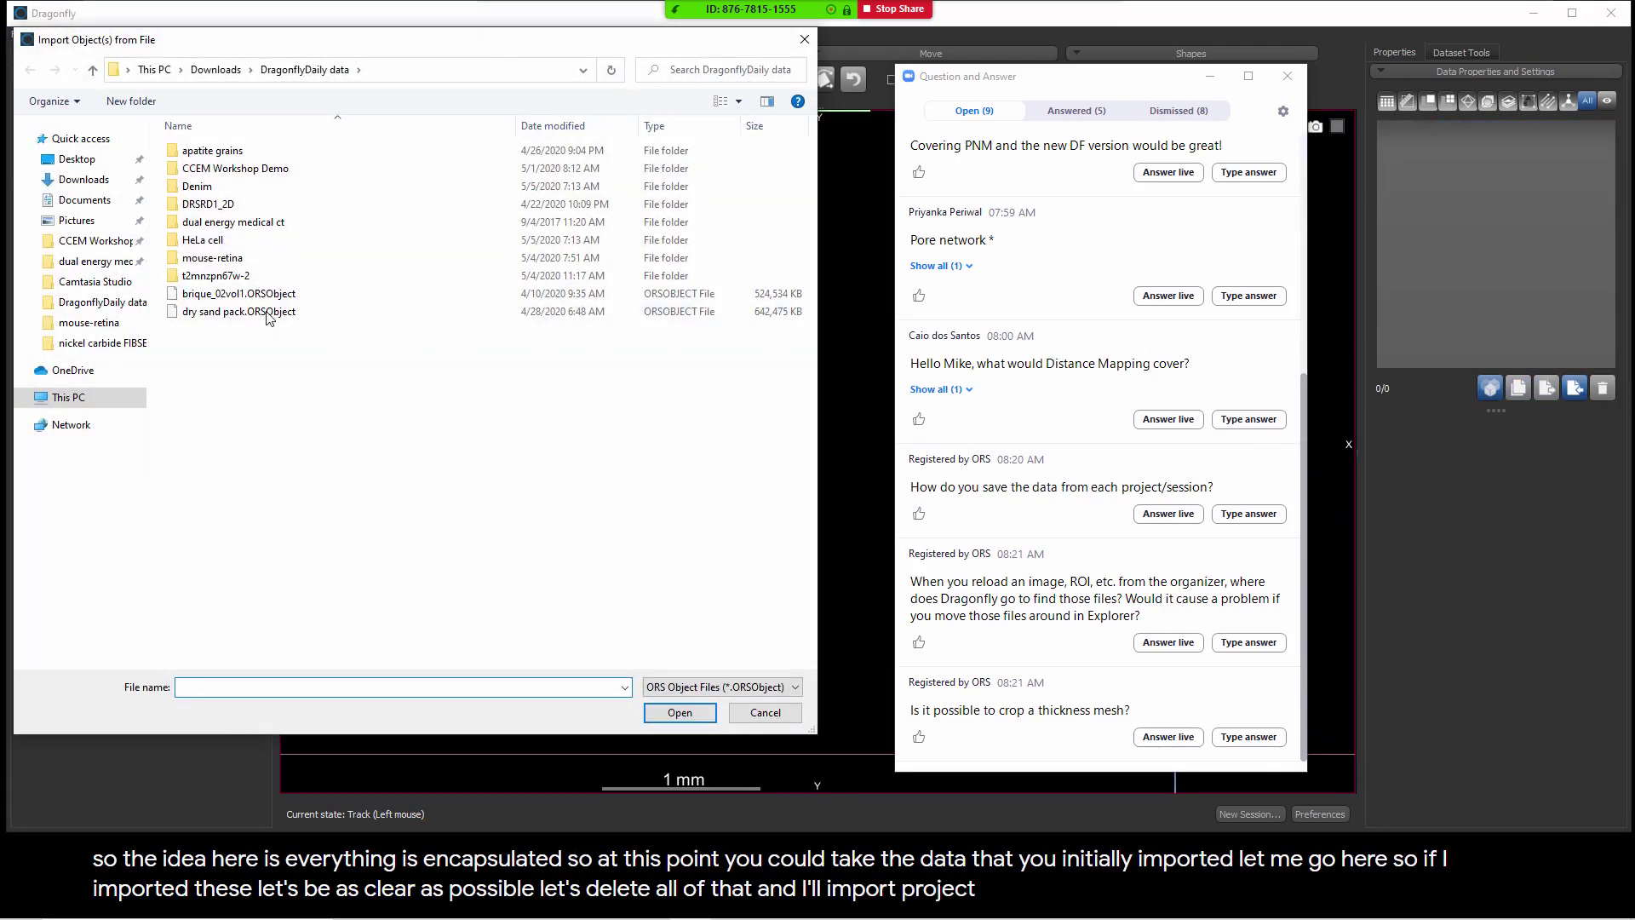
{"action": "double_click", "coordinate": [266, 319]}
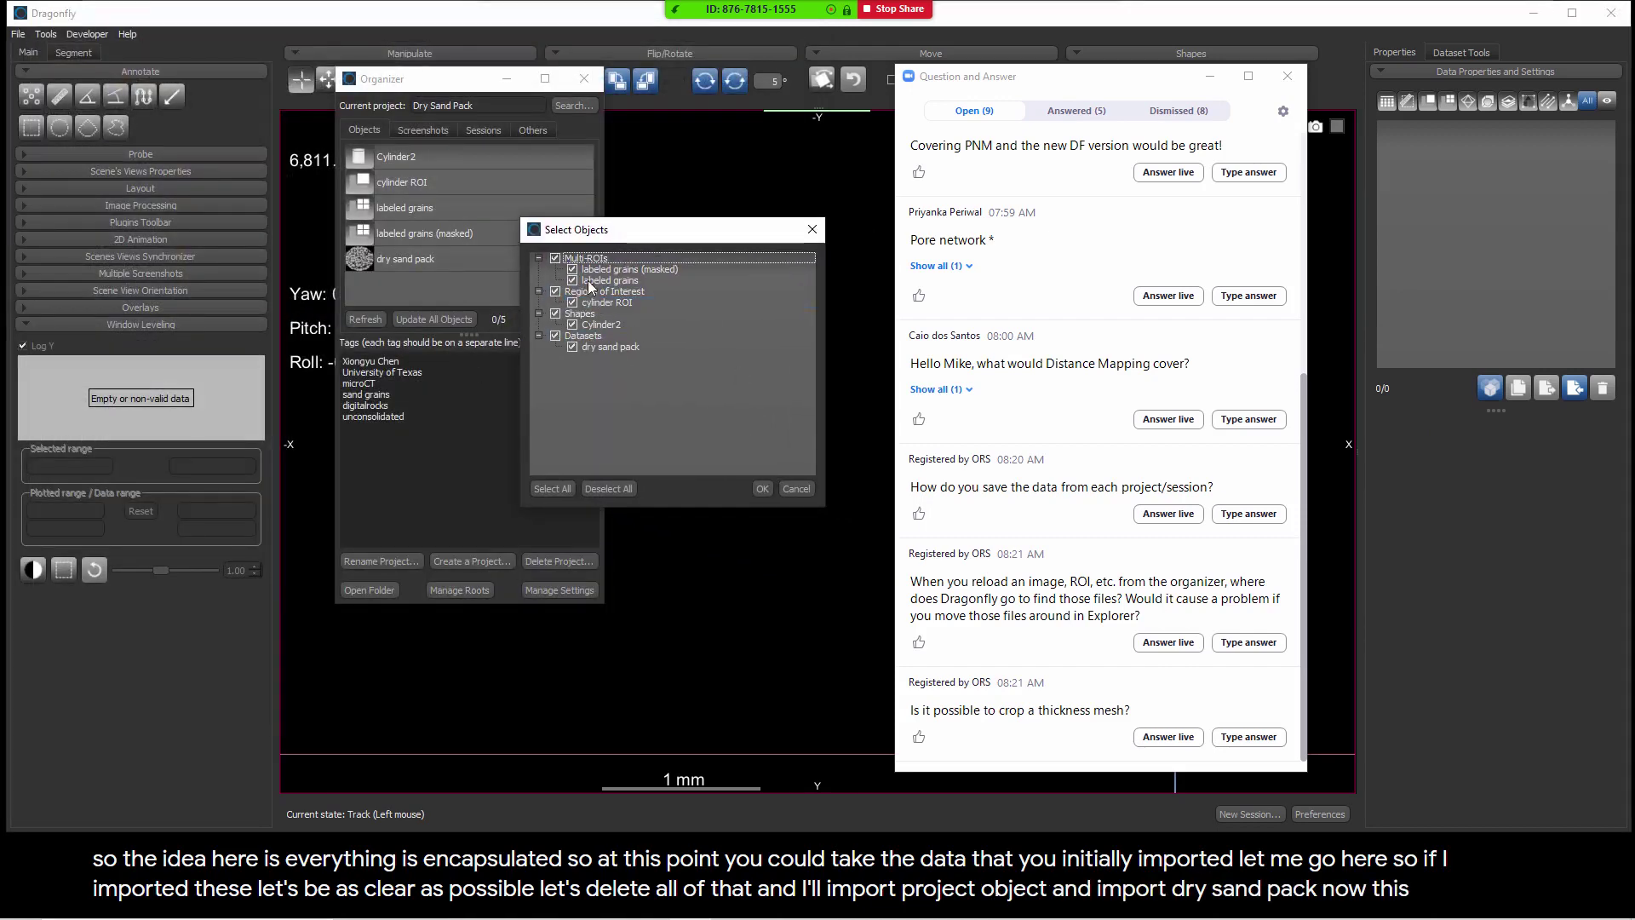
{"action": "left_click", "coordinate": [763, 486]}
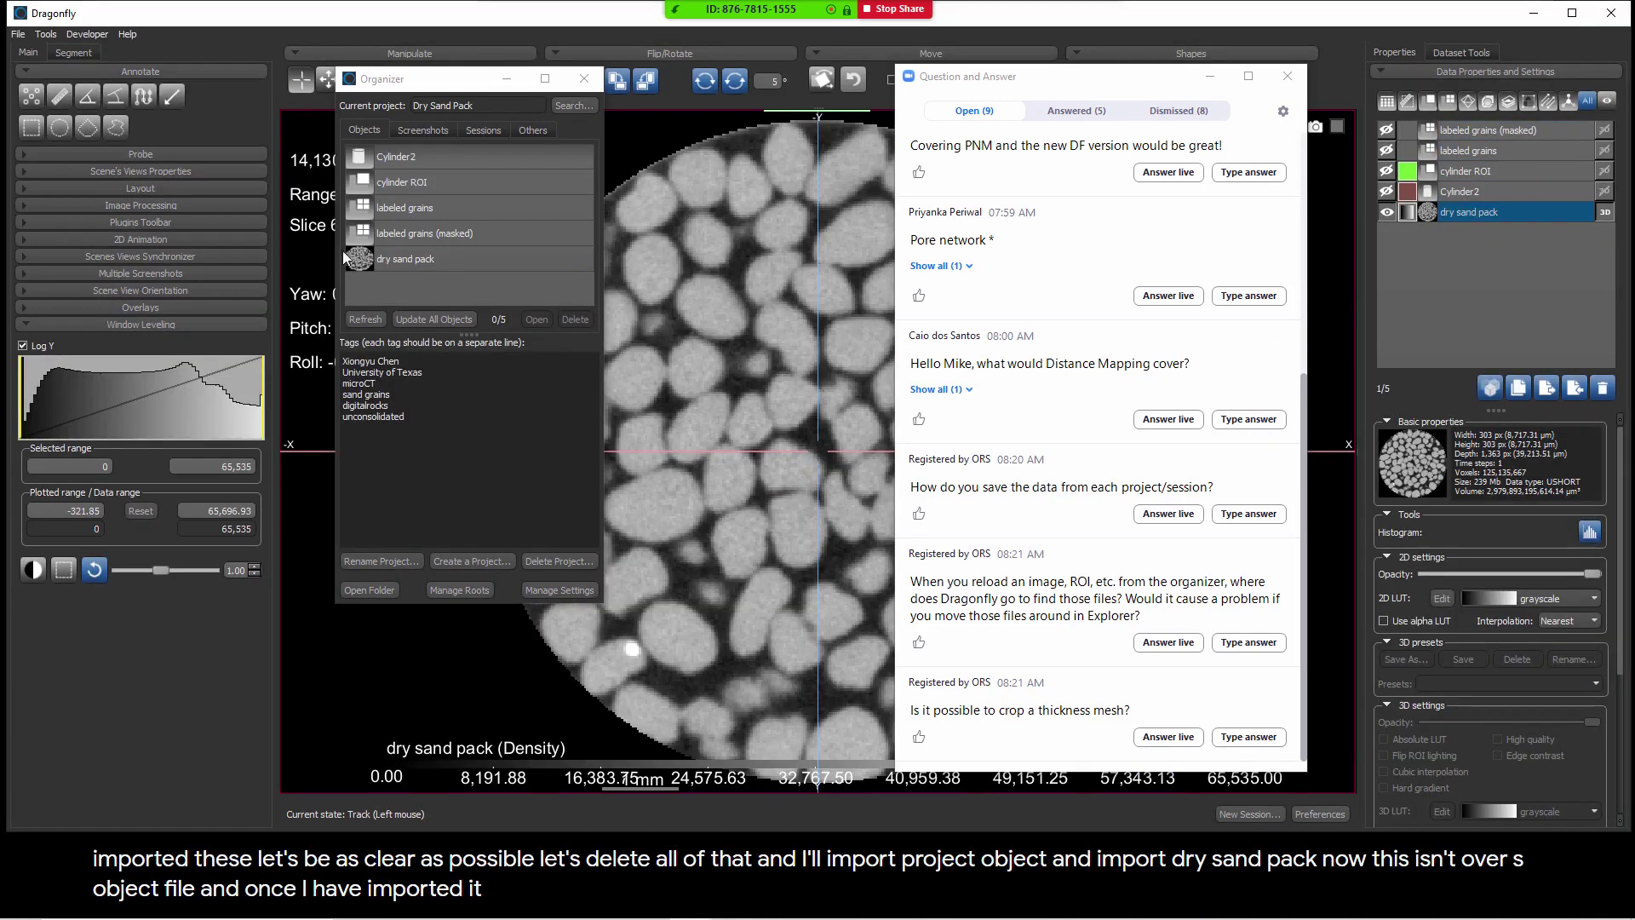
Review the stored Cylinder2, cylinder ROI and labeled grains (masked) copies, then glance at the work folder
{"action": "left_click", "coordinate": [396, 157]}
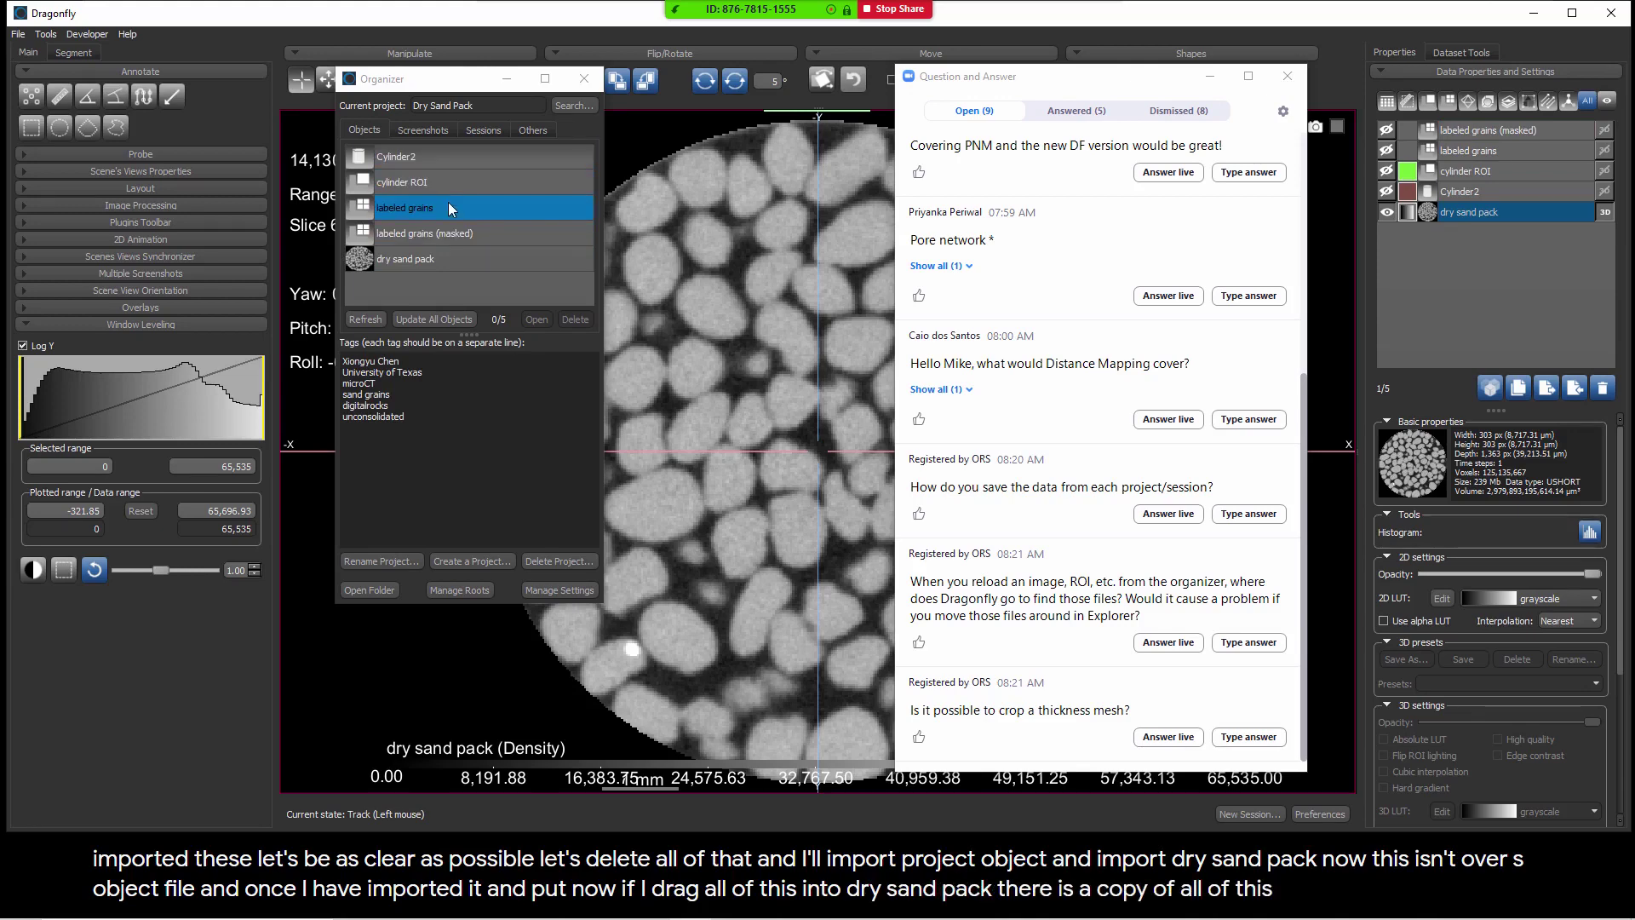
{"action": "left_click", "coordinate": [482, 174]}
{"action": "left_click", "coordinate": [394, 233]}
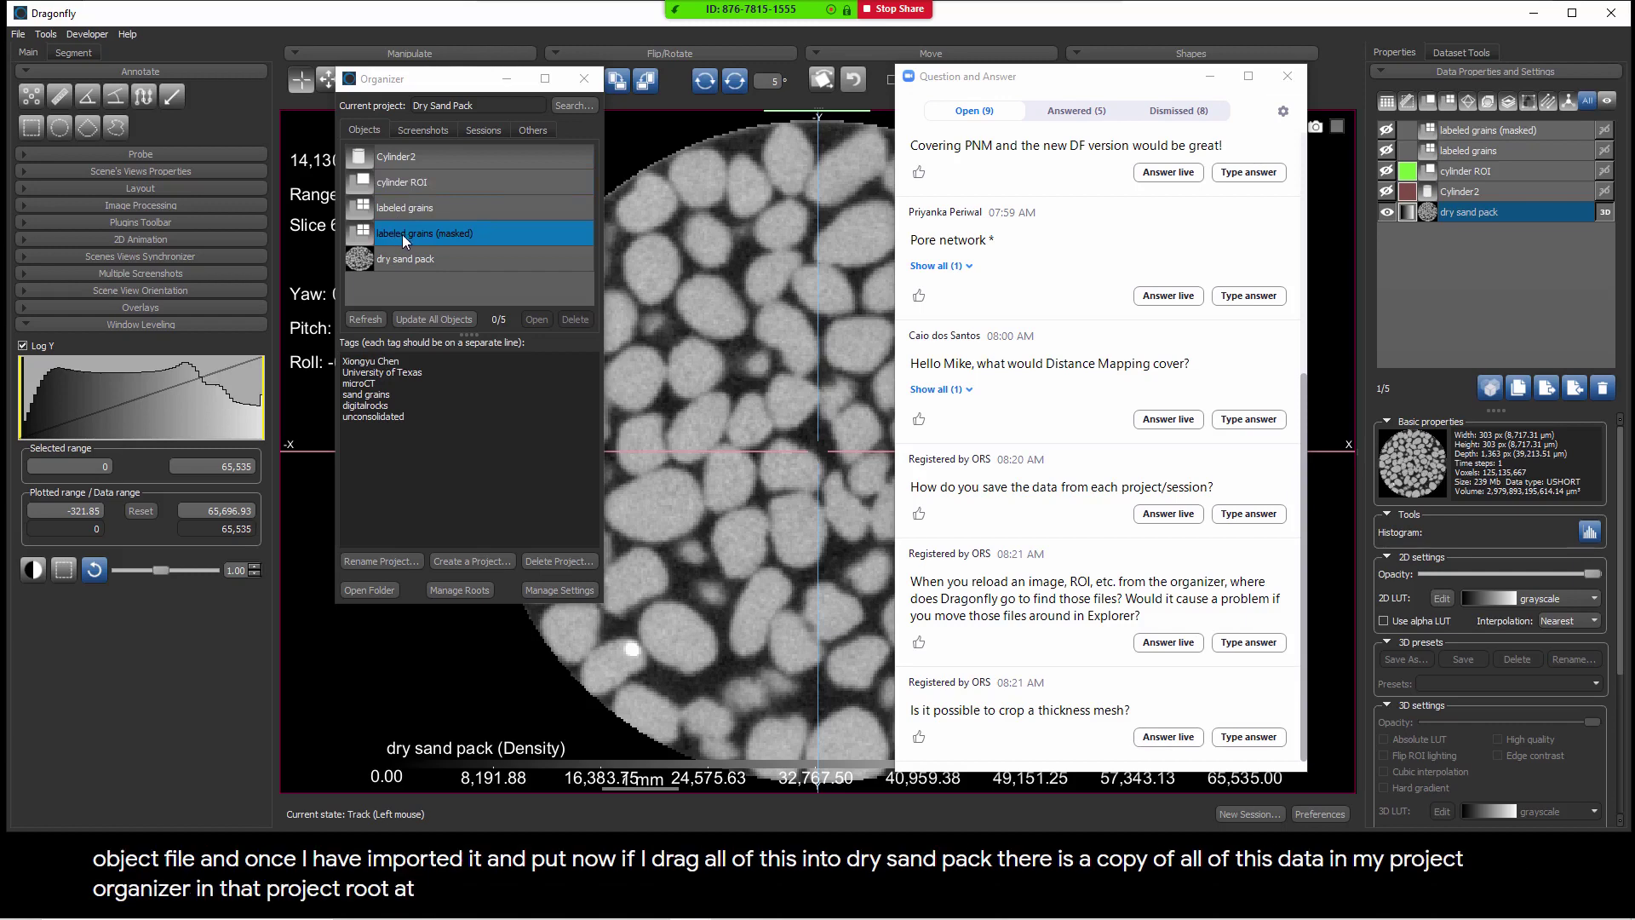
{"action": "key", "text": "alt+Tab"}
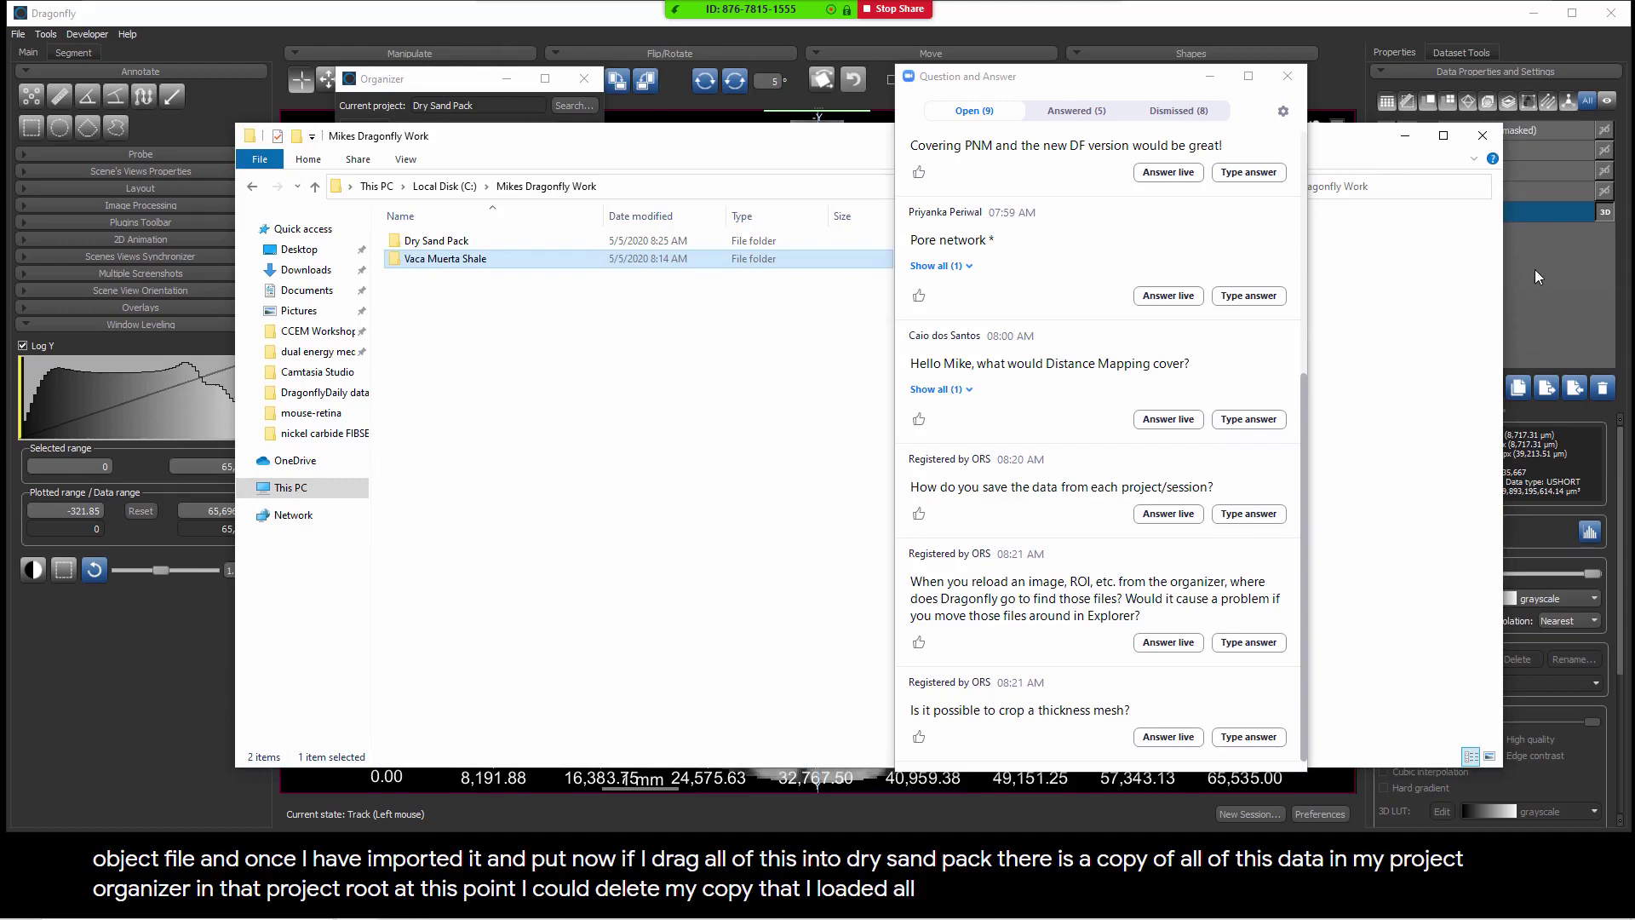
{"action": "left_click", "coordinate": [1535, 269]}
Locate dry sand pack.ORSObject without importing it, then take the project-saving question live
{"action": "key", "text": "alt+f"}
{"action": "key", "text": "Right"}
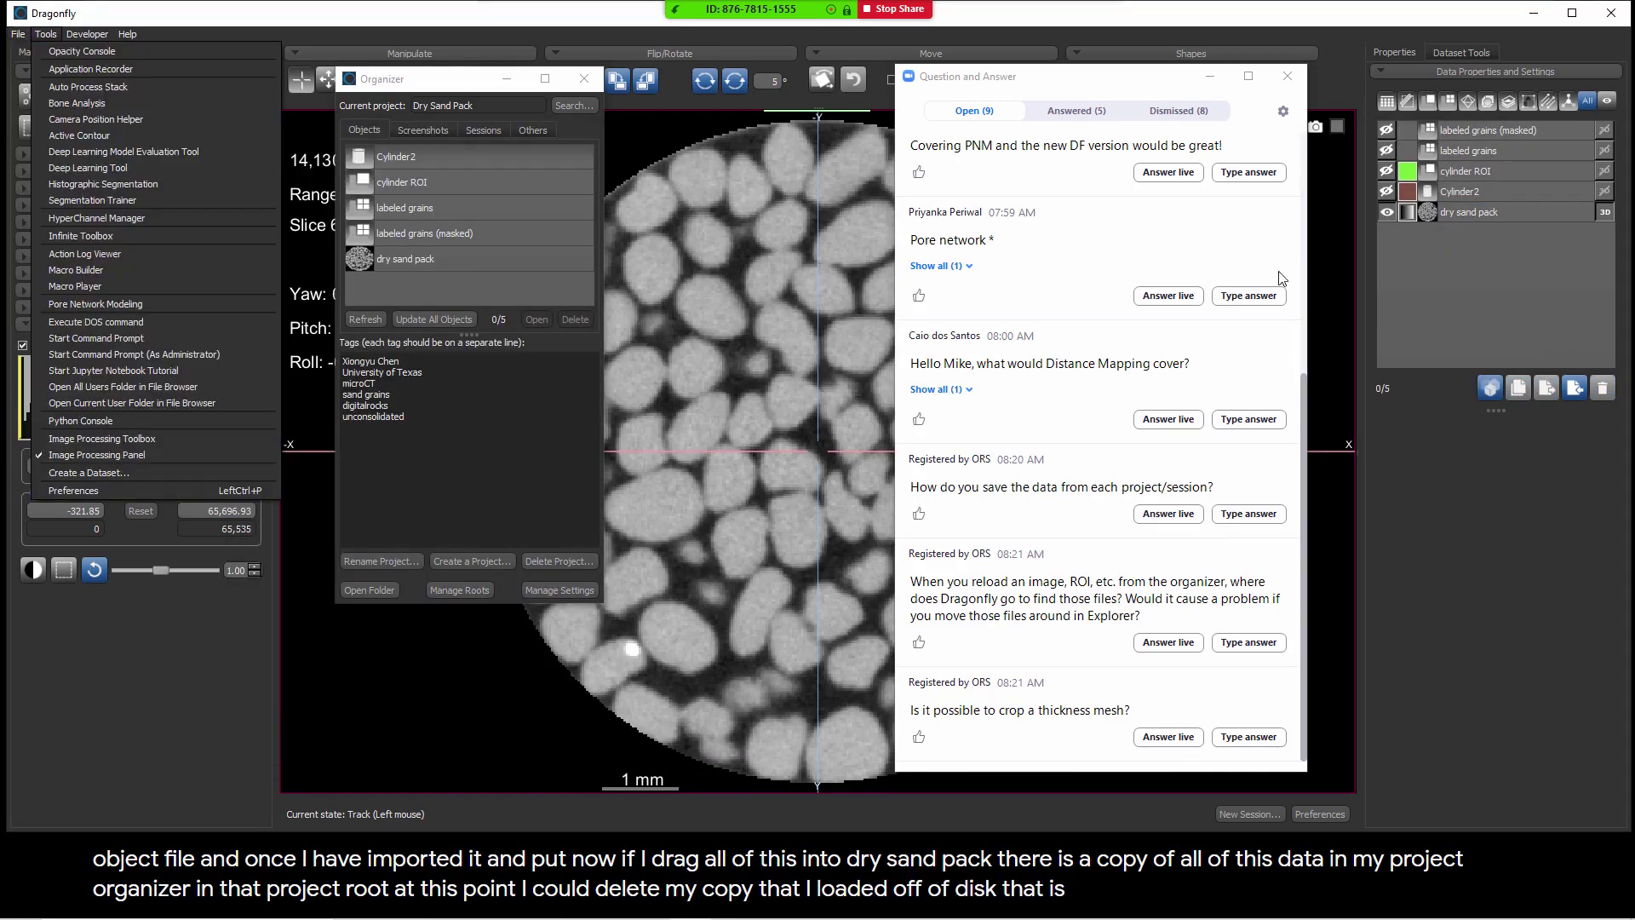
{"action": "left_click", "coordinate": [1546, 394]}
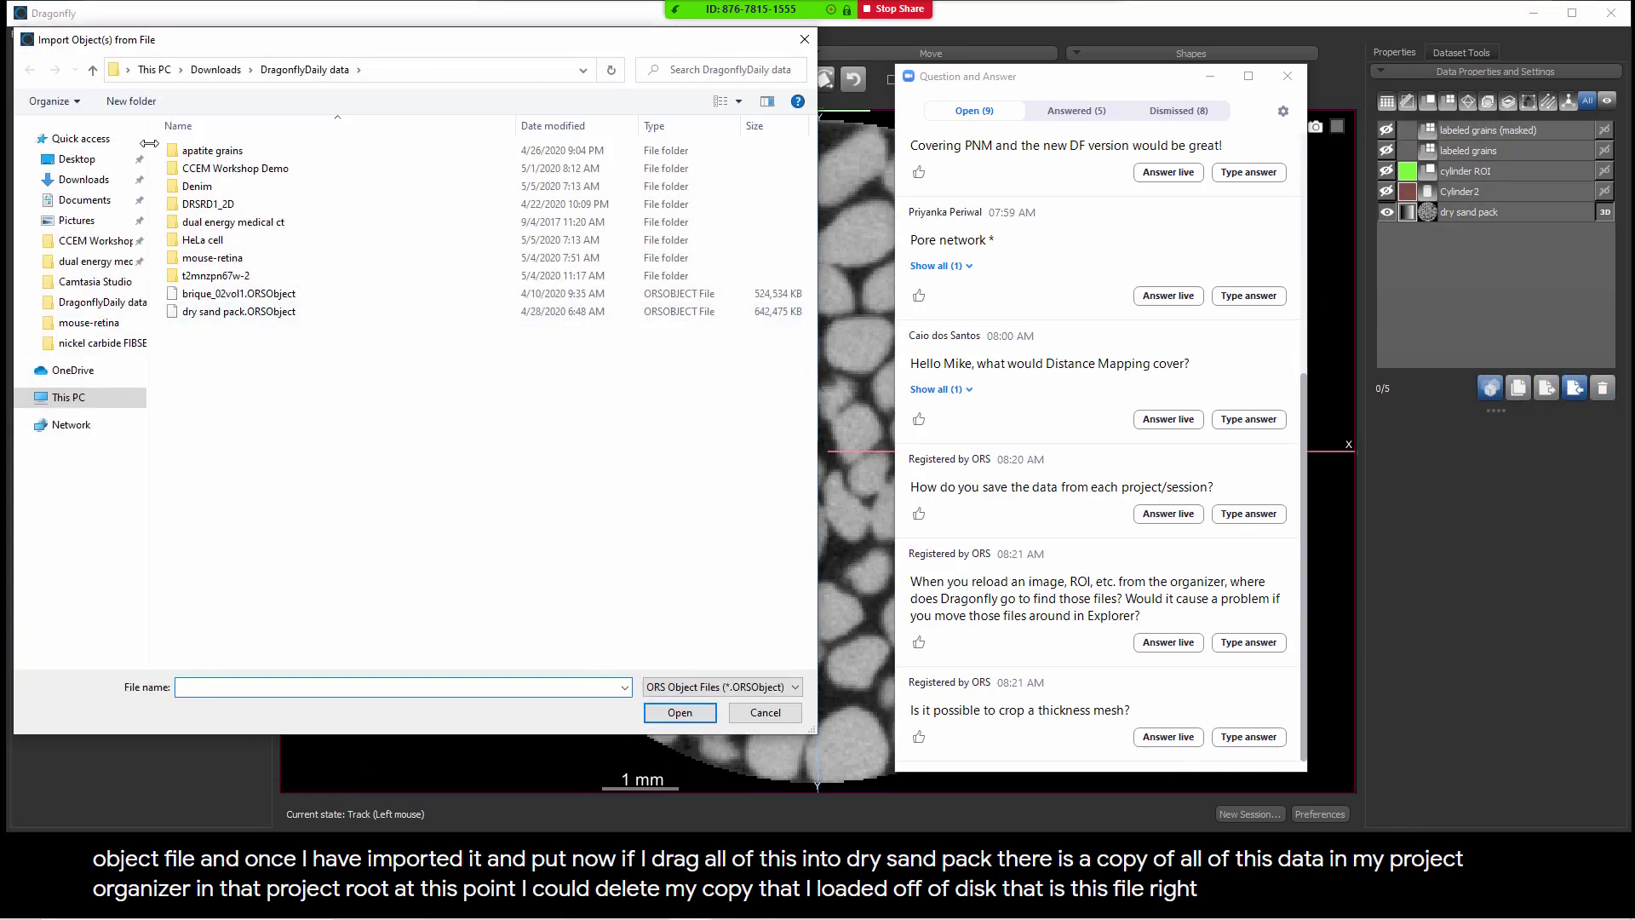
{"action": "left_click", "coordinate": [218, 313]}
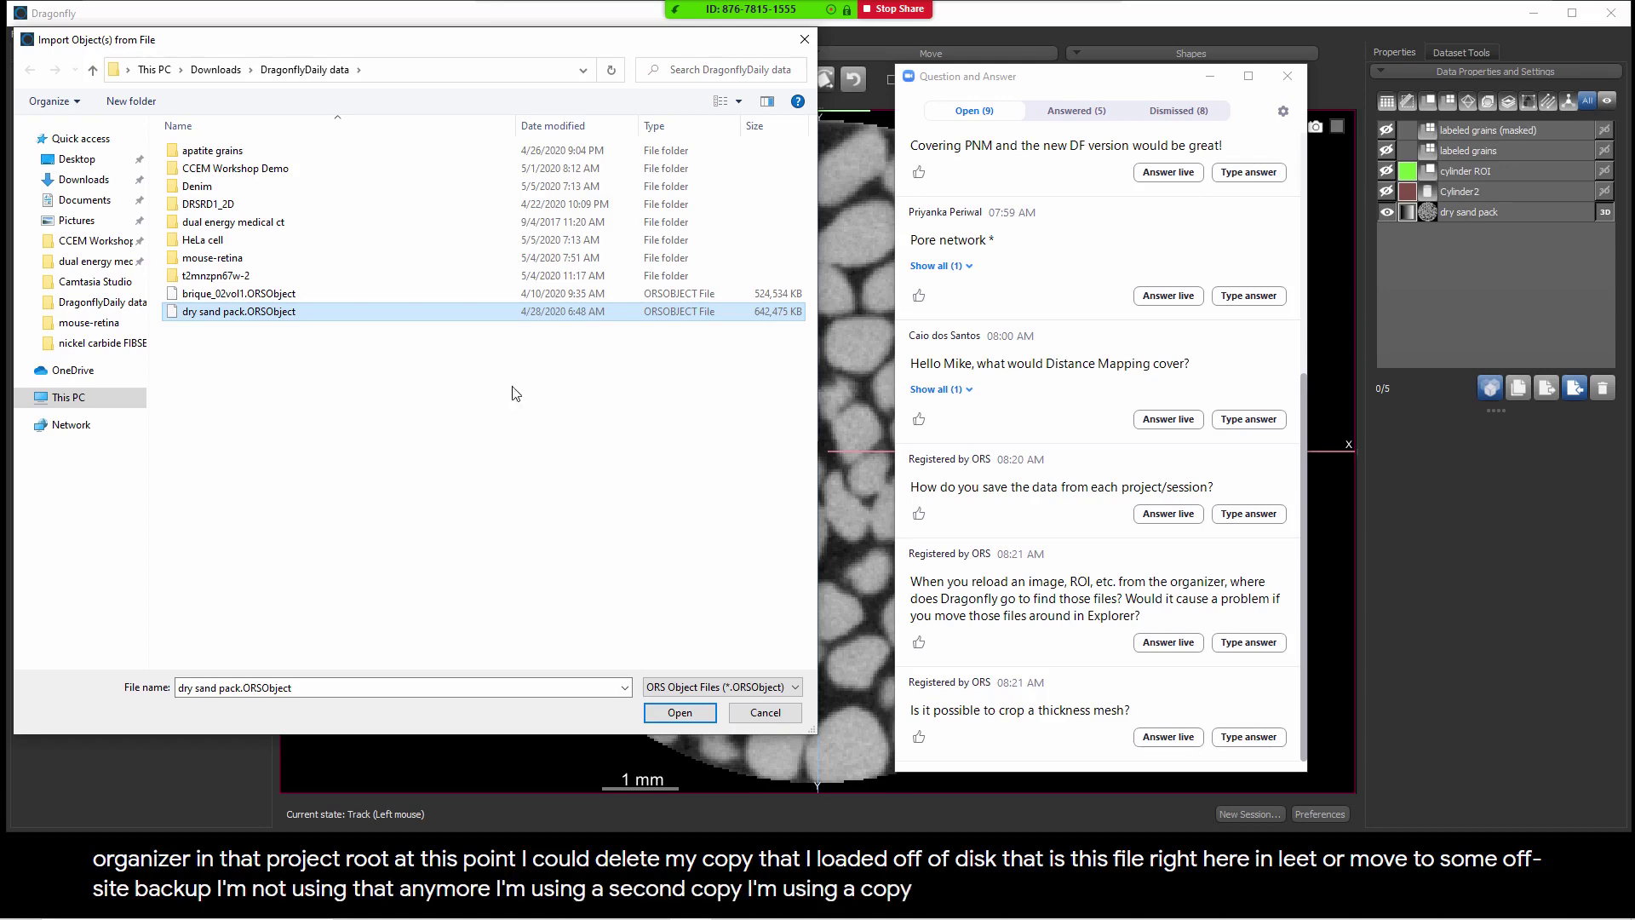
{"action": "left_click", "coordinate": [804, 39]}
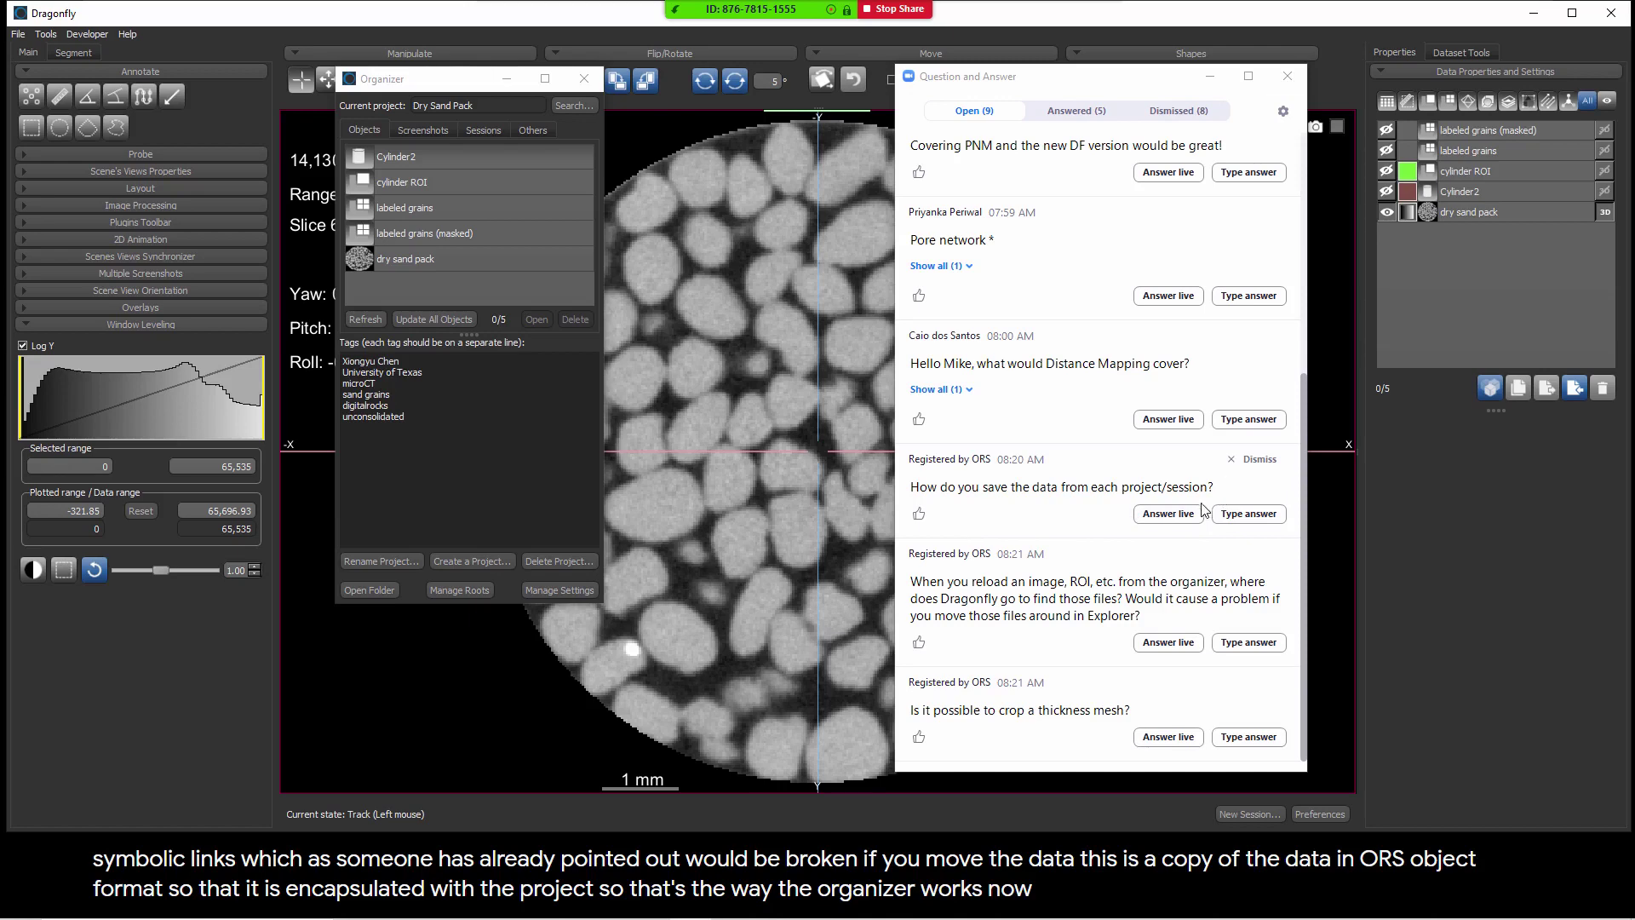
{"action": "left_click", "coordinate": [1168, 514]}
Mark the project-saving and moved-file reload questions as answered live in Zoom Q&A
{"action": "left_click", "coordinate": [1264, 540]}
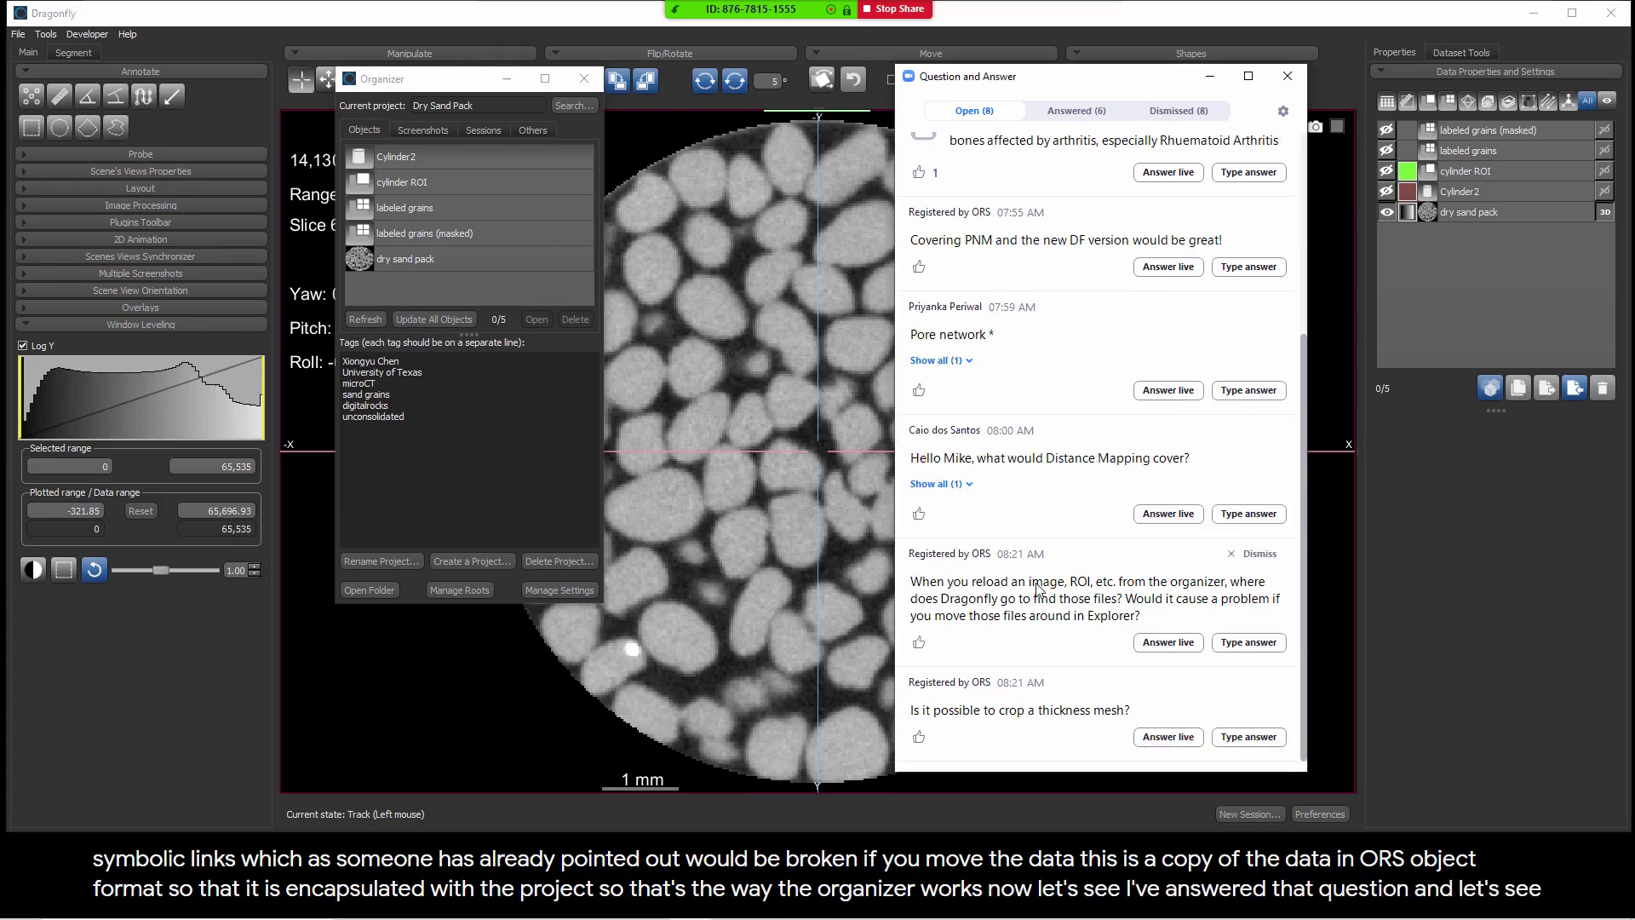
{"action": "left_click", "coordinate": [1166, 643]}
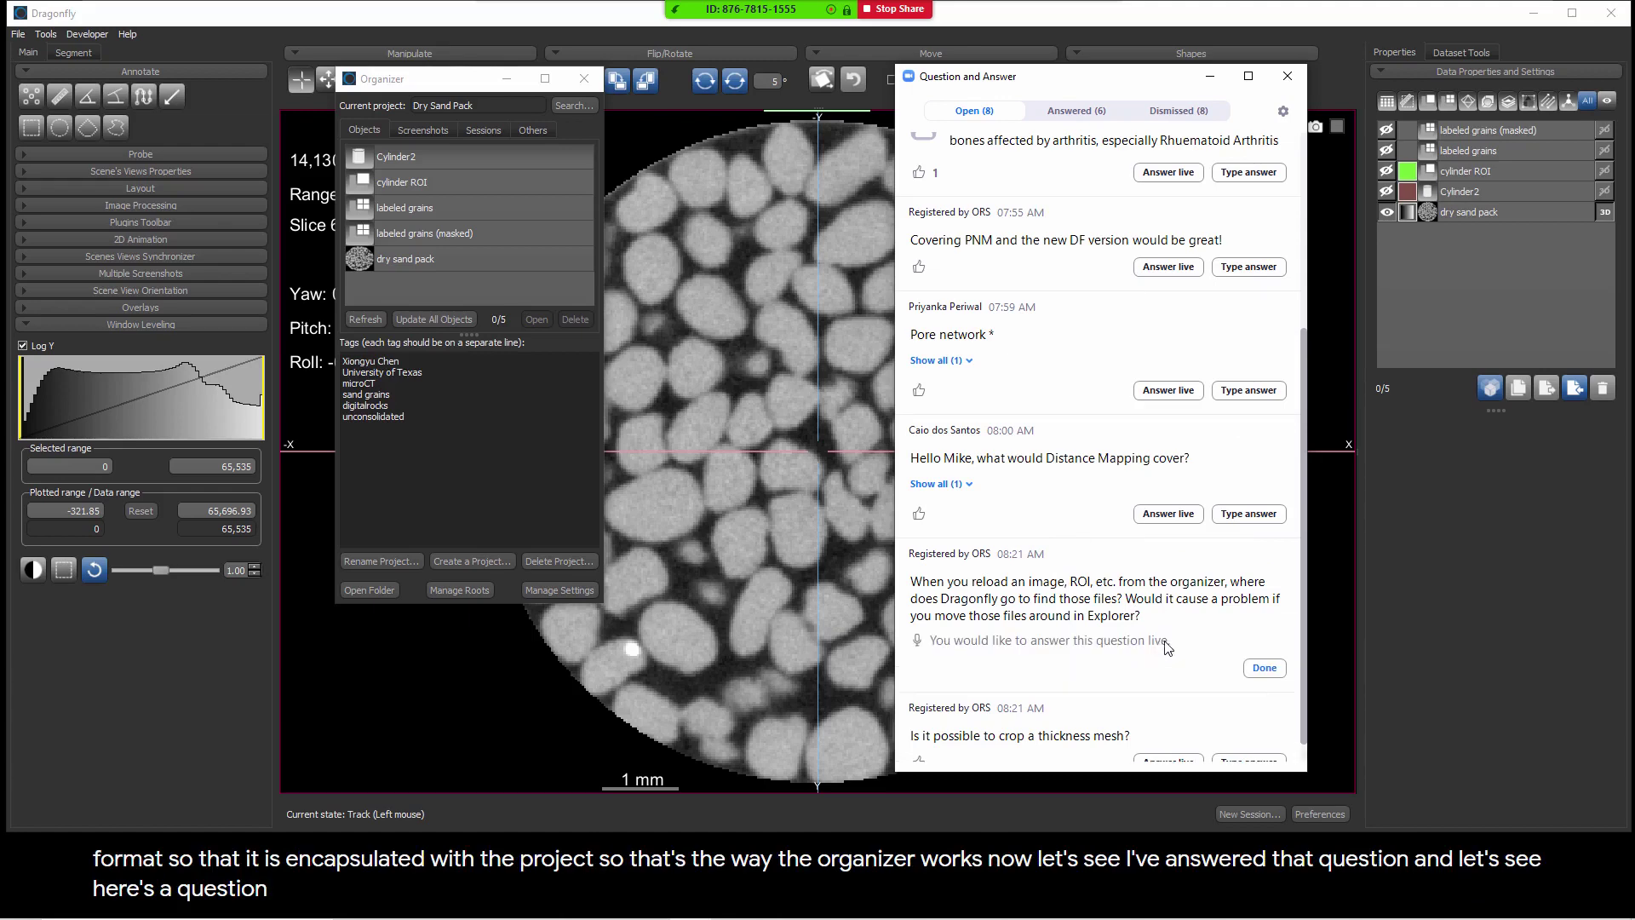
{"action": "left_click", "coordinate": [1264, 670]}
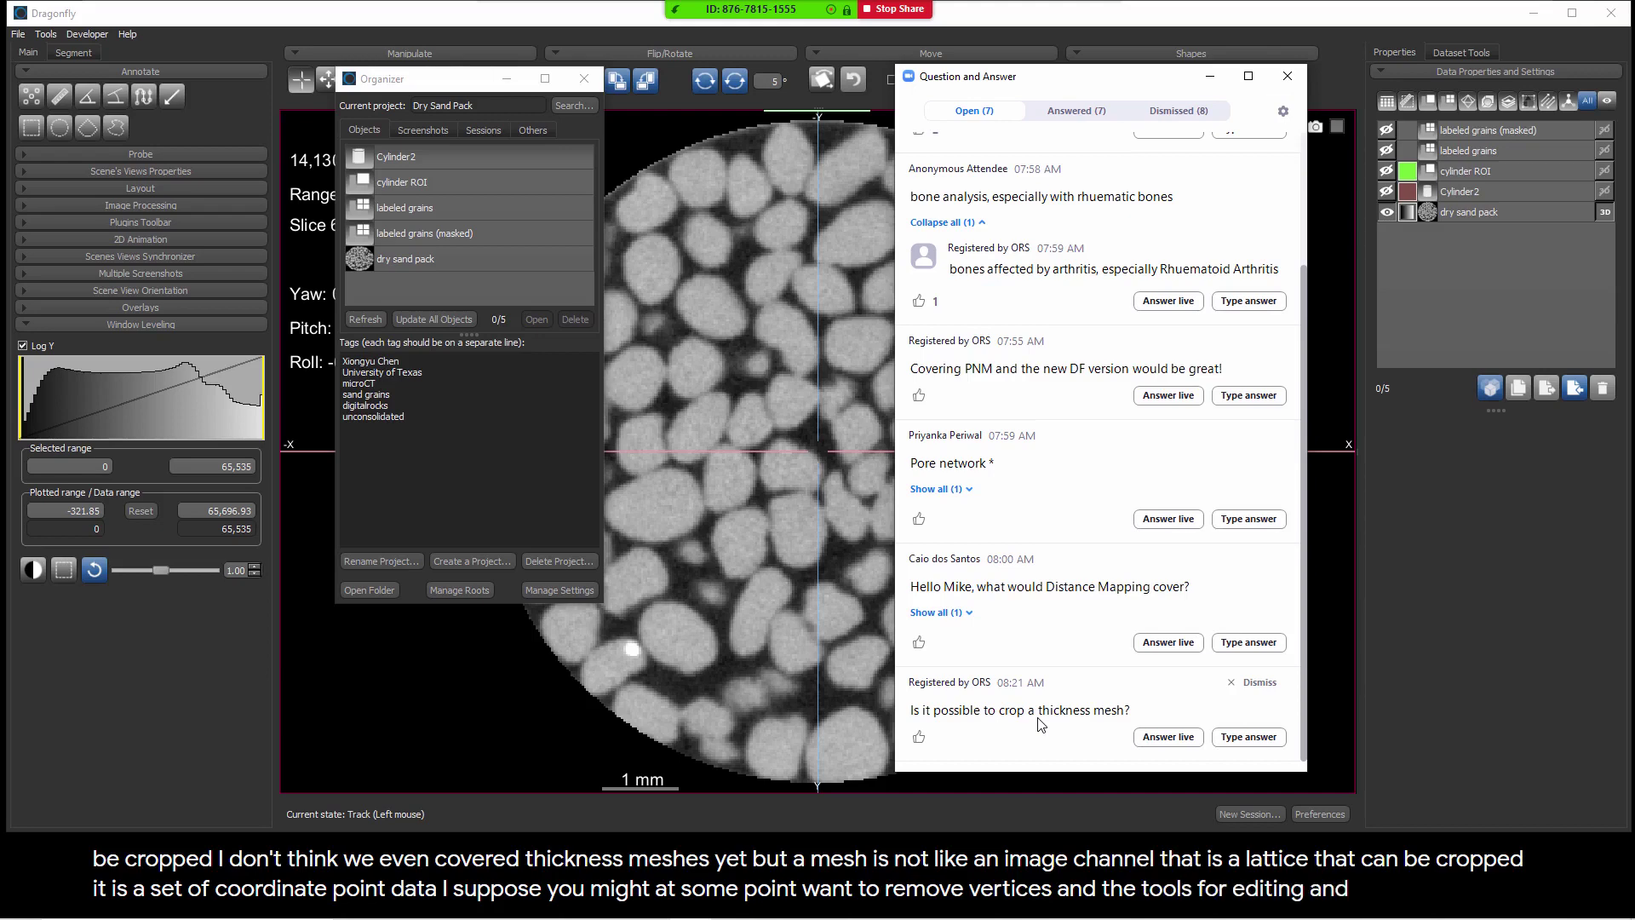
Mark the thickness-mesh cropping question answered, then select the labeled grains object in Organizer
{"action": "left_click", "coordinate": [1169, 737]}
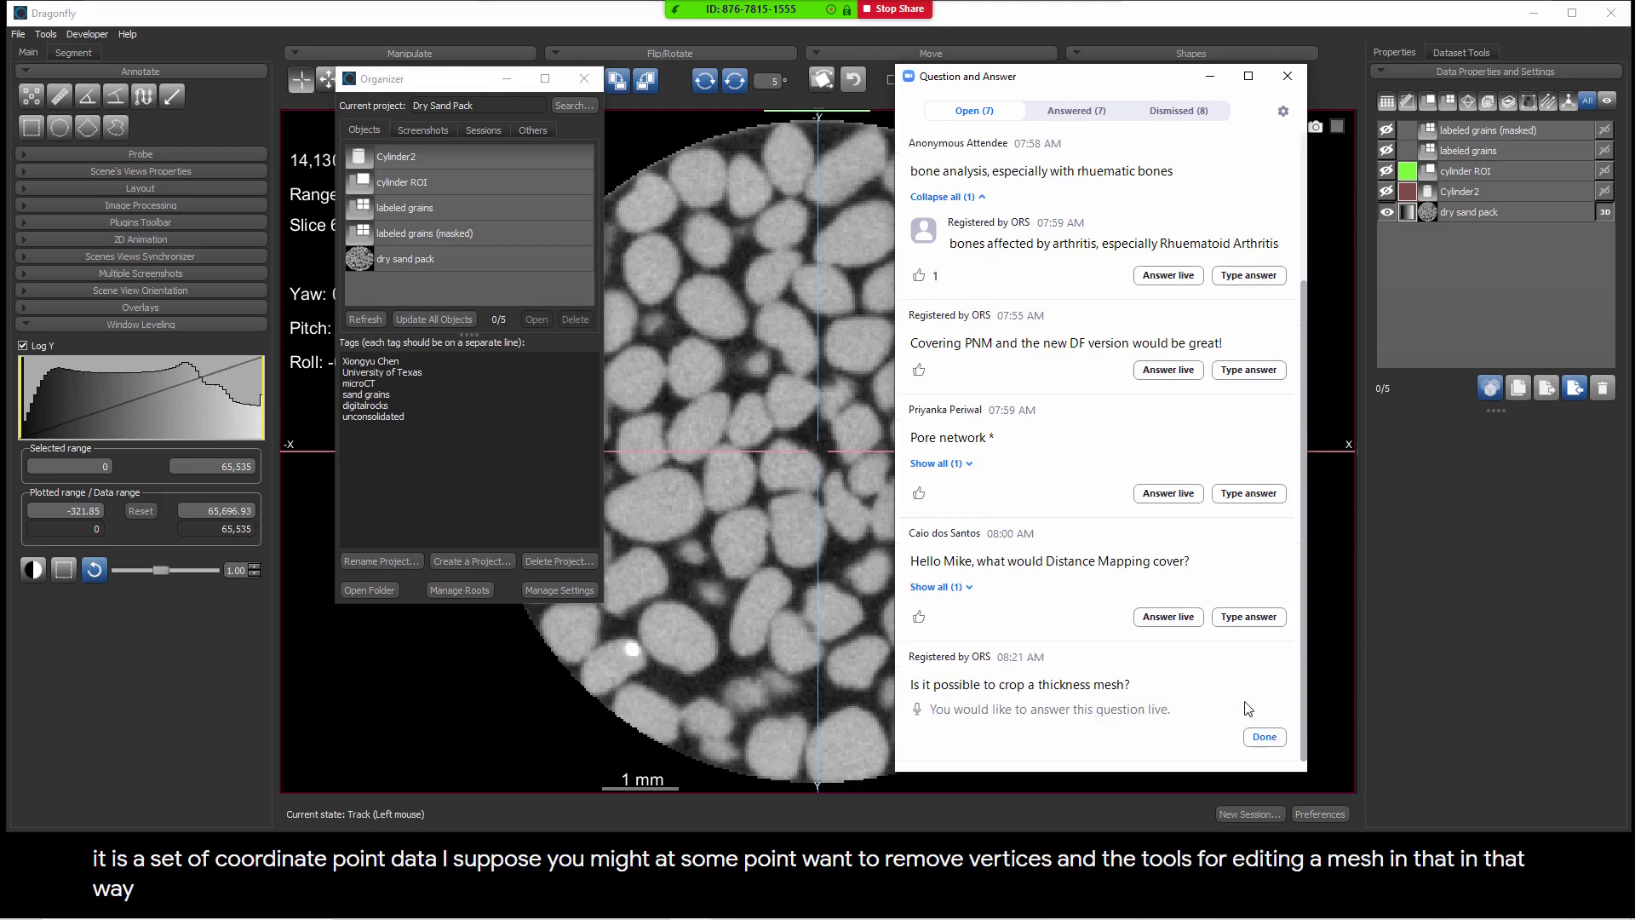
{"action": "left_click", "coordinate": [1249, 736]}
{"action": "scroll", "coordinate": [1138, 661], "scroll_direction": "up", "scroll_amount": 1}
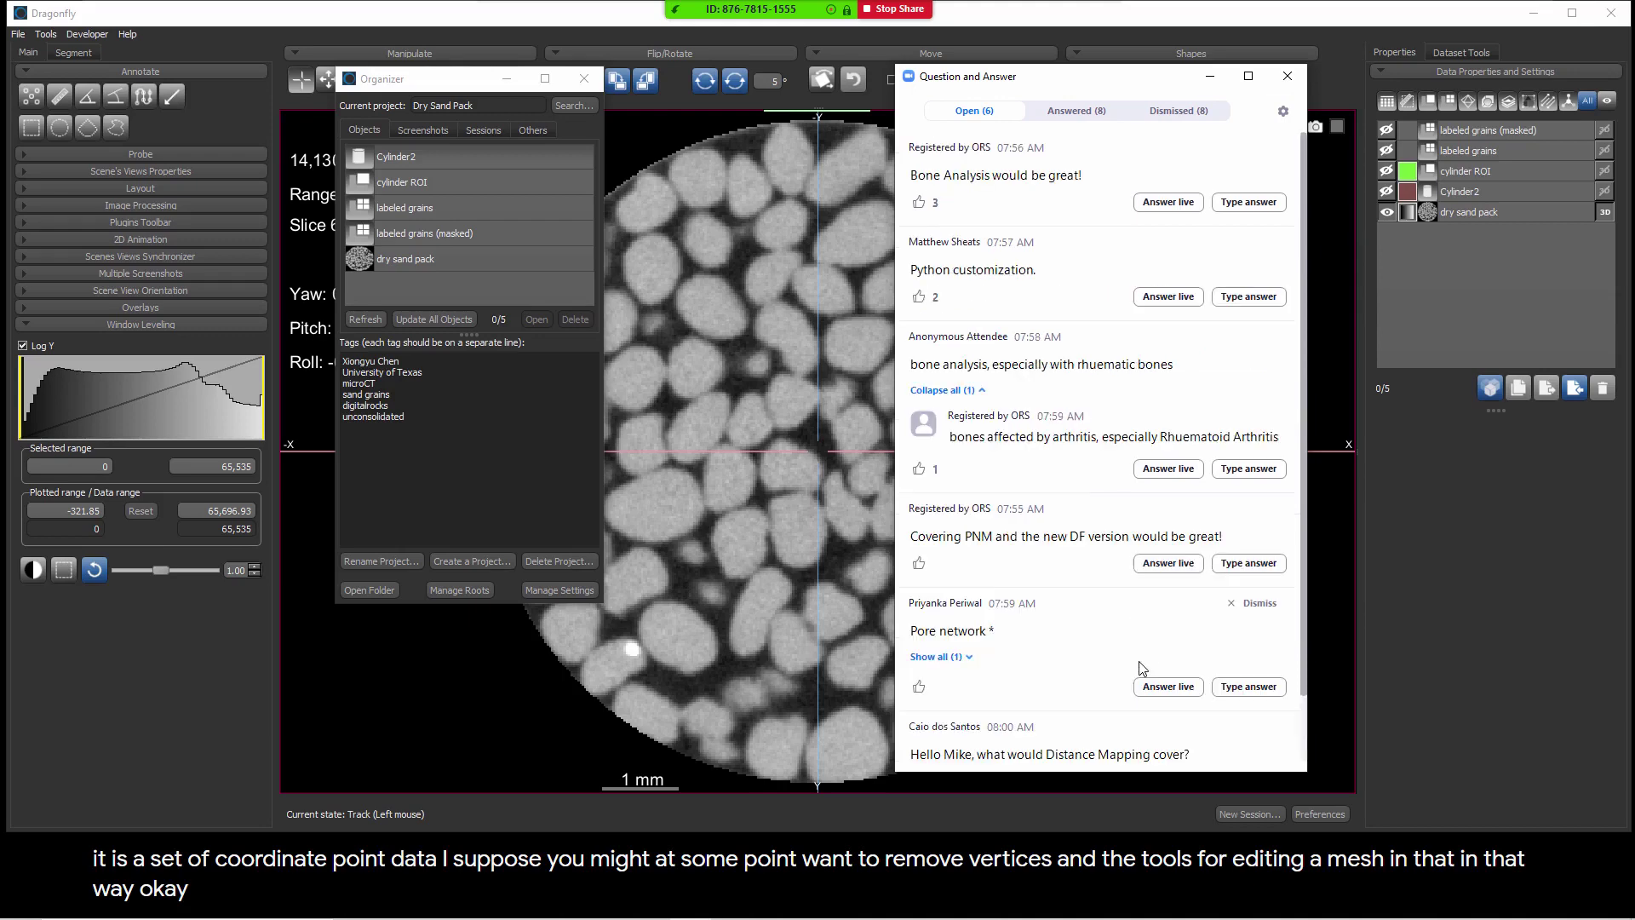
{"action": "scroll", "coordinate": [1075, 586], "scroll_direction": "down", "scroll_amount": 1}
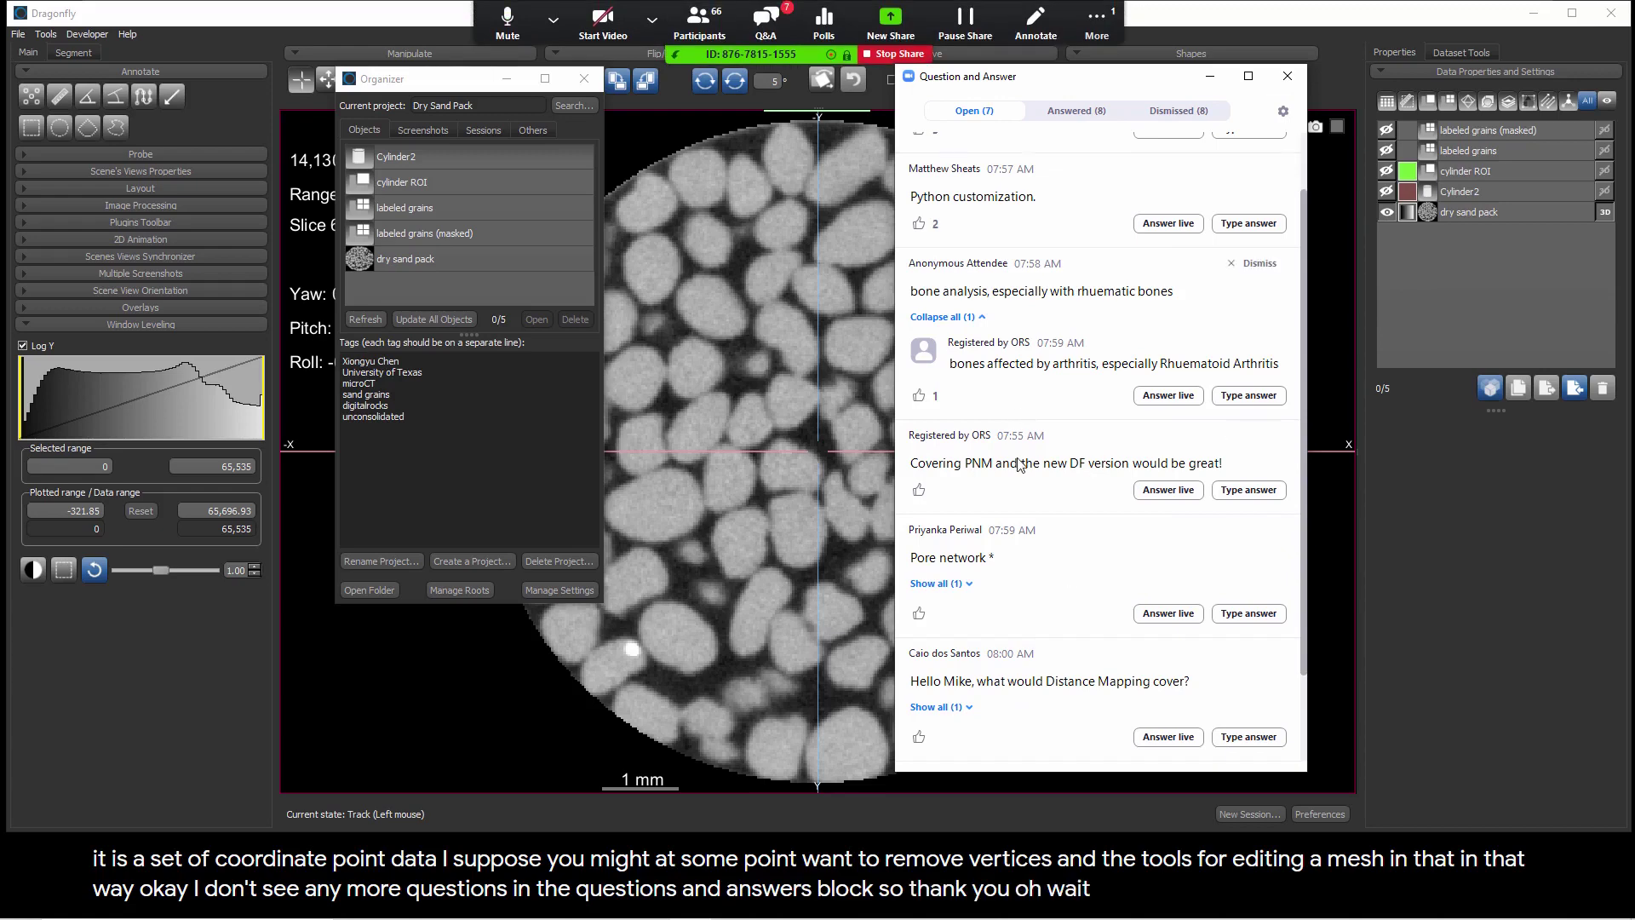
{"action": "scroll", "coordinate": [1070, 639], "scroll_direction": "down", "scroll_amount": 2}
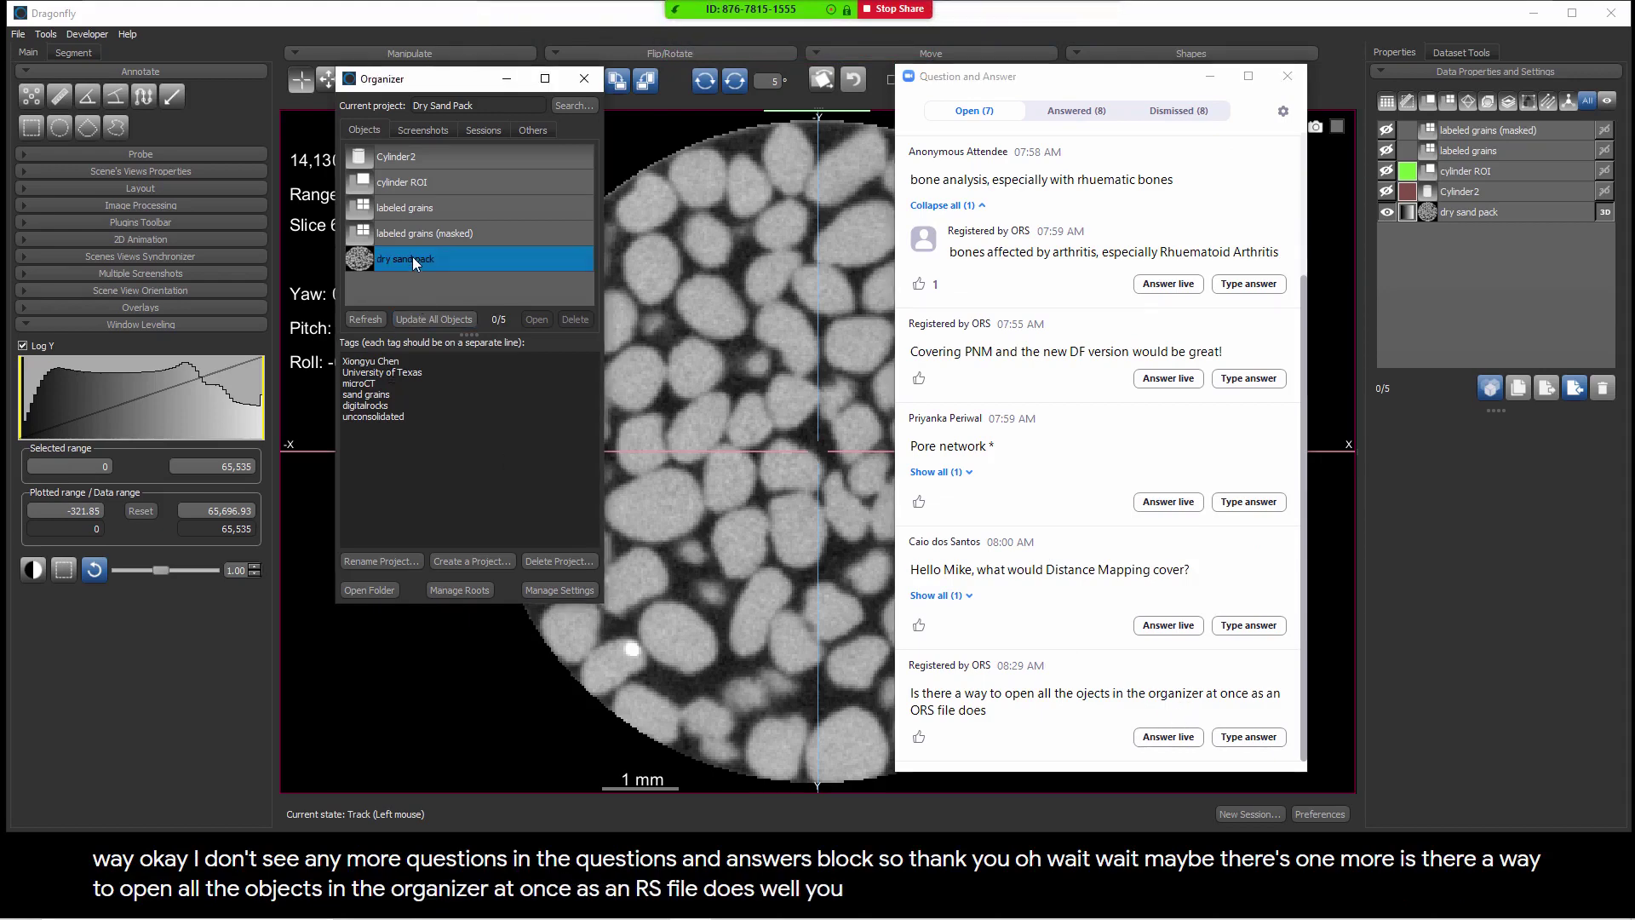
{"action": "left_click", "coordinate": [416, 208]}
Select all five stored project objects with Ctrl+A and browse the screenshots, sessions and files lists
{"action": "left_click", "coordinate": [421, 162]}
{"action": "key", "text": "ctrl+a"}
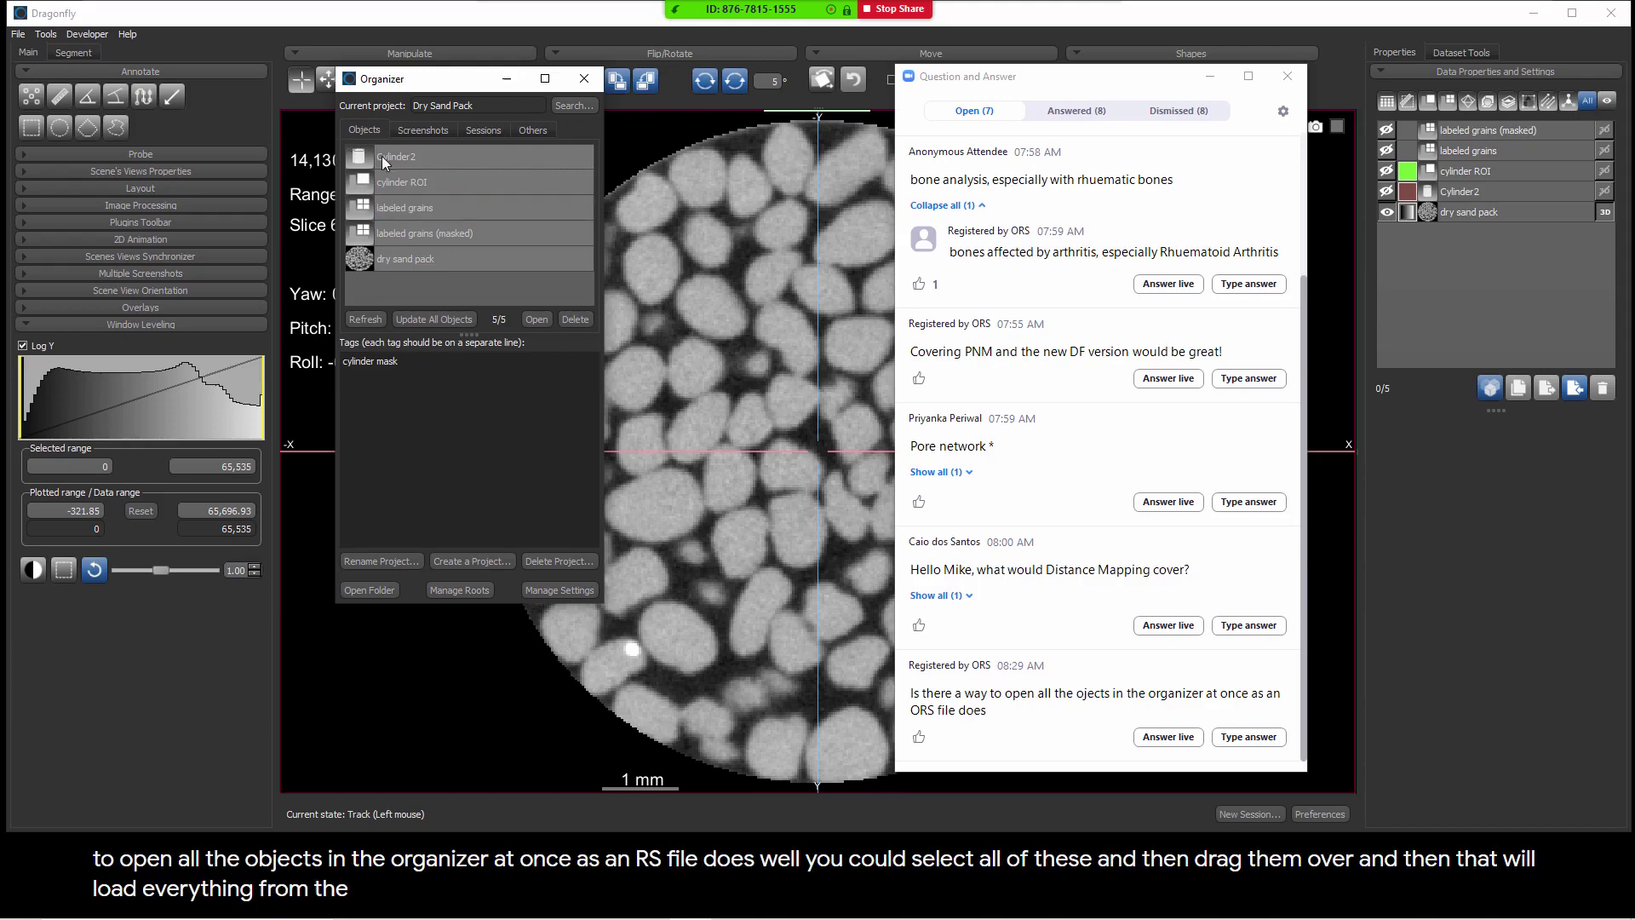
{"action": "left_click", "coordinate": [404, 129]}
{"action": "left_click", "coordinate": [482, 130]}
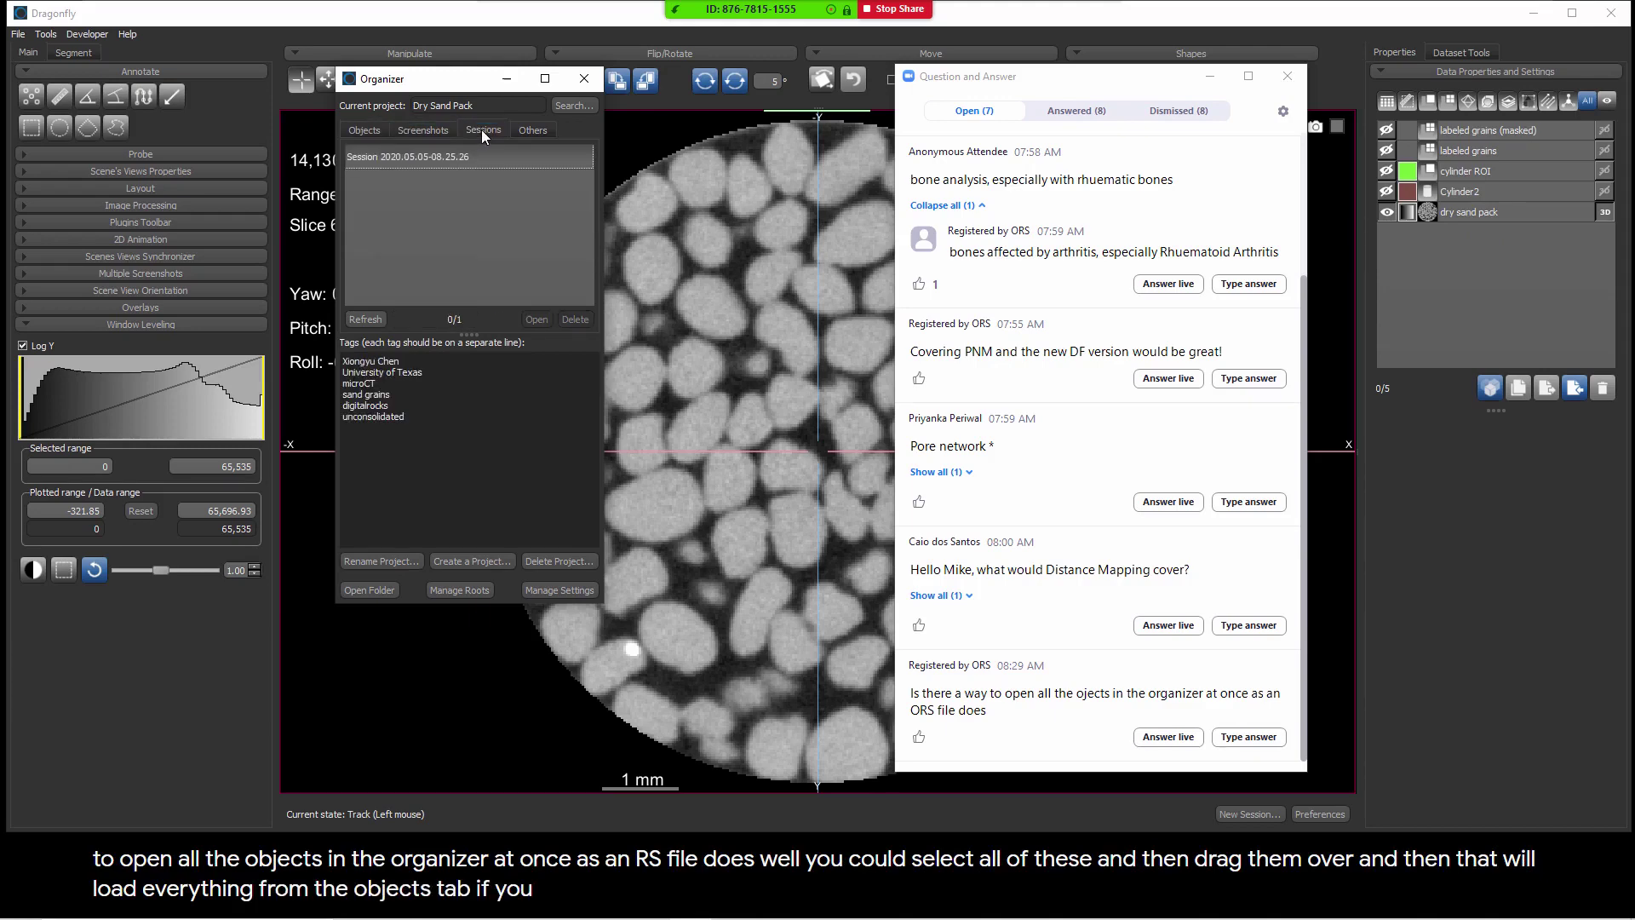
{"action": "left_click", "coordinate": [531, 127]}
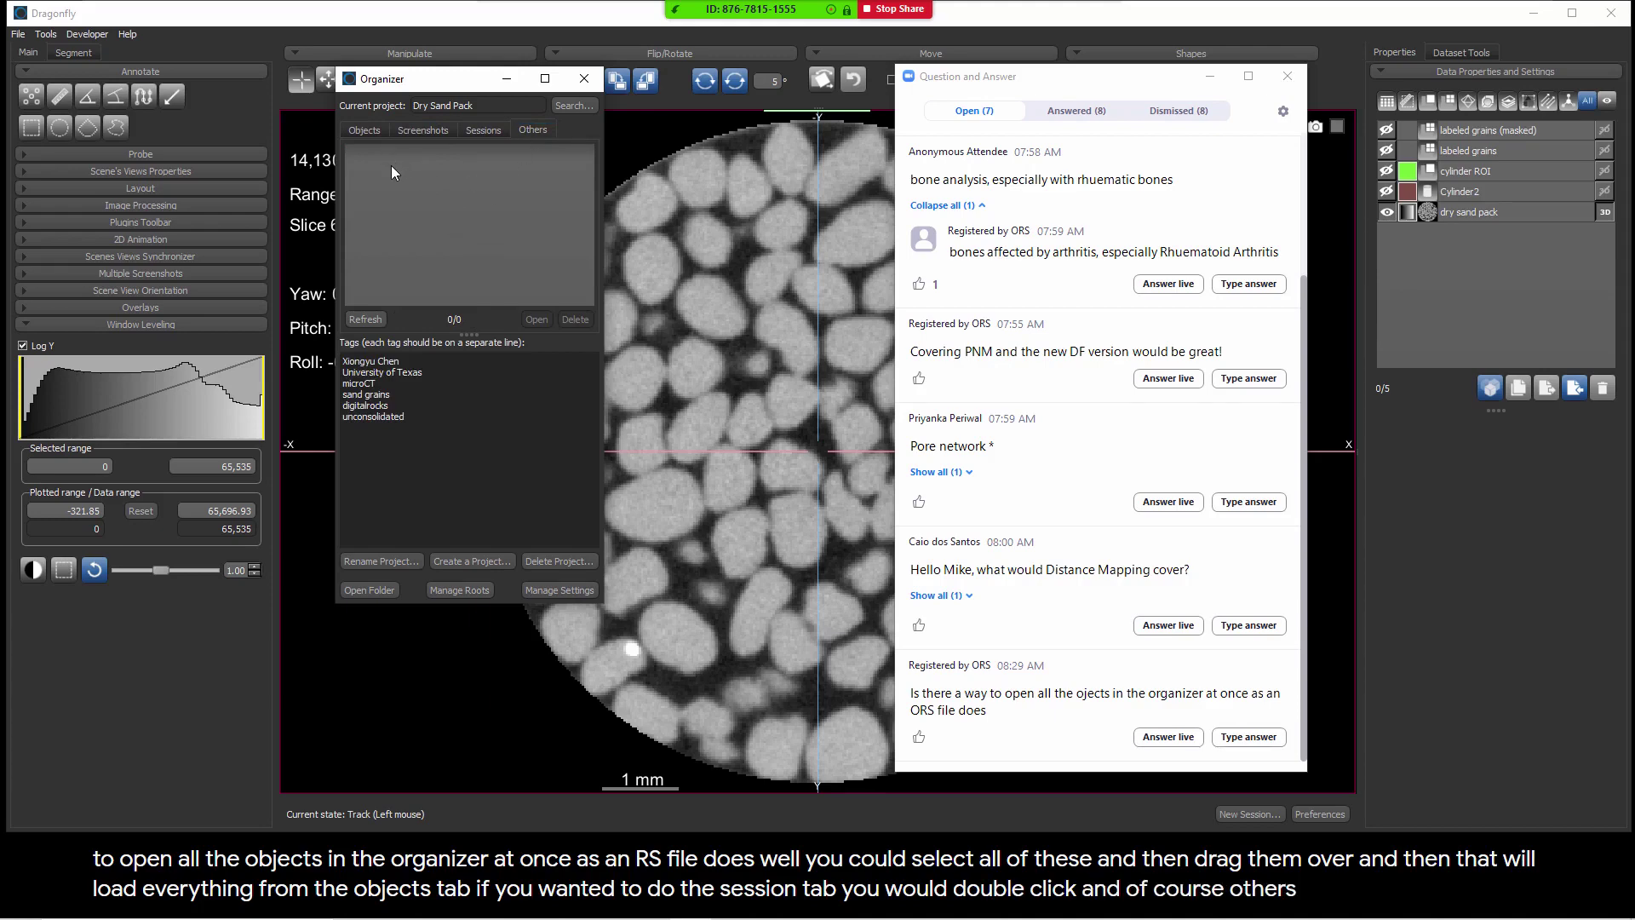
{"action": "left_click", "coordinate": [352, 131]}
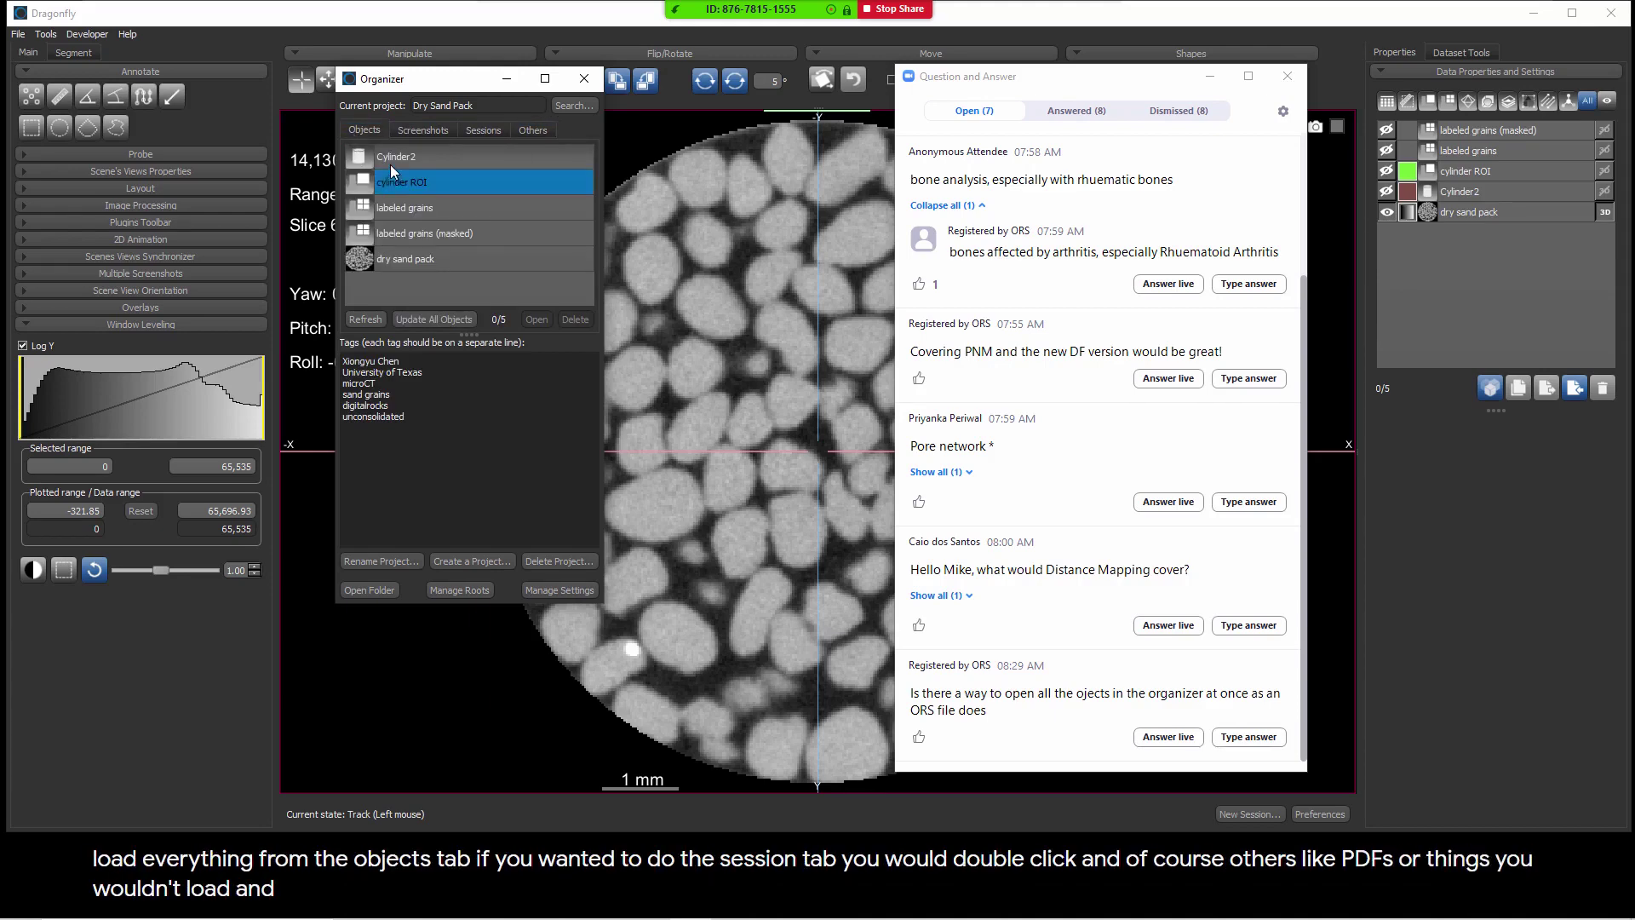
Clear the Cylinder2 object selection and mark the open-all-objects question as answered live
{"action": "left_click", "coordinate": [417, 169]}
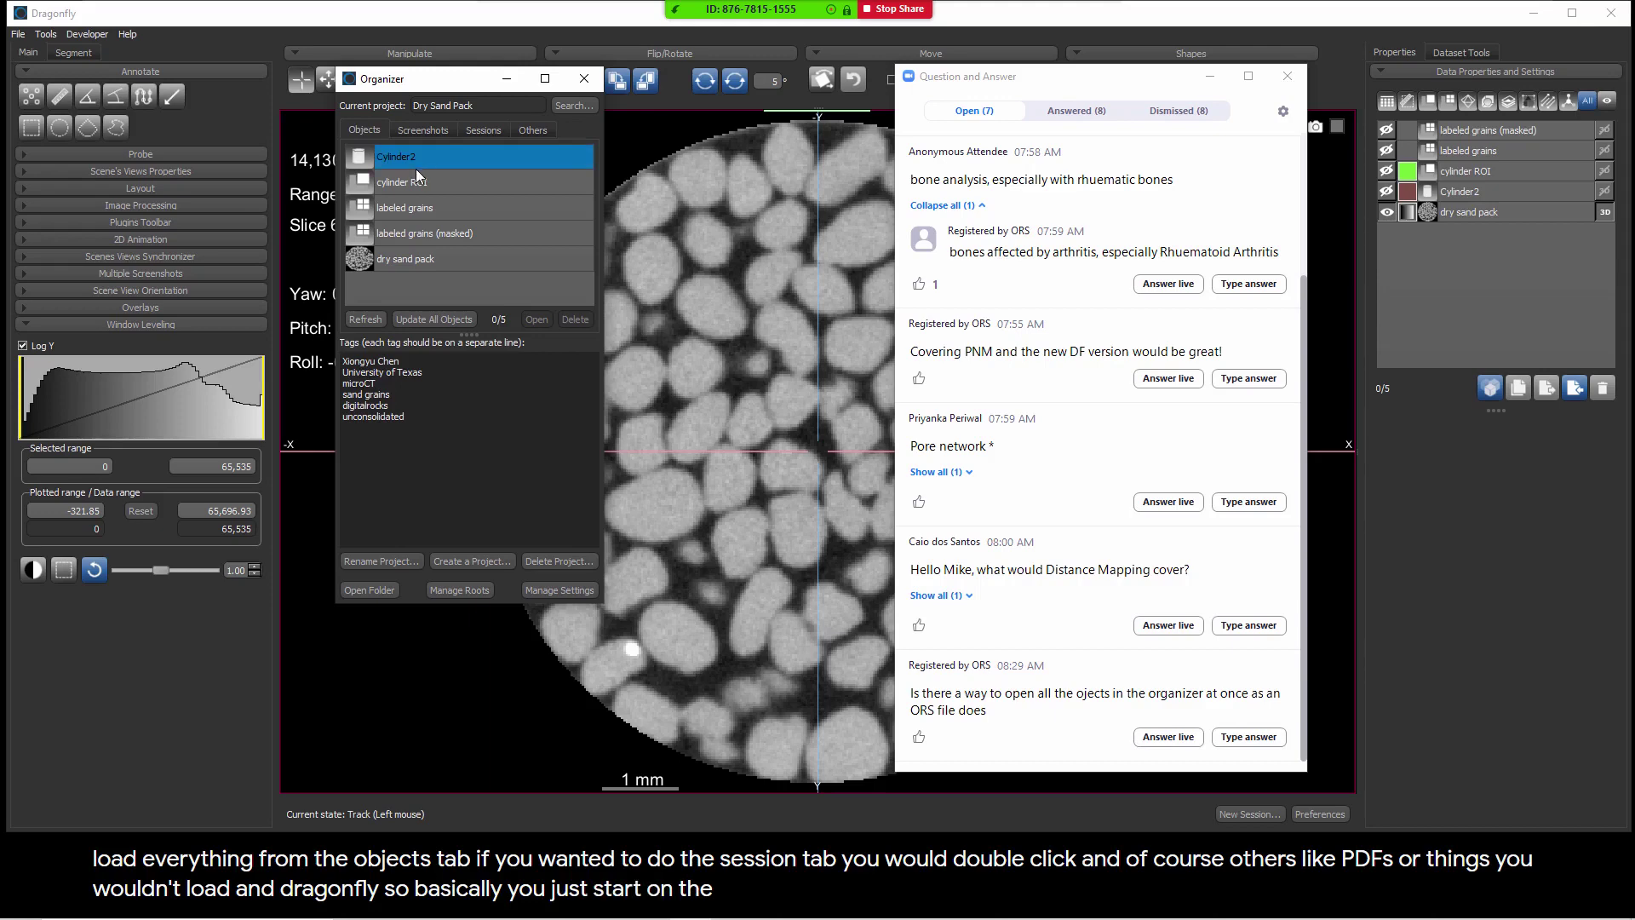
{"action": "left_click", "coordinate": [416, 169], "text": "ctrl"}
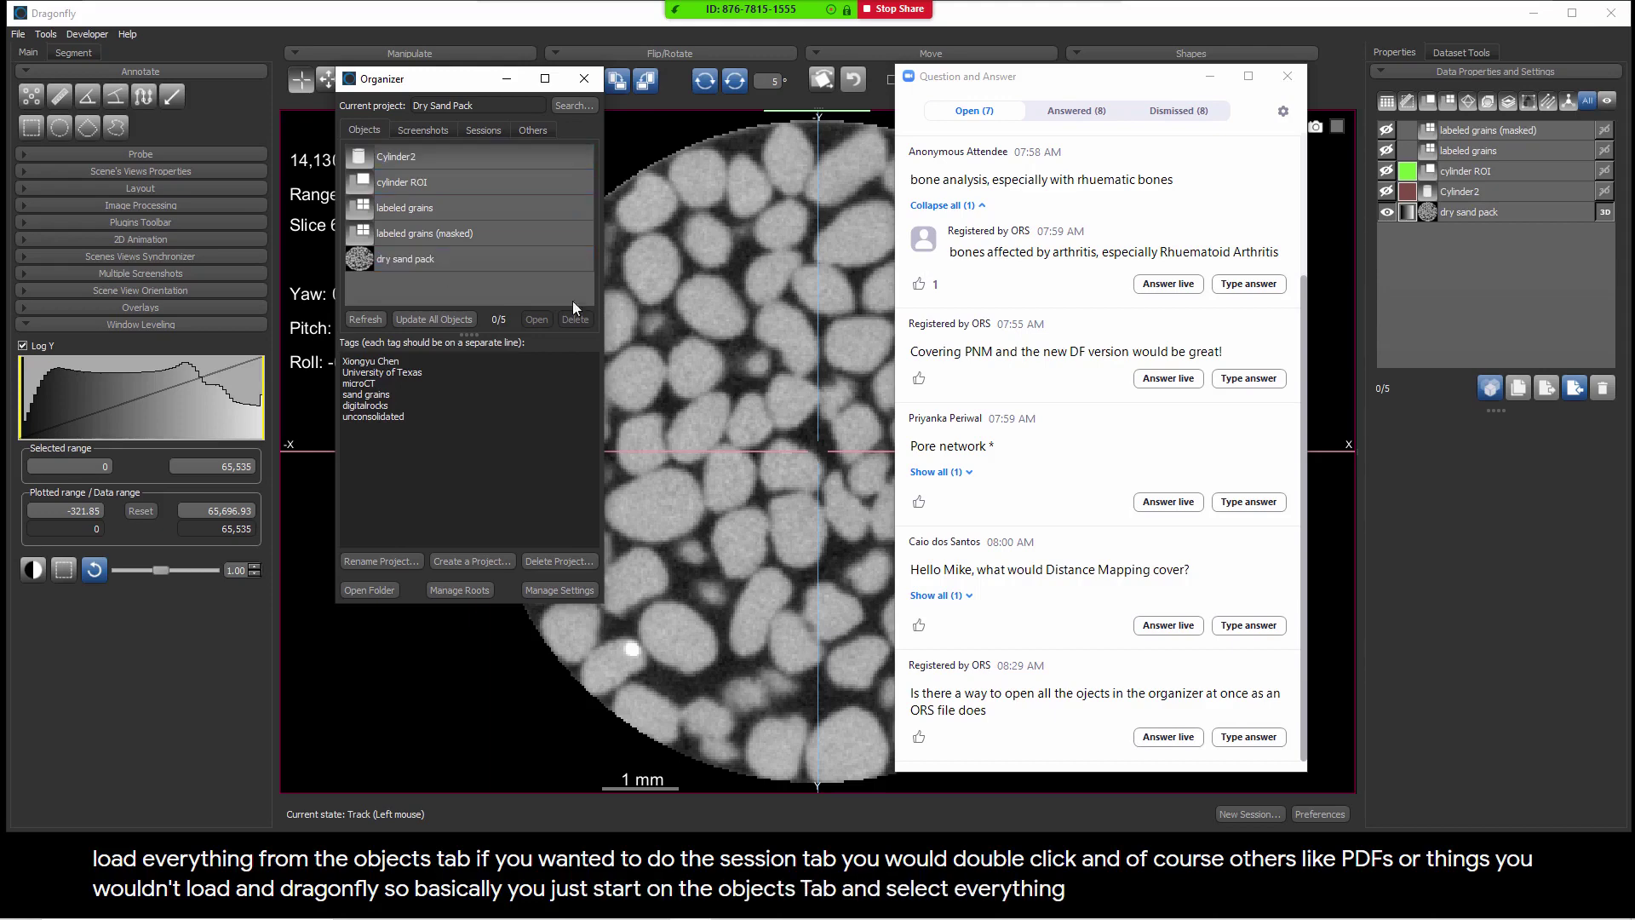
{"action": "left_click", "coordinate": [1169, 737]}
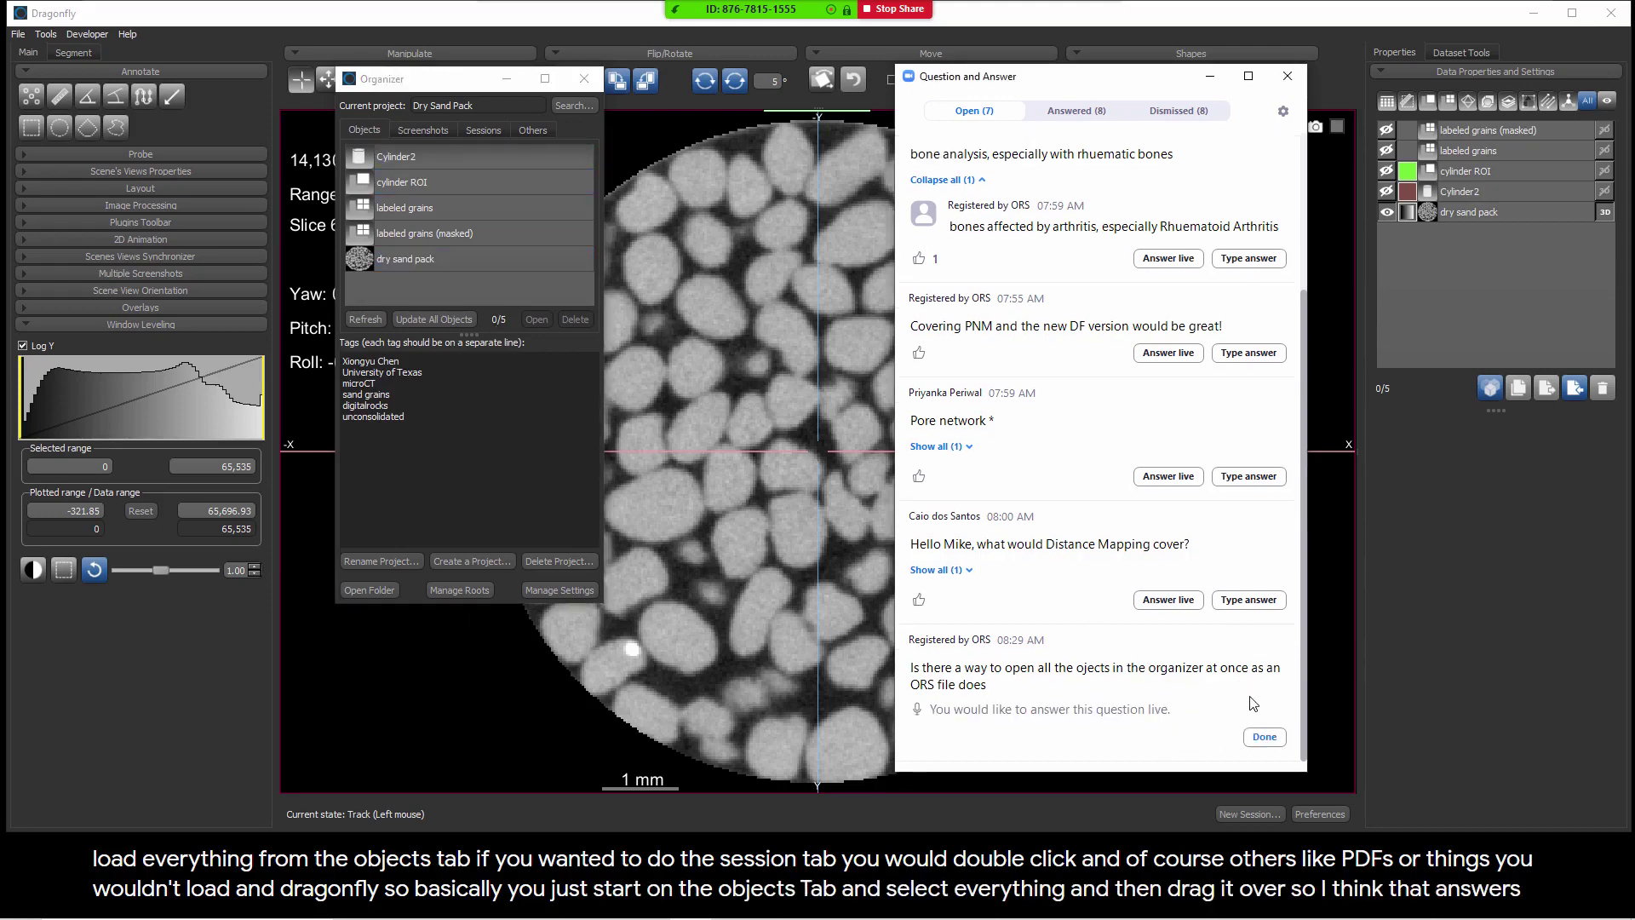
{"action": "left_click", "coordinate": [1265, 737]}
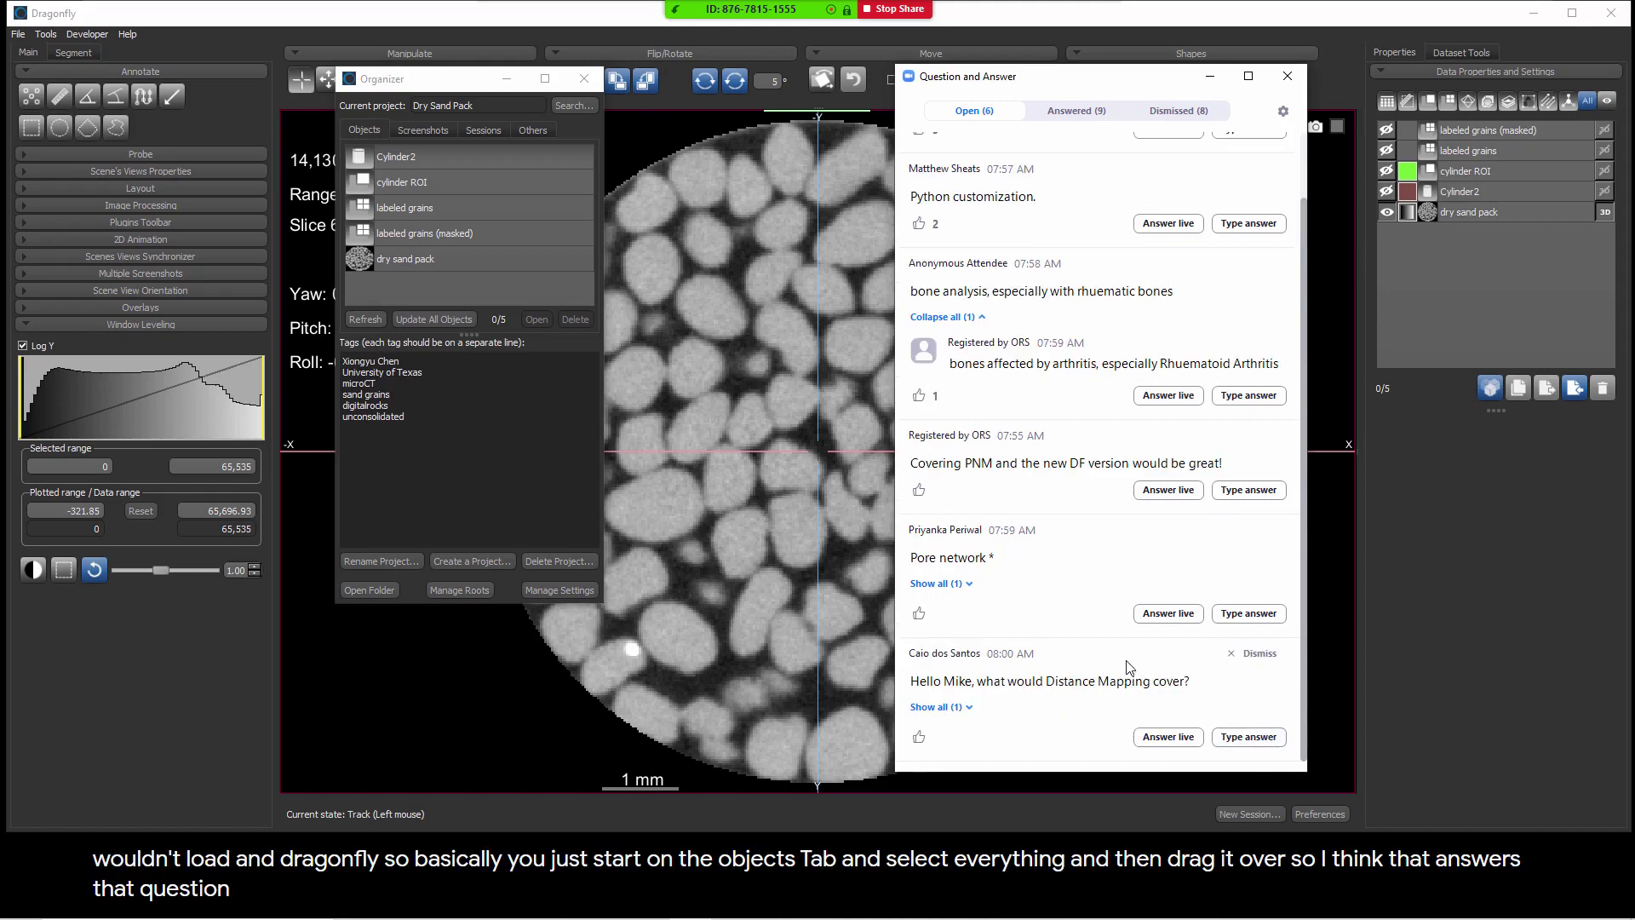